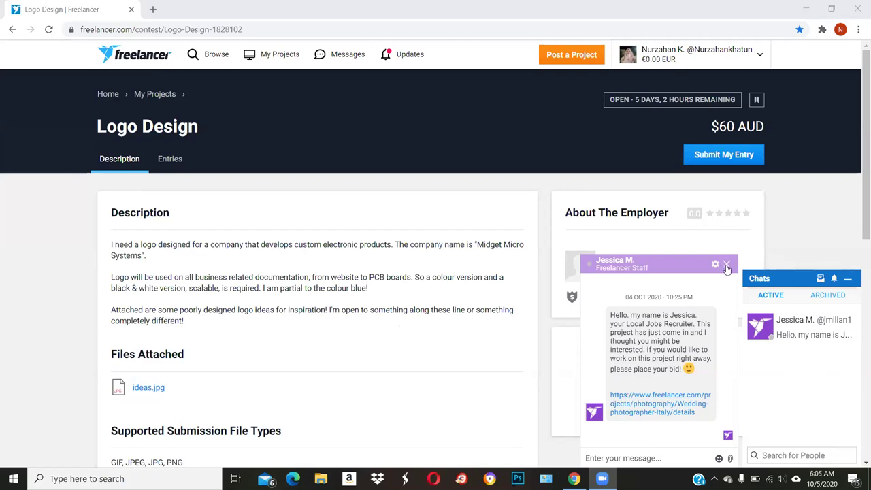
# Step: Close the recruiter chat popup and go back twice from the Logo Design contest page
pyautogui.click(727, 265)
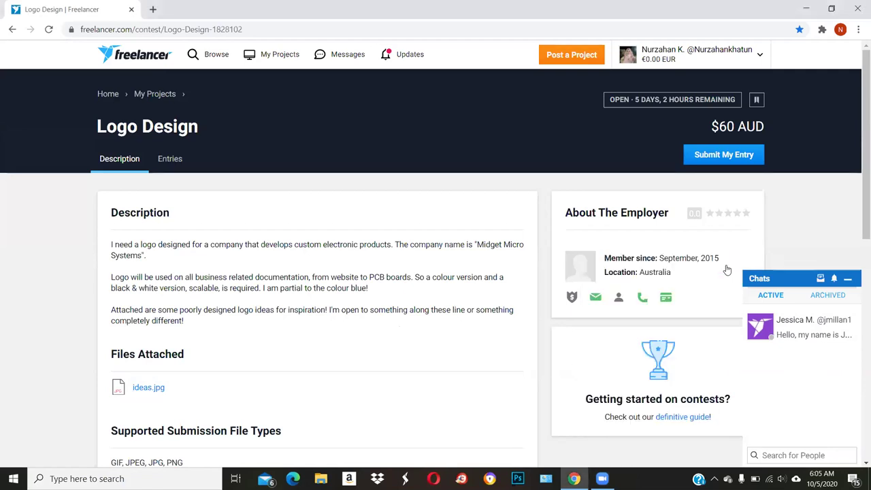
pyautogui.click(12, 29)
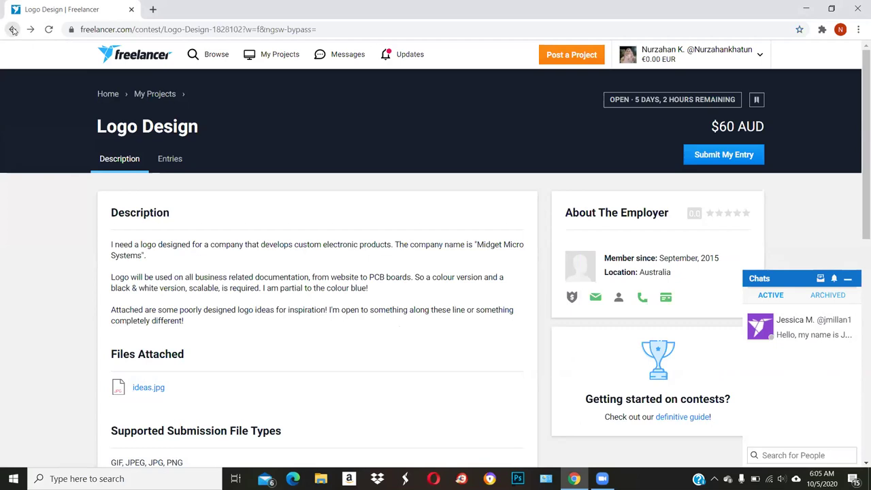
pyautogui.click(12, 30)
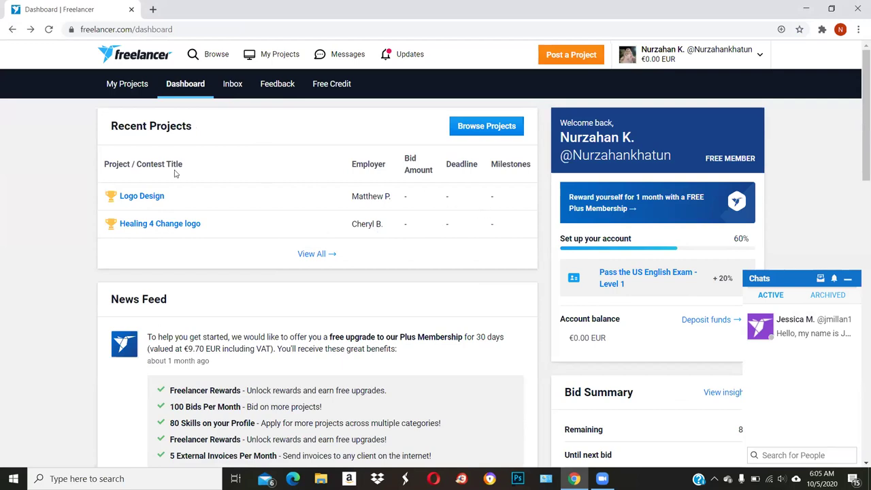
# Step: View the Messages inbox with the recruiter's thread, then close Chrome
pyautogui.click(233, 92)
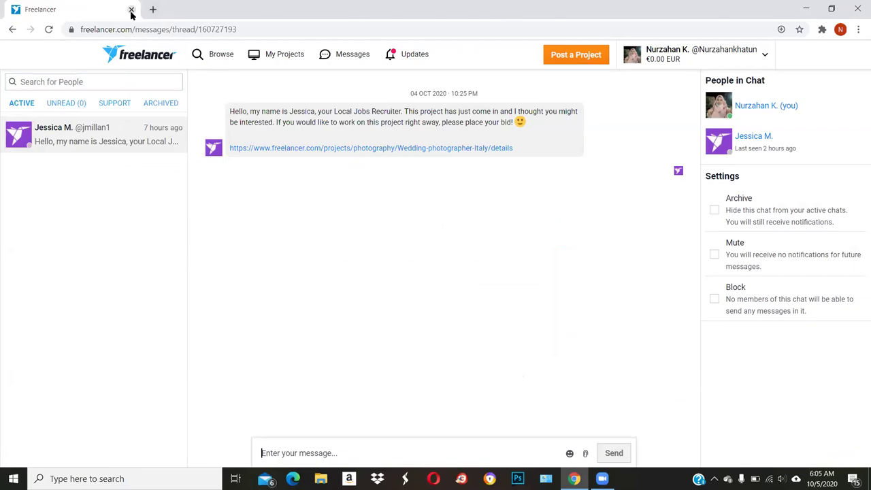
pyautogui.click(132, 9)
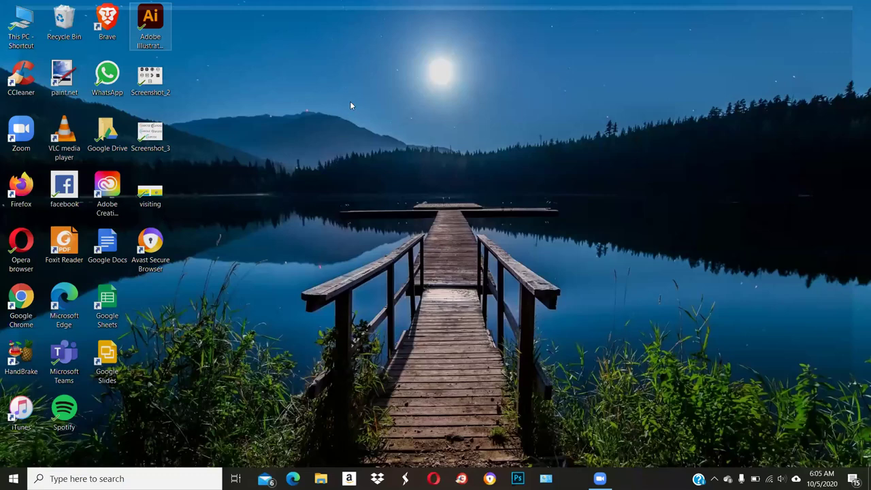
# Step: Relaunch Chrome from its desktop icon and open the Freelancer tile on the New Tab page
pyautogui.press('g')
pyautogui.press('Return')
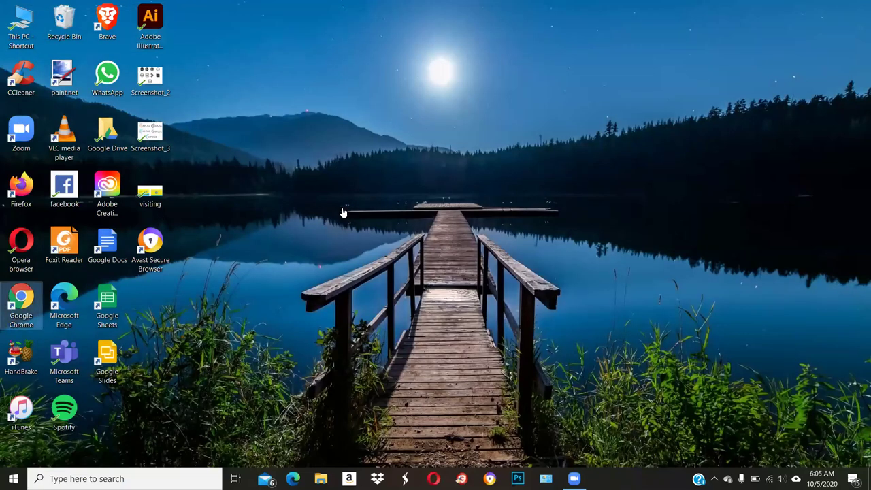
pyautogui.press('Tab')
pyautogui.press('Return')
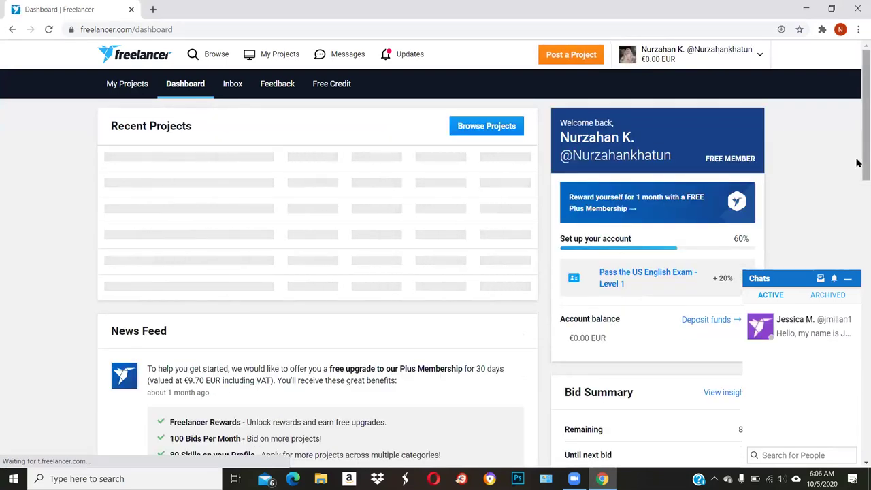
# Step: Collapse Chats, open the Healing 4 Change logo contest's Entries, and view entry #166
pyautogui.click(848, 278)
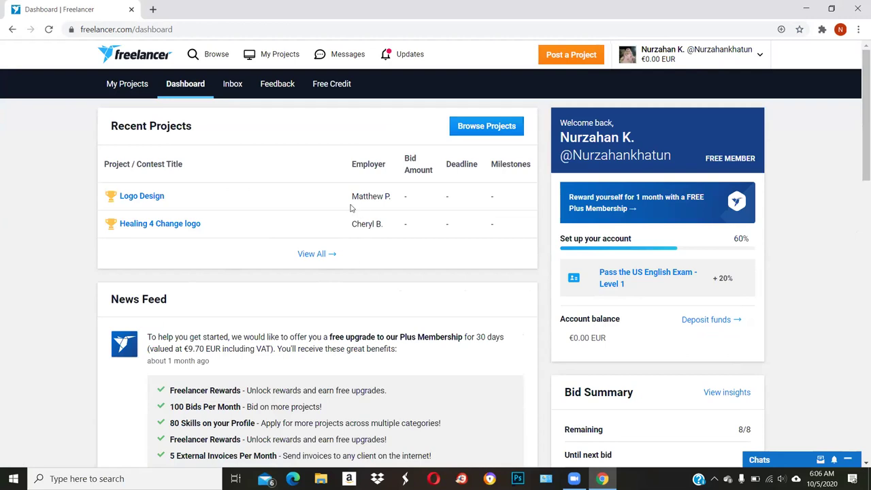
pyautogui.click(157, 229)
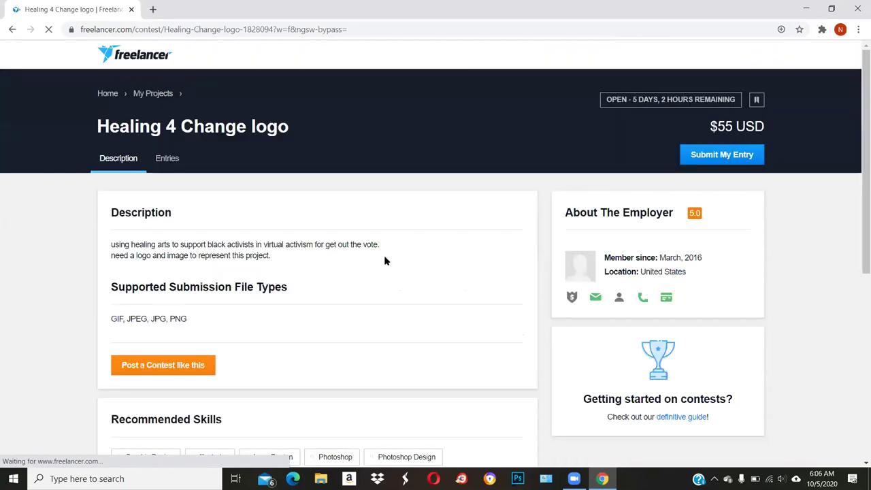
pyautogui.click(171, 160)
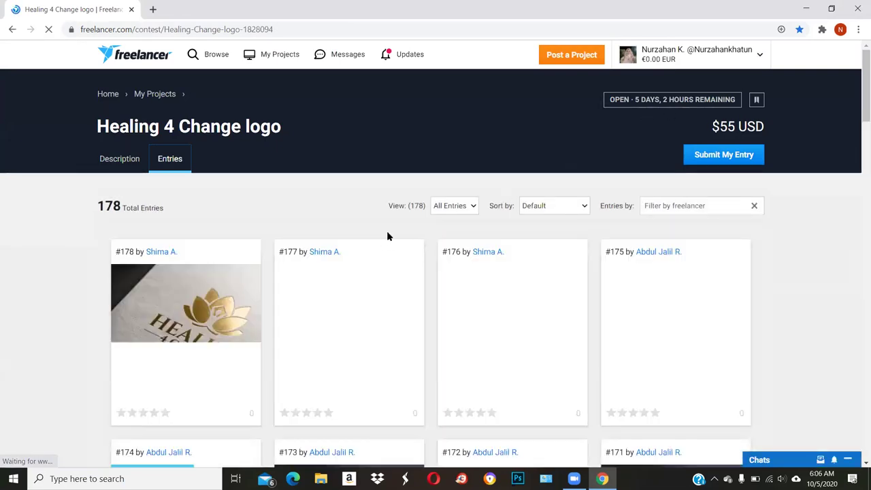
pyautogui.click(502, 283)
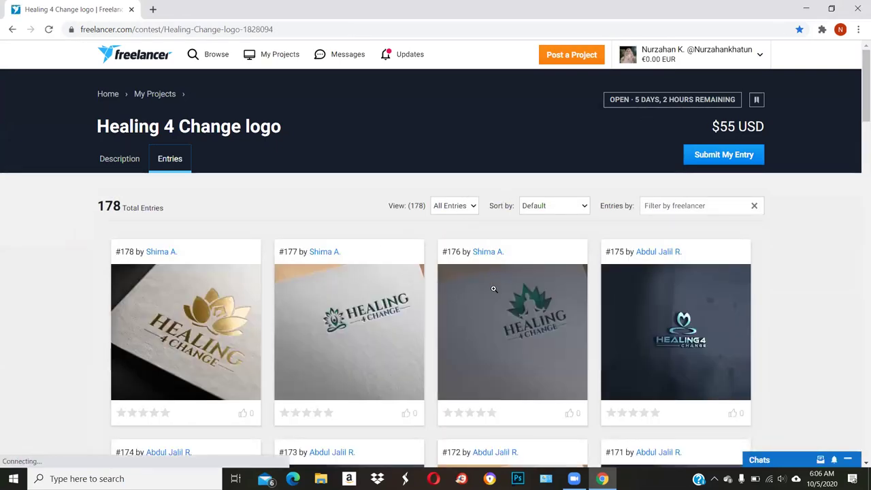
pyautogui.scroll(-9, 441, 343)
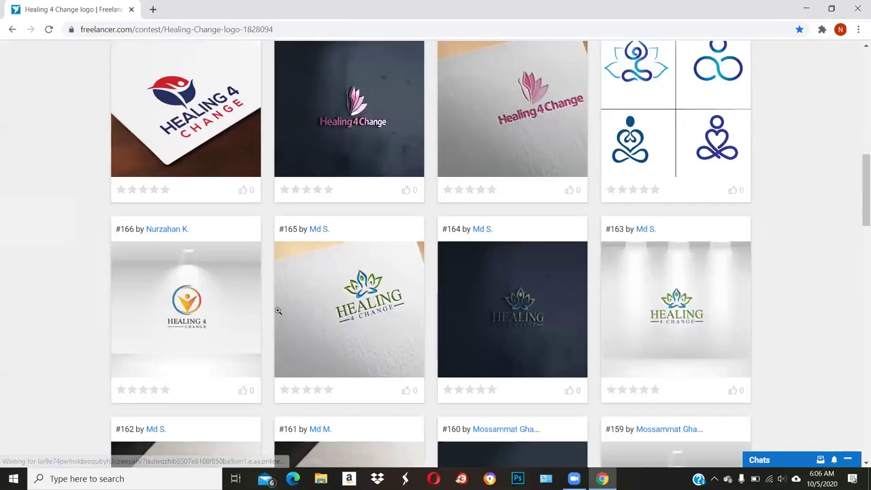
pyautogui.moveTo(211, 320)
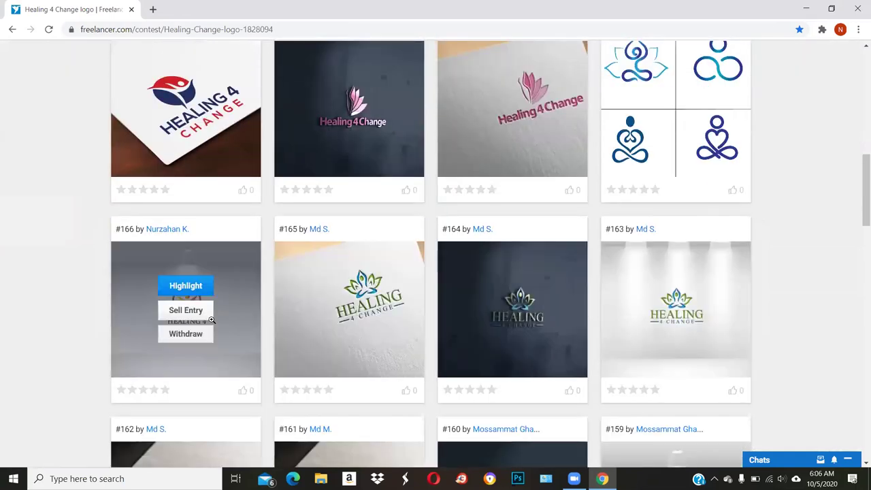
pyautogui.click(229, 266)
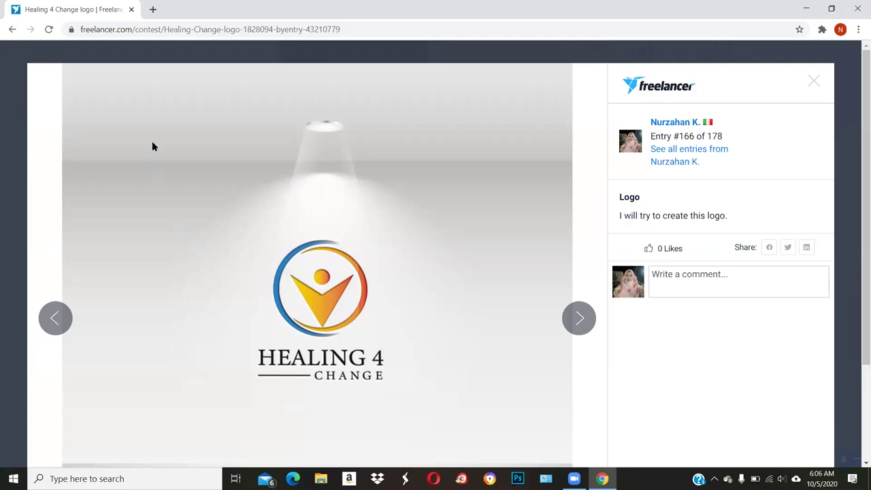
pyautogui.scroll(-1, 152, 141)
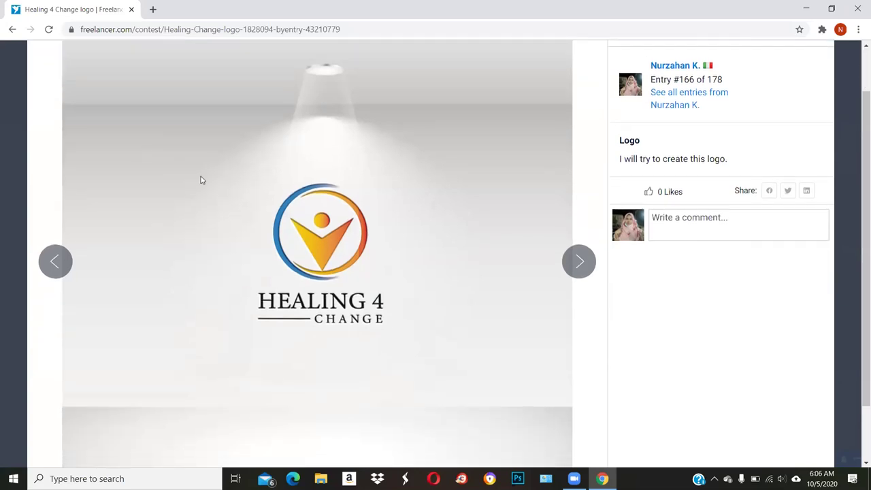
pyautogui.scroll(-1, 201, 184)
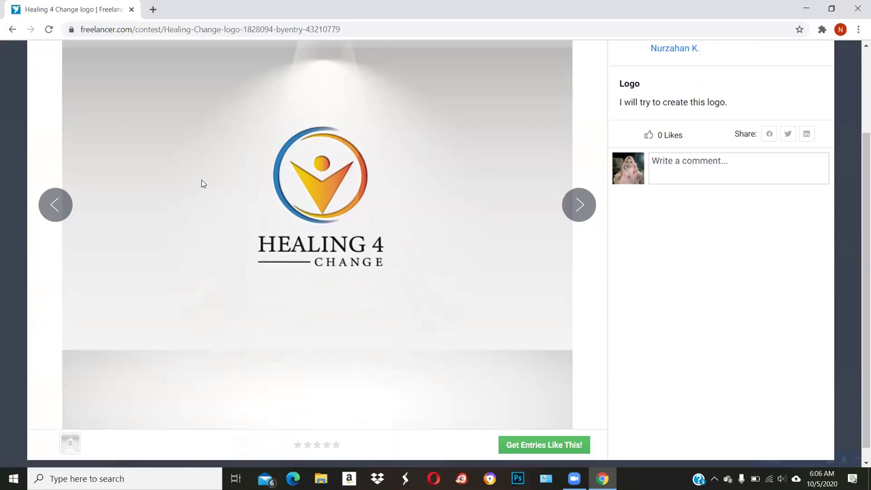
# Step: Go back to the dashboard and open View Profile from the account menu
pyautogui.click(13, 31)
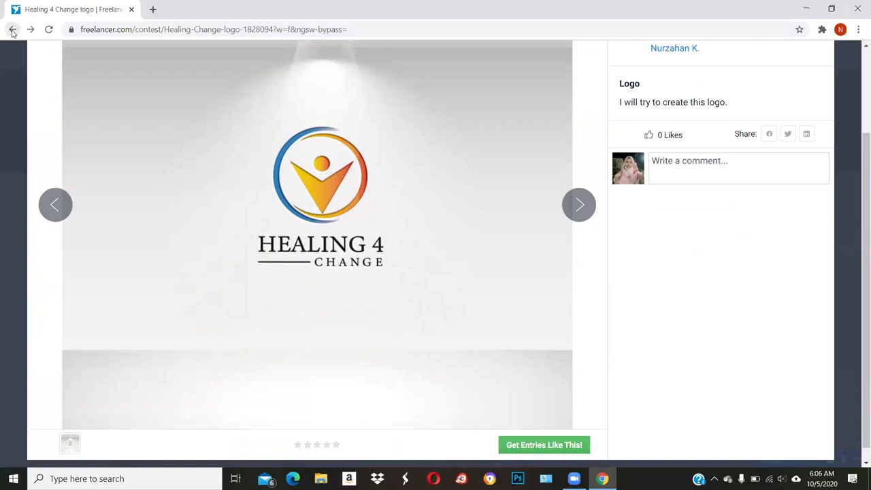
pyautogui.click(13, 31)
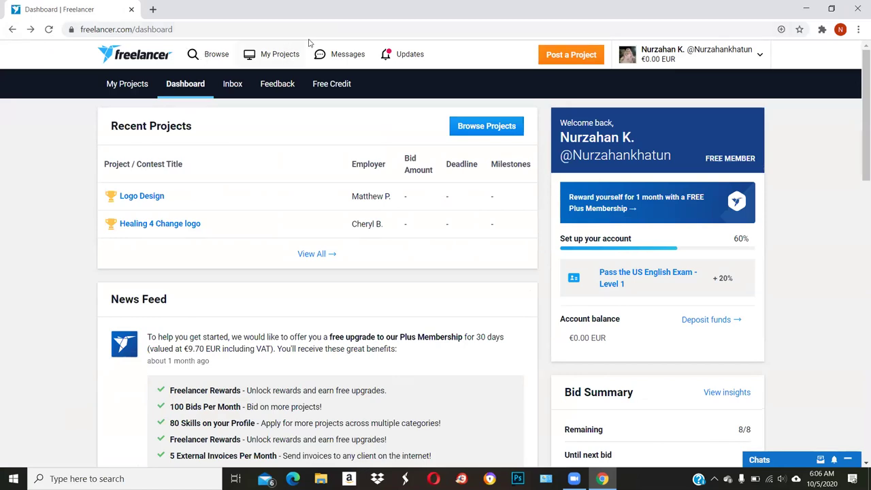
pyautogui.click(725, 66)
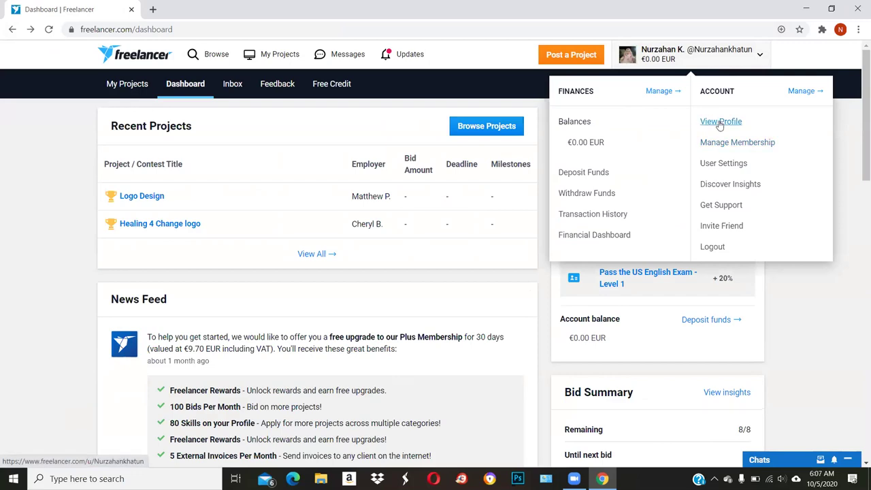
pyautogui.click(720, 123)
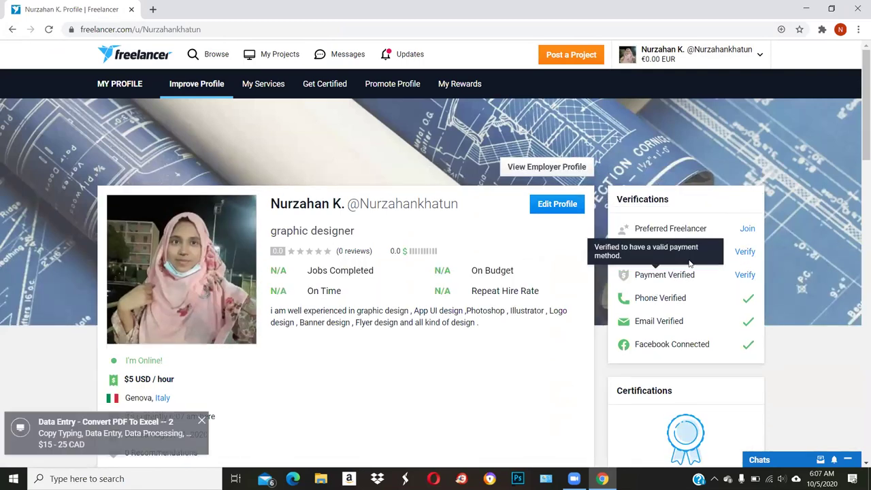
# Step: Start identity verification to reach the Know Your Customer Country of Residence step
pyautogui.click(745, 253)
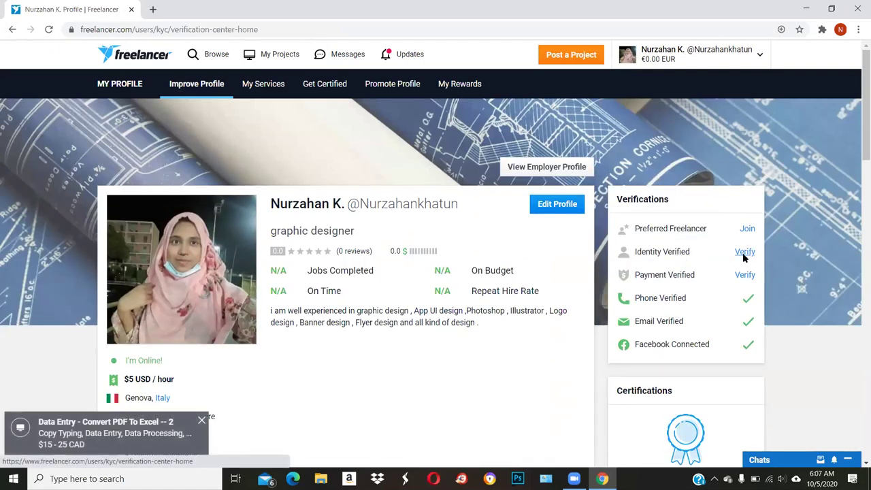
pyautogui.scroll(-2, 529, 253)
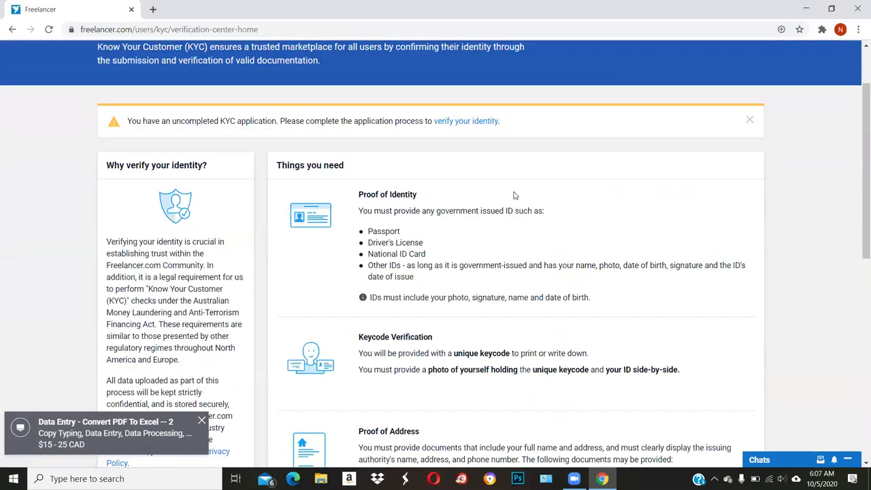
pyautogui.scroll(-7, 515, 196)
pyautogui.scroll(1, 504, 310)
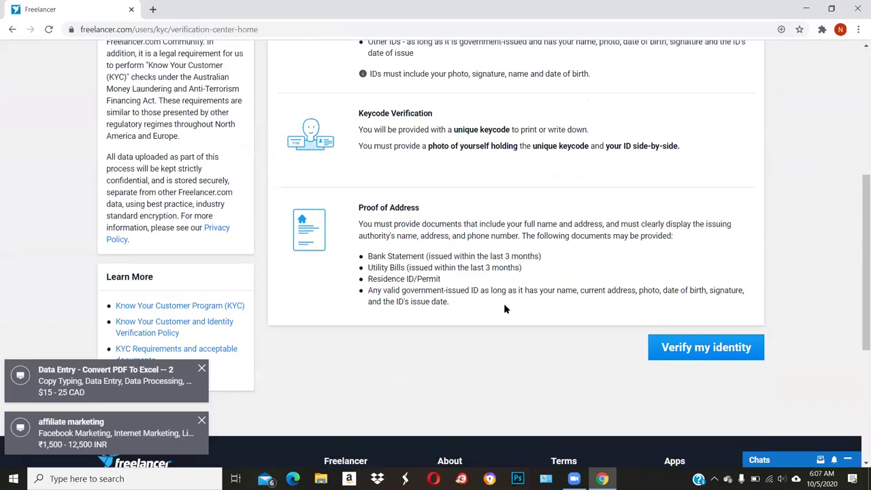
pyautogui.scroll(3, 618, 347)
pyautogui.scroll(1, 690, 375)
pyautogui.scroll(-3, 690, 375)
pyautogui.scroll(-1, 566, 340)
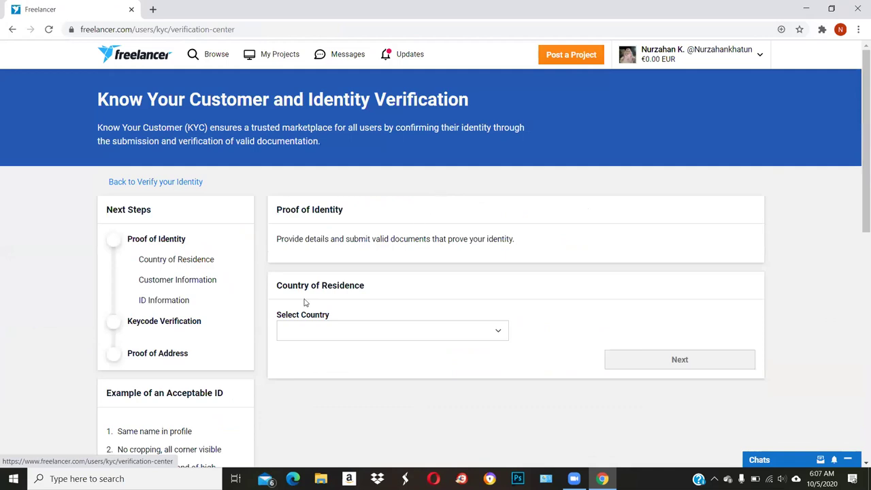
# Step: Dismiss the expired McAfee antivirus warning covering the verification form
pyautogui.scroll(-3, 446, 327)
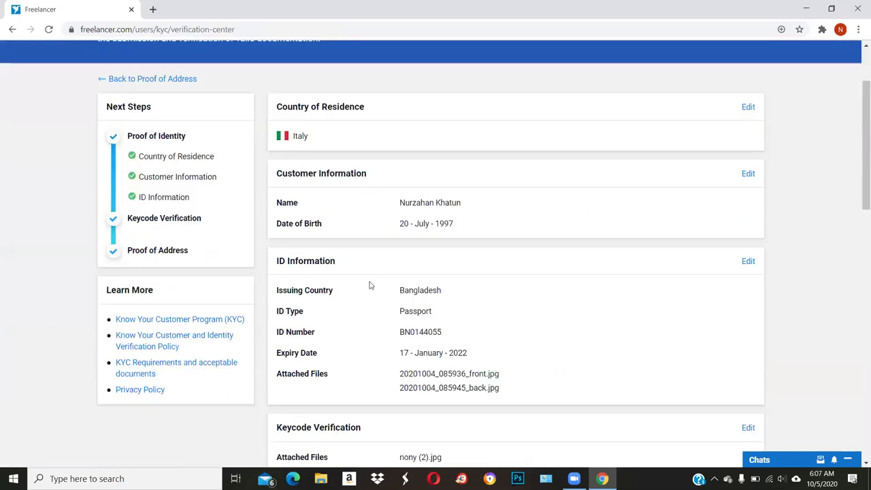
pyautogui.scroll(-2, 371, 285)
pyautogui.scroll(3, 382, 285)
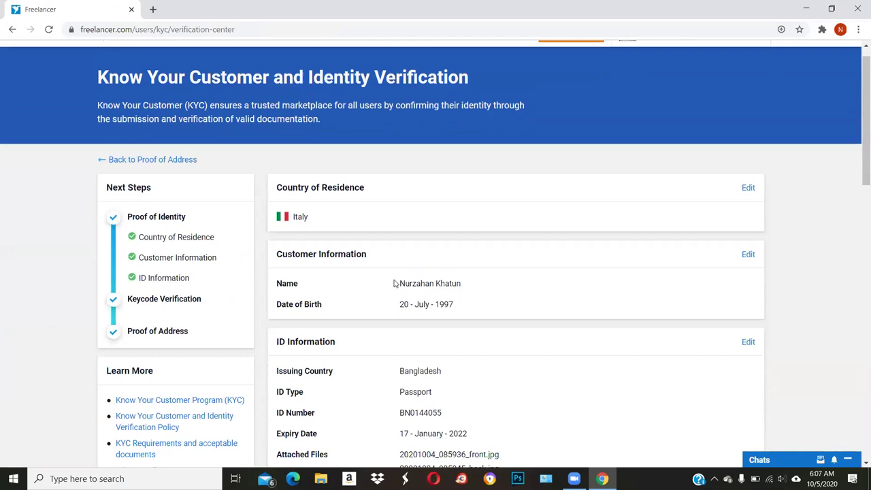
pyautogui.scroll(-3, 391, 281)
pyautogui.scroll(-5, 461, 204)
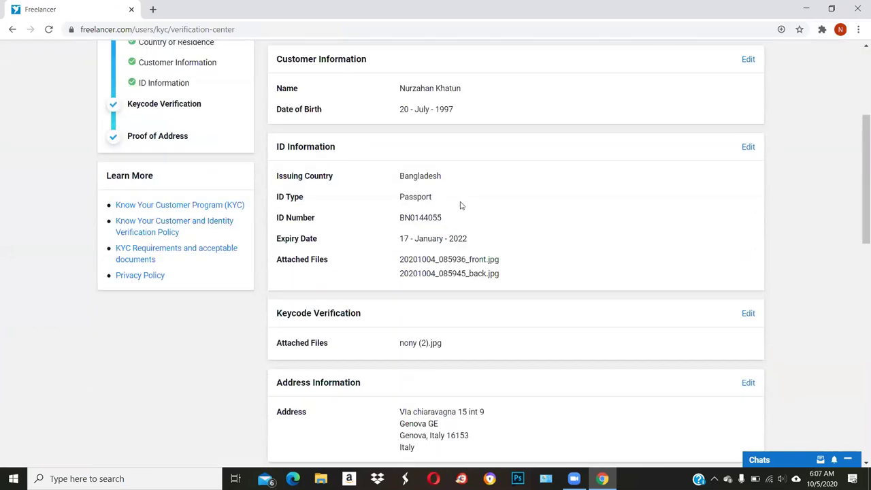
pyautogui.scroll(-2, 371, 237)
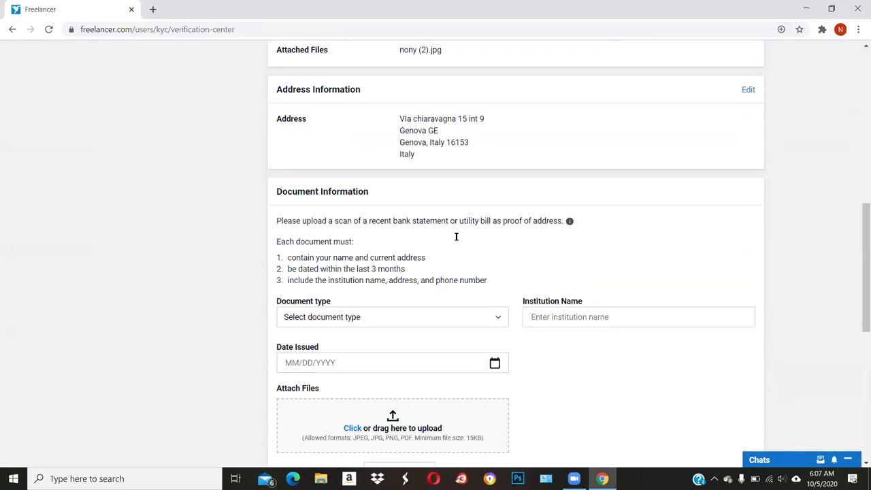
pyautogui.scroll(2, 457, 236)
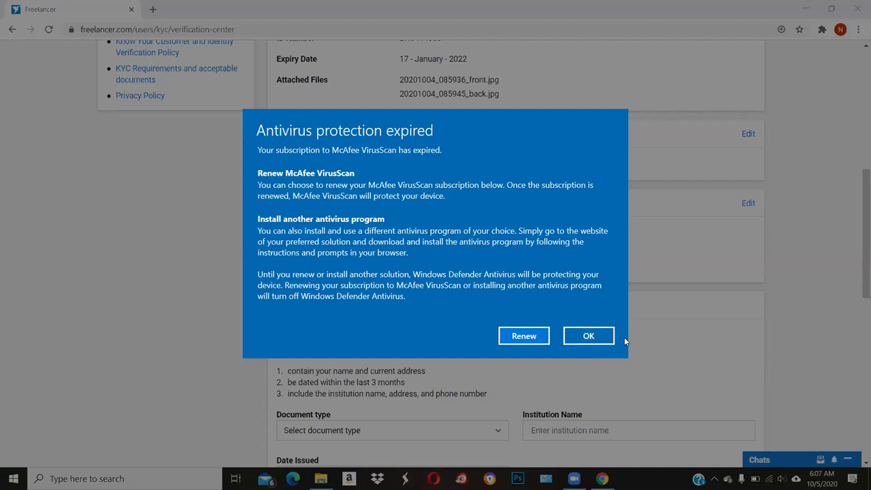
pyautogui.click(599, 338)
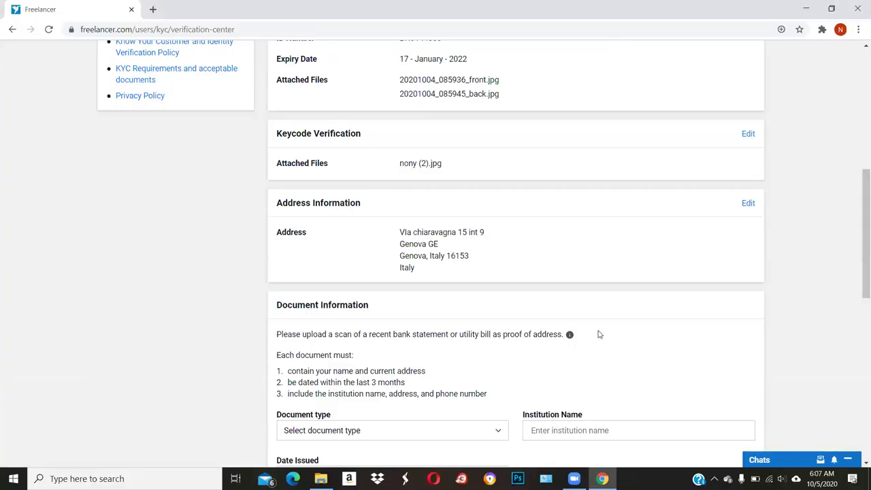
# Step: Move to Document Information and show the proof-of-address Document type options
pyautogui.scroll(5, 572, 268)
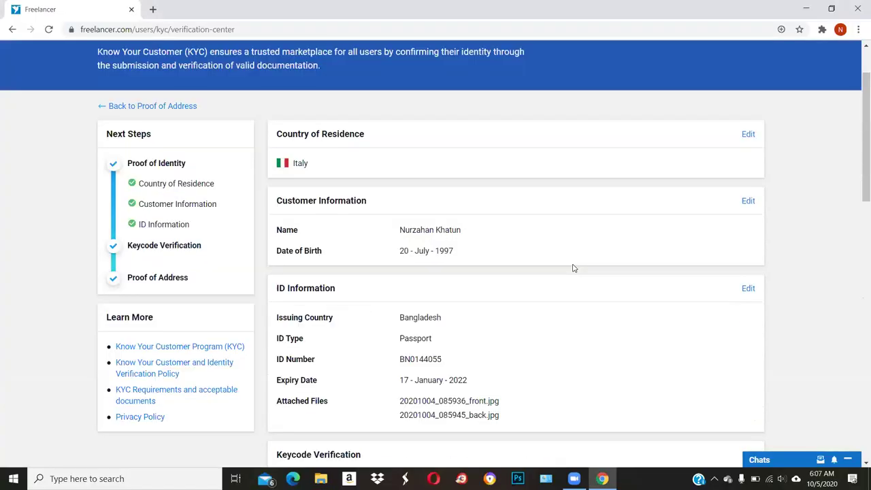
pyautogui.scroll(-5, 451, 273)
pyautogui.scroll(-5, 344, 225)
pyautogui.scroll(3, 422, 207)
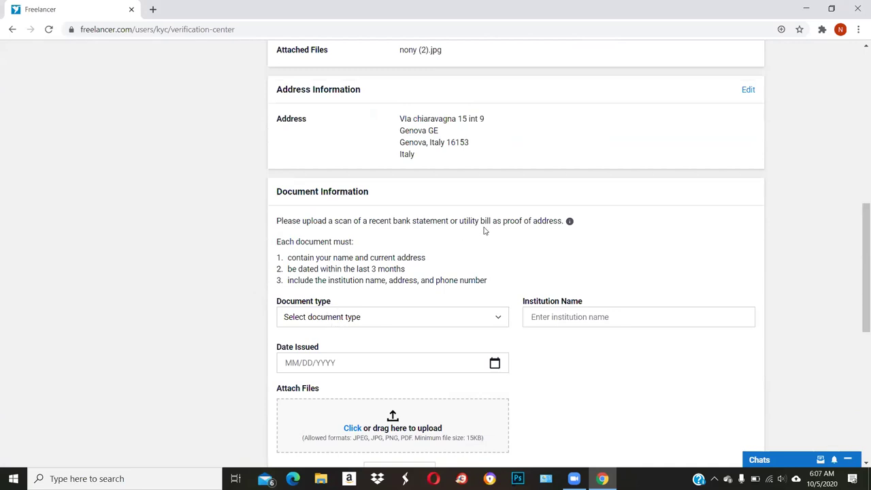
pyautogui.click(532, 323)
pyautogui.scroll(-1, 534, 312)
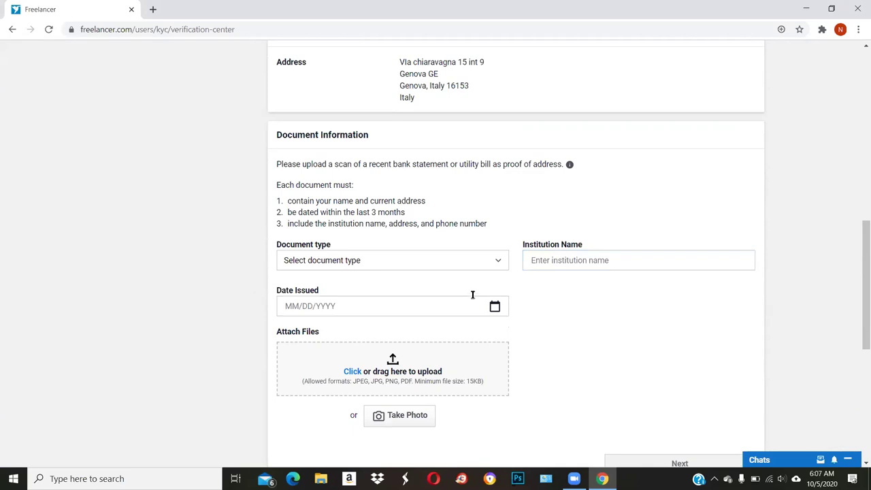
pyautogui.click(495, 261)
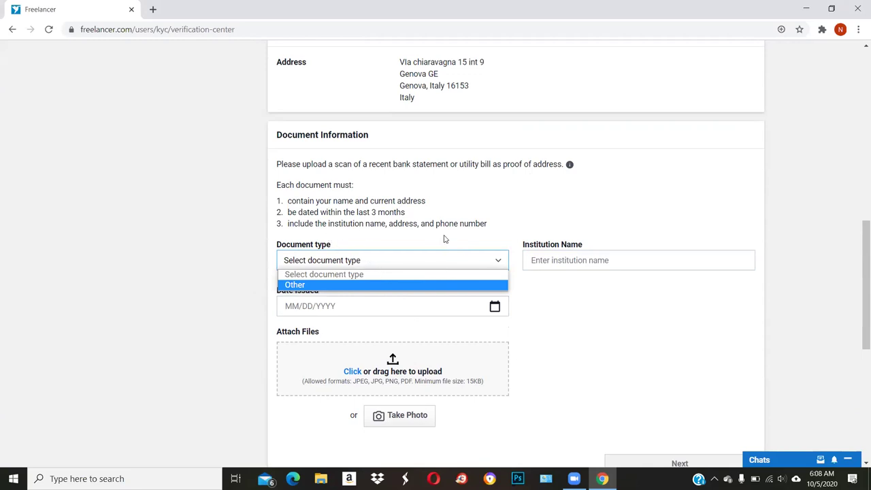
# Step: Choose Other in the proof-of-address Document type dropdown
pyautogui.click(530, 288)
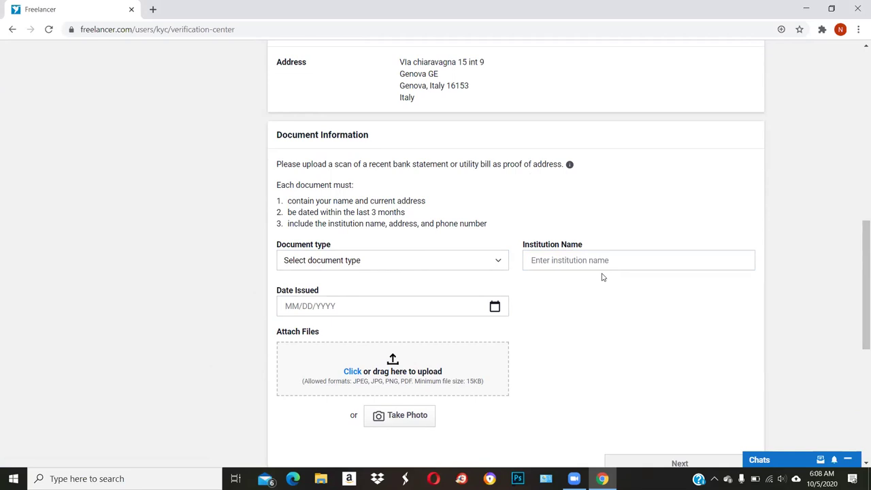
pyautogui.click(498, 262)
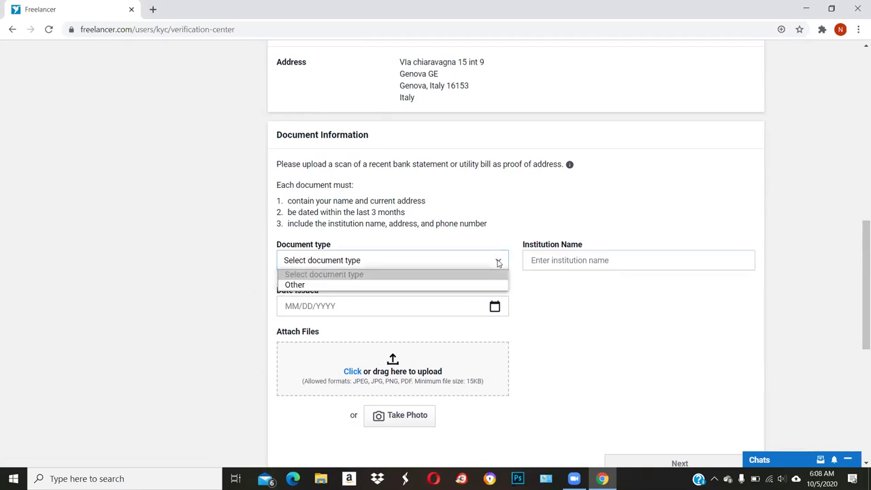
pyautogui.click(426, 286)
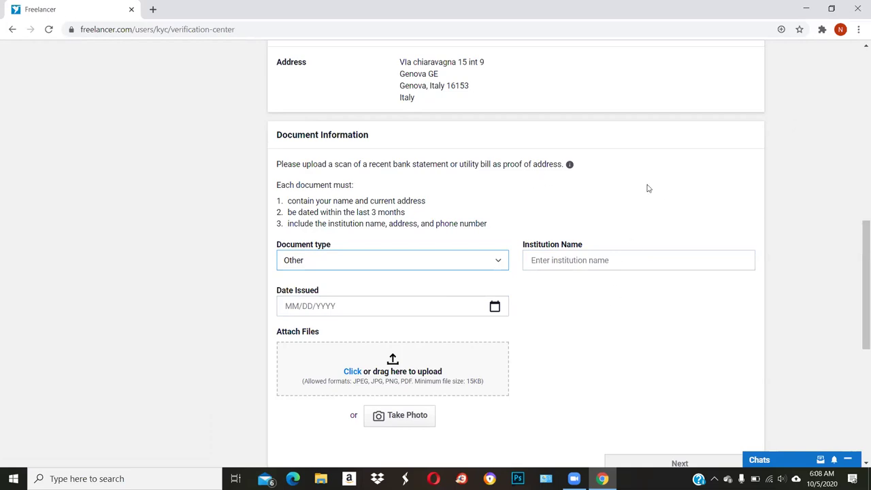
pyautogui.scroll(3, 650, 184)
pyautogui.scroll(4, 654, 181)
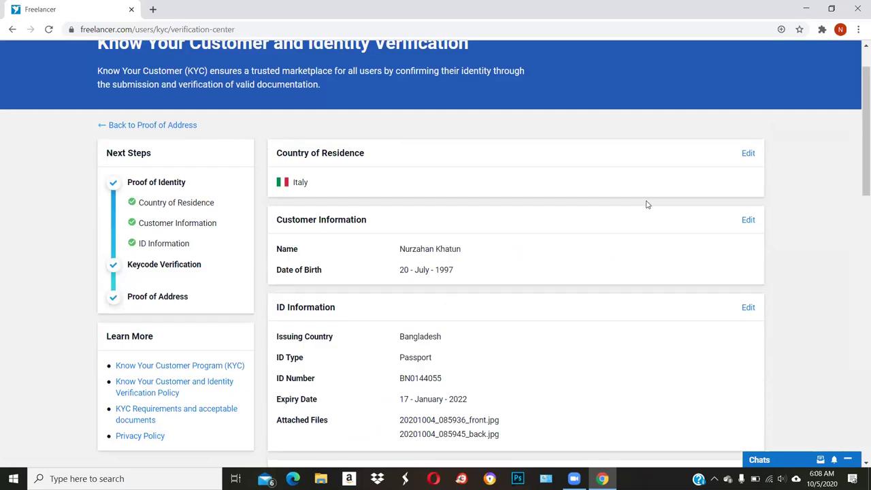
pyautogui.scroll(-2, 631, 218)
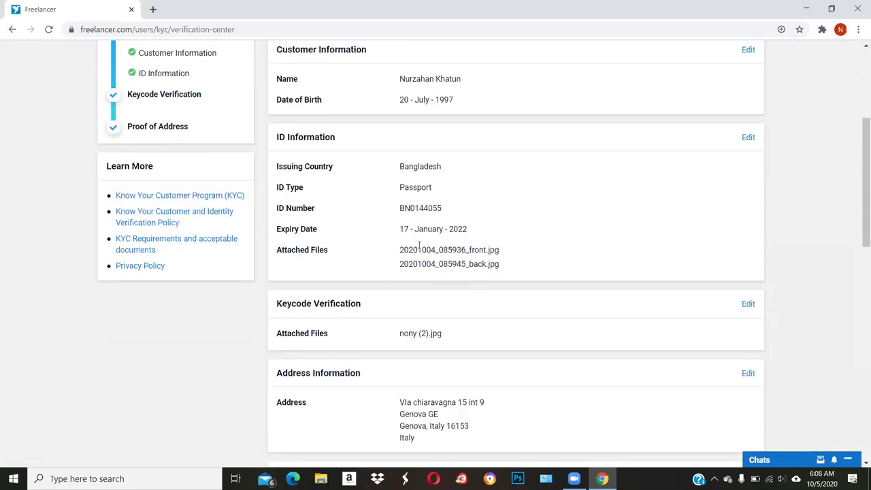
pyautogui.scroll(-2, 439, 264)
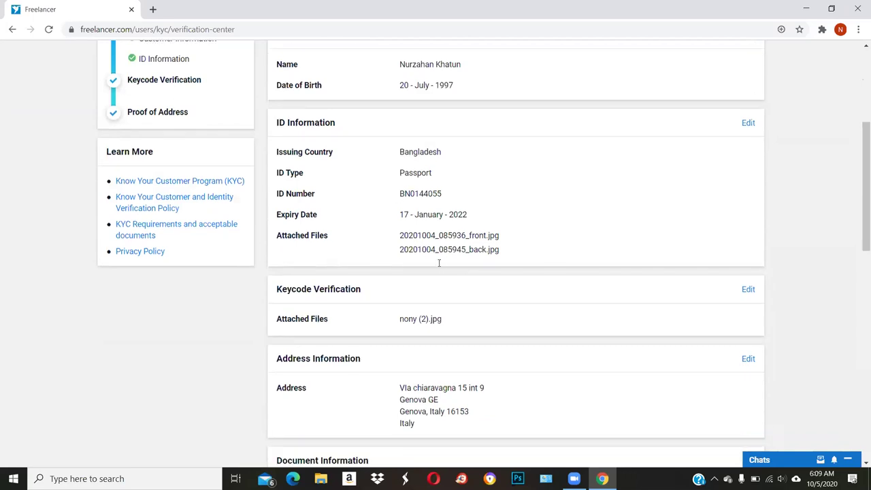
pyautogui.scroll(-3, 440, 267)
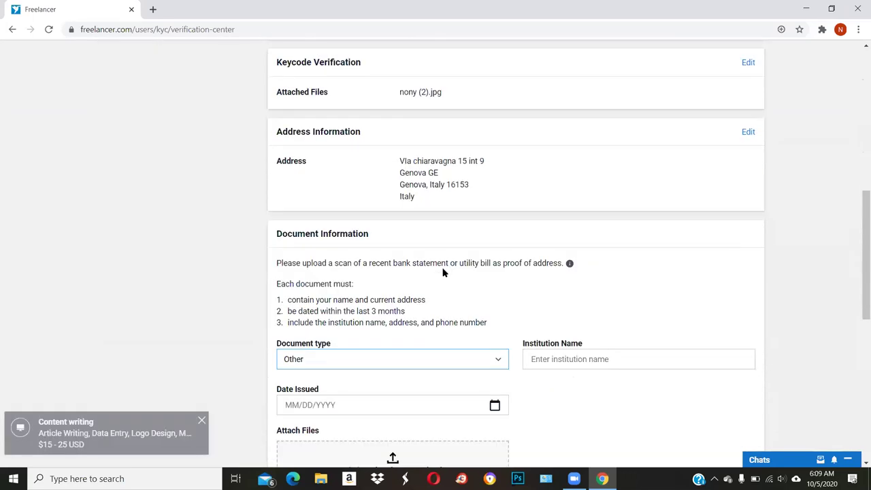
pyautogui.scroll(-2, 399, 266)
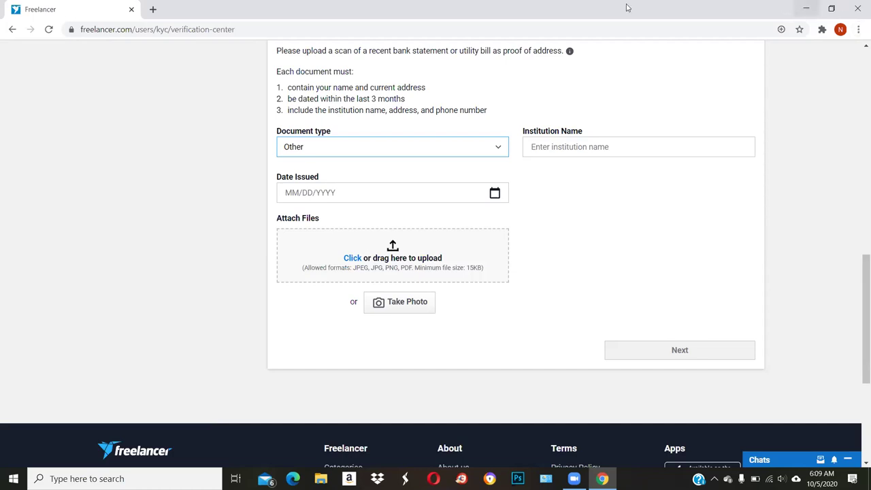
pyautogui.scroll(2, 334, 109)
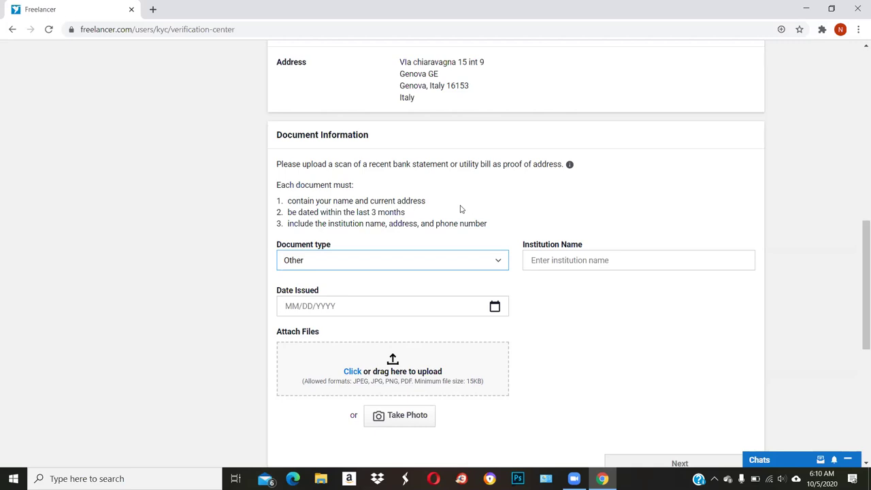
pyautogui.scroll(5, 467, 216)
pyautogui.scroll(-2, 467, 216)
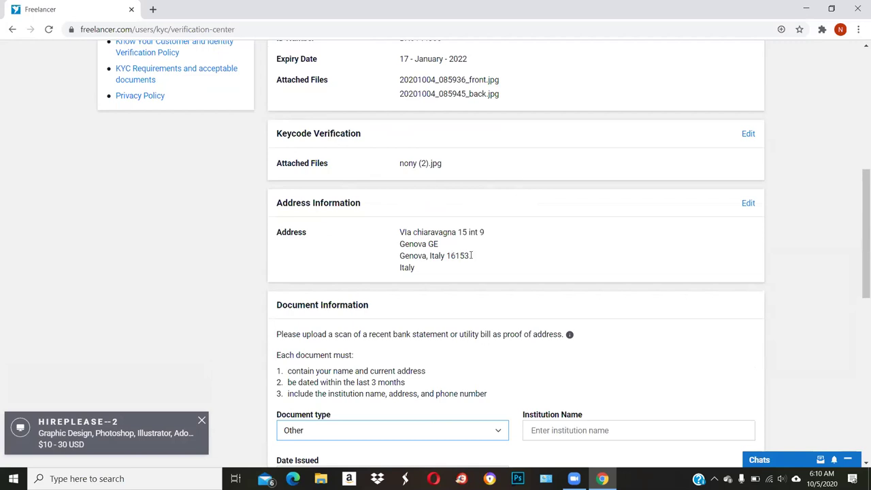
pyautogui.scroll(1, 461, 214)
pyautogui.scroll(3, 381, 212)
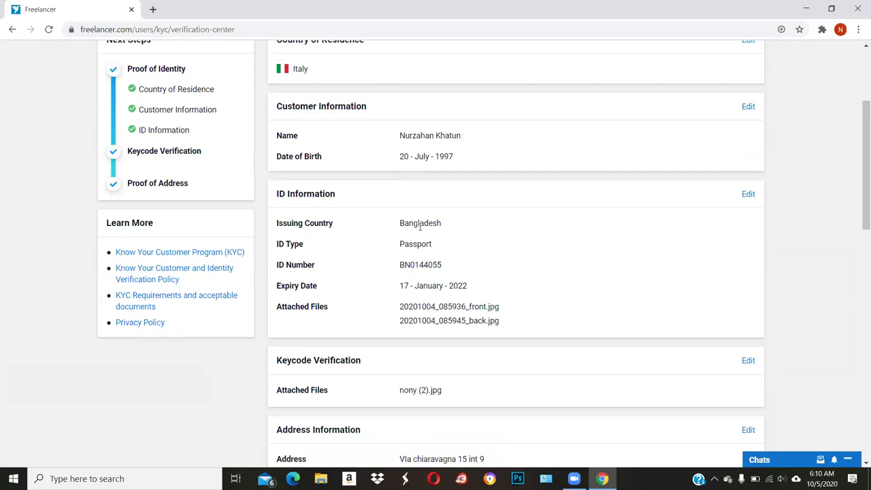
pyautogui.scroll(-4, 451, 315)
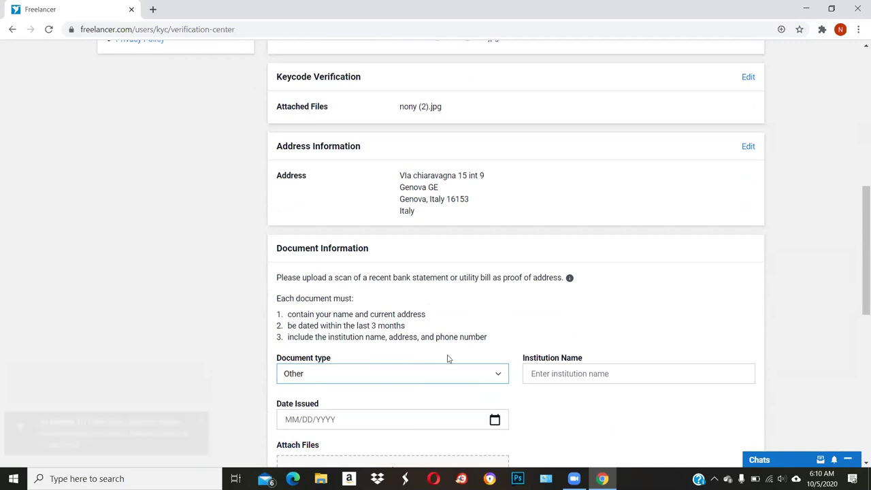
pyautogui.scroll(-2, 451, 356)
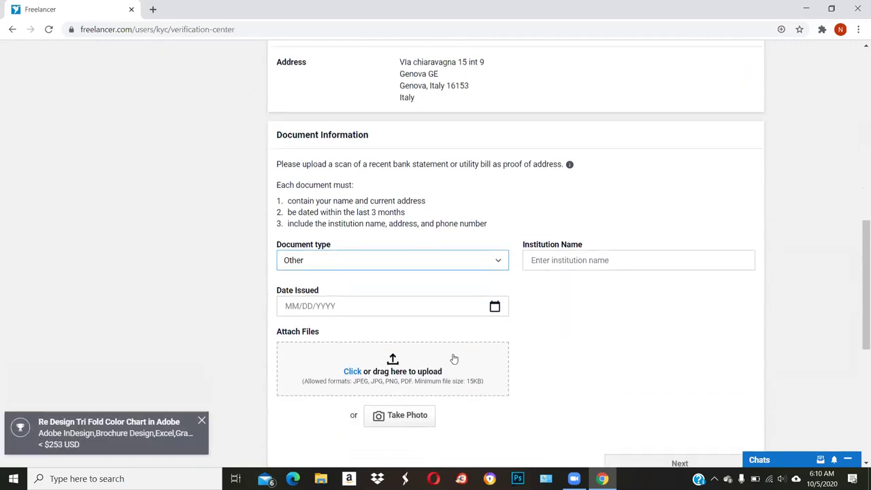
pyautogui.click(453, 307)
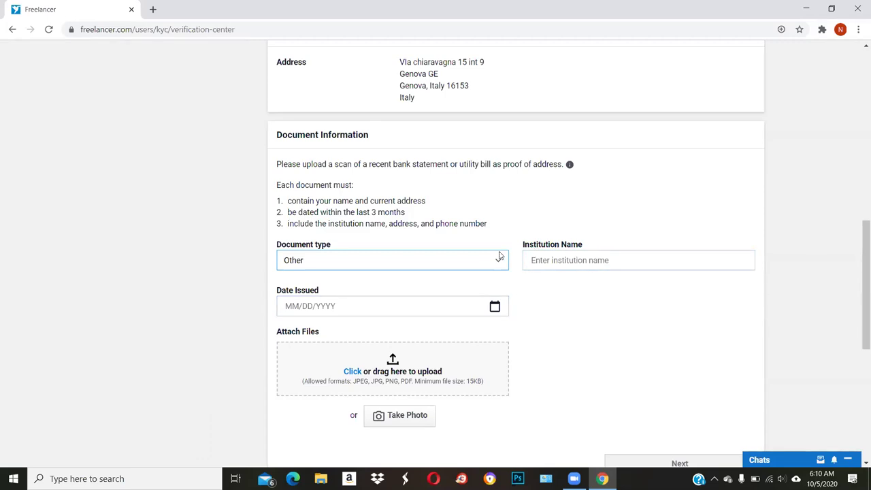
pyautogui.click(542, 253)
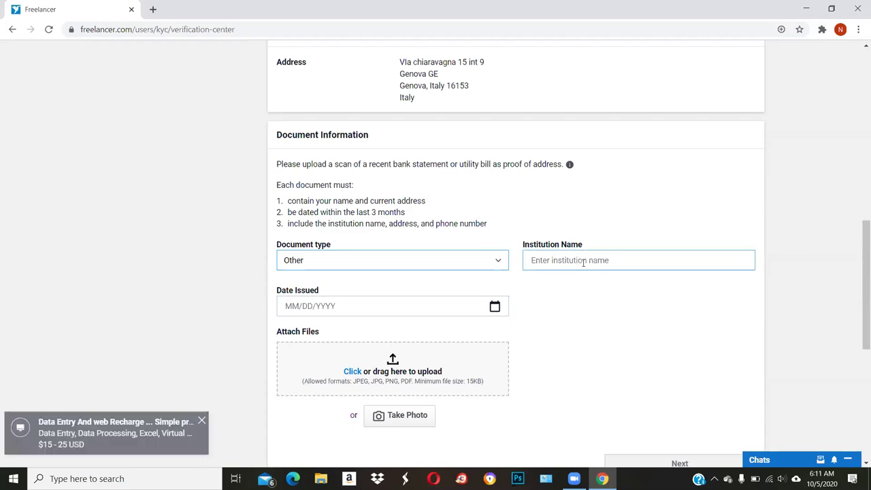
pyautogui.click(621, 261)
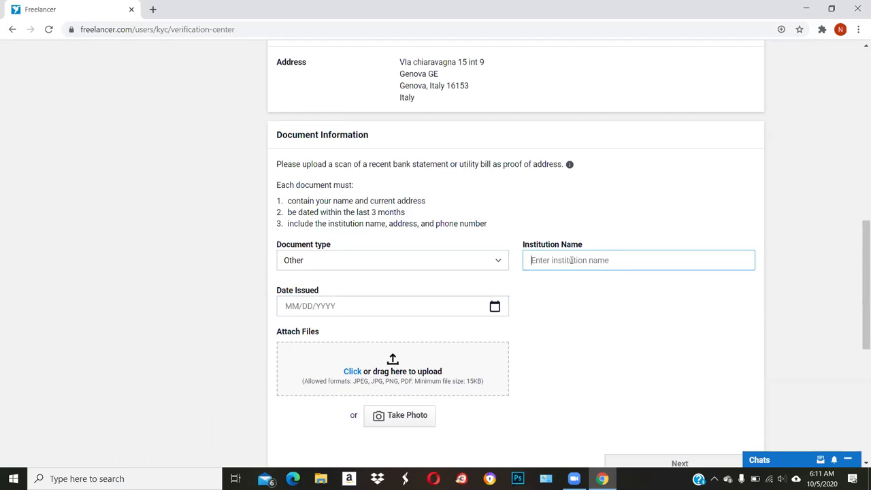
pyautogui.scroll(3, 574, 261)
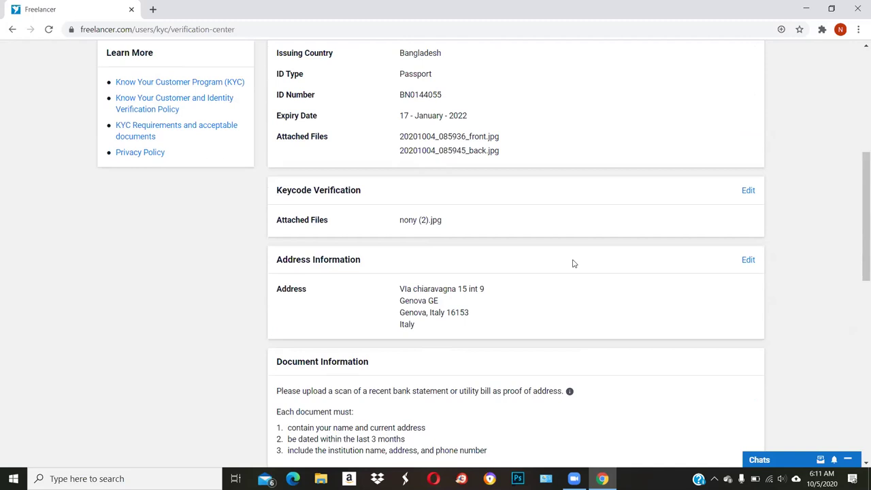
pyautogui.scroll(1, 574, 264)
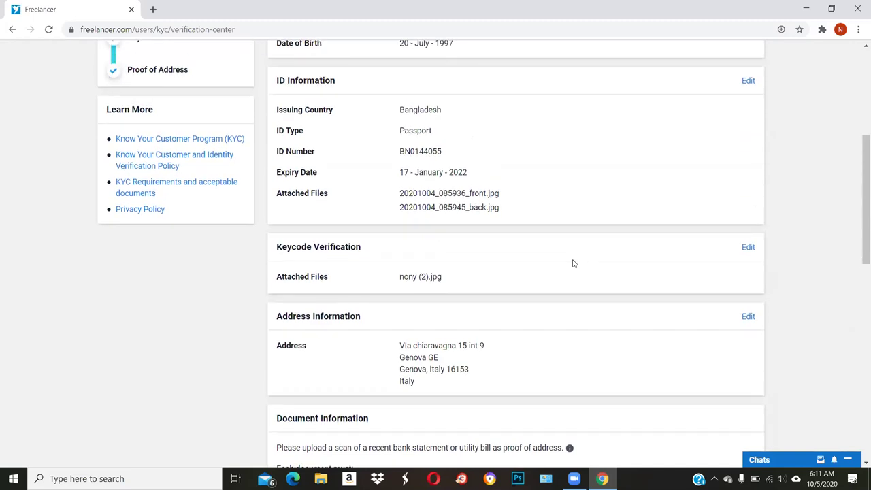
pyautogui.scroll(-3, 574, 264)
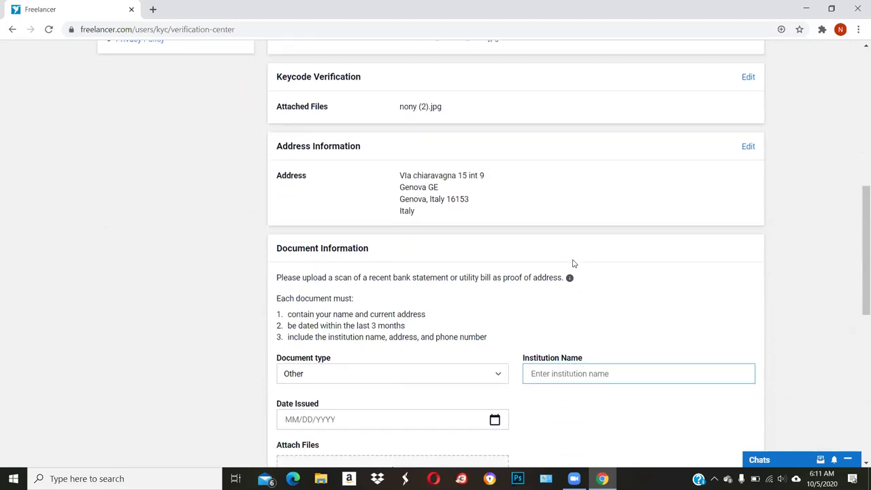
pyautogui.scroll(-1, 574, 264)
pyautogui.scroll(-2, 573, 264)
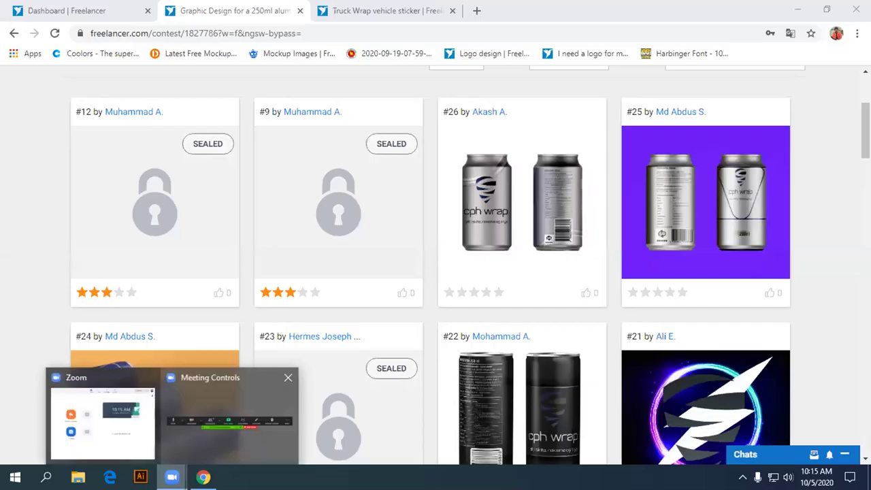
pyautogui.moveTo(495, 192)
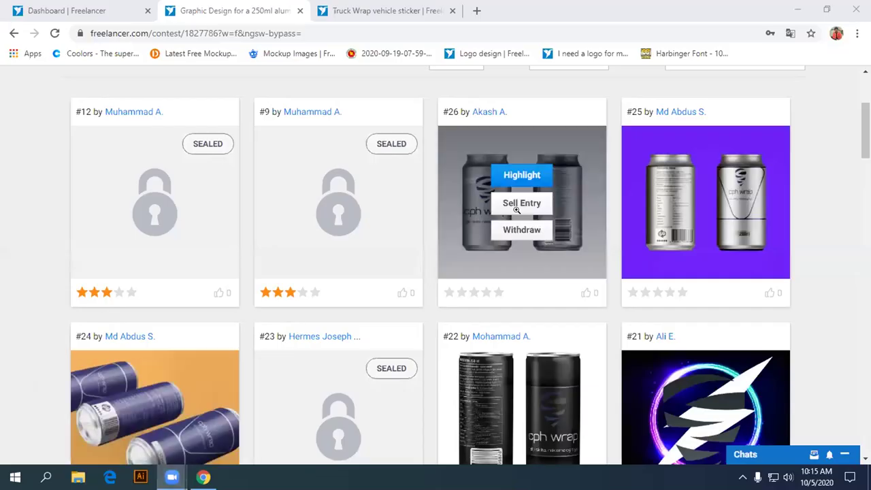
pyautogui.scroll(1, 507, 81)
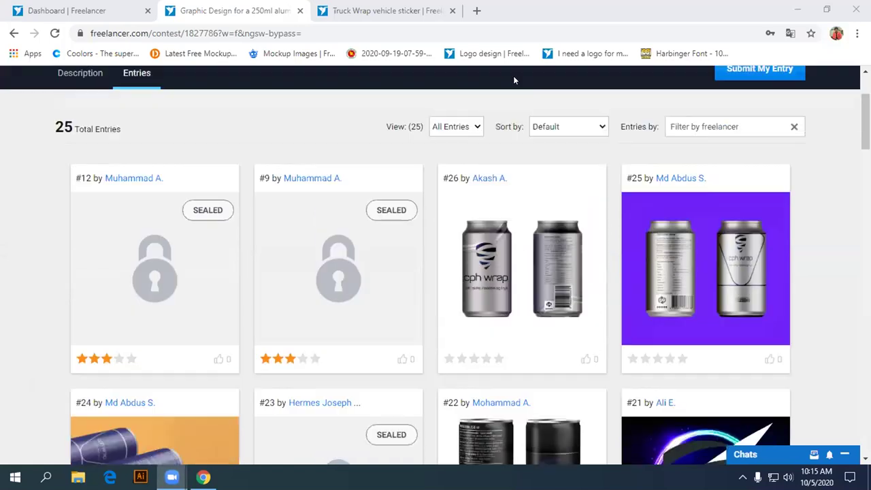
pyautogui.scroll(2, 204, 160)
pyautogui.scroll(-1, 638, 261)
pyautogui.scroll(1, 638, 261)
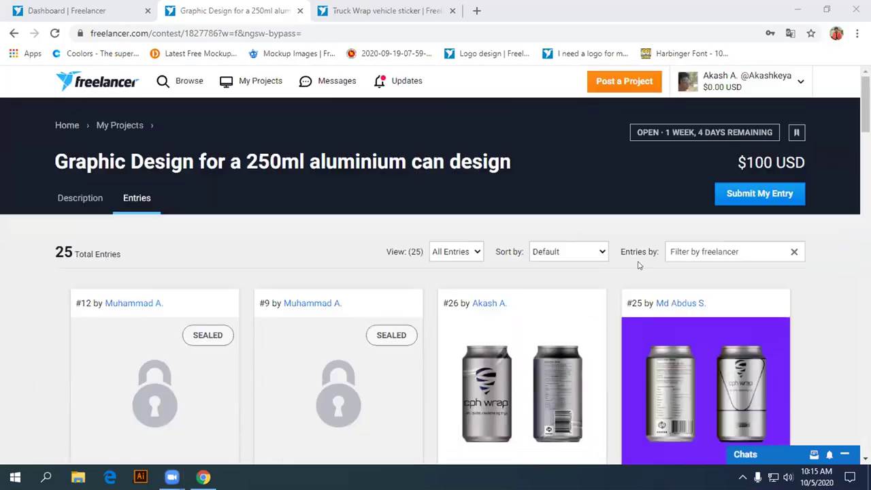
pyautogui.moveTo(591, 397)
pyautogui.click(526, 358)
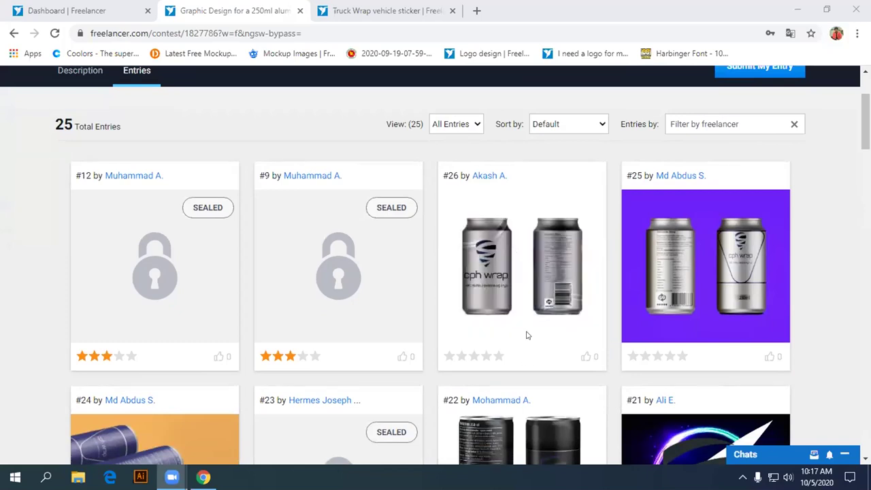
pyautogui.moveTo(527, 313)
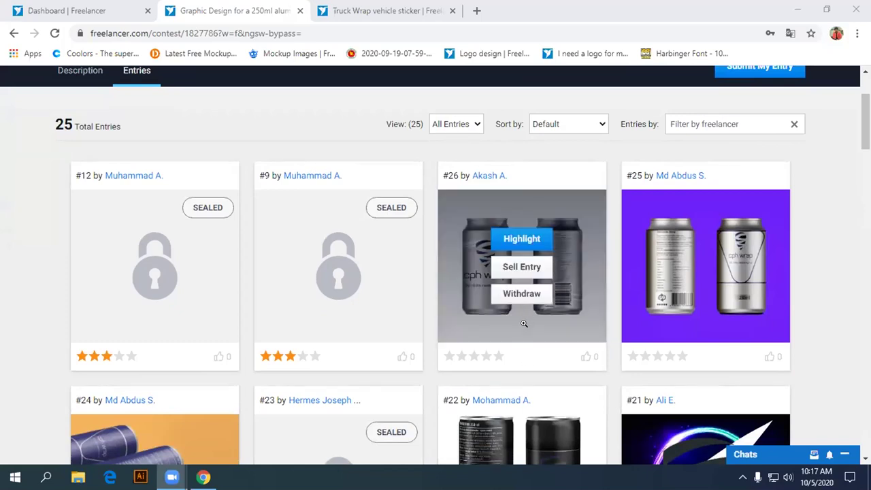
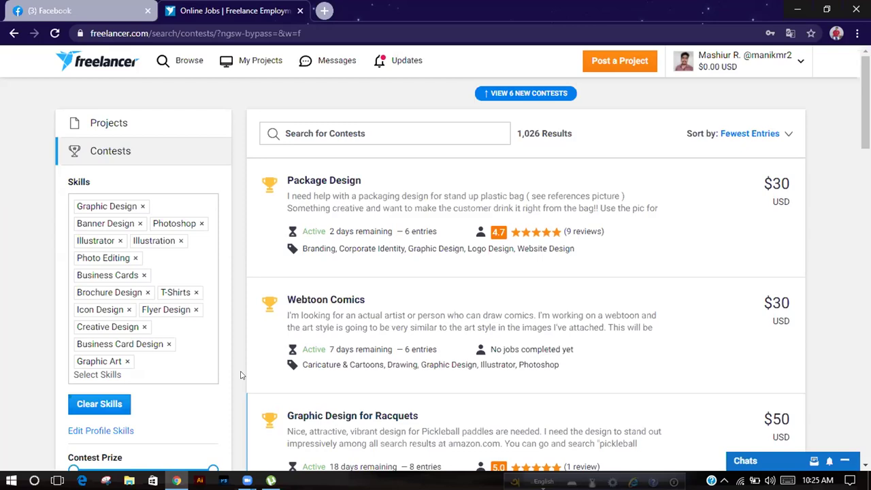
# Step: Scroll through the Guaranteed contests, including the $120 office interior design and $144 logo contests
pyautogui.scroll(-1, 258, 368)
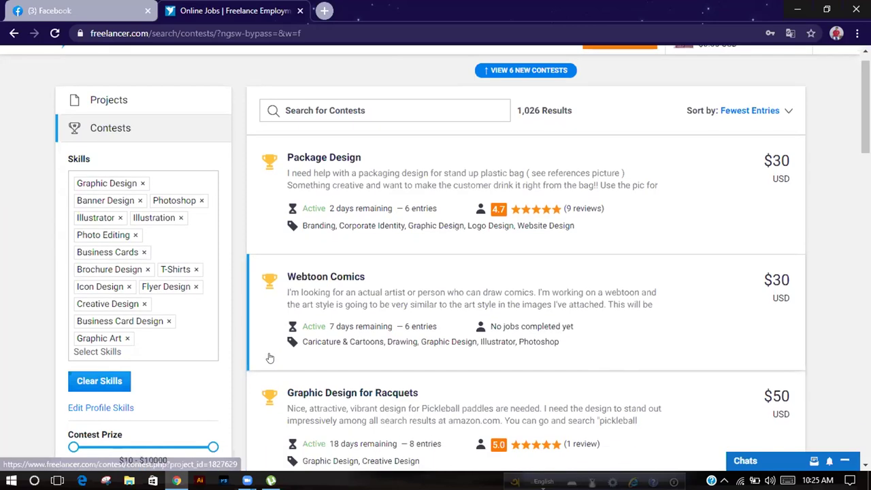
pyautogui.scroll(-3, 270, 358)
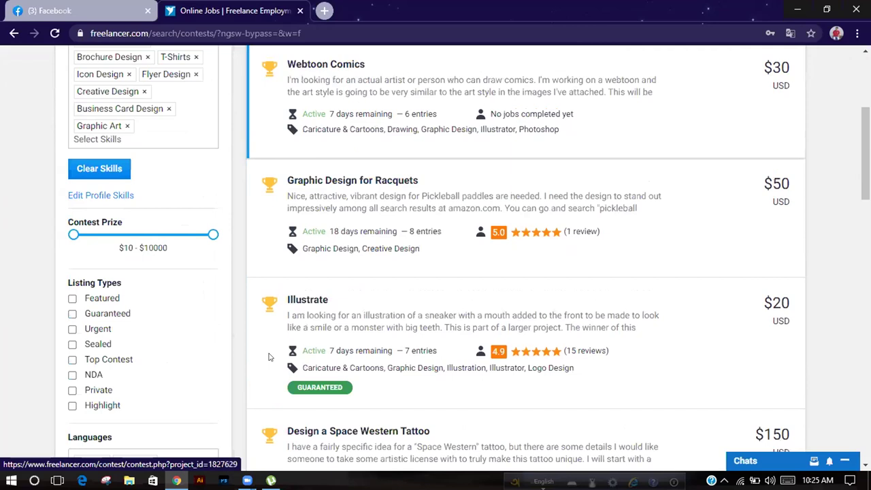
pyautogui.scroll(-1, 269, 357)
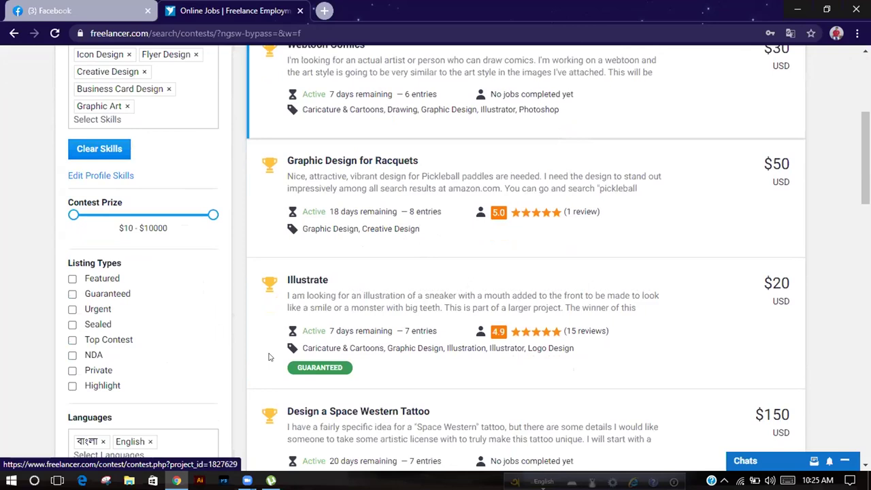
pyautogui.scroll(-12, 269, 357)
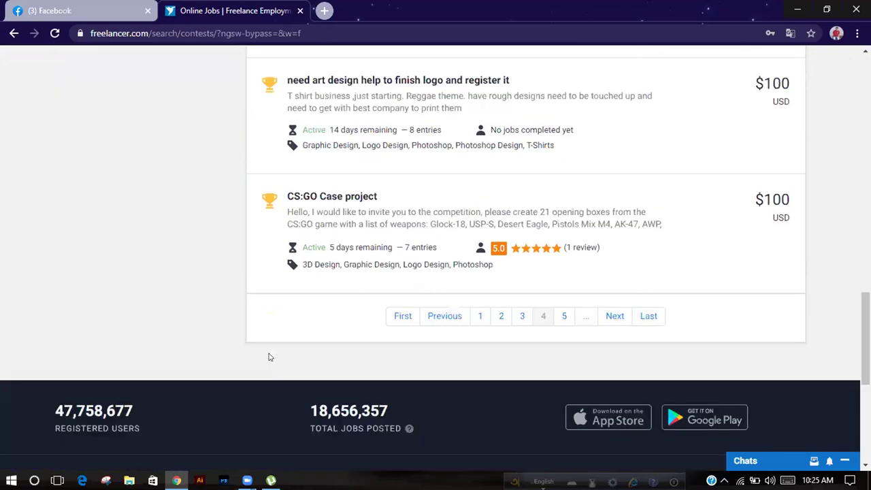
pyautogui.scroll(-5, 269, 357)
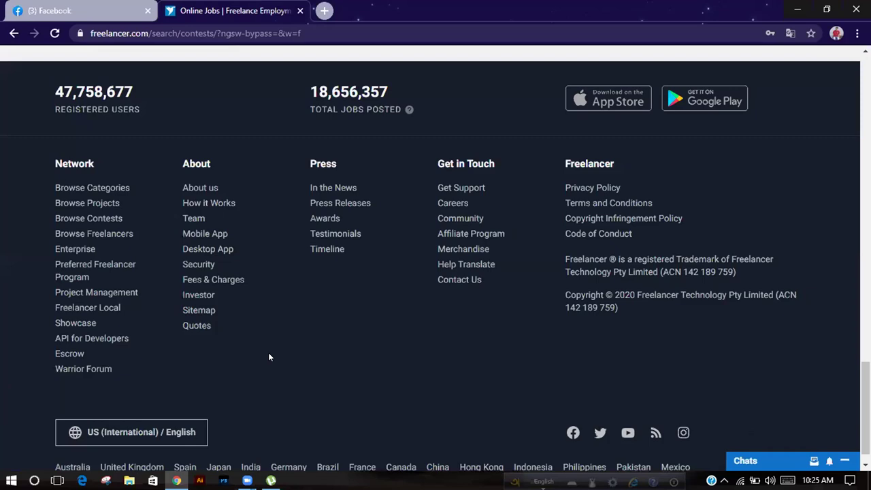
pyautogui.scroll(5, 270, 358)
pyautogui.scroll(4, 270, 361)
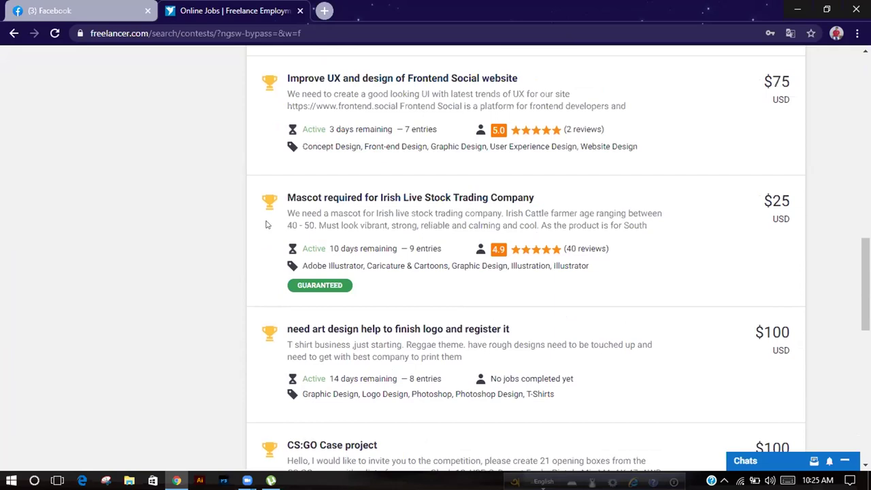
pyautogui.scroll(-10, 218, 273)
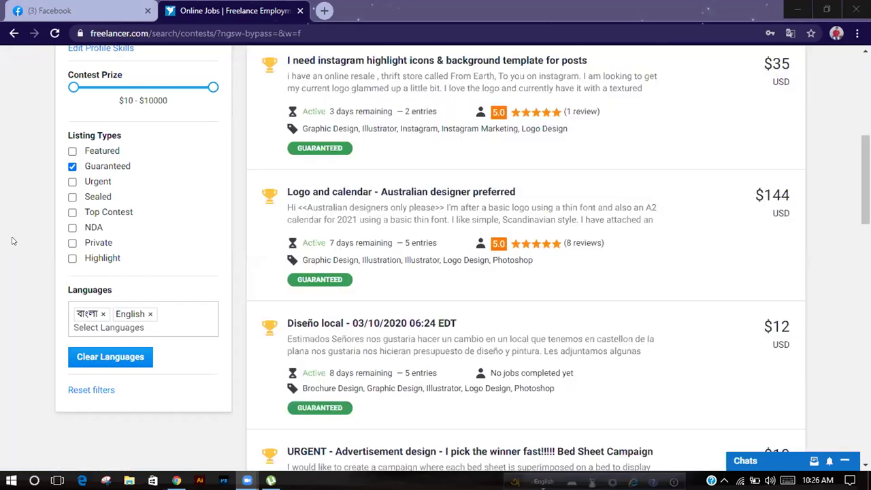
pyautogui.scroll(1, 11, 240)
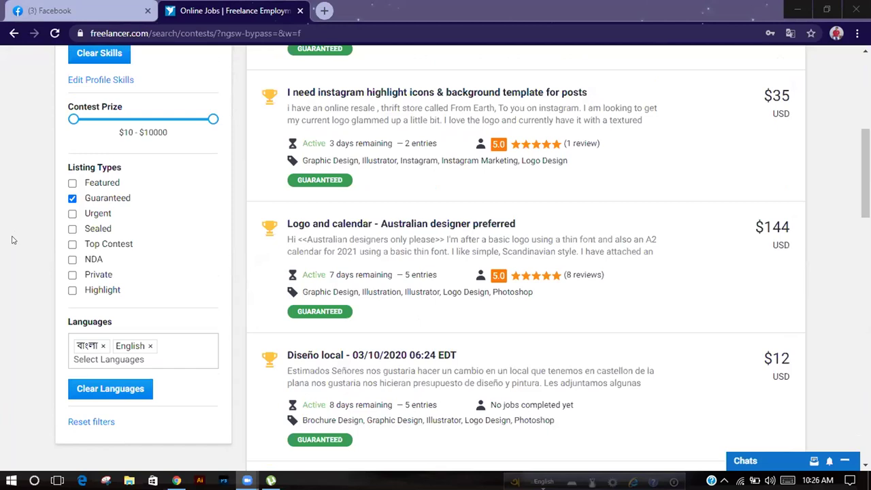
pyautogui.scroll(3, 12, 240)
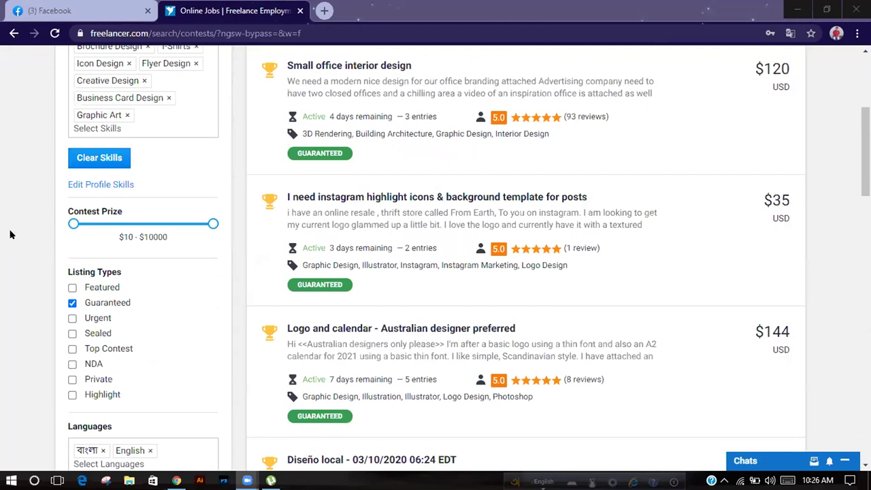
pyautogui.scroll(5, 10, 235)
pyautogui.scroll(2, 11, 235)
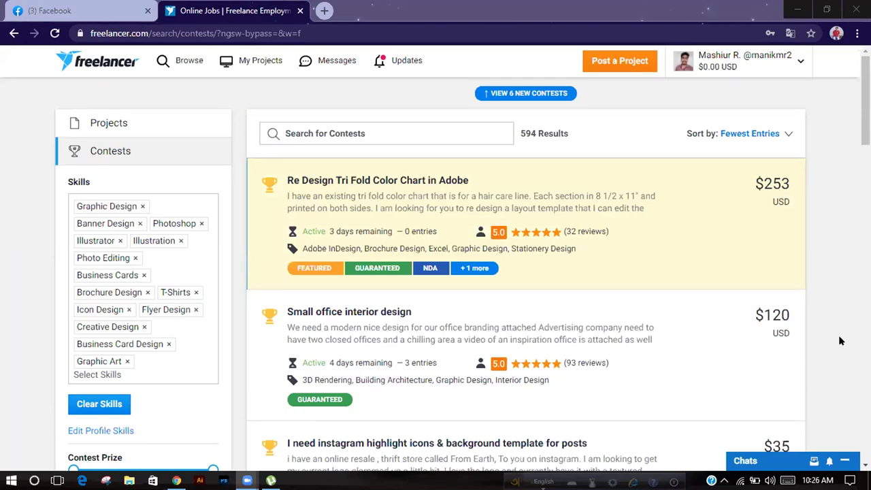
pyautogui.scroll(-1, 435, 293)
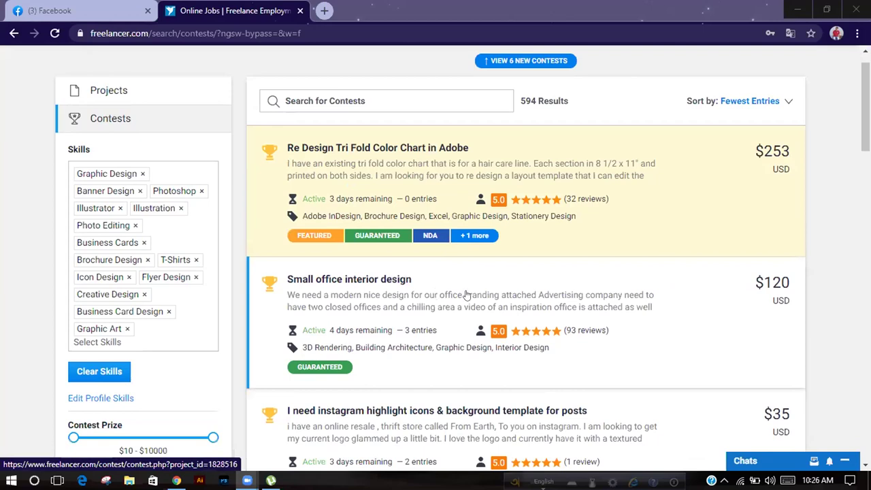
pyautogui.scroll(-2, 467, 295)
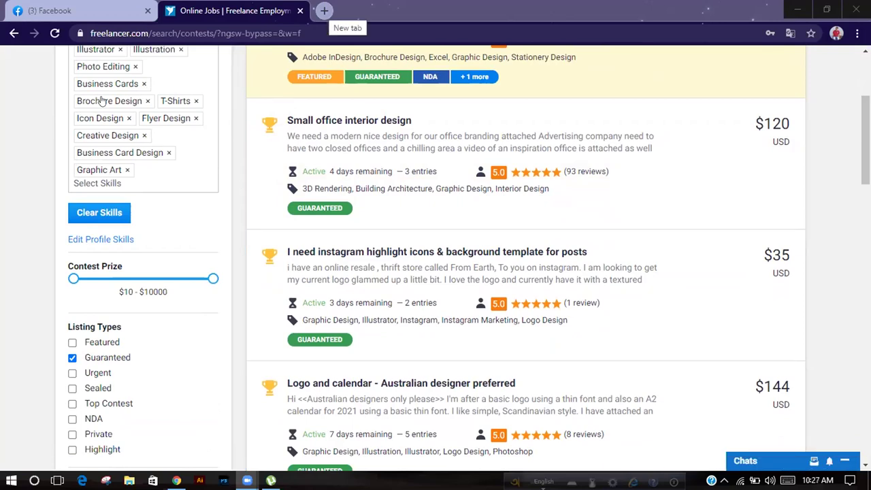
# Step: Try loading fiverr.com in a new Chrome tab, ending on its No internet error page
pyautogui.click(102, 101)
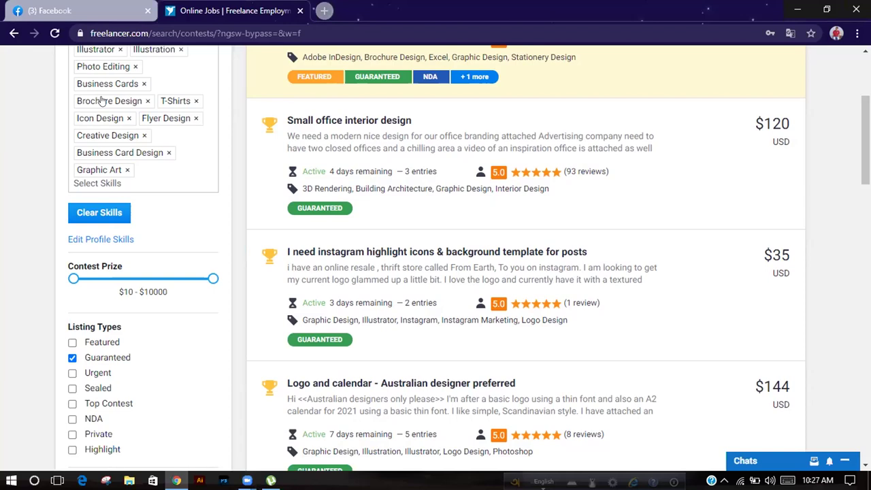
pyautogui.hotkey('ctrl', 't')
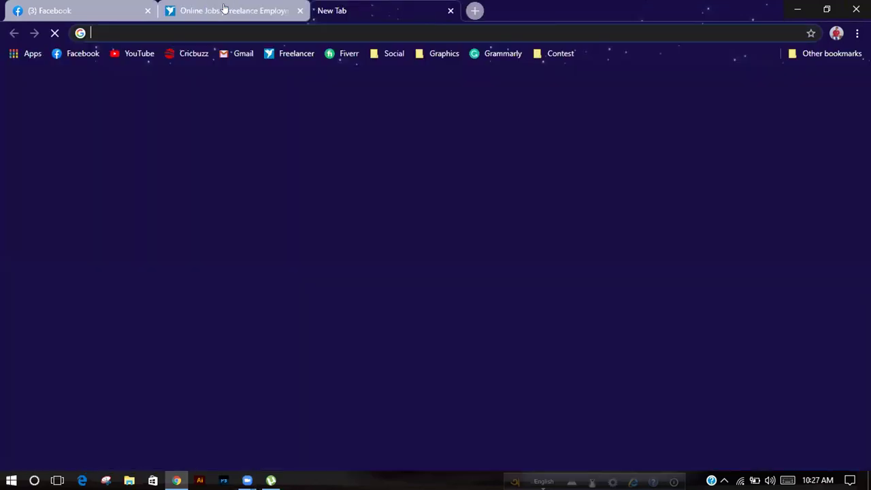
pyautogui.click(225, 8)
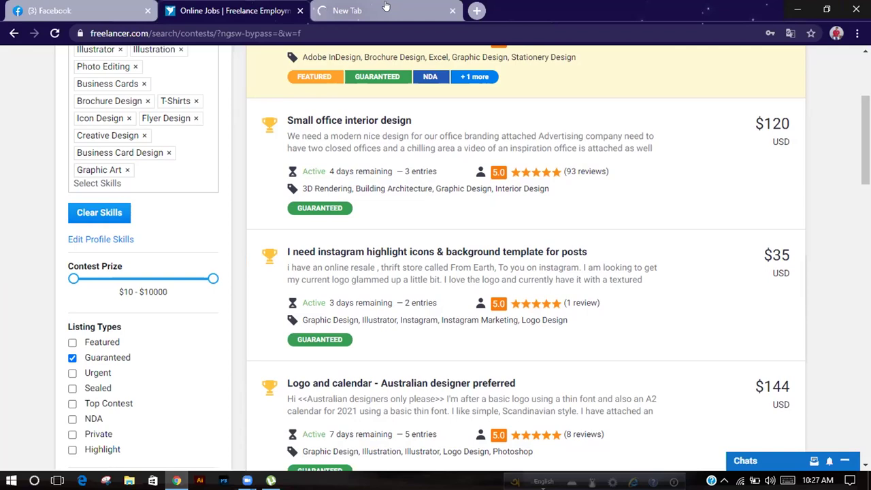
pyautogui.click(385, 8)
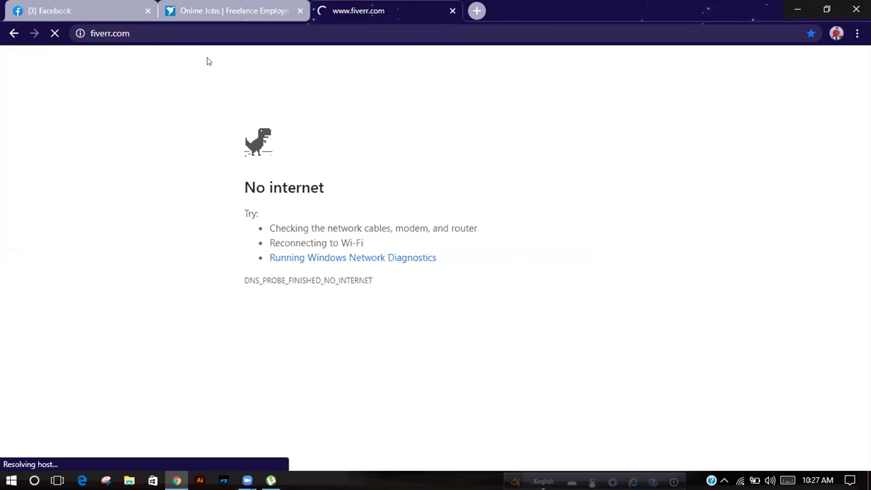
pyautogui.hotkey('ctrl', 'w')
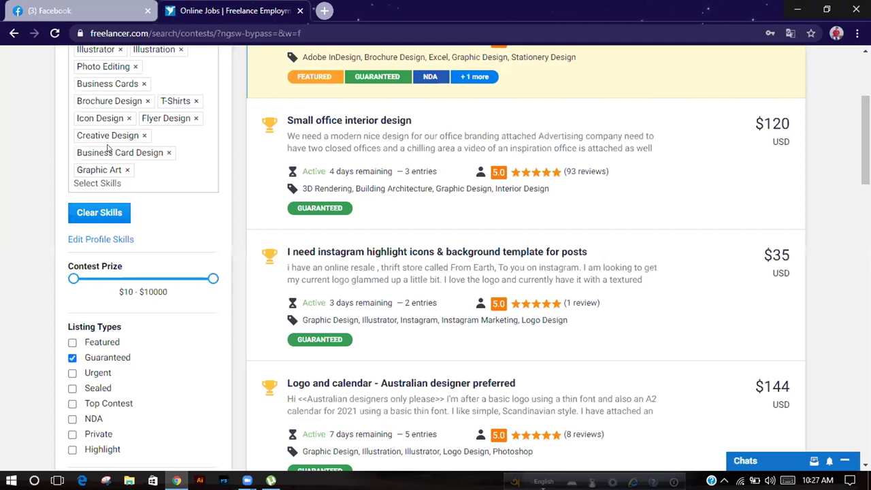
pyautogui.scroll(3, 107, 148)
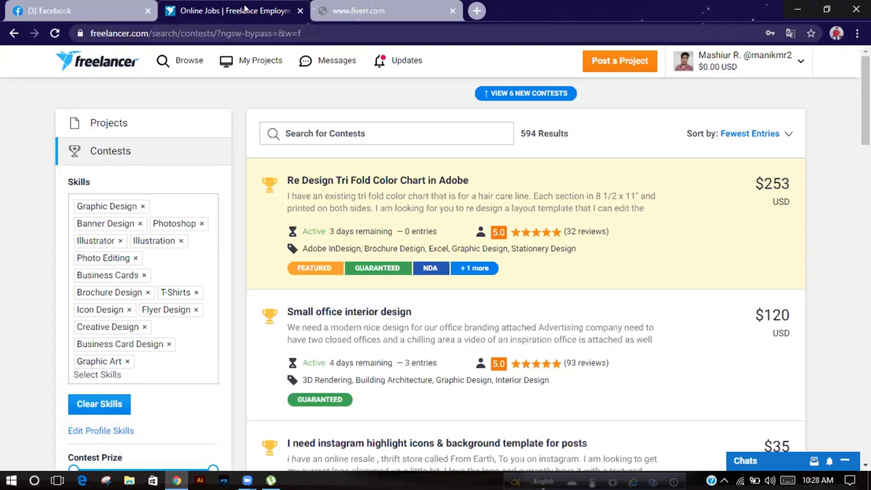
pyautogui.hotkey('ctrl', 'Tab')
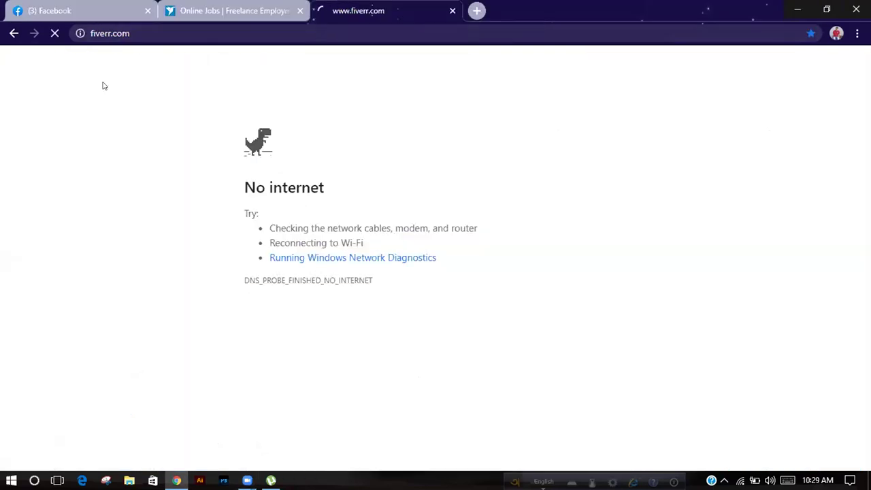
# Step: Reload the fiverr.com tab twice to retry loading the site
pyautogui.click(48, 32)
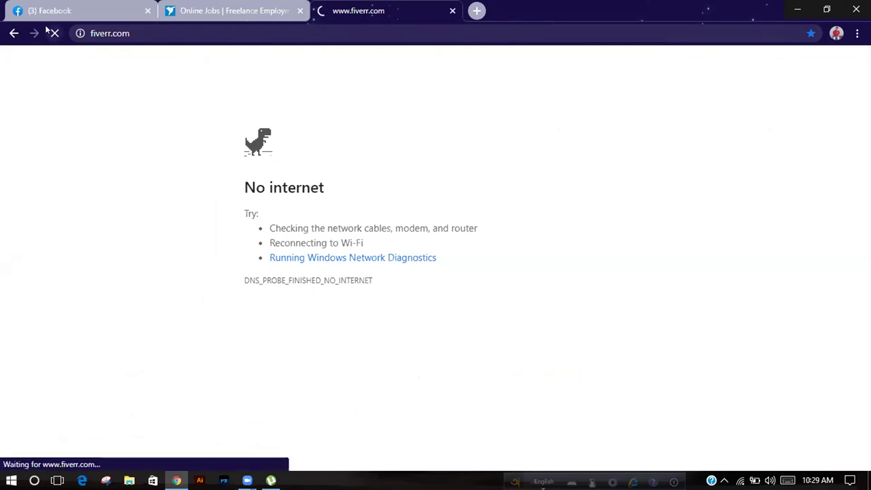
pyautogui.click(47, 29)
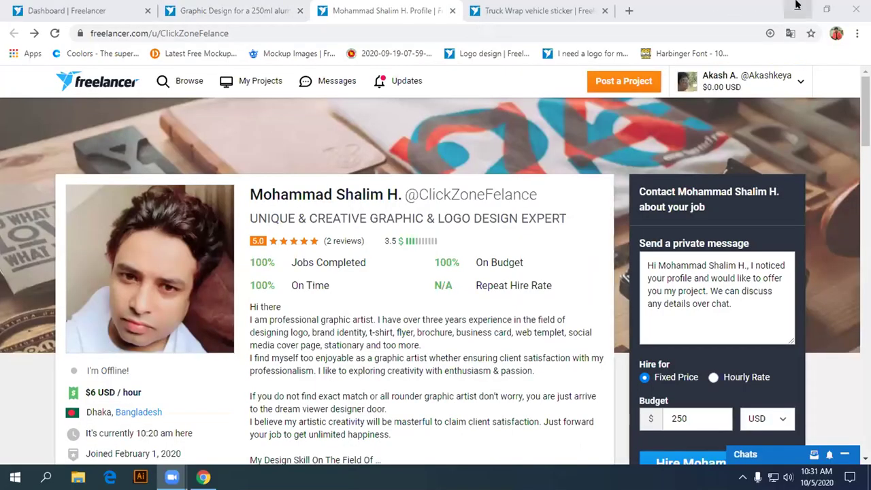
pyautogui.click(89, 10)
pyautogui.scroll(3, 229, 98)
pyautogui.click(629, 10)
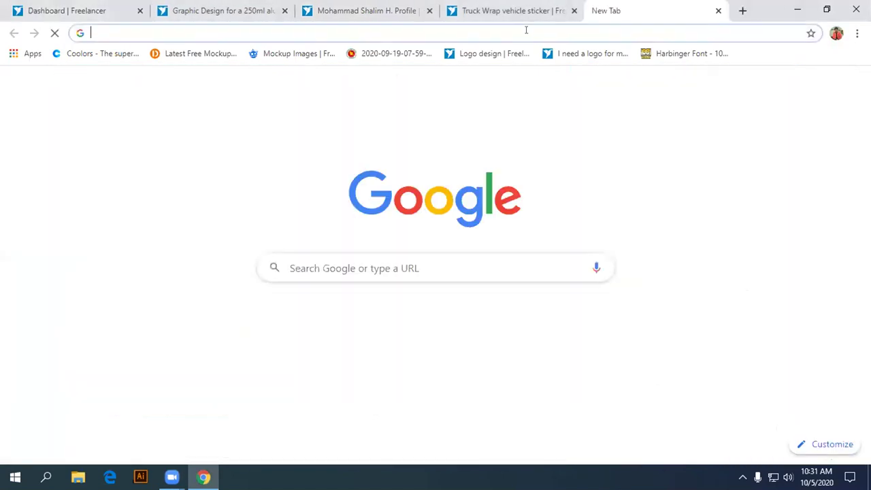
pyautogui.click(526, 30)
pyautogui.write('w')
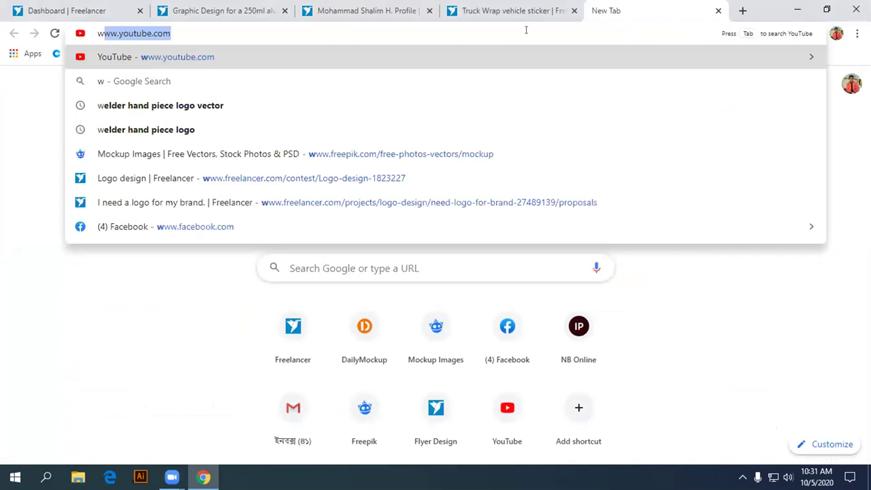
pyautogui.write('ww.')
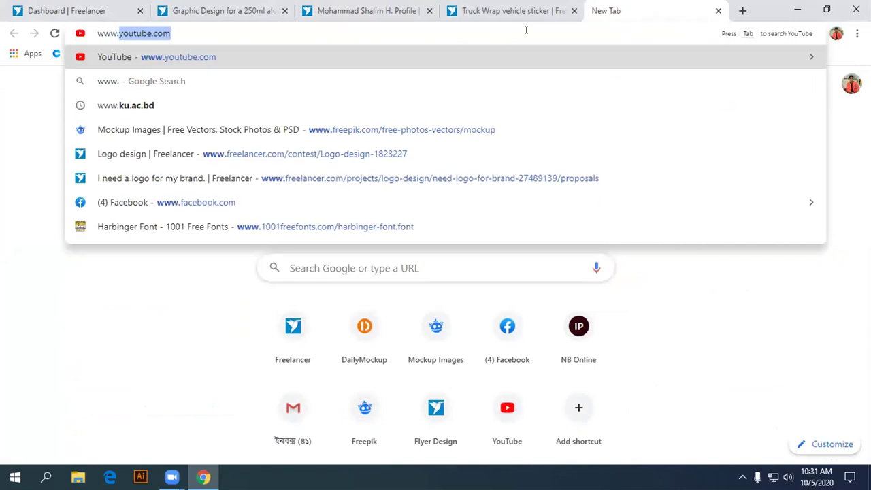
pyautogui.write('fiver.')
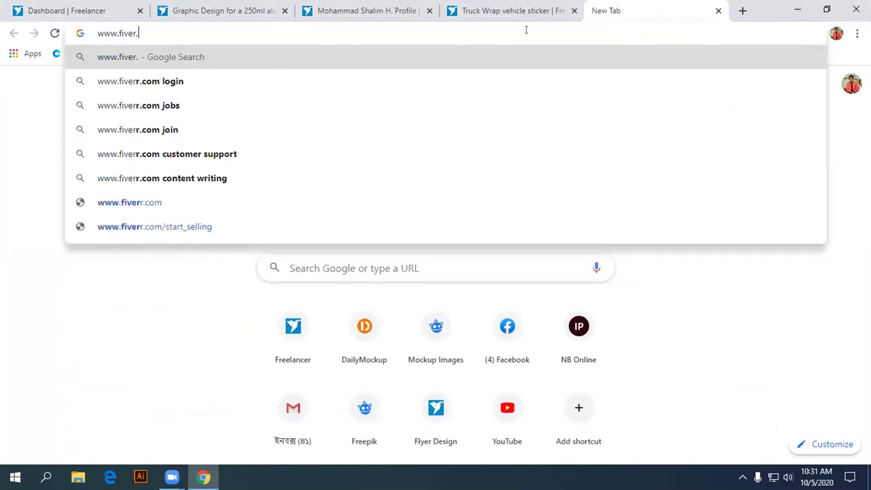
pyautogui.write('com')
pyautogui.press('Return')
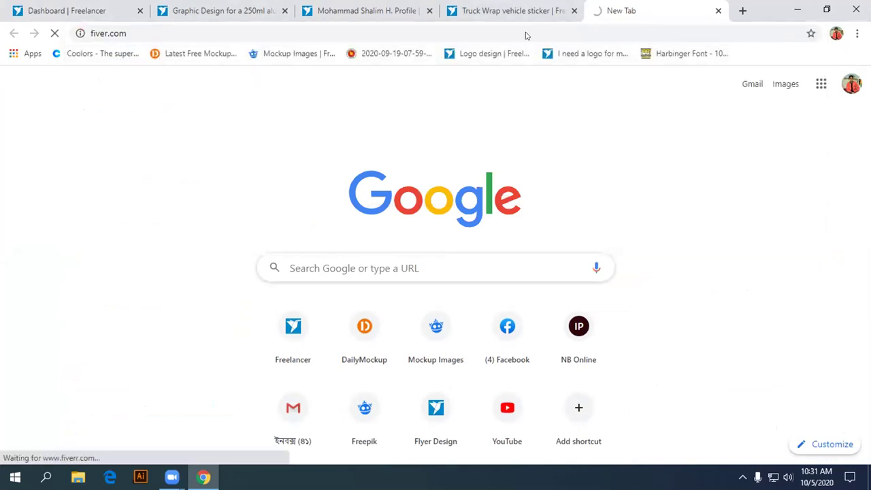
# Step: Close the leftover Freelancer tabs
pyautogui.click(140, 10)
pyautogui.click(139, 10)
pyautogui.click(139, 10)
pyautogui.click(139, 10)
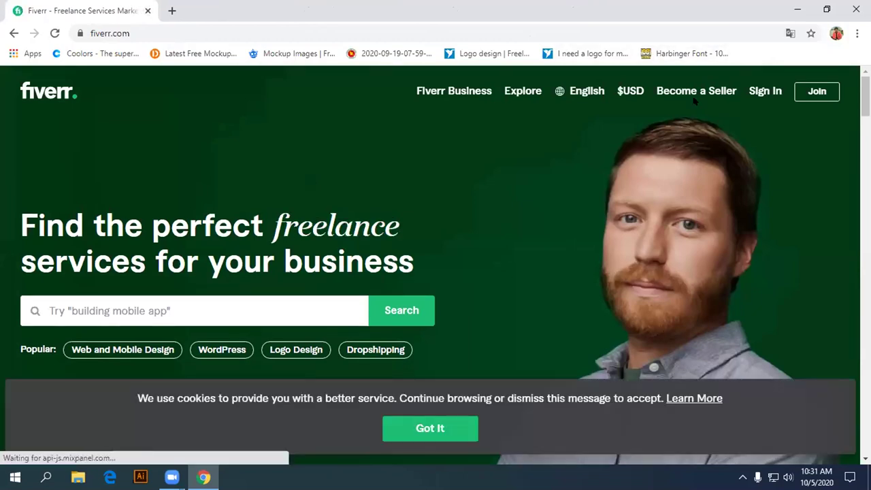
# Step: From Fiverr's Start Selling page, open Join Fiverr and enter the sign-up e-mail address
pyautogui.click(691, 95)
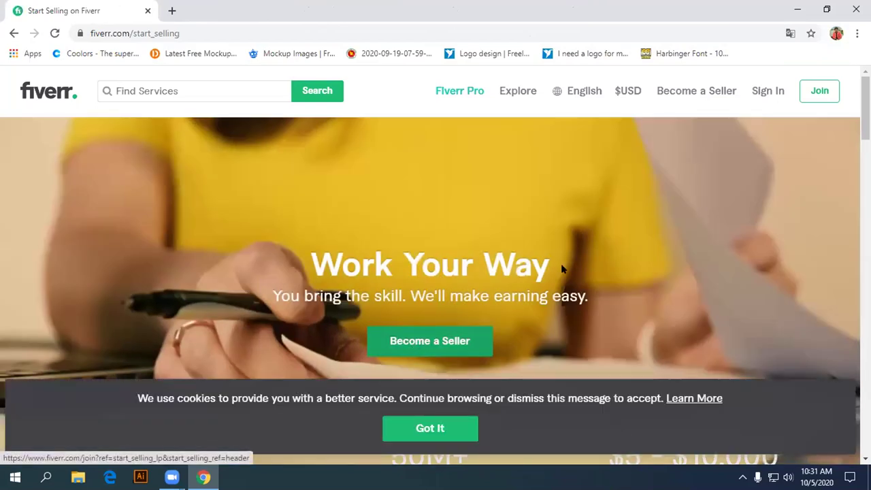
pyautogui.click(606, 259)
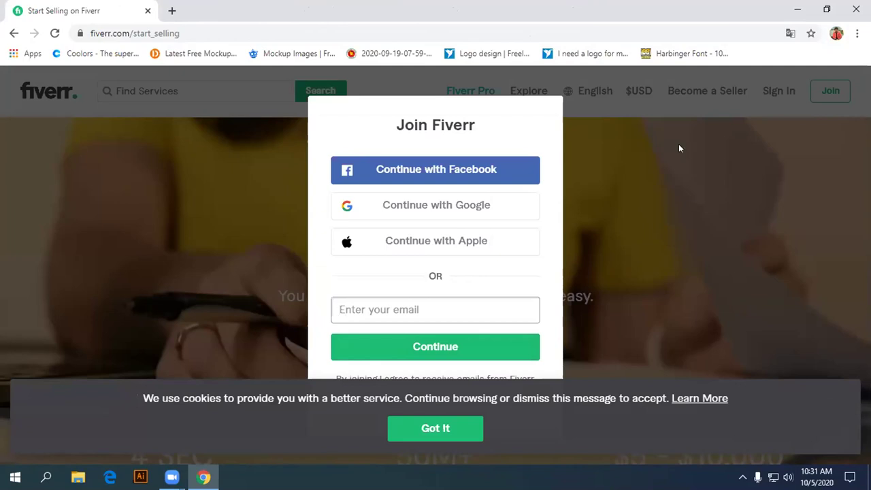
pyautogui.click(482, 309)
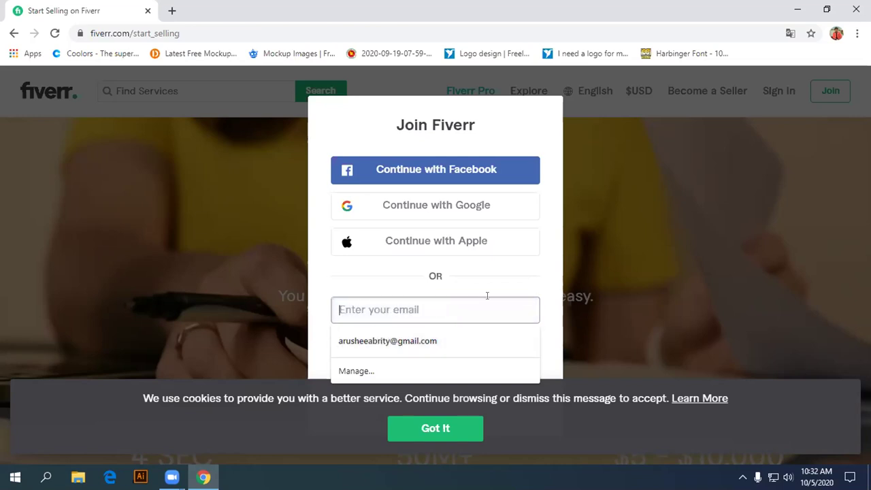
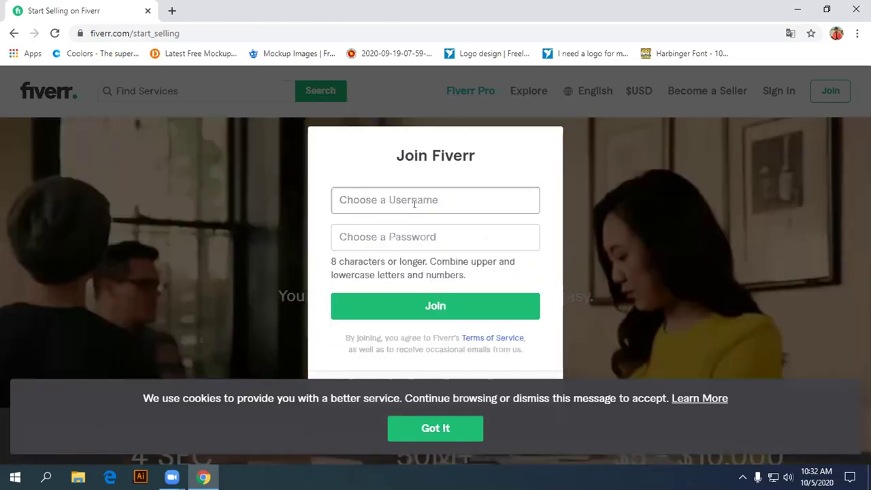
# Step: Enter a username and password, revising the username until accepted, and submit the join form
pyautogui.click(414, 203)
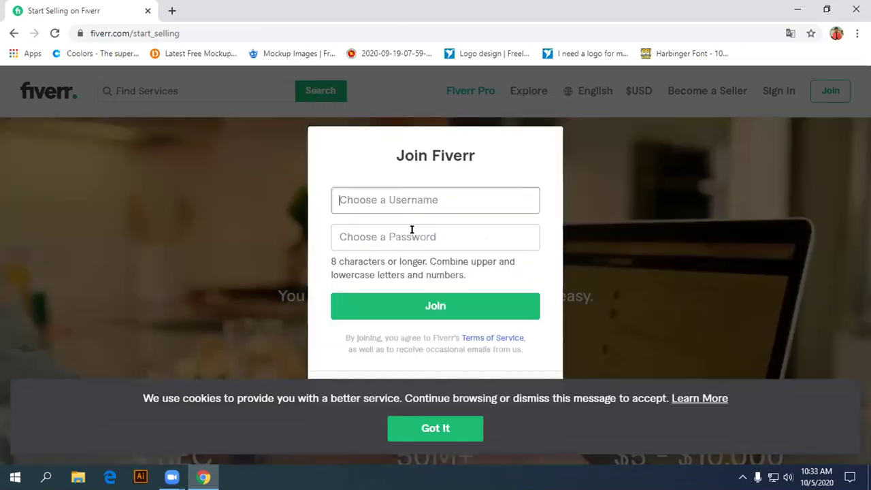
pyautogui.write('Akash')
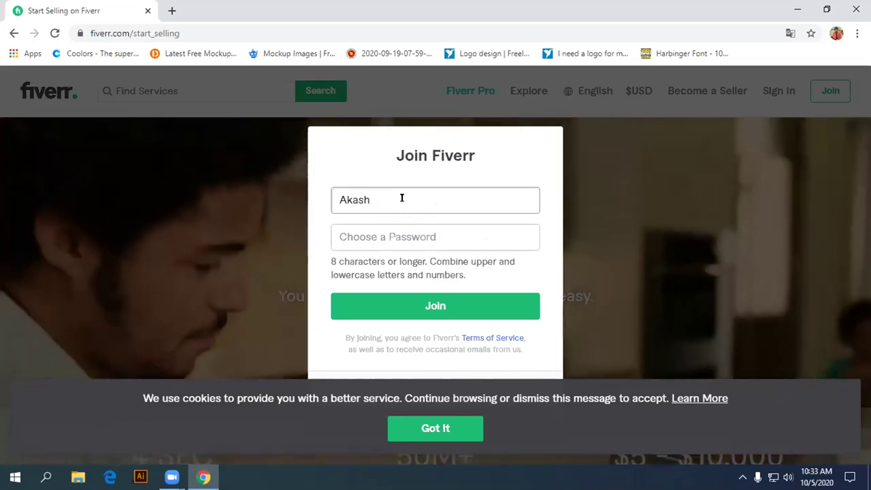
pyautogui.press('Tab')
pyautogui.click(369, 198)
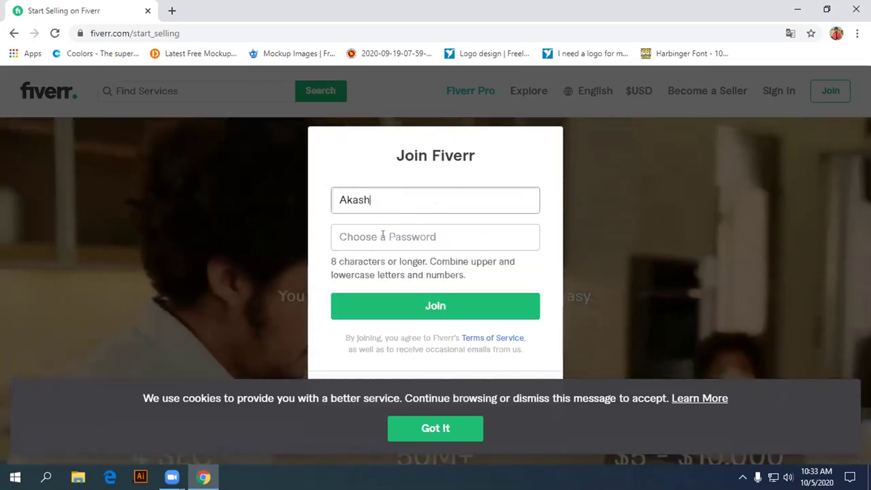
pyautogui.click(383, 236)
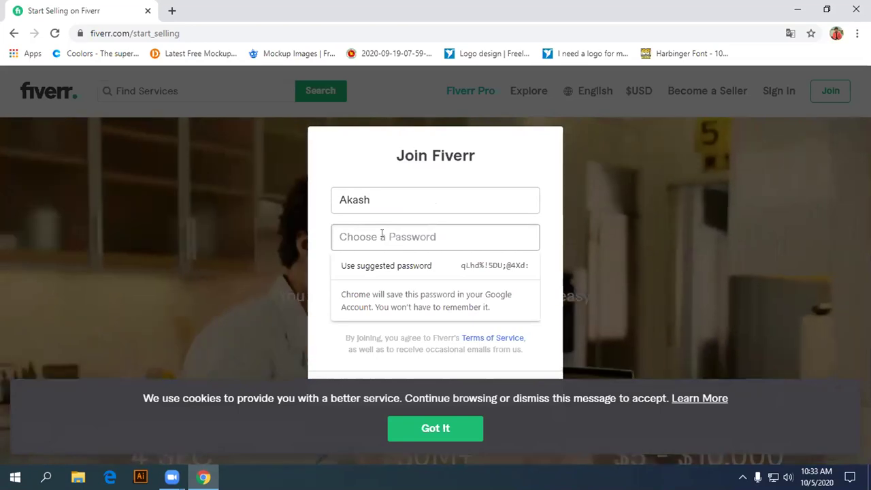
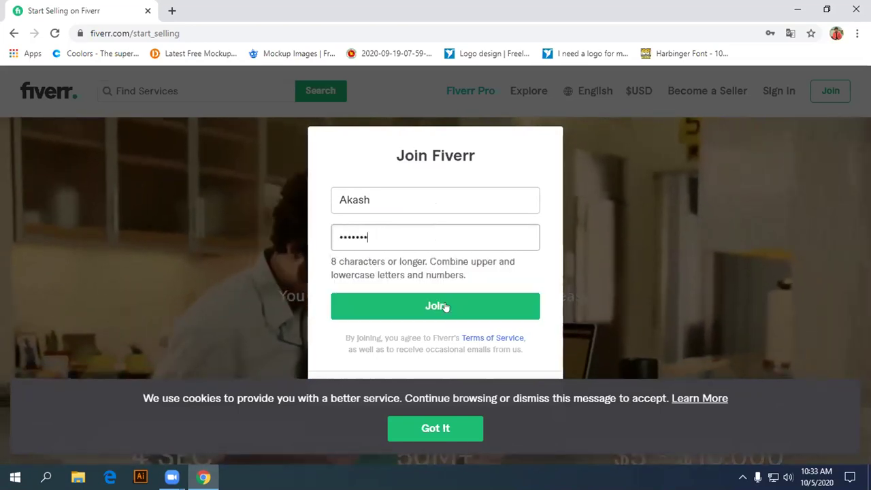
pyautogui.click(395, 202)
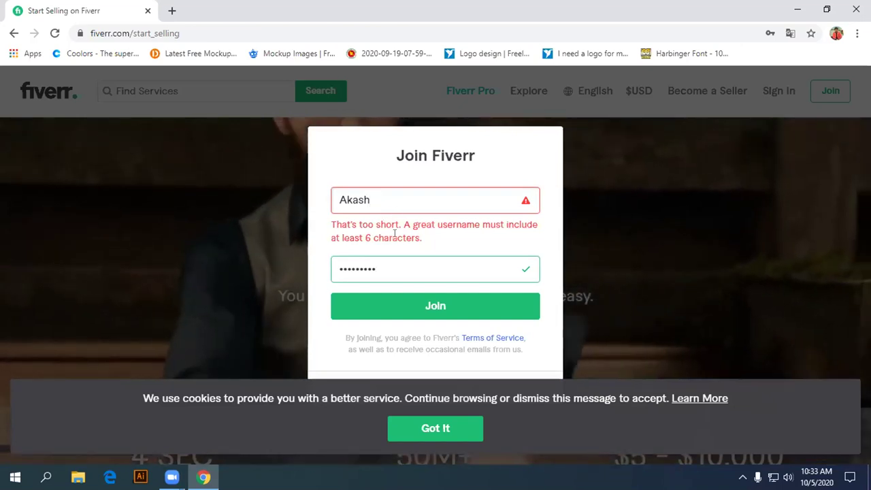
pyautogui.write('acharjee')
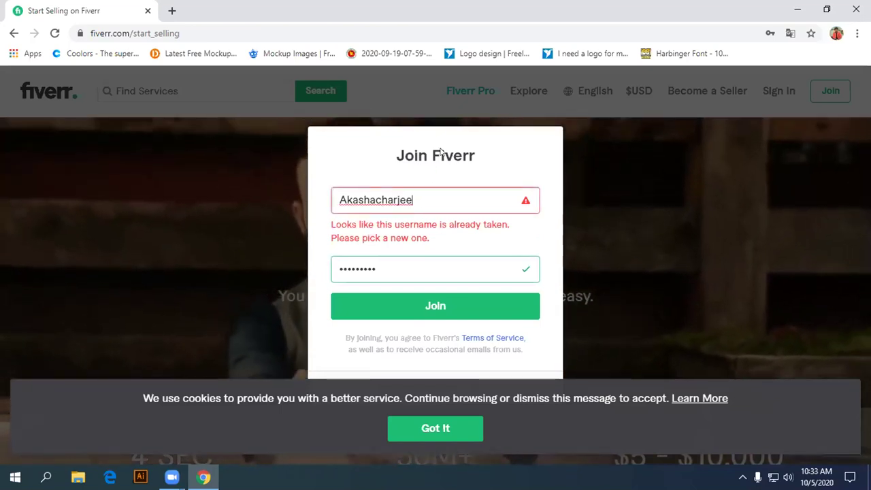
pyautogui.press('BackSpace')
pyautogui.press('BackSpace')
pyautogui.press('BackSpace')
pyautogui.press('BackSpace')
pyautogui.press('BackSpace')
pyautogui.press('BackSpace')
pyautogui.press('BackSpace')
pyautogui.press('BackSpace')
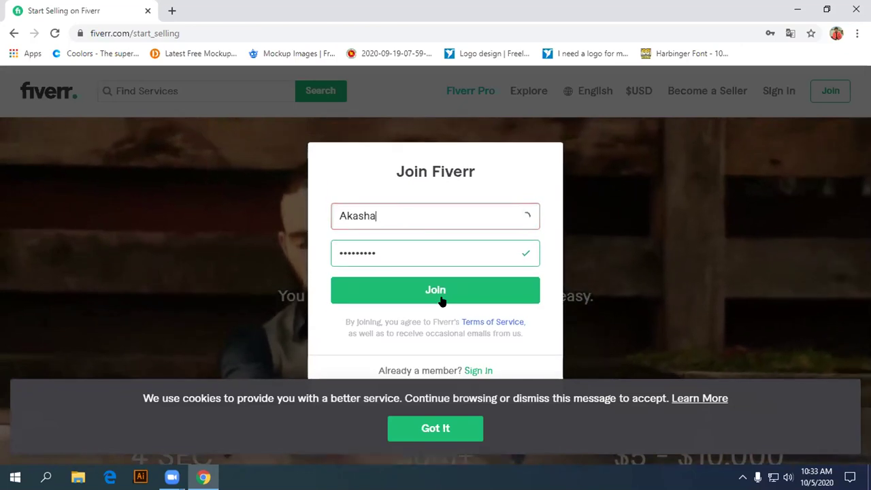
pyautogui.write('k')
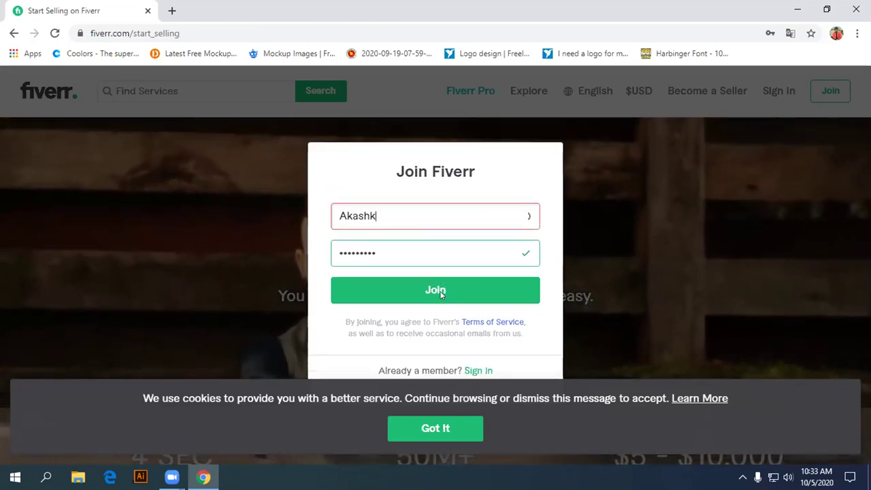
pyautogui.write('eya')
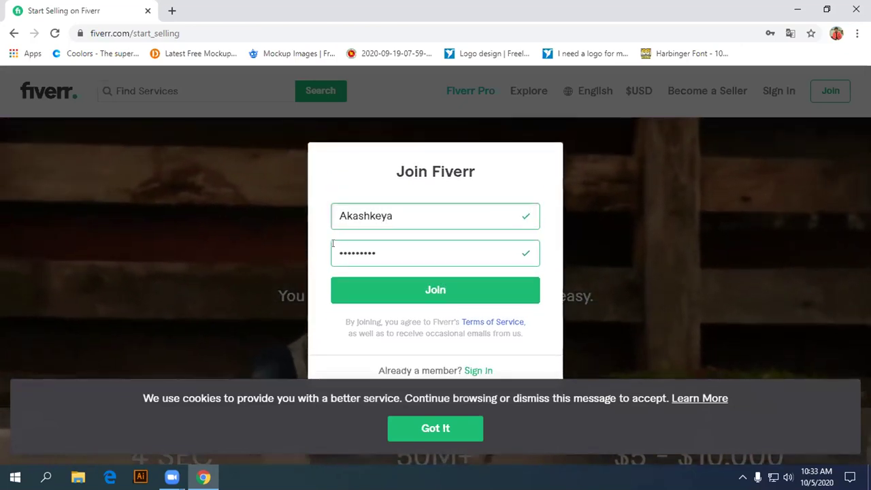
pyautogui.press('Return')
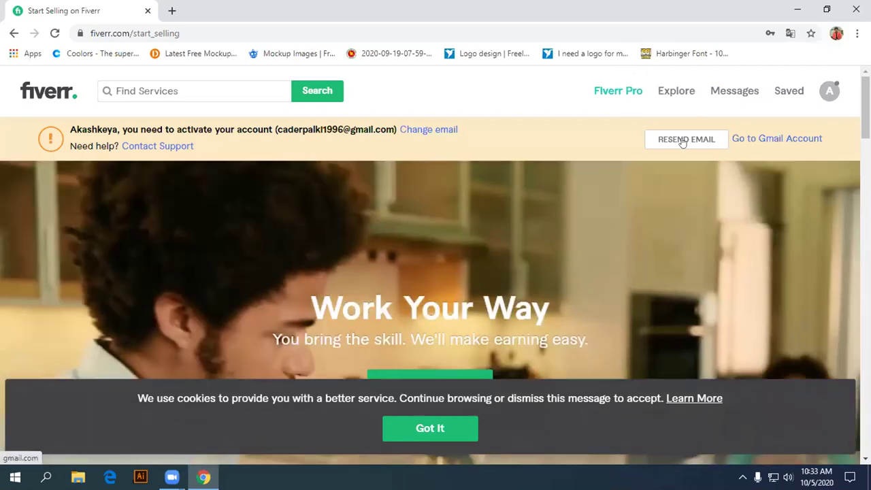
# Step: Resend the Fiverr activation e-mail and go to Gmail to find it
pyautogui.click(685, 139)
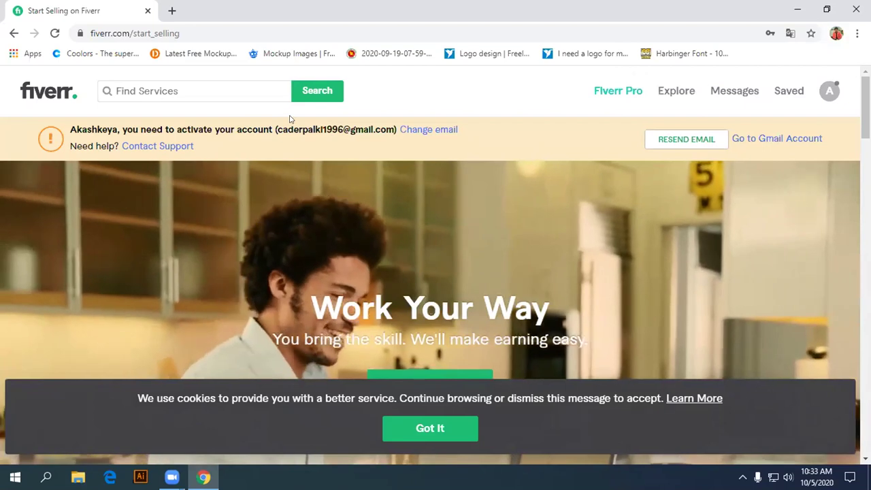
pyautogui.click(778, 138)
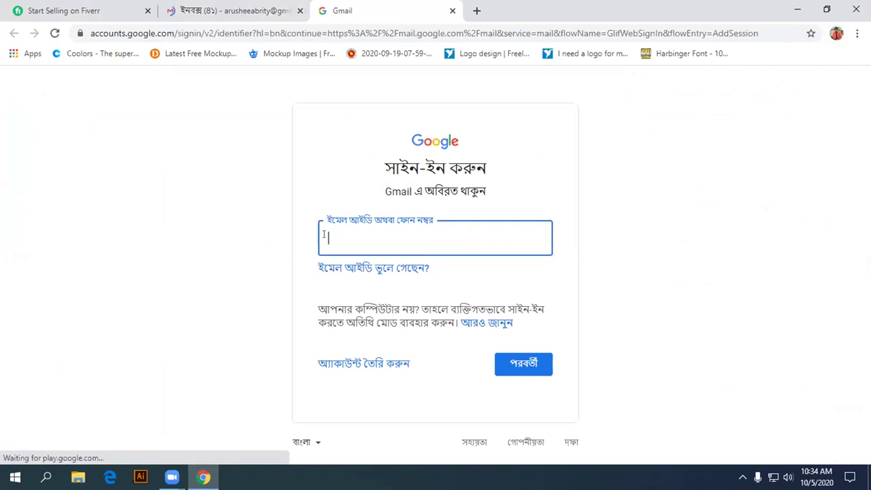
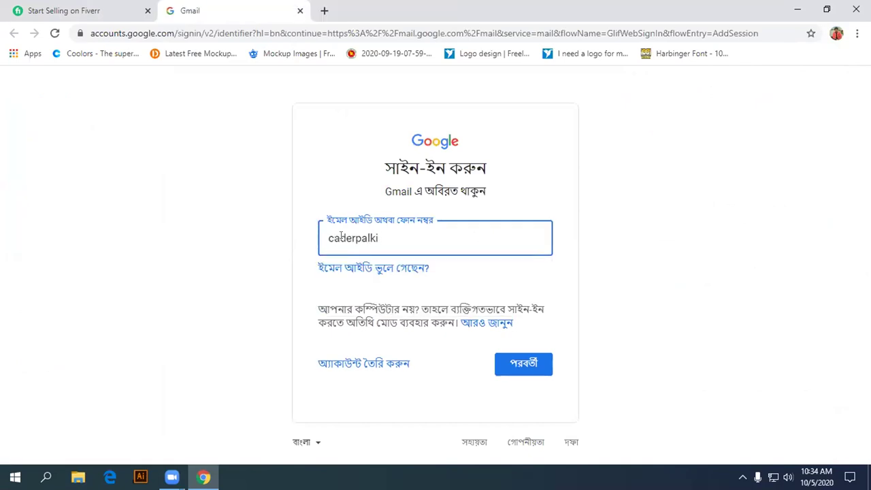
# Step: Sign in to Google with the account e-mail and password, then open the Fiverr activation e-mail
pyautogui.click(523, 363)
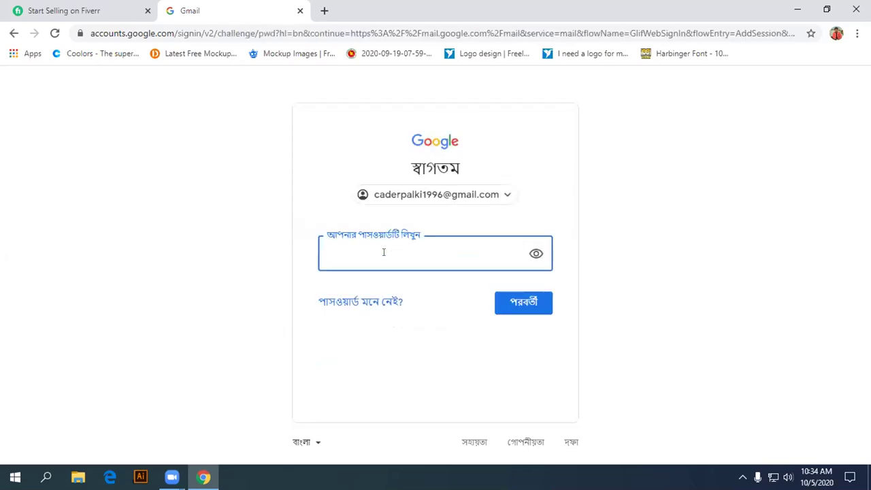
pyautogui.write('••••••••••')
pyautogui.press('Return')
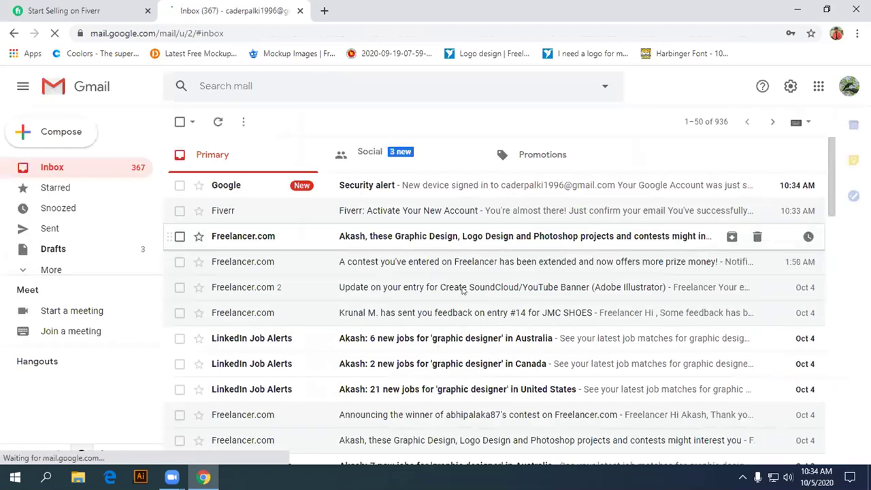
pyautogui.click(409, 211)
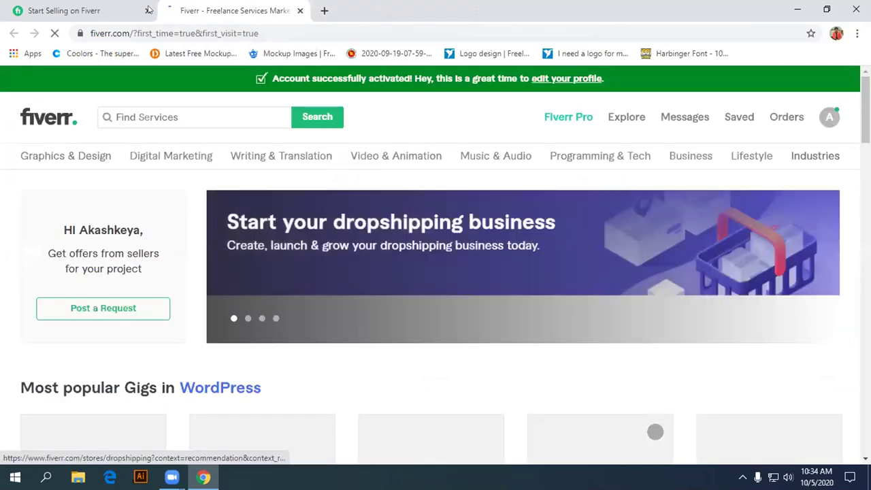
# Step: Close the old Start Selling tab, go to the profile page, and begin a profile photo upload
pyautogui.click(148, 10)
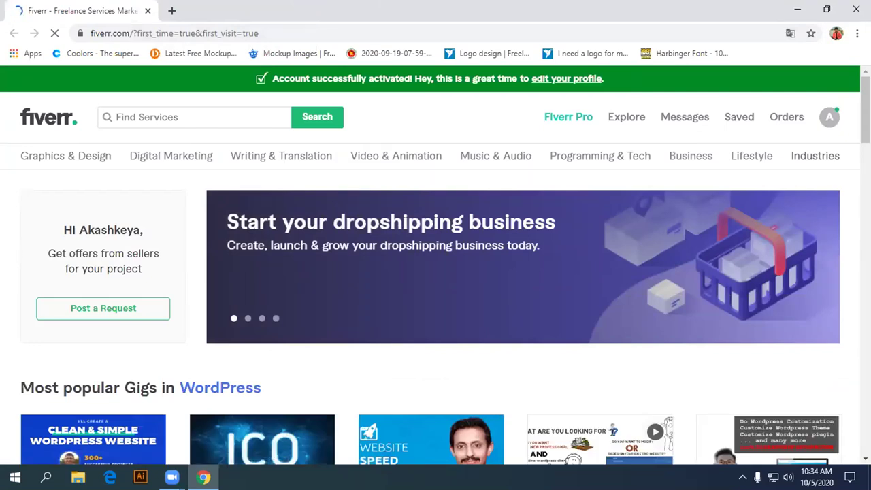
pyautogui.click(830, 117)
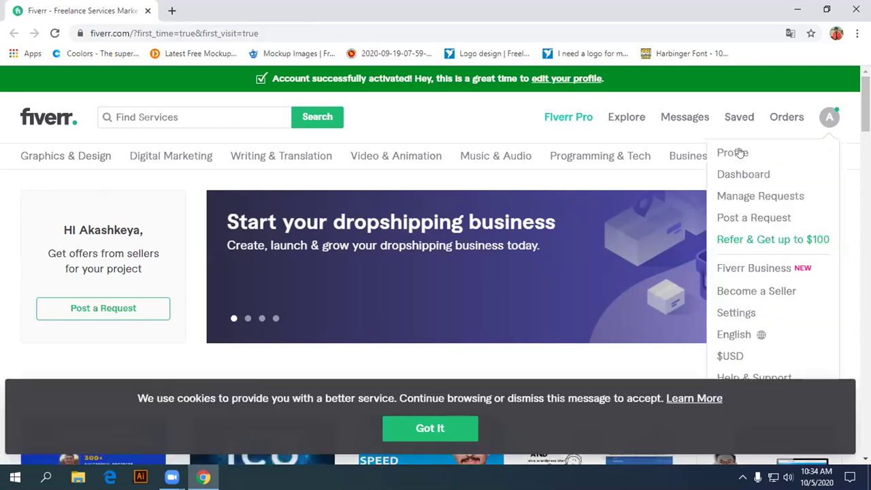
pyautogui.click(740, 153)
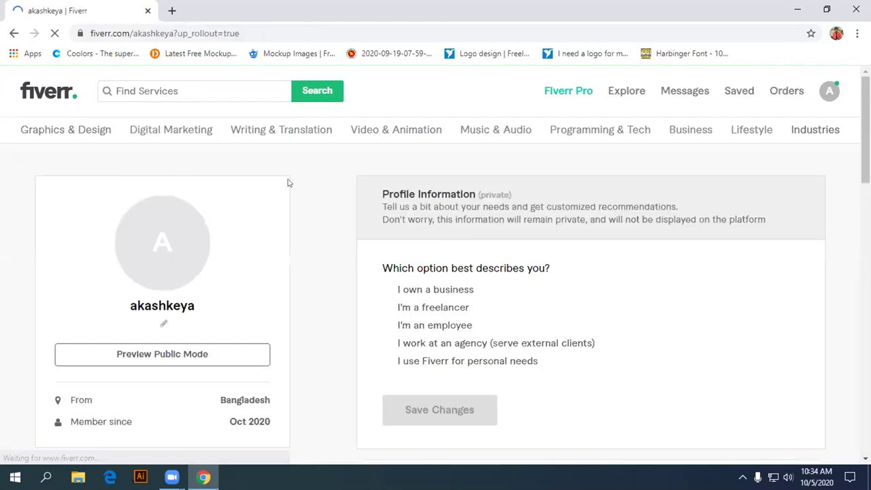
pyautogui.scroll(-2, 261, 179)
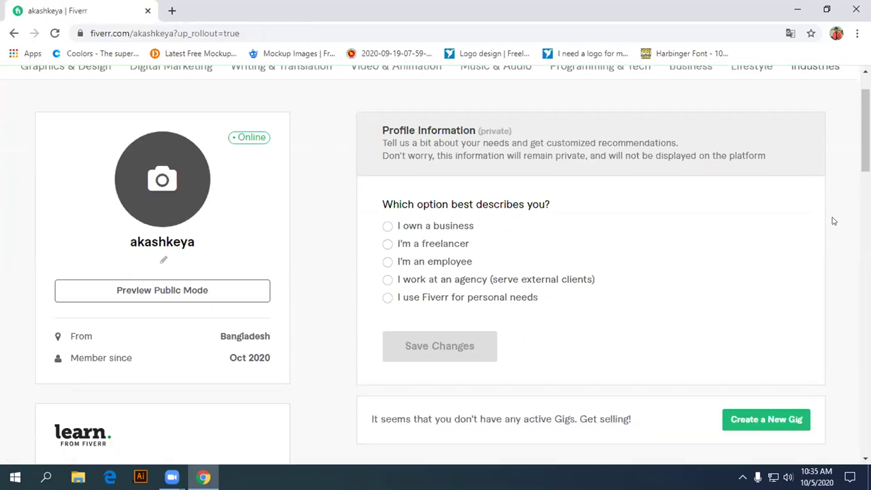
pyautogui.click(159, 178)
# Step: Upload IMG_5035 from New Folder on the G: drive as the profile photo
pyautogui.click(101, 147)
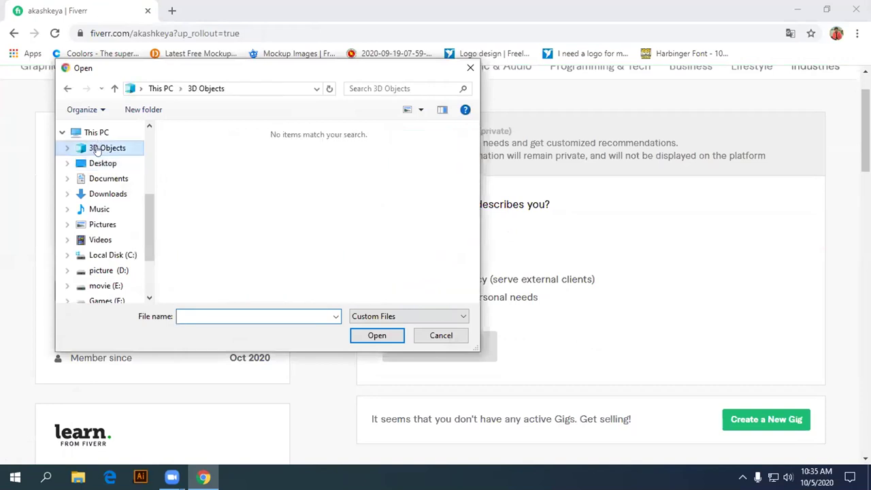
pyautogui.click(96, 133)
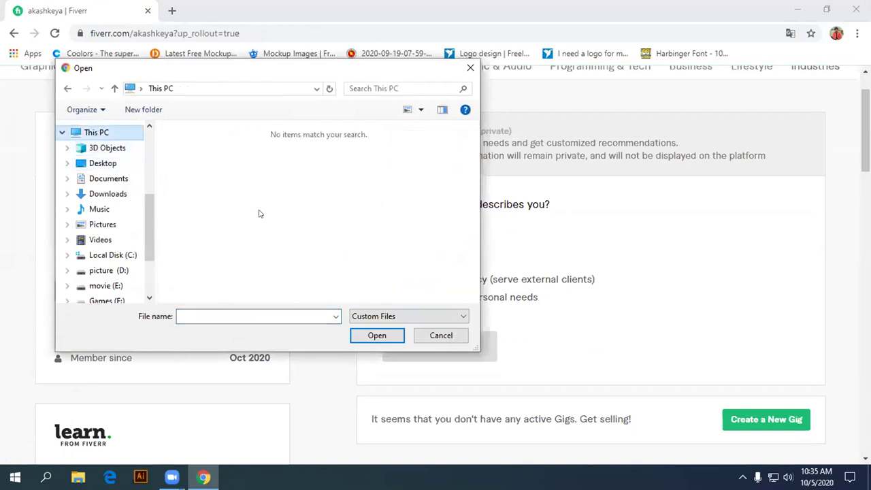
pyautogui.scroll(-5, 286, 228)
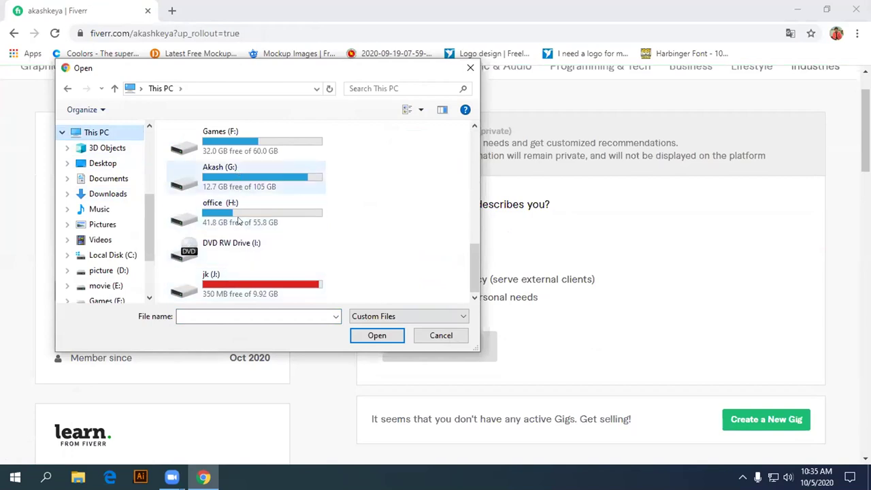
pyautogui.scroll(3, 238, 219)
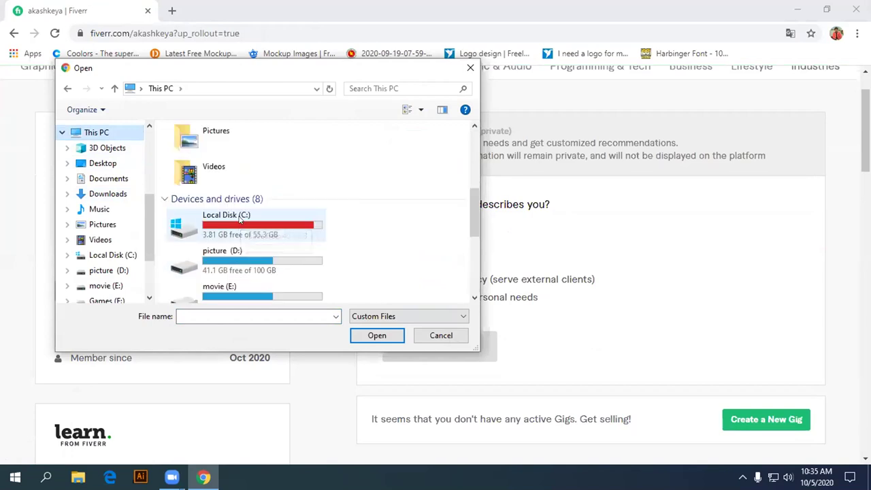
pyautogui.scroll(-2, 251, 249)
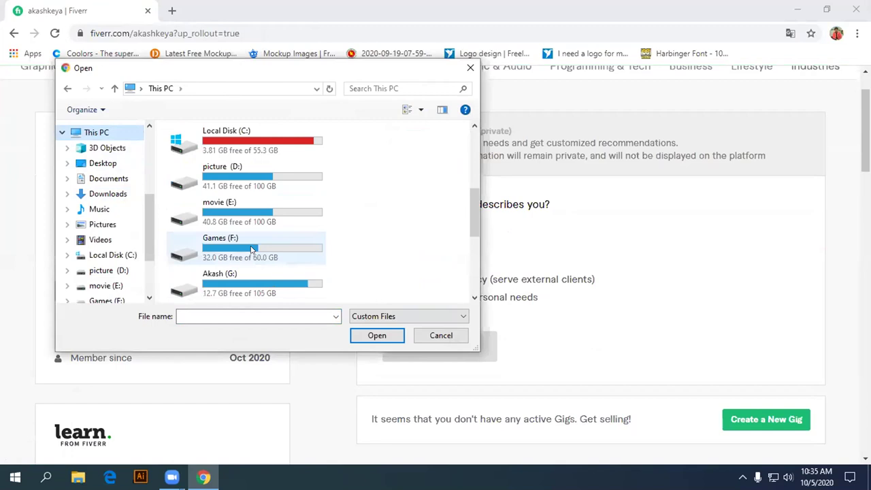
pyautogui.scroll(-3, 251, 249)
pyautogui.doubleClick(221, 188)
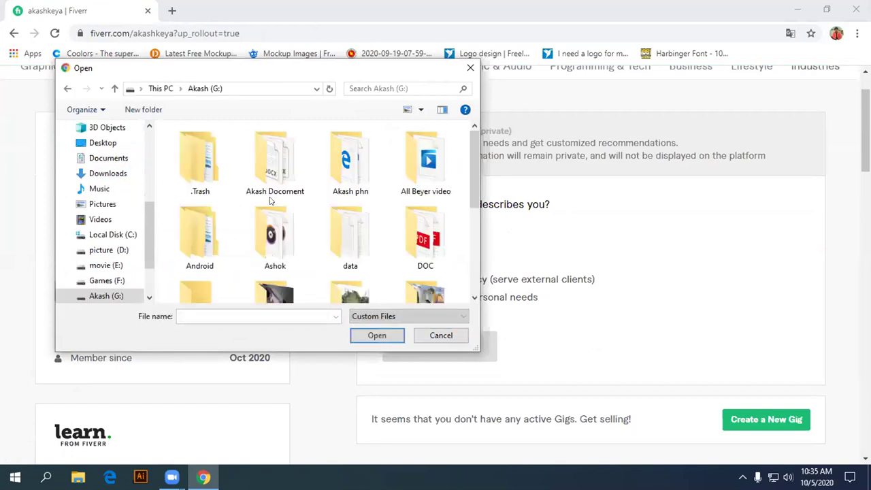
pyautogui.scroll(-1, 306, 245)
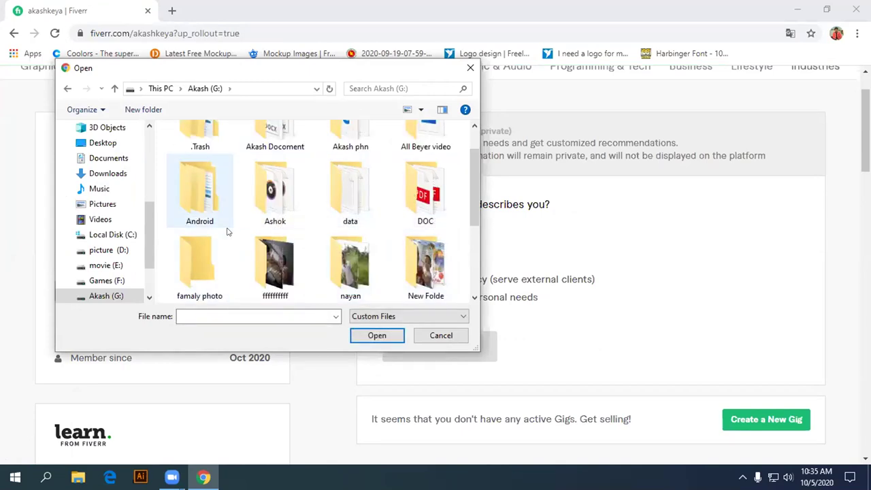
pyautogui.scroll(-2, 227, 232)
pyautogui.doubleClick(199, 180)
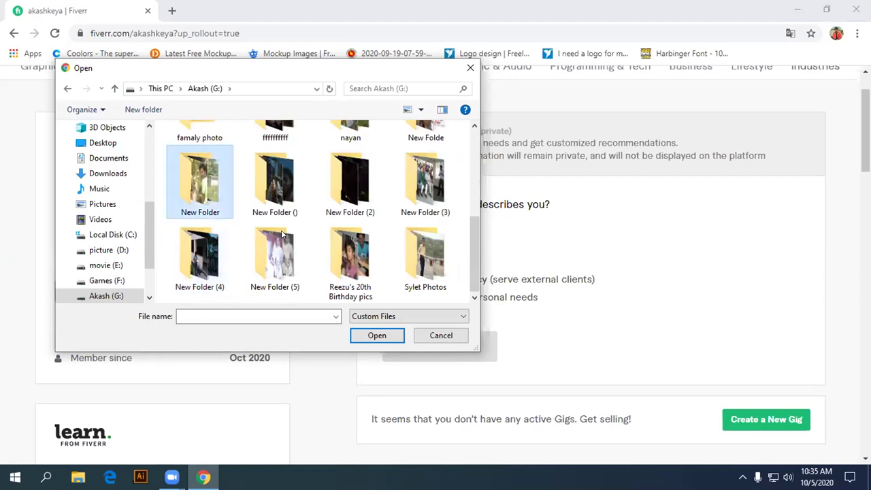
pyautogui.scroll(-5, 237, 252)
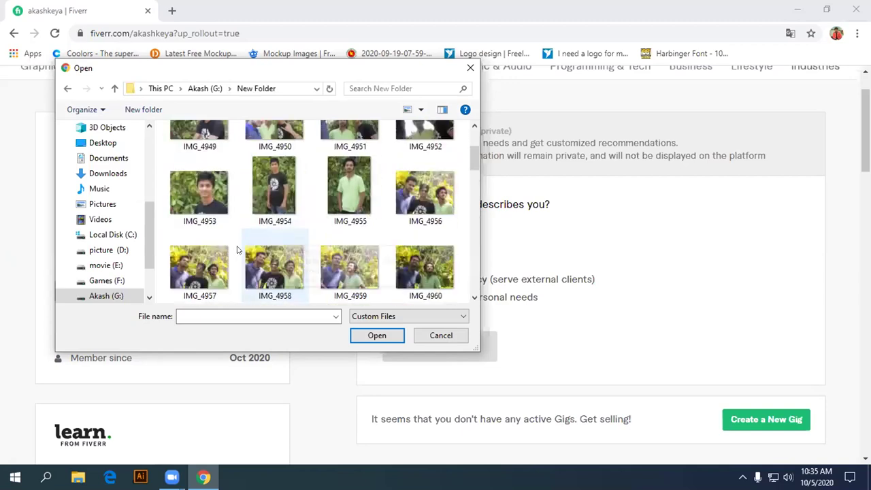
pyautogui.scroll(-5, 307, 234)
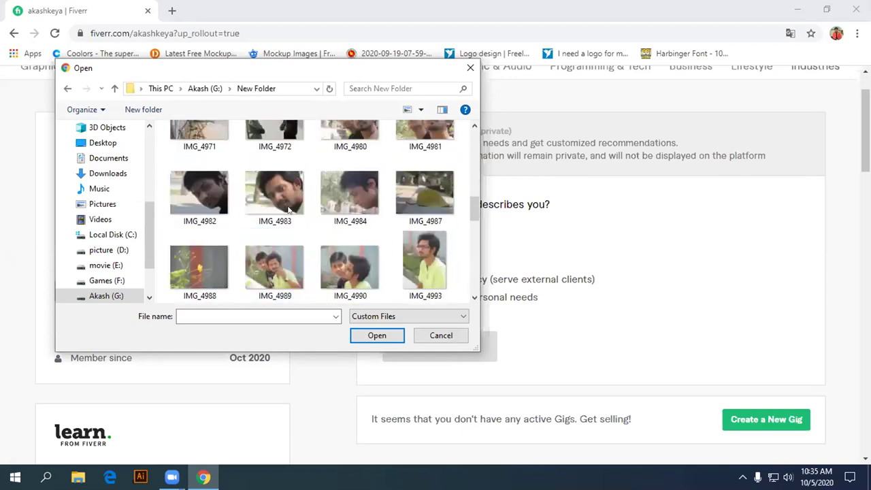
pyautogui.scroll(-3, 286, 221)
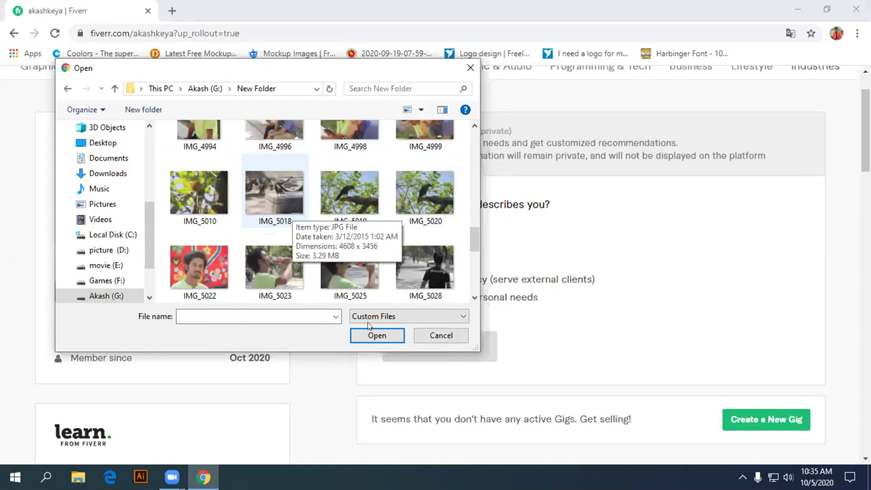
pyautogui.scroll(1, 251, 218)
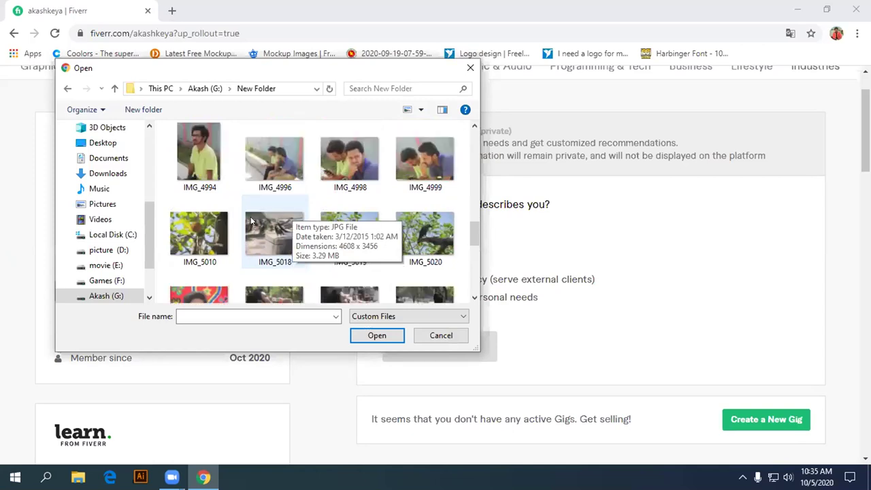
pyautogui.scroll(2, 250, 216)
pyautogui.click(251, 216)
pyautogui.scroll(3, 251, 217)
pyautogui.scroll(-3, 381, 241)
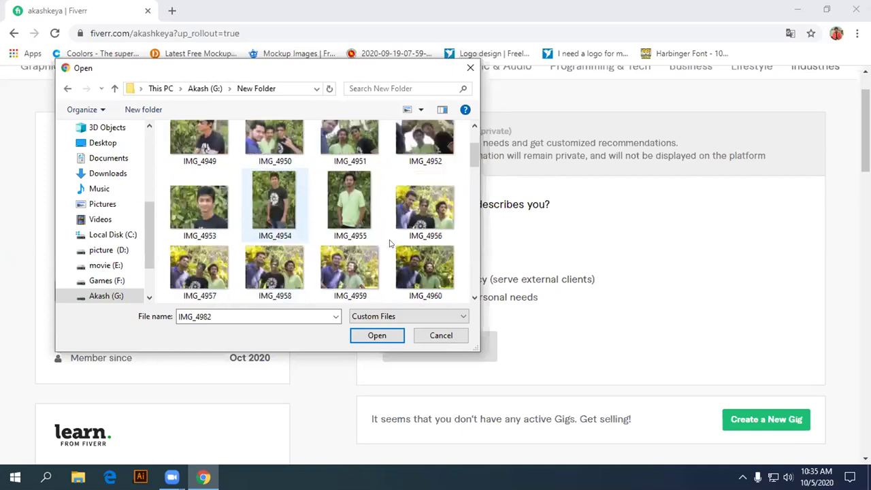
pyautogui.scroll(-2, 362, 237)
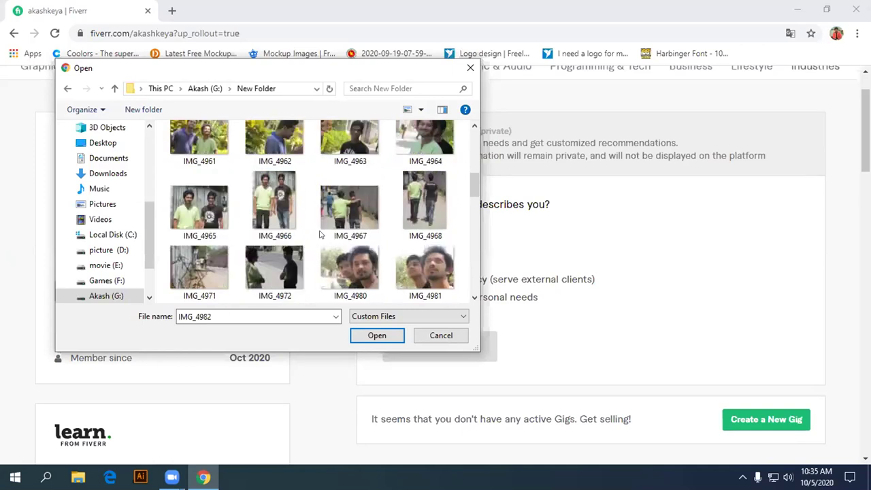
pyautogui.scroll(-2, 318, 234)
pyautogui.scroll(-2, 320, 231)
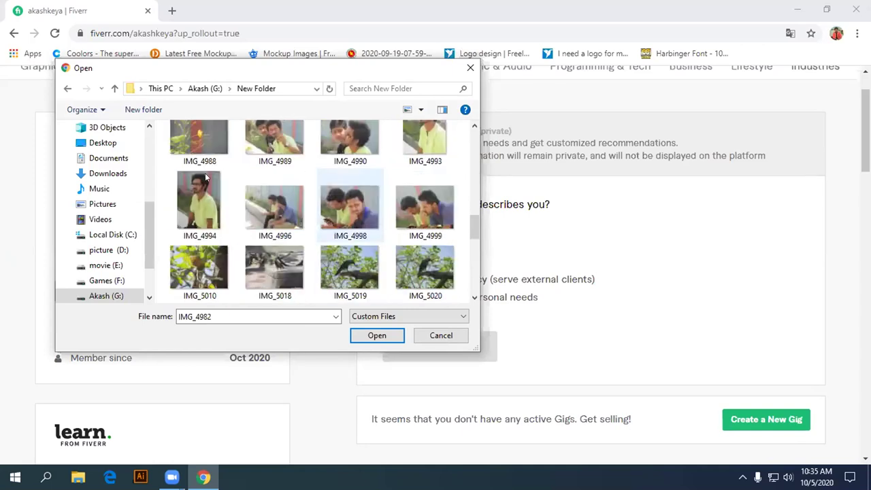
pyautogui.scroll(-8, 320, 239)
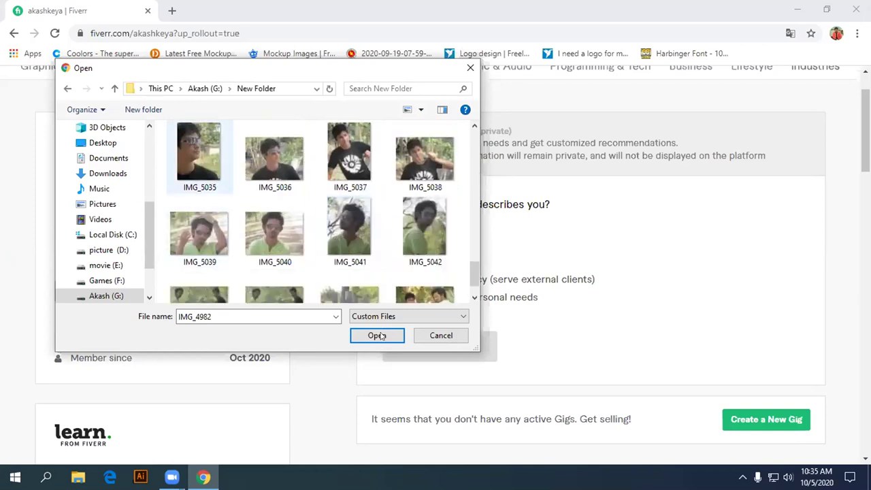
pyautogui.click(199, 155)
pyautogui.click(377, 335)
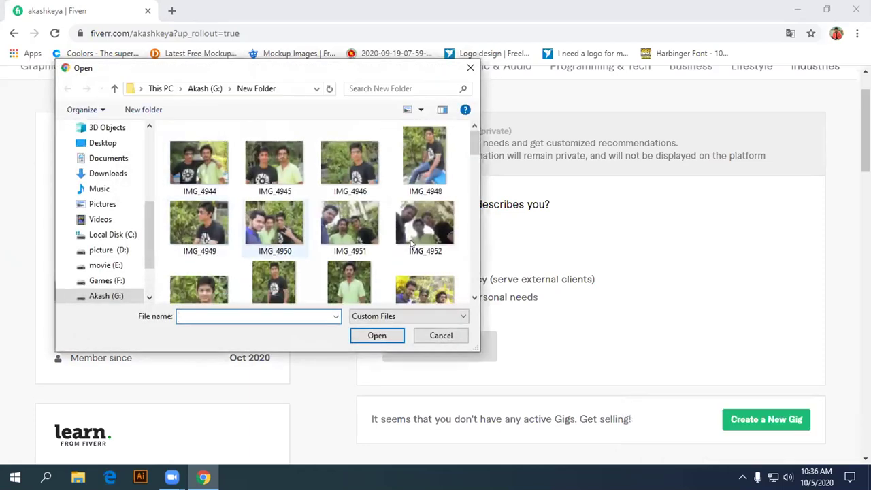
# Step: Dismiss the second file picker without choosing another photo
pyautogui.scroll(-3, 412, 244)
pyautogui.scroll(-1, 418, 244)
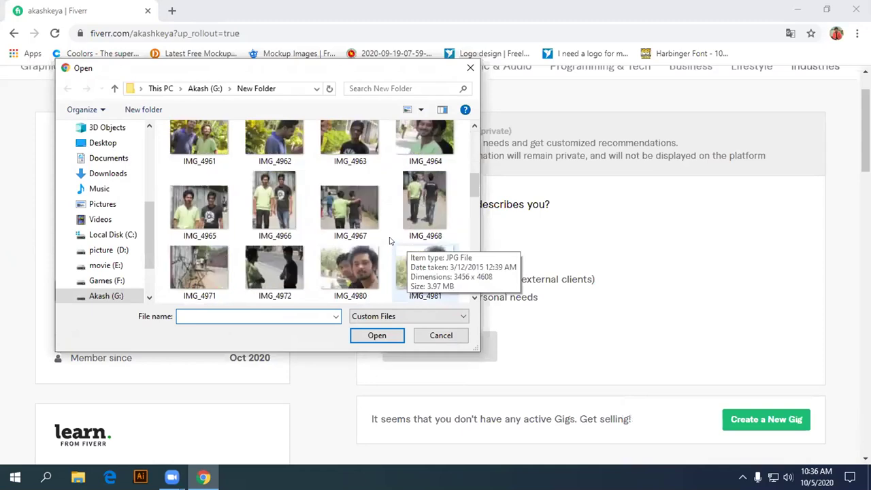
pyautogui.scroll(-2, 348, 199)
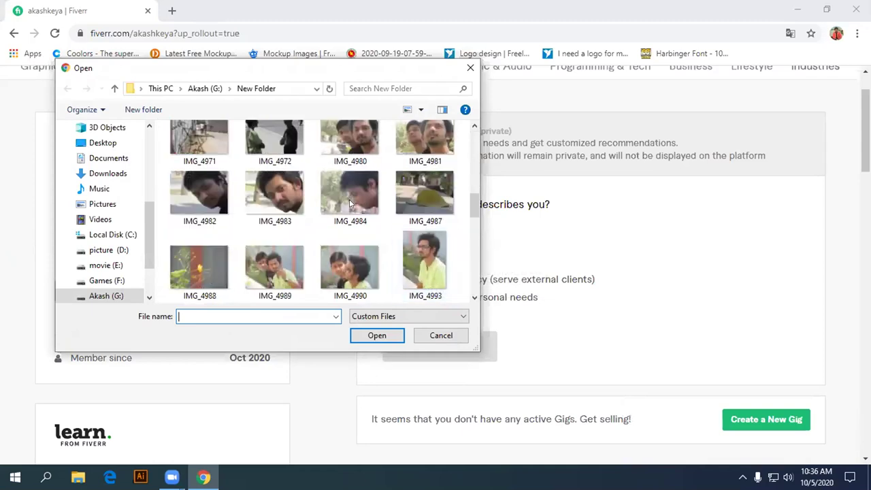
pyautogui.scroll(-5, 403, 247)
pyautogui.scroll(-1, 416, 251)
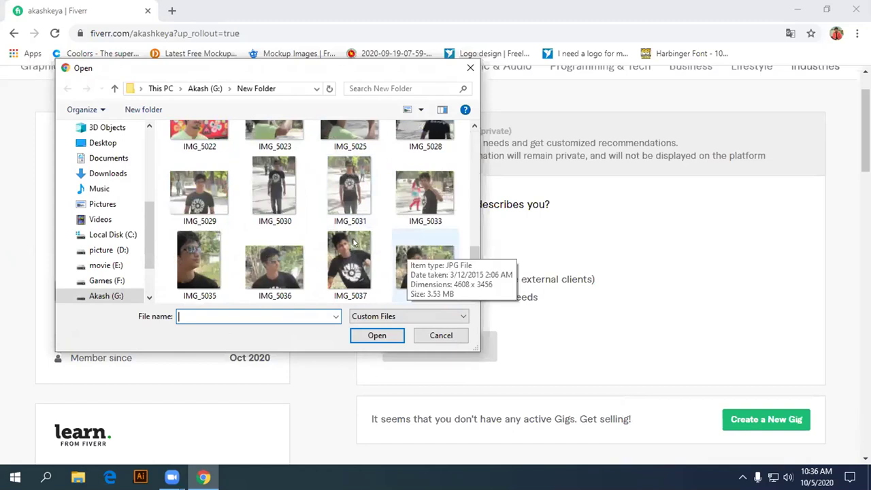
pyautogui.scroll(-1, 355, 243)
pyautogui.scroll(-1, 391, 251)
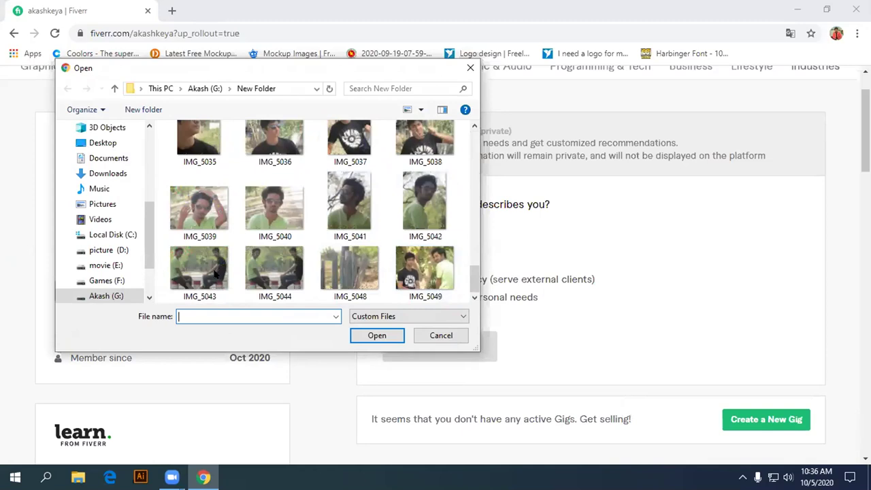
pyautogui.scroll(2, 380, 283)
pyautogui.scroll(1, 380, 283)
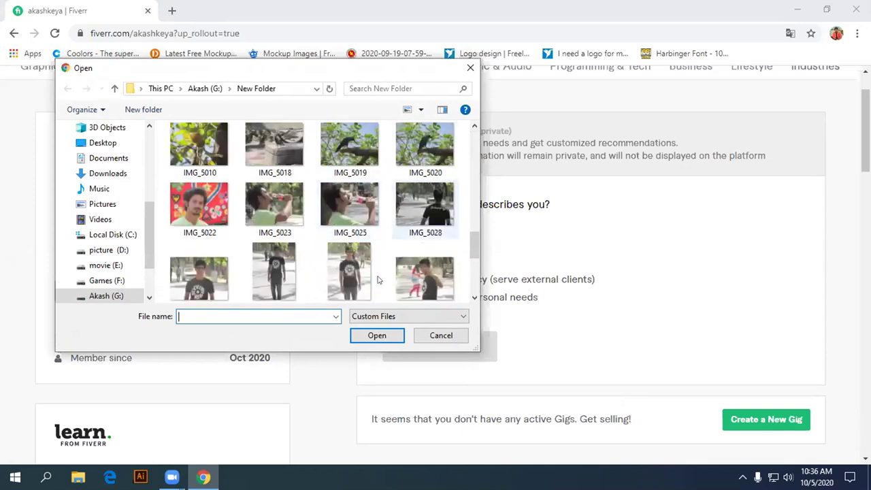
pyautogui.press('Escape')
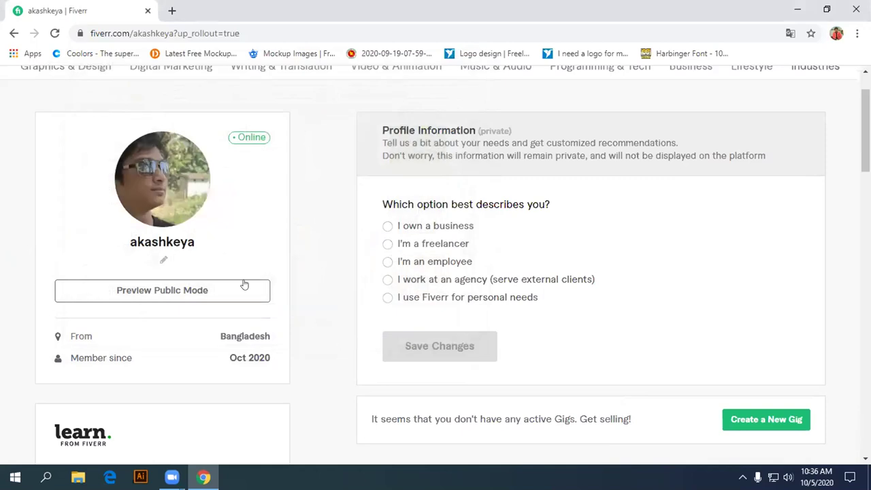
# Step: Open the tagline under the username for editing. It still shows its placeholder text
pyautogui.click(163, 260)
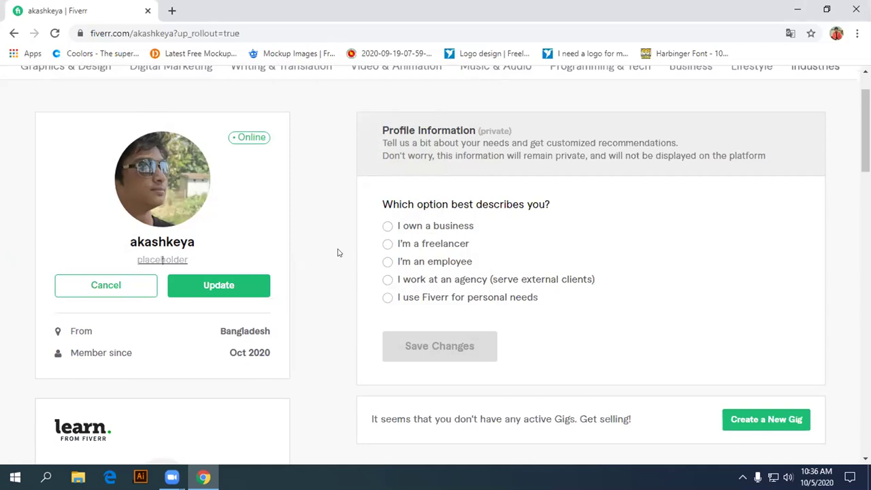
# Step: Type a self-introduction followed by '.graphic designer expert' into the tagline
pyautogui.write('Lili')
pyautogui.press('BackSpace')
pyautogui.press('BackSpace')
pyautogui.press('BackSpace')
pyautogui.press('BackSpace')
pyautogui.write('This is Akash')
pyautogui.write('.graphi')
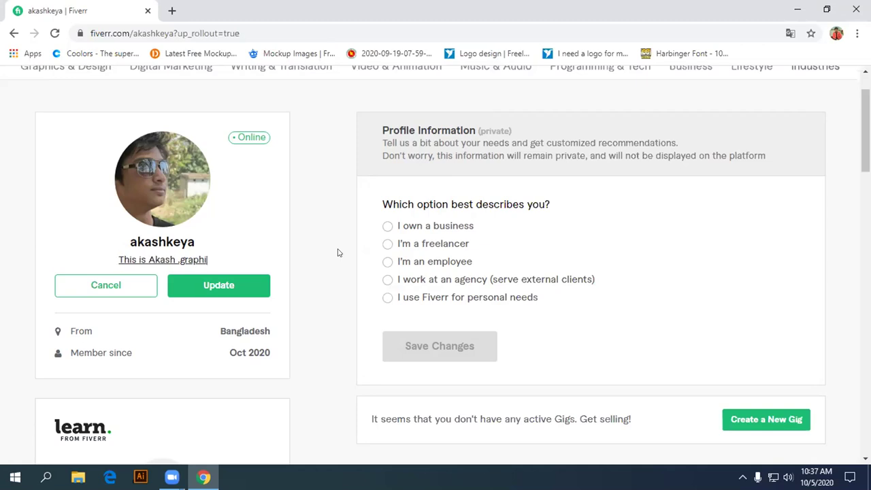
pyautogui.write('c designer expert')
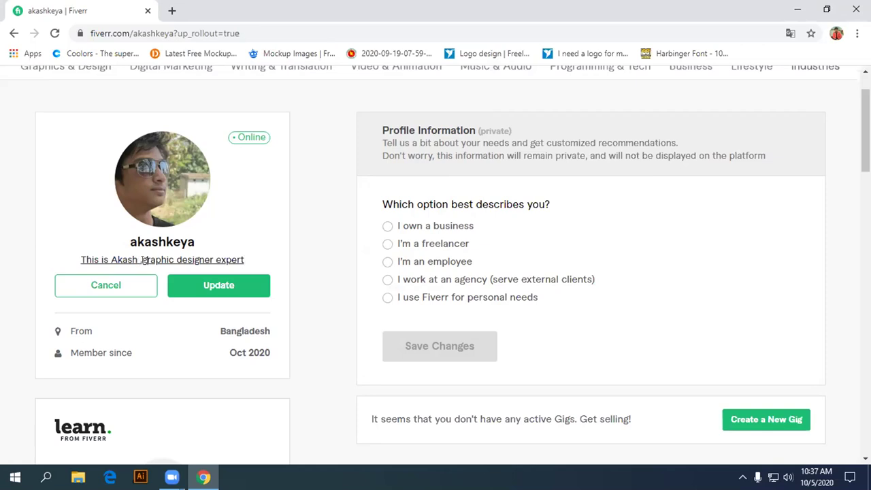
pyautogui.moveTo(245, 259); pyautogui.dragTo(213, 260)
pyautogui.press('BackSpace')
pyautogui.press('Left')
pyautogui.press('Left')
pyautogui.press('Left')
pyautogui.press('Left')
pyautogui.press('Left')
pyautogui.press('Left')
pyautogui.press('Left')
pyautogui.press('Left')
pyautogui.write('exper')
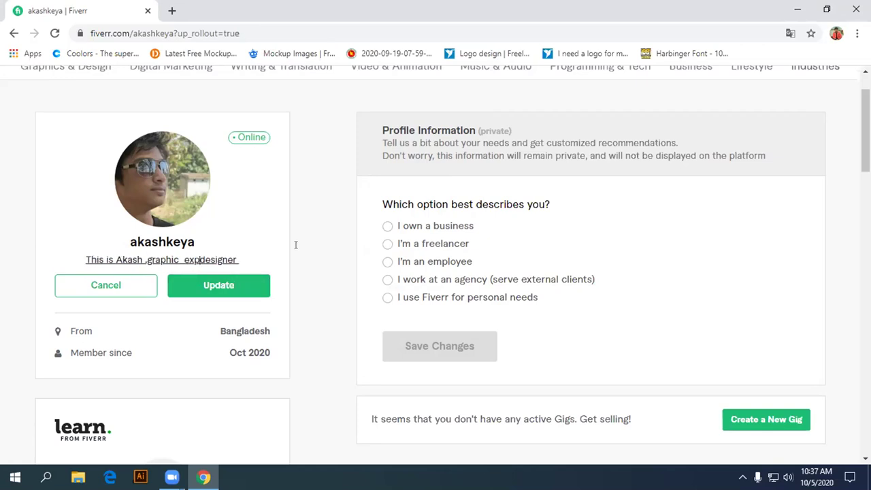
pyautogui.write('t')
# Step: Reorder the words into 'Expert Graphic Designer.' with capital letters and tidy spacing
pyautogui.click(139, 259)
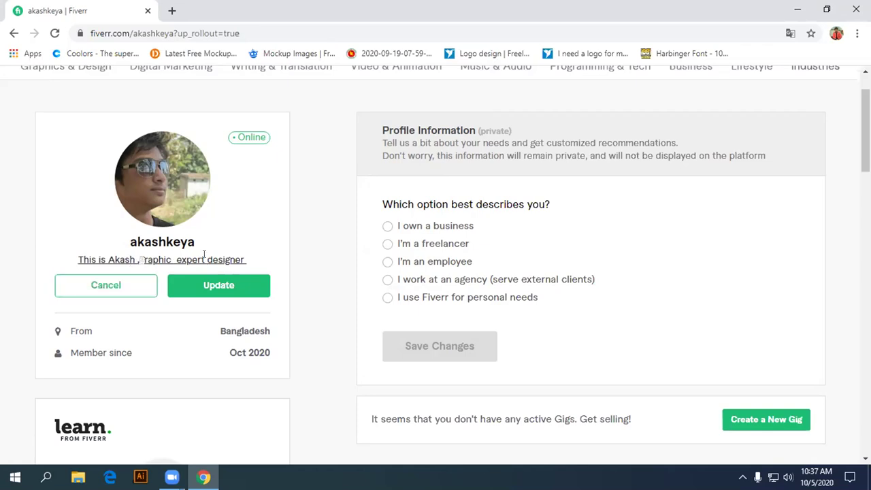
pyautogui.moveTo(205, 261); pyautogui.dragTo(172, 266)
pyautogui.hotkey('ctrl', 'x')
pyautogui.click(156, 261)
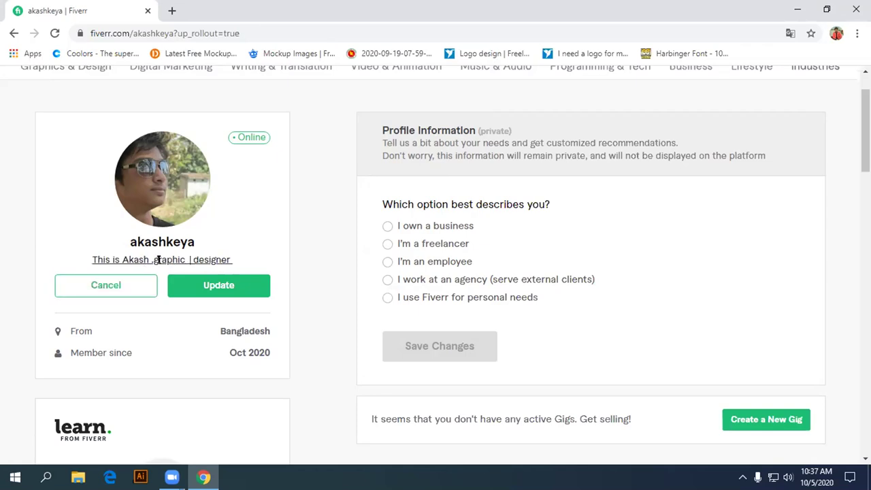
pyautogui.hotkey('ctrl', 'v')
pyautogui.hotkey('ctrl', 'Left')
pyautogui.press('Delete')
pyautogui.write('E')
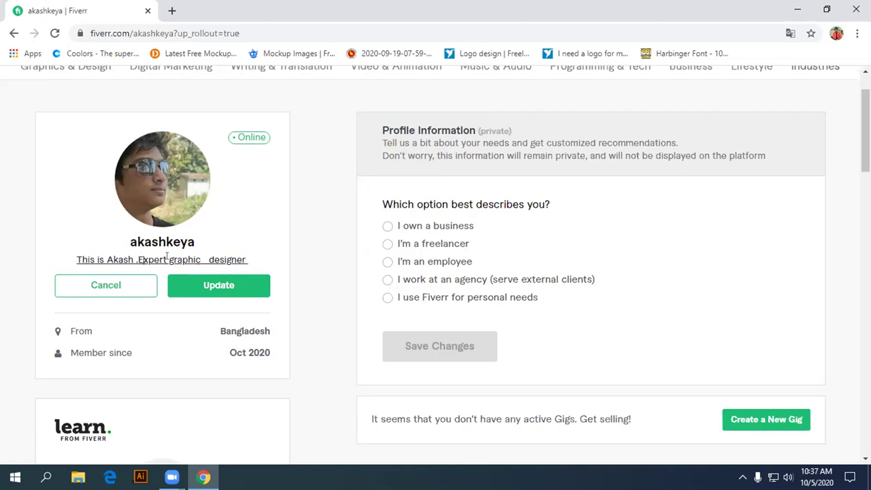
pyautogui.press('Delete')
pyautogui.write('G')
pyautogui.hotkey('ctrl', 'Right')
pyautogui.press('BackSpace')
pyautogui.hotkey('shift', 'Right')
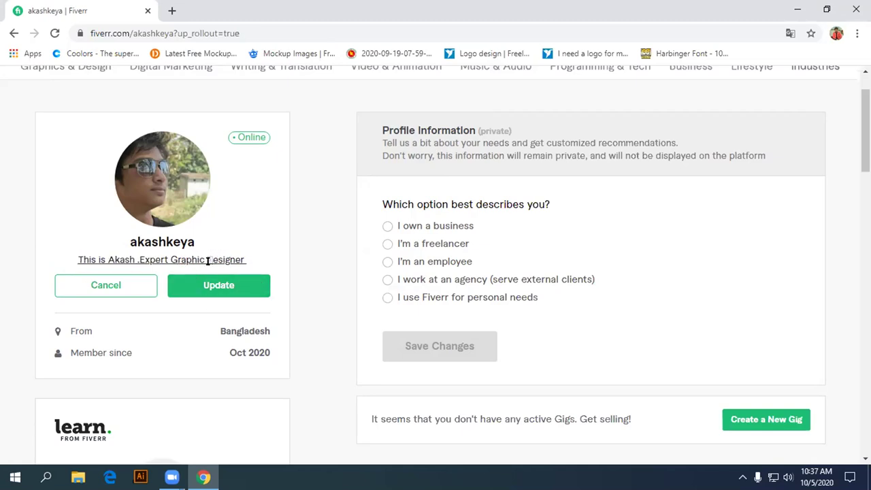
pyautogui.write('D')
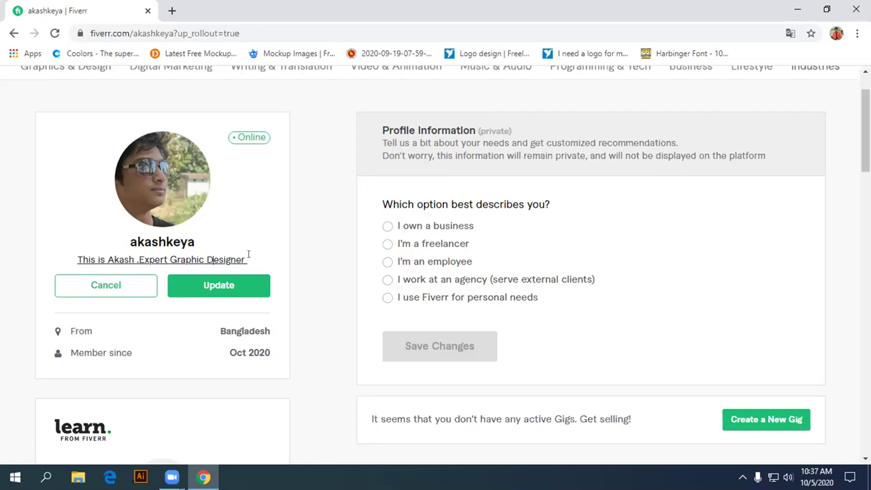
pyautogui.press('End')
pyautogui.press('BackSpace')
pyautogui.write(',')
pyautogui.press('BackSpace')
pyautogui.write('.')
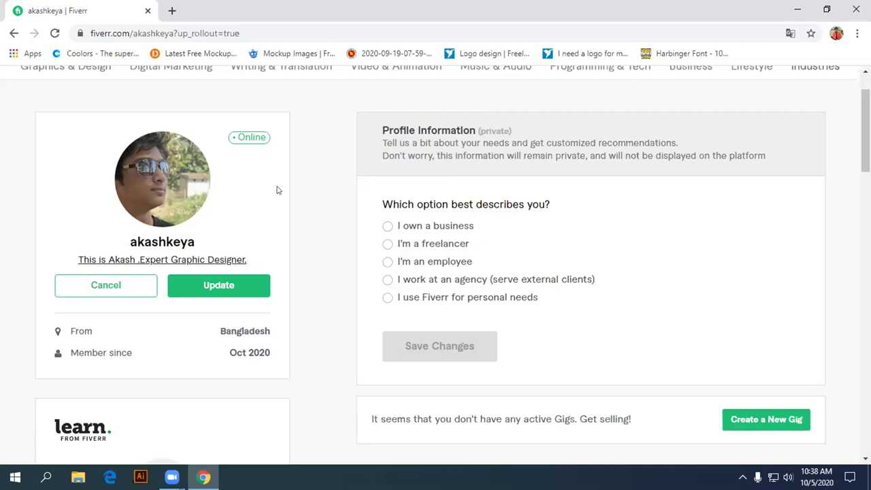
# Step: Replace 'Expert' with 'Professional', correcting the misspelled 'Proffetional'
pyautogui.write('.Ex')
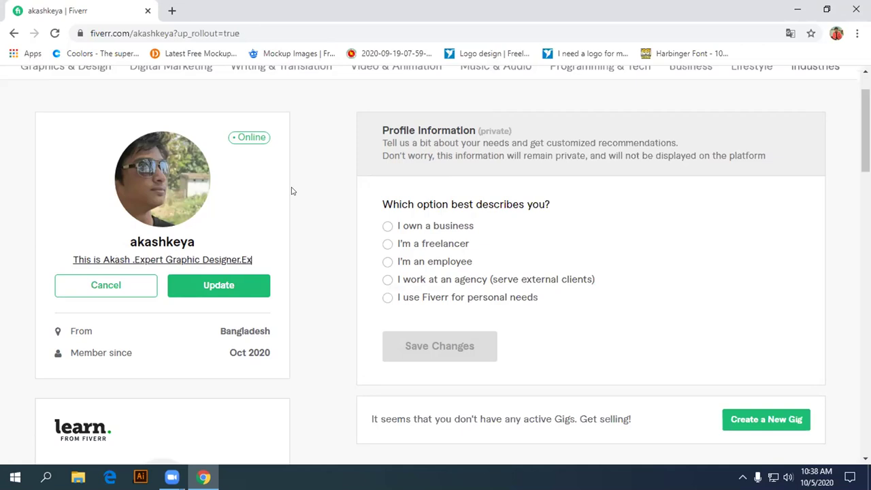
pyautogui.write('pert at')
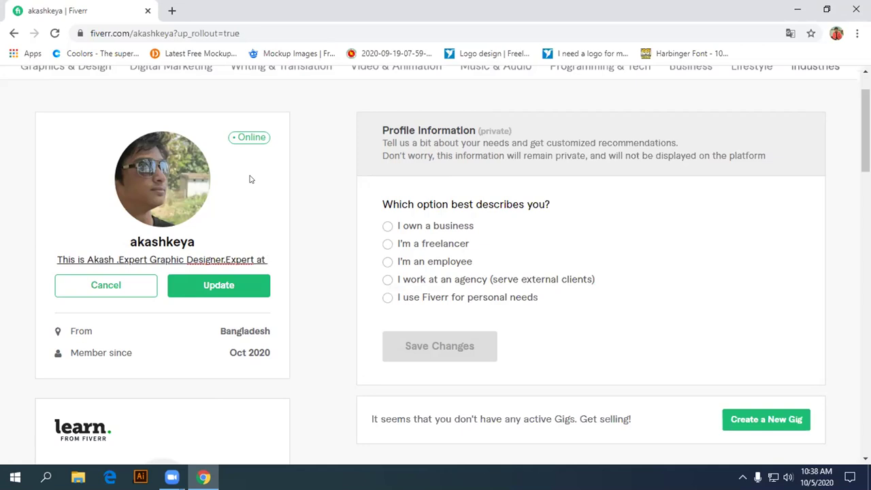
pyautogui.write(' Adi')
pyautogui.press('BackSpace')
pyautogui.press('BackSpace')
pyautogui.press('BackSpace')
pyautogui.press('BackSpace')
pyautogui.press('BackSpace')
pyautogui.press('BackSpace')
pyautogui.press('BackSpace')
pyautogui.press('BackSpace')
pyautogui.press('BackSpace')
pyautogui.press('BackSpace')
pyautogui.press('BackSpace')
pyautogui.press('BackSpace')
pyautogui.press('BackSpace')
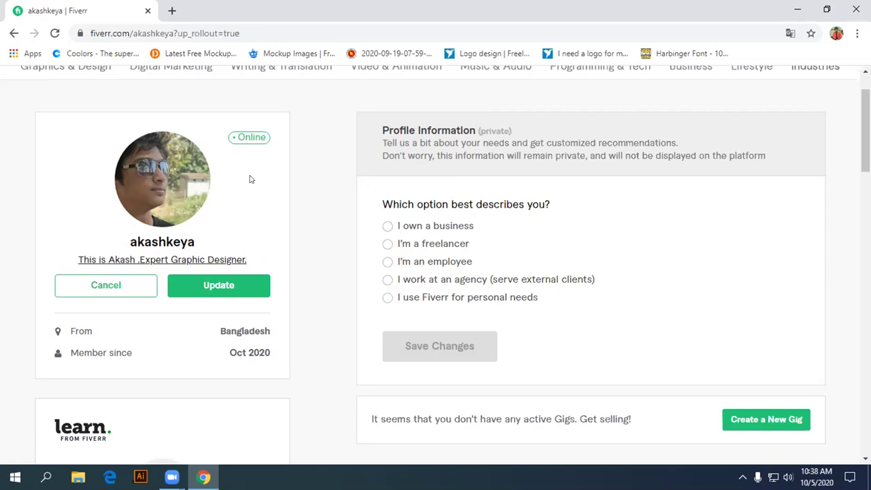
pyautogui.moveTo(168, 260); pyautogui.dragTo(140, 261)
pyautogui.write('Proffetio')
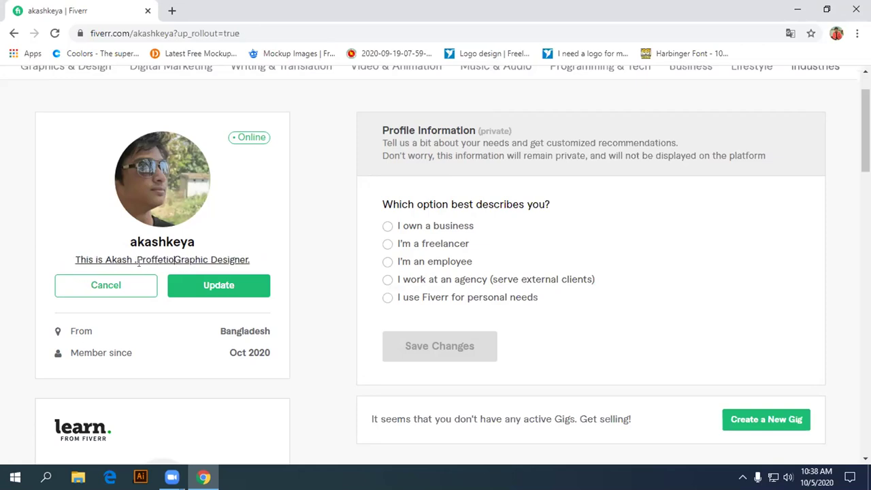
pyautogui.write('nal')
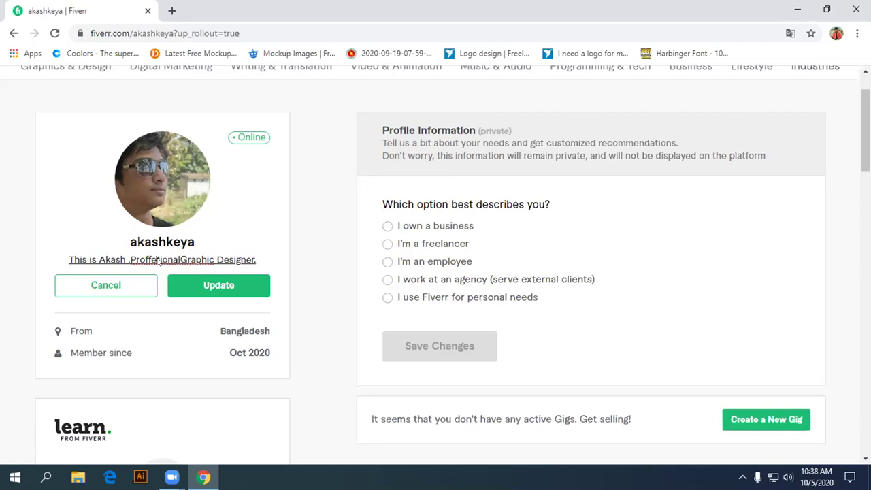
pyautogui.rightClick(159, 262)
pyautogui.press('Escape')
pyautogui.press('BackSpace')
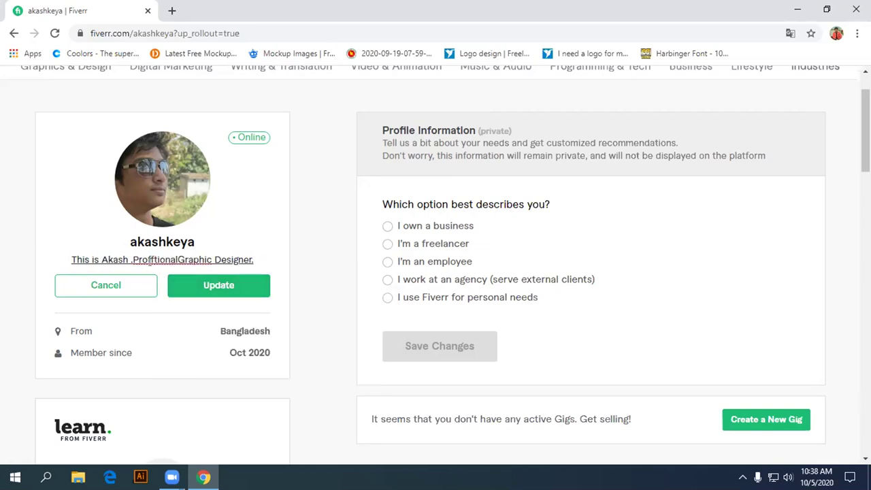
pyautogui.press('BackSpace')
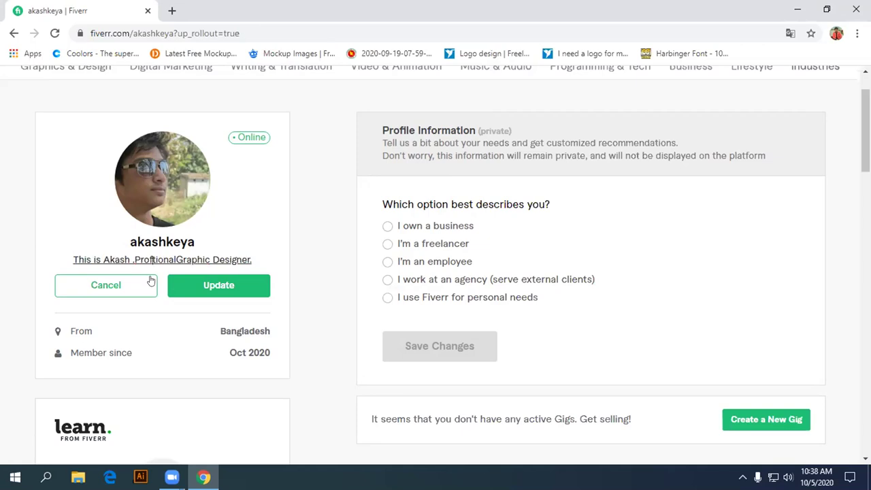
pyautogui.write('e')
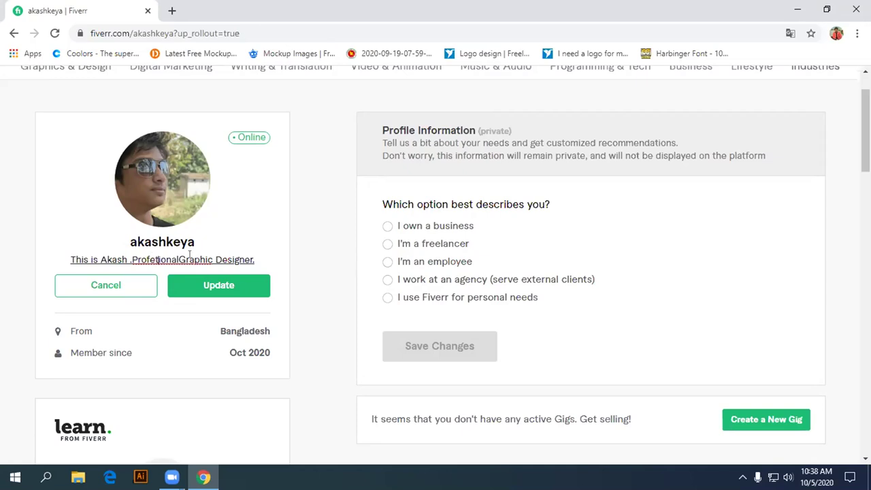
pyautogui.press('Delete')
pyautogui.write('ss')
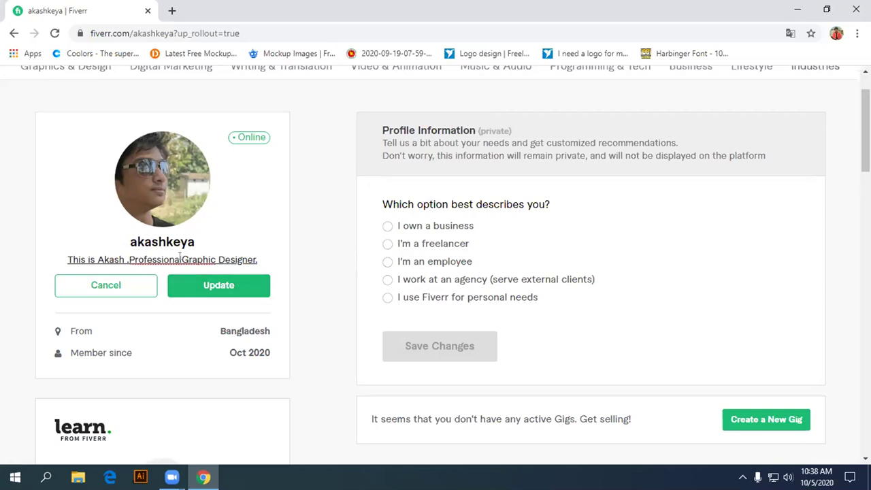
# Step: Extend the headline with 'Designer. Expert at Illustrator' and attempt to save it
pyautogui.click(181, 258)
pyautogui.write('Designer.')
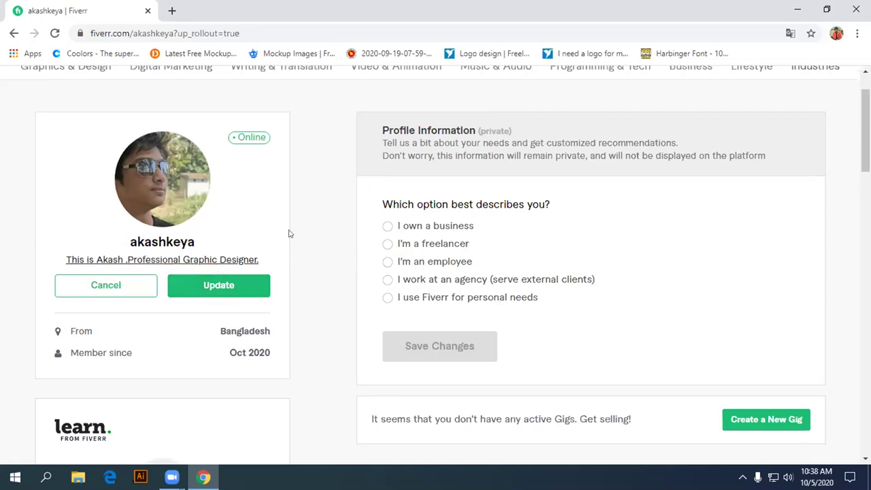
pyautogui.write('Expert')
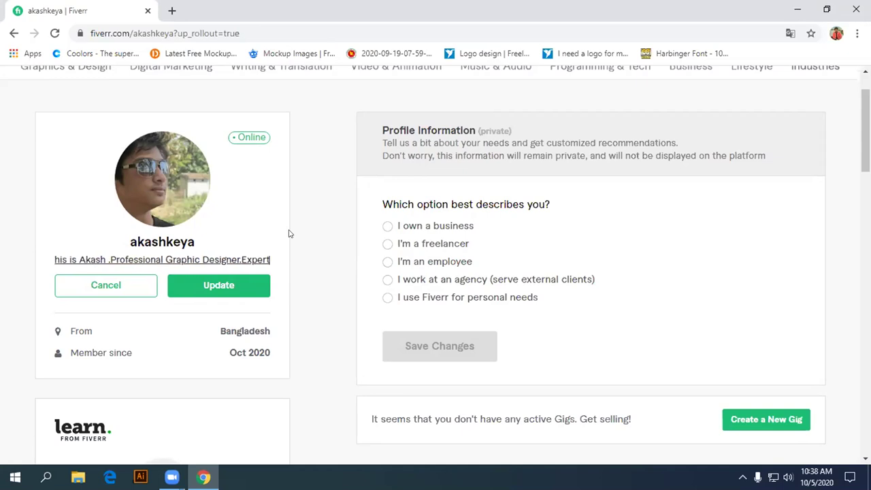
pyautogui.write(' at')
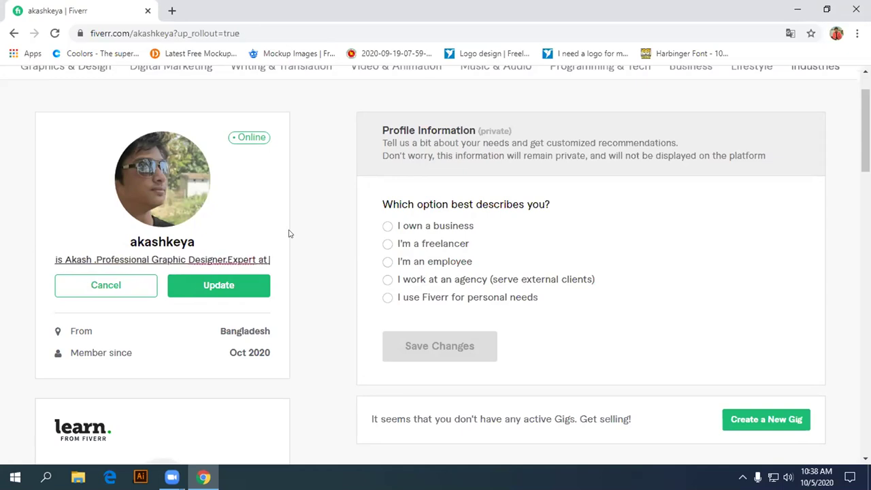
pyautogui.hotkey('ctrl', 'Left')
pyautogui.hotkey('ctrl', 'Left')
pyautogui.press('Home')
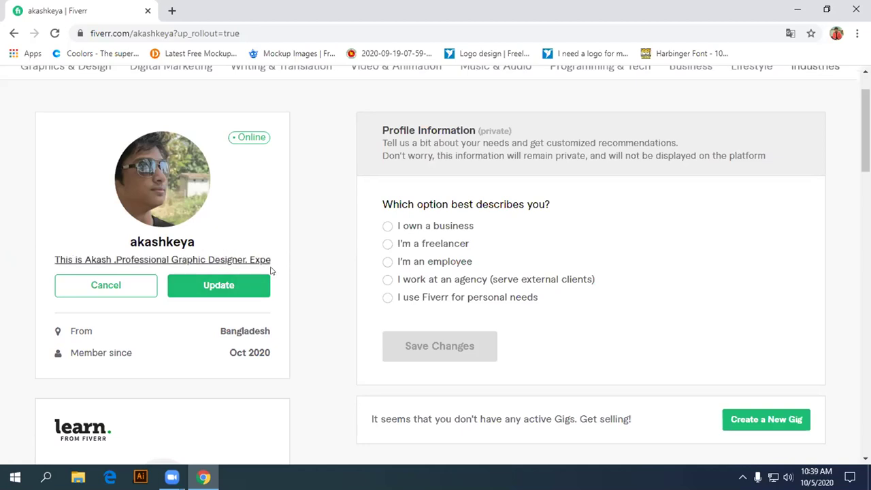
pyautogui.press('End')
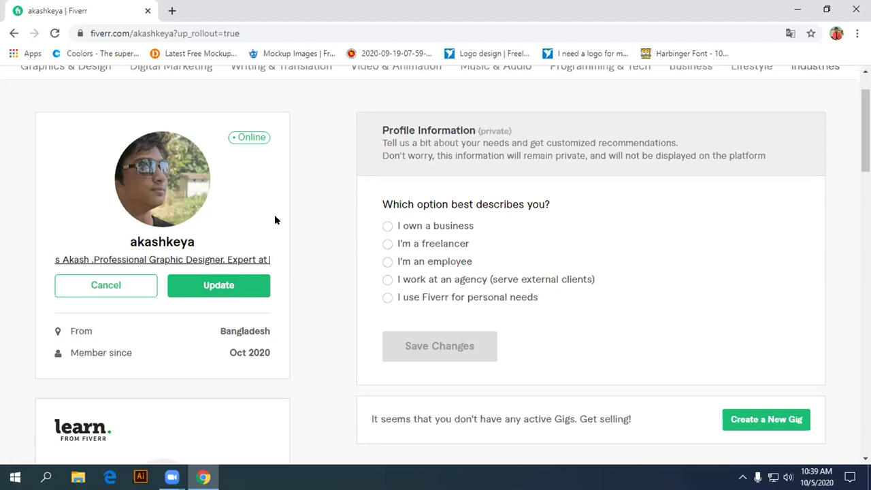
pyautogui.write('Add')
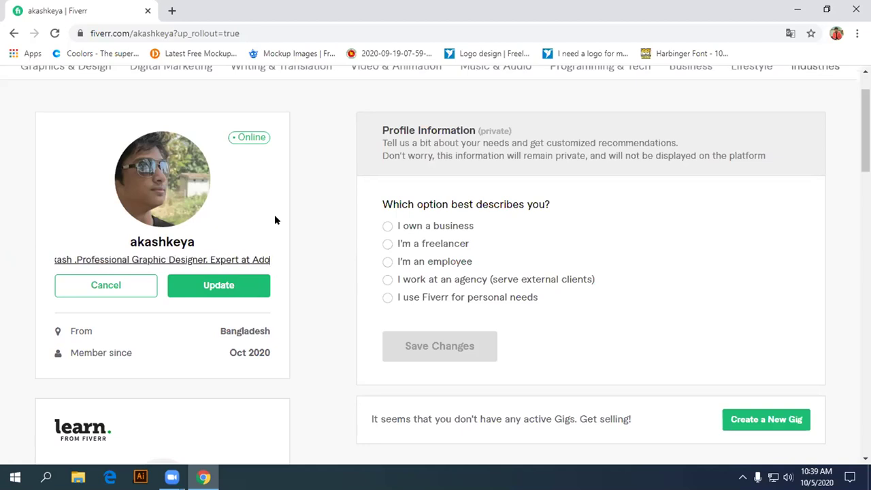
pyautogui.write('obe Il')
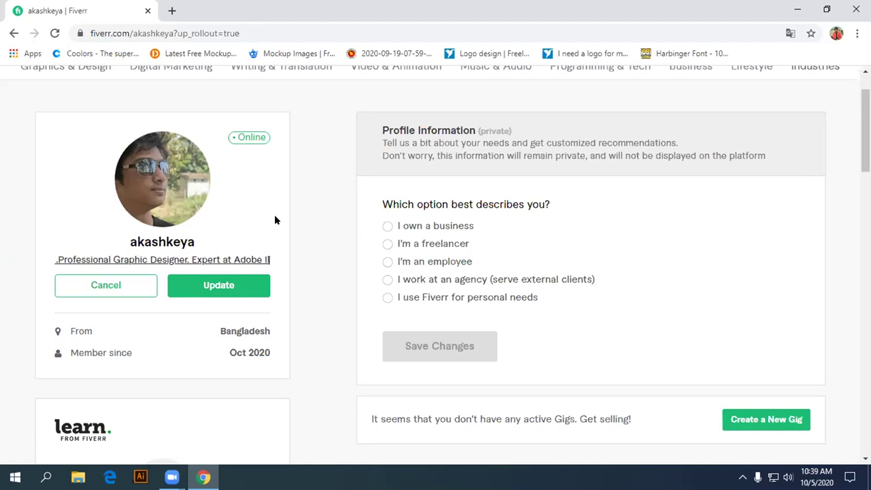
pyautogui.write('lu')
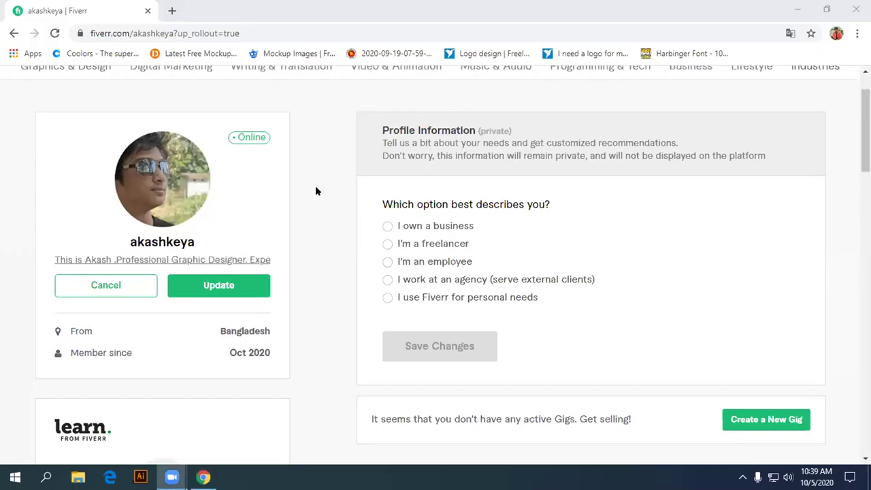
pyautogui.click(288, 268)
pyautogui.write('rt')
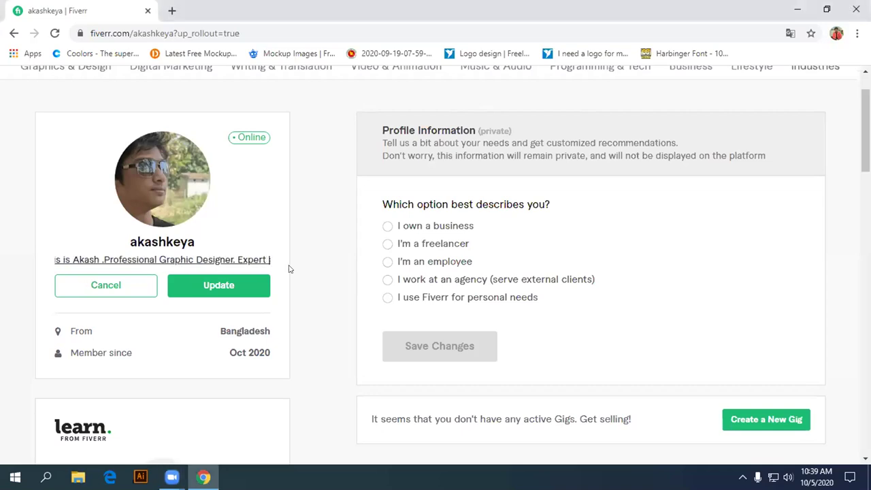
pyautogui.write(' at Adobe Illu')
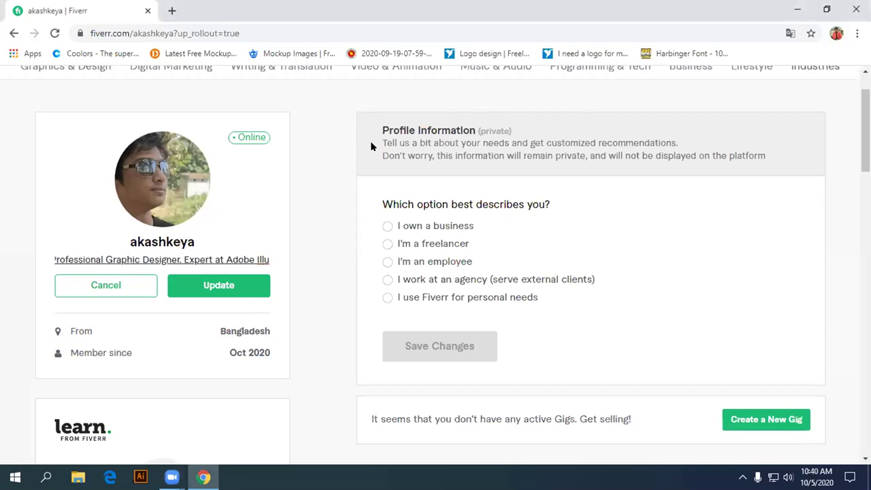
pyautogui.write('stra')
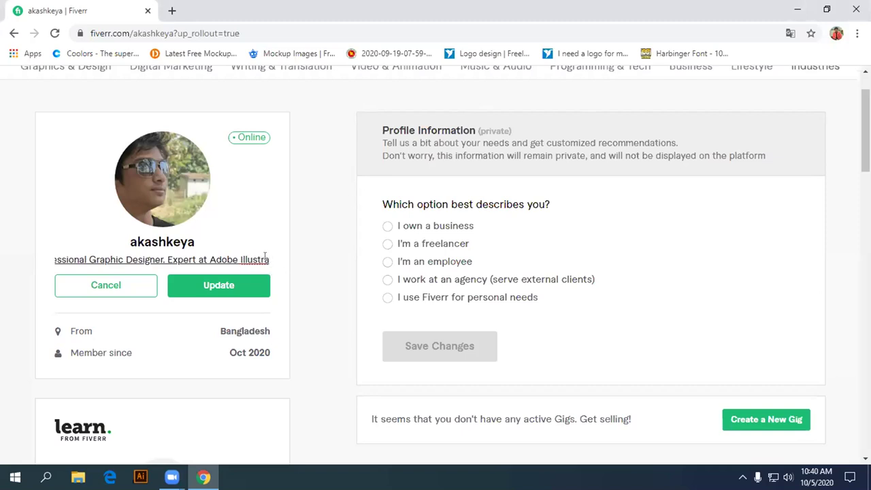
pyautogui.click(241, 260)
pyautogui.press('BackSpace')
pyautogui.press('BackSpace')
pyautogui.press('BackSpace')
pyautogui.press('BackSpace')
pyautogui.press('BackSpace')
pyautogui.press('BackSpace')
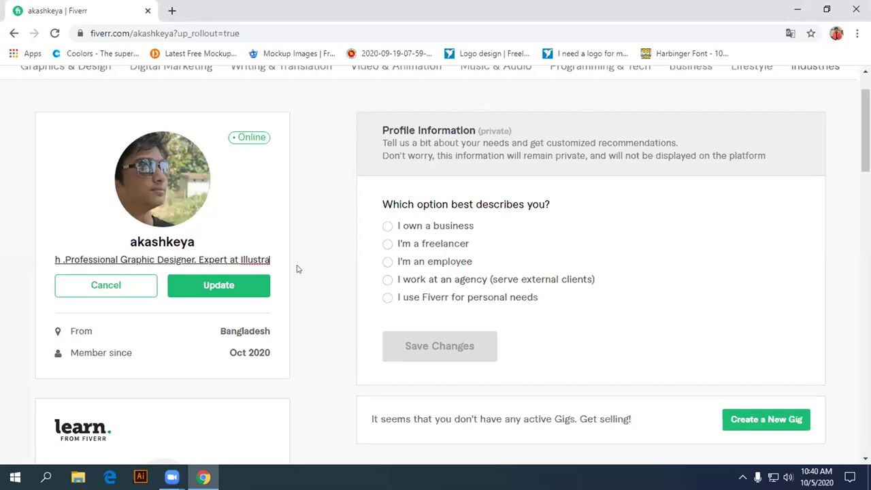
pyautogui.write('tor')
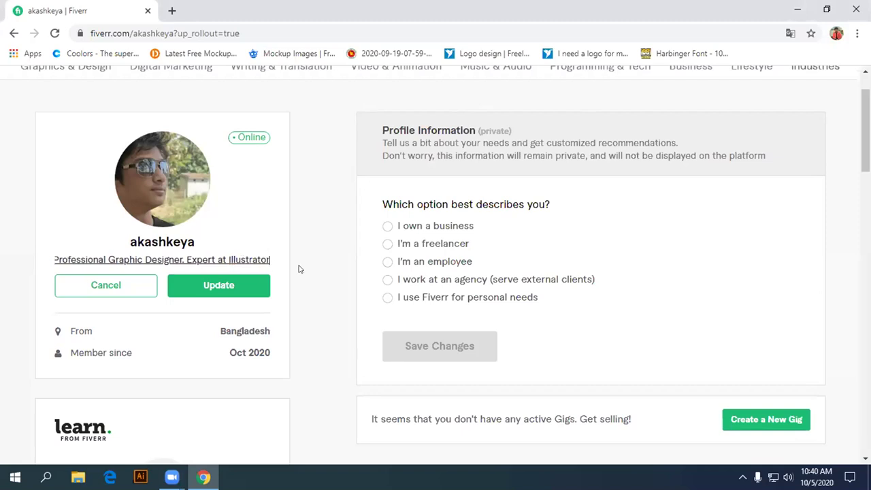
pyautogui.click(220, 286)
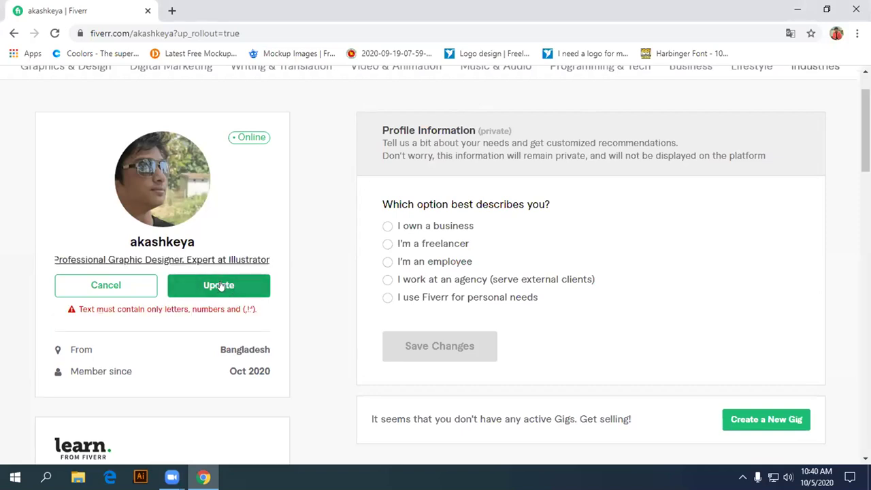
# Step: Remove the period after 'Designer' and change 'Illustrator' to 'Ai and PS'
pyautogui.click(188, 262)
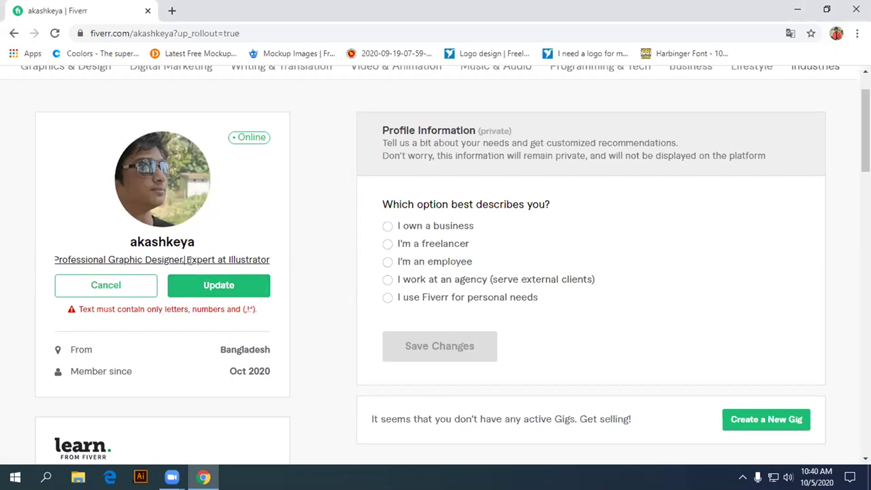
pyautogui.press('BackSpace')
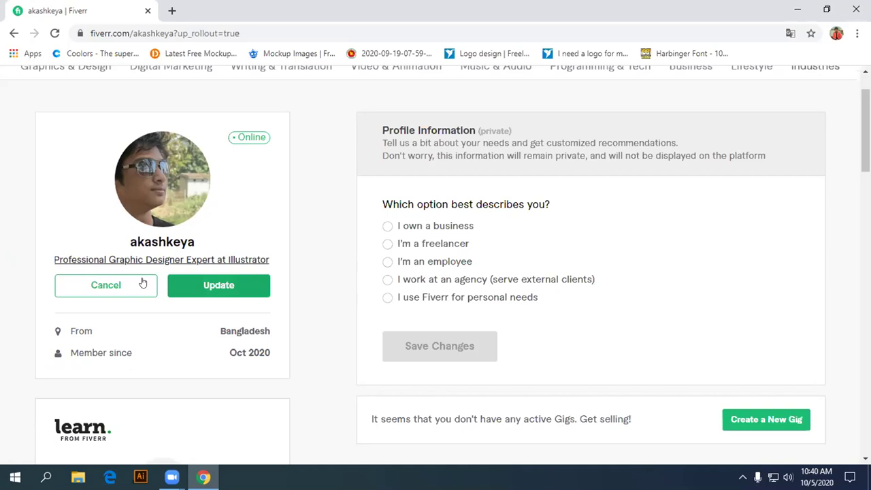
pyautogui.moveTo(228, 261); pyautogui.dragTo(277, 262)
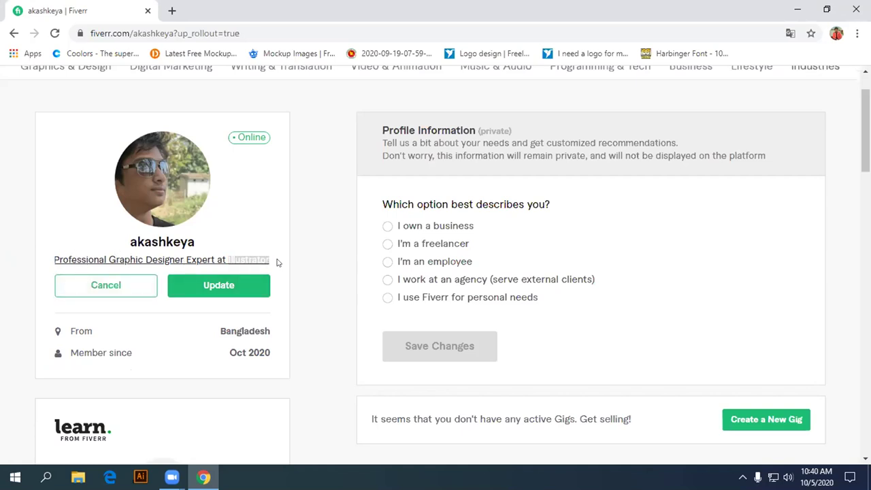
pyautogui.write('AI')
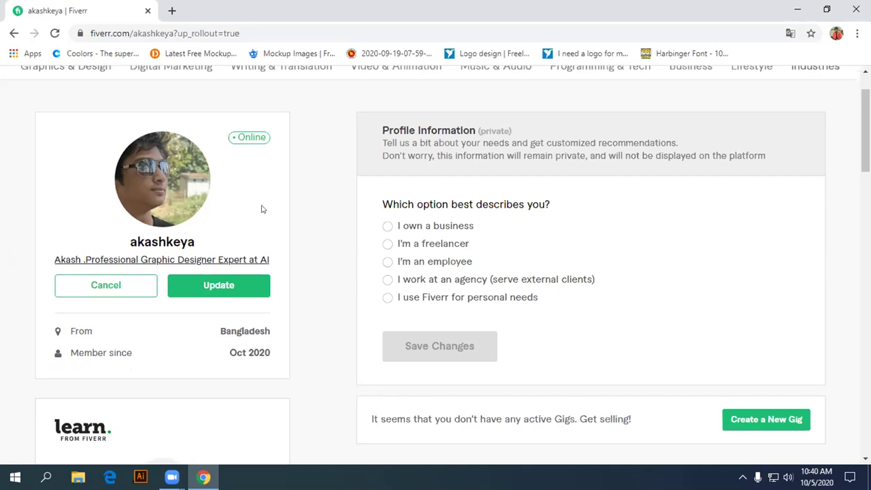
pyautogui.write(' and PS')
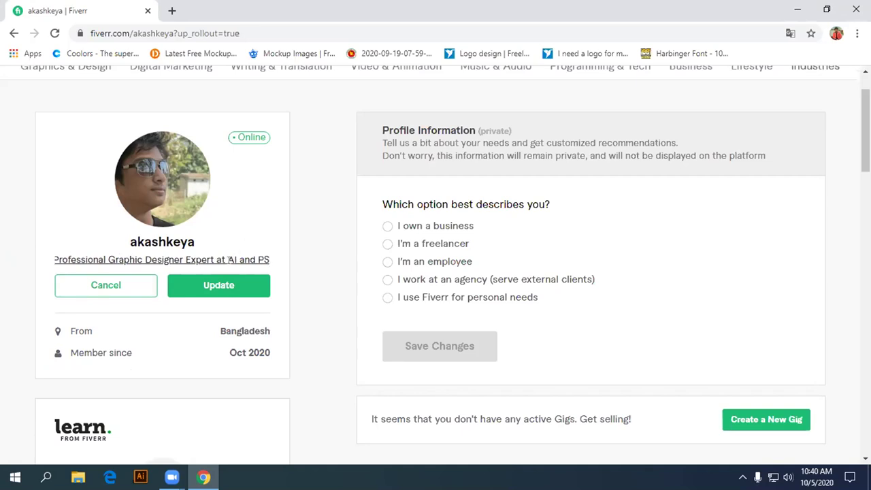
pyautogui.click(234, 260)
pyautogui.press('BackSpace')
pyautogui.write('i')
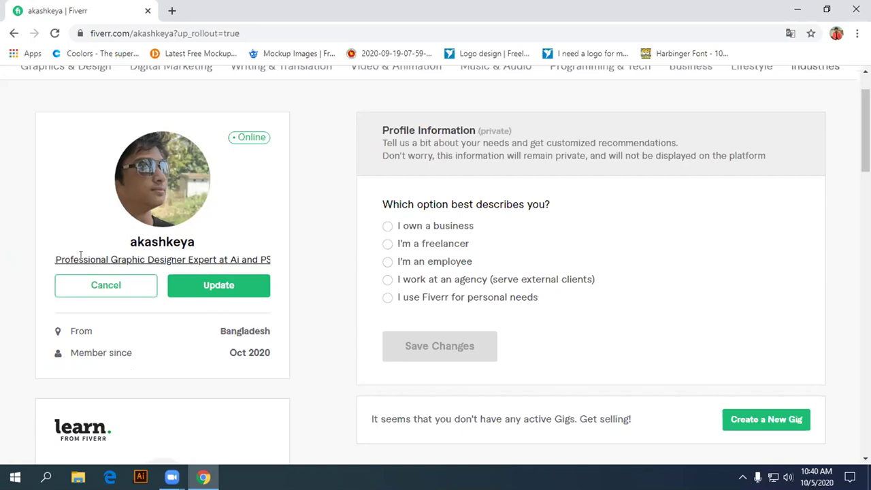
# Step: Save the headline and put the self-introduction back at its start
pyautogui.click(195, 294)
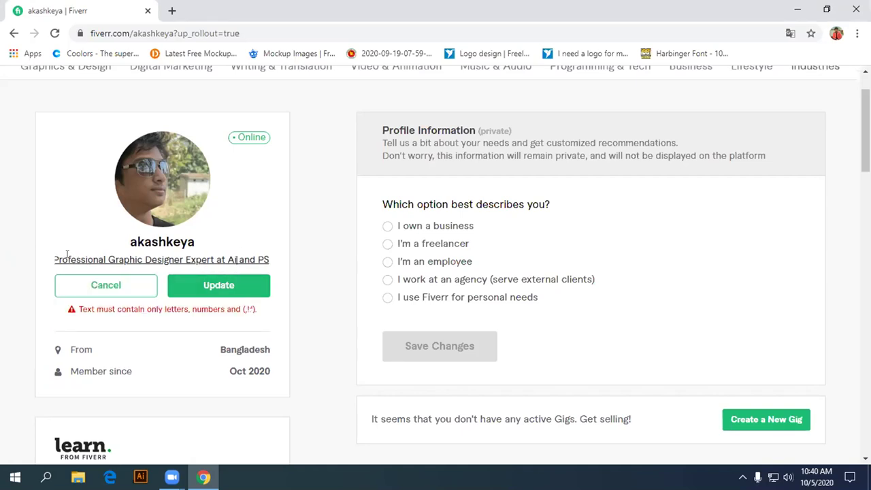
pyautogui.press('Home')
pyautogui.write('This is Akash')
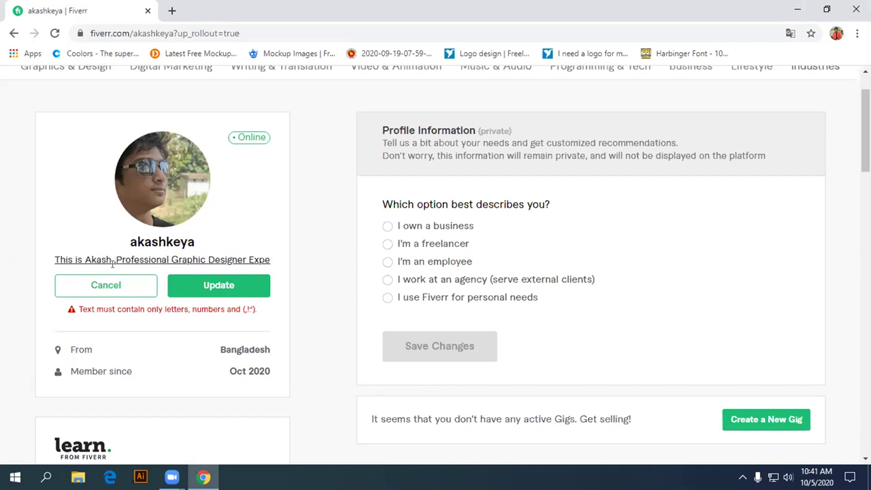
# Step: Save the revised headline beneath the username
pyautogui.click(210, 292)
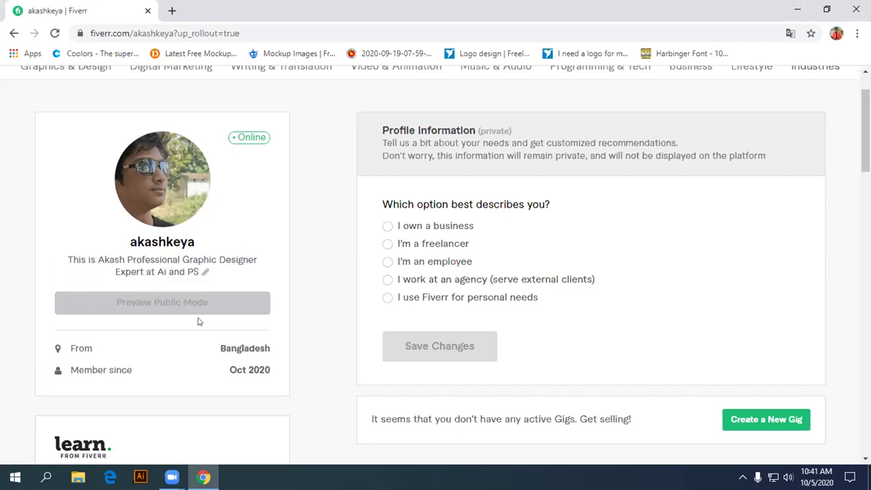
pyautogui.scroll(-1, 204, 321)
pyautogui.scroll(-1, 219, 323)
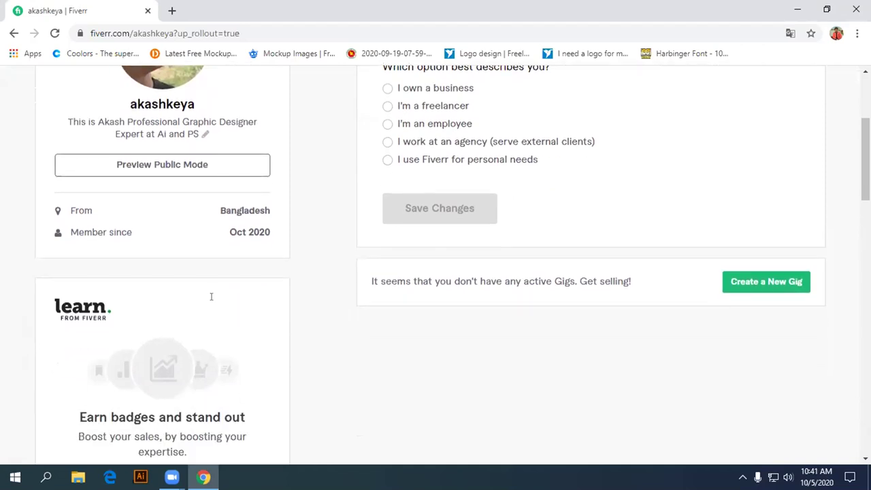
pyautogui.scroll(-1, 211, 297)
pyautogui.scroll(-1, 211, 297)
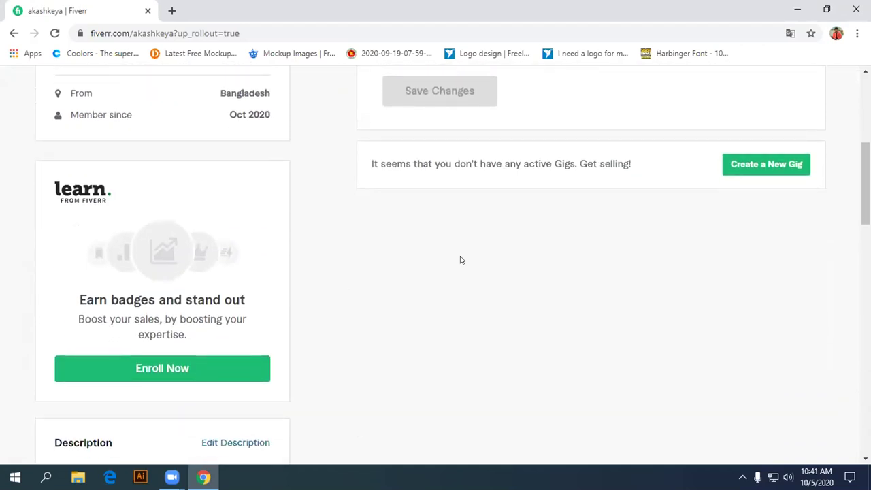
pyautogui.scroll(-1, 409, 283)
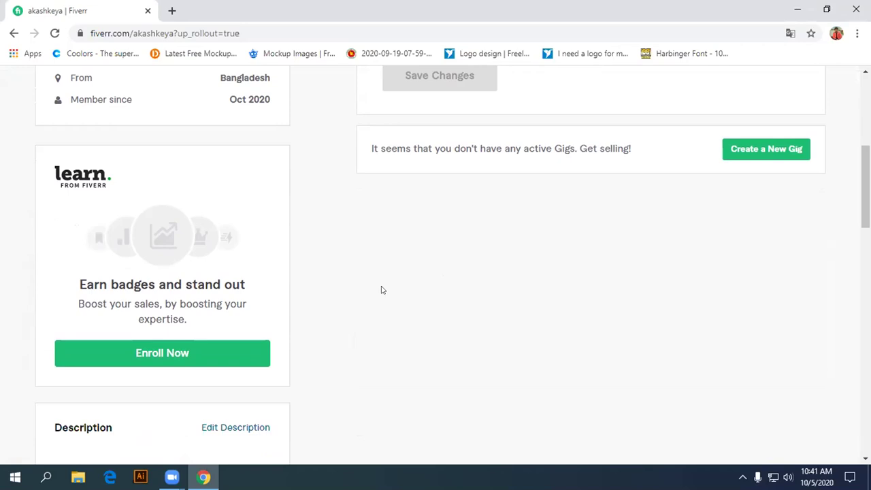
pyautogui.scroll(-2, 227, 334)
# Step: Open the empty Description box for editing, then select the saved headline on the profile card
pyautogui.click(232, 314)
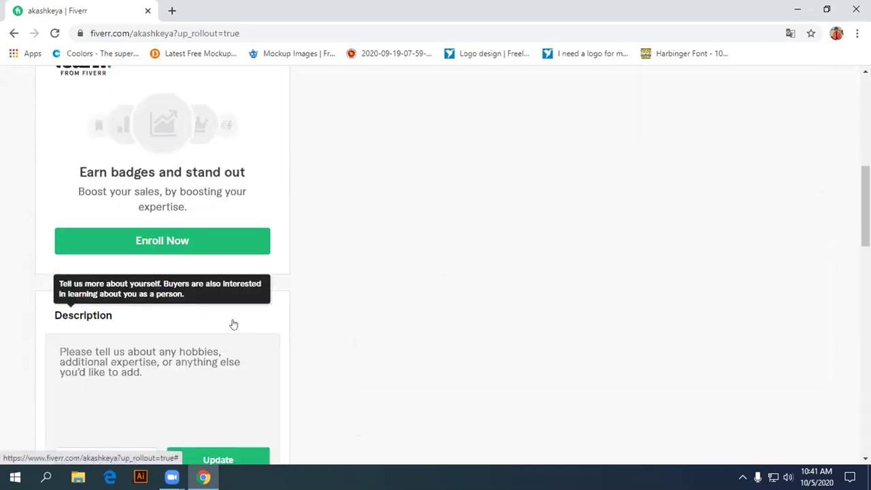
pyautogui.scroll(-1, 234, 322)
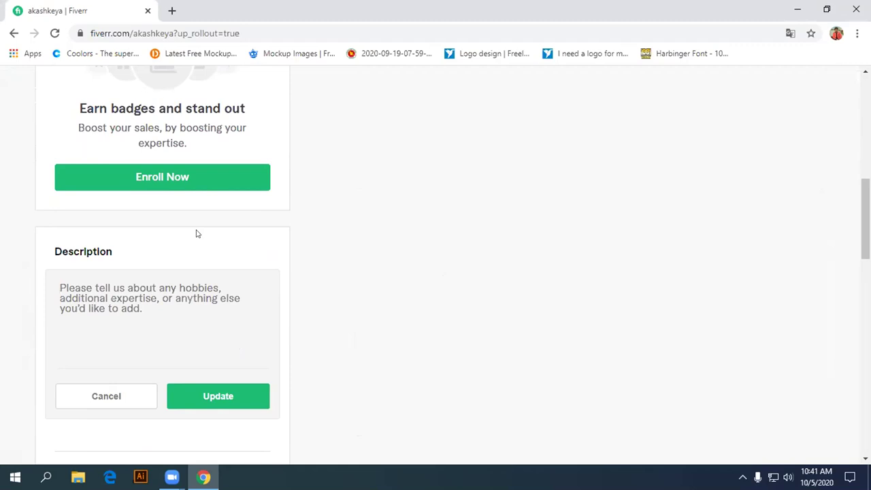
pyautogui.scroll(1, 199, 228)
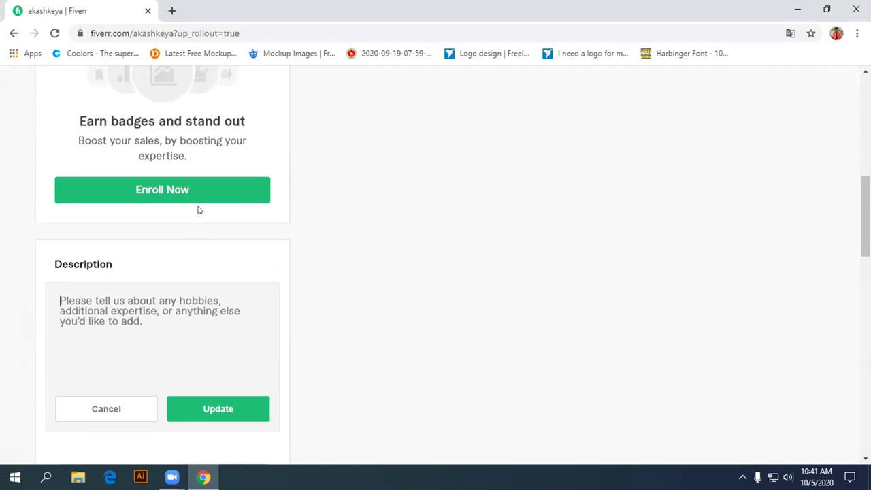
pyautogui.scroll(5, 194, 143)
pyautogui.moveTo(202, 144); pyautogui.dragTo(69, 131)
# Step: Move the long tagline sentence into the Description box
pyautogui.scroll(-5, 206, 258)
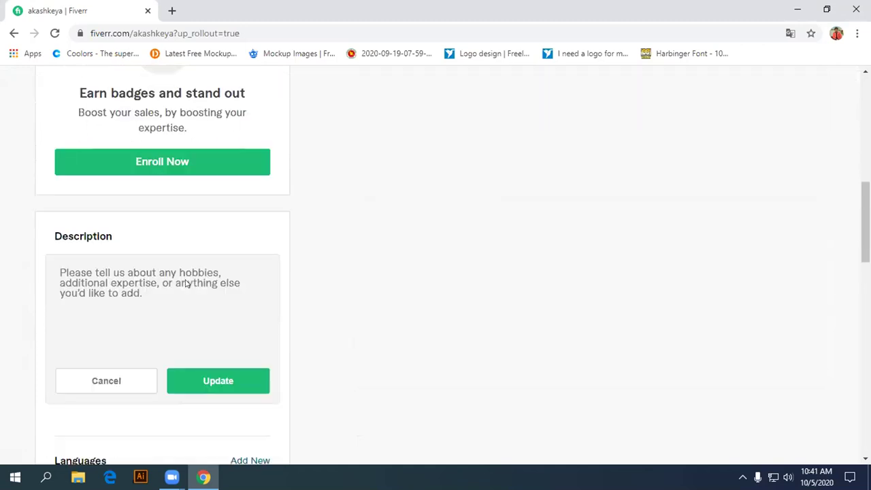
pyautogui.scroll(-3, 185, 283)
pyautogui.scroll(6, 130, 255)
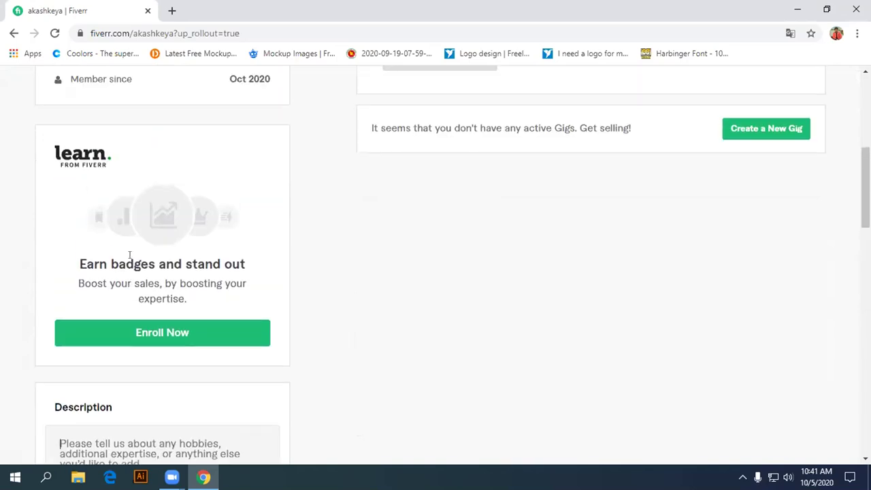
pyautogui.scroll(3, 194, 276)
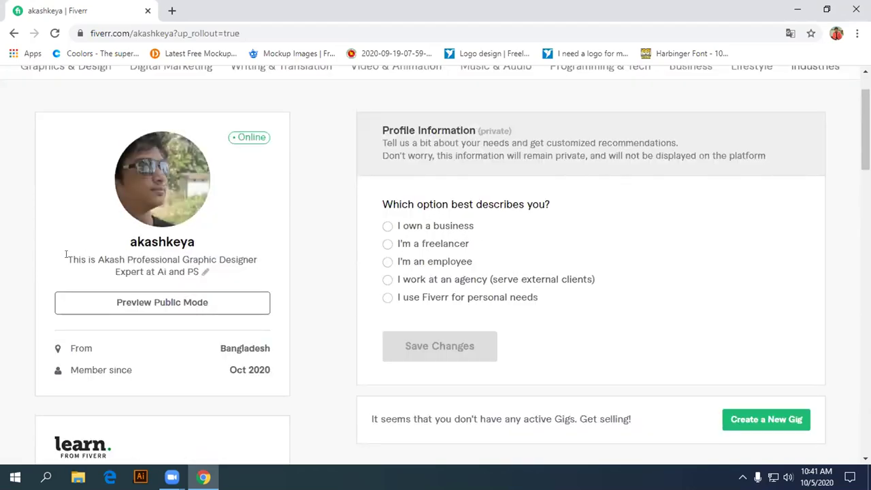
pyautogui.moveTo(133, 260); pyautogui.dragTo(191, 267)
pyautogui.click(191, 267)
pyautogui.moveTo(68, 260); pyautogui.dragTo(198, 272)
pyautogui.click(203, 272)
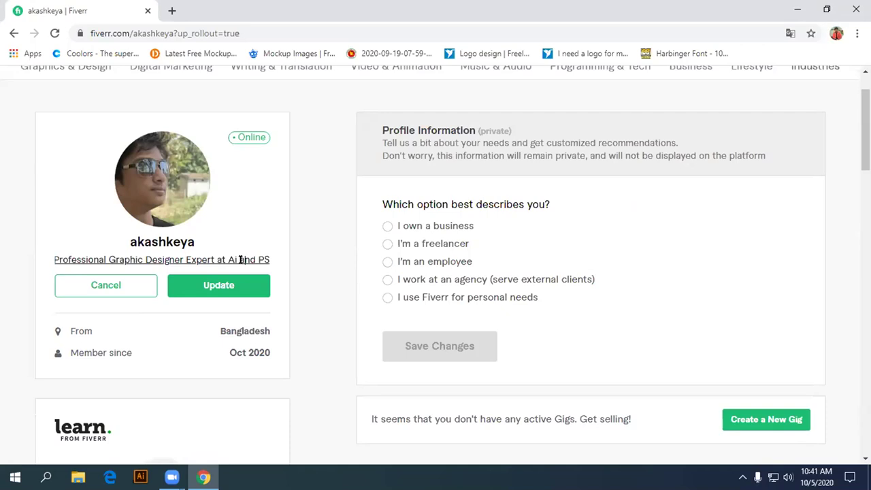
pyautogui.scroll(-5, 179, 352)
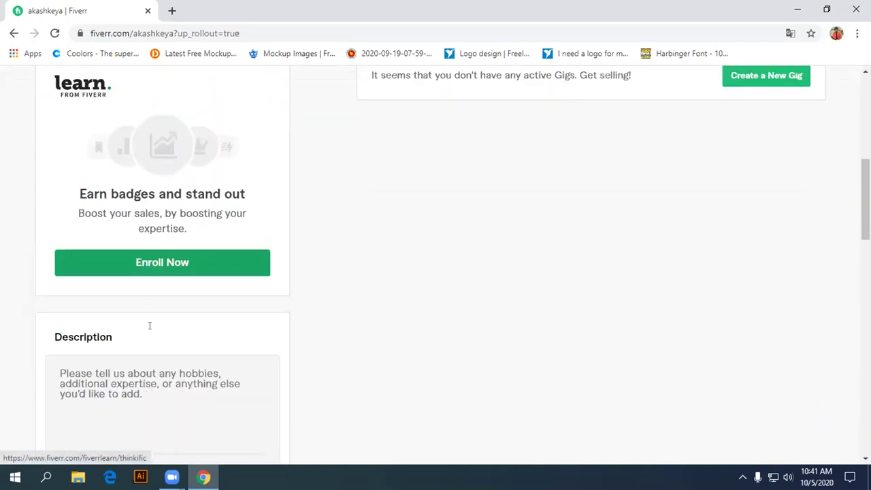
pyautogui.scroll(-2, 150, 325)
pyautogui.click(150, 317)
pyautogui.scroll(-3, 113, 276)
pyautogui.scroll(5, 151, 315)
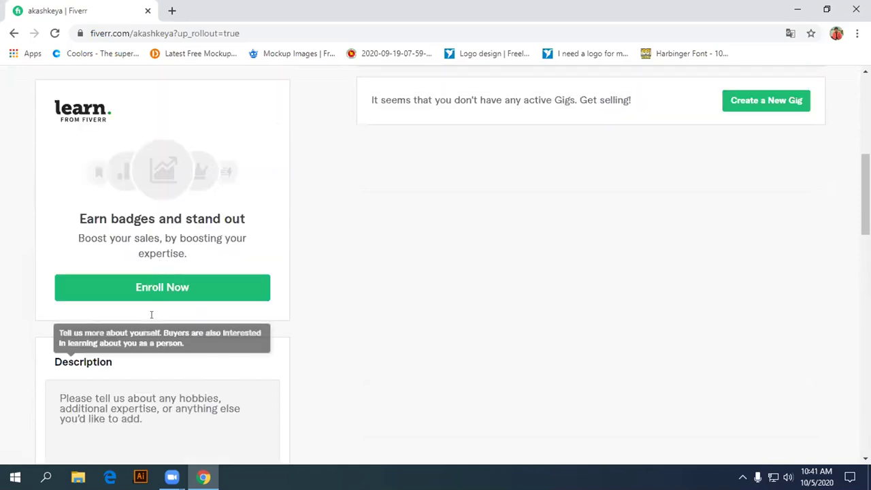
pyautogui.write('This is Akash Professional Graphic Designer Expert at AI and PS')
# Step: Replace the tagline with 'Professional Designer' and save it
pyautogui.scroll(2, 218, 300)
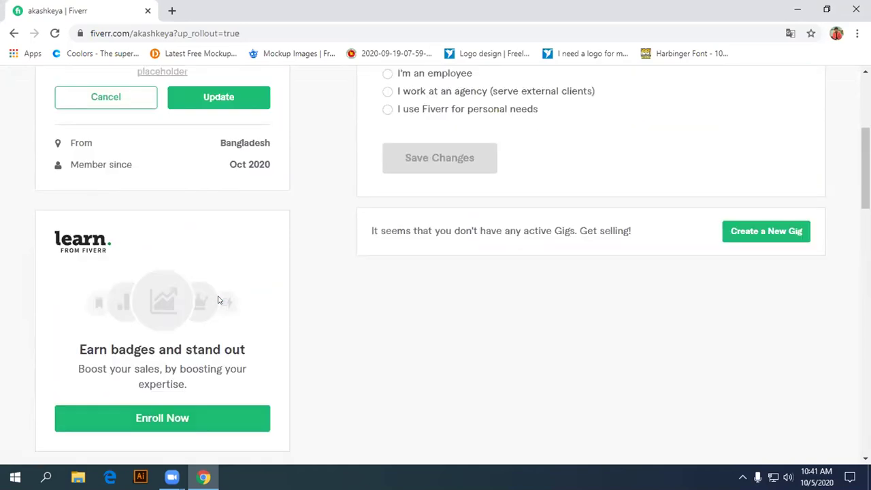
pyautogui.scroll(2, 219, 301)
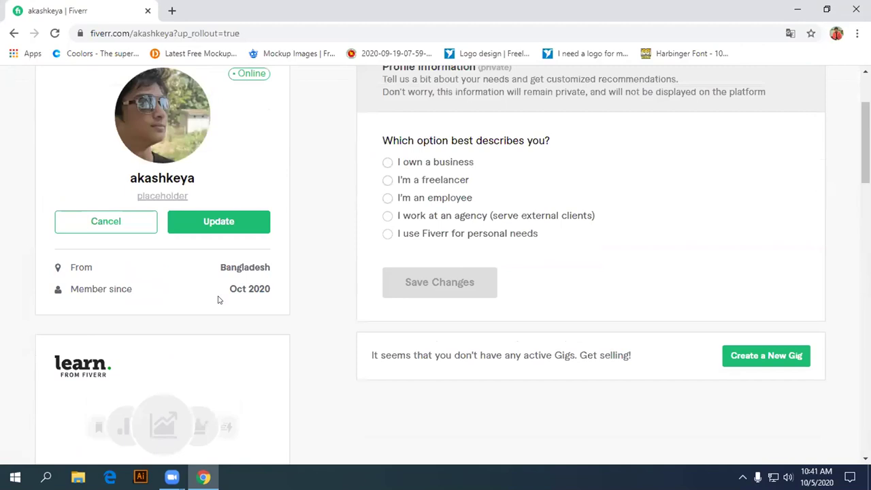
pyautogui.scroll(1, 219, 301)
pyautogui.scroll(1, 219, 300)
pyautogui.write('Professional Design')
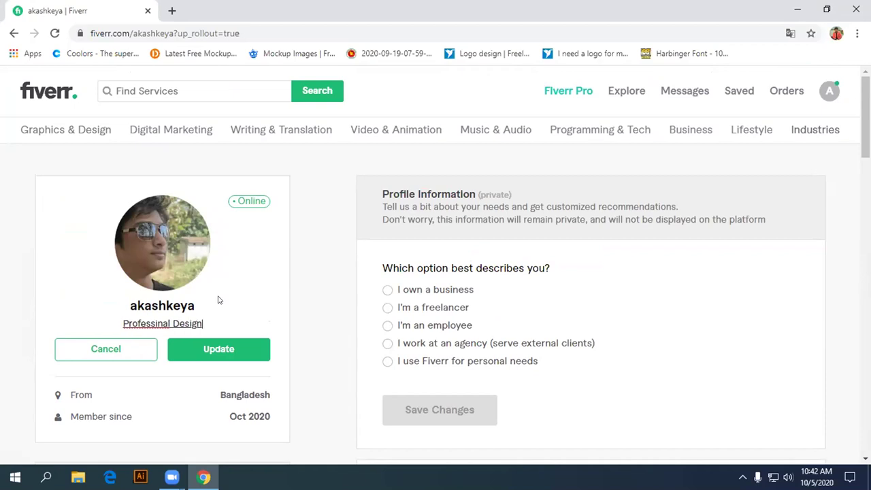
pyautogui.write('er')
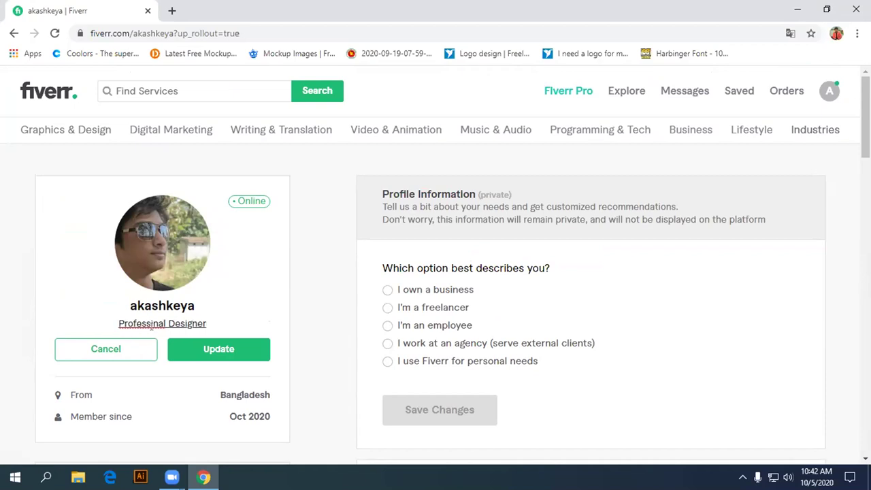
pyautogui.click(232, 348)
pyautogui.scroll(-4, 199, 337)
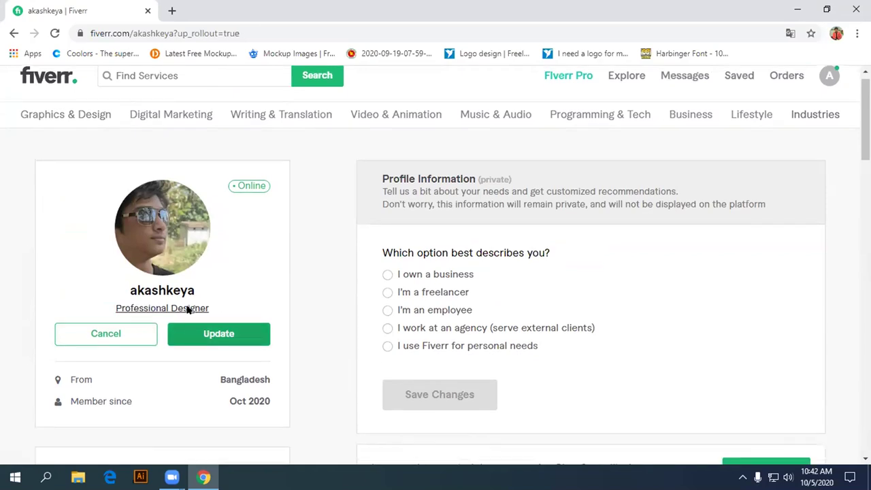
pyautogui.click(219, 102)
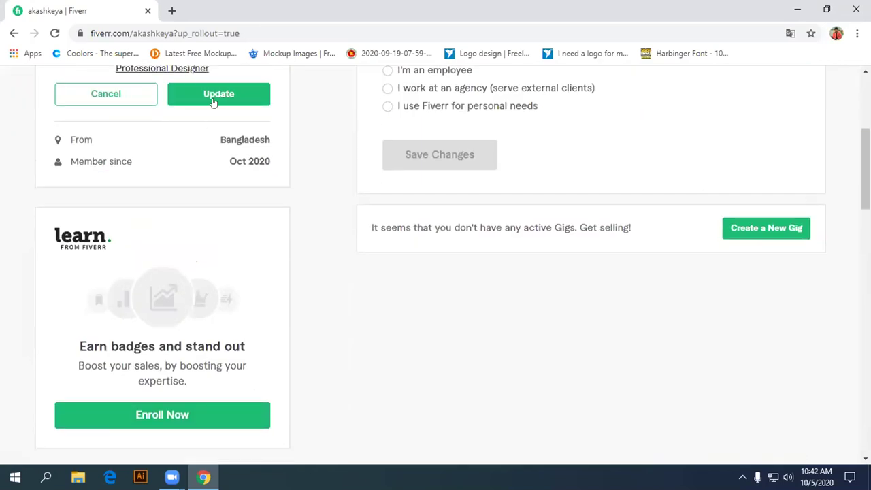
# Step: In the description, change 'Ai and PS' to 'Adobe Illustrator and Adobe Photoshop.'
pyautogui.scroll(1, 156, 261)
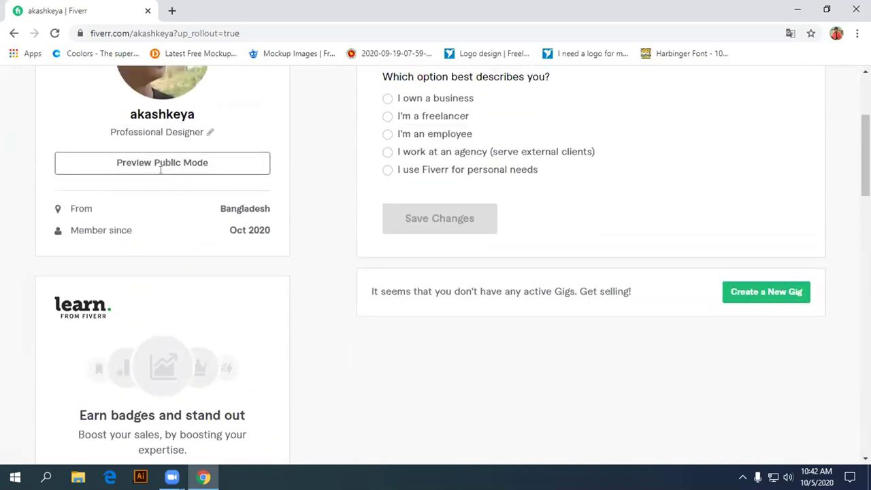
pyautogui.scroll(-7, 202, 225)
pyautogui.scroll(2, 203, 224)
pyautogui.moveTo(202, 222); pyautogui.dragTo(154, 223)
pyautogui.press('BackSpace')
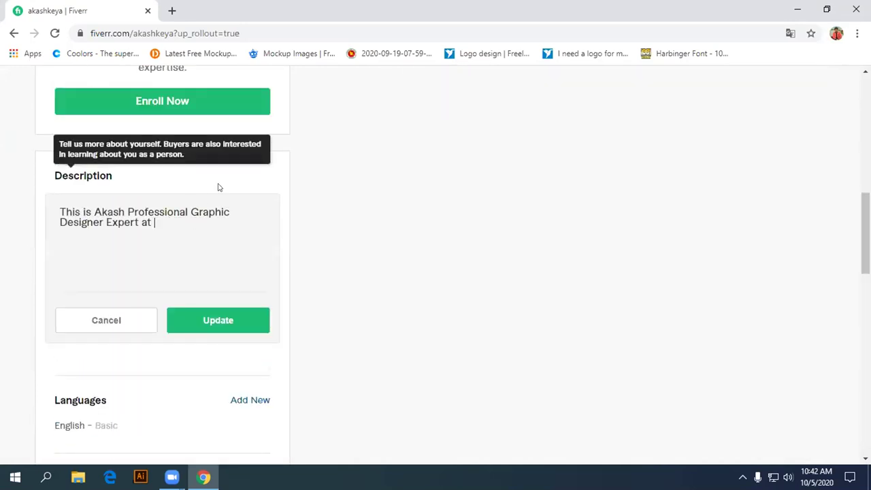
pyautogui.write('Adobe Illustrator')
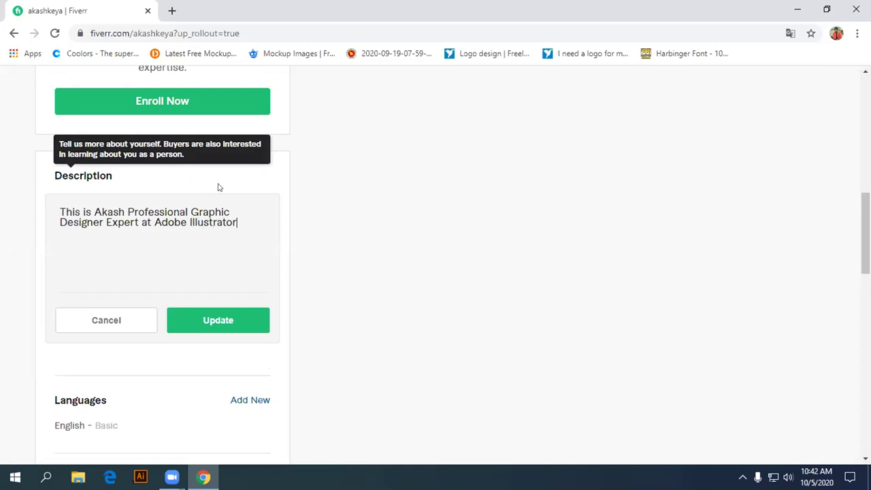
pyautogui.write(',Adobe ')
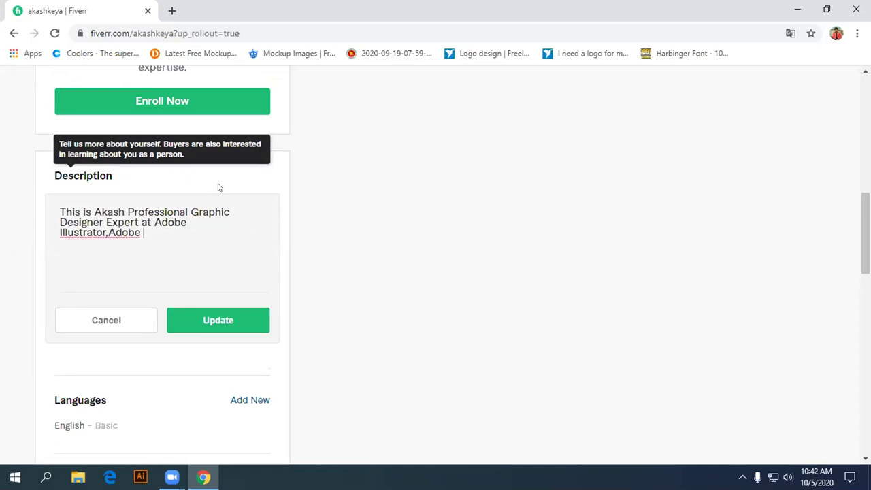
pyautogui.write('Photoshop')
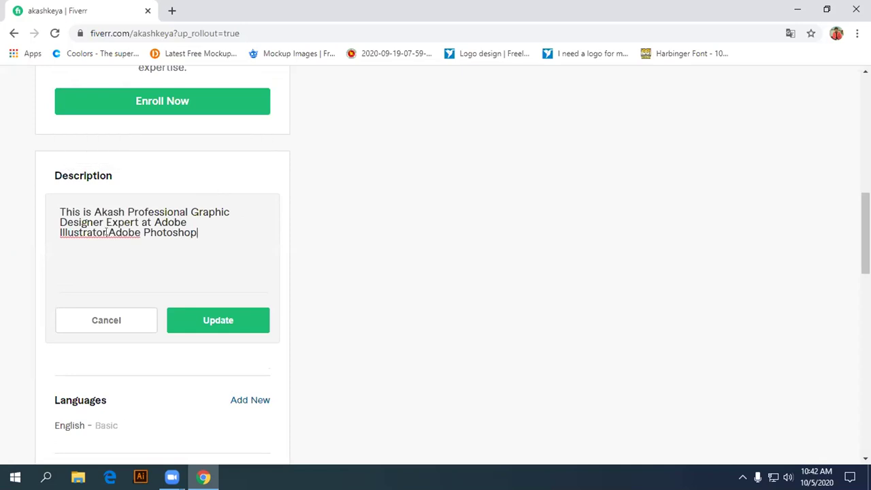
pyautogui.hotkey('ctrl', 'Left')
pyautogui.hotkey('ctrl', 'Left')
pyautogui.press('BackSpace')
pyautogui.press('Return')
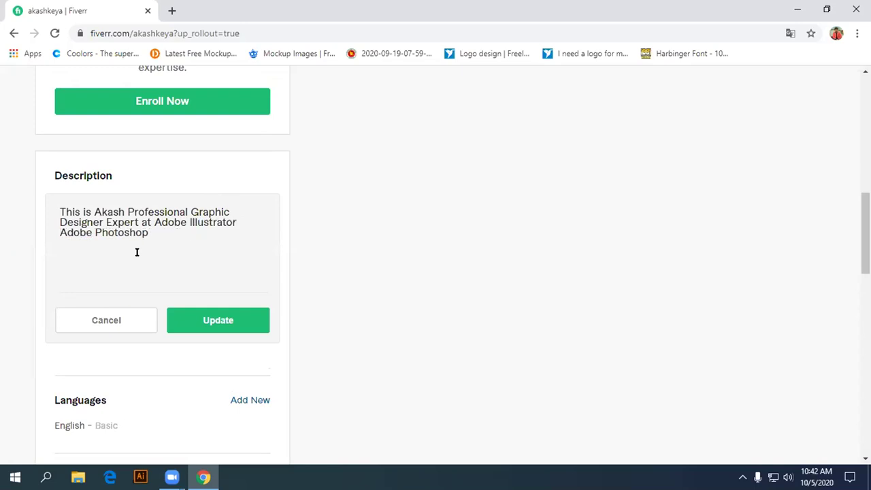
pyautogui.press('BackSpace')
pyautogui.write('and')
pyautogui.press('Return')
pyautogui.write('.')
# Step: Start the next sentence with 'My expertise'
pyautogui.write('My expe')
pyautogui.press('BackSpace')
pyautogui.press('BackSpace')
pyautogui.write('pert')
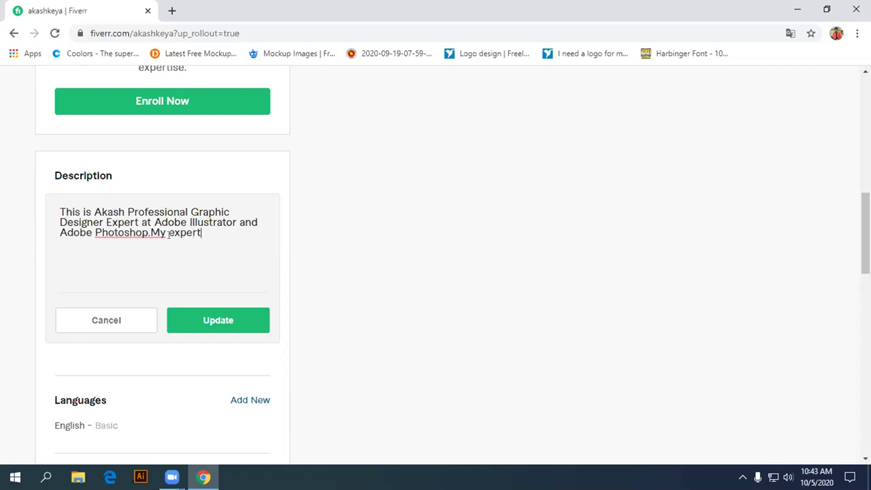
pyautogui.write('ise')
# Step: Continue the description with 'fields are Logos, Flyers,', fixing typos and spacing
pyautogui.click(150, 232)
pyautogui.click(229, 233)
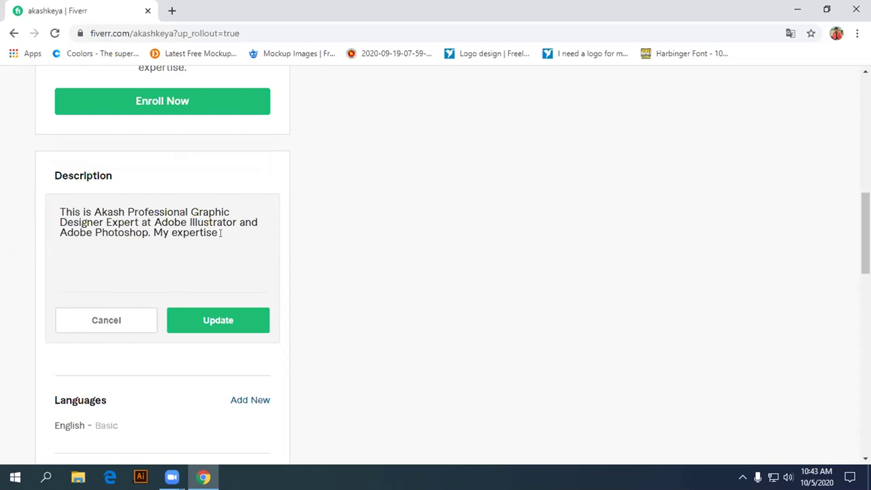
pyautogui.write('fil')
pyautogui.press('BackSpace')
pyautogui.write('elts')
pyautogui.press('BackSpace')
pyautogui.press('BackSpace')
pyautogui.write('ps')
pyautogui.press('BackSpace')
pyautogui.press('BackSpace')
pyautogui.write('f')
pyautogui.press('BackSpace')
pyautogui.write('ds are')
pyautogui.write('Logos,')
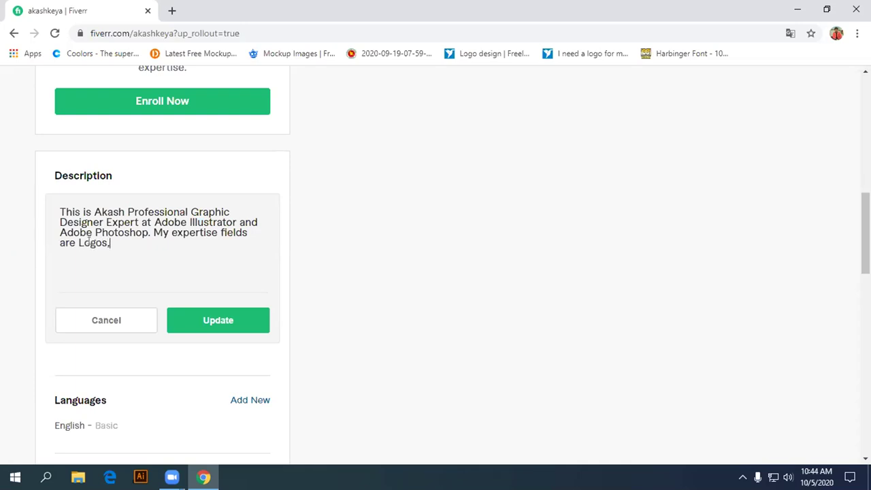
pyautogui.write('Flyers ,')
pyautogui.click(110, 243)
# Step: Add 'Posters, Business Cards, Banners, ETC' to the description, fixing the 'Bussiness' typo
pyautogui.click(144, 243)
pyautogui.write('Poste')
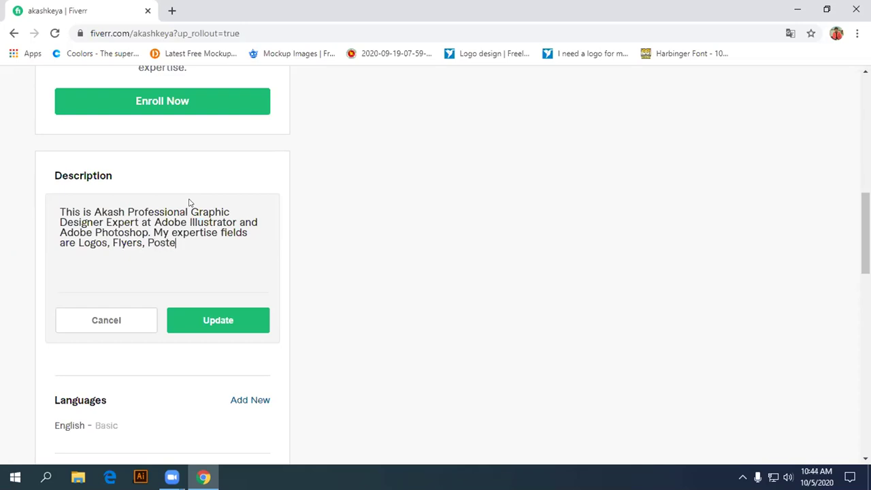
pyautogui.write('rs,')
pyautogui.write('Bussiness')
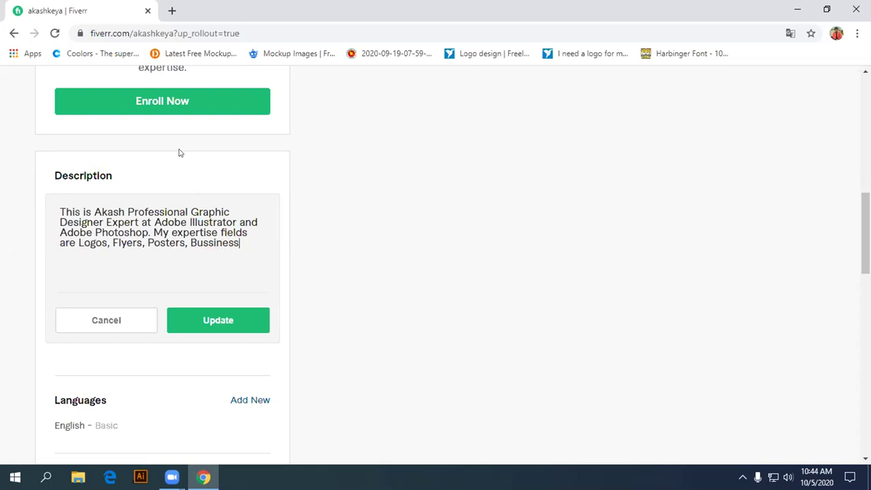
pyautogui.write(' Card')
pyautogui.click(211, 244)
pyautogui.press('BackSpace')
pyautogui.click(272, 243)
pyautogui.click(258, 243)
pyautogui.write('s, ')
pyautogui.write('B')
pyautogui.write('ards, Banners')
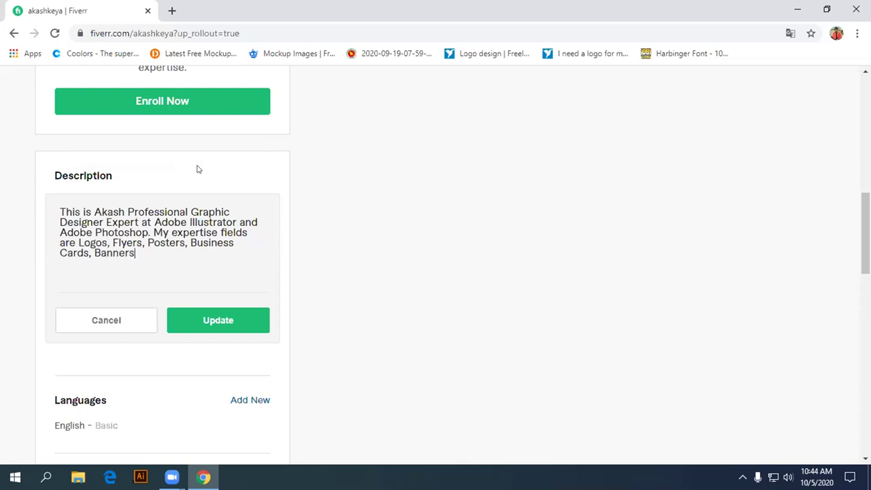
pyautogui.write(',EX')
pyautogui.press('BackSpace')
pyautogui.write('TC')
# Step: Change ETC to 'etc', add the line 'Contact me to hire.' and update the description
pyautogui.write('C')
pyautogui.press('BackSpace')
pyautogui.write('Contact')
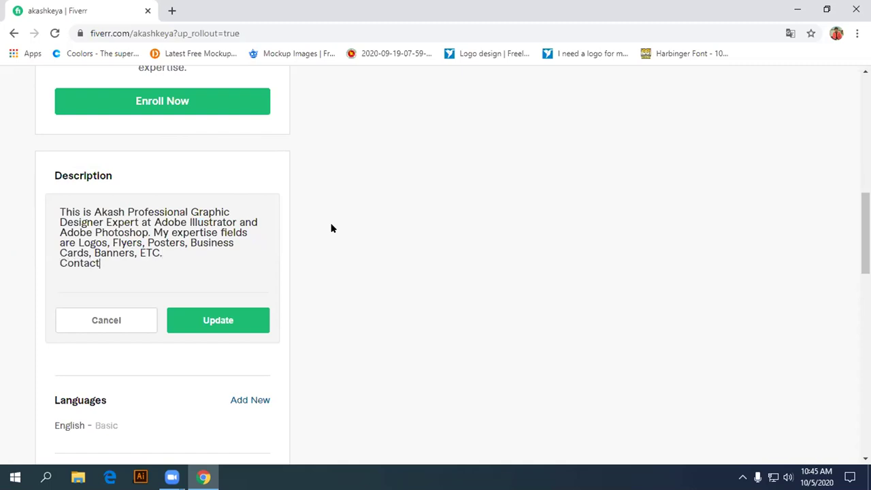
pyautogui.moveTo(162, 252); pyautogui.dragTo(139, 252)
pyautogui.write('etc')
pyautogui.click(100, 264)
pyautogui.write('me to hire')
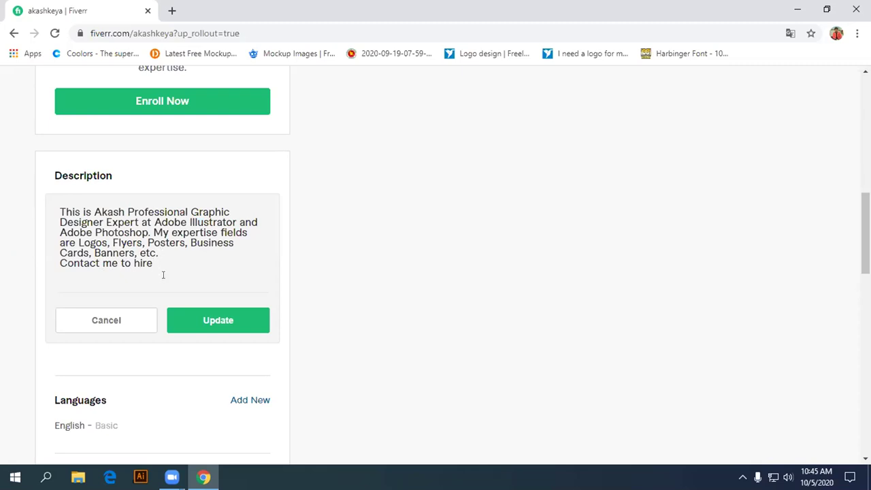
pyautogui.write('.')
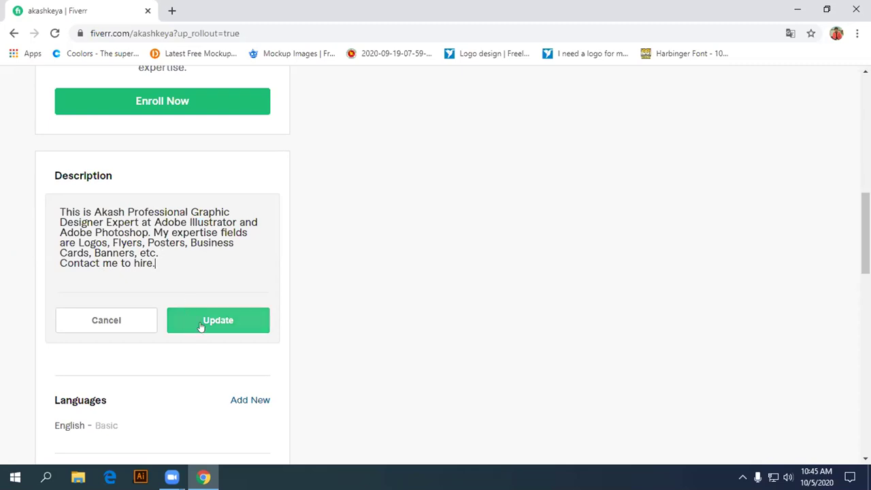
pyautogui.click(207, 329)
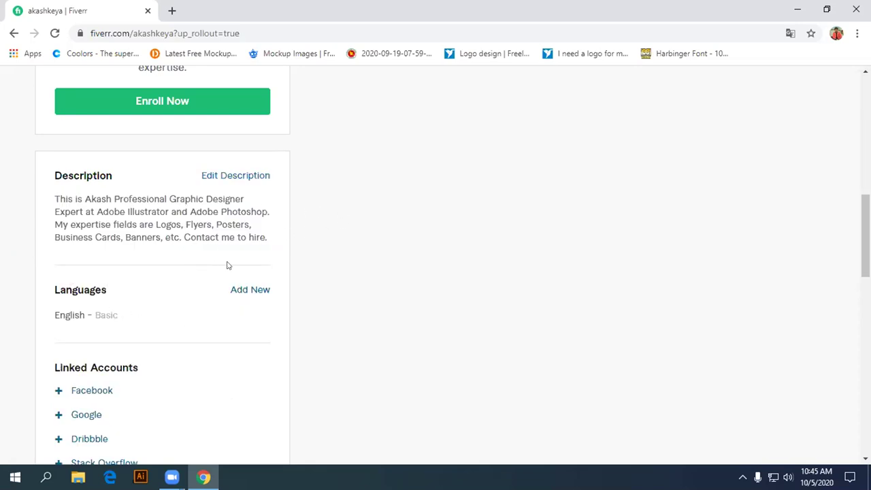
# Step: Change the English language entry's level from Basic to Fluent and update it
pyautogui.scroll(-1, 285, 284)
pyautogui.moveTo(179, 252)
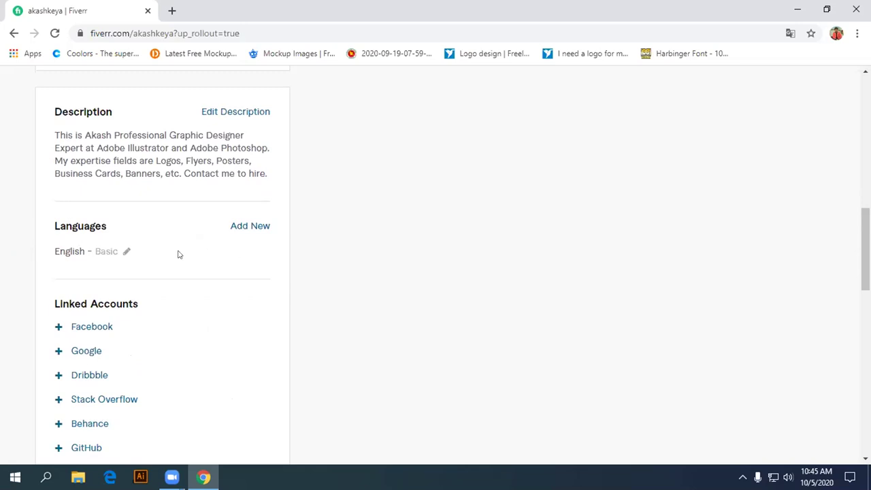
pyautogui.click(125, 251)
pyautogui.click(145, 292)
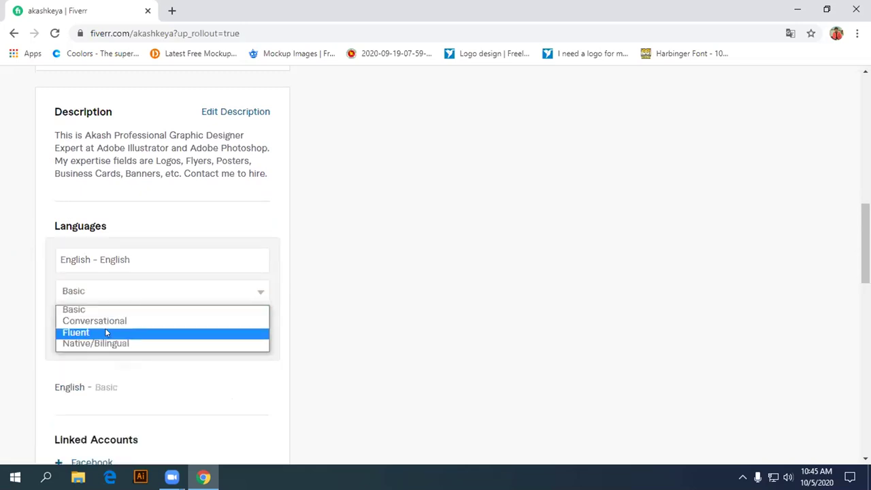
pyautogui.click(101, 332)
pyautogui.click(220, 338)
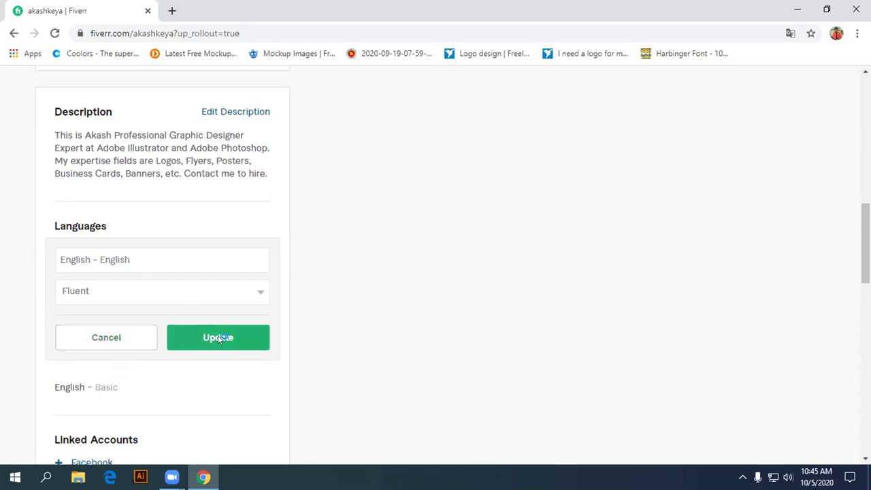
pyautogui.scroll(-1, 259, 278)
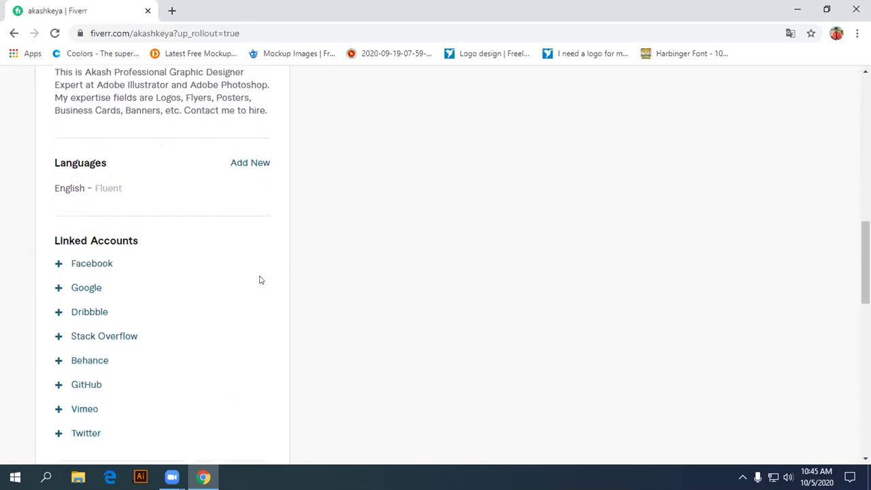
pyautogui.scroll(-1, 322, 244)
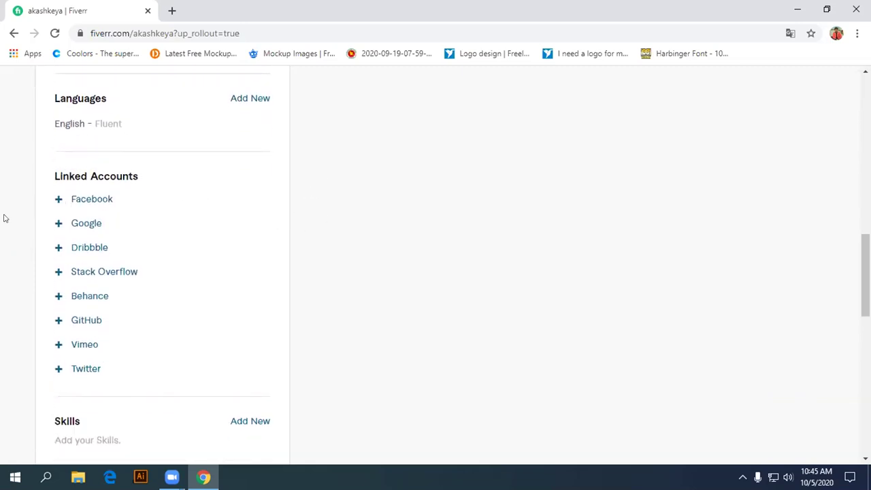
pyautogui.scroll(1, 269, 138)
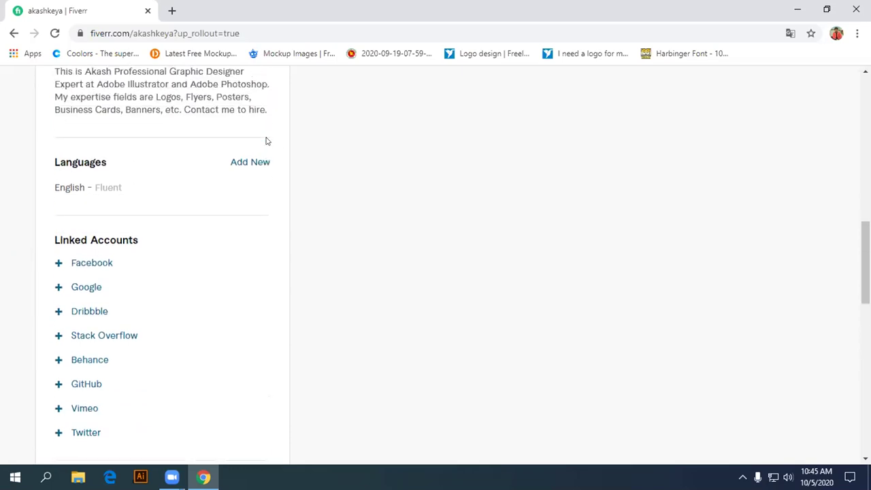
# Step: Start a new language entry and pick Bengali from the suggestions
pyautogui.click(240, 163)
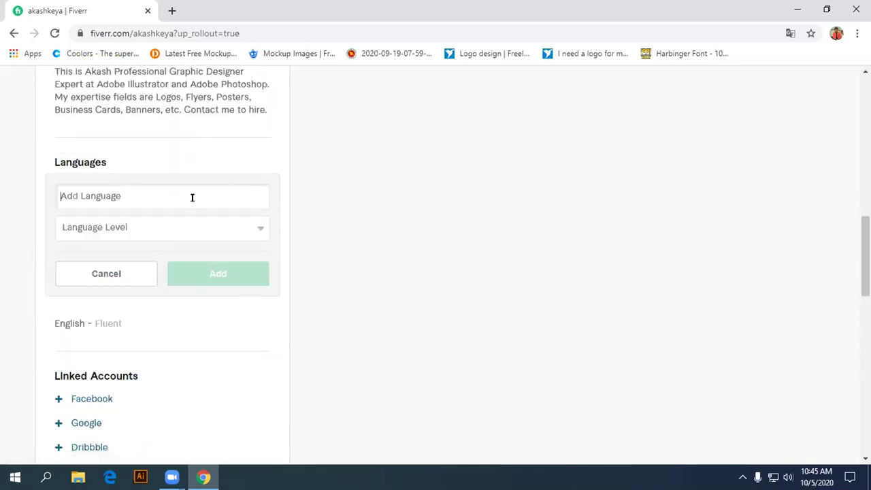
pyautogui.write('Ba')
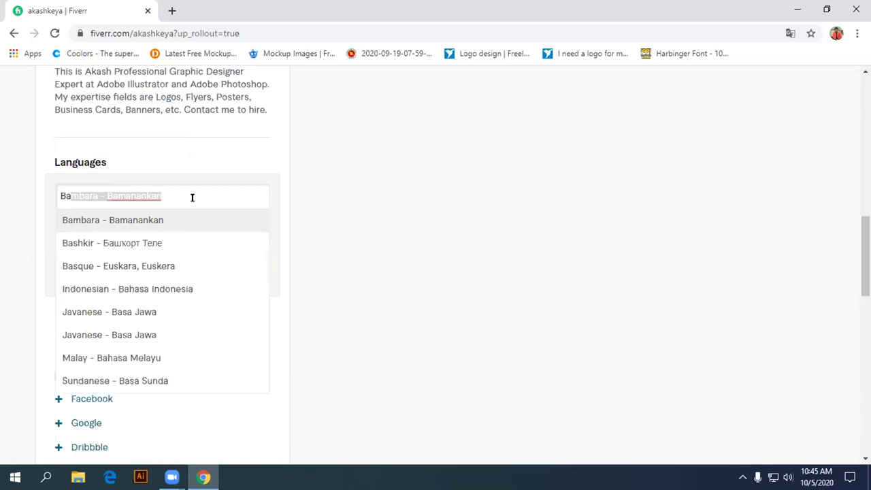
pyautogui.write('ngla')
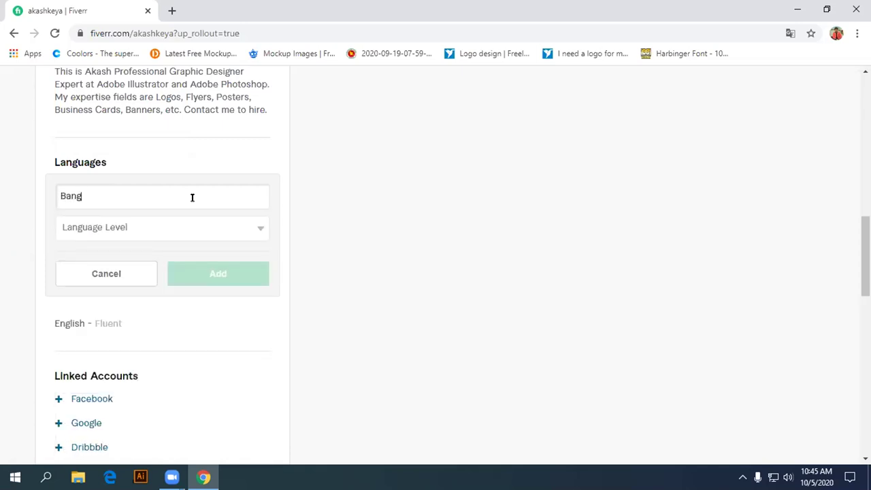
pyautogui.press('BackSpace')
pyautogui.press('BackSpace')
pyautogui.write('en')
pyautogui.press('BackSpace')
pyautogui.press('BackSpace')
pyautogui.press('BackSpace')
pyautogui.press('BackSpace')
pyautogui.press('BackSpace')
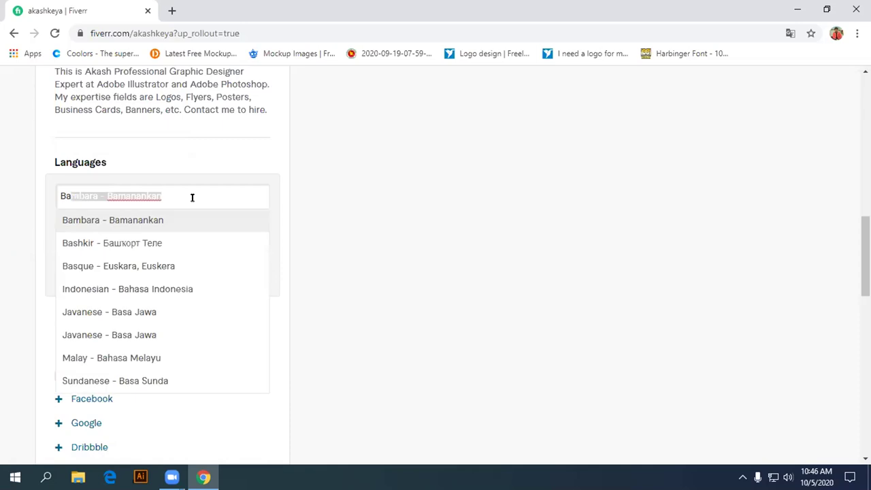
pyautogui.write('e')
pyautogui.write('n')
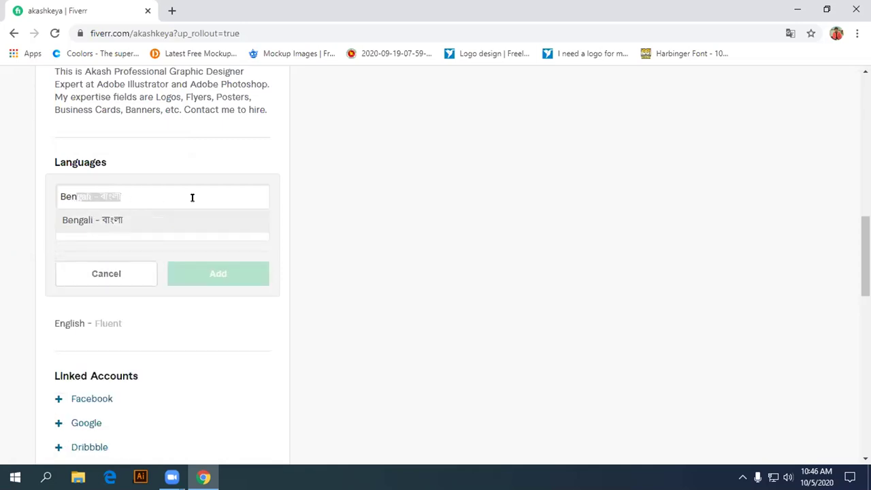
pyautogui.write('gu')
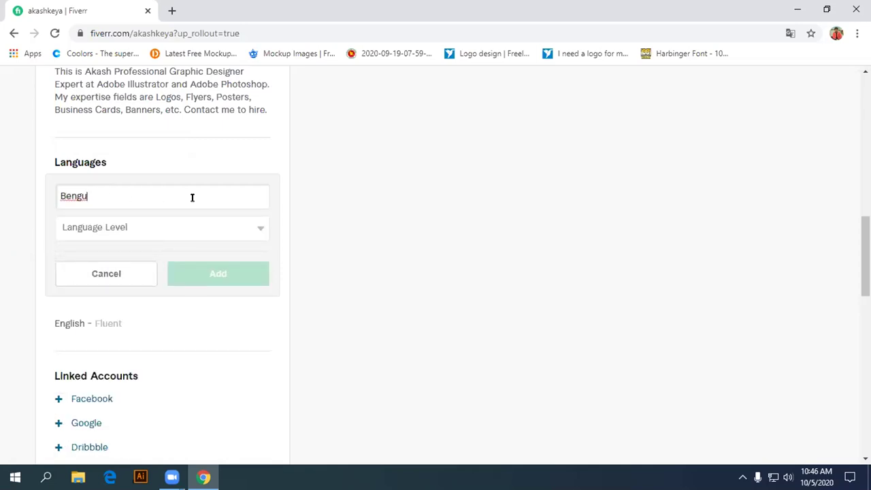
pyautogui.write('l')
pyautogui.press('BackSpace')
pyautogui.press('BackSpace')
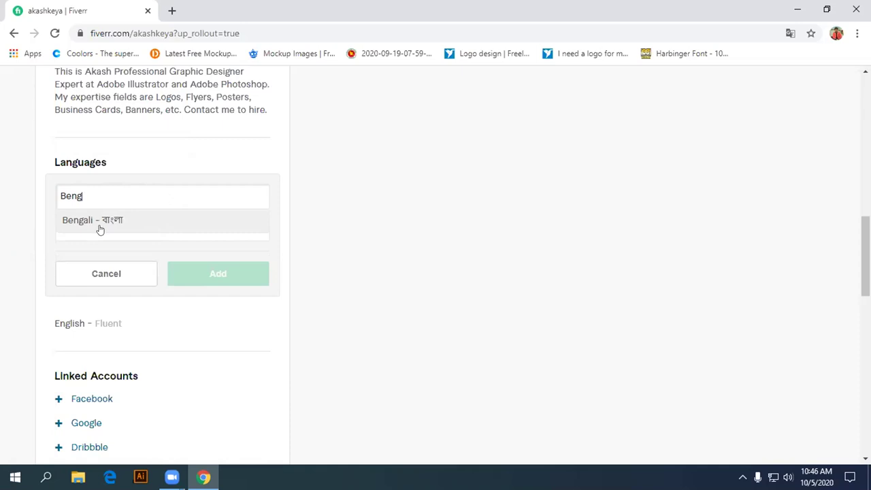
pyautogui.click(100, 227)
# Step: Set Bengali's level to Native/Bilingual and add it beneath English
pyautogui.click(168, 229)
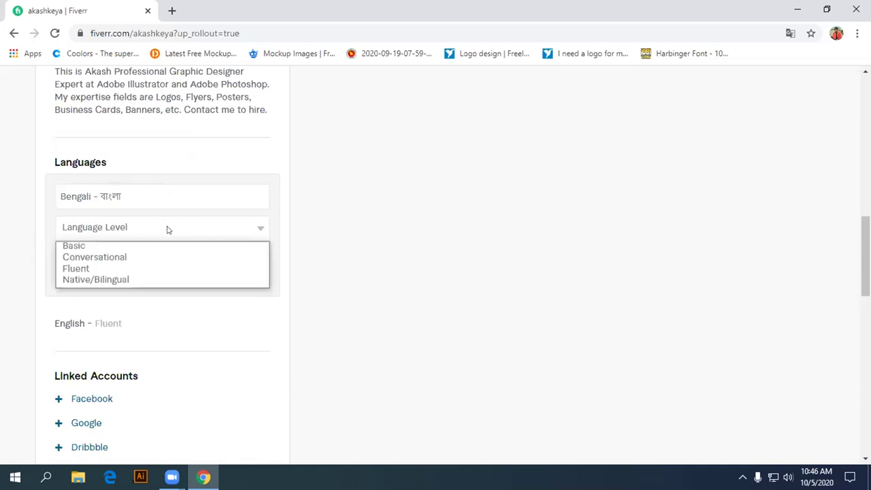
pyautogui.click(99, 280)
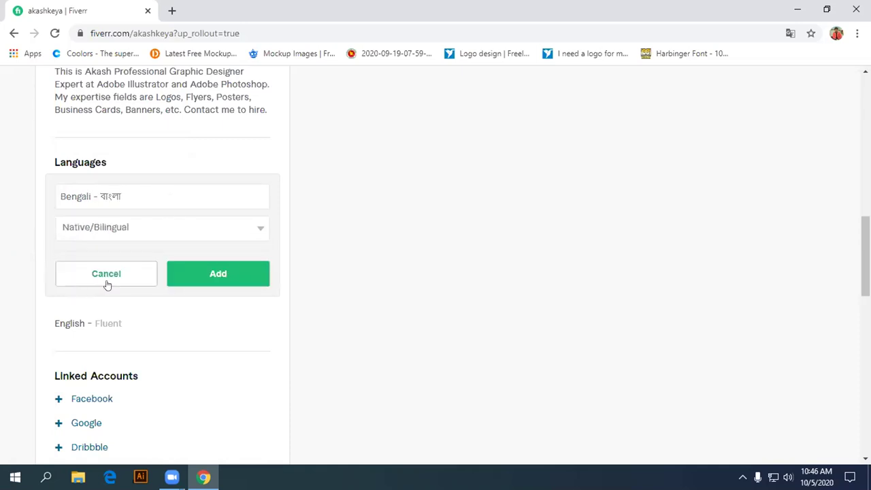
pyautogui.click(209, 281)
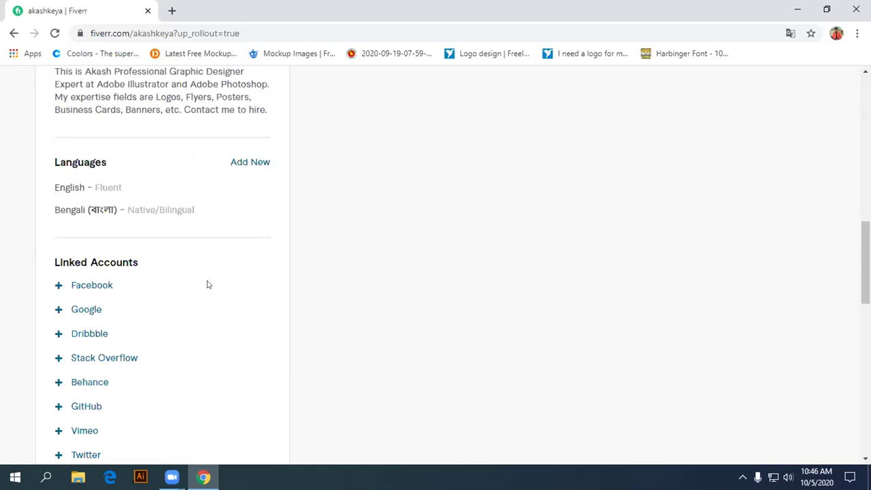
pyautogui.scroll(-3, 208, 285)
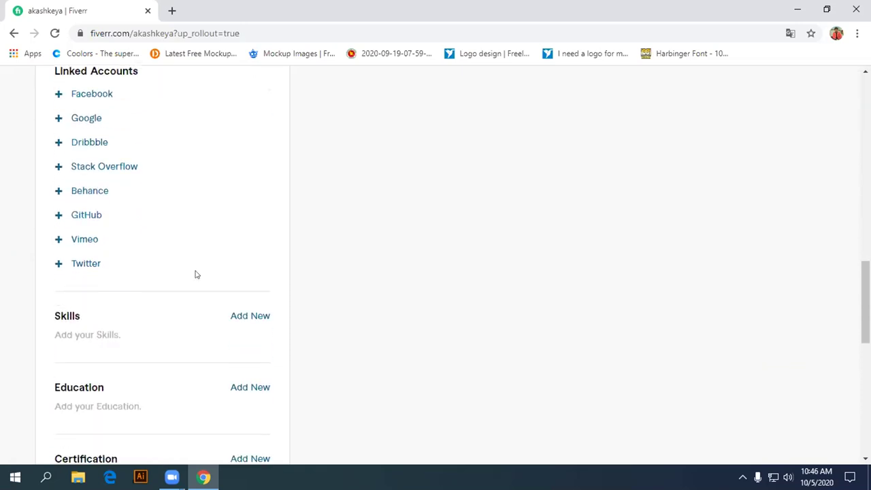
pyautogui.scroll(2, 195, 274)
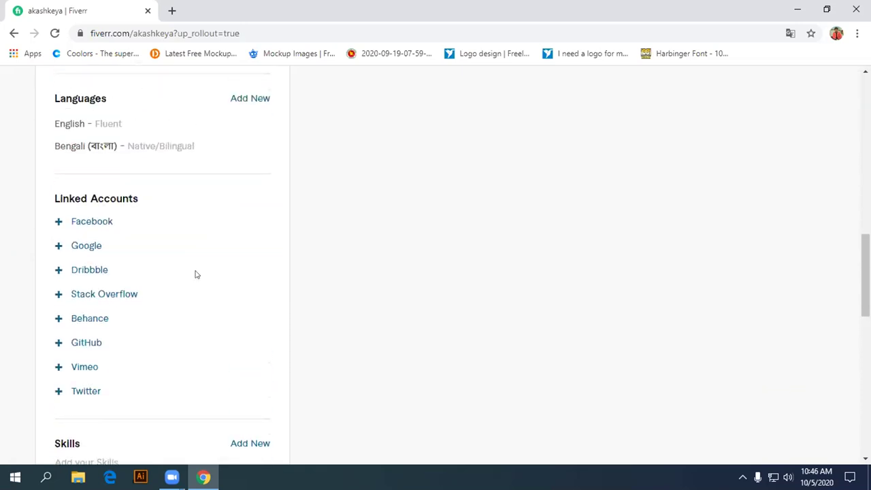
# Step: Link a Facebook account under Linked Accounts, approving access in the Facebook popup
pyautogui.click(60, 224)
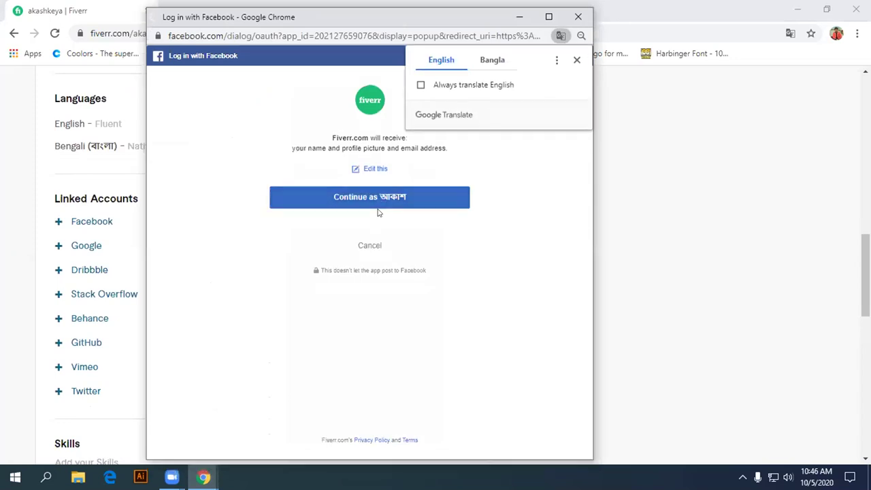
pyautogui.click(374, 198)
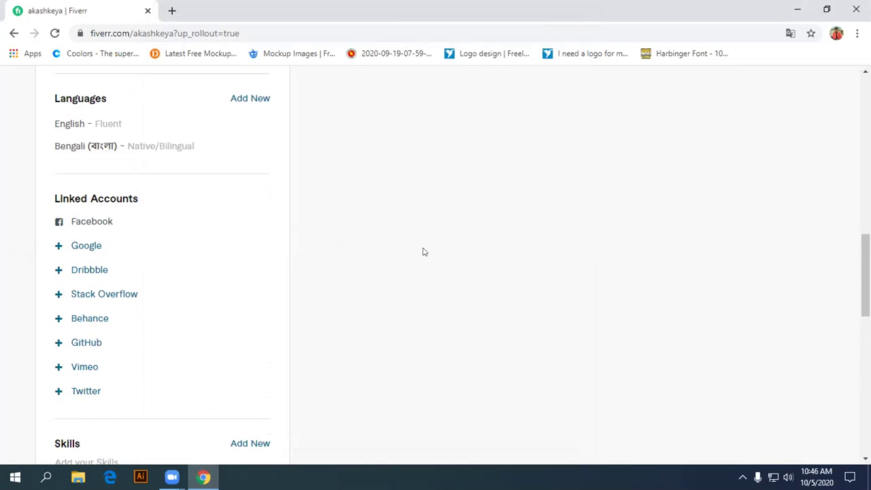
pyautogui.scroll(-3, 423, 252)
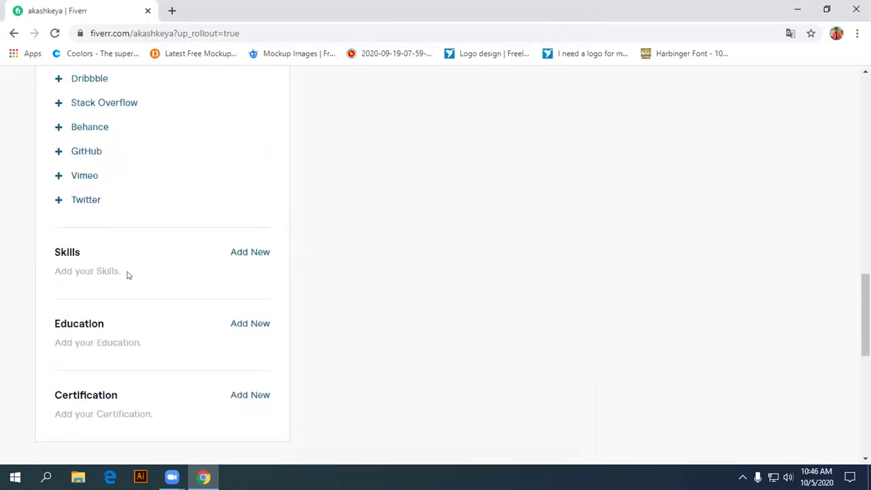
pyautogui.scroll(-1, 128, 275)
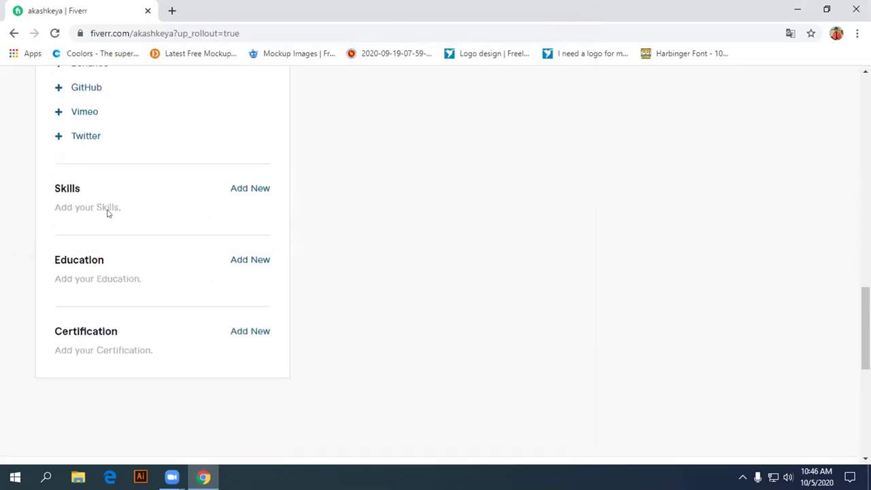
# Step: Add Adobe Illustrator as a new skill with Expert experience level
pyautogui.click(245, 190)
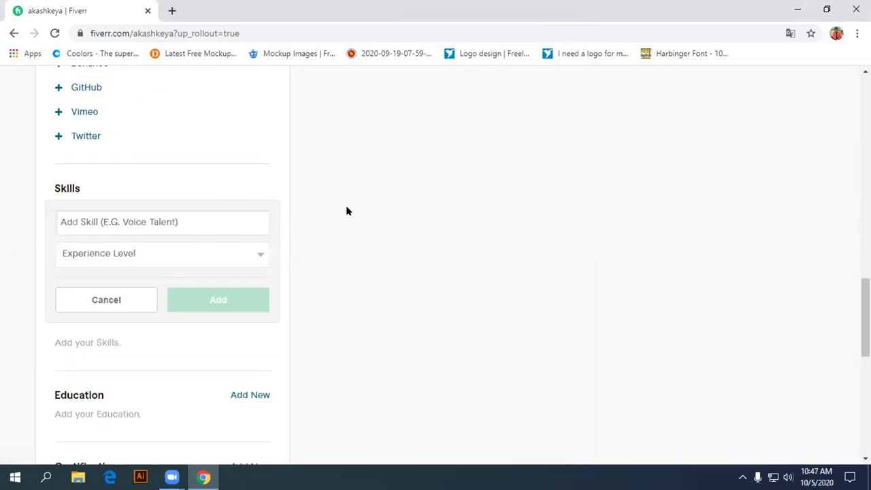
pyautogui.write('Ado')
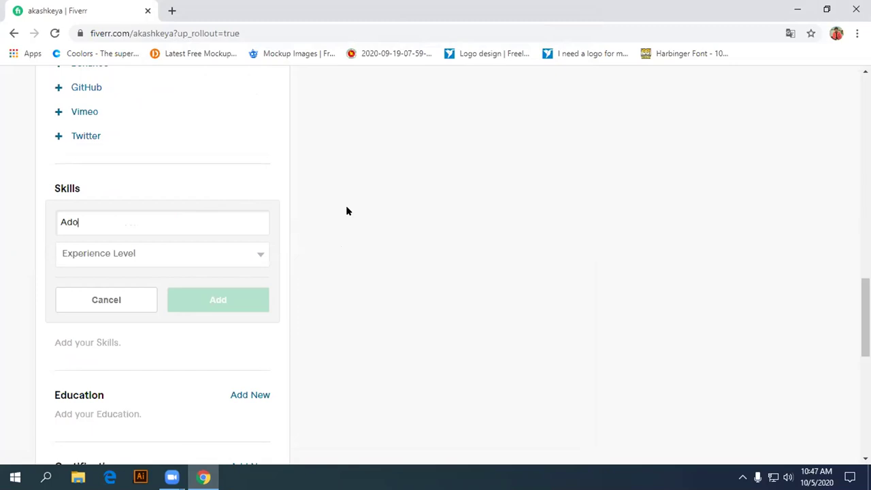
pyautogui.write('b')
pyautogui.press('BackSpace')
pyautogui.press('BackSpace')
pyautogui.press('BackSpace')
pyautogui.press('BackSpace')
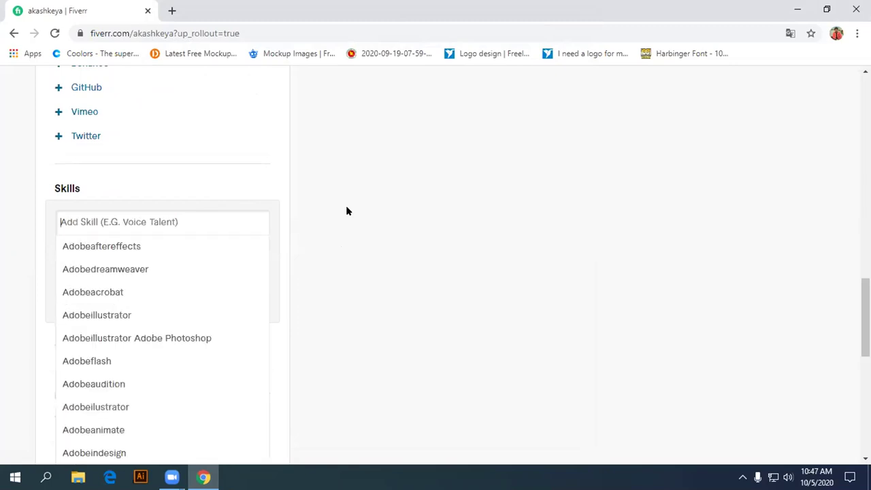
pyautogui.write('I')
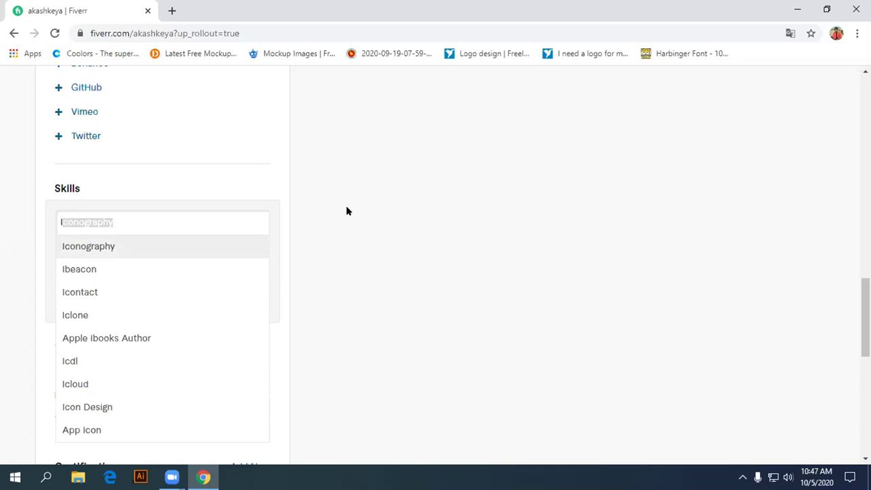
pyautogui.write('l')
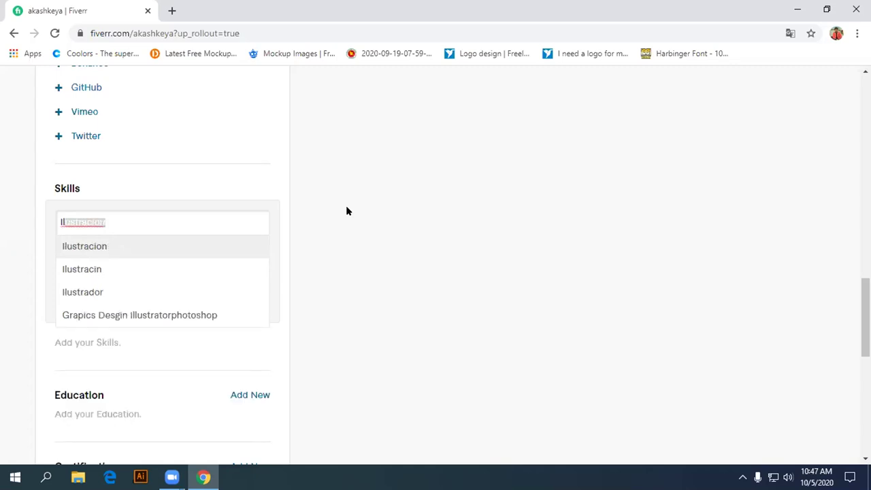
pyautogui.write('lus')
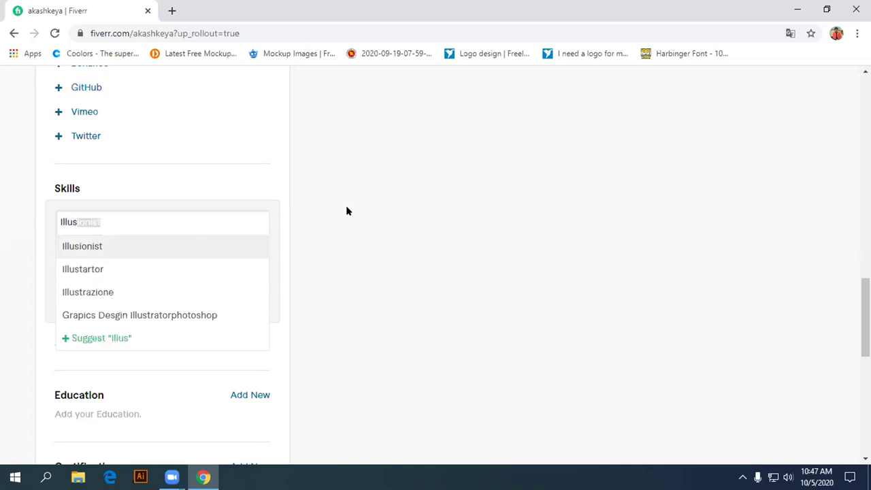
pyautogui.click(84, 269)
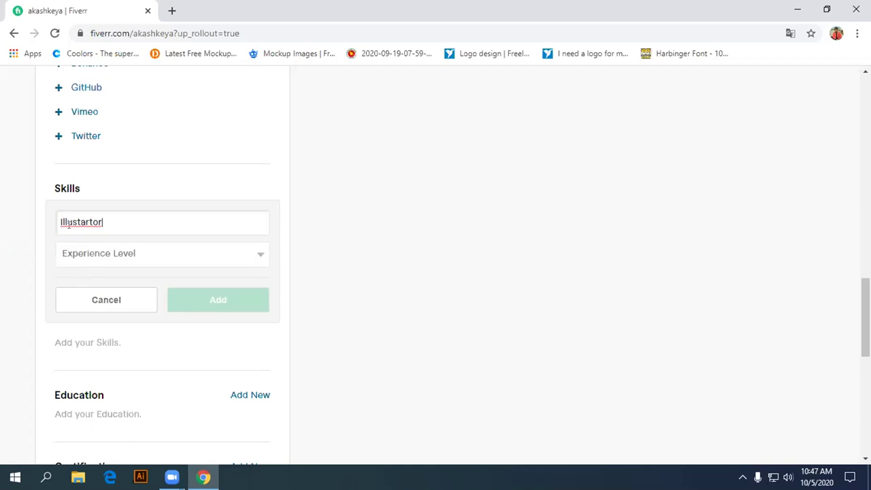
pyautogui.moveTo(105, 222); pyautogui.dragTo(0, 228)
pyautogui.write('Adobe')
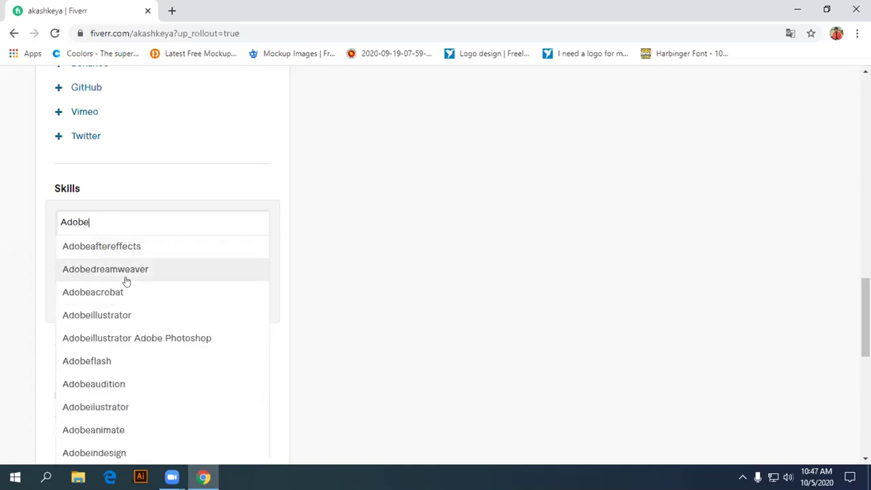
pyautogui.scroll(-1, 150, 291)
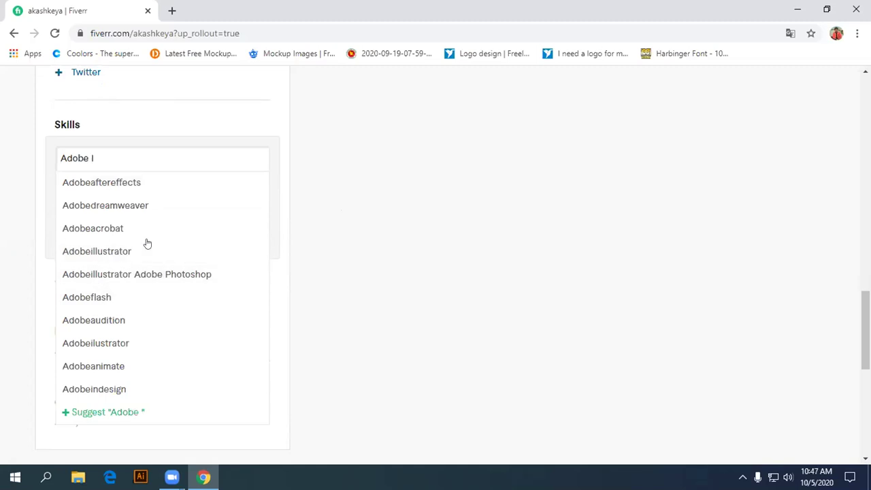
pyautogui.write('Il')
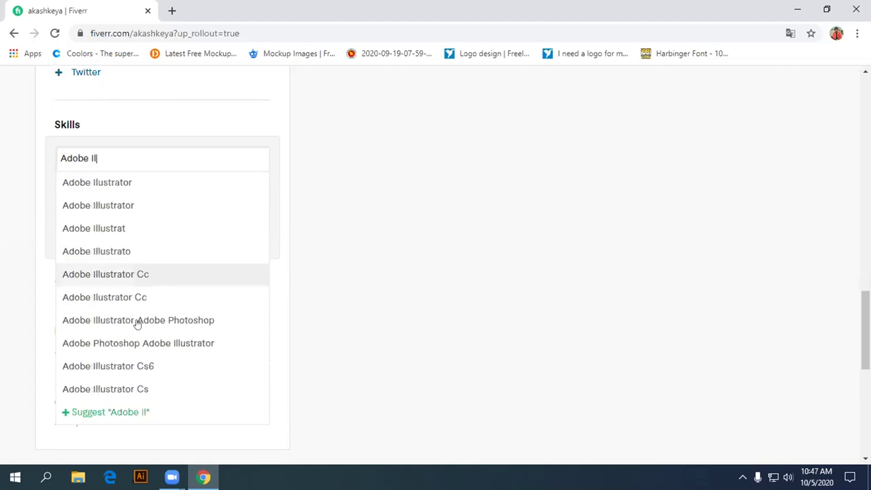
pyautogui.click(108, 212)
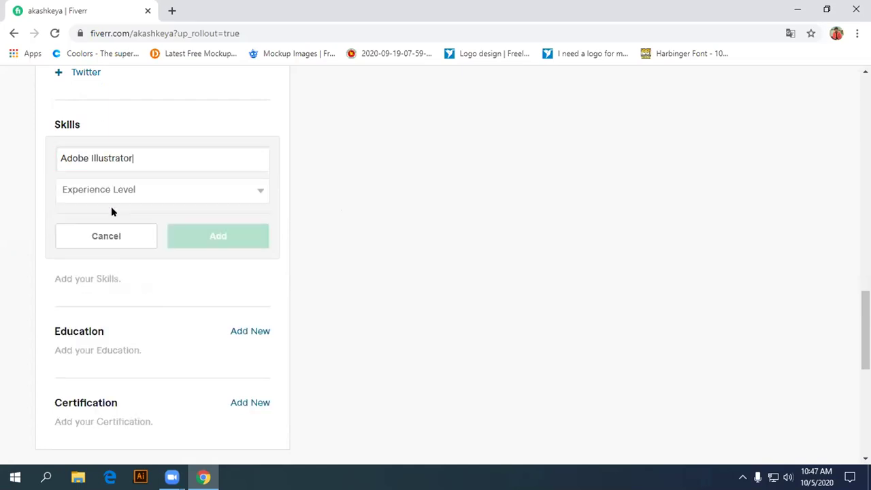
pyautogui.click(155, 188)
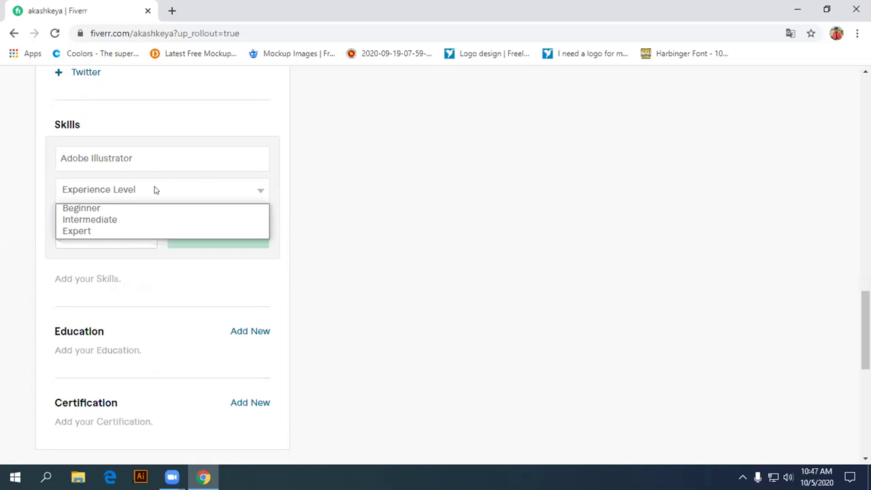
pyautogui.click(152, 232)
pyautogui.click(201, 238)
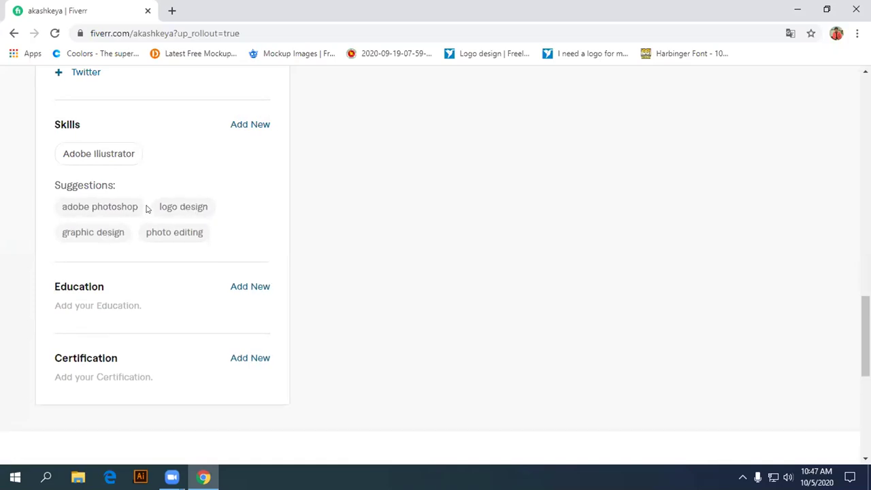
# Step: Add the suggested Adobe Photoshop and Logo Design skills, both at Expert level
pyautogui.click(90, 210)
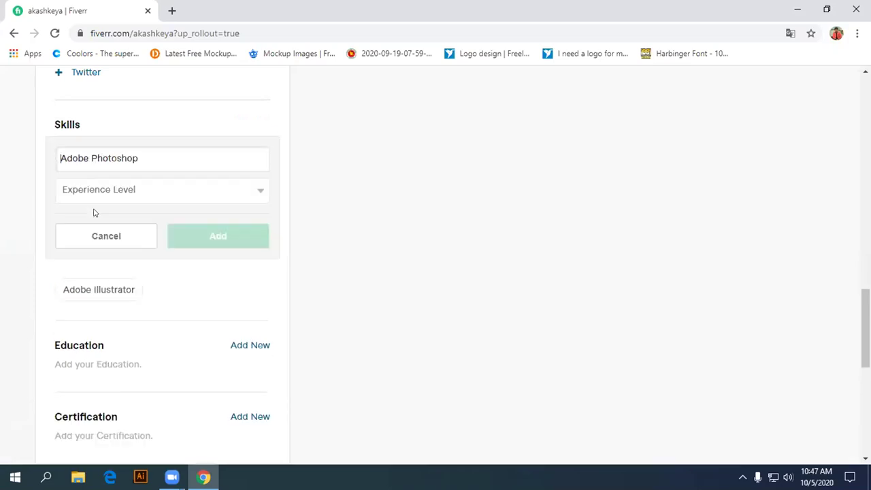
pyautogui.click(159, 194)
pyautogui.click(177, 232)
pyautogui.click(202, 238)
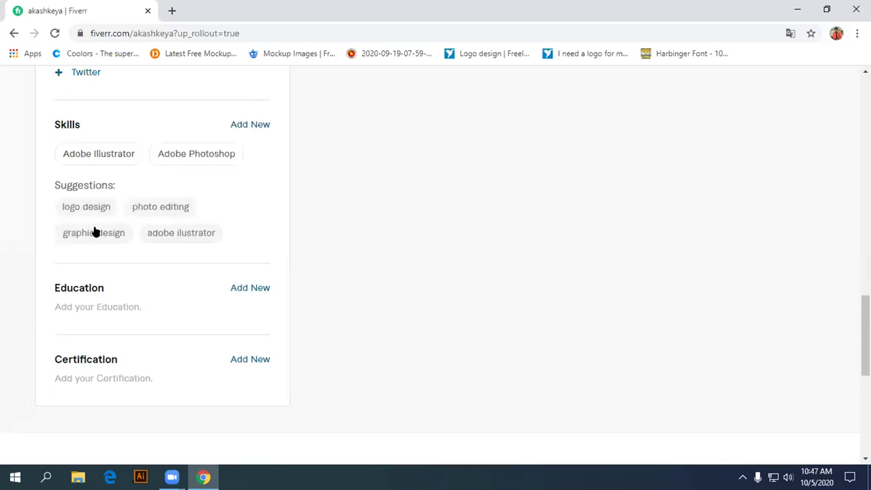
pyautogui.click(86, 208)
pyautogui.click(169, 194)
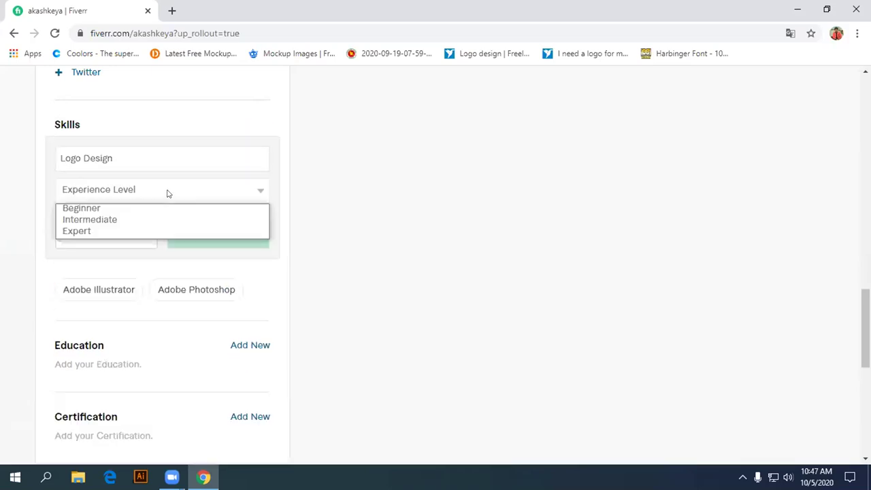
pyautogui.click(170, 231)
pyautogui.click(208, 238)
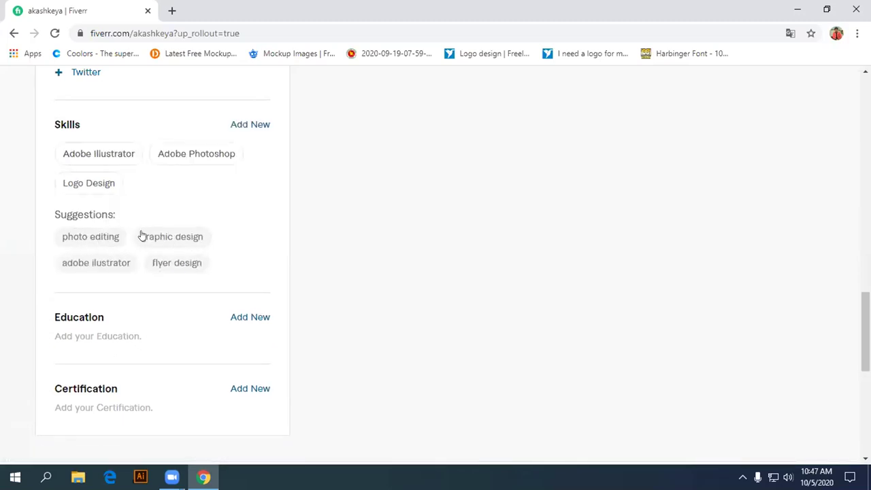
# Step: Add Flyer Design, Graphic Design and Photo Editing skills, each at Expert level
pyautogui.click(188, 263)
pyautogui.click(119, 193)
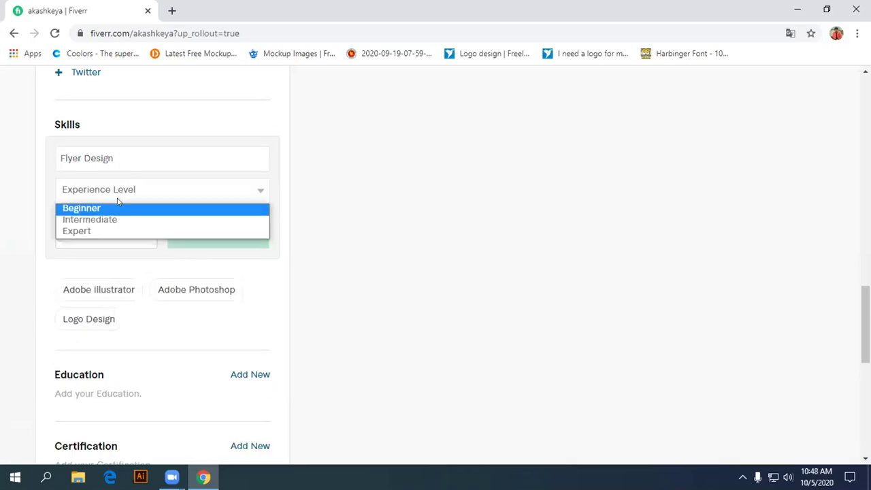
pyautogui.click(111, 232)
pyautogui.click(205, 238)
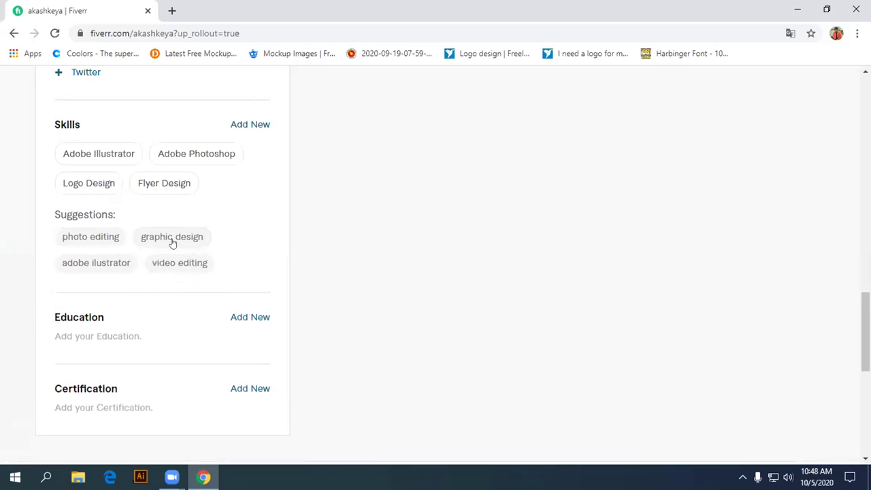
pyautogui.click(173, 243)
pyautogui.click(131, 191)
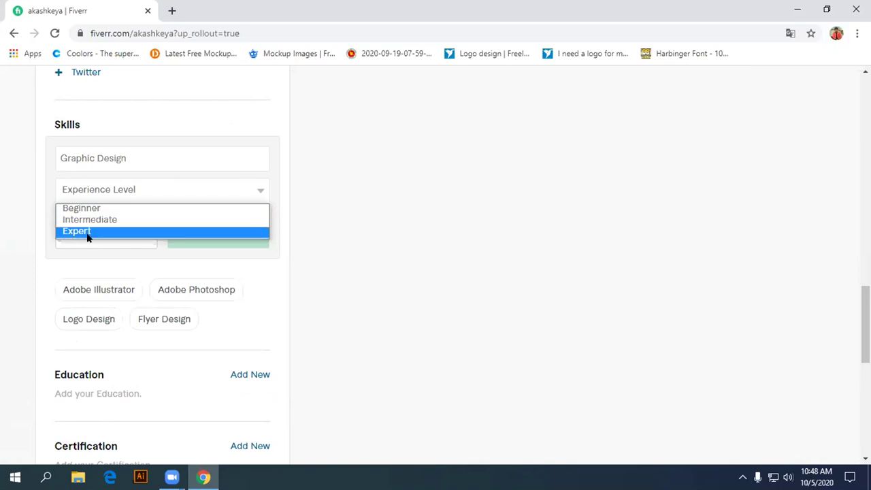
pyautogui.click(179, 235)
pyautogui.click(177, 242)
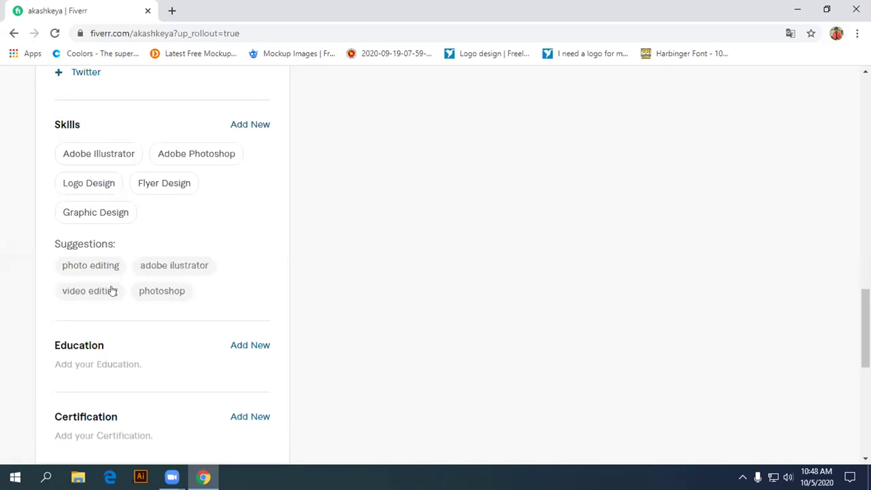
pyautogui.click(94, 267)
pyautogui.click(155, 189)
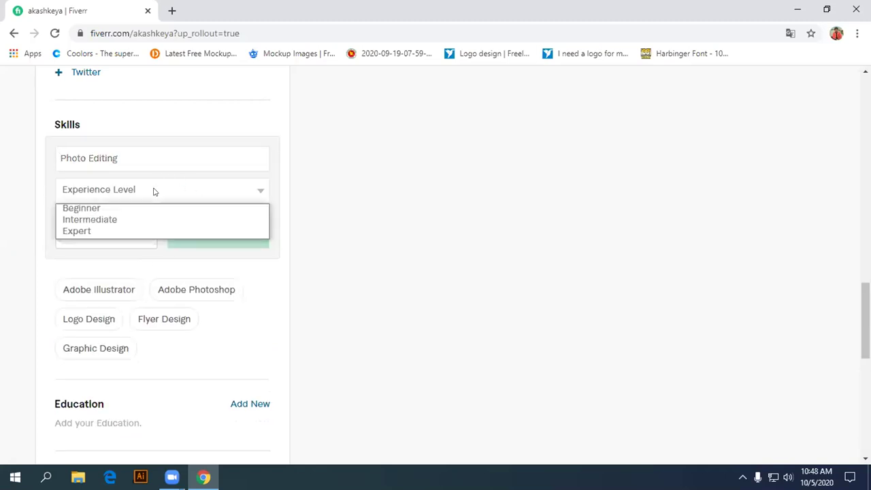
pyautogui.click(83, 232)
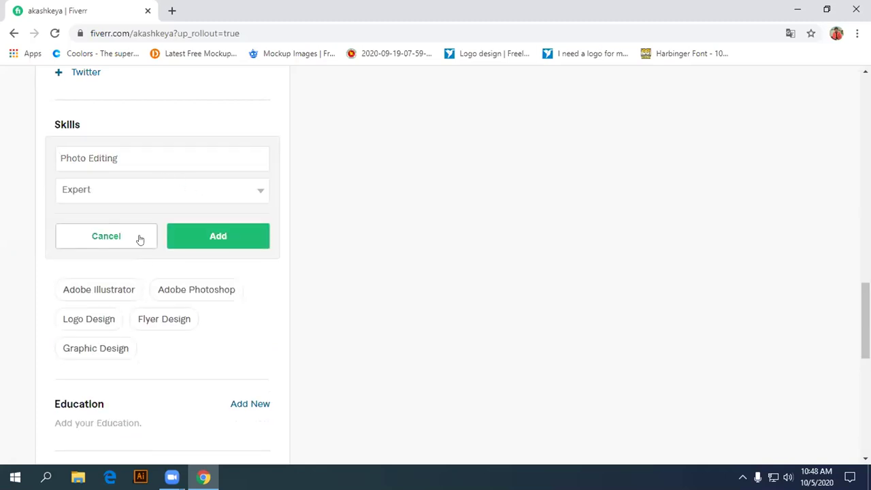
pyautogui.click(209, 237)
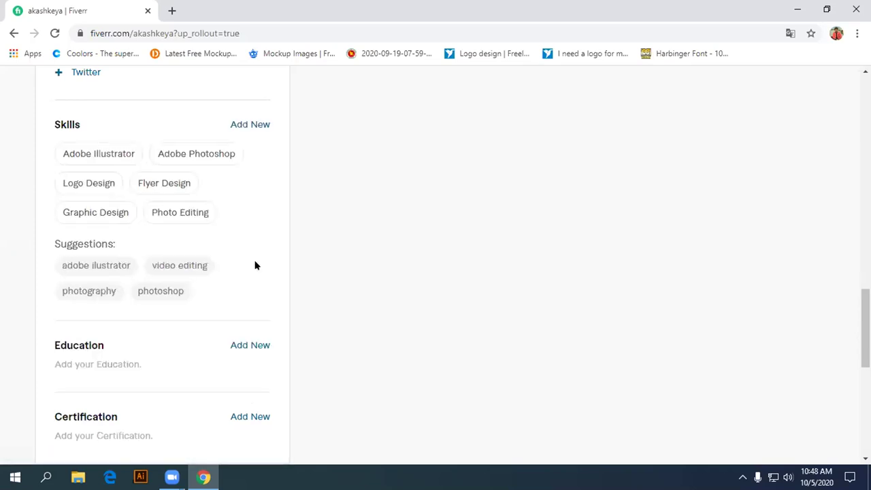
pyautogui.scroll(-1, 290, 273)
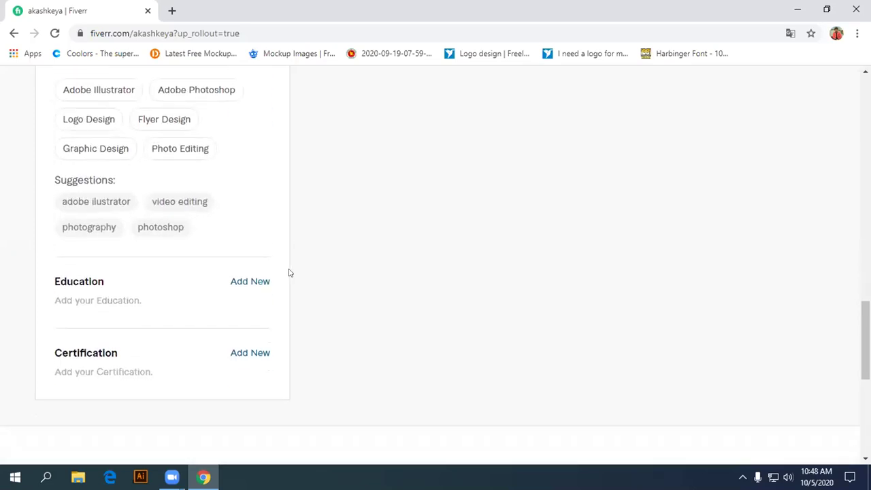
# Step: Start a new education entry with country Bangladesh and Varendra University
pyautogui.scroll(1, 300, 262)
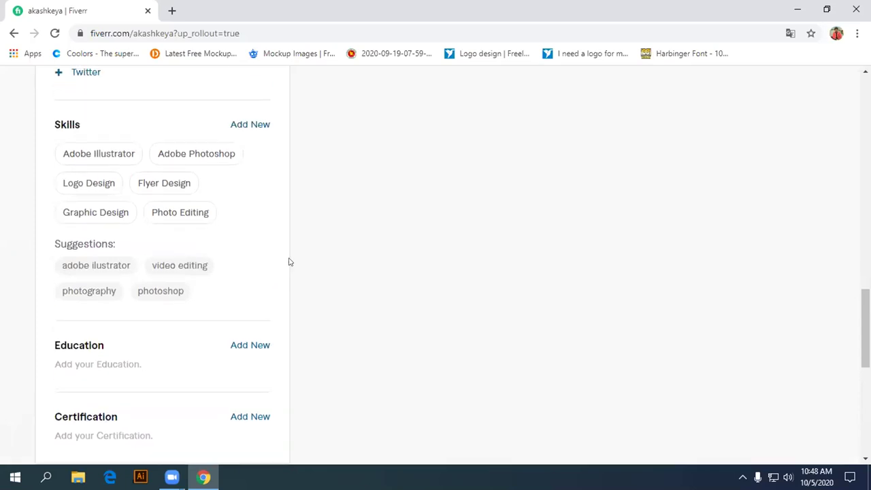
pyautogui.scroll(1, 288, 270)
pyautogui.scroll(-1, 288, 271)
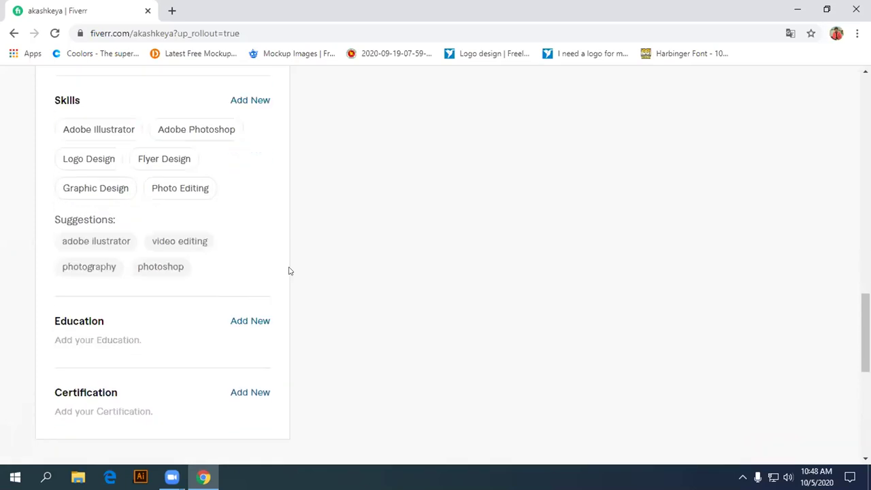
pyautogui.scroll(-1, 289, 271)
pyautogui.scroll(-2, 289, 271)
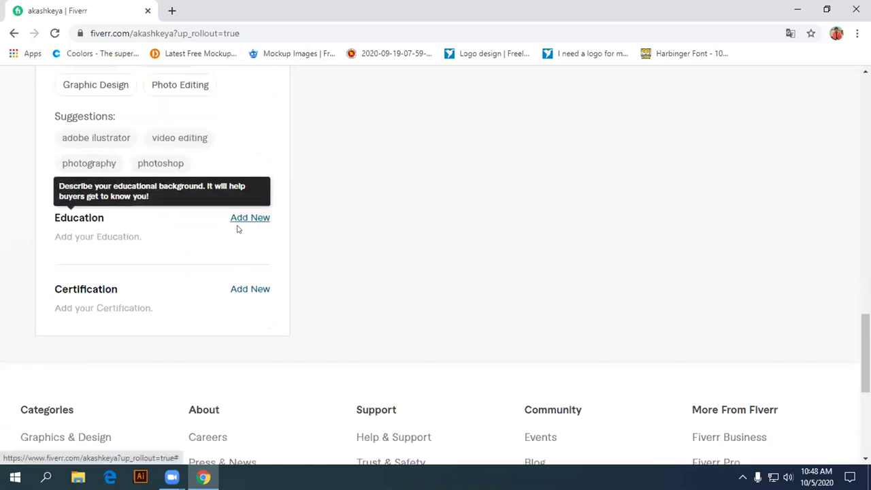
pyautogui.click(245, 219)
pyautogui.click(220, 261)
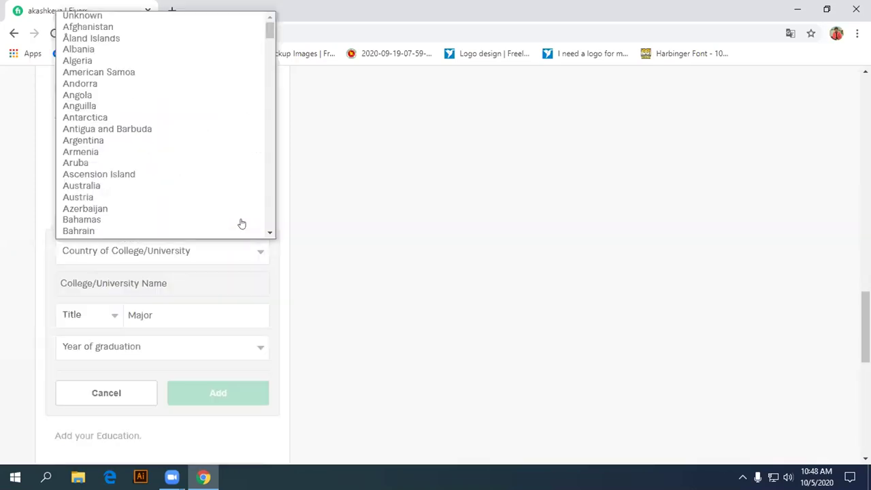
pyautogui.press('pagedown')
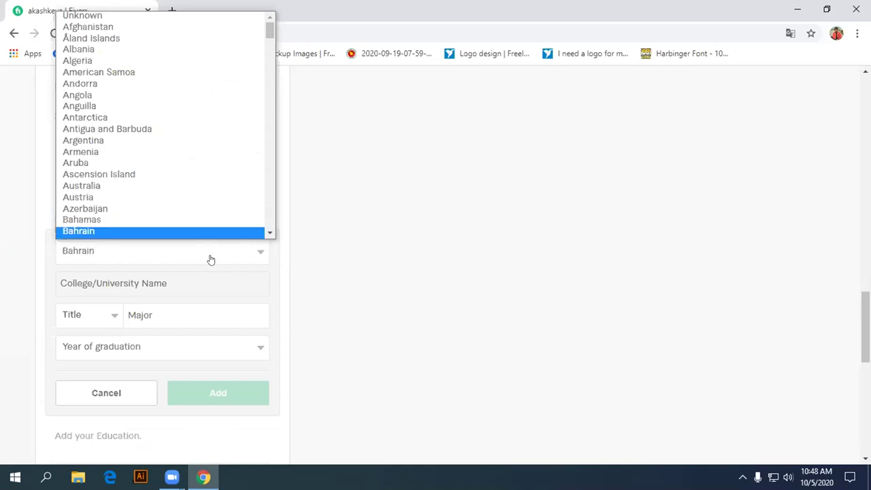
pyautogui.press('Down')
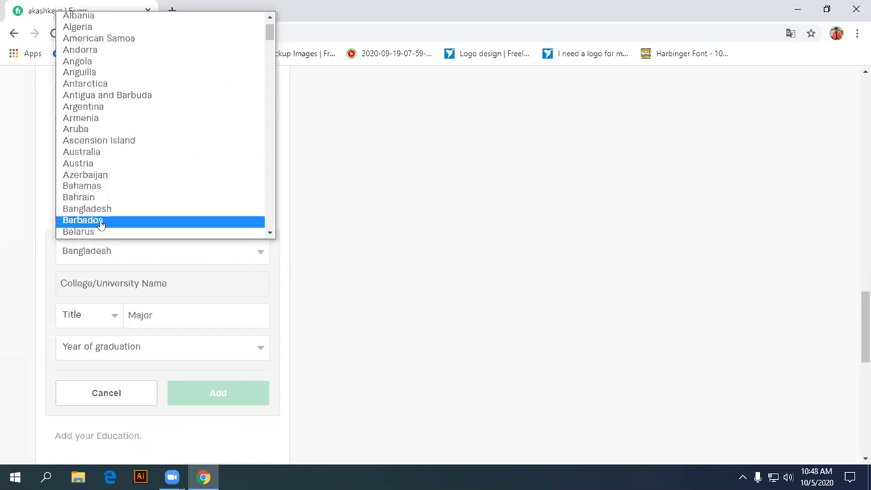
pyautogui.press('Tab')
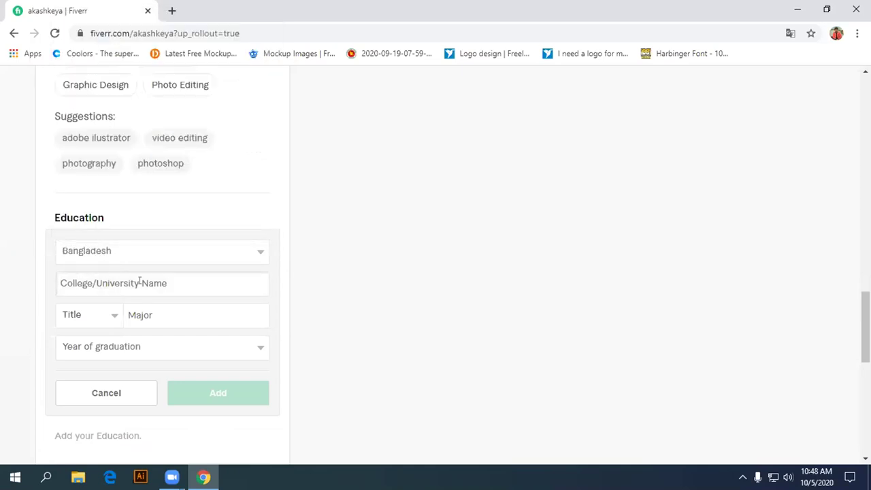
pyautogui.write('Varendra')
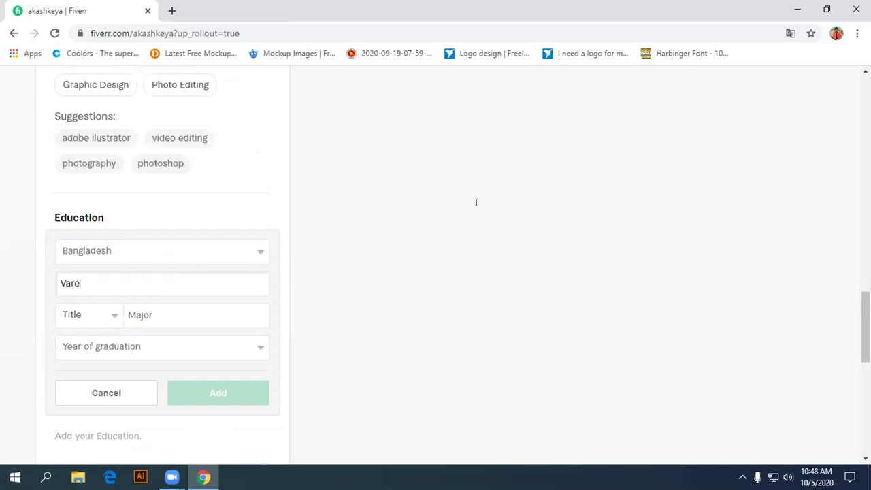
pyautogui.click(175, 309)
# Step: Set the degree title to B.Sc. and the major to Computer Science And Engineering
pyautogui.click(98, 318)
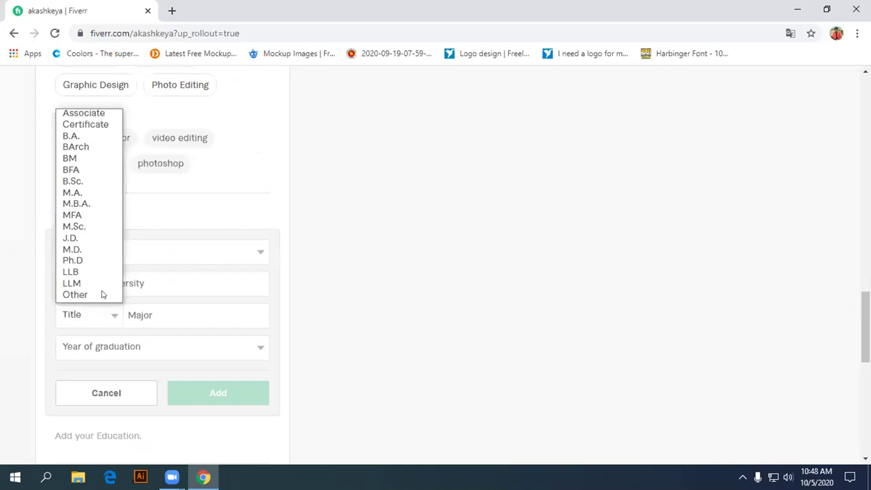
pyautogui.press('Up')
pyautogui.press('Up')
pyautogui.press('Up')
pyautogui.press('Up')
pyautogui.press('Up')
pyautogui.press('Up')
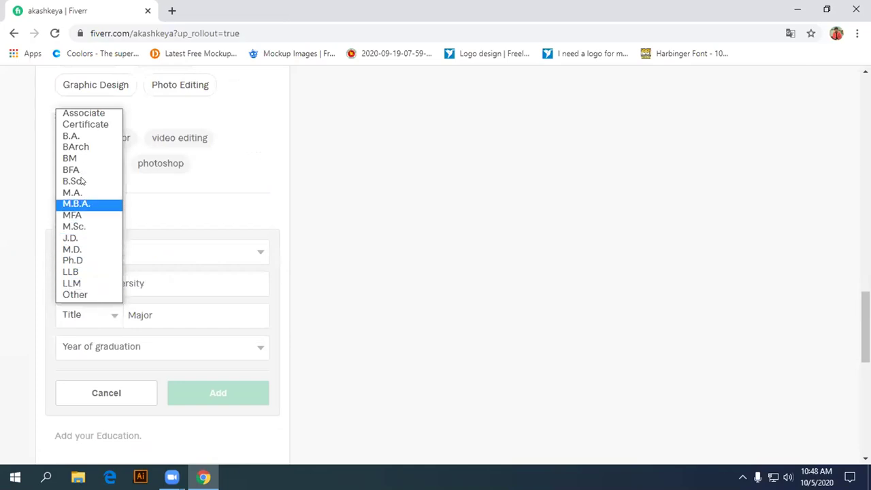
pyautogui.press('Down')
pyautogui.press('Down')
pyautogui.press('Return')
pyautogui.click(171, 305)
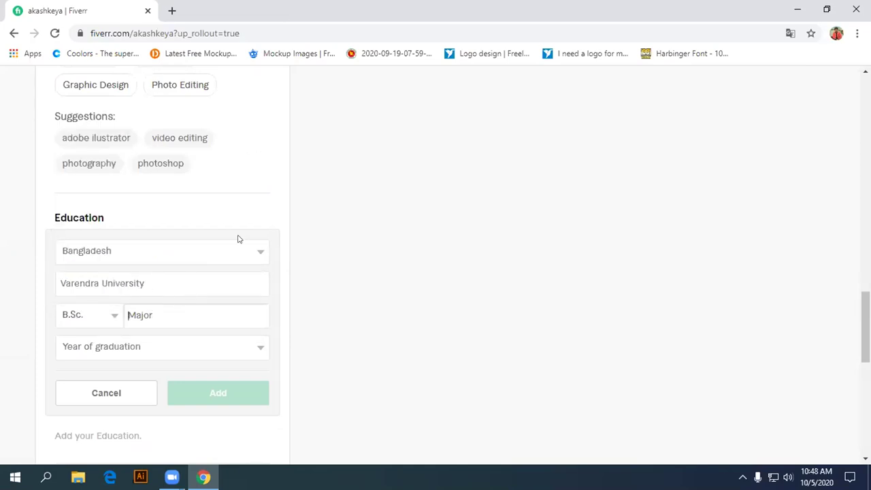
pyautogui.write('Comp')
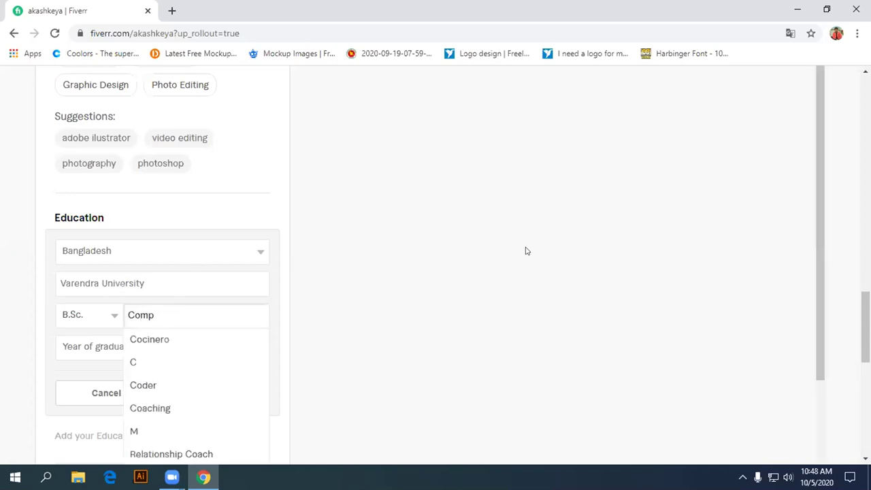
pyautogui.write('uter')
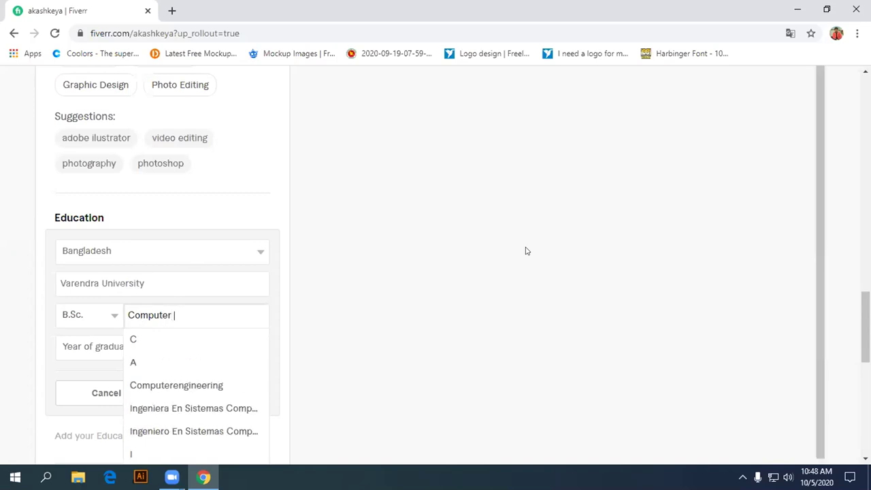
pyautogui.write(' Science Adn')
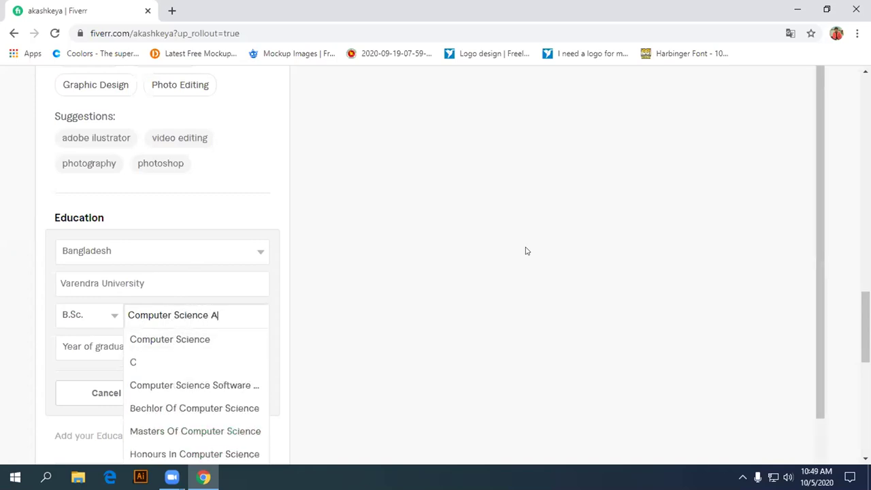
pyautogui.press('BackSpace')
pyautogui.press('BackSpace')
pyautogui.write('nd')
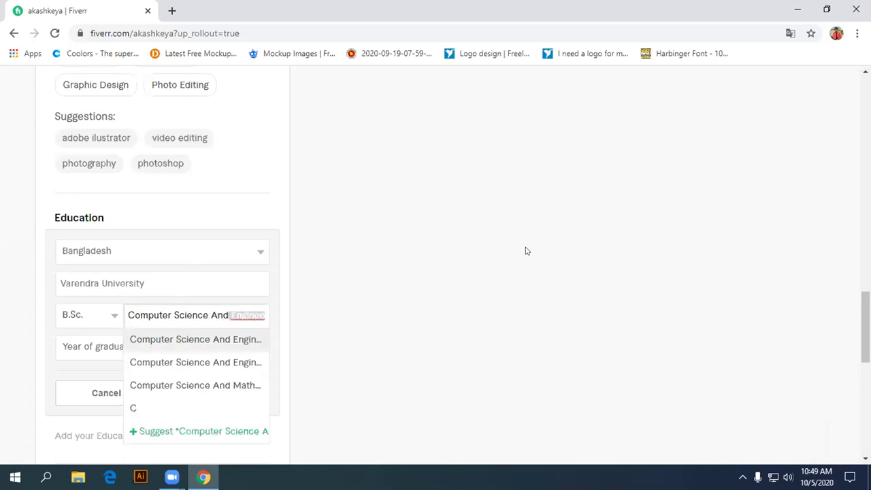
pyautogui.press('Return')
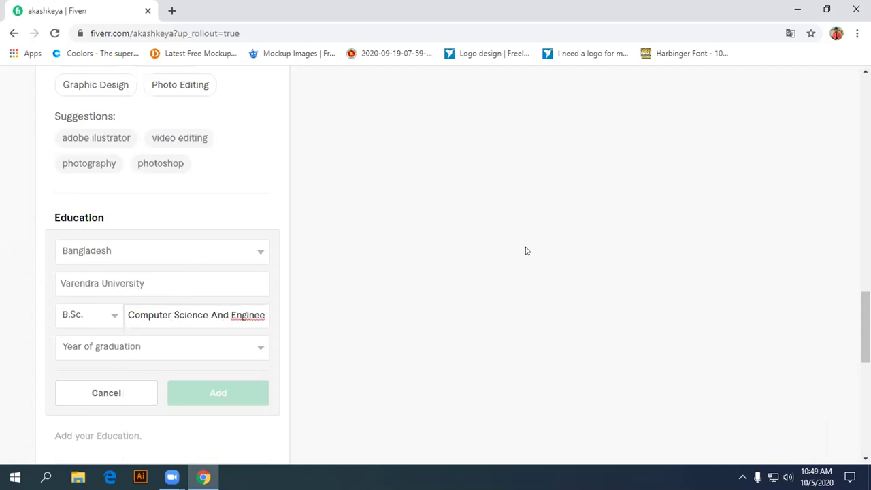
pyautogui.click(263, 315)
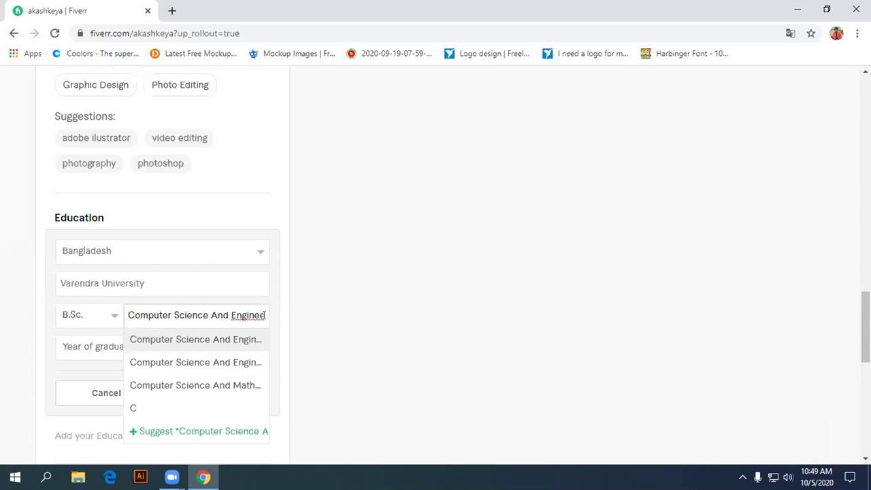
pyautogui.write('ring')
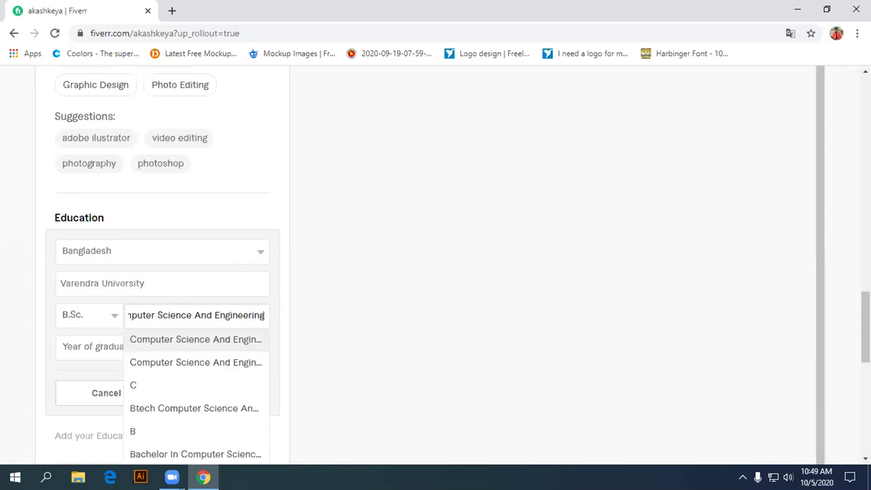
pyautogui.press('BackSpace')
pyautogui.press('BackSpace')
pyautogui.press('BackSpace')
pyautogui.press('BackSpace')
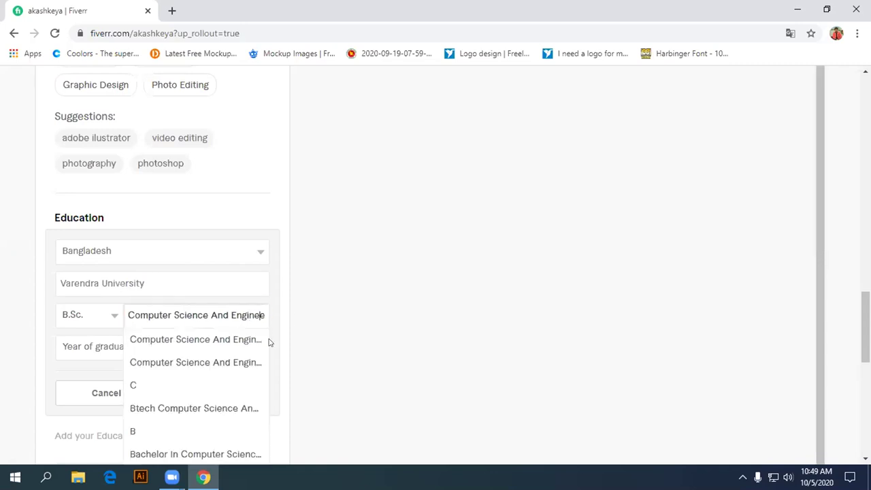
pyautogui.write('ring')
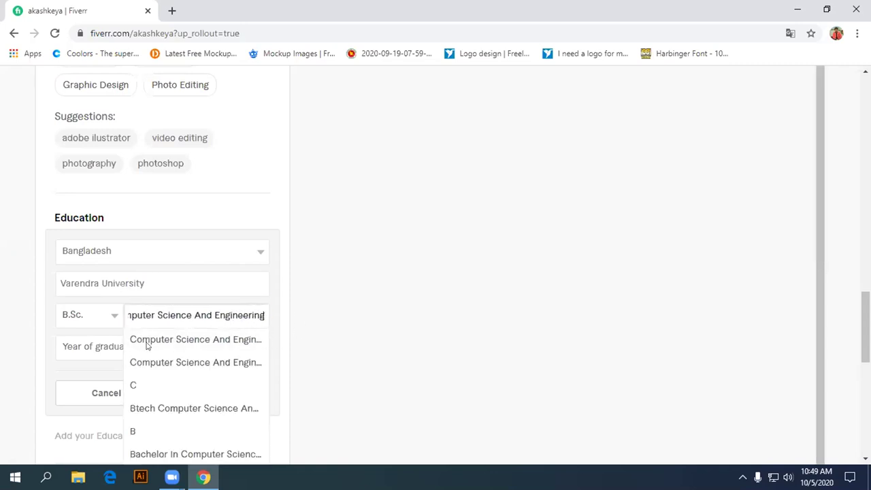
pyautogui.click(148, 345)
# Step: Choose graduation year 2020, confirm the full major, and add the education entry
pyautogui.click(158, 351)
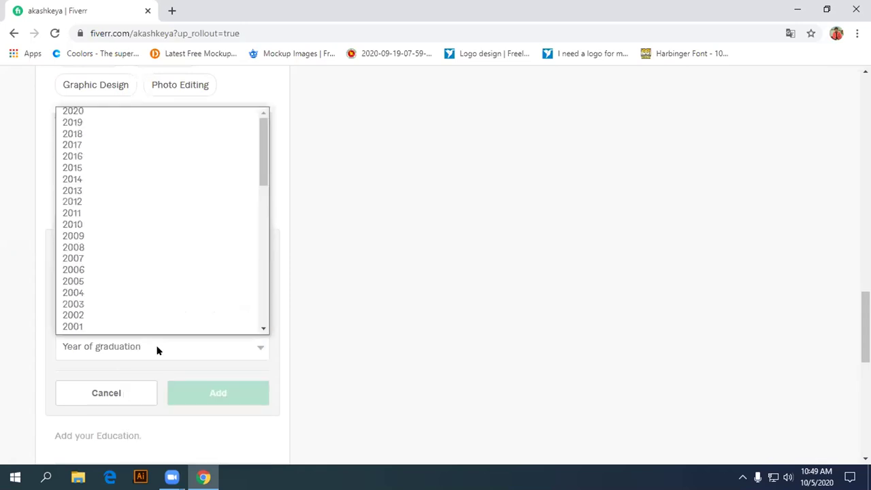
pyautogui.scroll(-1, 98, 248)
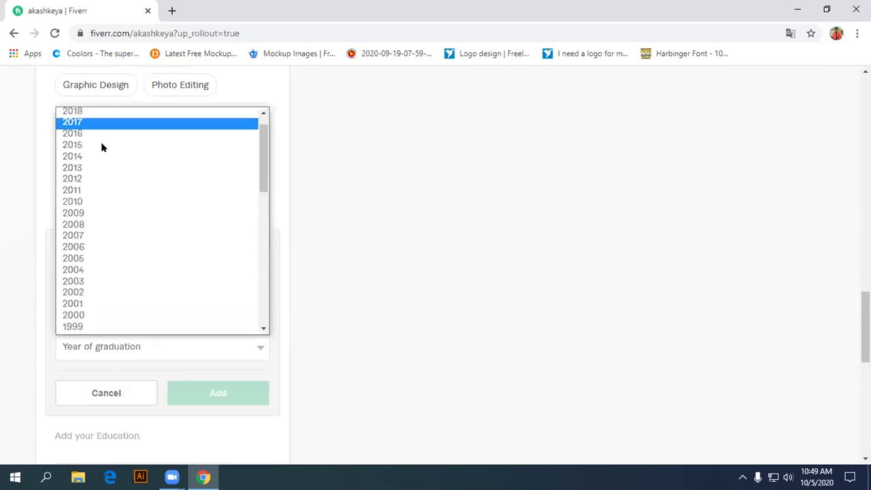
pyautogui.press('Up')
pyautogui.press('Up')
pyautogui.press('Up')
pyautogui.press('Return')
pyautogui.scroll(-1, 309, 313)
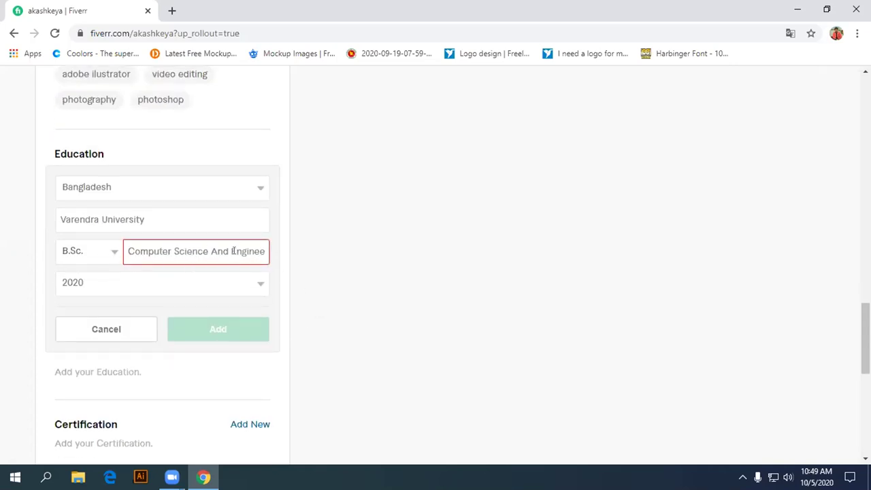
pyautogui.click(242, 254)
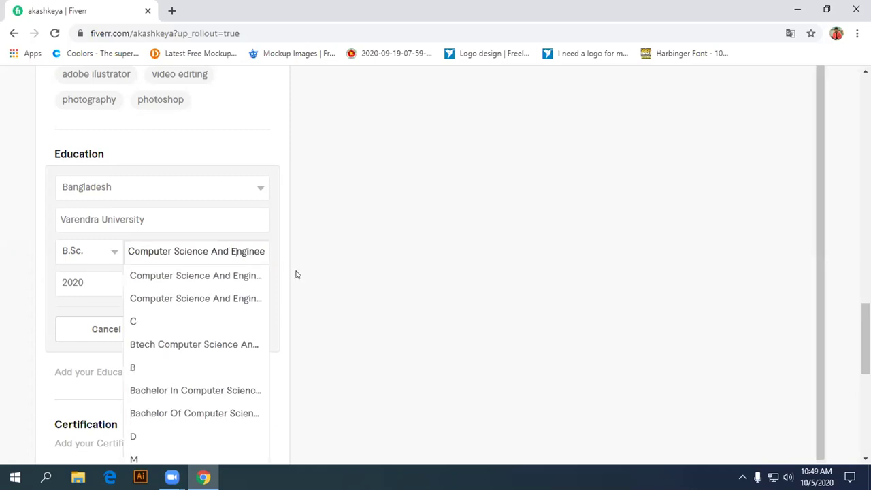
pyautogui.write('ring')
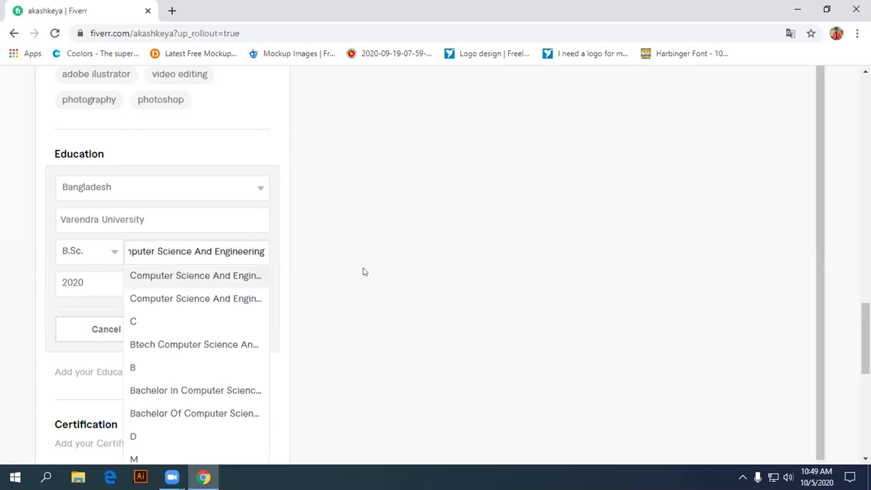
pyautogui.click(218, 300)
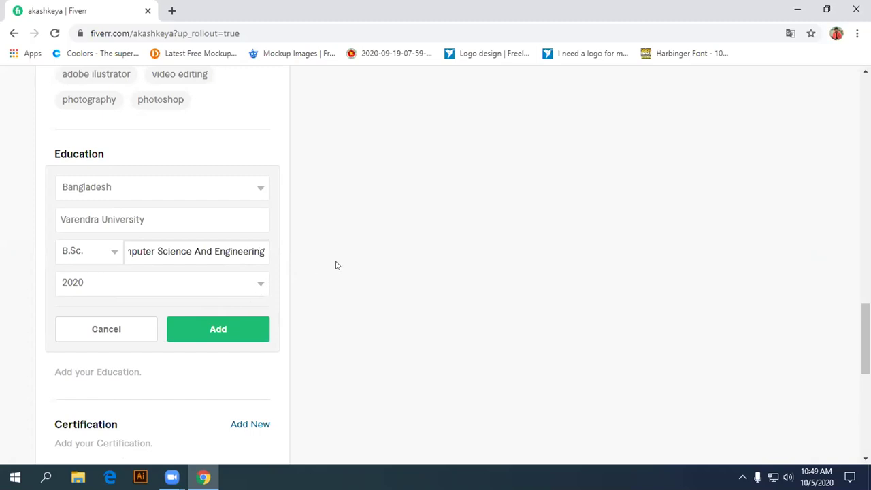
pyautogui.click(218, 329)
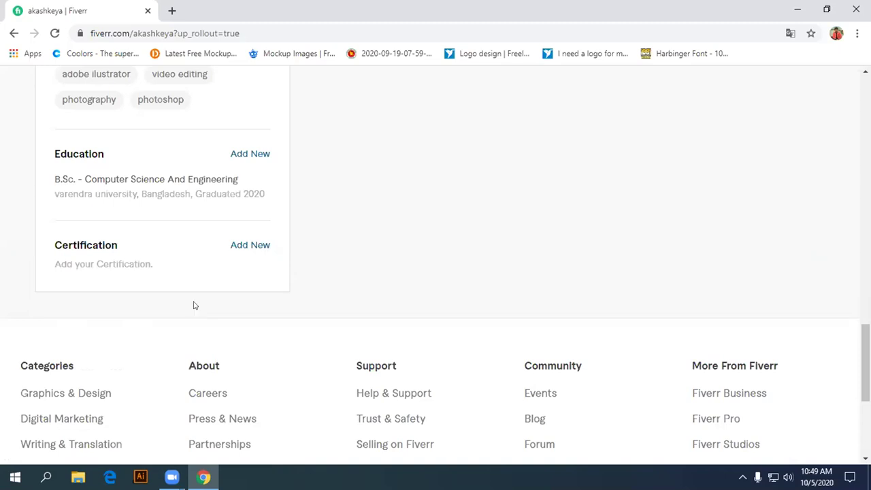
# Step: Start a new certification named 'Learning And Earning Development Program' certified from LEDP
pyautogui.moveTo(57, 255)
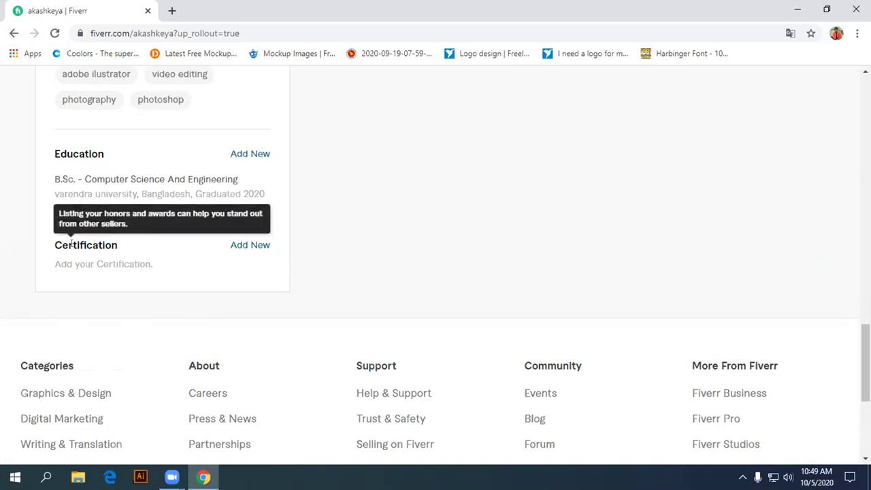
pyautogui.click(238, 250)
pyautogui.click(143, 277)
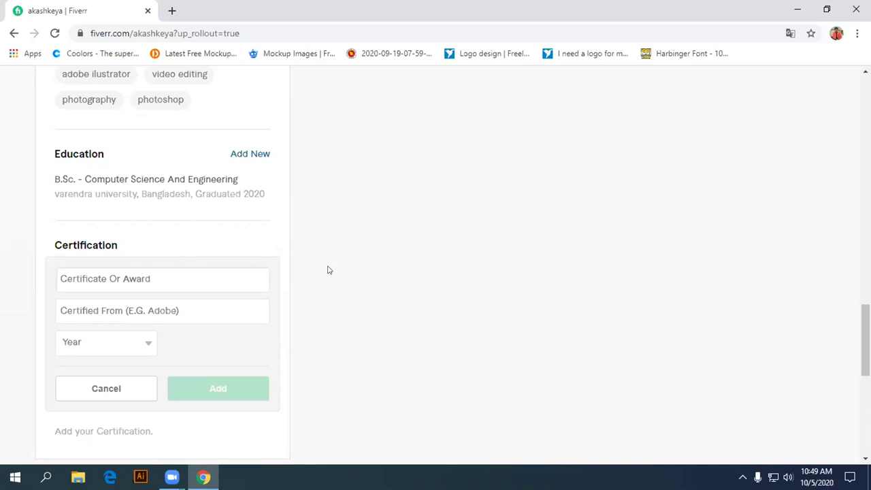
pyautogui.write('Lear')
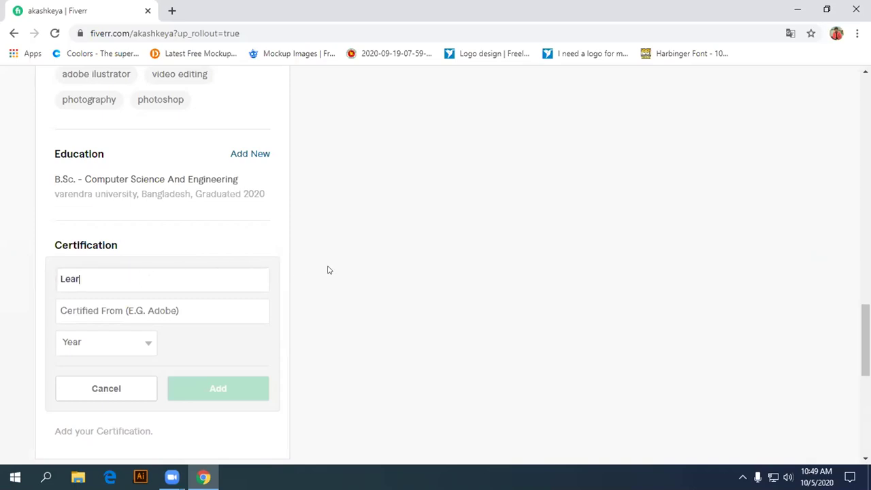
pyautogui.write('nign')
pyautogui.write('ng Andd')
pyautogui.write('E')
pyautogui.write('arn')
pyautogui.write('ing')
pyautogui.write(' Deve')
pyautogui.write('lopment ')
pyautogui.write('Pro')
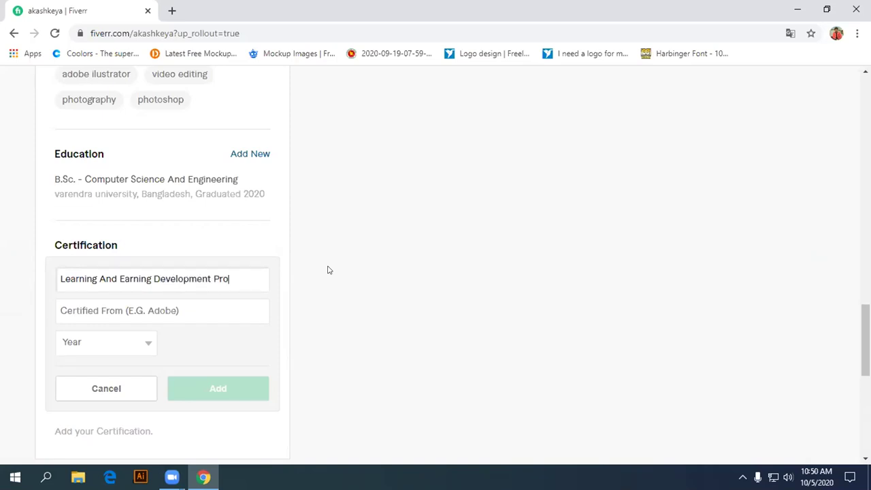
pyautogui.write('gram')
pyautogui.press('Tab')
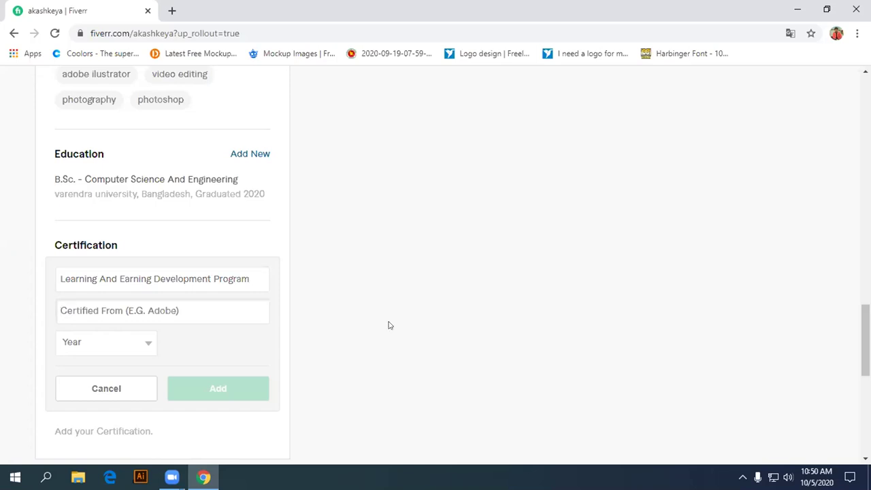
pyautogui.write('LEDP')
# Step: Correct the name to 'Learning And Earning Development Project', choose year 2020, and add it
pyautogui.click(95, 343)
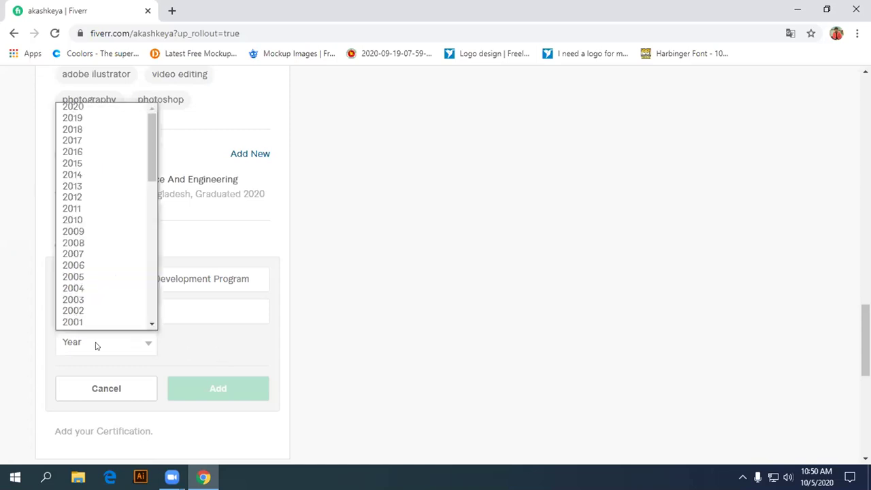
pyautogui.click(230, 315)
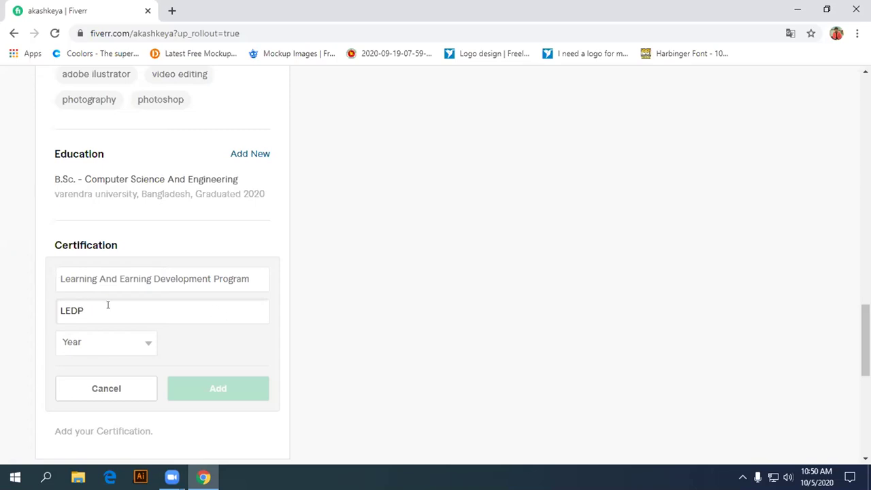
pyautogui.moveTo(250, 278); pyautogui.dragTo(223, 281)
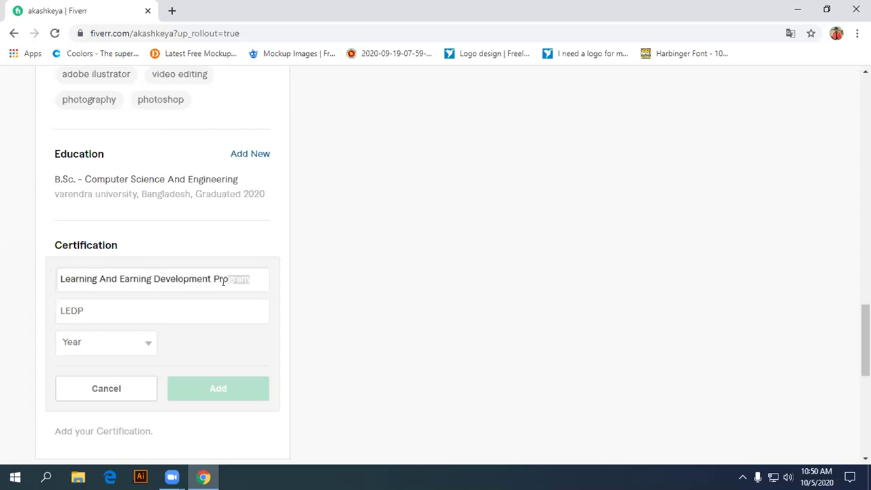
pyautogui.write('ject')
pyautogui.click(142, 334)
pyautogui.click(95, 109)
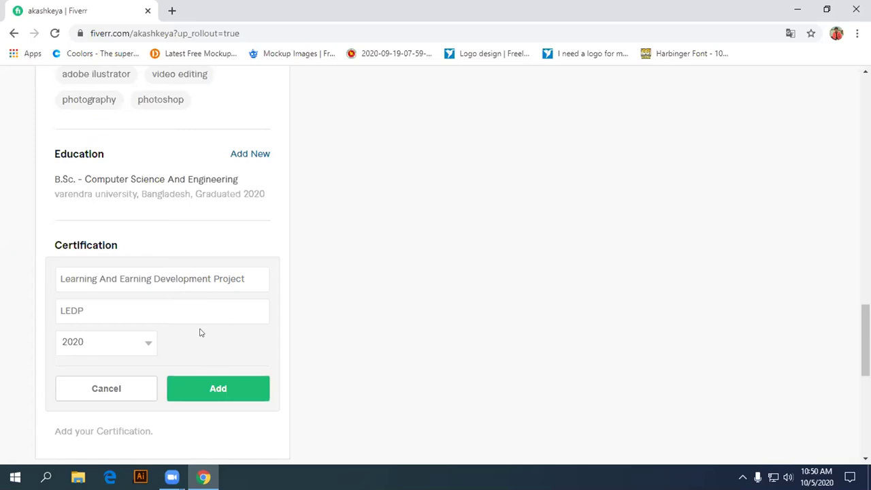
pyautogui.click(227, 387)
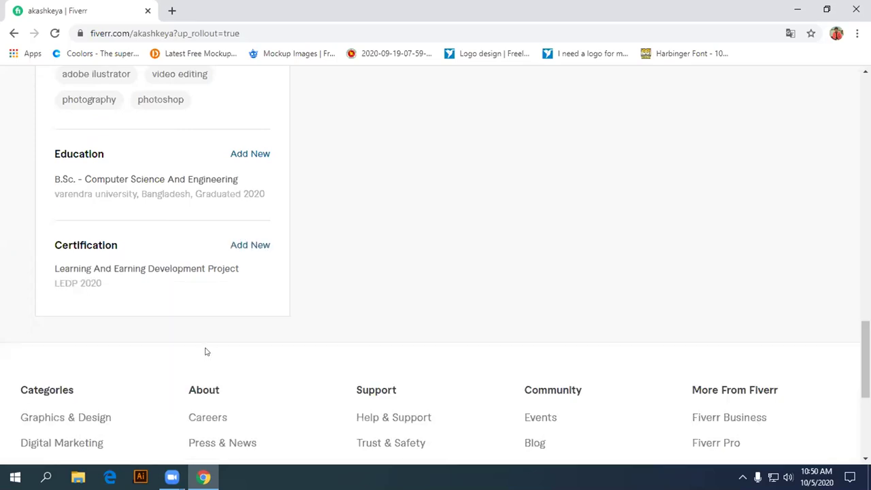
# Step: Select "I'm a freelancer" in the private Profile Information and save the changes
pyautogui.scroll(4, 389, 325)
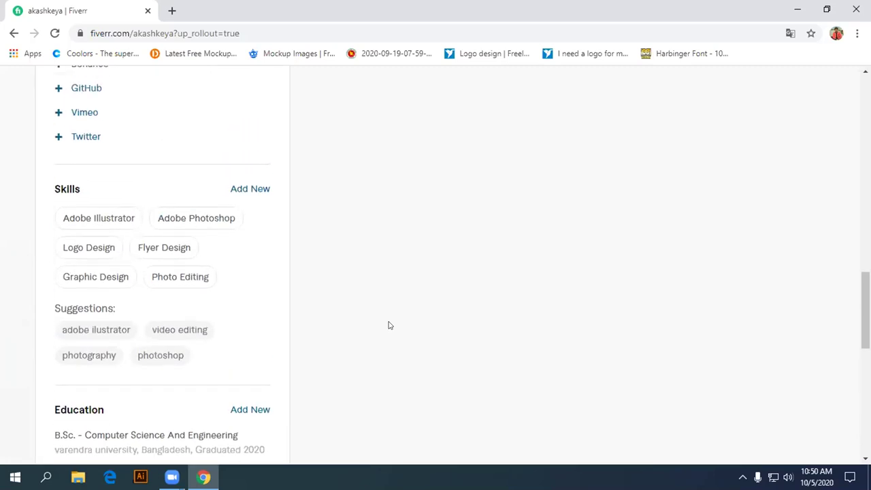
pyautogui.scroll(6, 389, 326)
pyautogui.scroll(8, 389, 331)
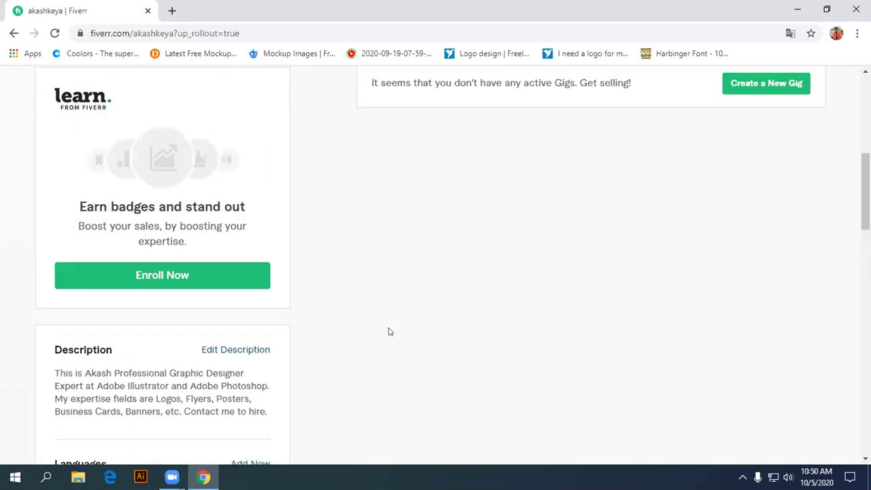
pyautogui.scroll(2, 385, 332)
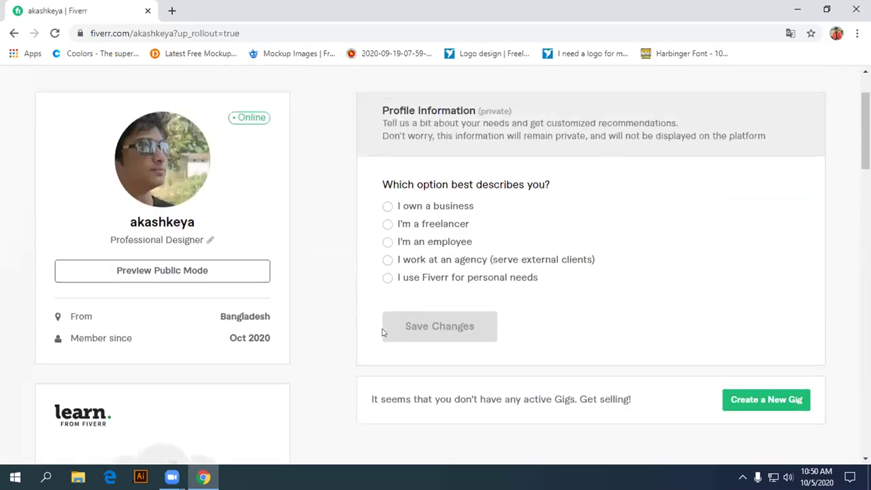
pyautogui.scroll(1, 612, 283)
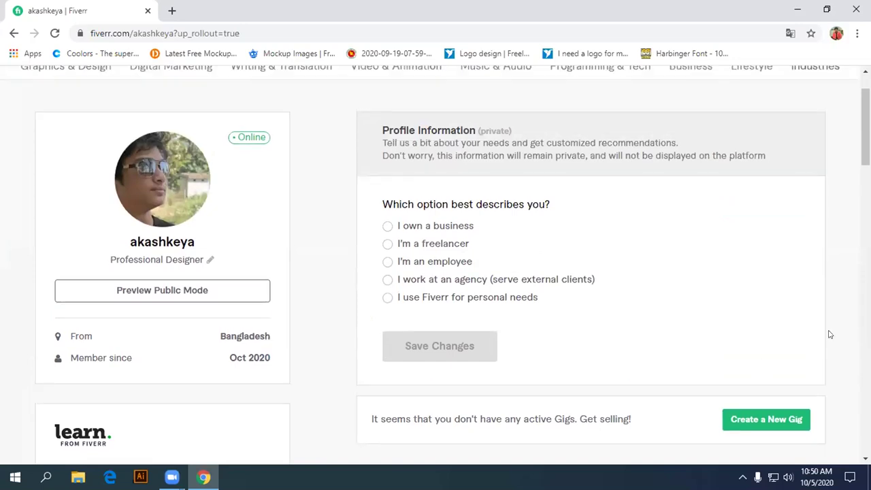
pyautogui.scroll(-1, 831, 334)
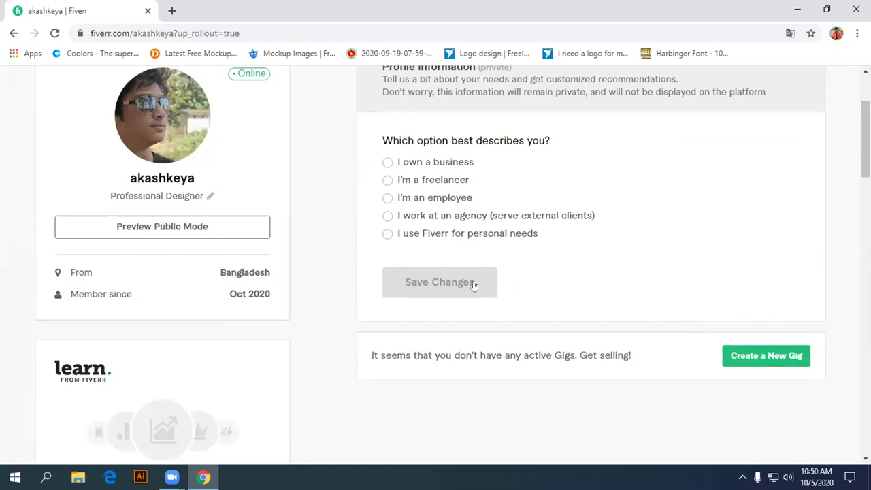
pyautogui.scroll(2, 473, 286)
pyautogui.scroll(-2, 475, 286)
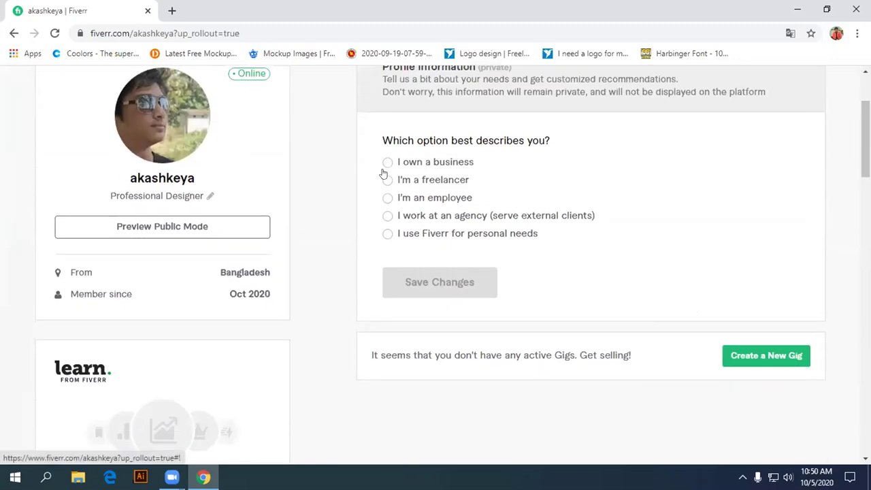
pyautogui.click(386, 180)
pyautogui.click(436, 351)
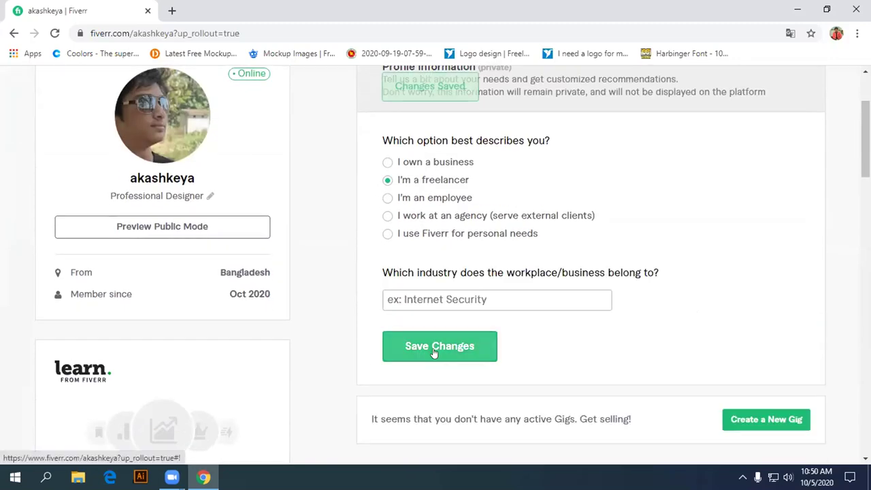
# Step: Start a new gig to reach 'Ready to start selling', then view Fiverr's homepage in a second tab
pyautogui.click(764, 422)
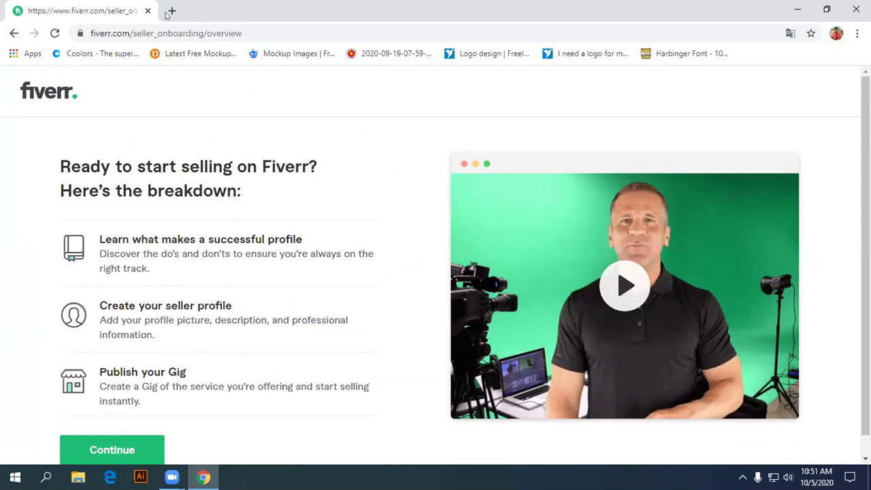
pyautogui.middleClick(27, 92)
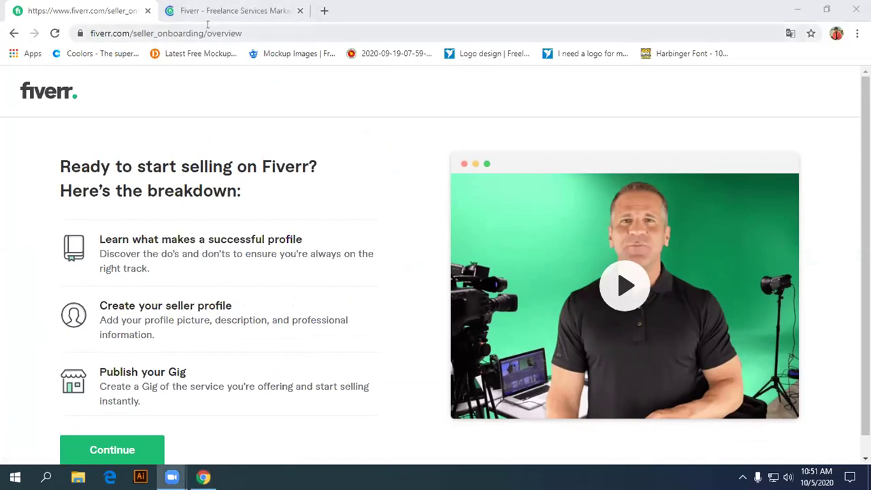
pyautogui.click(207, 12)
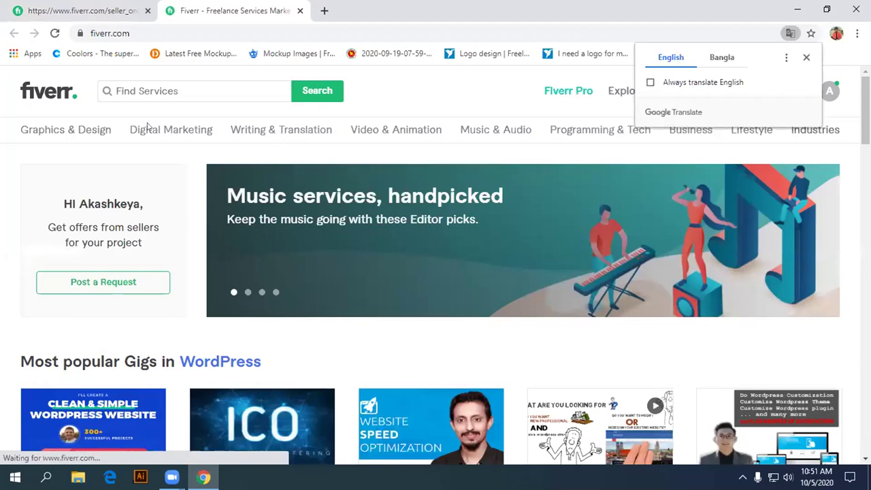
pyautogui.scroll(-1, 183, 89)
pyautogui.scroll(-1, 175, 102)
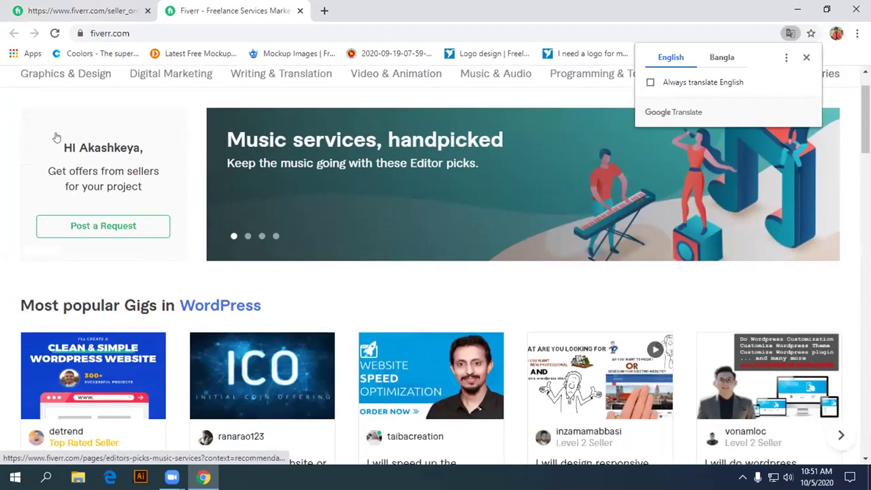
pyautogui.scroll(2, 56, 197)
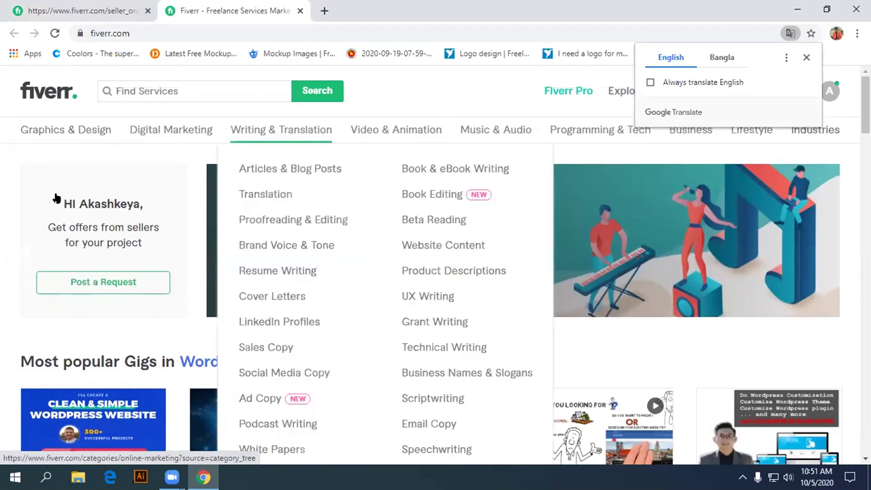
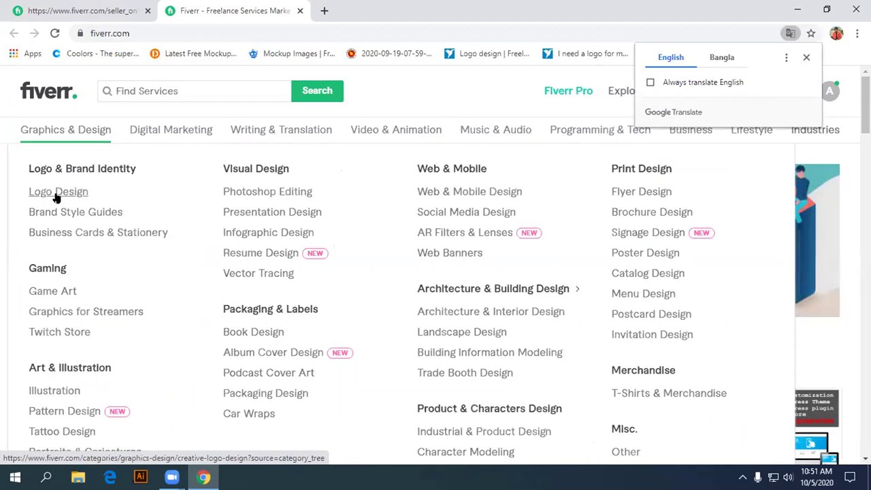
# Step: Open the Logo Design category and browse its best-selling logo gigs
pyautogui.click(57, 196)
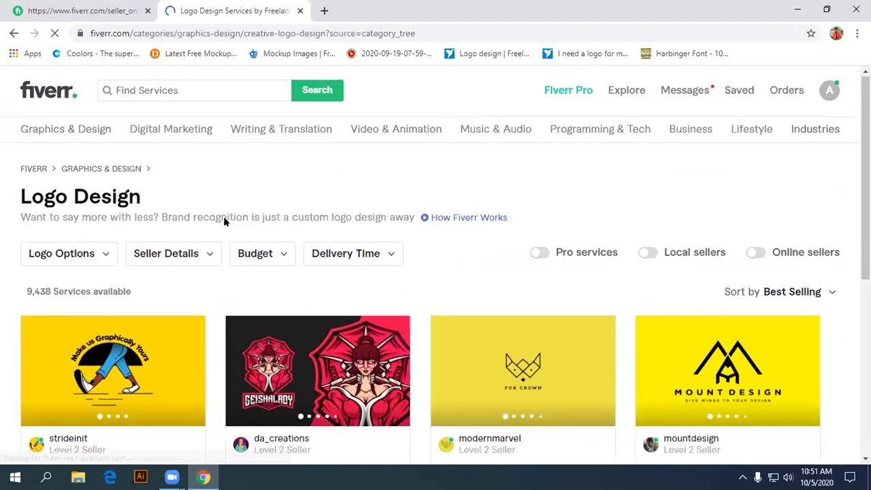
pyautogui.scroll(-1, 174, 191)
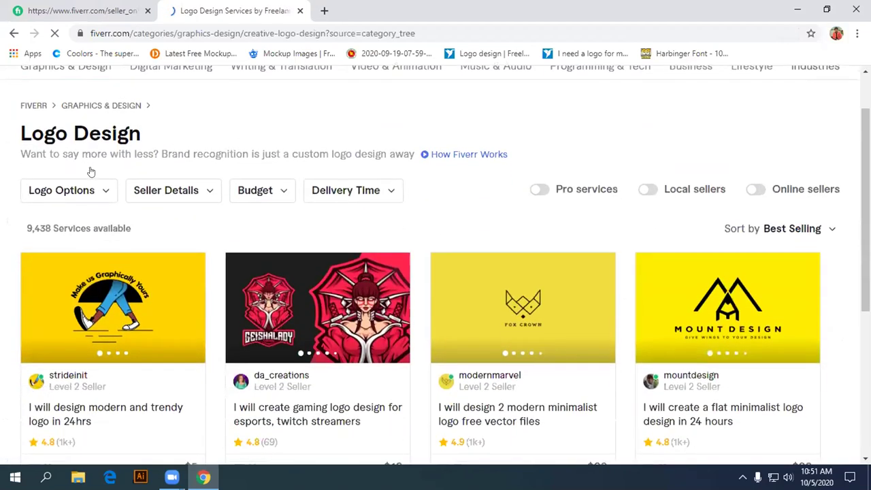
pyautogui.scroll(-2, 141, 199)
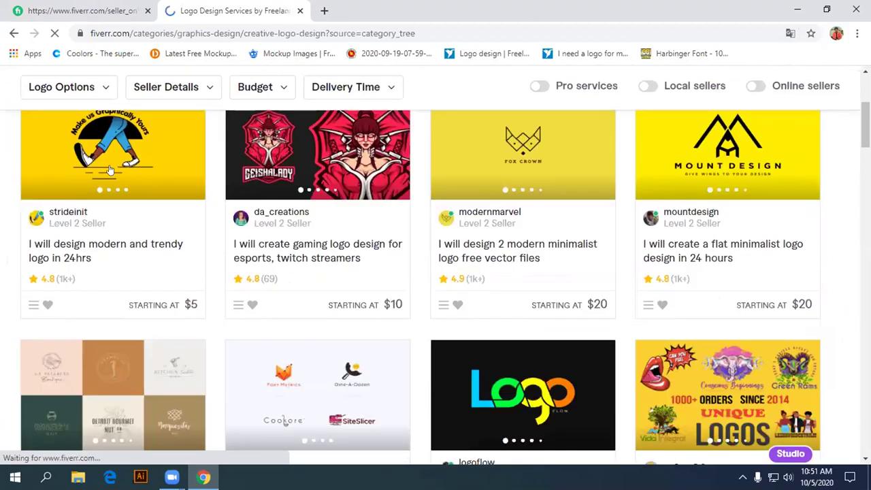
pyautogui.scroll(-1, 126, 181)
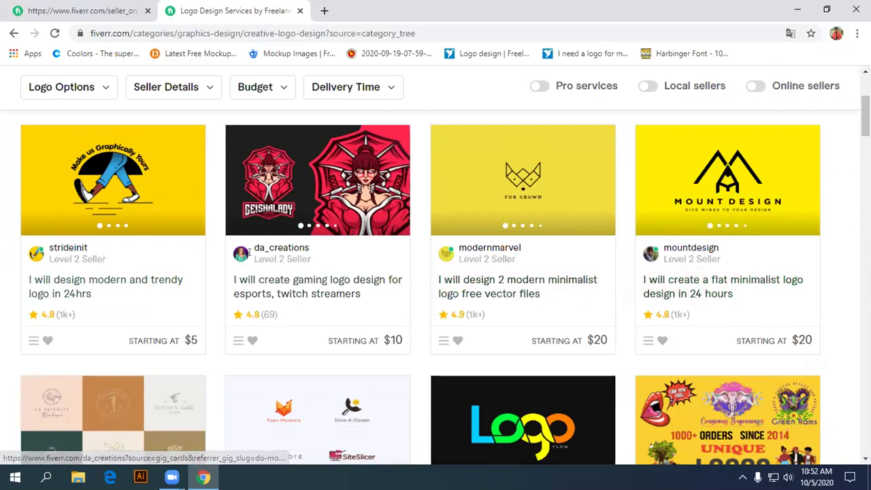
# Step: Open the flat minimalist and '2 modern minimalist' logo gigs in background tabs
pyautogui.middleClick(722, 286)
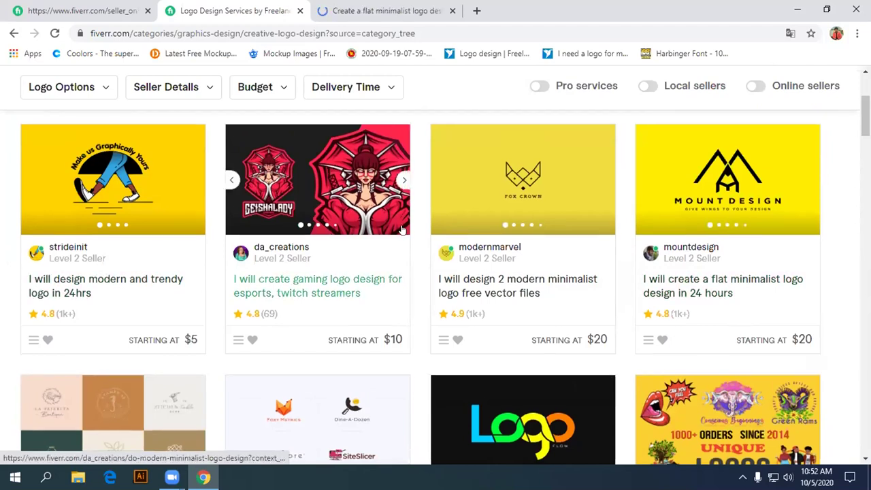
pyautogui.scroll(-1, 460, 175)
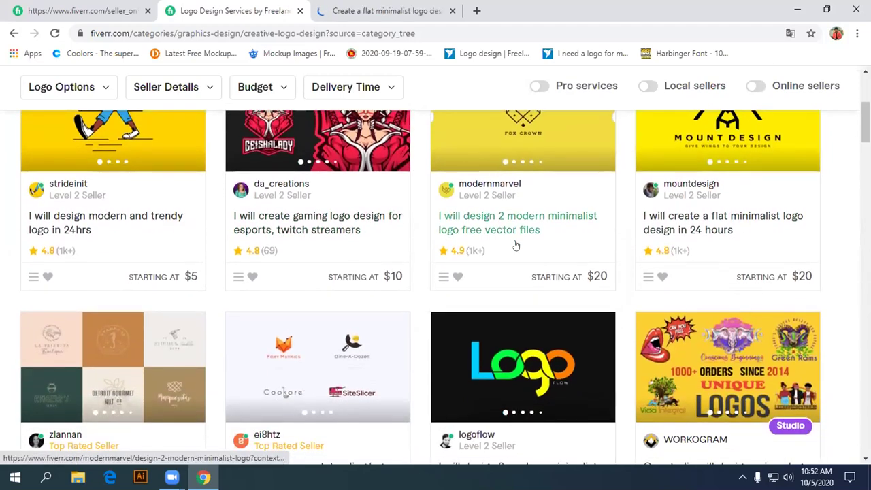
pyautogui.scroll(1, 302, 271)
pyautogui.scroll(1, 299, 271)
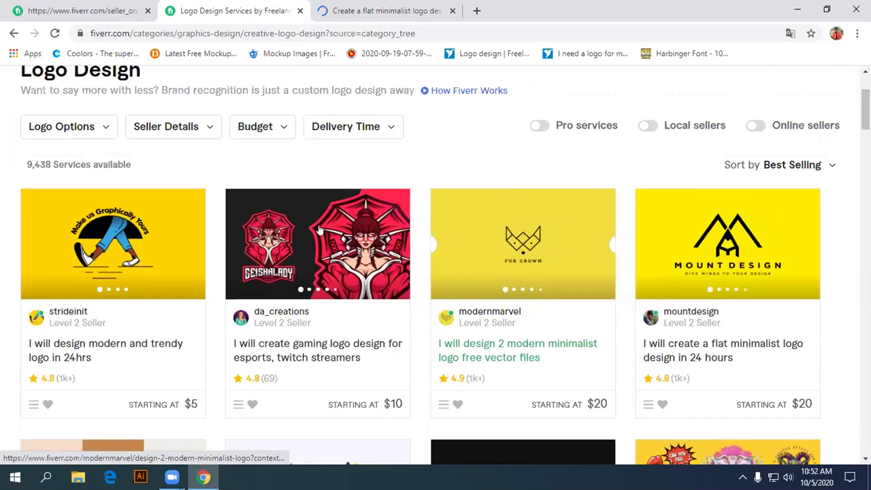
pyautogui.middleClick(249, 354)
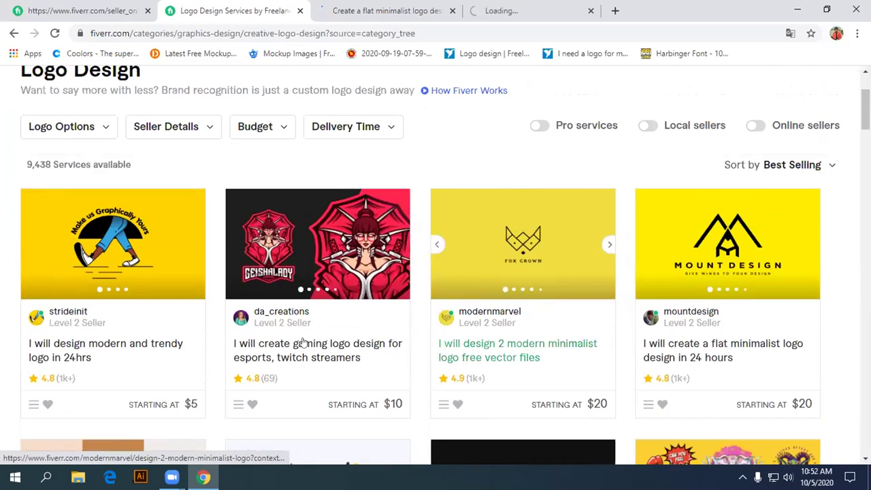
# Step: Open another modern minimalist gig and the $15 'outstanding logo' gig in background tabs
pyautogui.scroll(-1, 335, 341)
pyautogui.scroll(-2, 389, 334)
pyautogui.scroll(1, 525, 374)
pyautogui.scroll(-1, 512, 296)
pyautogui.scroll(-1, 514, 298)
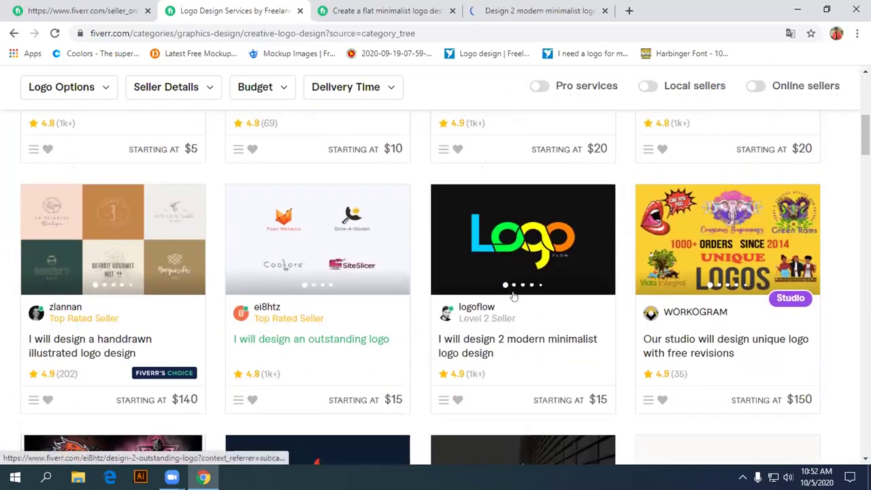
pyautogui.middleClick(514, 298)
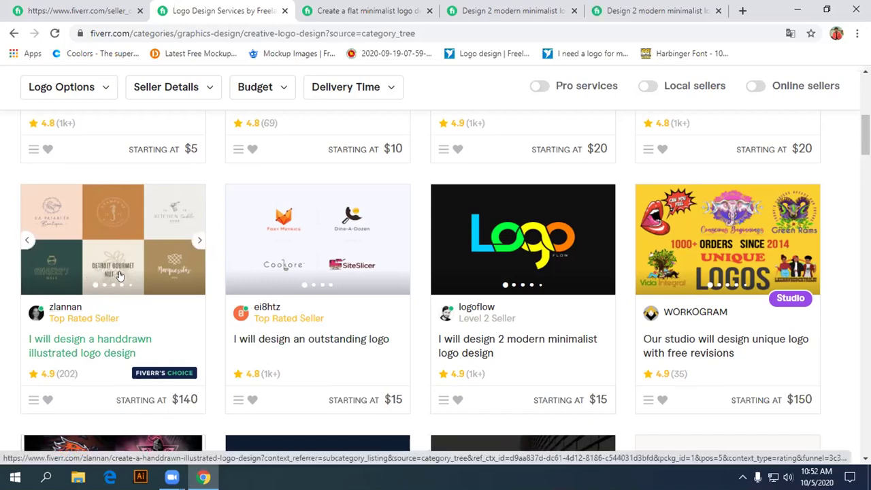
pyautogui.moveTo(597, 347)
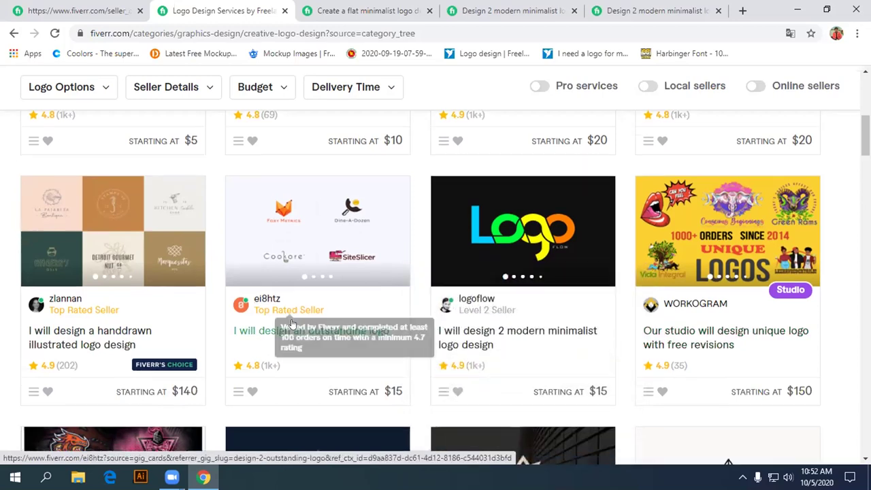
pyautogui.scroll(-1, 292, 320)
pyautogui.middleClick(295, 215)
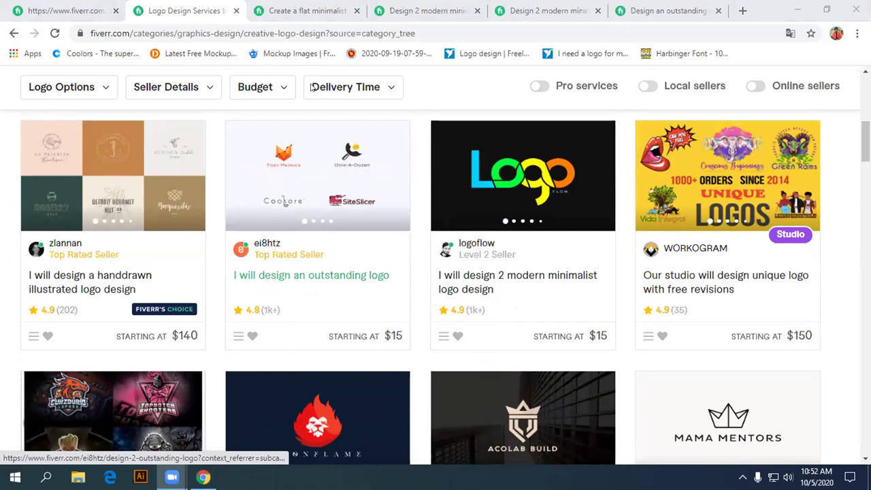
# Step: Switch to the flat minimalist logo gig and dismiss the Google Translate popup
pyautogui.hotkey('ctrl', 'Tab')
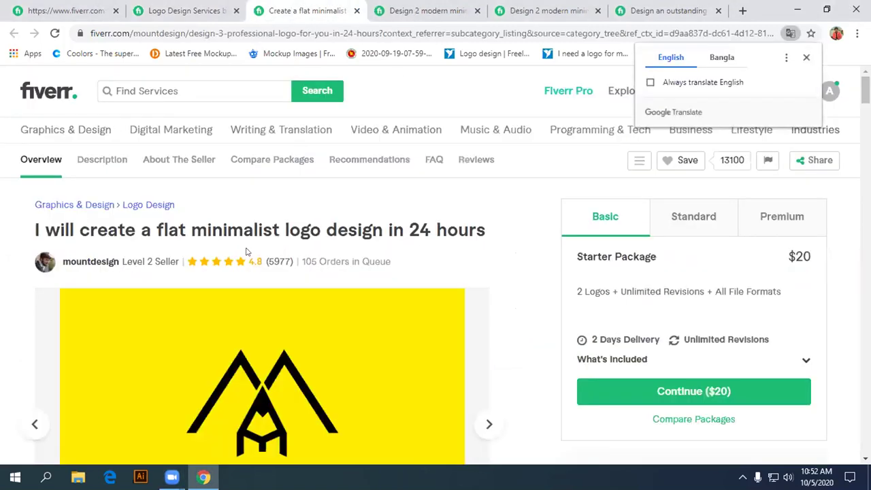
pyautogui.scroll(-2, 245, 252)
pyautogui.scroll(-3, 241, 264)
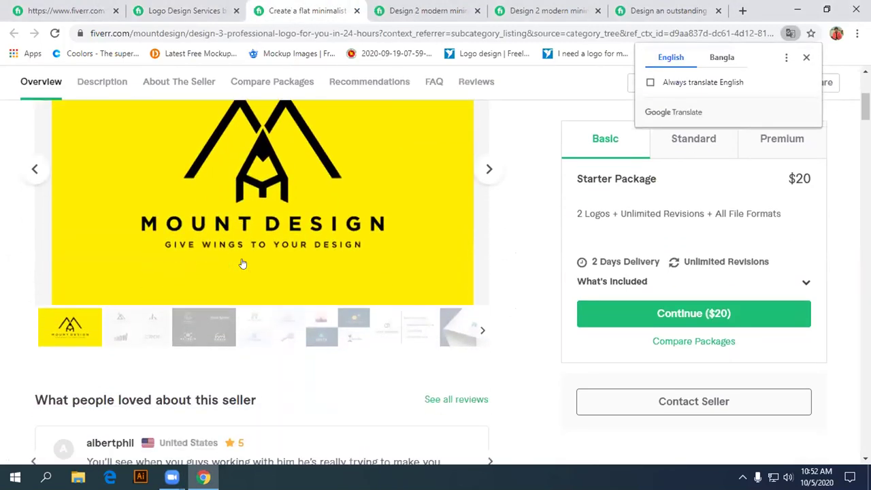
pyautogui.scroll(3, 241, 264)
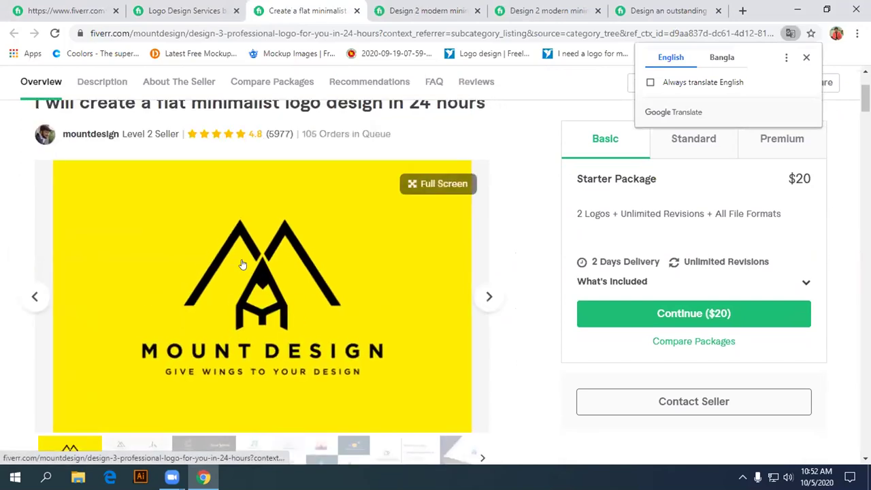
pyautogui.click(807, 57)
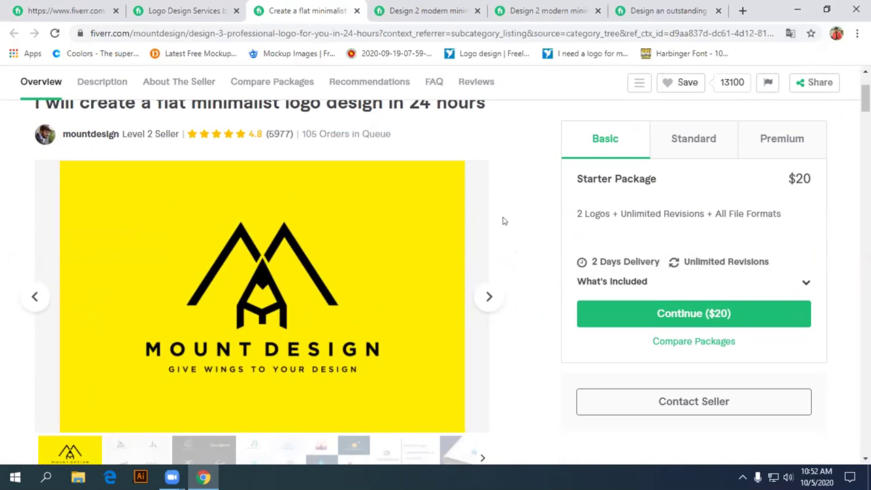
pyautogui.scroll(1, 504, 221)
pyautogui.scroll(-1, 504, 221)
pyautogui.click(698, 139)
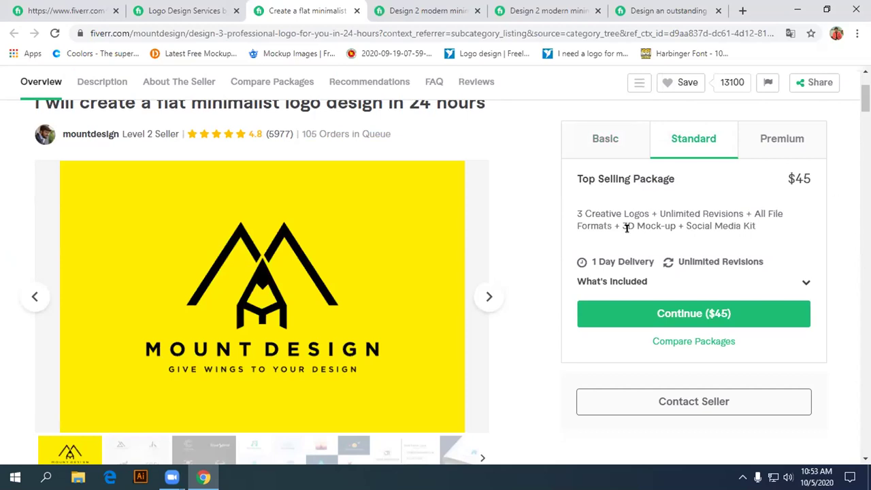
pyautogui.click(763, 140)
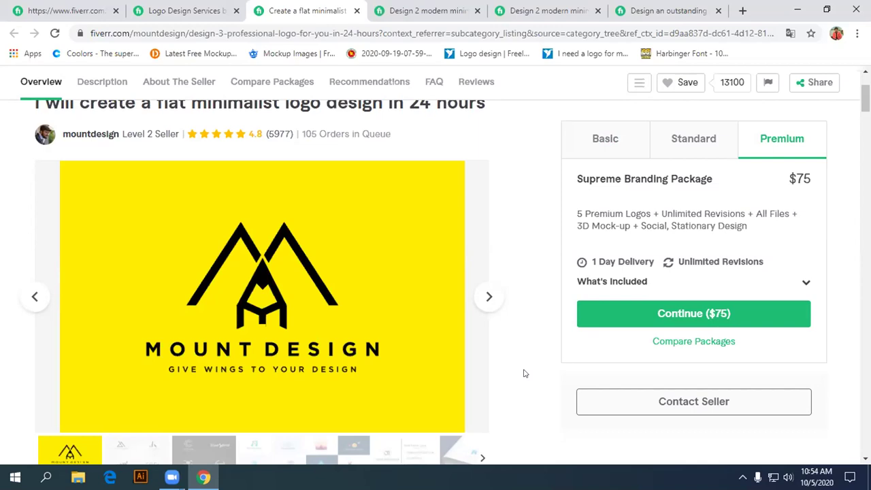
pyautogui.click(616, 139)
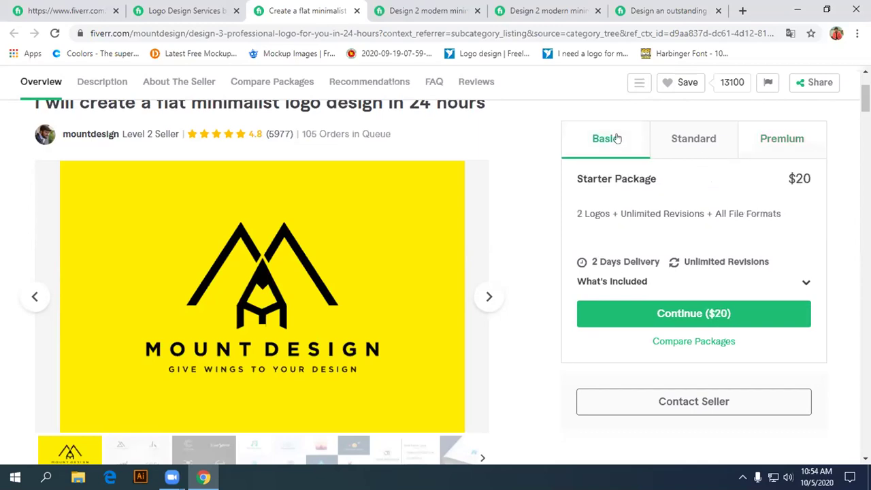
pyautogui.click(677, 139)
pyautogui.click(783, 142)
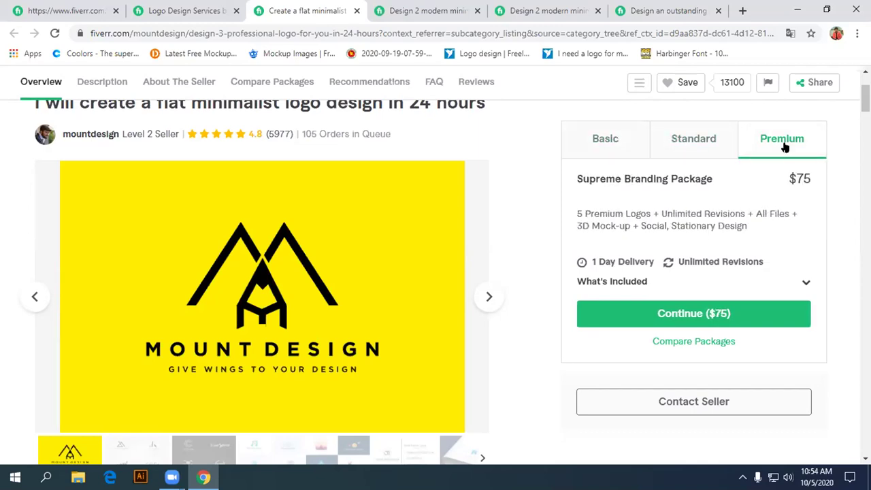
pyautogui.click(600, 146)
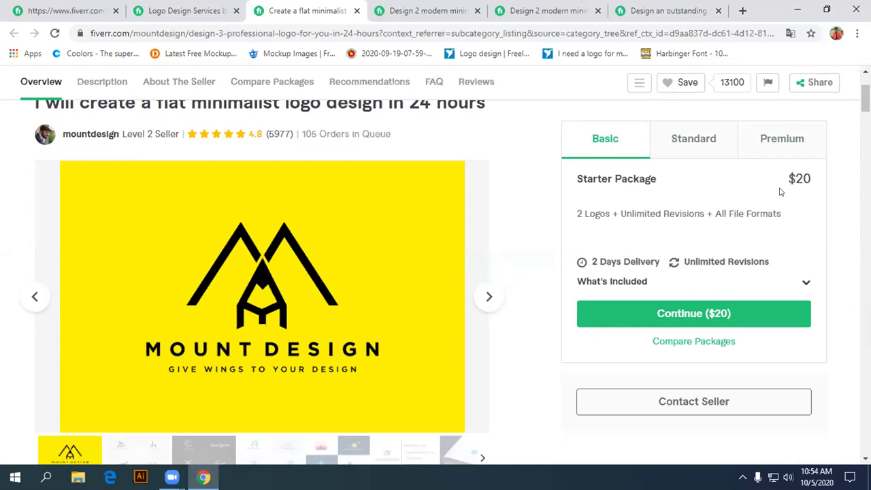
pyautogui.click(691, 141)
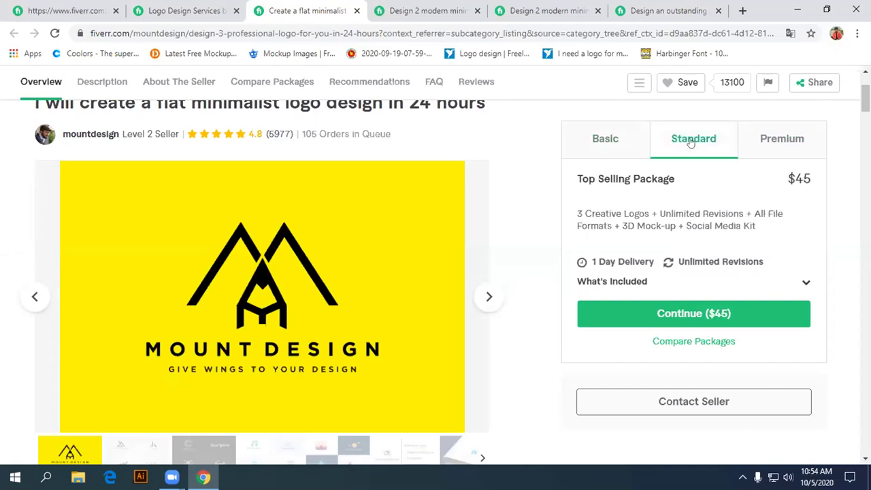
pyautogui.click(585, 142)
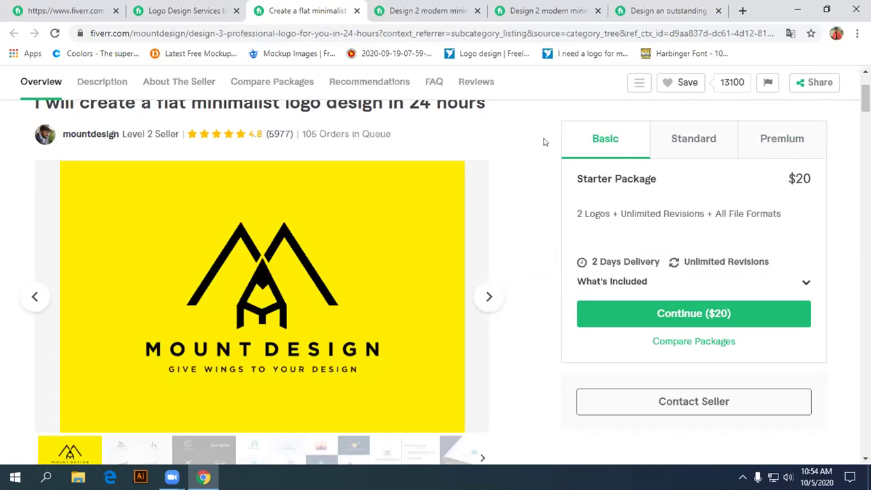
# Step: Read the flat minimalist gig's About This Gig section, then switch to the next gig tab
pyautogui.scroll(-4, 544, 142)
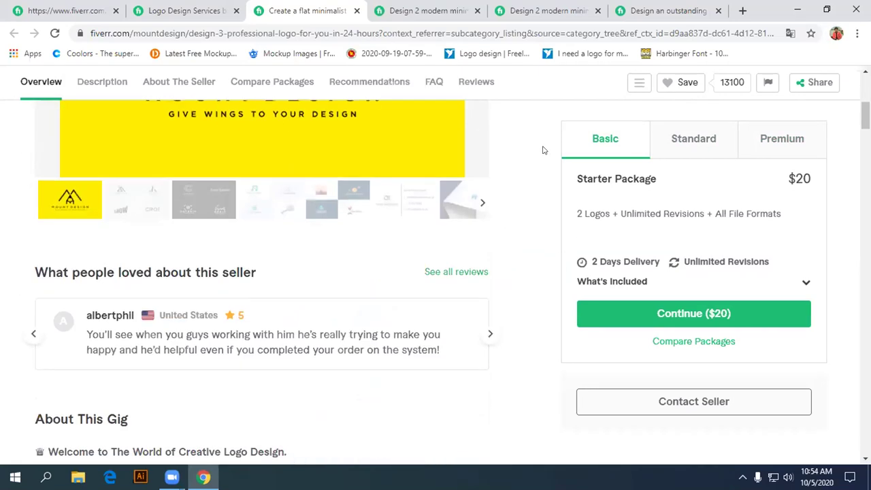
pyautogui.scroll(-2, 542, 153)
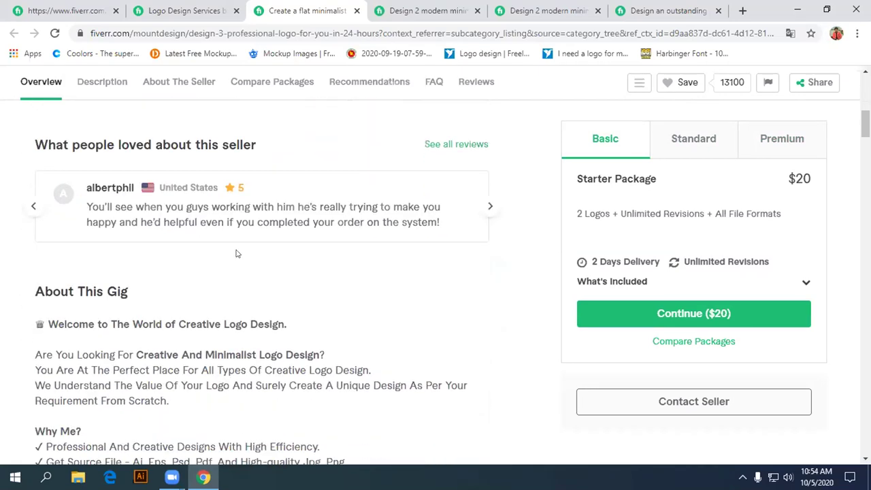
pyautogui.scroll(-4, 136, 252)
pyautogui.scroll(2, 13, 266)
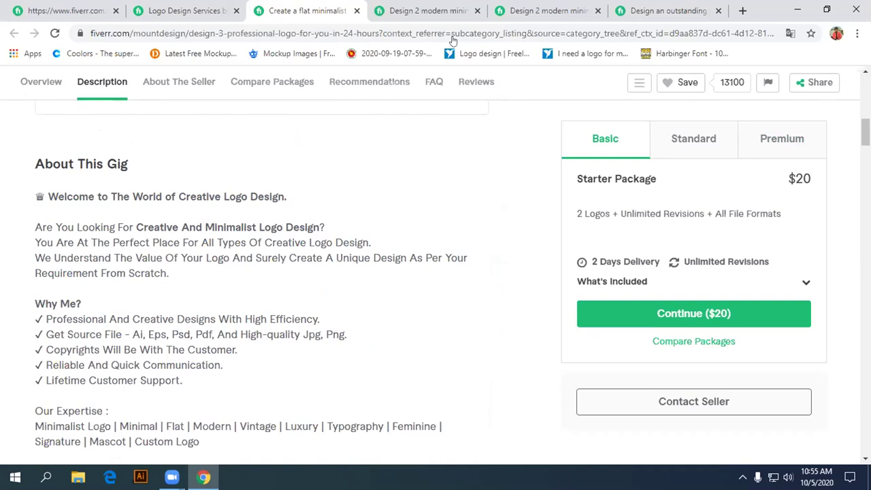
pyautogui.hotkey('ctrl', 'Tab')
pyautogui.scroll(-6, 331, 208)
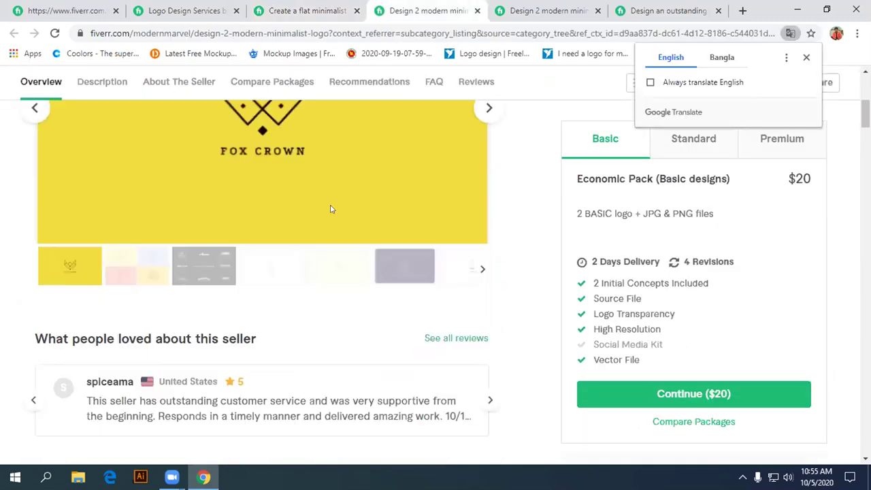
pyautogui.scroll(-1, 179, 240)
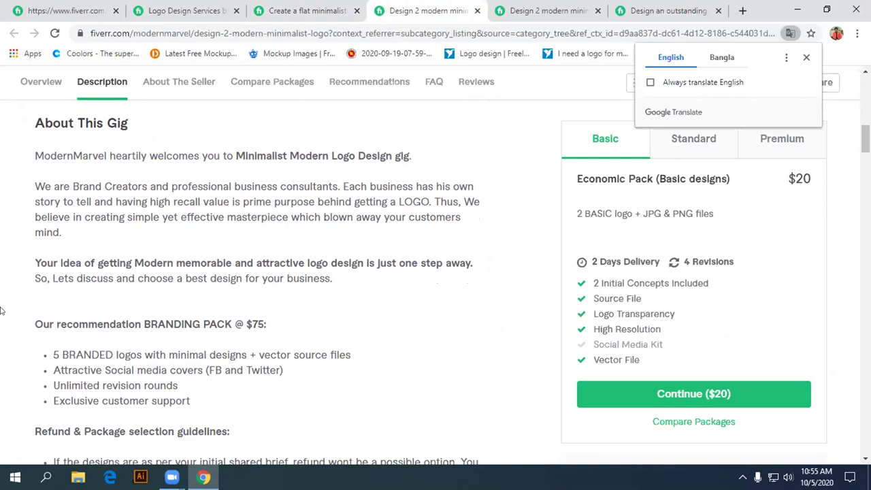
pyautogui.scroll(-3, 13, 307)
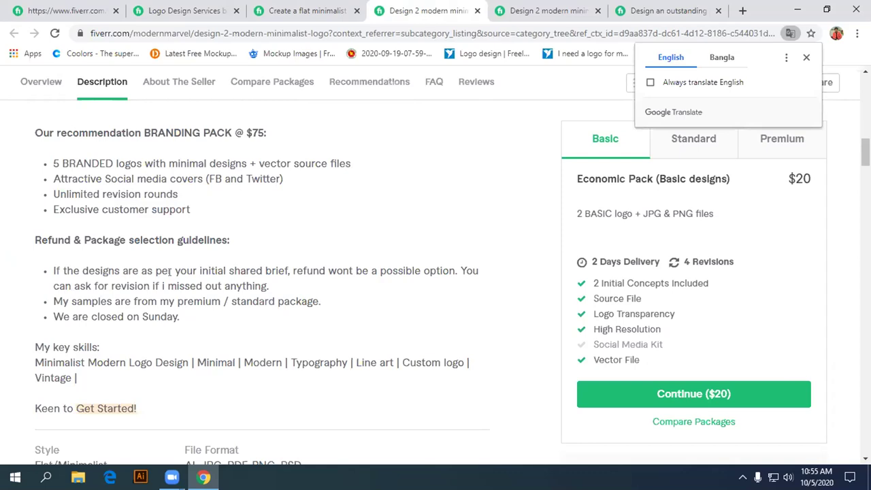
pyautogui.scroll(5, 170, 271)
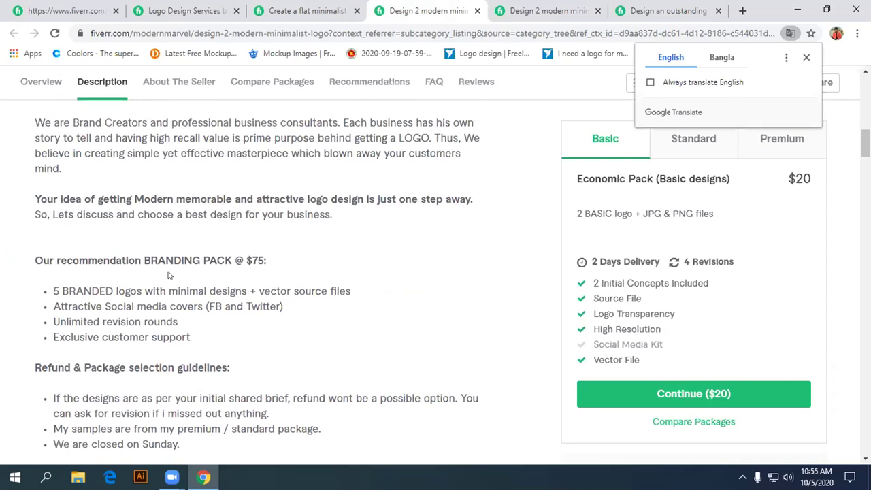
pyautogui.scroll(1, 169, 275)
pyautogui.scroll(-1, 169, 275)
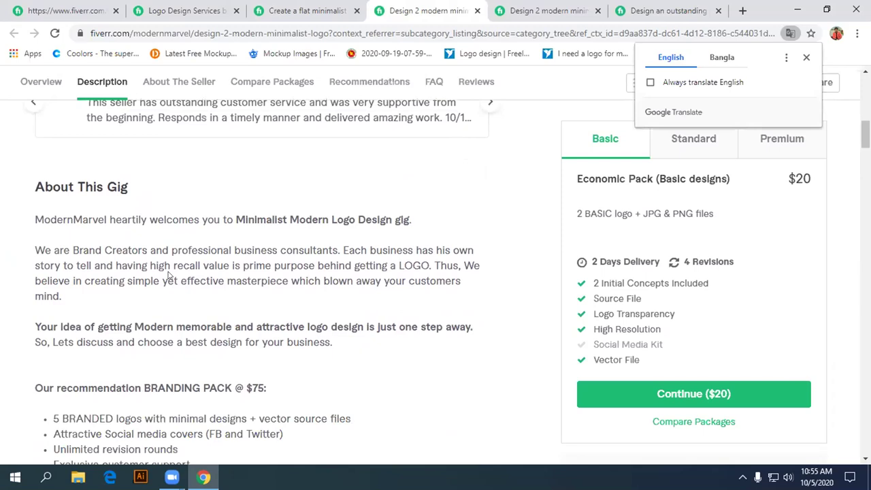
pyautogui.scroll(4, 169, 275)
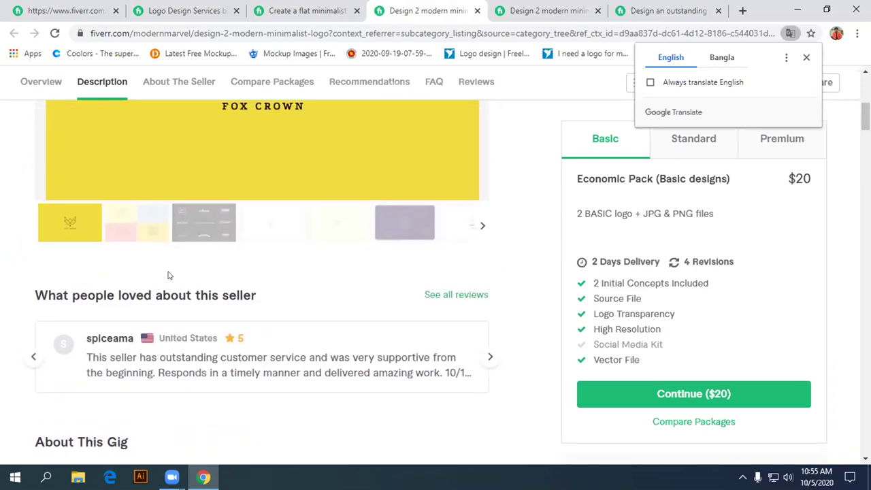
pyautogui.scroll(-1, 168, 275)
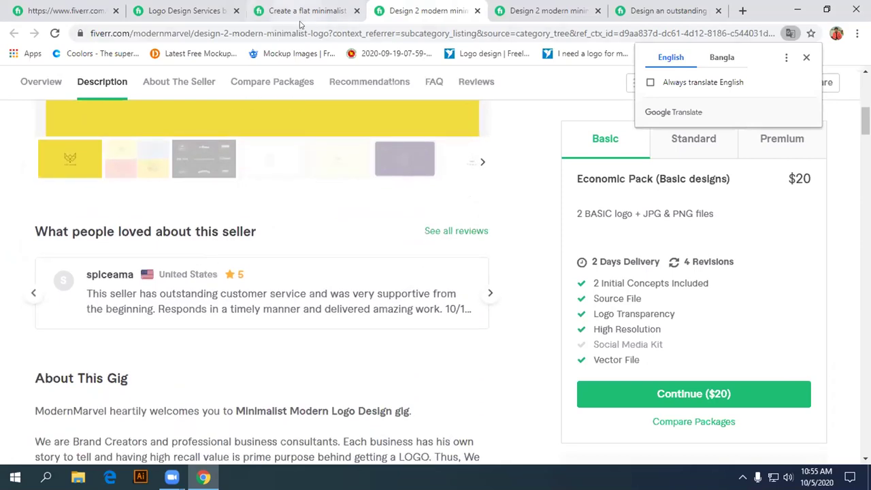
pyautogui.click(303, 11)
# Step: Check the flat minimalist gig's Flat/Minimalist style and Ai, Eps, Psd, Pdf, Jpg, Png formats
pyautogui.scroll(-4, 140, 285)
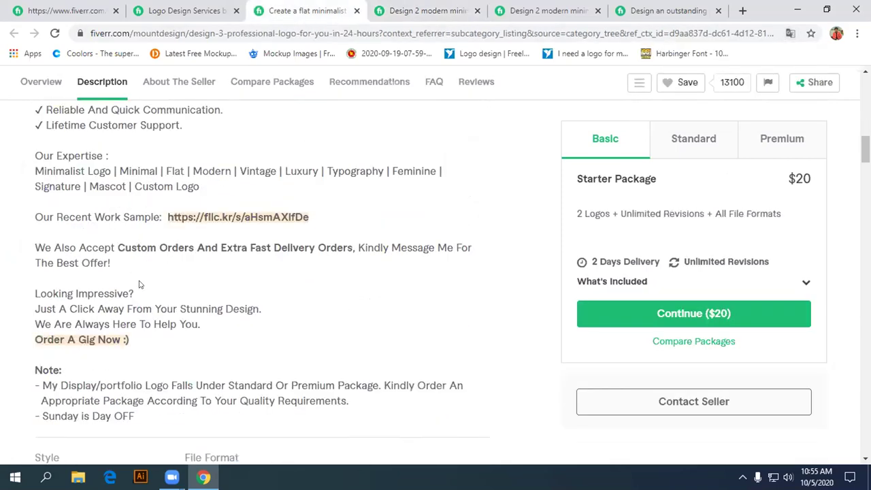
pyautogui.scroll(-3, 140, 284)
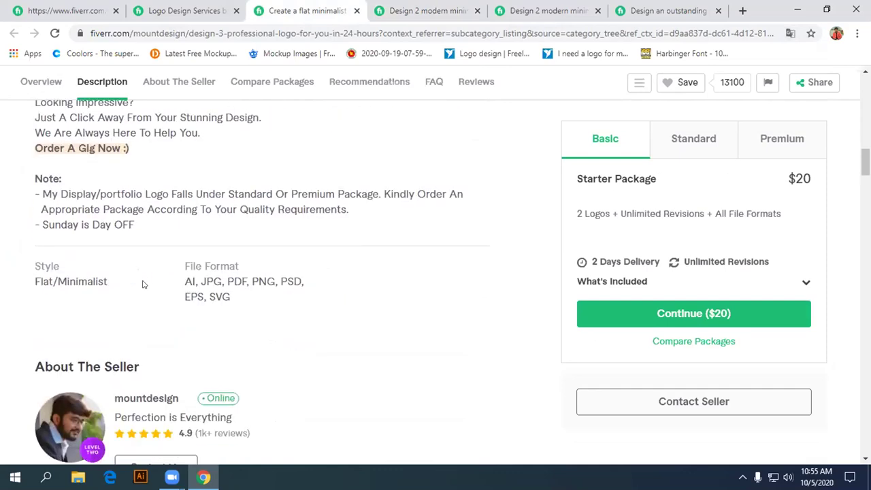
pyautogui.scroll(4, 143, 284)
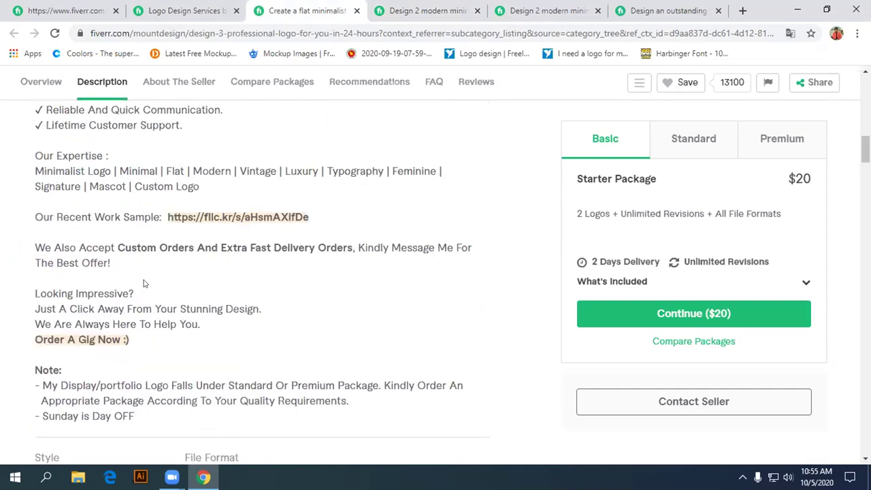
pyautogui.scroll(1, 141, 281)
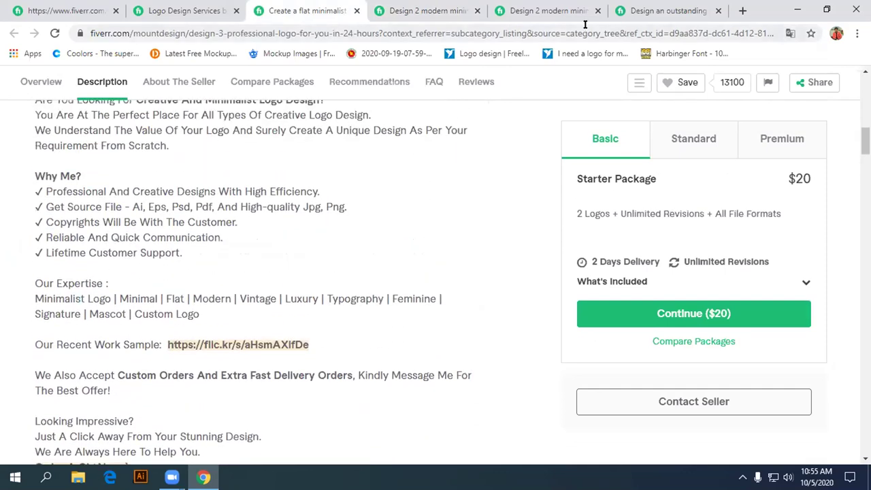
# Step: Read the other modern minimalist gig's description and view its $15 Standard package
pyautogui.click(584, 26)
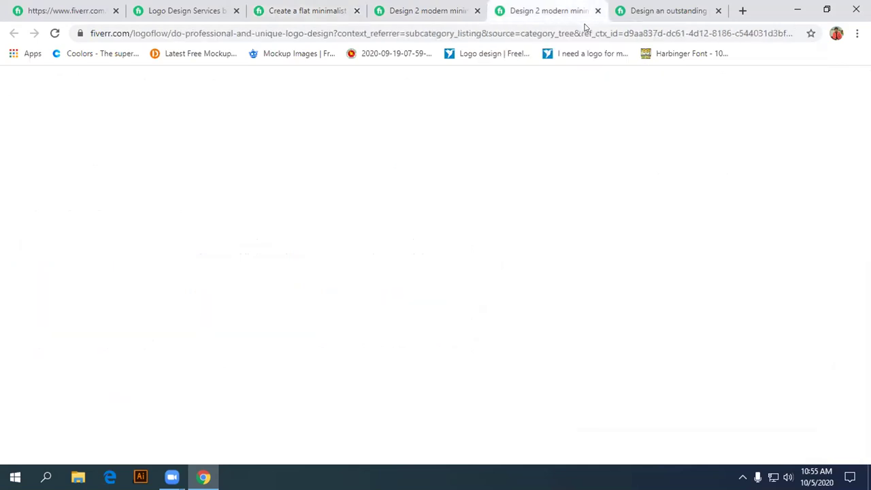
pyautogui.scroll(-7, 292, 306)
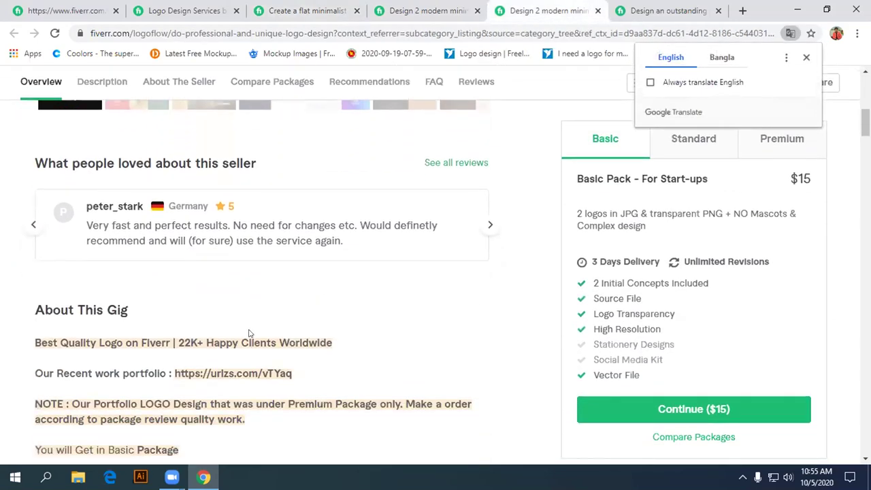
pyautogui.scroll(-2, 249, 333)
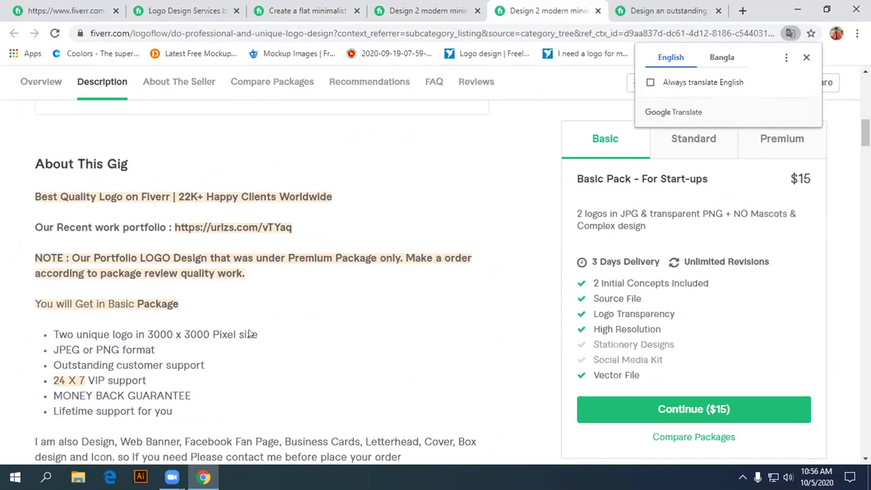
pyautogui.scroll(-1, 178, 332)
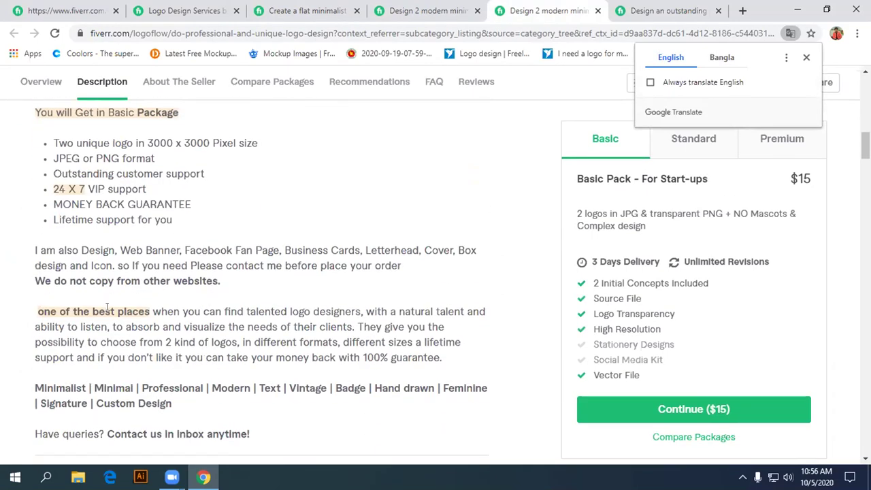
pyautogui.scroll(3, 107, 308)
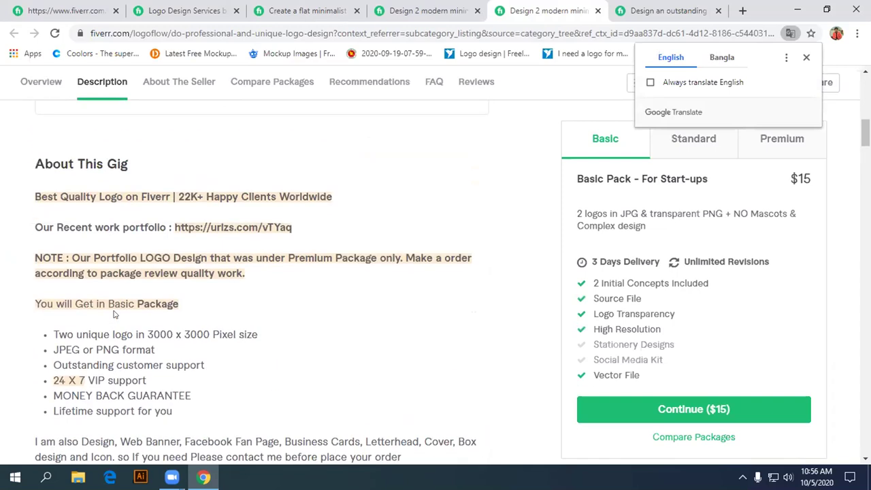
pyautogui.scroll(-3, 114, 314)
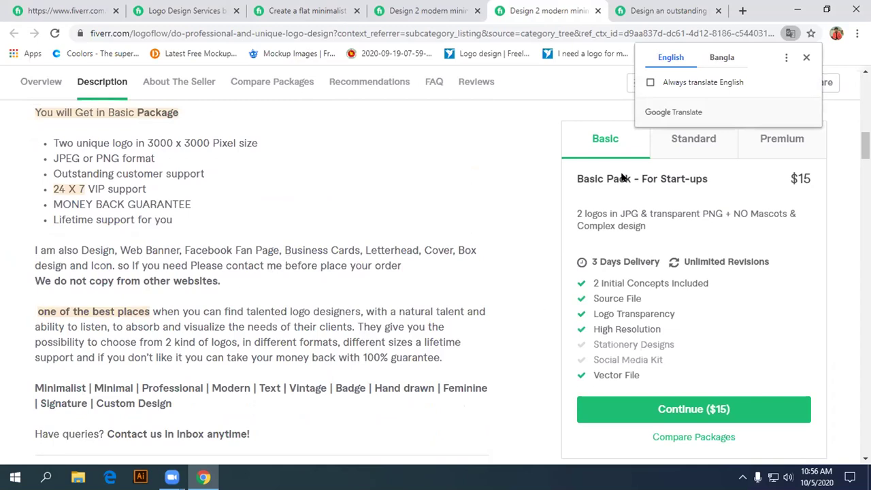
pyautogui.click(687, 140)
# Step: View the gig's $145 Platinum Premium package and its style and file format list
pyautogui.click(768, 141)
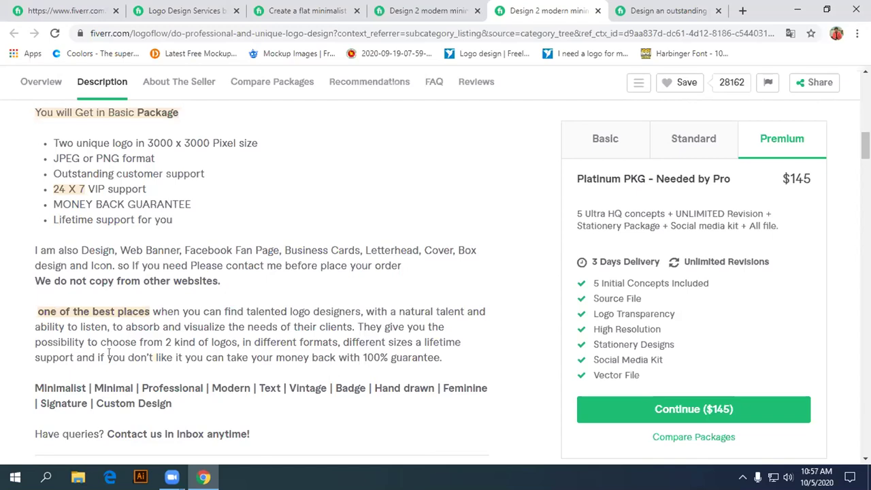
pyautogui.scroll(-4, 4, 377)
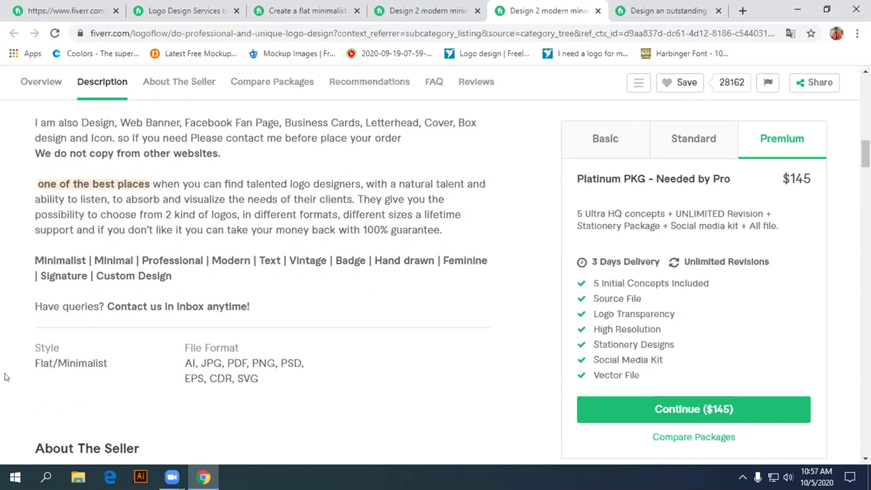
pyautogui.scroll(5, 5, 377)
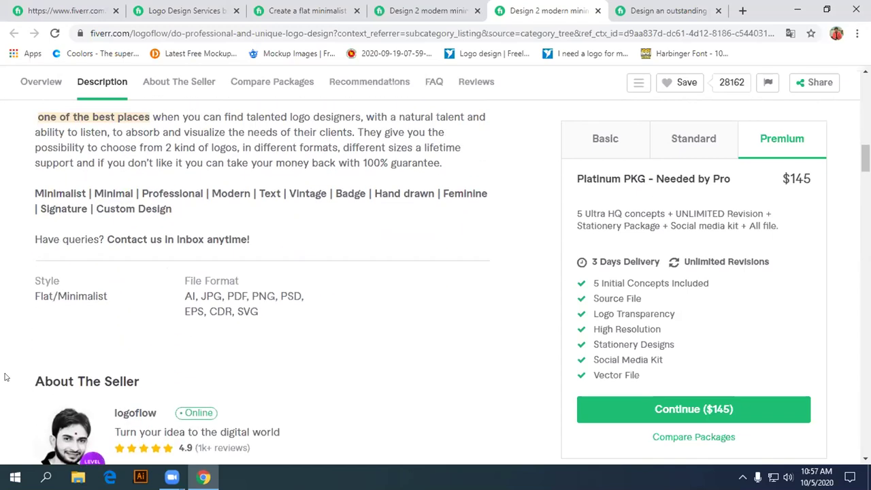
pyautogui.scroll(2, 4, 377)
pyautogui.scroll(-2, 5, 377)
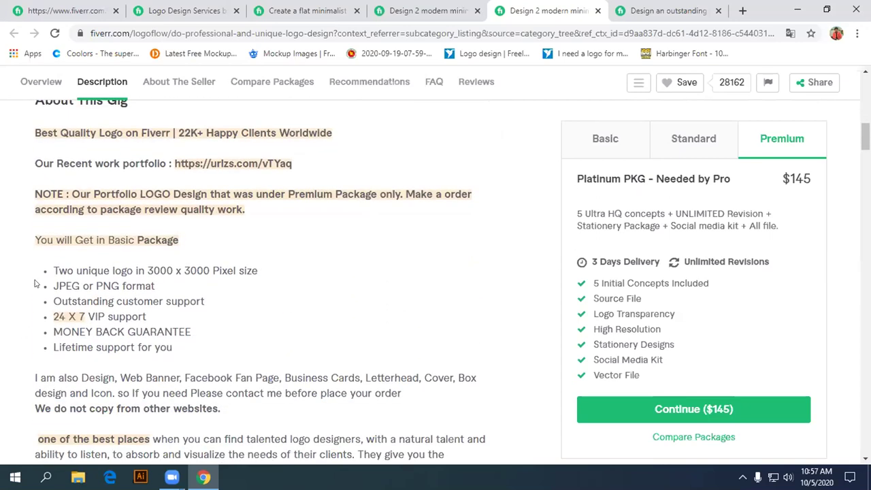
# Step: Return to the seller onboarding tab and continue twice to the Personal Info form
pyautogui.click(44, 7)
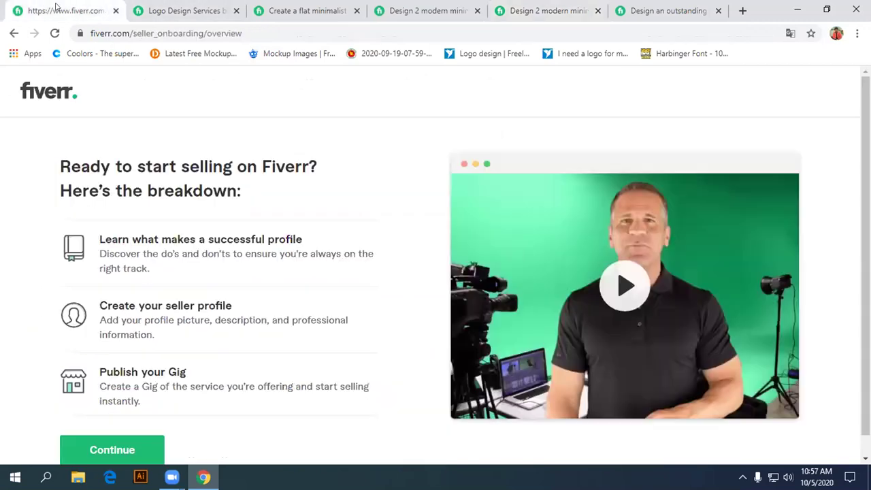
pyautogui.scroll(-1, 390, 303)
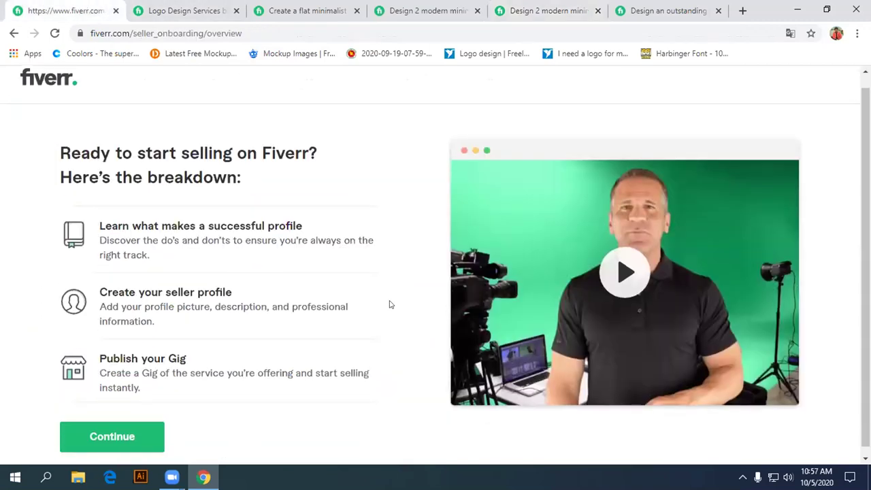
pyautogui.scroll(-1, 389, 303)
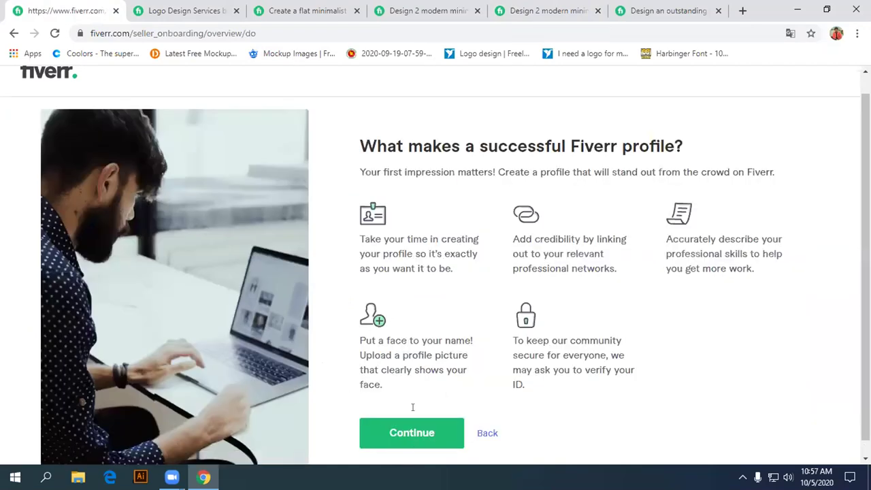
pyautogui.click(412, 433)
pyautogui.scroll(-1, 405, 424)
pyautogui.click(410, 429)
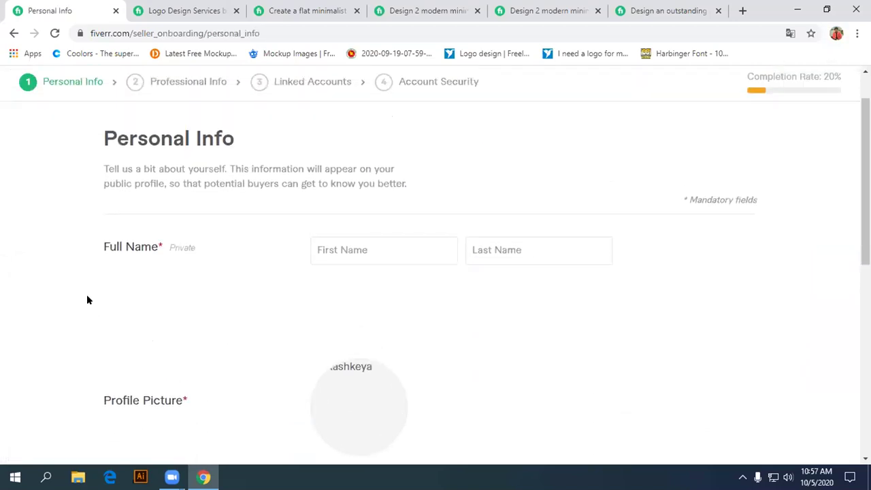
# Step: Enter the seller's first and last name, accepting the suggested last name
pyautogui.click(373, 250)
pyautogui.write('Aka')
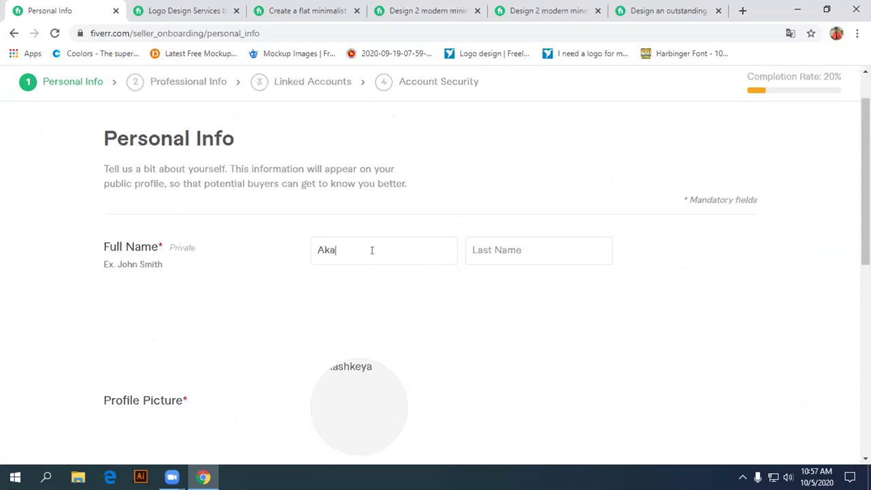
pyautogui.write('sh')
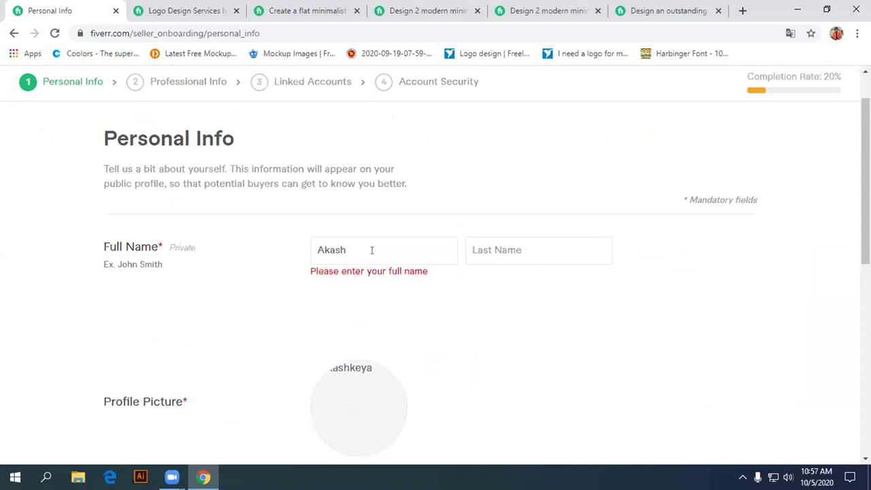
pyautogui.click(498, 253)
pyautogui.write('A')
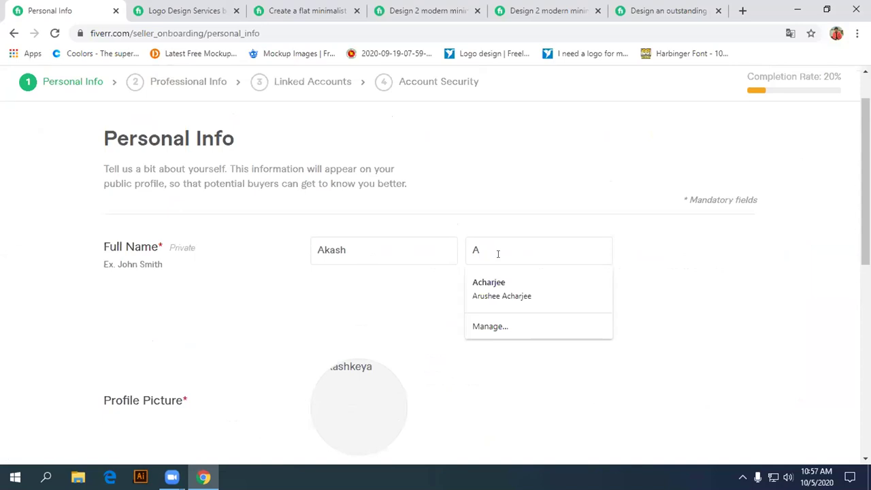
pyautogui.write('charjee')
pyautogui.click(695, 266)
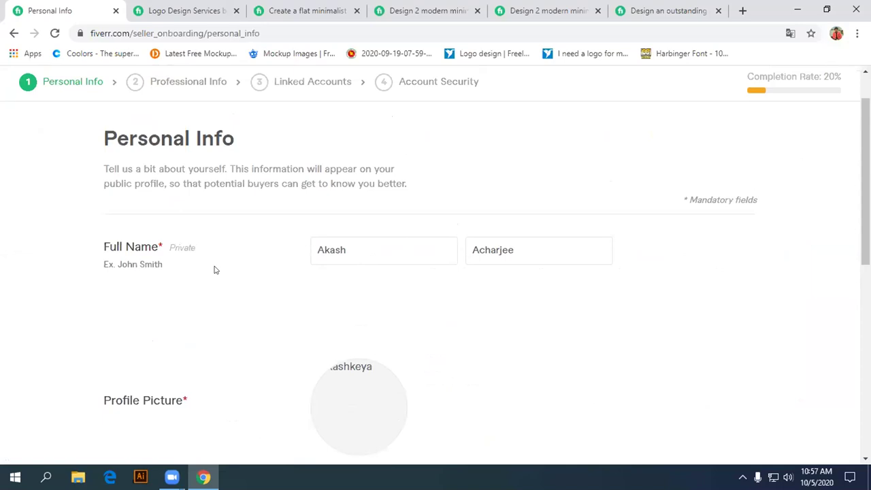
# Step: Review the 191-character description and English and Bengali language entries
pyautogui.scroll(-3, 301, 282)
pyautogui.scroll(2, 301, 281)
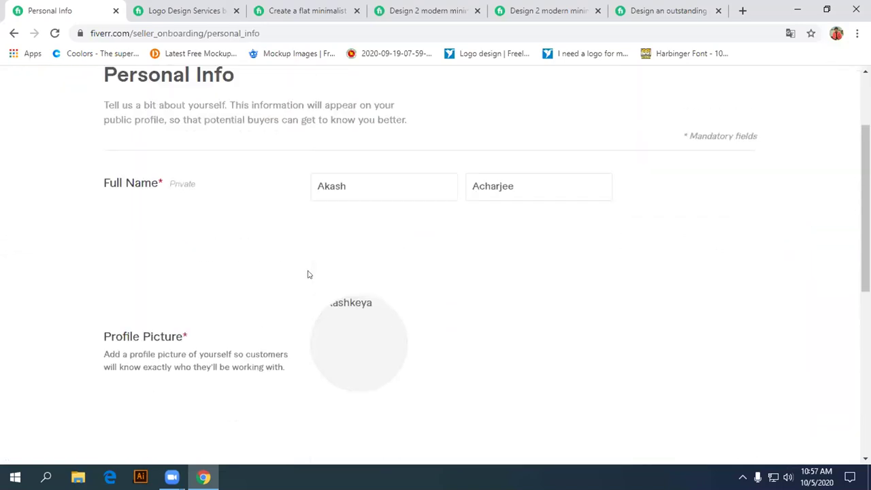
pyautogui.scroll(-1, 207, 275)
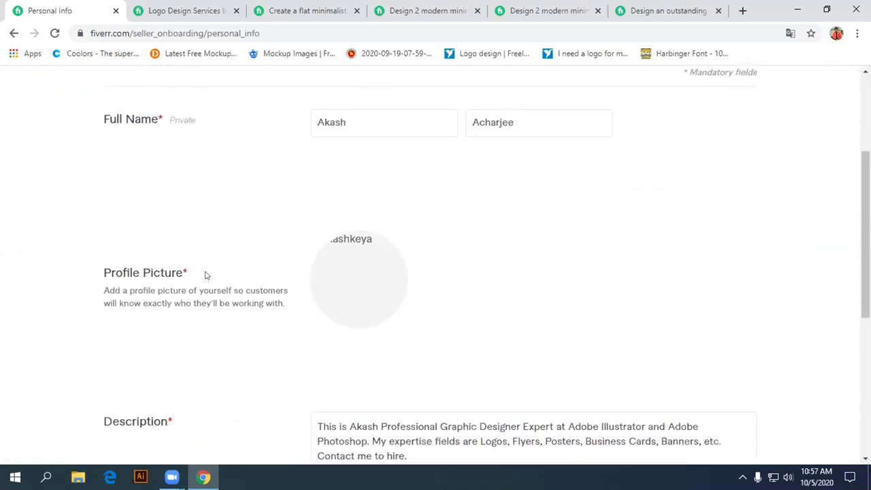
pyautogui.scroll(-2, 623, 283)
pyautogui.scroll(-3, 628, 285)
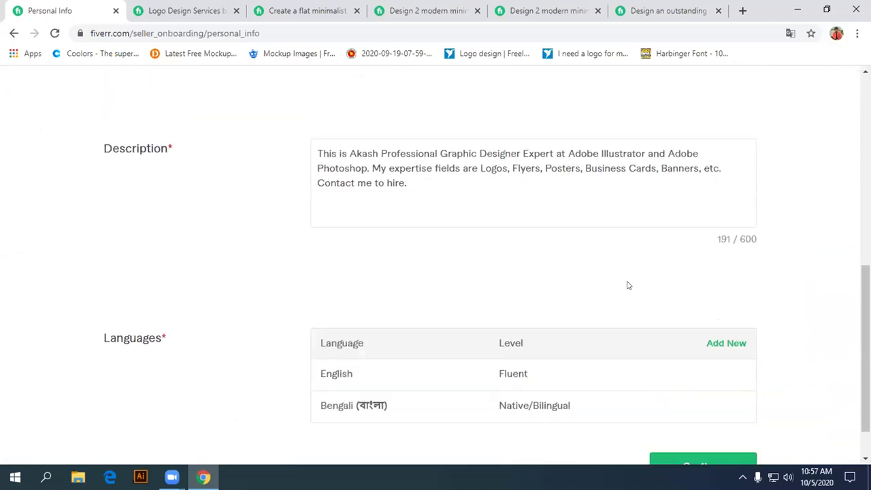
pyautogui.scroll(-1, 628, 285)
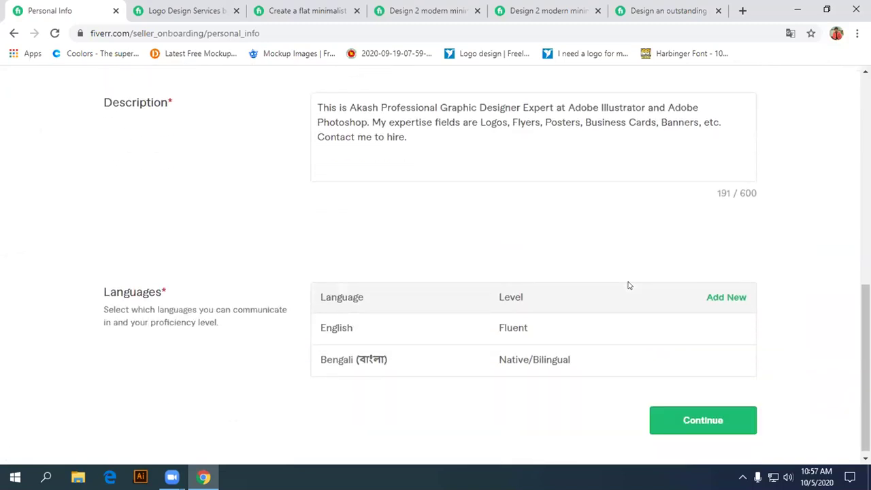
# Step: Continue to Professional Info and choose Graphics & Design as the occupation
pyautogui.click(704, 416)
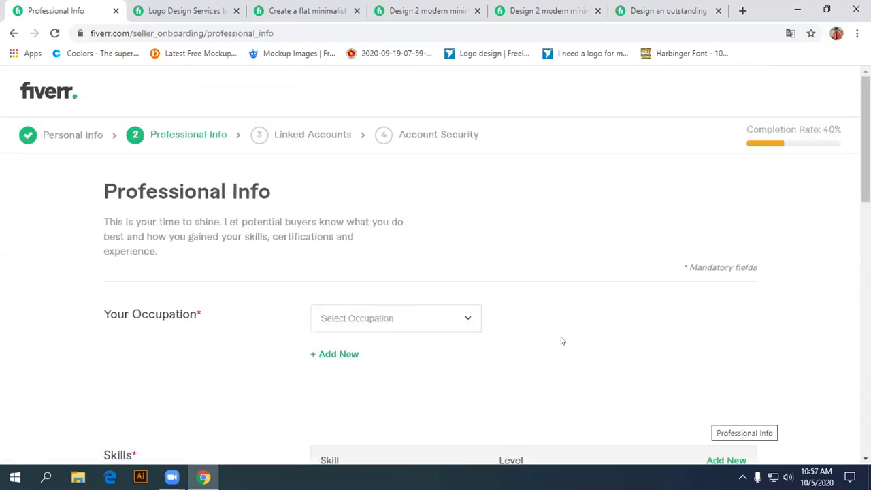
pyautogui.scroll(-1, 562, 341)
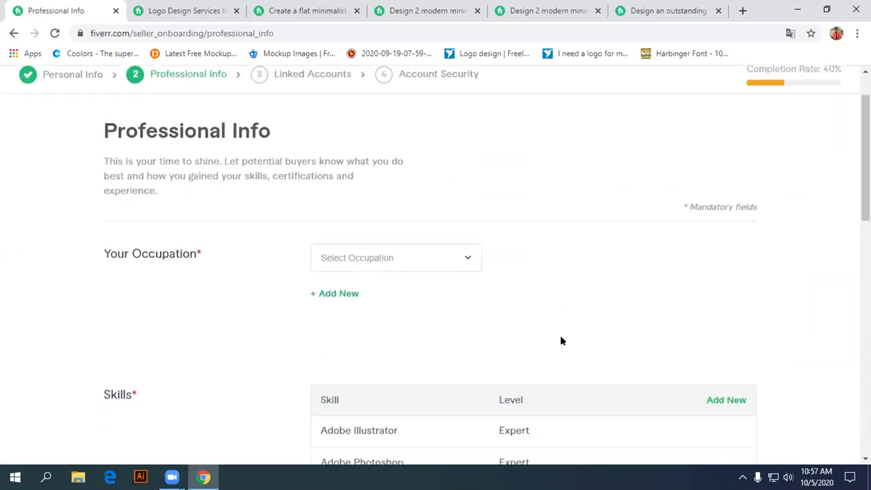
pyautogui.click(467, 264)
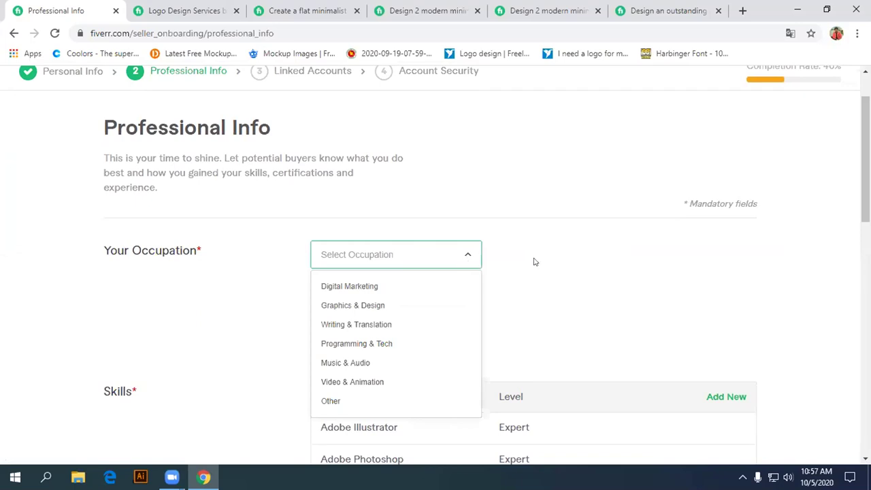
pyautogui.click(363, 308)
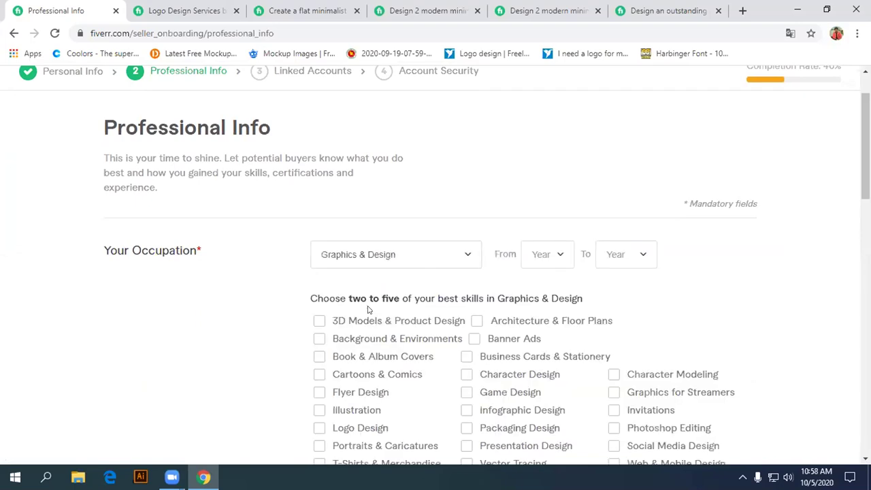
# Step: Set the occupation period from 2015 to 2020
pyautogui.click(558, 254)
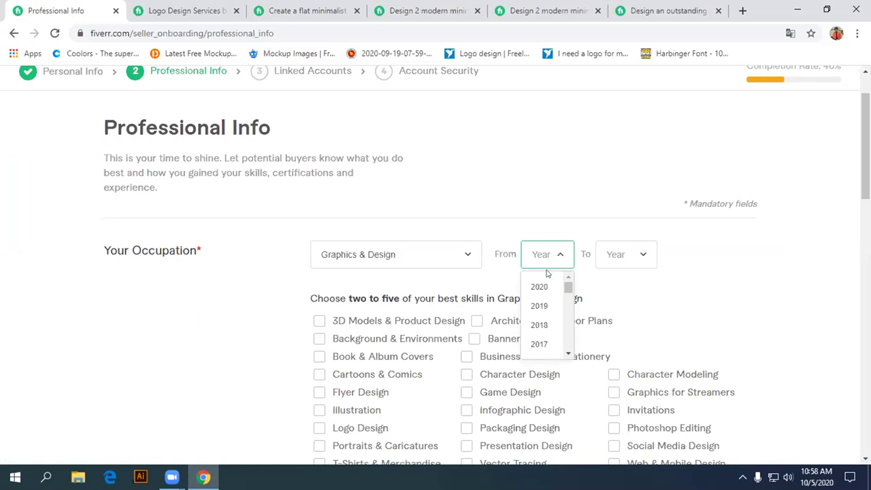
pyautogui.scroll(-1, 544, 337)
pyautogui.scroll(1, 545, 327)
pyautogui.scroll(-1, 555, 342)
pyautogui.click(539, 320)
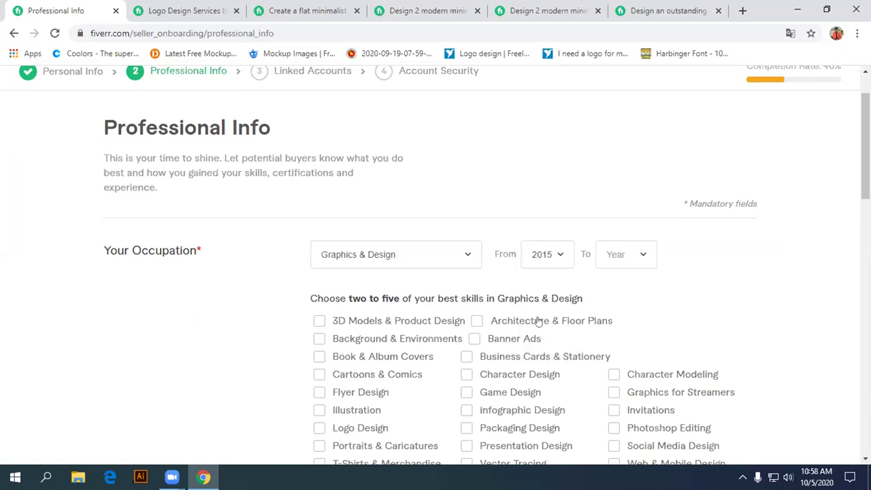
pyautogui.click(623, 252)
pyautogui.click(616, 287)
# Step: Select Flyer, T-Shirts, Logo, Banner Ads and Business Cards skills, dropping Vector Tracing
pyautogui.scroll(-1, 266, 334)
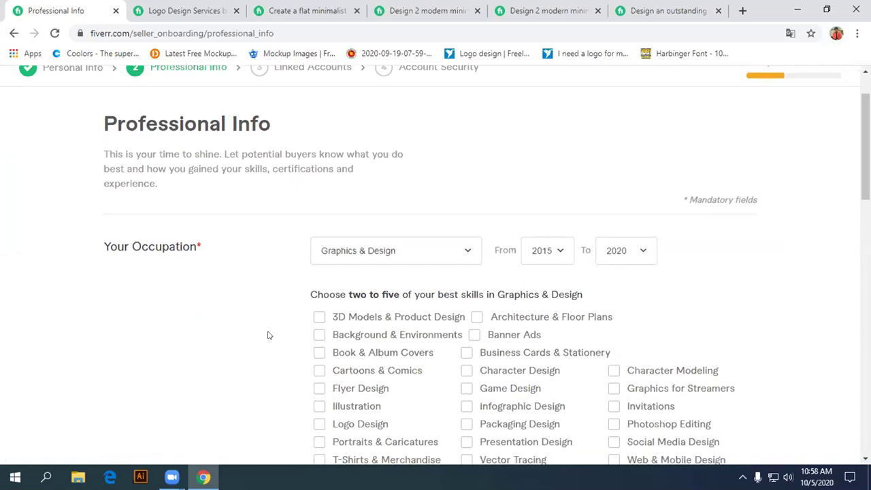
pyautogui.scroll(-1, 278, 302)
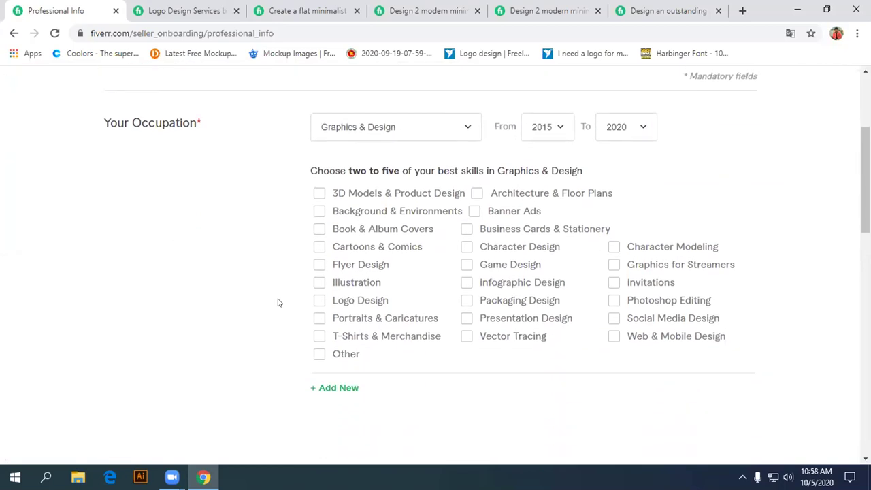
pyautogui.click(317, 267)
pyautogui.click(319, 336)
pyautogui.click(320, 301)
pyautogui.click(474, 213)
pyautogui.click(466, 339)
pyautogui.click(466, 232)
# Step: Scroll past Skills, Education and Certification and save the Professional Info to reach Linked Accounts
pyautogui.scroll(-5, 359, 338)
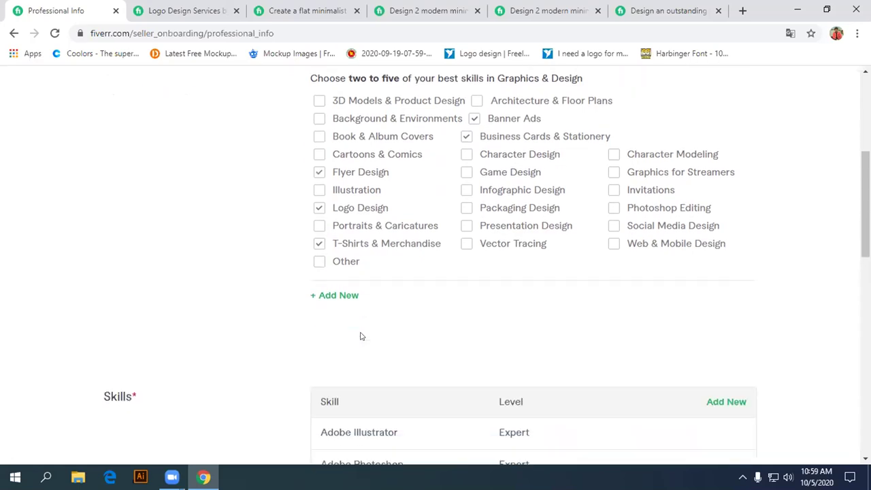
pyautogui.scroll(-2, 364, 332)
pyautogui.scroll(1, 362, 334)
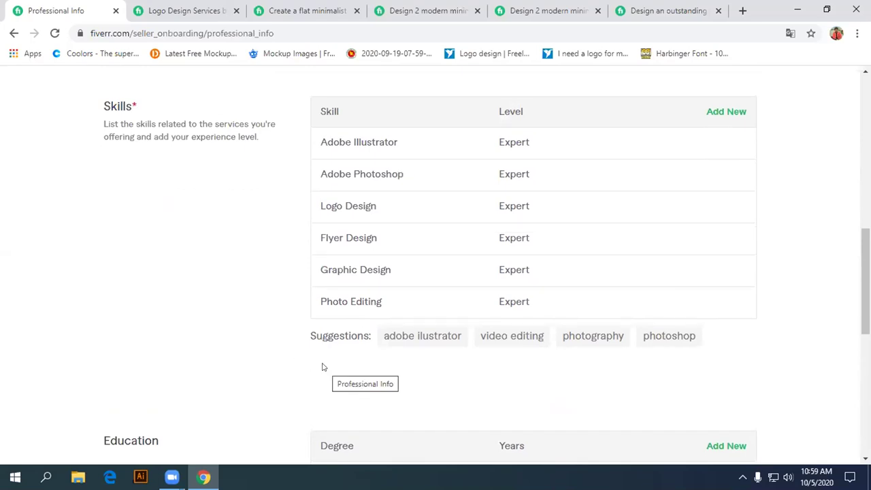
pyautogui.scroll(-4, 324, 368)
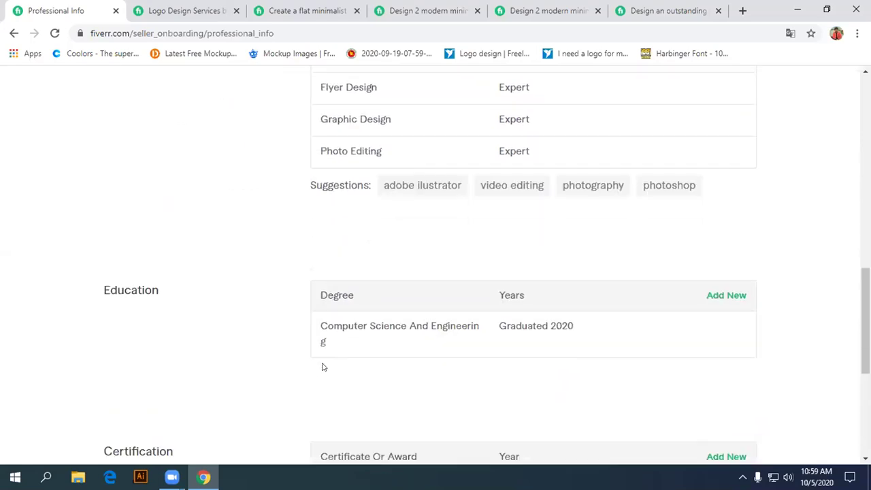
pyautogui.scroll(-3, 326, 368)
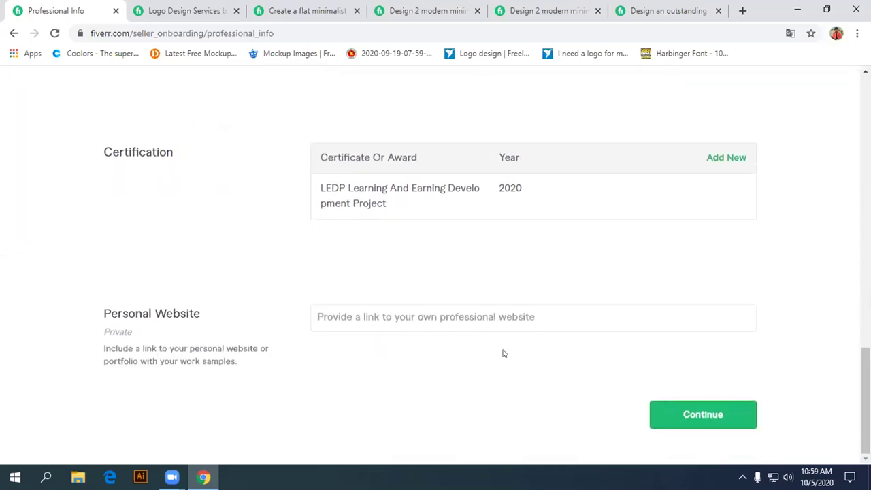
pyautogui.click(655, 418)
pyautogui.scroll(-1, 354, 341)
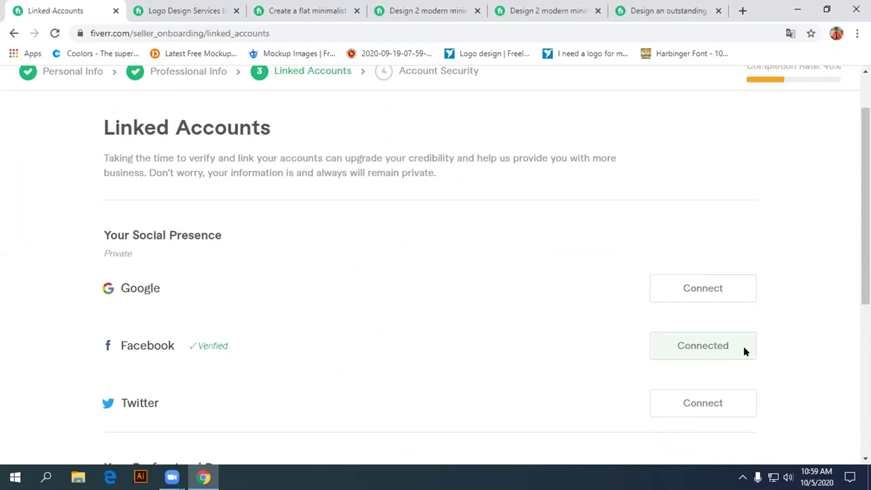
# Step: Connect a Google account to Fiverr, choosing the account and allowing access
pyautogui.click(688, 286)
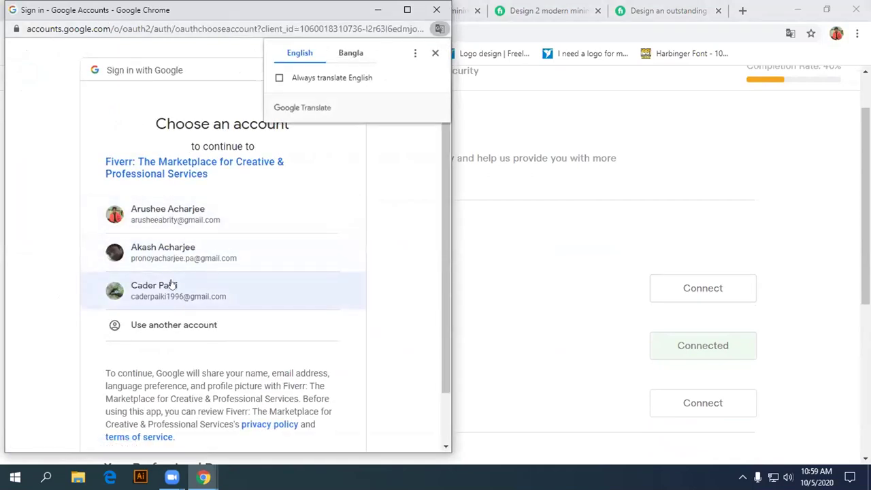
pyautogui.click(179, 291)
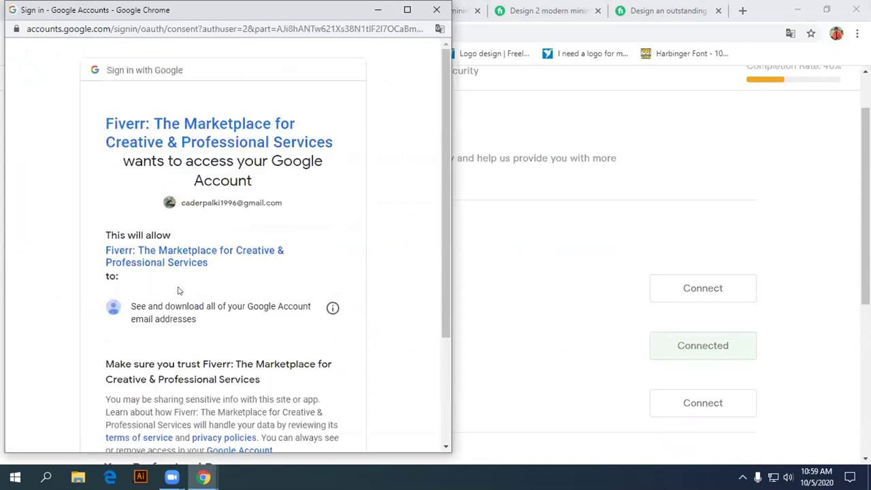
pyautogui.scroll(-3, 368, 306)
pyautogui.click(315, 360)
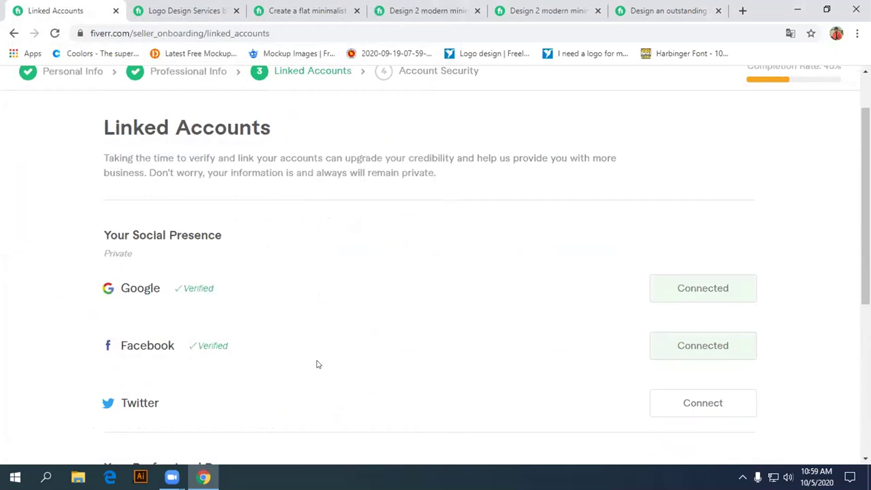
# Step: Continue from Linked Accounts to the Account Security step
pyautogui.scroll(-2, 316, 351)
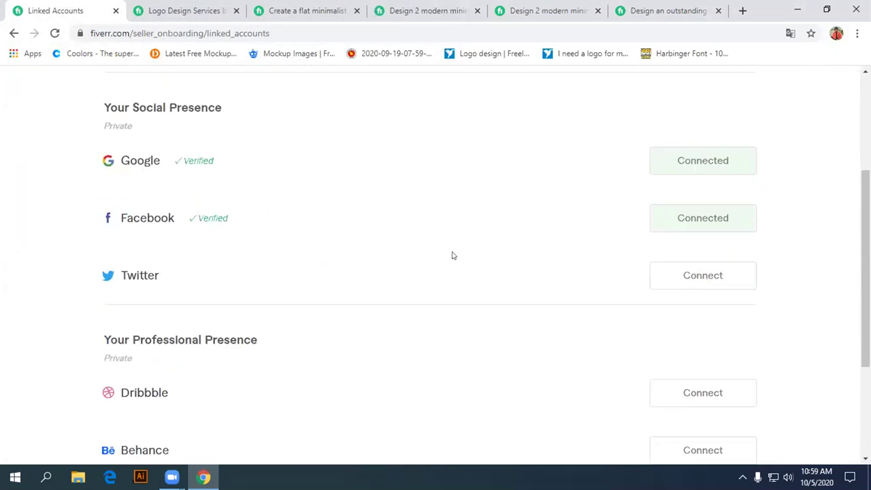
pyautogui.scroll(-1, 548, 195)
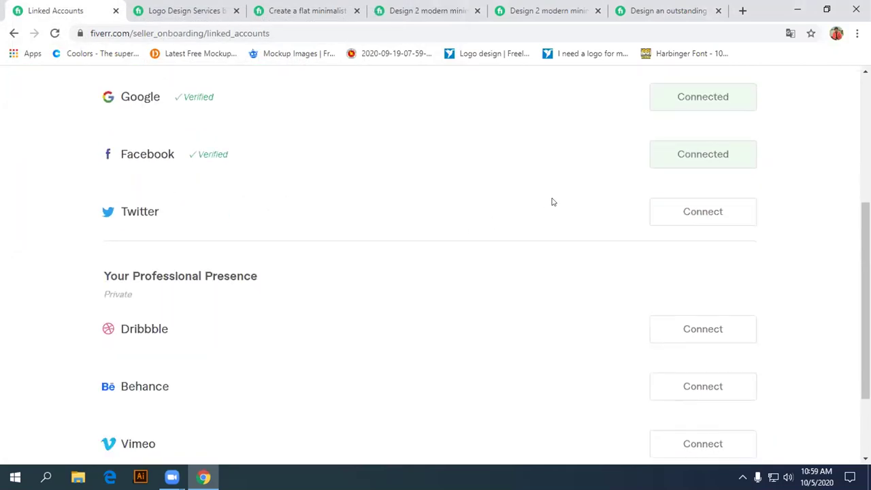
pyautogui.scroll(-1, 552, 204)
pyautogui.scroll(-1, 550, 208)
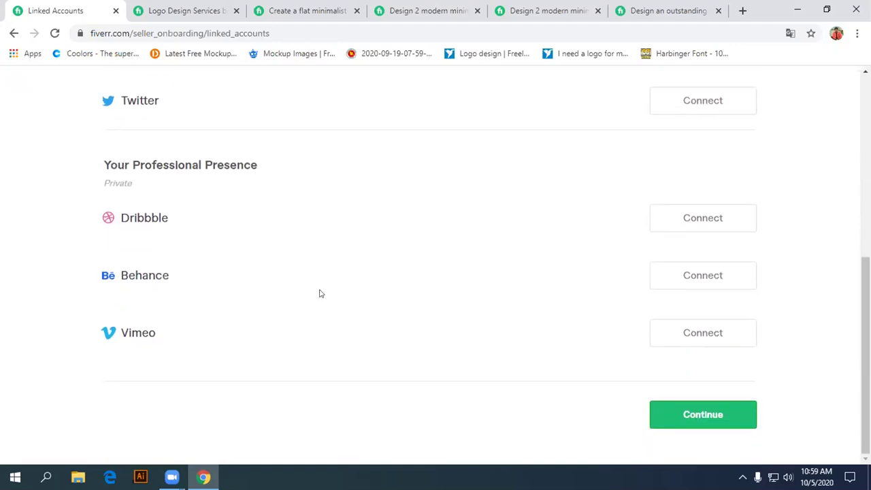
pyautogui.scroll(1, 0, 362)
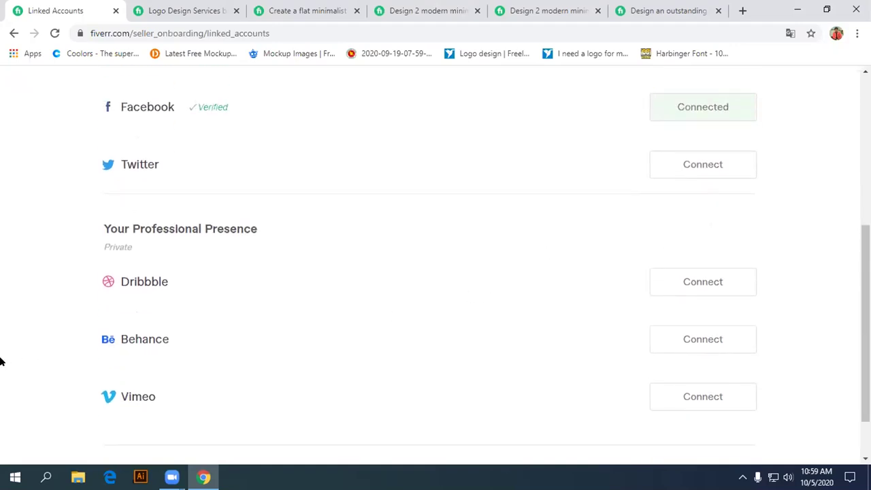
pyautogui.scroll(-1, 36, 348)
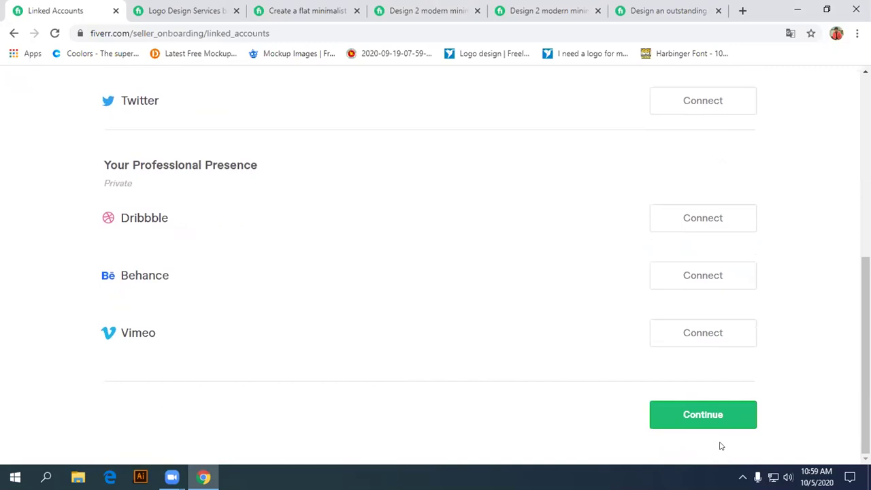
pyautogui.click(703, 416)
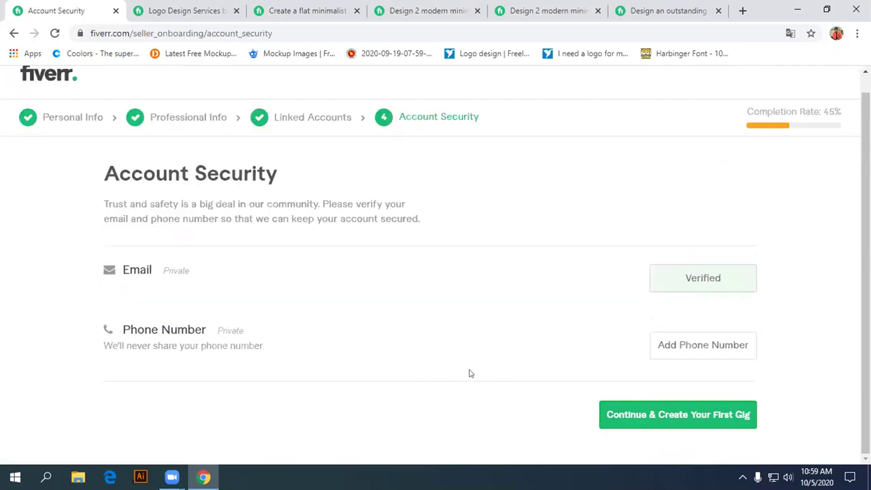
# Step: Add the seller's phone number and request an SMS verification code
pyautogui.click(686, 352)
pyautogui.click(364, 252)
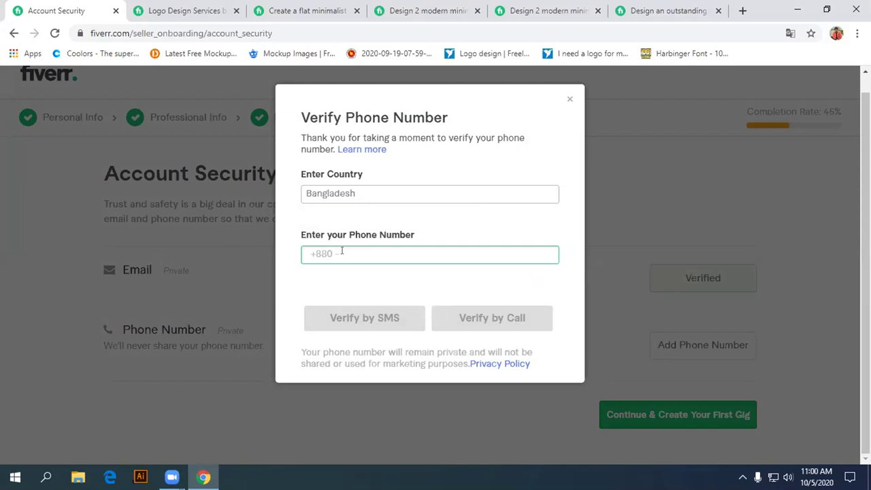
pyautogui.write('444')
pyautogui.press('BackSpace')
pyautogui.press('BackSpace')
pyautogui.press('BackSpace')
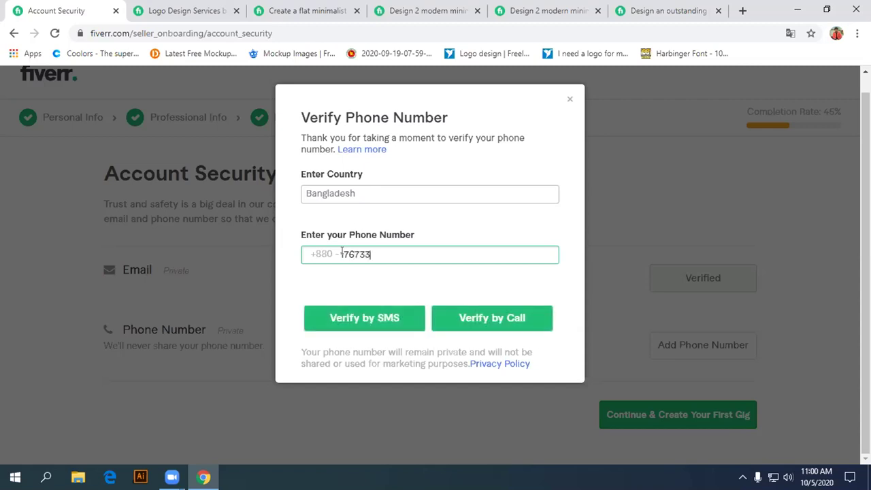
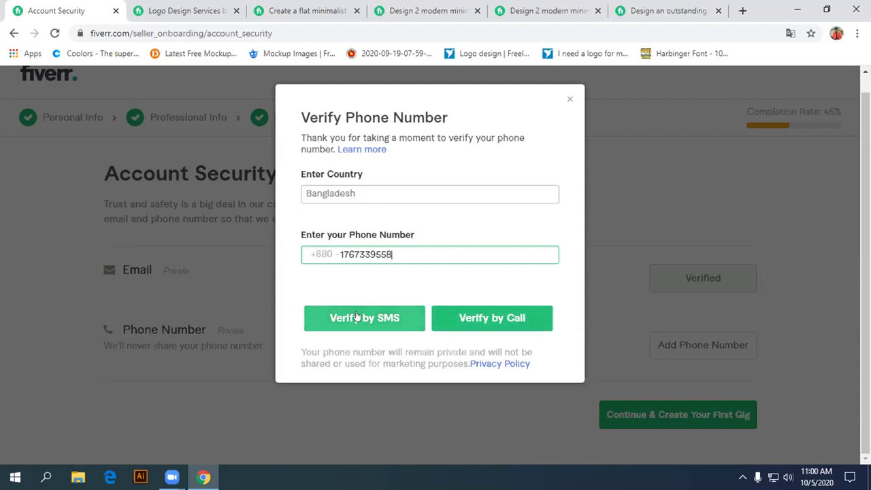
pyautogui.click(382, 321)
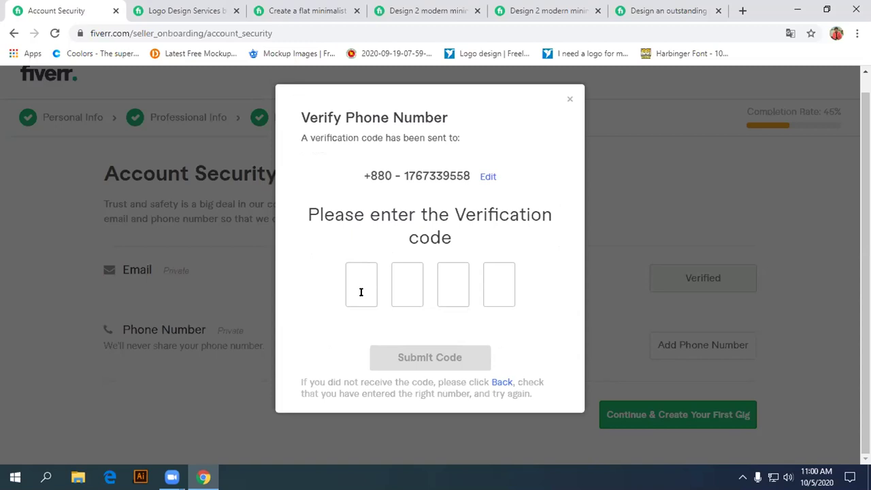
# Step: Enter the four-digit SMS verification code and submit it
pyautogui.click(355, 282)
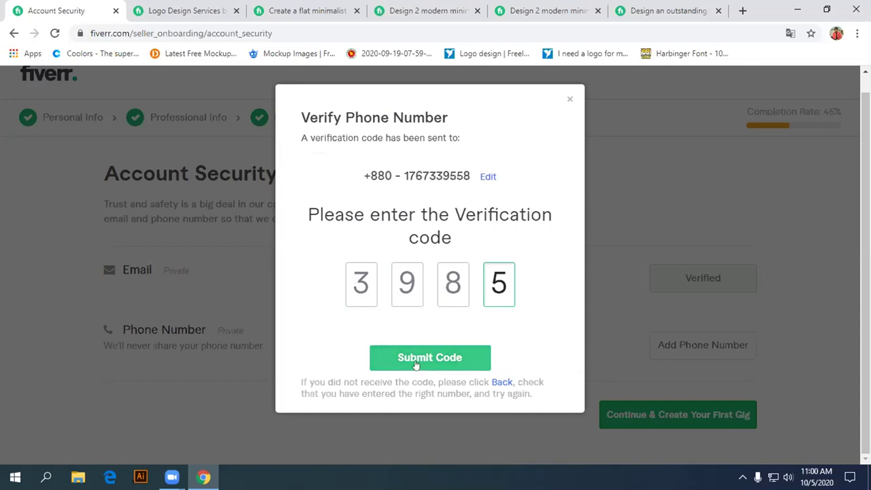
pyautogui.click(433, 360)
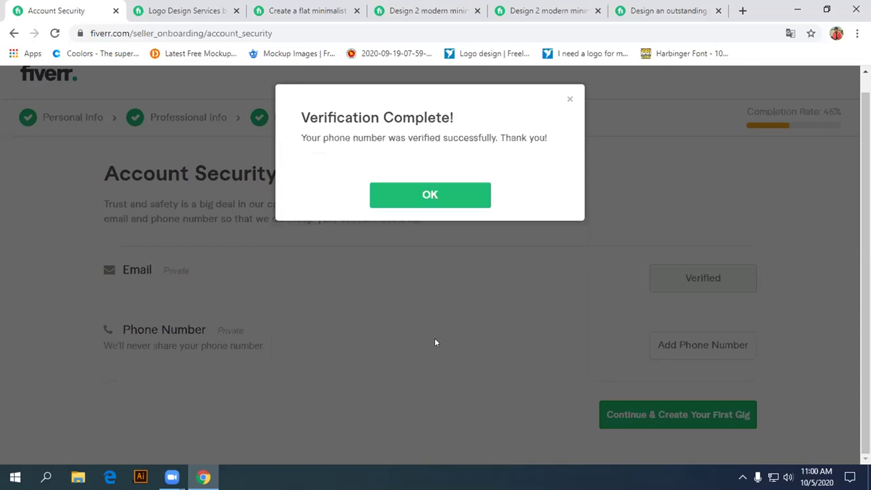
# Step: Dismiss the verification message, choose a security question, and finish Account Security
pyautogui.click(433, 196)
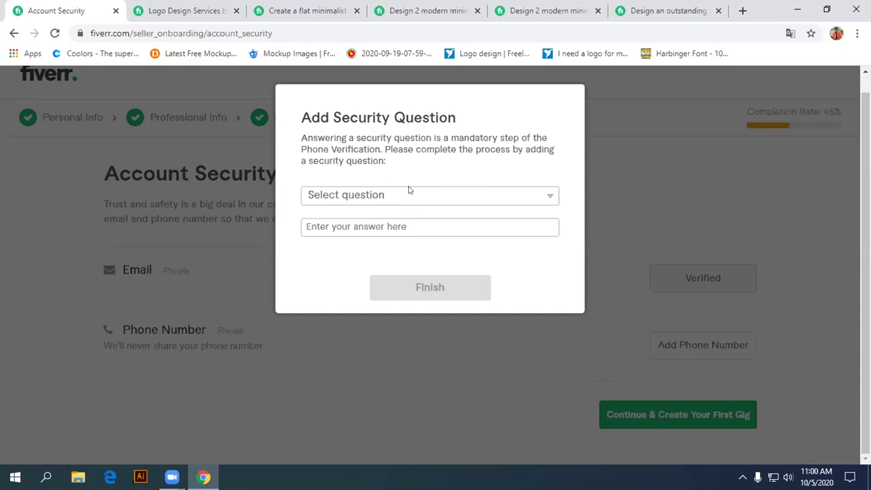
pyautogui.click(409, 189)
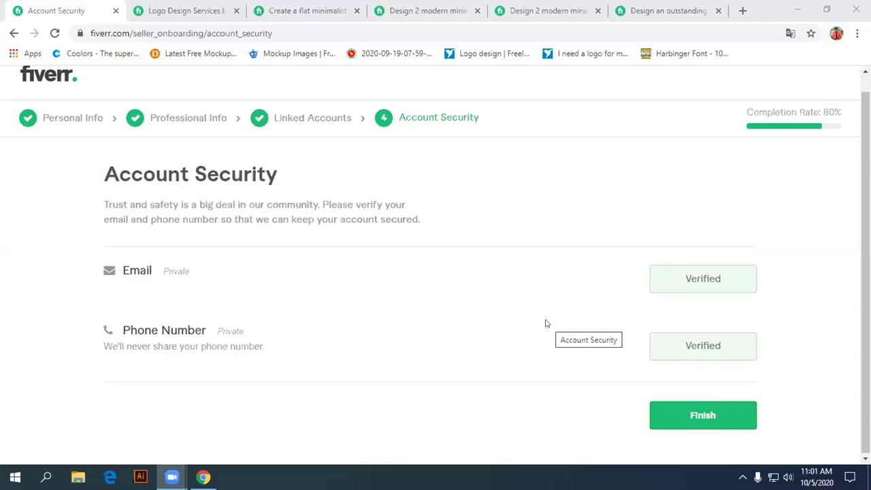
pyautogui.click(703, 423)
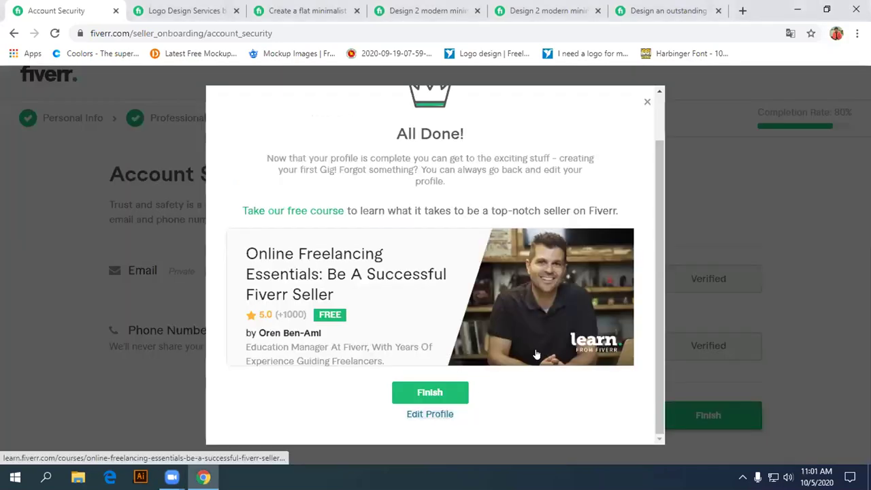
# Step: Finish onboarding from the All Done modal and begin editing the new gig's title
pyautogui.click(433, 395)
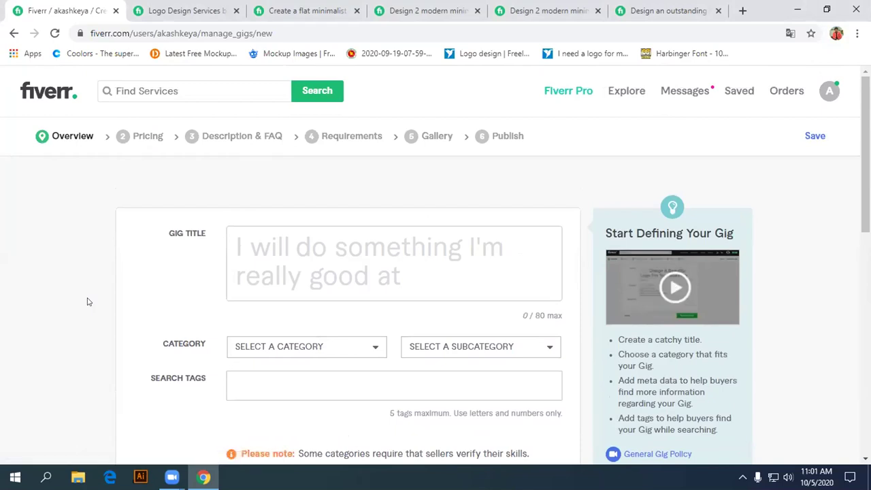
pyautogui.scroll(-1, 103, 243)
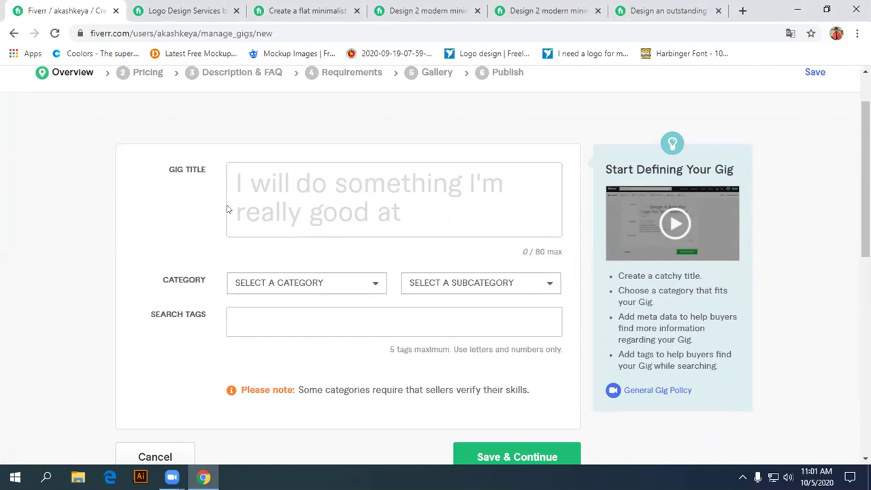
pyautogui.click(248, 198)
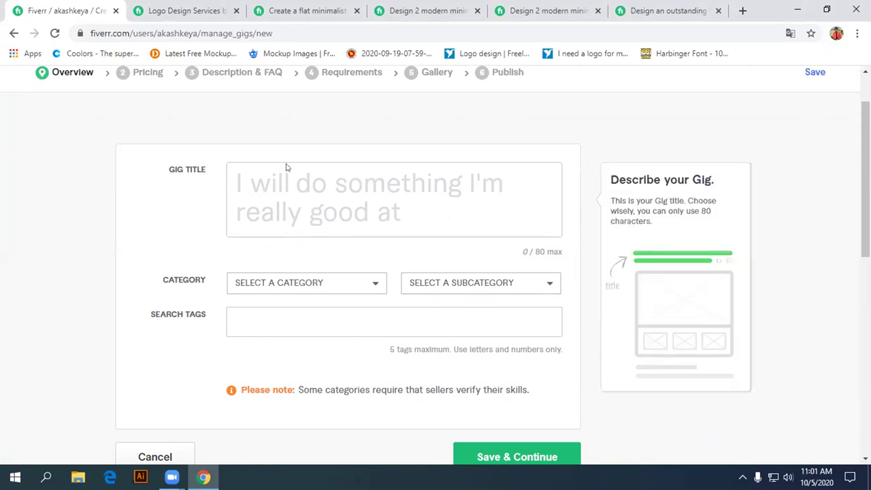
# Step: Type the title start 'I will design attractive lo', fixing false starts and the 'attactive' typo
pyautogui.click(303, 130)
pyautogui.write('I will')
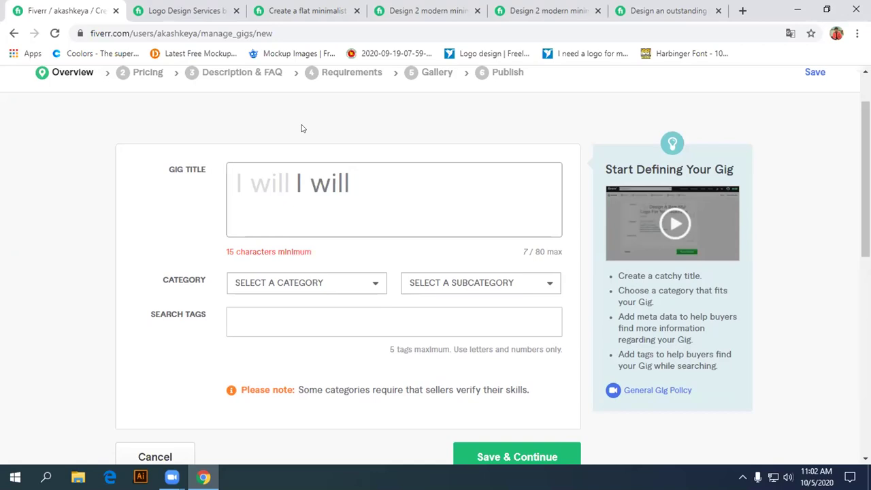
pyautogui.press('BackSpace')
pyautogui.press('BackSpace')
pyautogui.press('BackSpace')
pyautogui.press('BackSpace')
pyautogui.press('BackSpace')
pyautogui.press('BackSpace')
pyautogui.press('BackSpace')
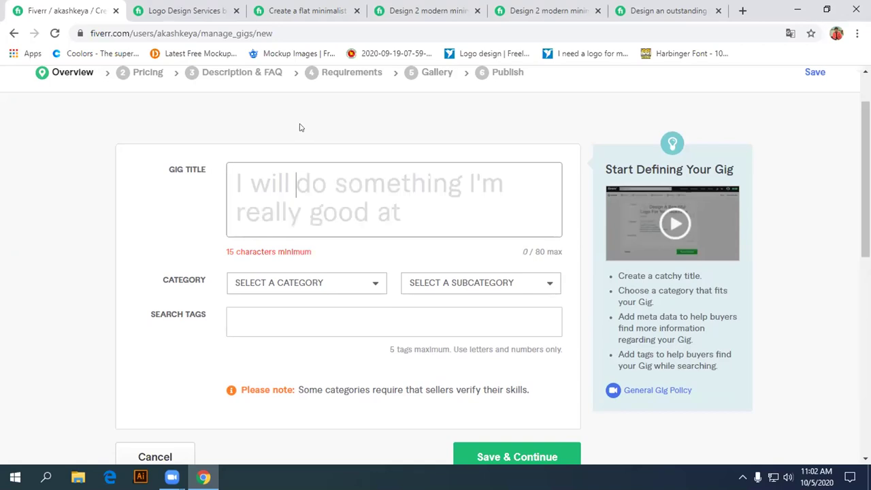
pyautogui.write('Do')
pyautogui.press('BackSpace')
pyautogui.press('BackSpace')
pyautogui.write('De')
pyautogui.press('BackSpace')
pyautogui.press('BackSpace')
pyautogui.write('design ')
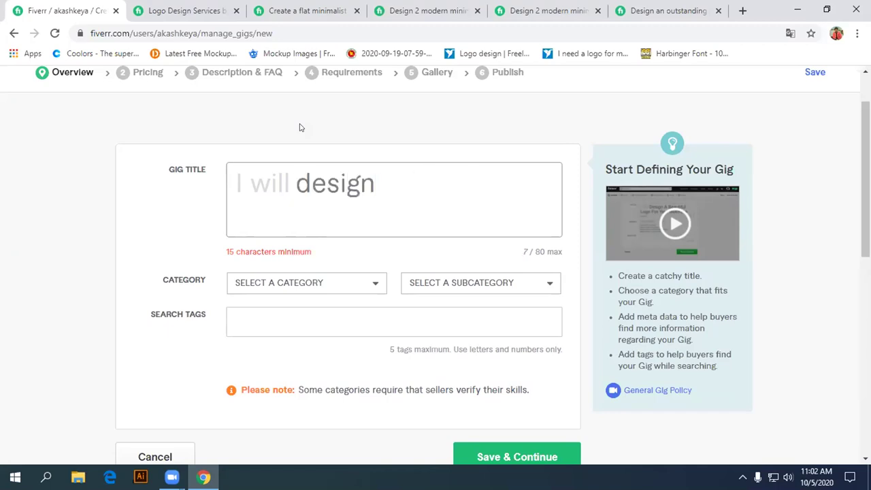
pyautogui.write('attactive lo')
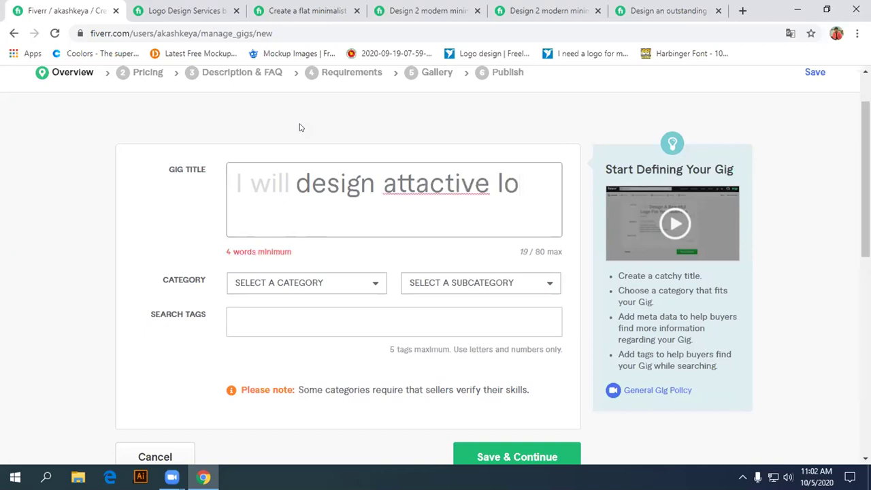
pyautogui.moveTo(268, 170)
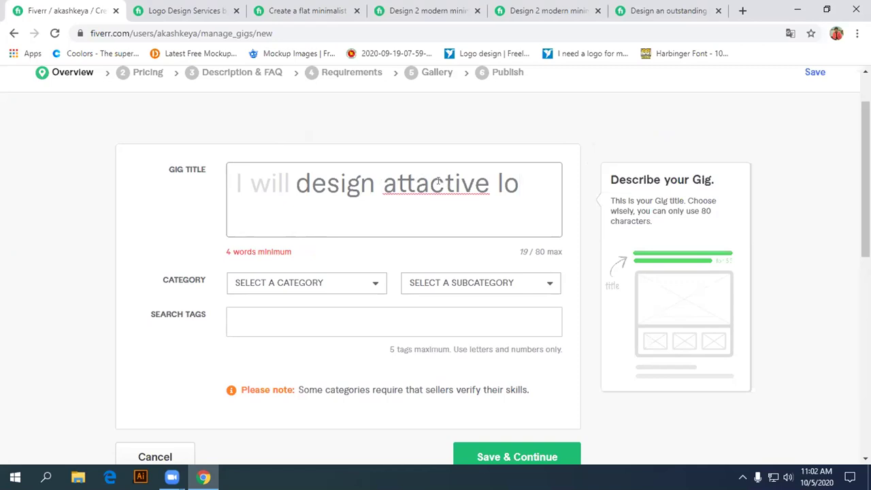
pyautogui.click(417, 181)
pyautogui.write('r')
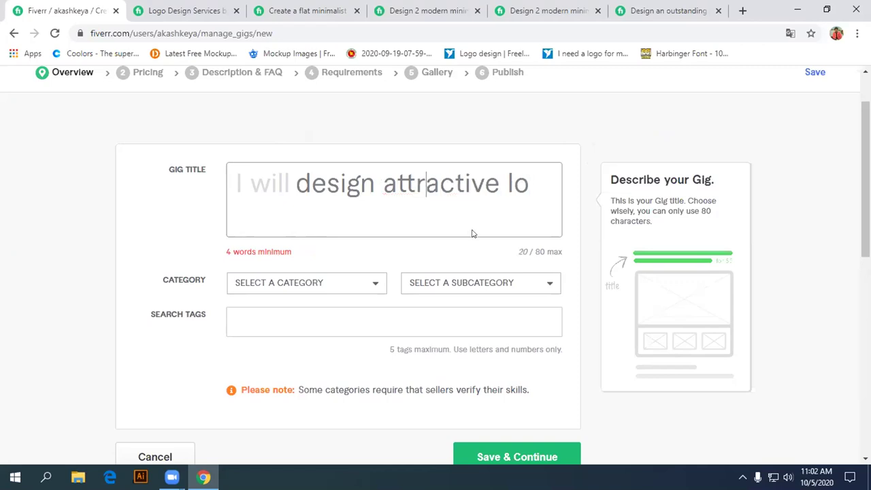
# Step: Complete the title with 'gos for your business', correcting 'bussiness'
pyautogui.press('End')
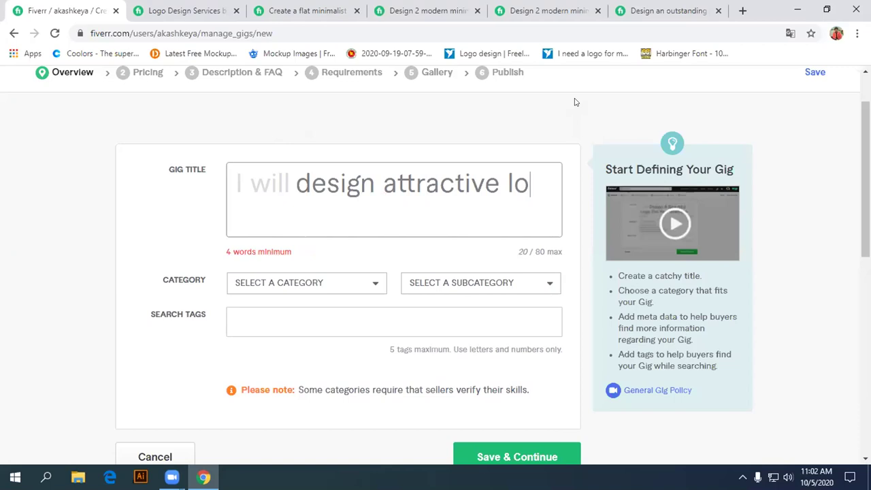
pyautogui.write('gos for ')
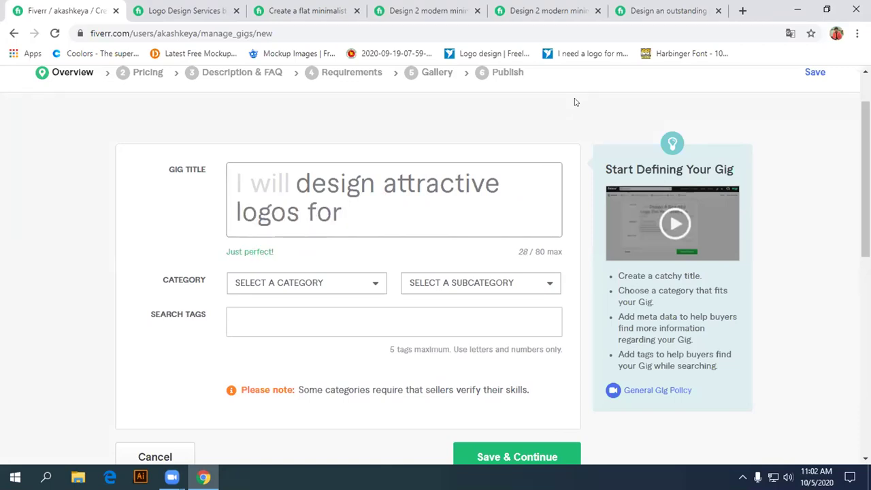
pyautogui.write('your ')
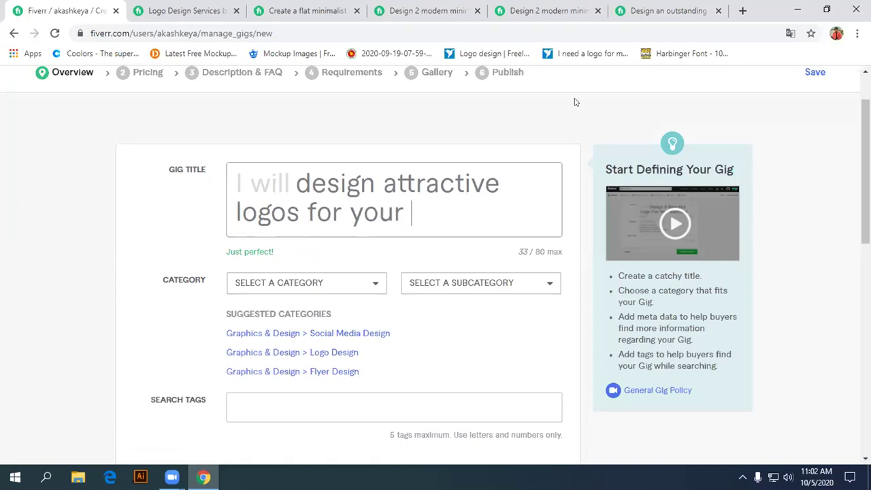
pyautogui.write('bussi')
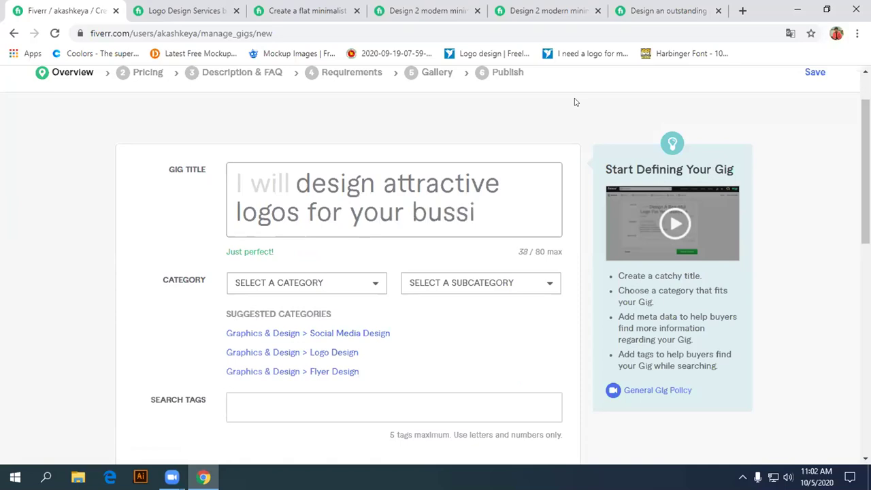
pyautogui.write('ness')
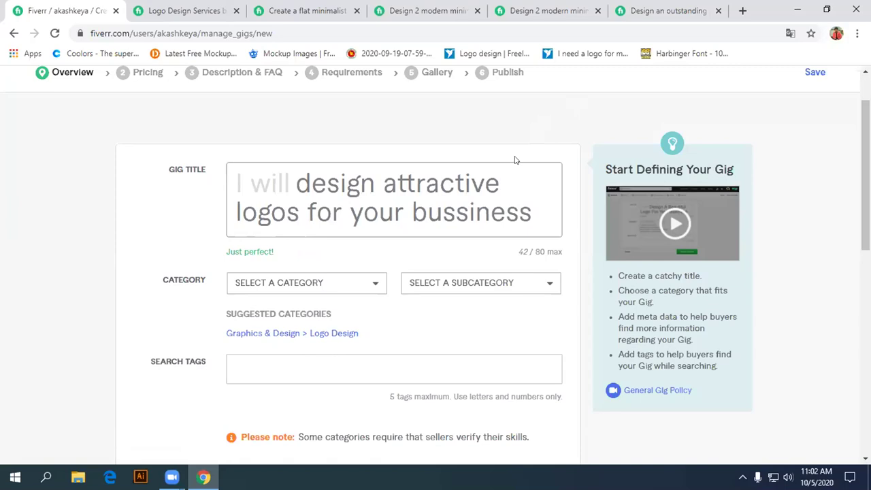
pyautogui.click(448, 212)
pyautogui.press('BackSpace')
pyautogui.click(525, 211)
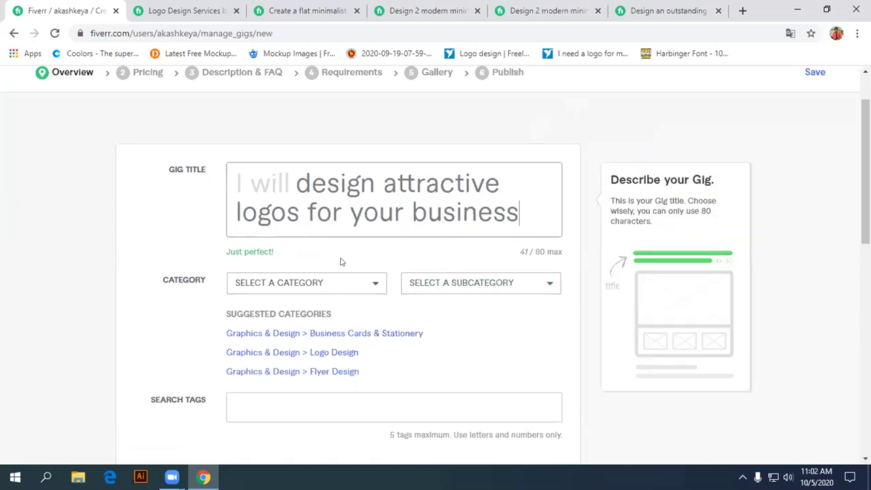
pyautogui.click(105, 274)
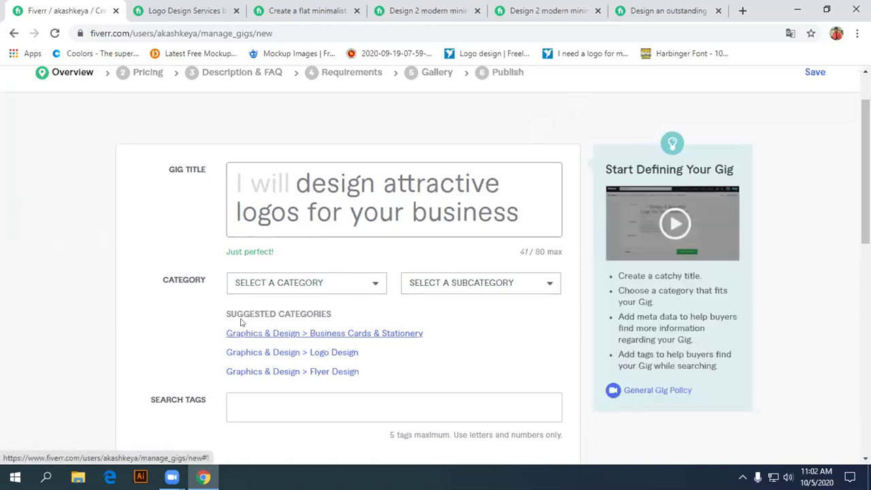
# Step: Apply the suggested Graphics & Design > Logo Design category and review the Gig Metadata style options
pyautogui.click(309, 353)
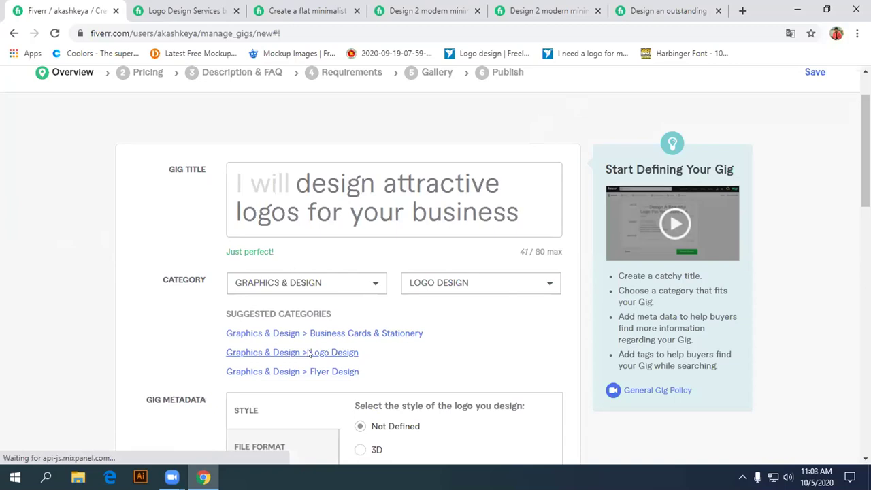
pyautogui.scroll(-1, 317, 370)
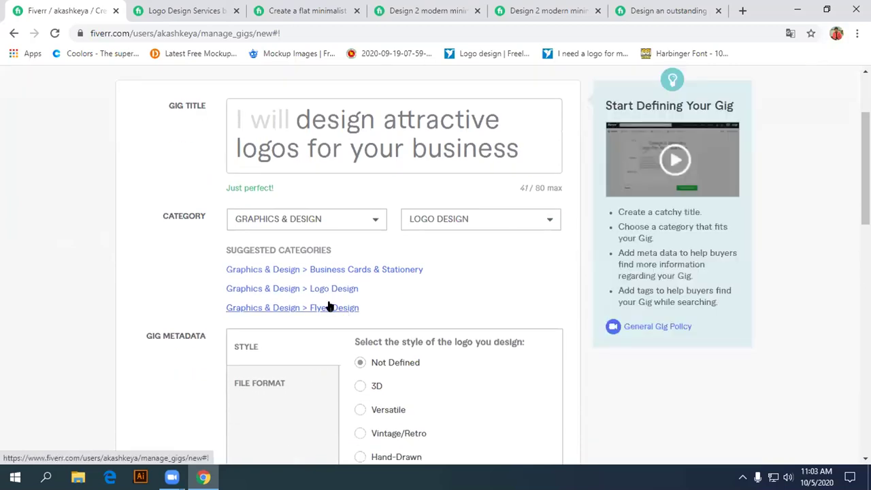
pyautogui.scroll(-1, 329, 307)
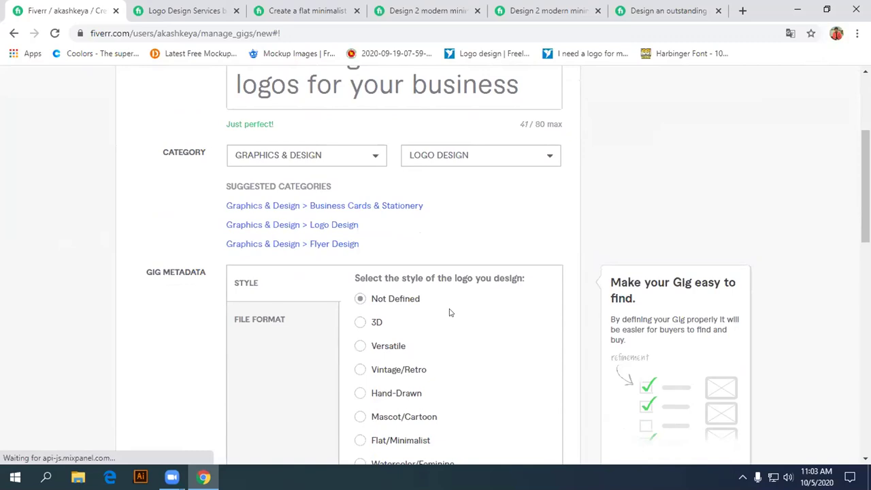
pyautogui.scroll(-1, 450, 313)
pyautogui.scroll(-1, 463, 320)
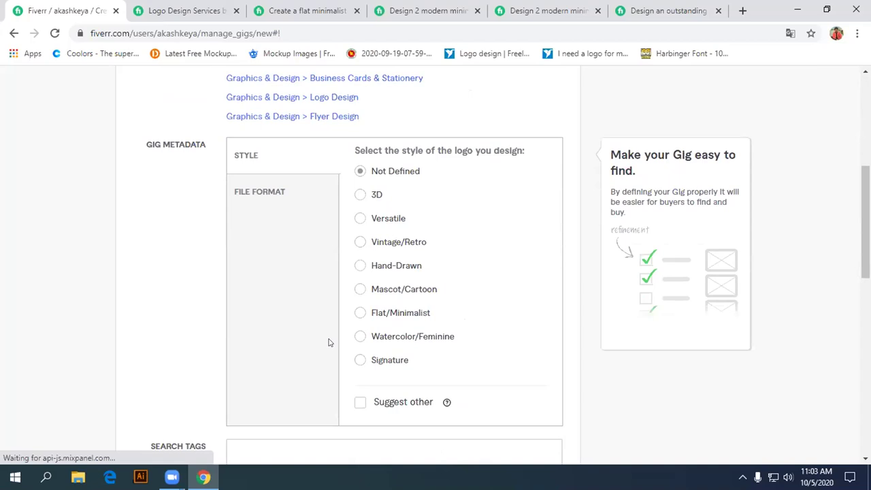
pyautogui.scroll(-3, 443, 333)
pyautogui.scroll(3, 443, 330)
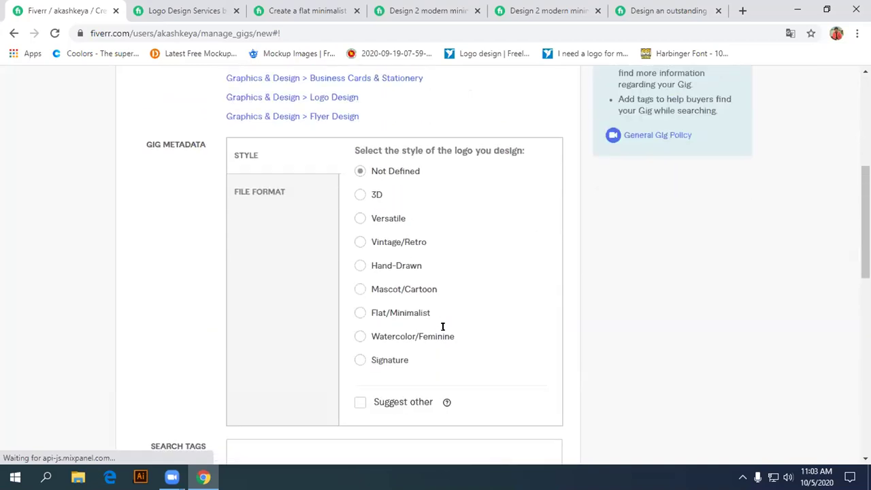
pyautogui.scroll(-1, 442, 334)
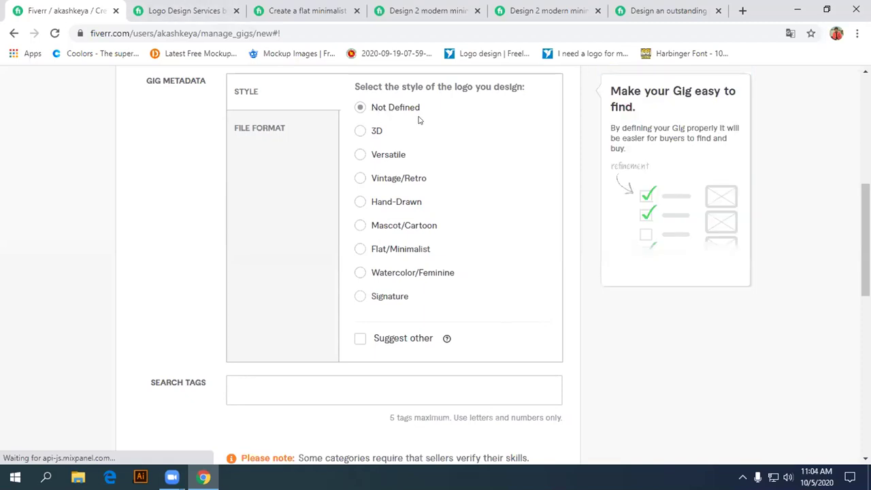
pyautogui.scroll(-1, 446, 334)
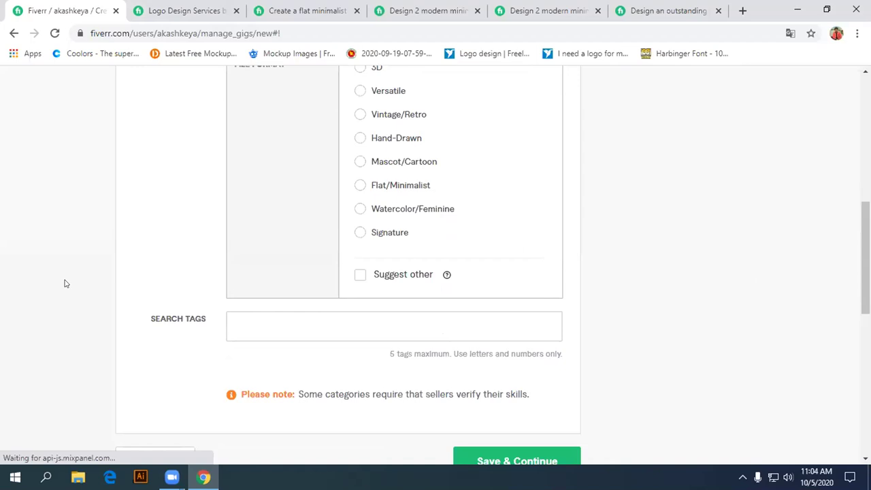
pyautogui.scroll(4, 66, 283)
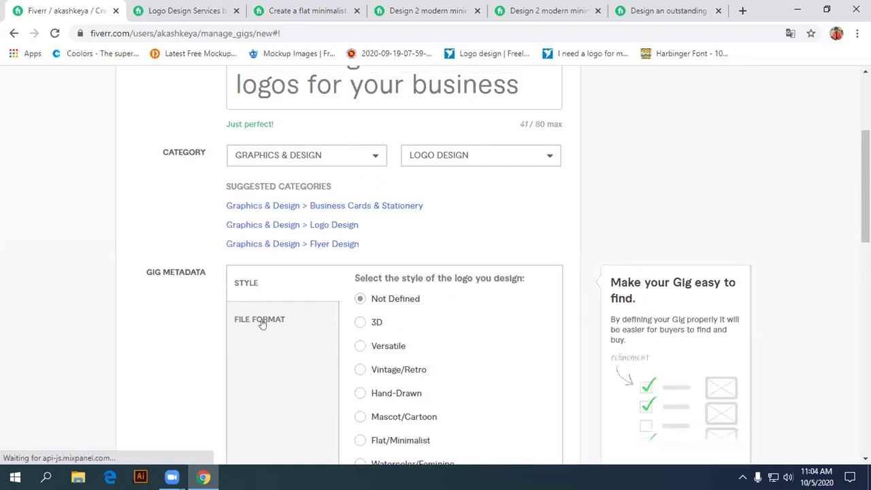
pyautogui.scroll(-2, 263, 264)
# Step: Under FILE FORMAT, tick AI, JPG, PDF, PNG, PSD and SVG as delivered formats
pyautogui.click(260, 263)
pyautogui.scroll(-2, 303, 273)
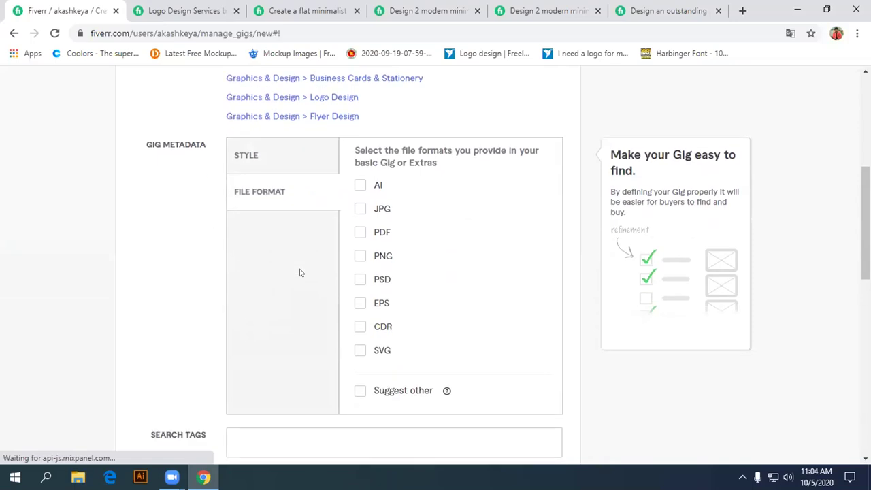
pyautogui.click(361, 210)
pyautogui.click(360, 187)
pyautogui.click(360, 234)
pyautogui.click(359, 258)
pyautogui.click(355, 283)
pyautogui.scroll(-3, 317, 304)
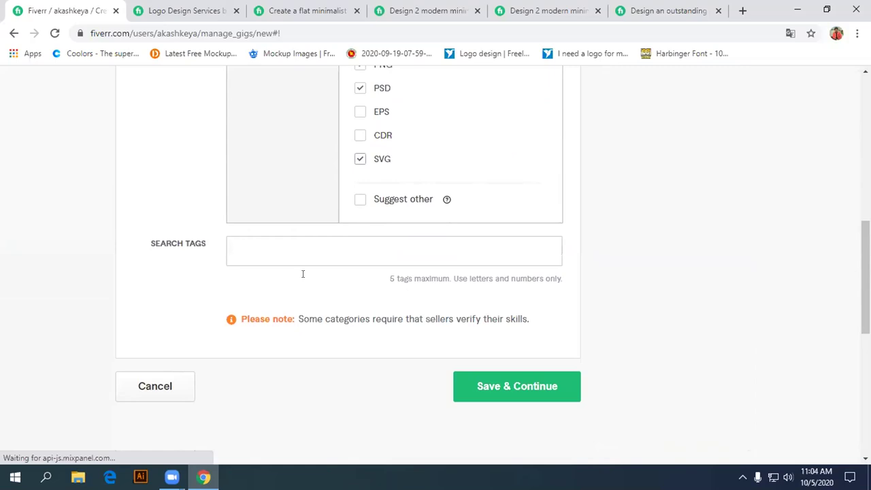
pyautogui.click(275, 252)
pyautogui.click(76, 168)
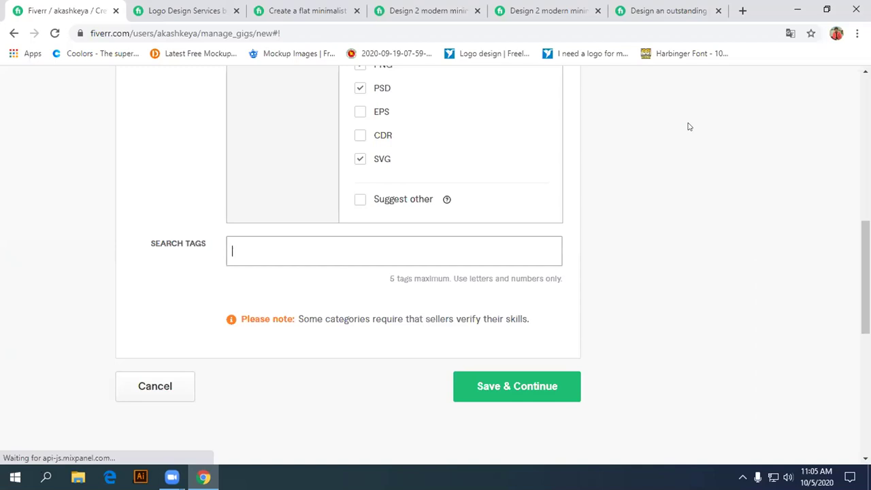
# Step: Enter 'Logo Design' in Search Tags without a trailing space and add it as a tag
pyautogui.click(333, 273)
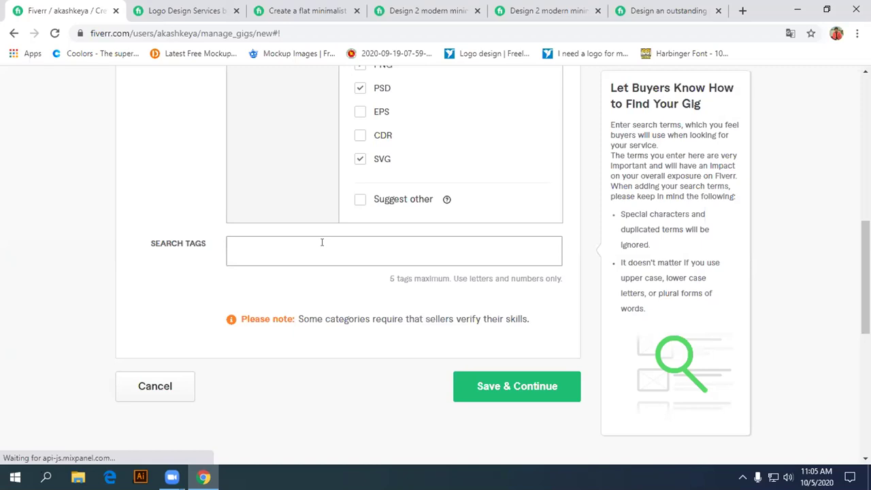
pyautogui.write('Logo Design')
pyautogui.press('BackSpace')
pyautogui.press('Return')
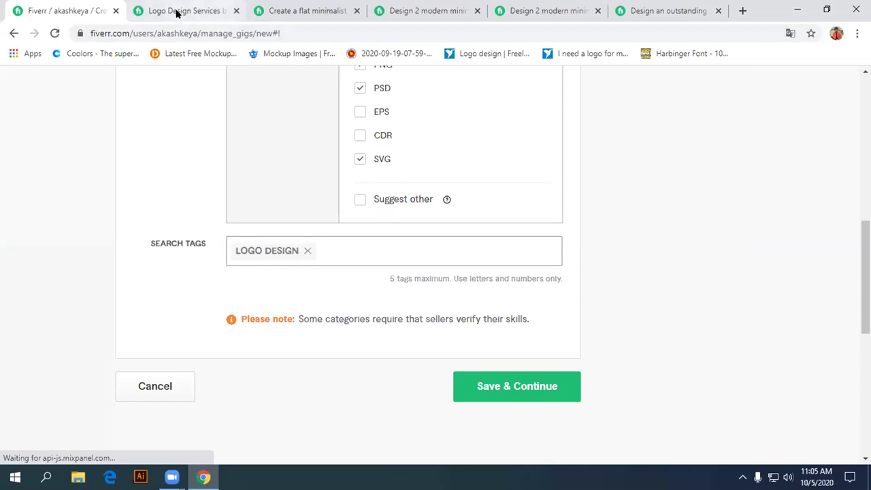
# Step: Browse the flat minimalist competitor gig down to its related tags
pyautogui.click(303, 11)
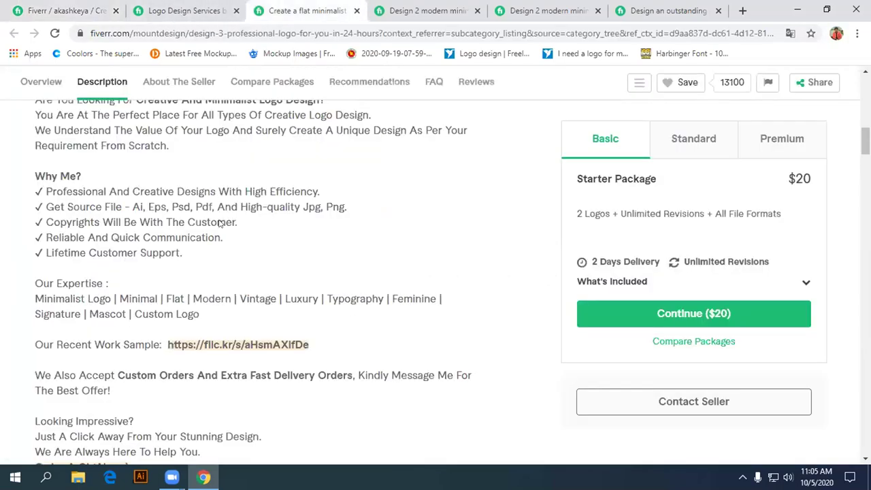
pyautogui.scroll(5, 226, 271)
pyautogui.scroll(-10, 320, 278)
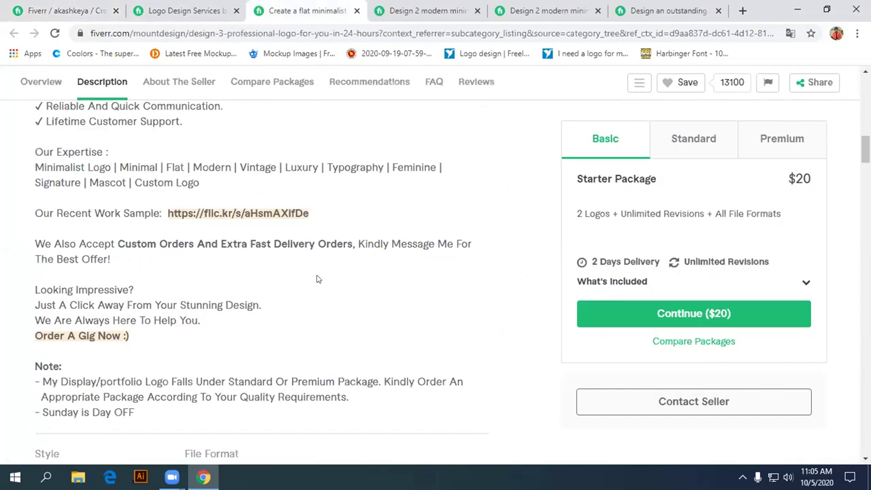
pyautogui.scroll(-1, 253, 280)
pyautogui.scroll(2, 255, 278)
pyautogui.scroll(-5, 260, 292)
pyautogui.scroll(-10, 260, 291)
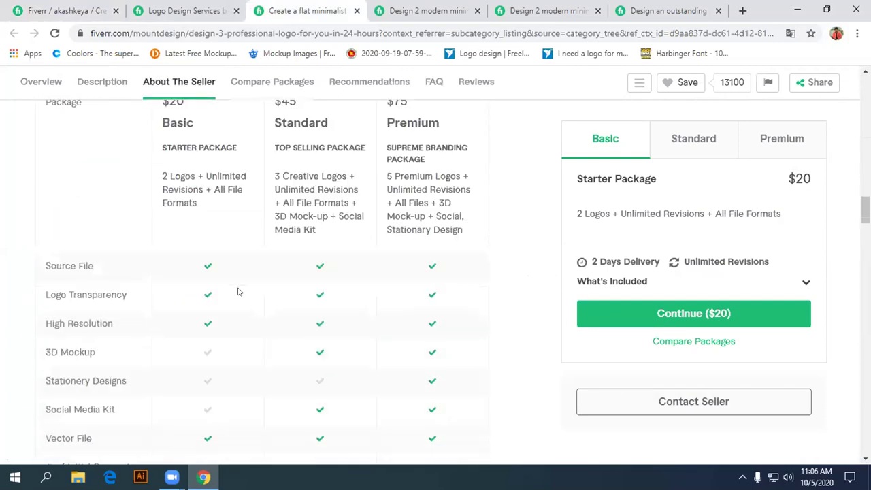
pyautogui.scroll(-7, 239, 291)
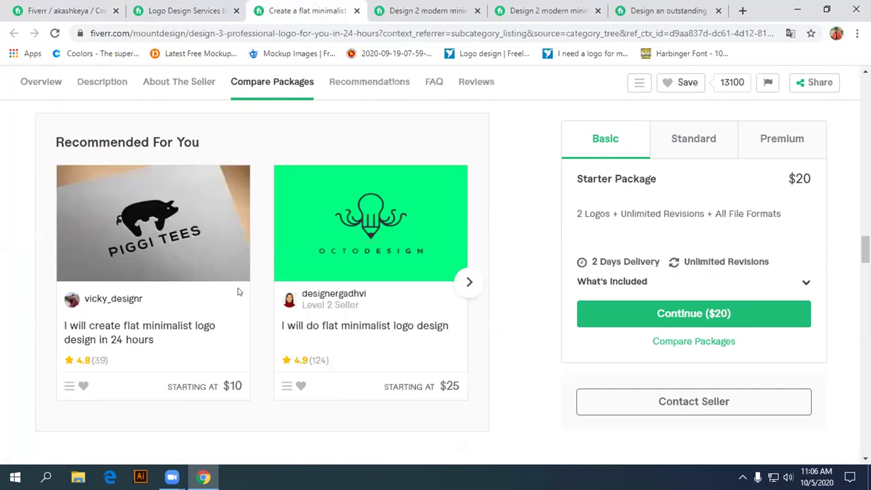
pyautogui.scroll(-5, 239, 293)
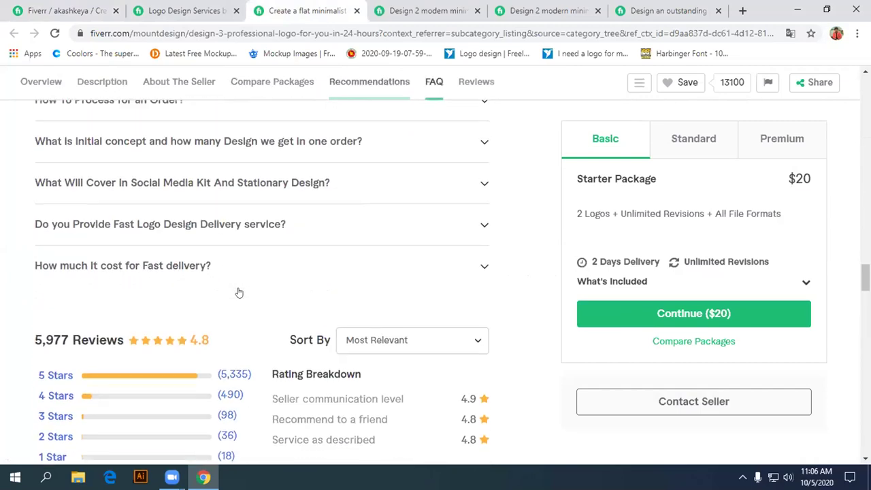
pyautogui.scroll(-15, 238, 292)
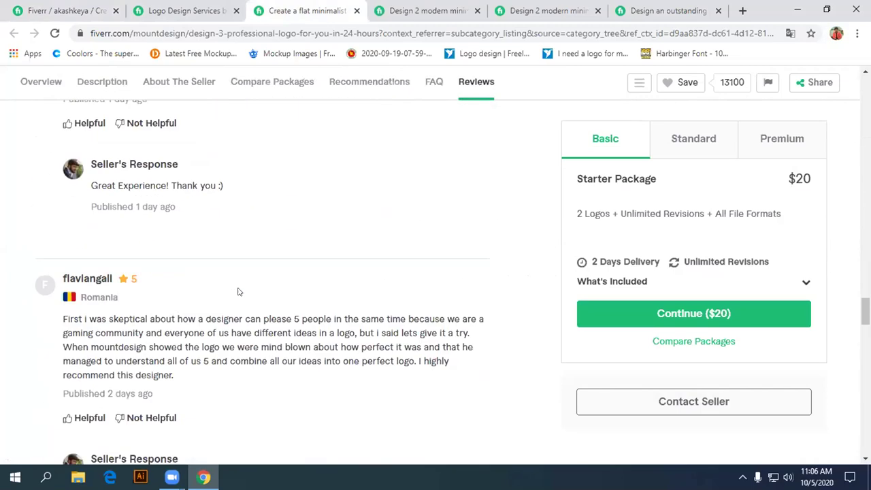
pyautogui.scroll(-3, 238, 292)
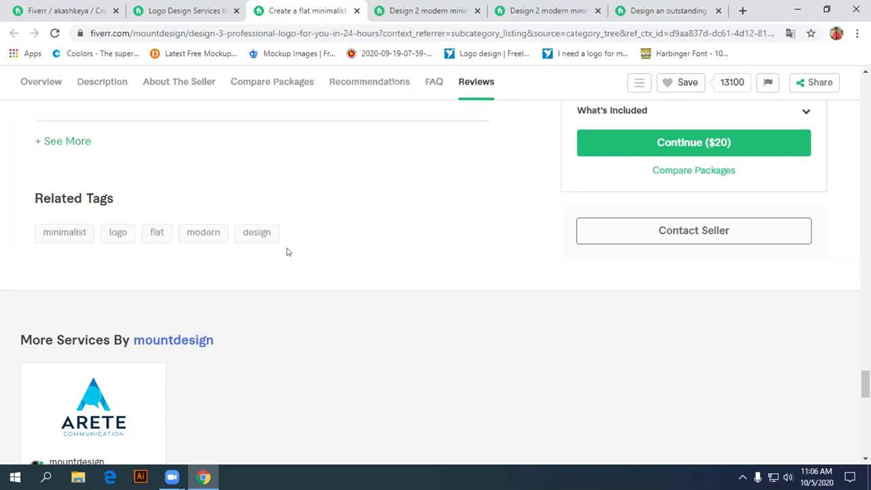
# Step: Scroll through another competing modern minimalist logo gig
pyautogui.click(400, 18)
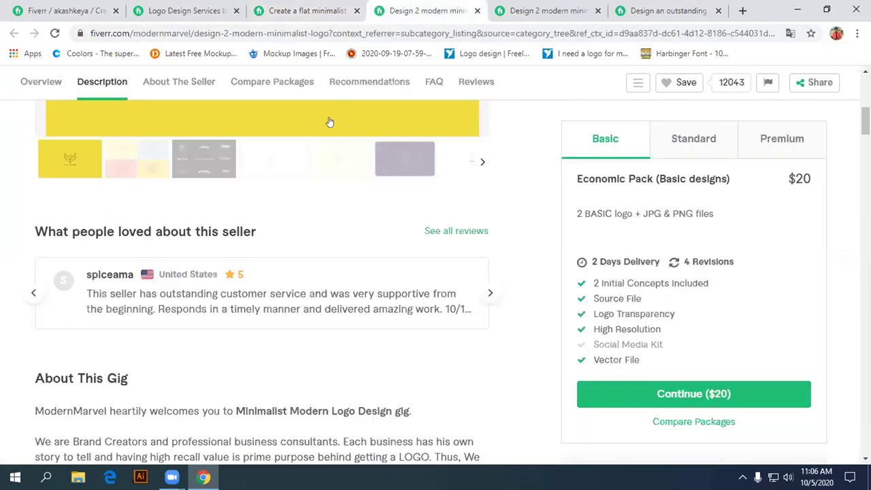
pyautogui.scroll(-5, 228, 329)
pyautogui.scroll(-15, 228, 329)
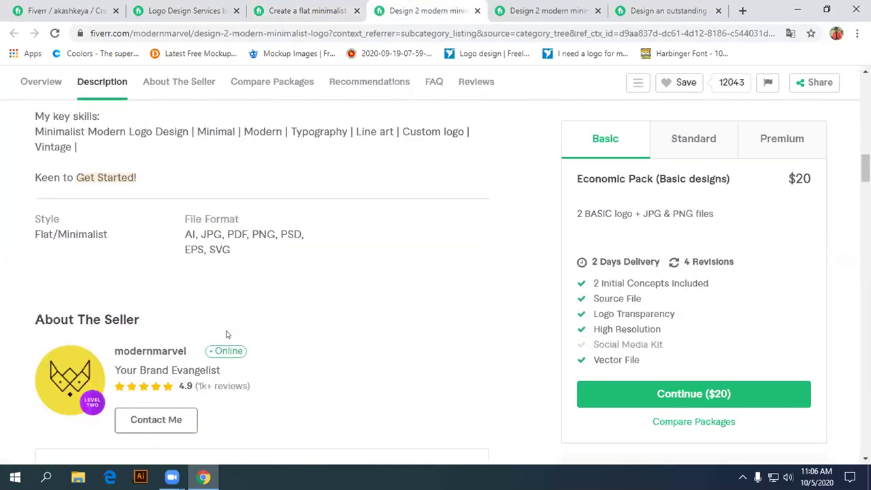
pyautogui.scroll(-15, 199, 392)
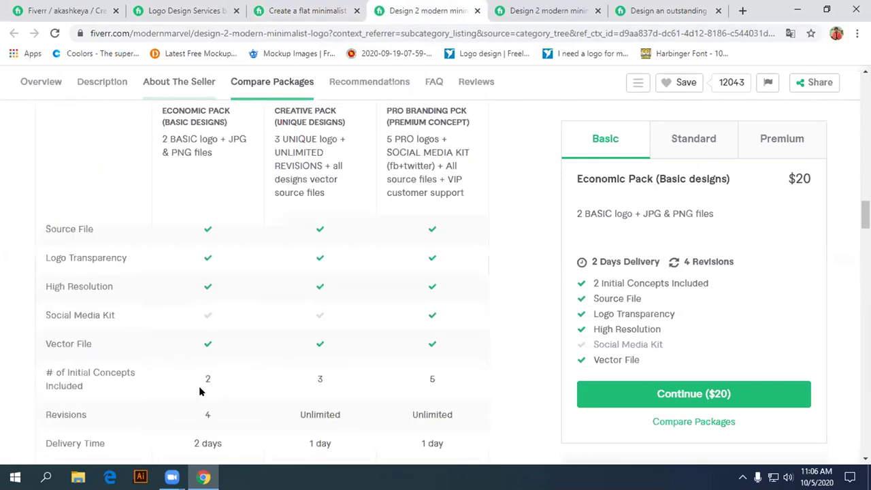
pyautogui.scroll(-15, 227, 311)
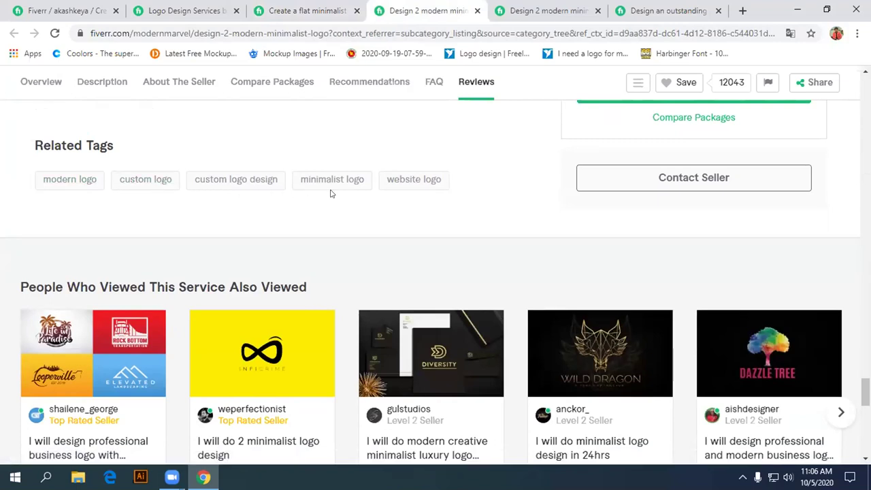
# Step: Scroll through a different competitor's logo gig page
pyautogui.click(545, 12)
pyautogui.scroll(-18, 150, 362)
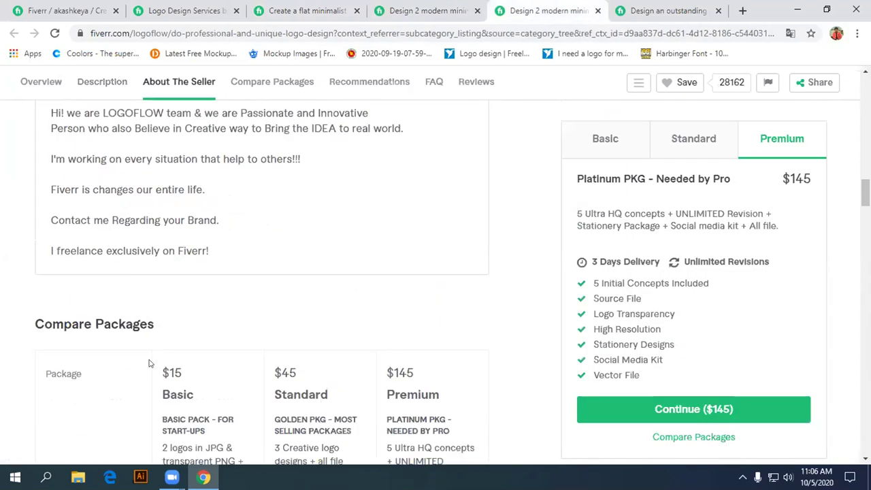
pyautogui.scroll(-12, 150, 362)
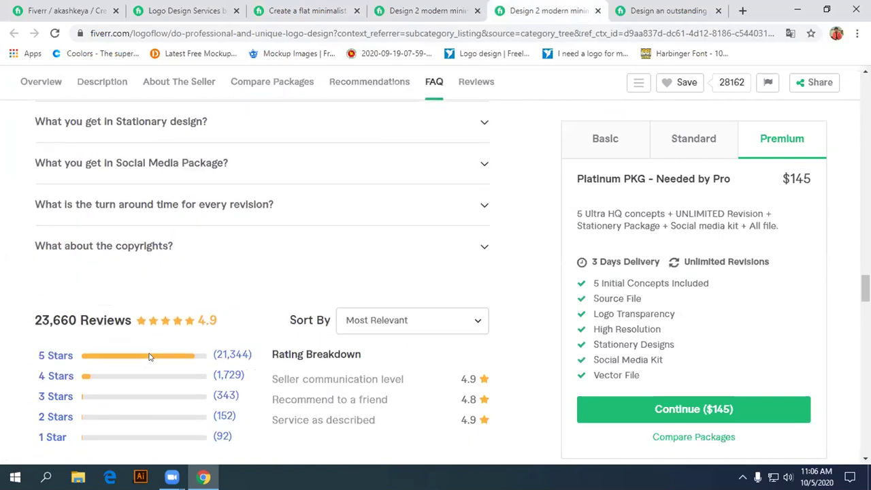
pyautogui.scroll(-10, 150, 354)
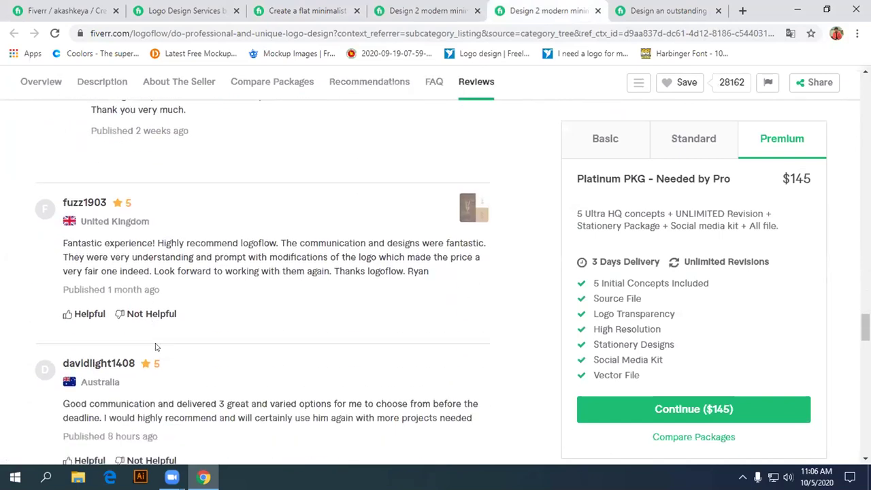
pyautogui.scroll(-10, 139, 311)
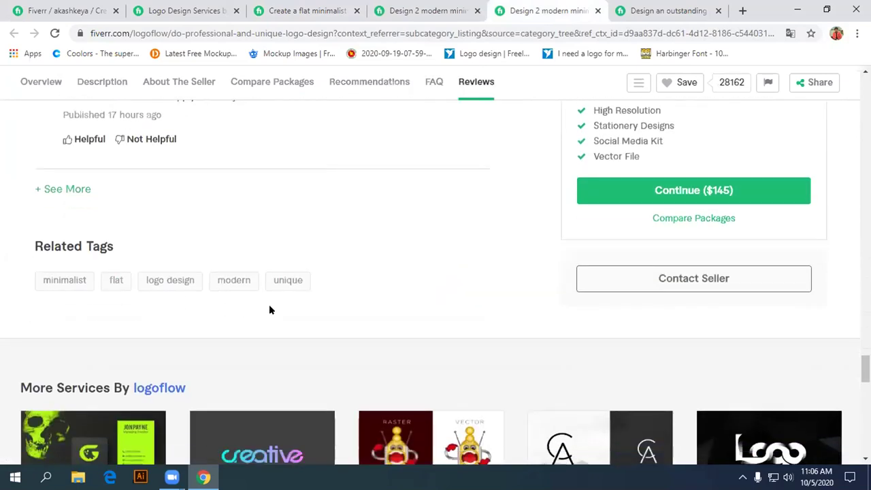
pyautogui.scroll(4, 524, 68)
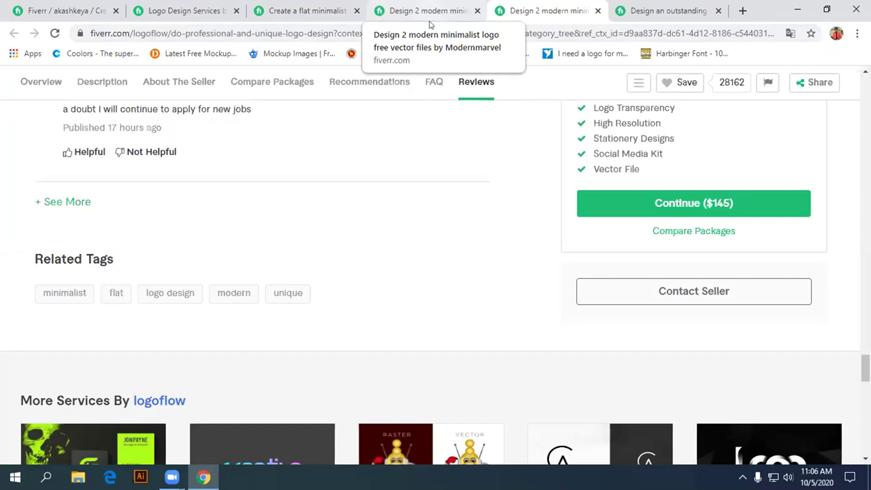
# Step: Review the outstanding logo gig's related tags: minimalist, logo, modern, outstanding, icon
pyautogui.click(430, 25)
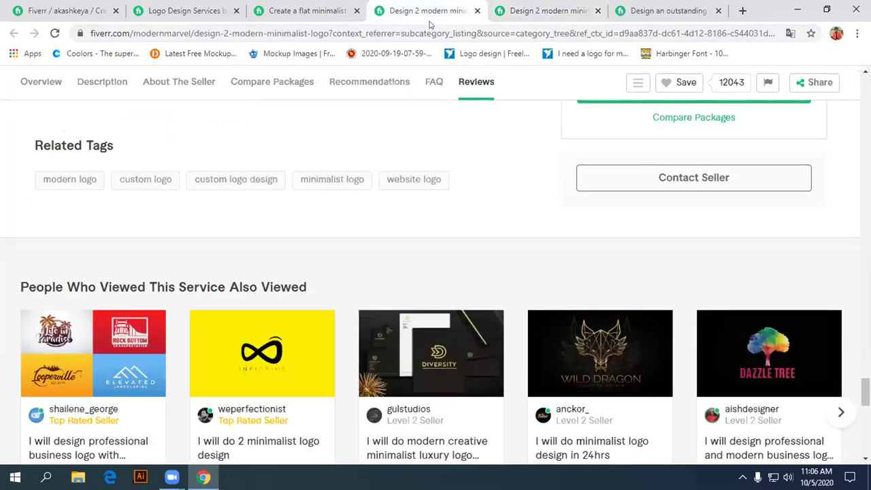
pyautogui.click(663, 11)
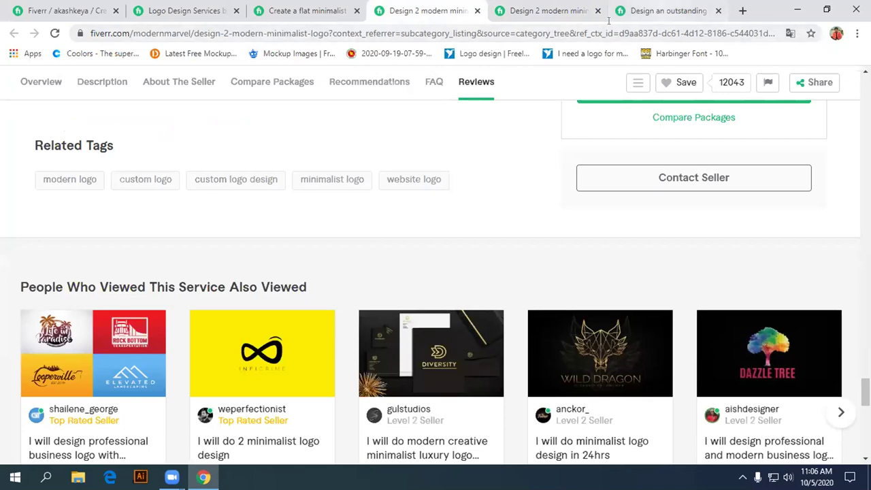
pyautogui.scroll(-15, 204, 302)
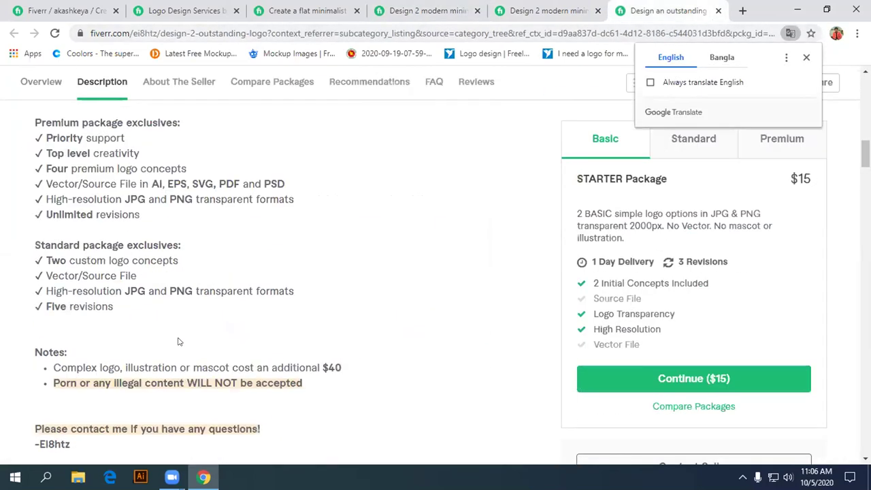
pyautogui.scroll(-12, 266, 334)
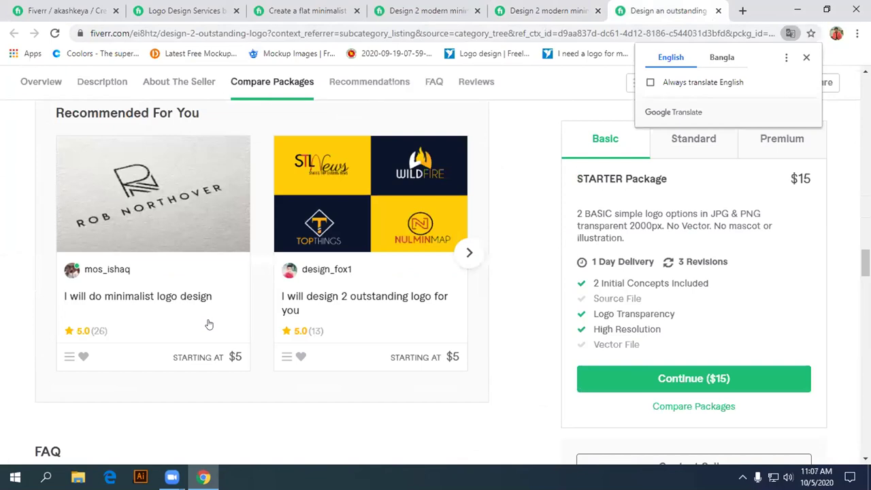
pyautogui.scroll(-8, 190, 316)
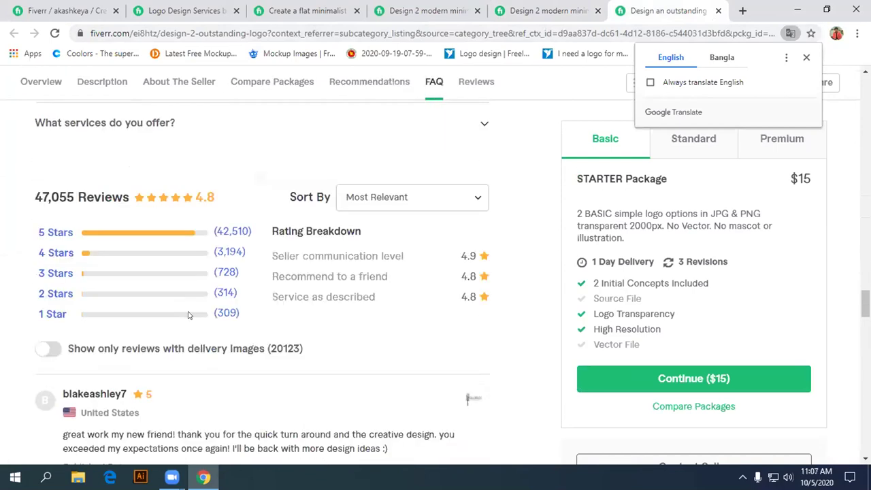
pyautogui.scroll(-4, 222, 172)
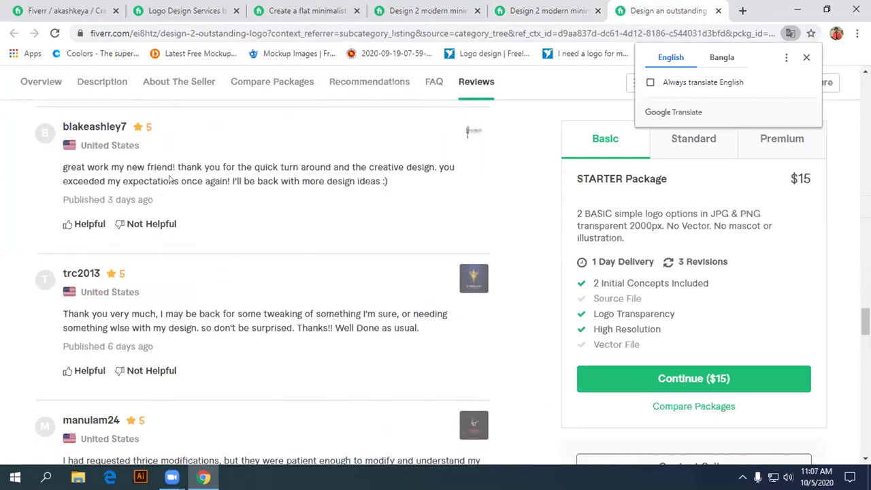
pyautogui.scroll(-9, 135, 177)
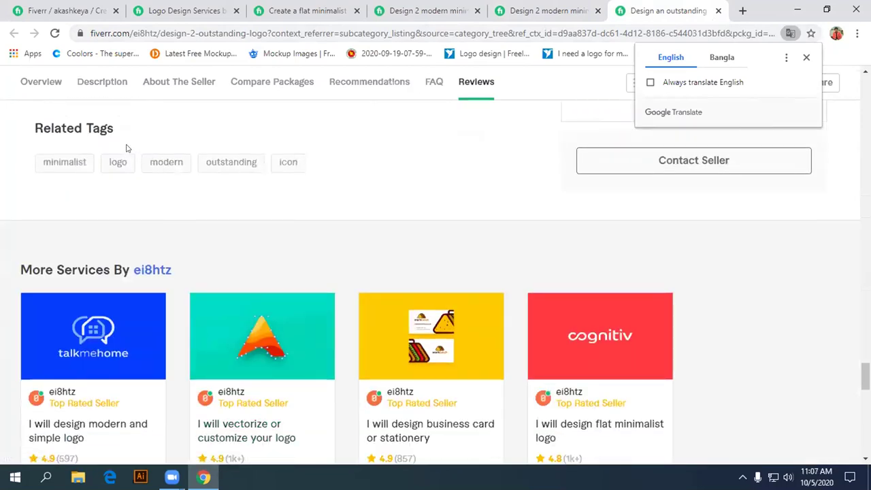
# Step: Back on the gig form, add 'modern logo' as the second search tag after LOGO DESIGN
pyautogui.click(56, 5)
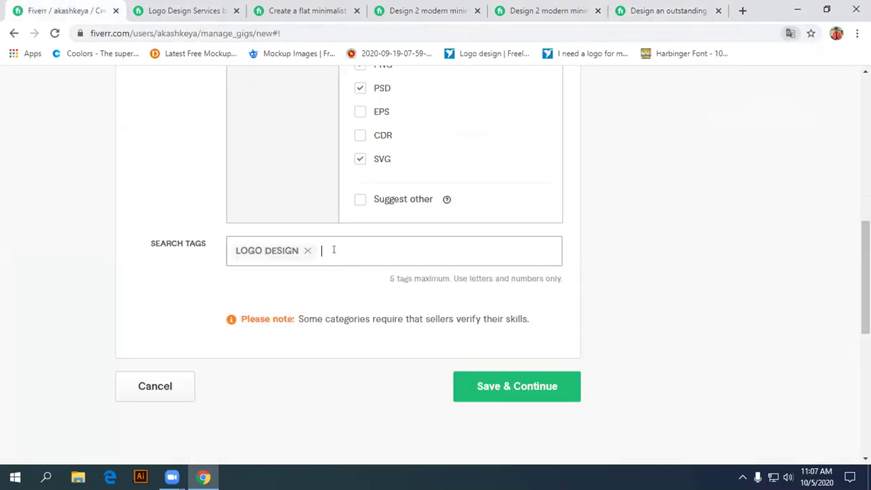
pyautogui.click(333, 250)
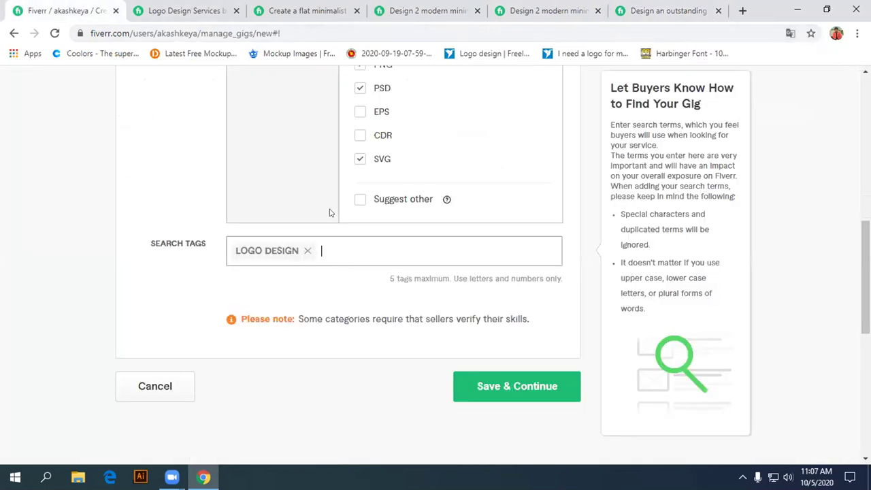
pyautogui.click(330, 214)
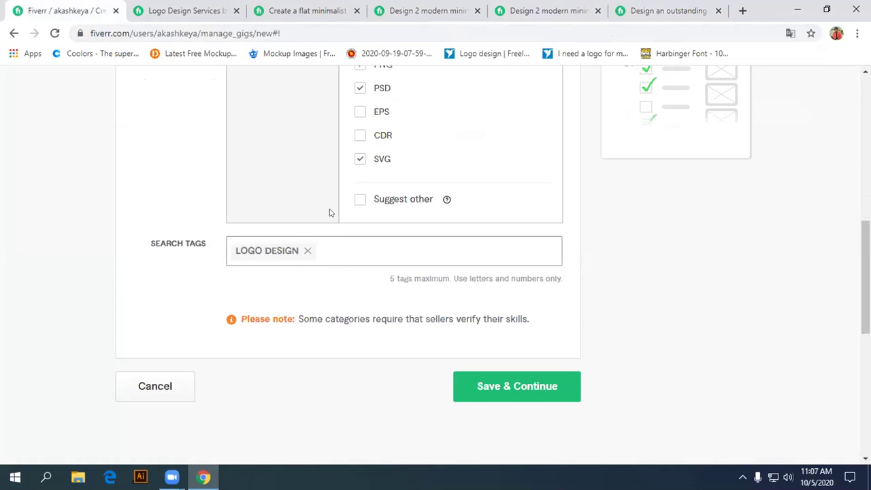
pyautogui.write('modern logo')
pyautogui.press('Return')
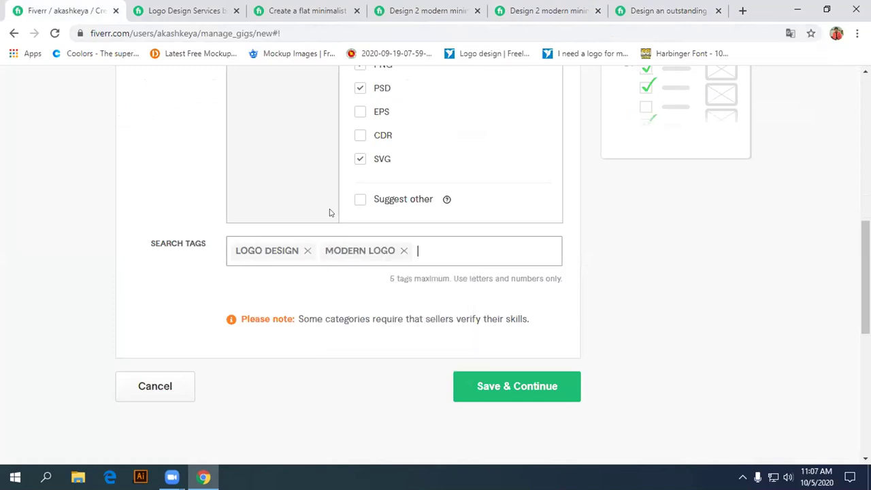
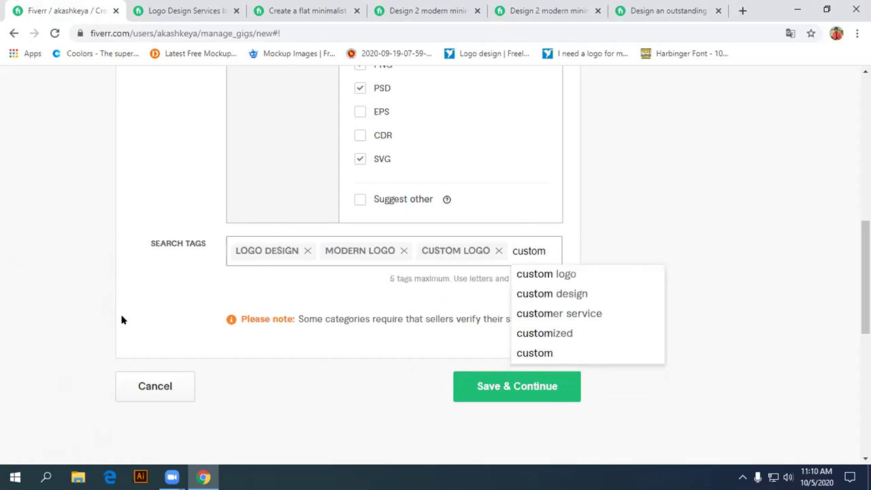
# Step: Add 'custom design' and 'simple logo' as search tags to fill all five slots, then save the overview
pyautogui.click(564, 293)
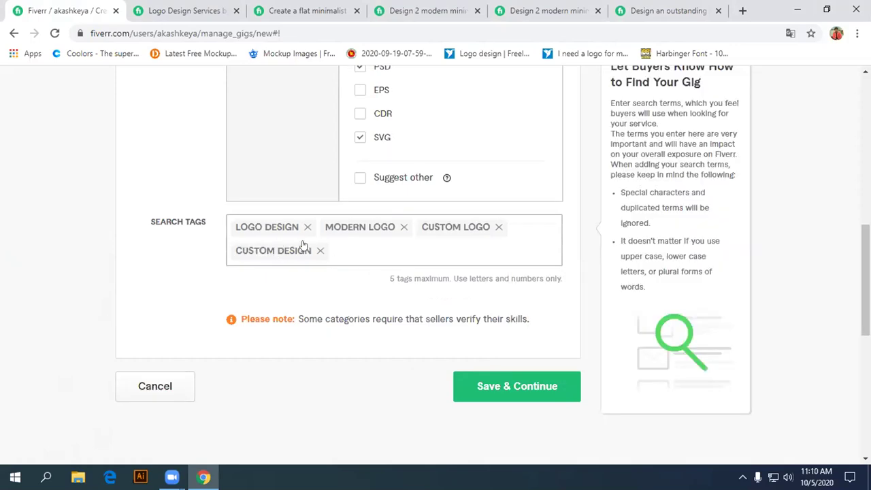
pyautogui.click(339, 158)
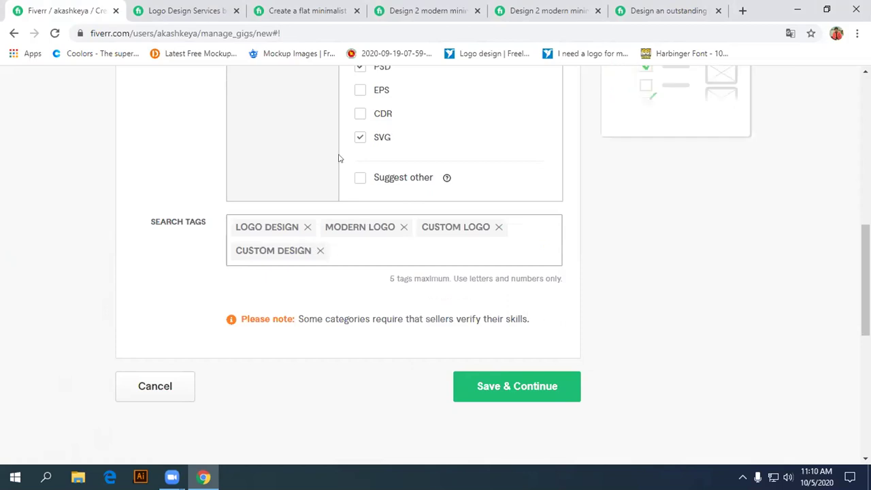
pyautogui.write('uni')
pyautogui.press('BackSpace')
pyautogui.press('BackSpace')
pyautogui.press('BackSpace')
pyautogui.write('simple')
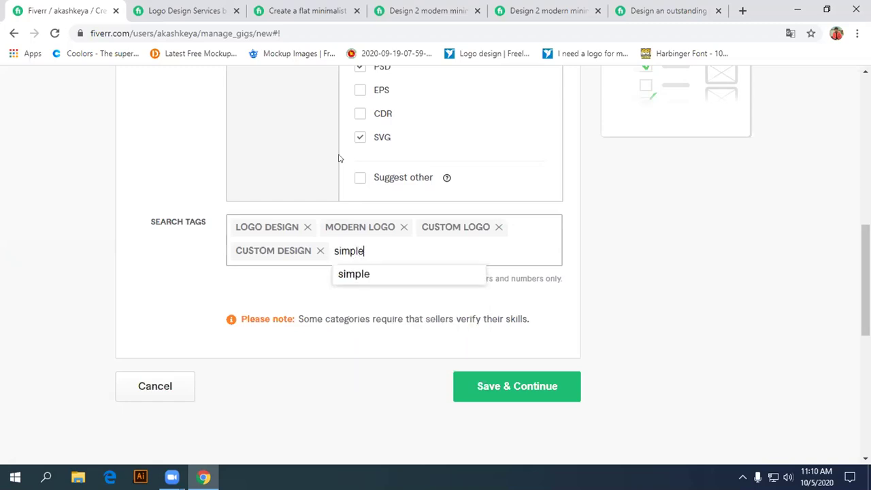
pyautogui.write(' logo')
pyautogui.press('Return')
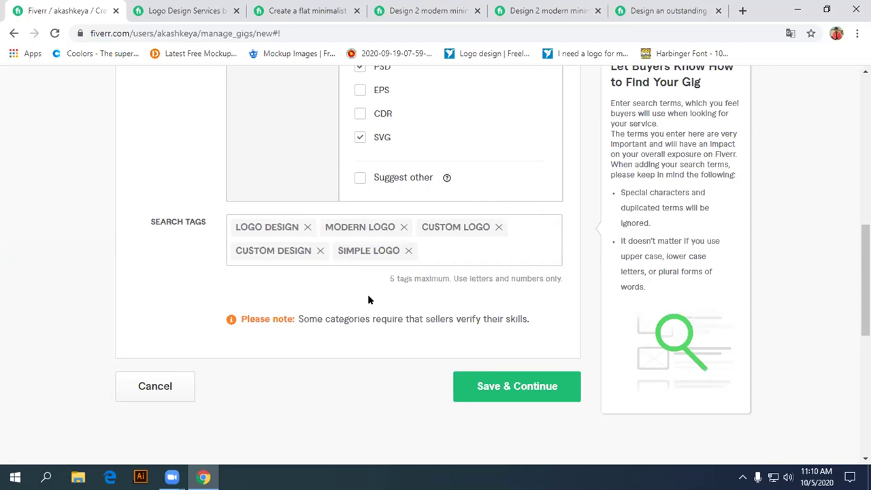
pyautogui.click(530, 396)
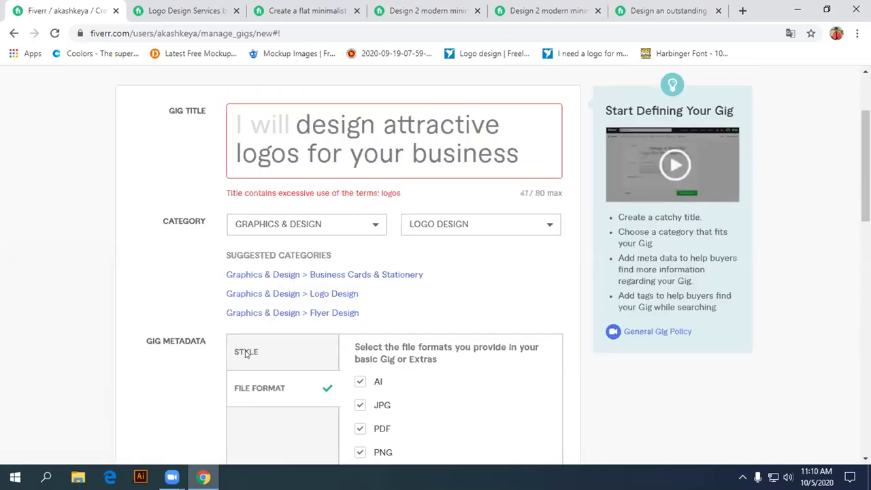
# Step: Change 'logos' to 'logo' in the gig title and save the overview to reach Pricing
pyautogui.scroll(1, 247, 354)
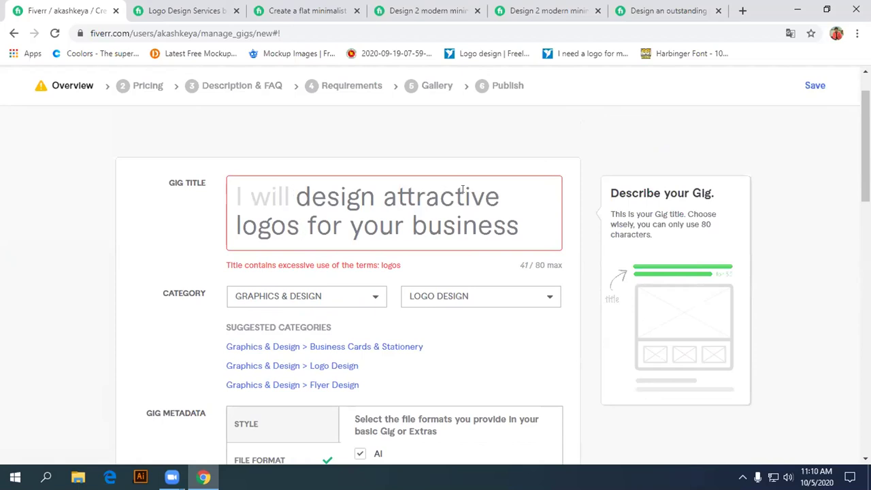
pyautogui.click(298, 225)
pyautogui.press('BackSpace')
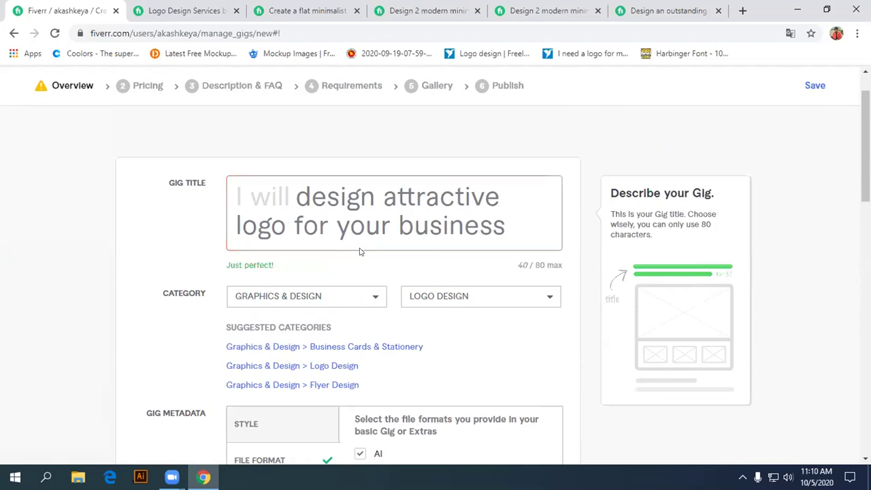
pyautogui.click(289, 270)
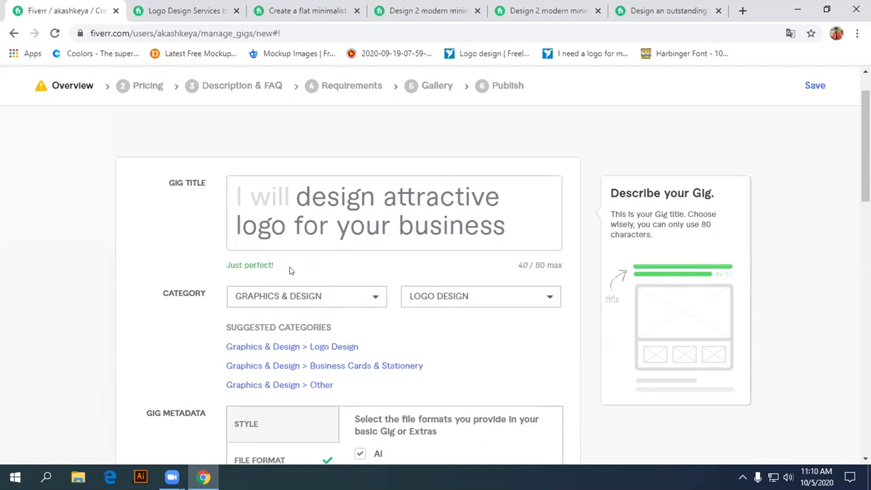
pyautogui.scroll(-6, 300, 307)
pyautogui.scroll(-4, 305, 333)
pyautogui.click(516, 230)
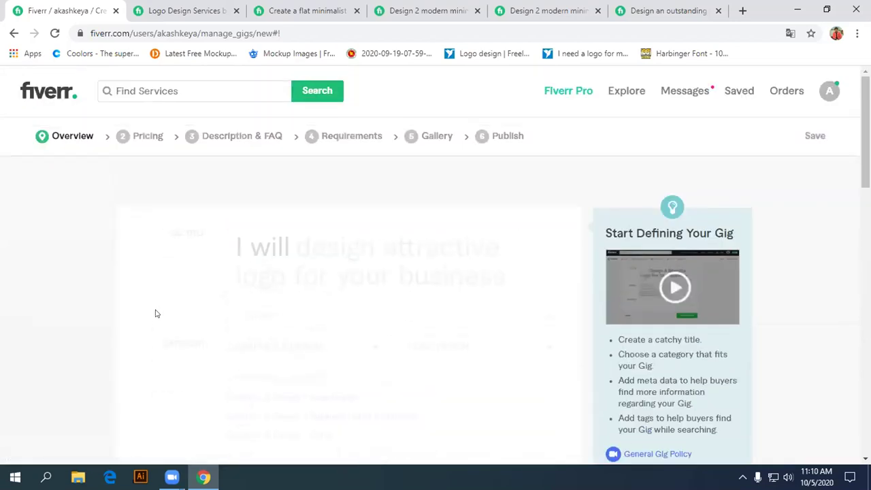
pyautogui.scroll(-3, 155, 313)
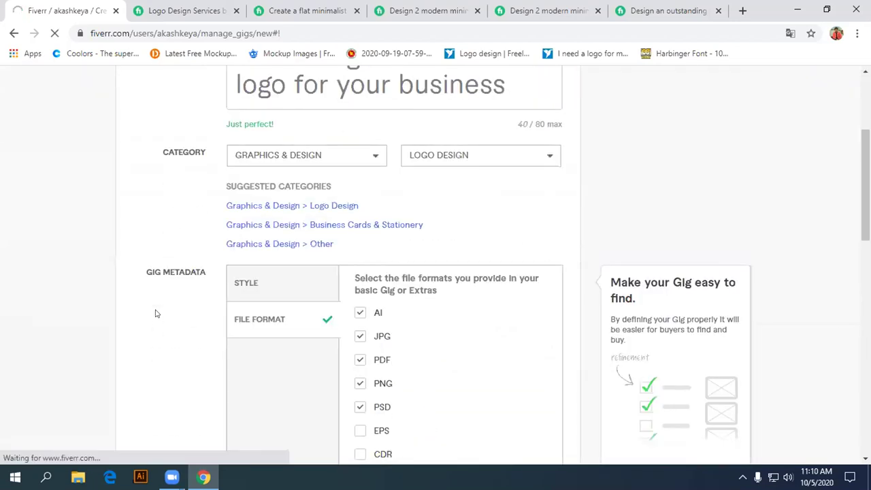
pyautogui.scroll(-5, 155, 313)
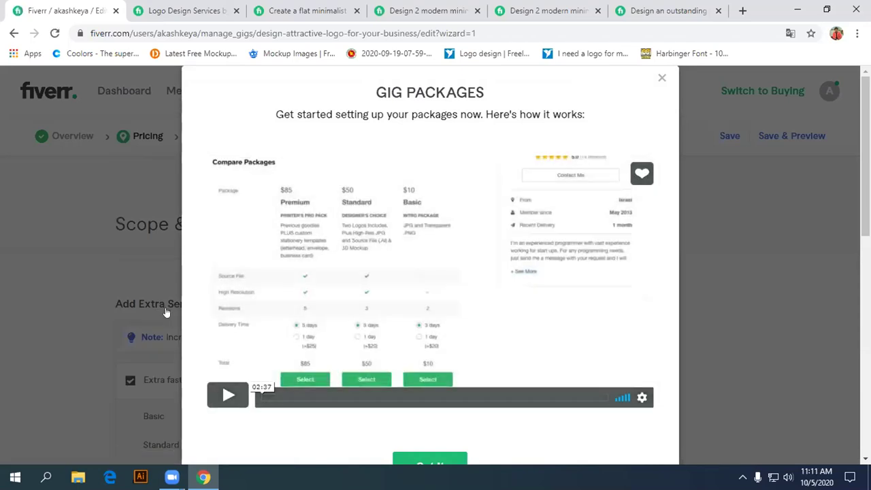
# Step: Dismiss the Gig Packages introduction video
pyautogui.scroll(-3, 166, 312)
pyautogui.scroll(2, 167, 313)
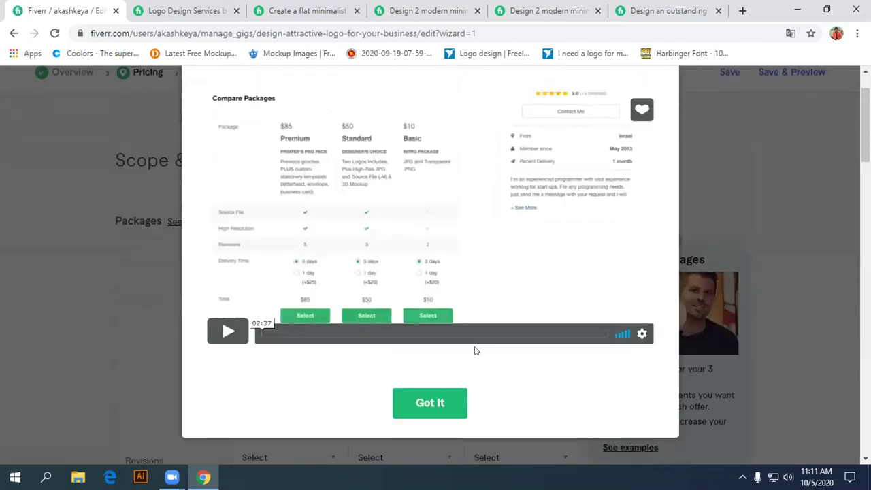
pyautogui.scroll(1, 224, 307)
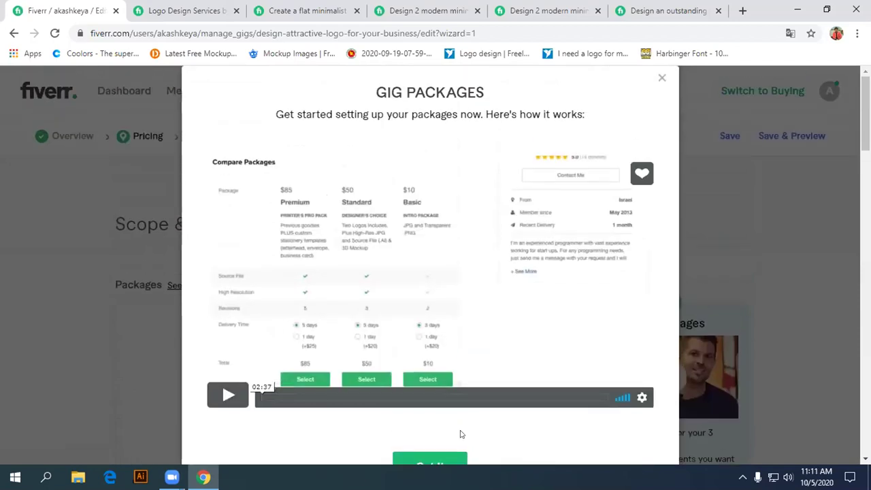
pyautogui.scroll(-1, 460, 434)
pyautogui.click(436, 403)
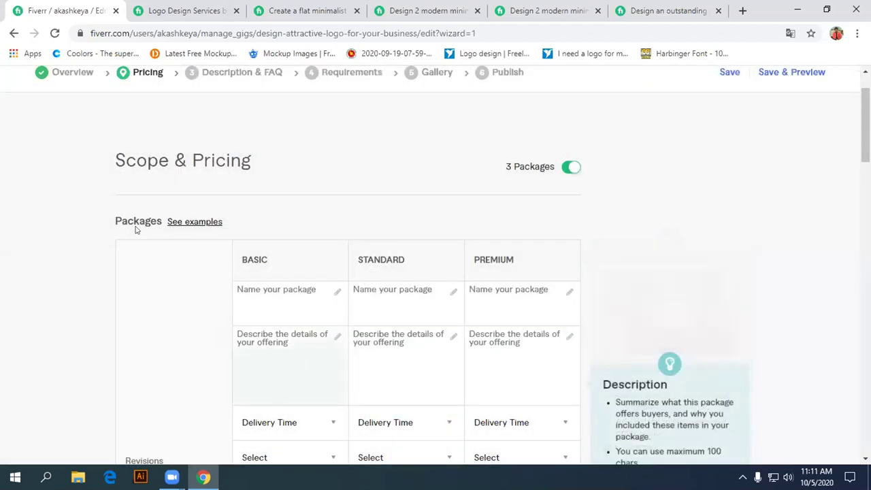
pyautogui.scroll(-2, 140, 231)
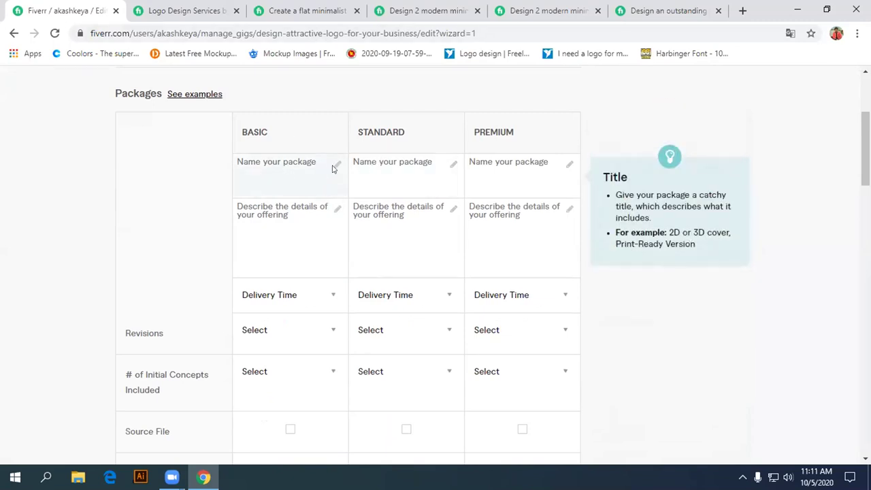
# Step: Name the Basic package BASIC, copying the text from its column heading
pyautogui.click(303, 169)
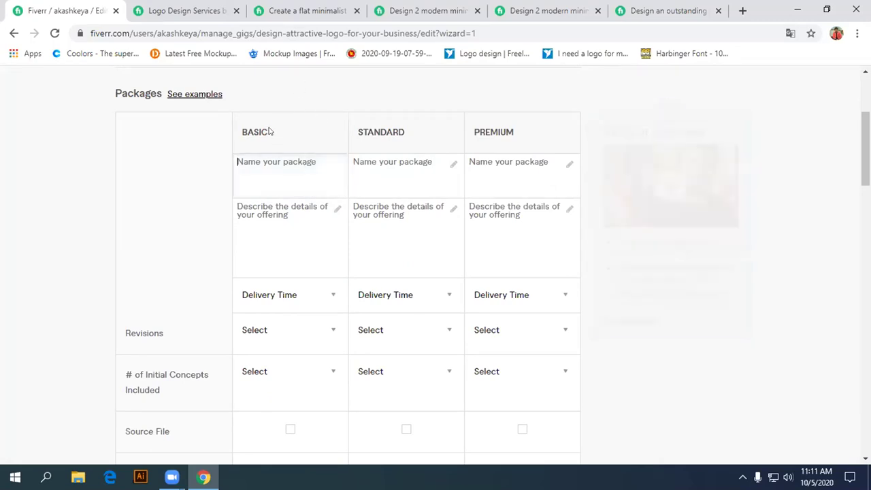
pyautogui.doubleClick(255, 133)
pyautogui.hotkey('ctrl', 'c')
pyautogui.click(314, 167)
pyautogui.hotkey('ctrl', 'v')
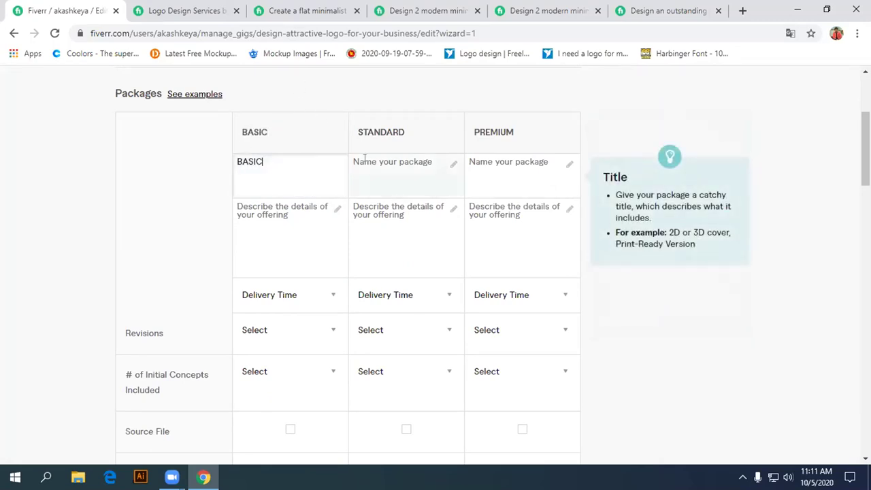
# Step: Name the Standard and Premium packages STANDARD and PREMIUM from their column headings
pyautogui.moveTo(407, 132); pyautogui.dragTo(358, 133)
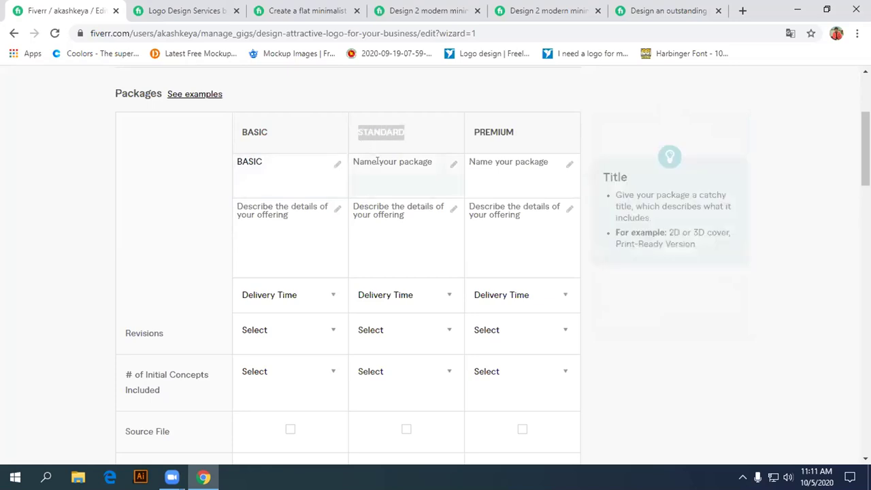
pyautogui.hotkey('ctrl', 'c')
pyautogui.click(378, 161)
pyautogui.hotkey('ctrl', 'v')
pyautogui.moveTo(515, 133); pyautogui.dragTo(475, 137)
pyautogui.hotkey('ctrl', 'c')
pyautogui.click(515, 178)
pyautogui.hotkey('ctrl', 'v')
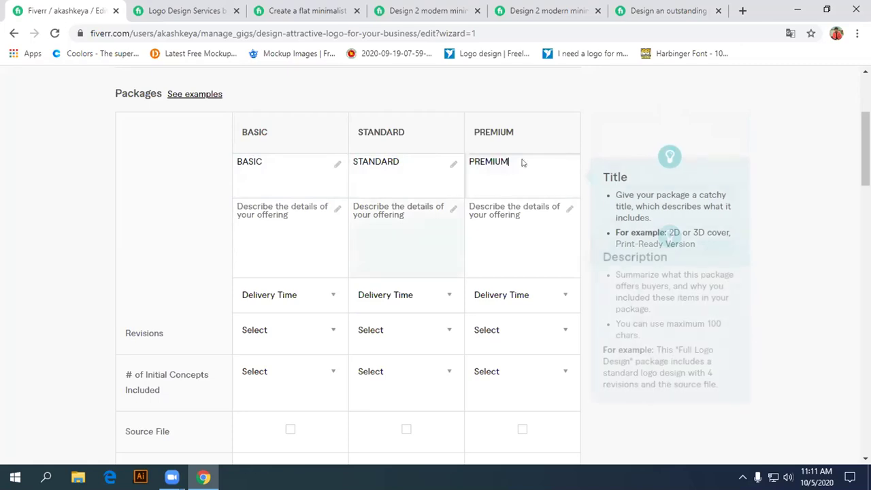
pyautogui.click(324, 239)
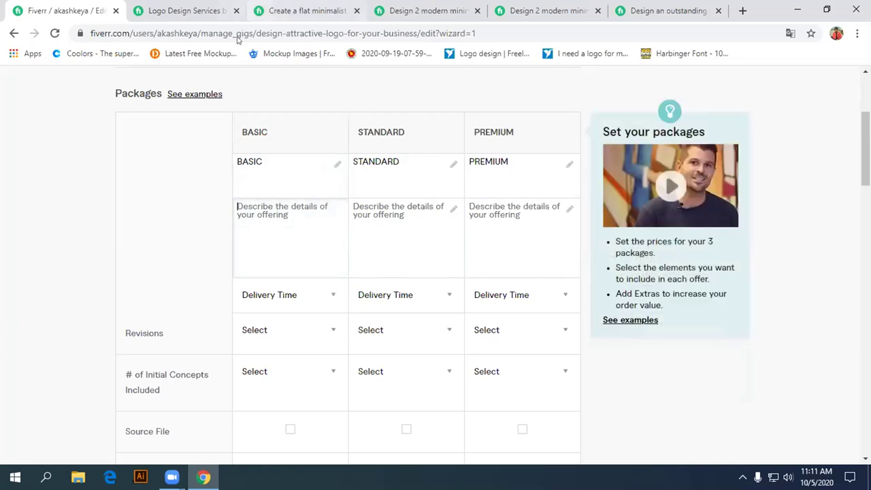
# Step: Copy the competitor gig's Basic description, '2 Logos + Unlimited Revisions + All File Formats'
pyautogui.click(272, 22)
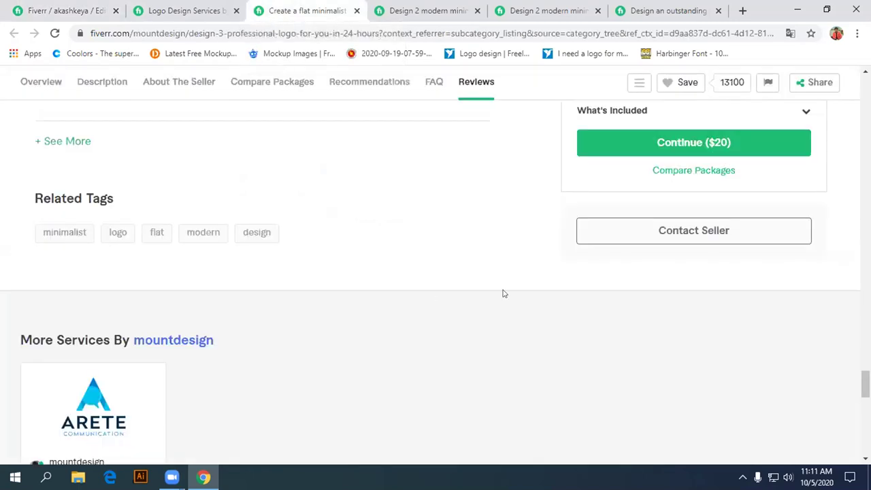
pyautogui.scroll(5, 513, 261)
pyautogui.scroll(1, 615, 224)
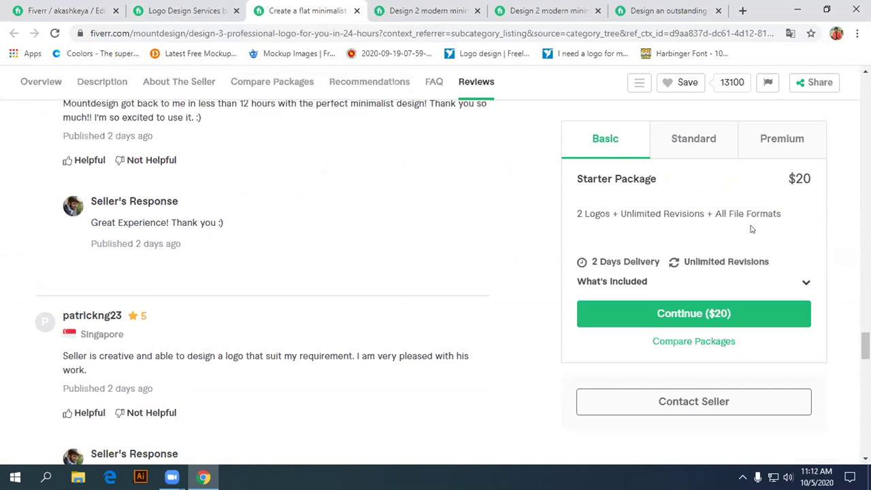
pyautogui.moveTo(578, 213); pyautogui.dragTo(783, 213)
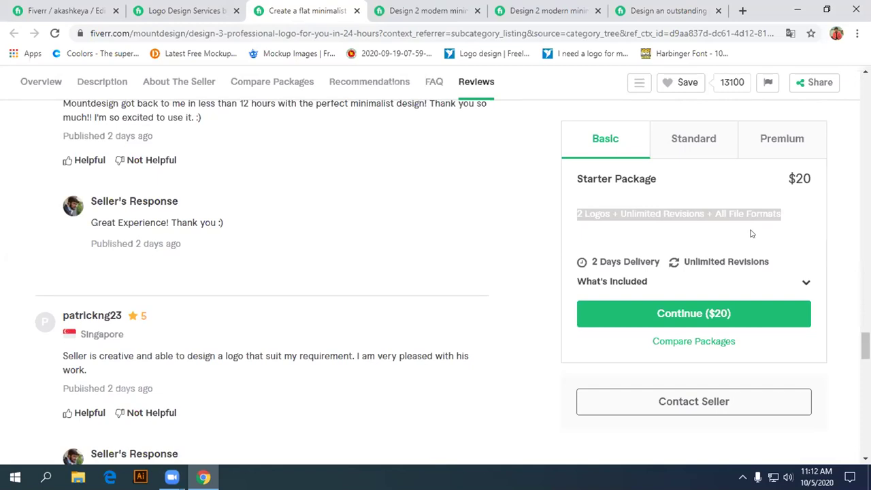
pyautogui.click(752, 236)
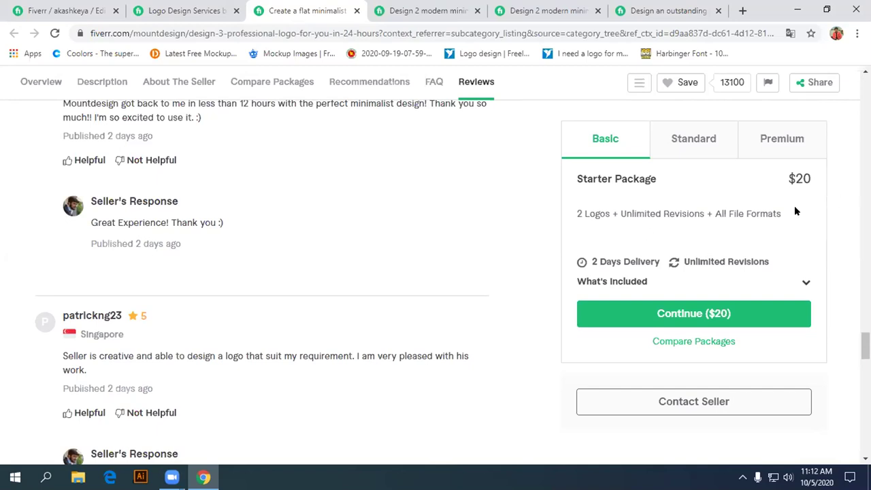
pyautogui.moveTo(573, 214); pyautogui.dragTo(788, 221)
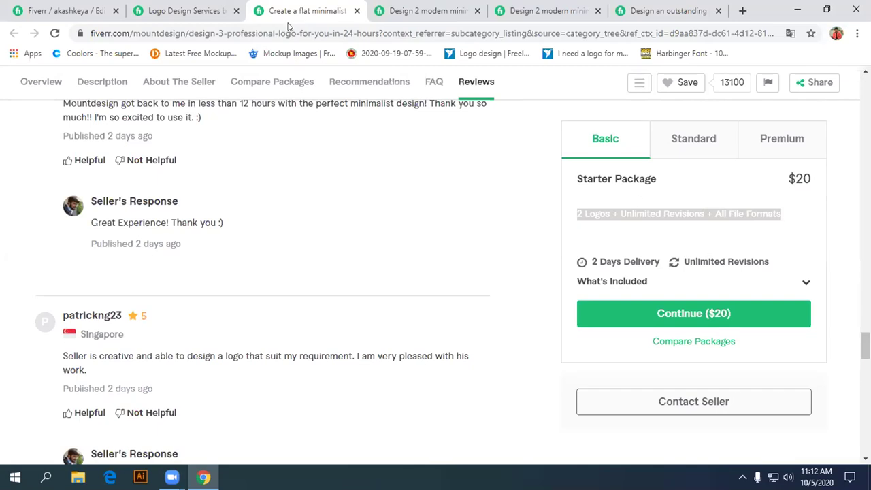
pyautogui.click(64, 7)
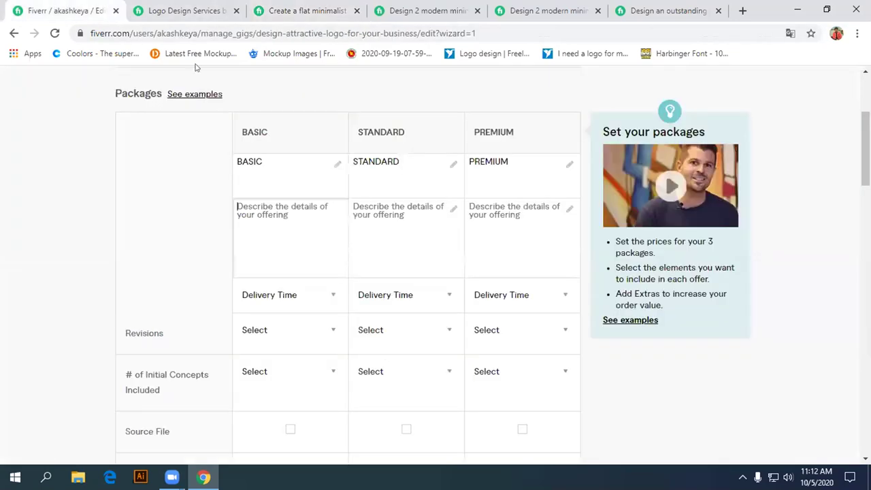
# Step: Paste the copied description into the Basic package and select the competitor's 'Starter Package' title
pyautogui.click(299, 221)
pyautogui.hotkey('ctrl', 'v')
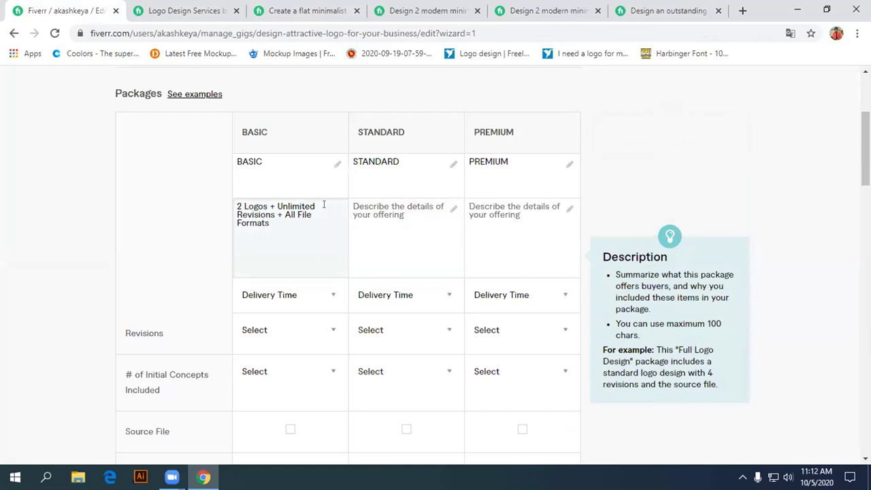
pyautogui.click(307, 11)
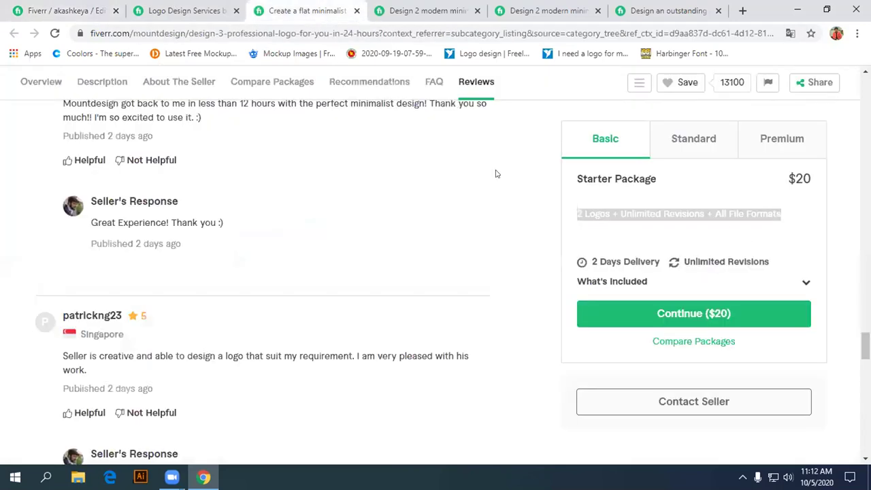
pyautogui.tripleClick(576, 179)
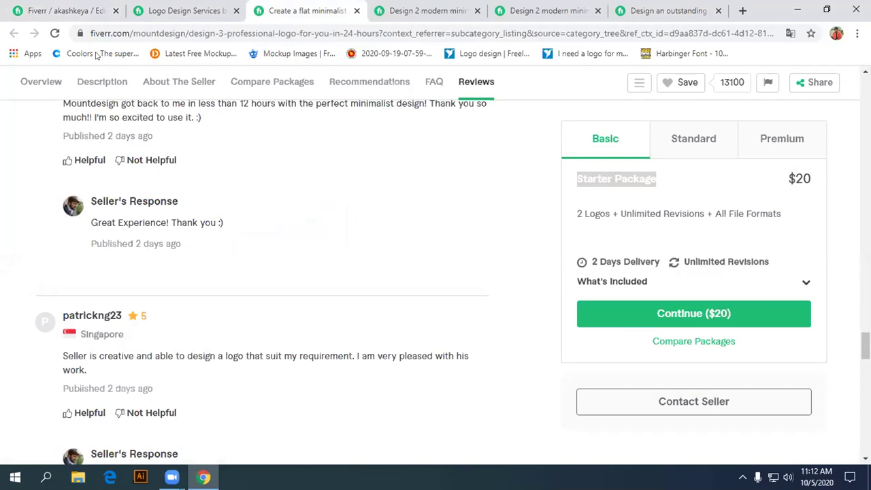
pyautogui.click(77, 8)
# Step: Replace the Basic package title BASIC with 'Starter Package'
pyautogui.click(253, 161)
pyautogui.click(232, 160)
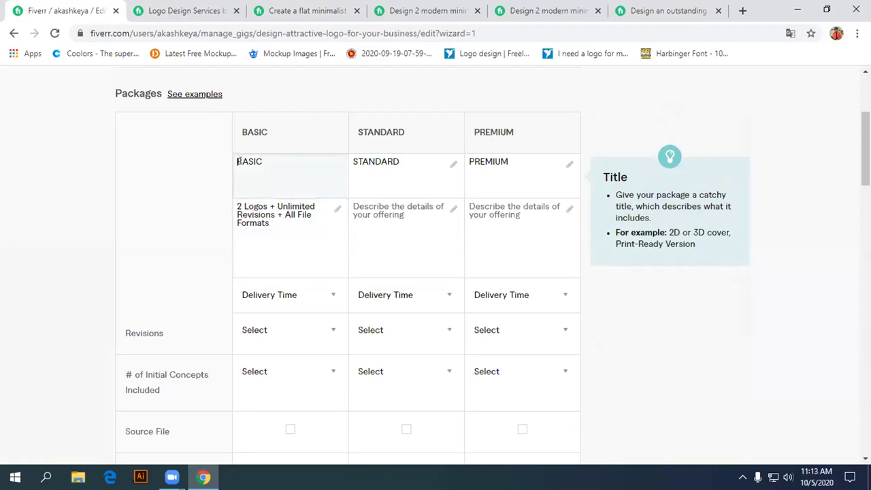
pyautogui.moveTo(238, 162); pyautogui.dragTo(269, 163)
pyautogui.click(185, 10)
pyautogui.click(303, 10)
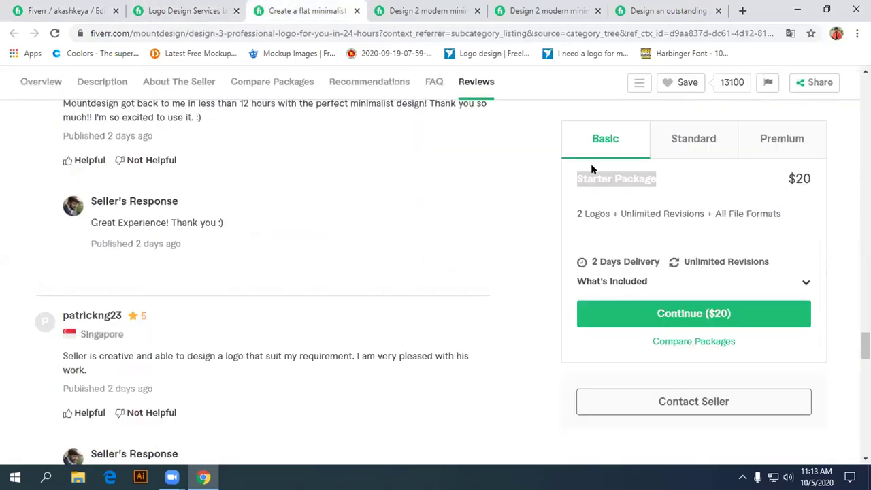
pyautogui.hotkey('ctrl', 'c')
pyautogui.click(62, 10)
pyautogui.click(286, 170)
pyautogui.hotkey('ctrl', 'v')
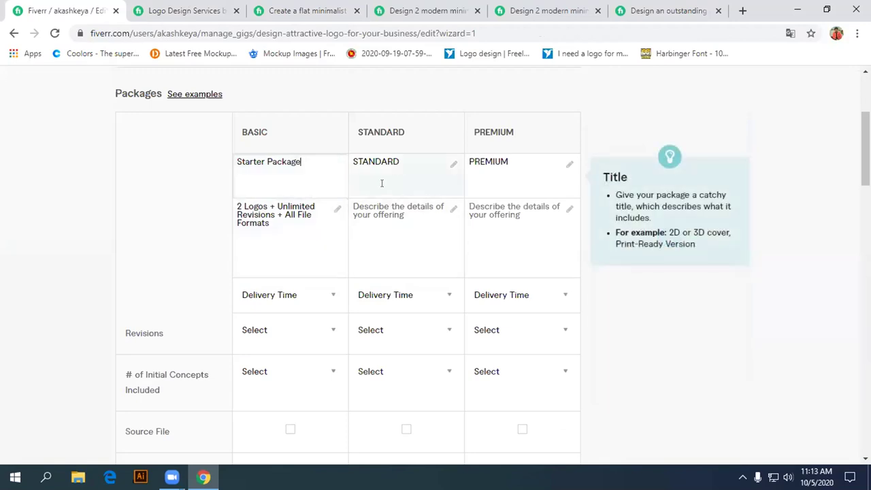
pyautogui.click(412, 161)
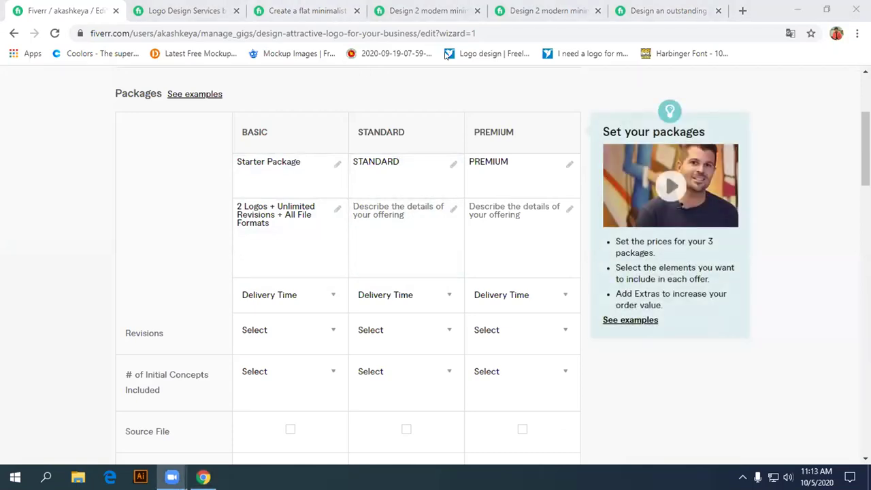
# Step: Show the competitor's $45 Standard package and select its description
pyautogui.click(153, 13)
pyautogui.hotkey('ctrl', 'Tab')
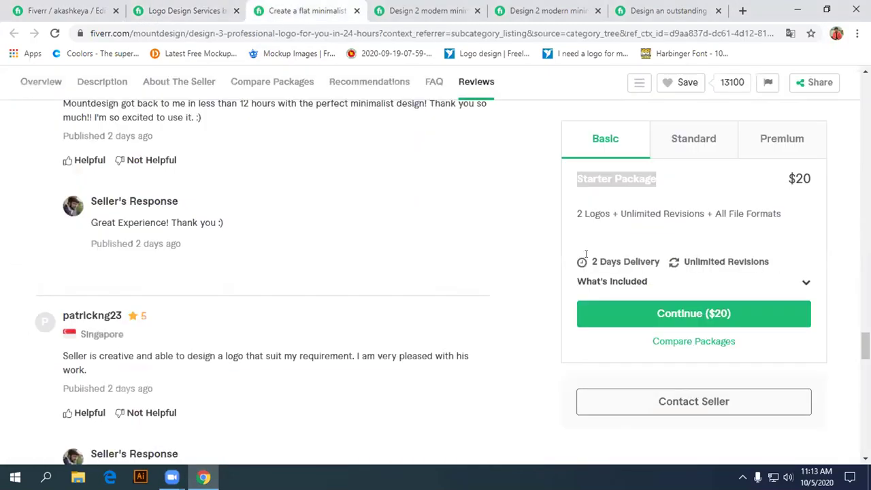
pyautogui.click(676, 137)
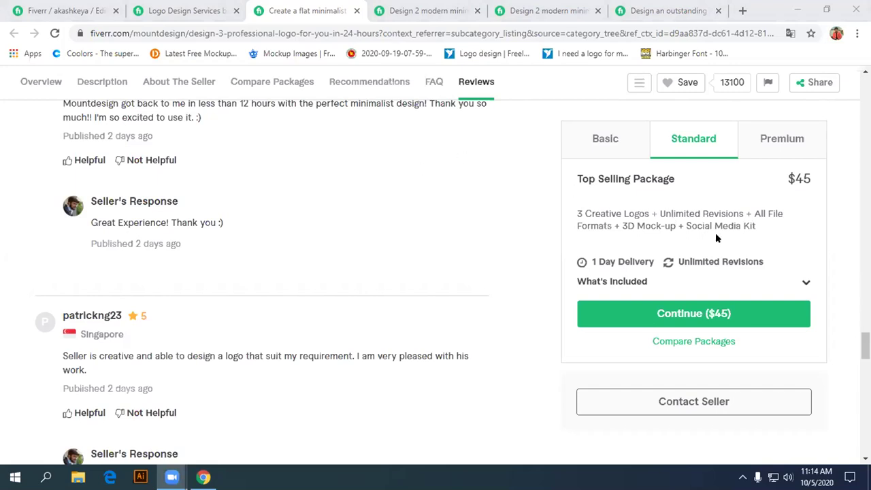
pyautogui.click(754, 227)
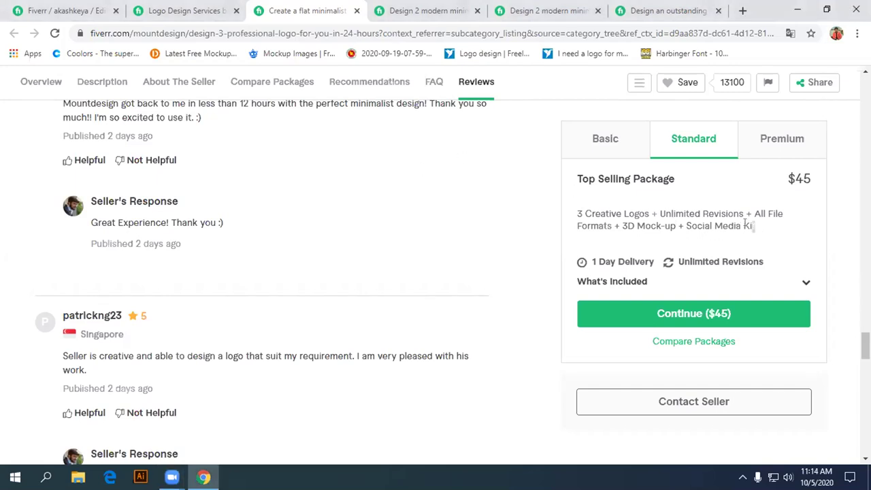
pyautogui.moveTo(745, 224); pyautogui.dragTo(575, 214)
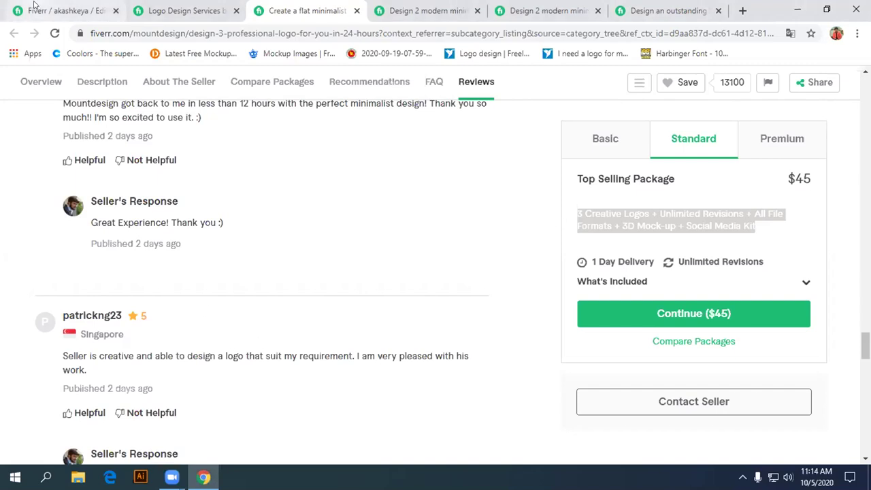
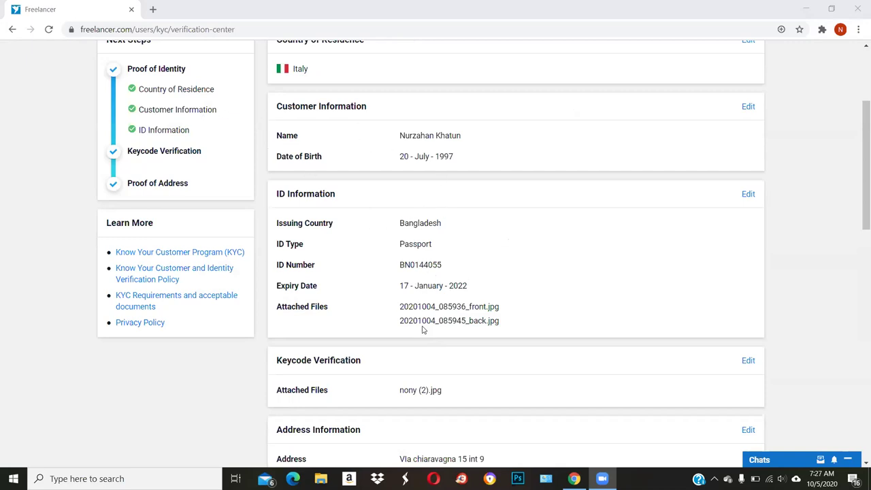
# Step: Review the Proof of Address form, clicking into the Date Issued and Institution Name fields
pyautogui.scroll(-2, 388, 292)
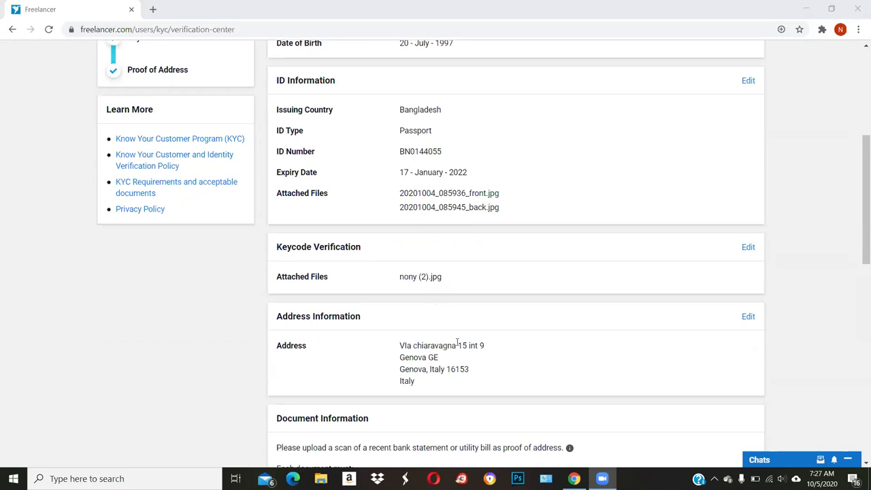
pyautogui.scroll(-1, 456, 341)
pyautogui.scroll(-4, 485, 304)
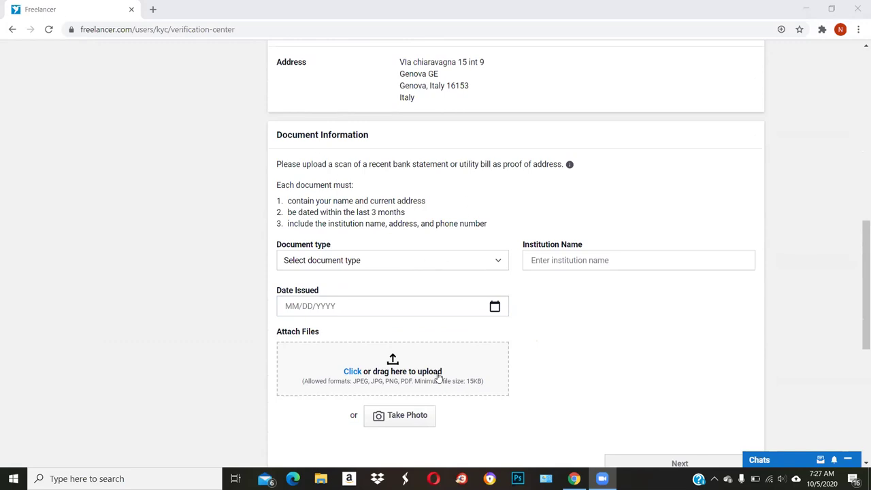
pyautogui.scroll(-2, 484, 303)
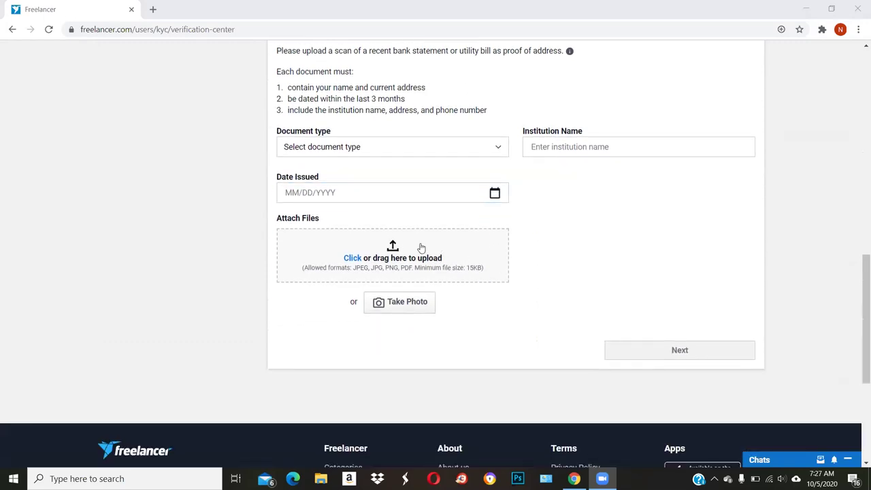
pyautogui.scroll(7, 412, 238)
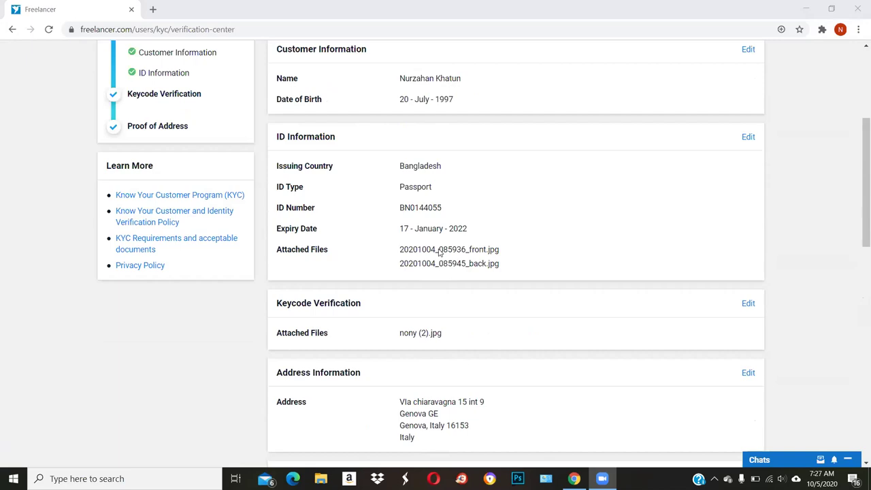
pyautogui.scroll(1, 440, 253)
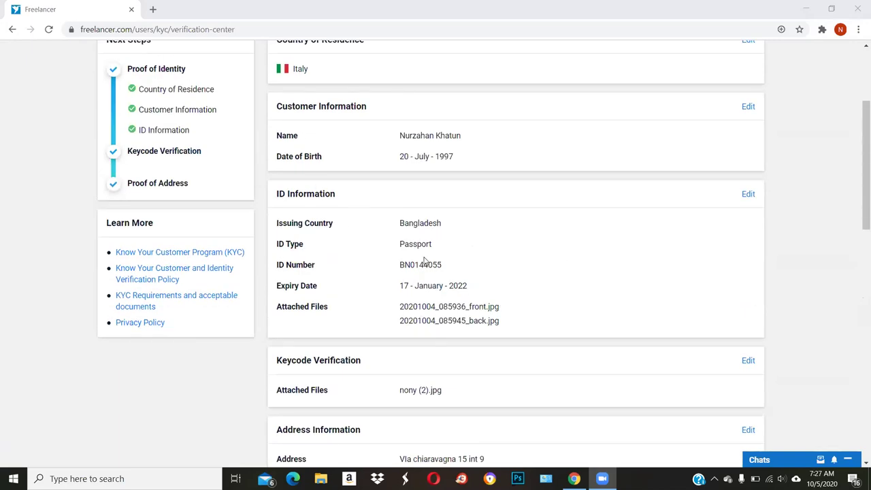
pyautogui.scroll(-3, 405, 255)
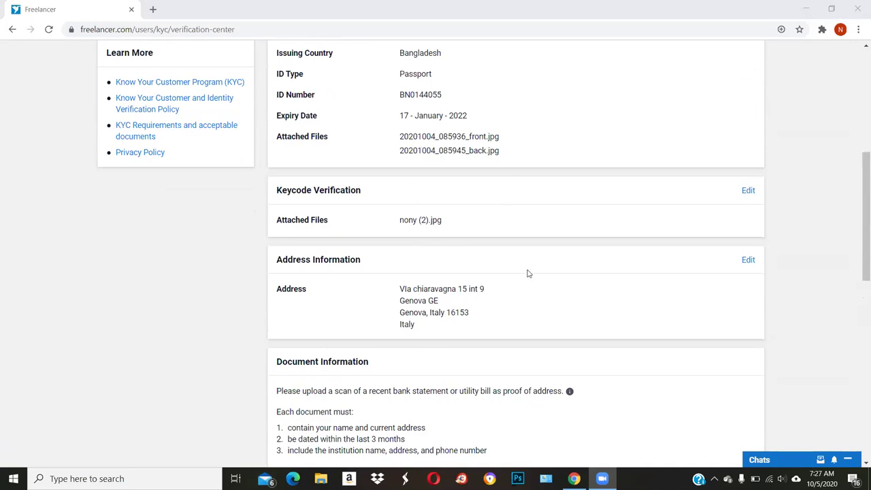
pyautogui.scroll(-1, 538, 259)
pyautogui.scroll(5, 544, 253)
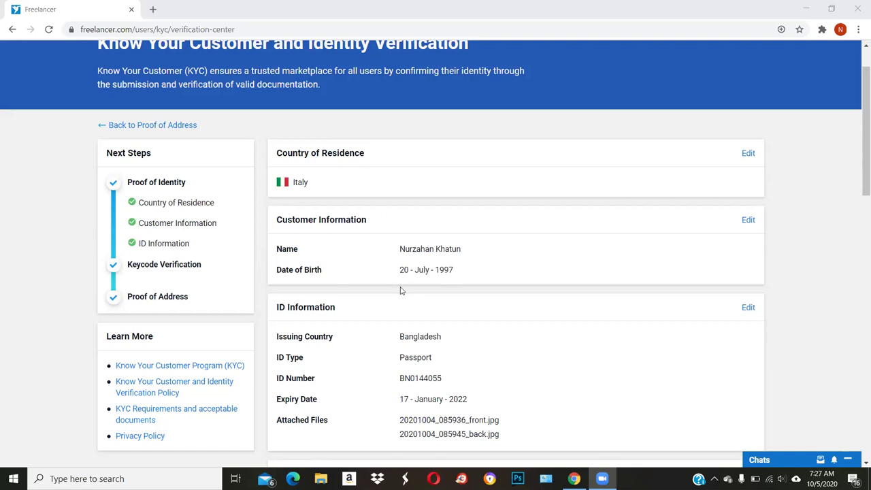
pyautogui.scroll(-4, 477, 284)
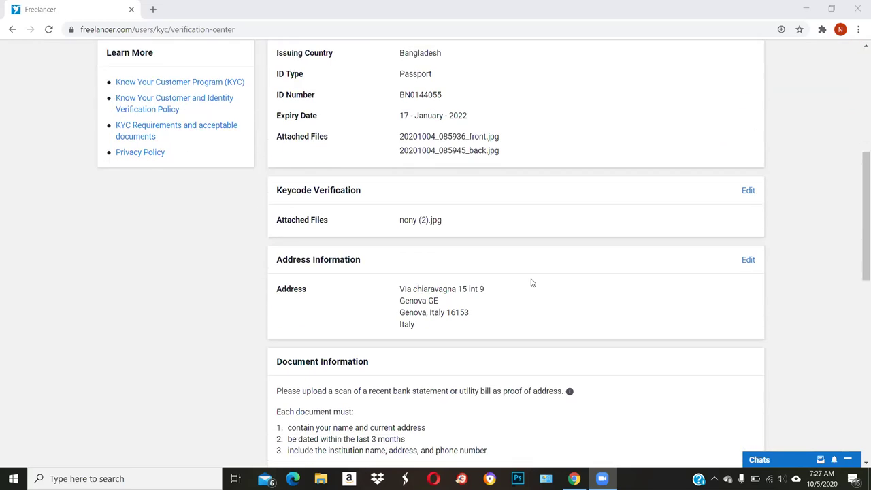
pyautogui.scroll(-5, 533, 282)
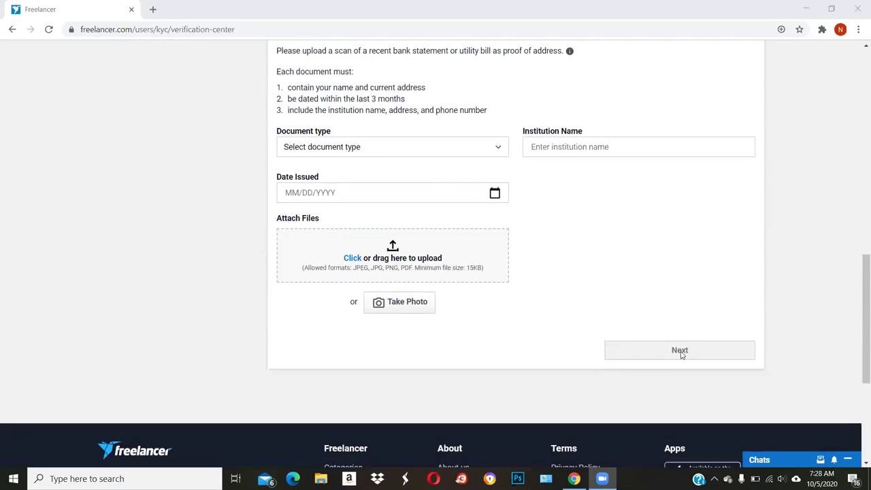
pyautogui.scroll(2, 515, 242)
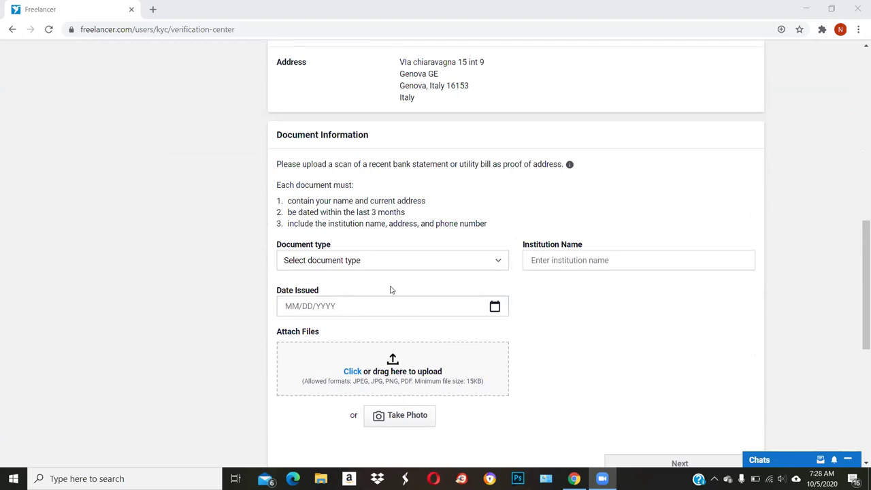
pyautogui.click(418, 307)
pyautogui.click(593, 265)
pyautogui.scroll(-1, 593, 265)
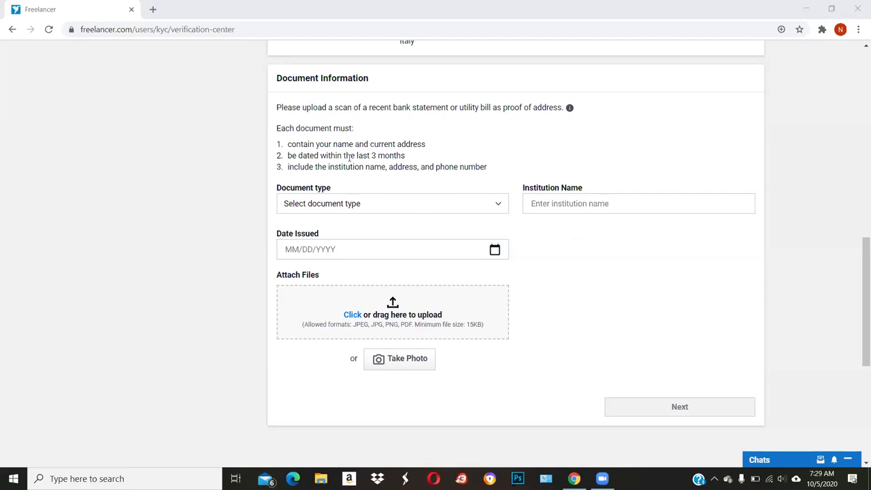
pyautogui.click(432, 242)
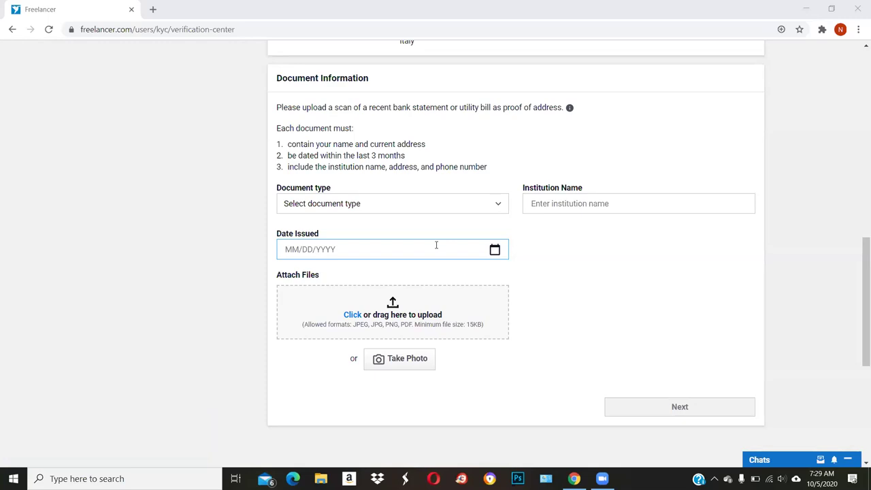
# Step: Choose Other as the document type and place the cursor in Institution Name
pyautogui.click(505, 205)
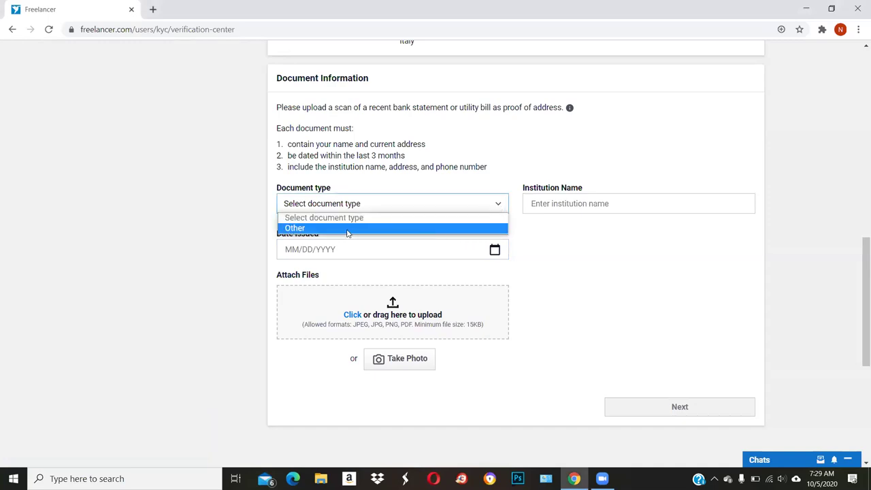
pyautogui.click(427, 231)
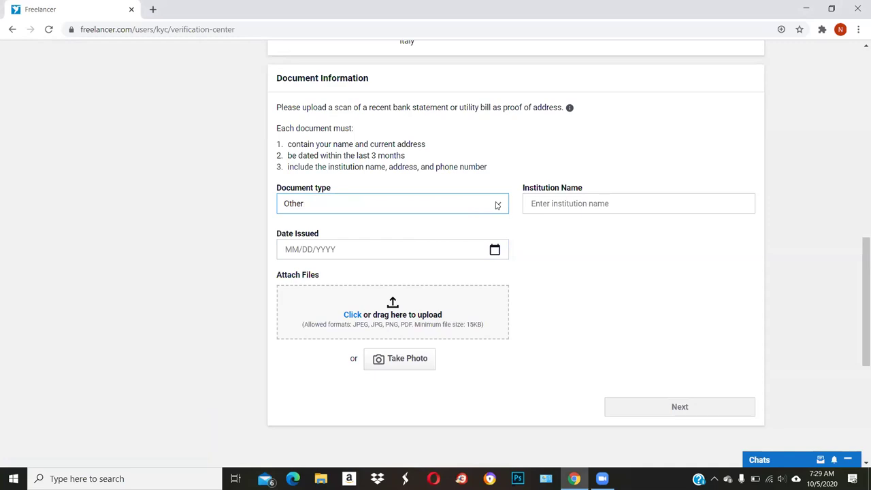
pyautogui.click(598, 199)
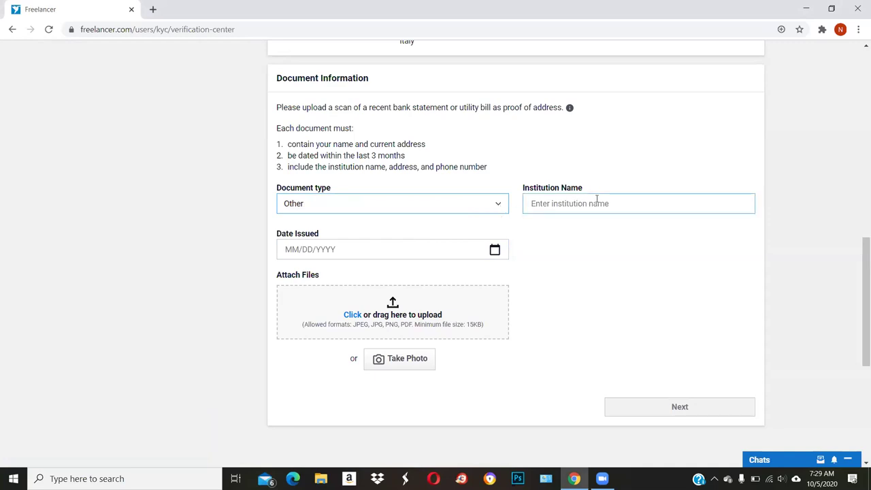
pyautogui.click(611, 203)
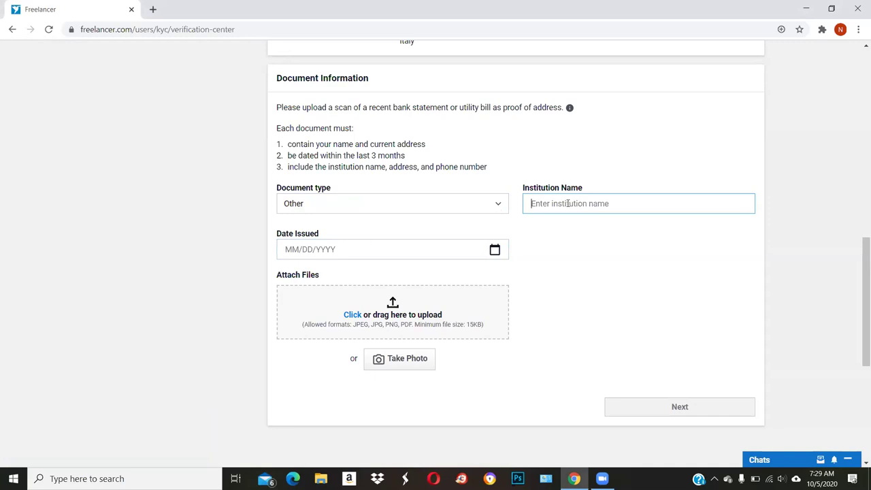
pyautogui.scroll(1, 571, 205)
pyautogui.scroll(4, 571, 204)
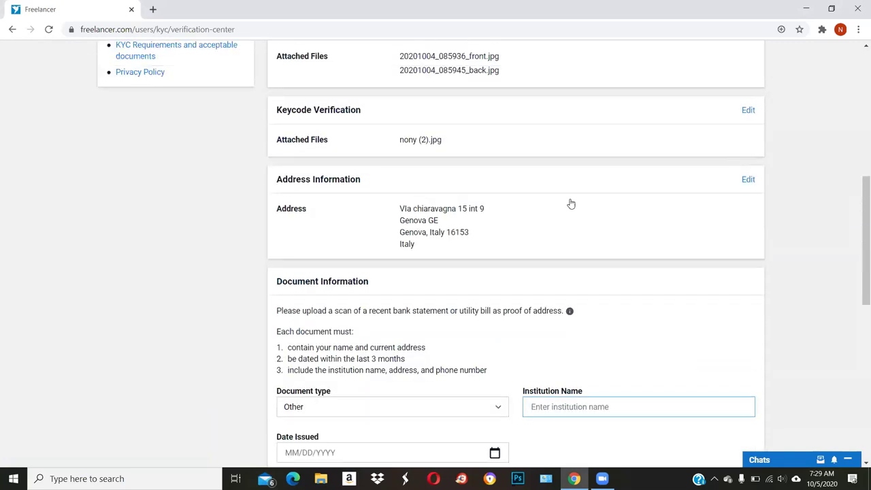
pyautogui.scroll(1, 572, 204)
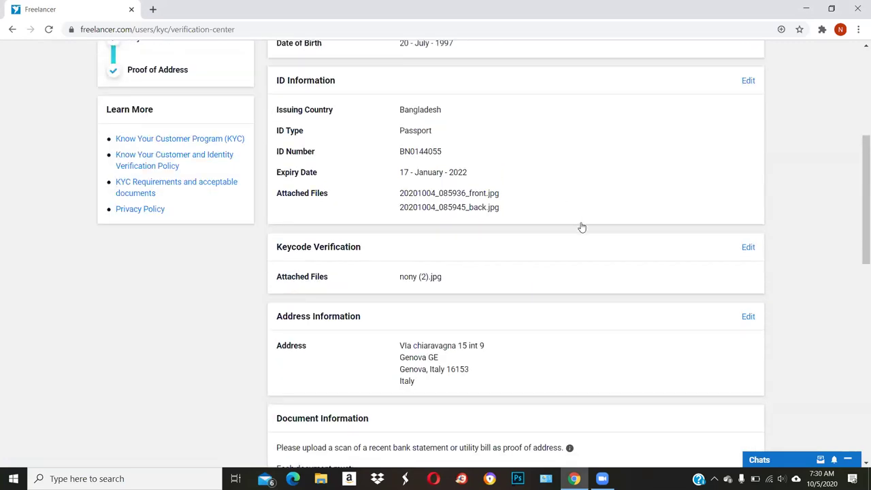
pyautogui.scroll(-4, 580, 227)
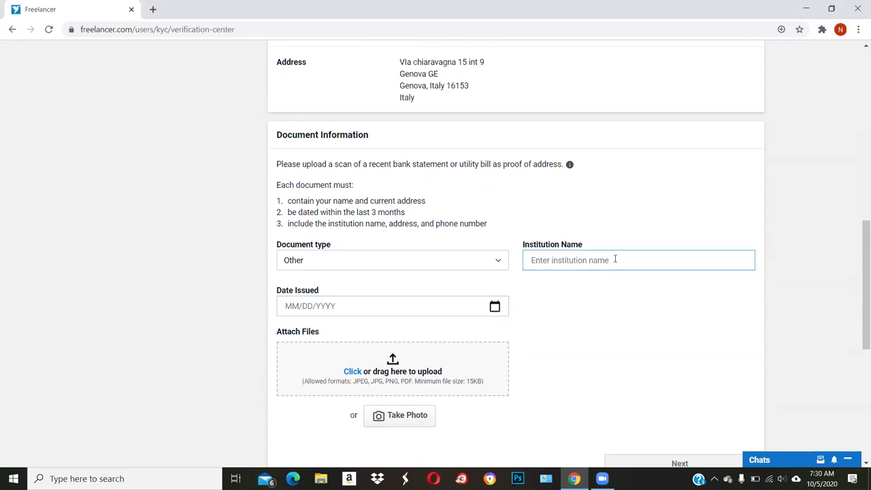
pyautogui.scroll(-1, 609, 267)
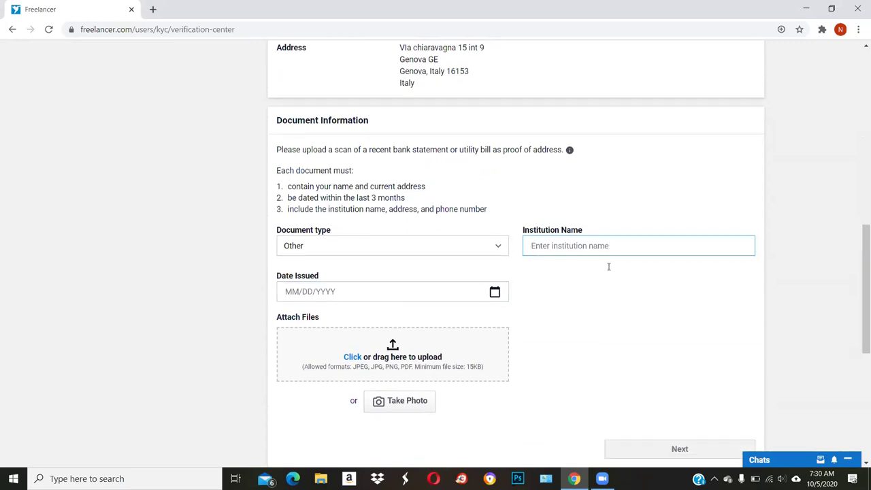
pyautogui.scroll(-2, 609, 267)
# Step: Leave Institution Name blank so it's flagged required, then review the verification page entries
pyautogui.click(587, 254)
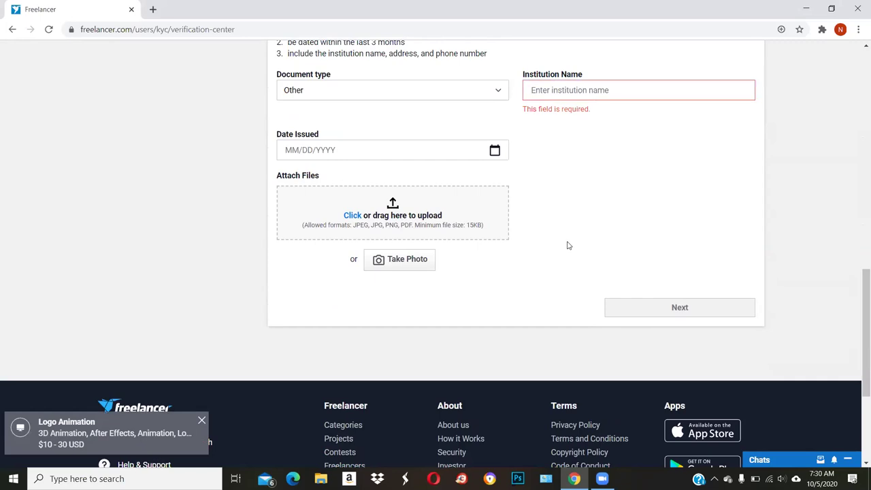
pyautogui.scroll(3, 564, 187)
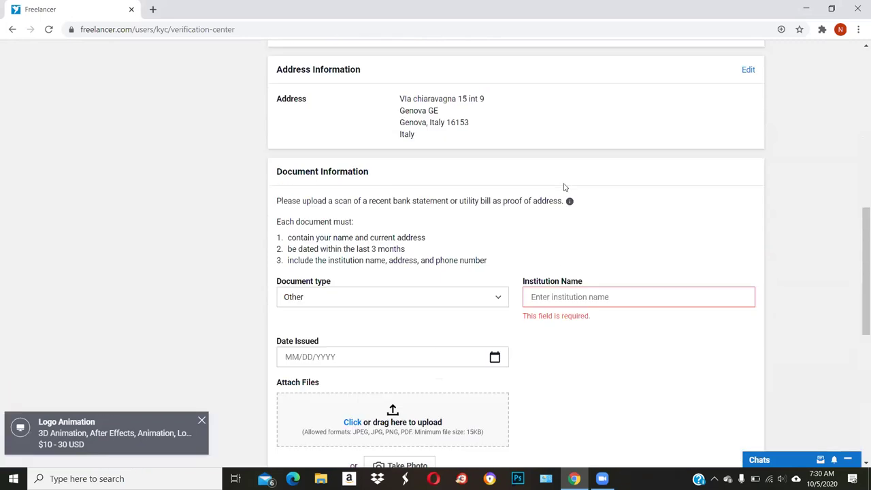
pyautogui.scroll(1, 564, 187)
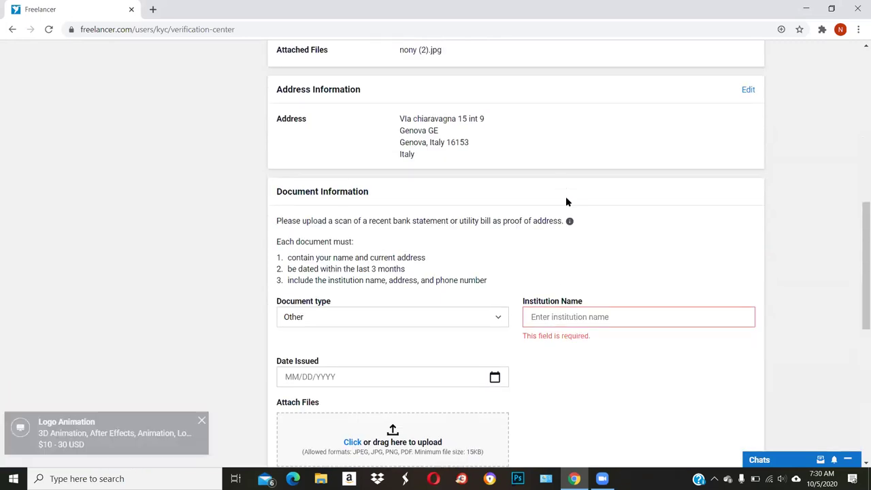
pyautogui.scroll(4, 567, 196)
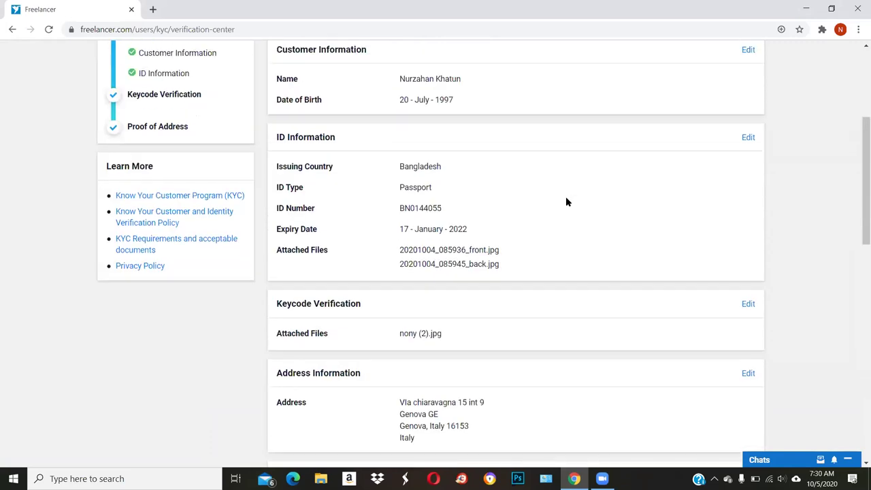
pyautogui.scroll(-1, 566, 197)
pyautogui.scroll(-1, 567, 198)
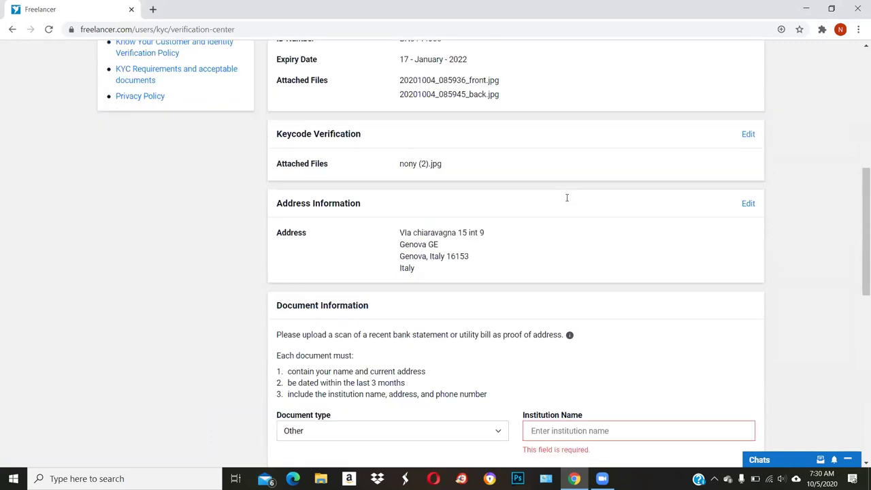
pyautogui.scroll(-2, 567, 198)
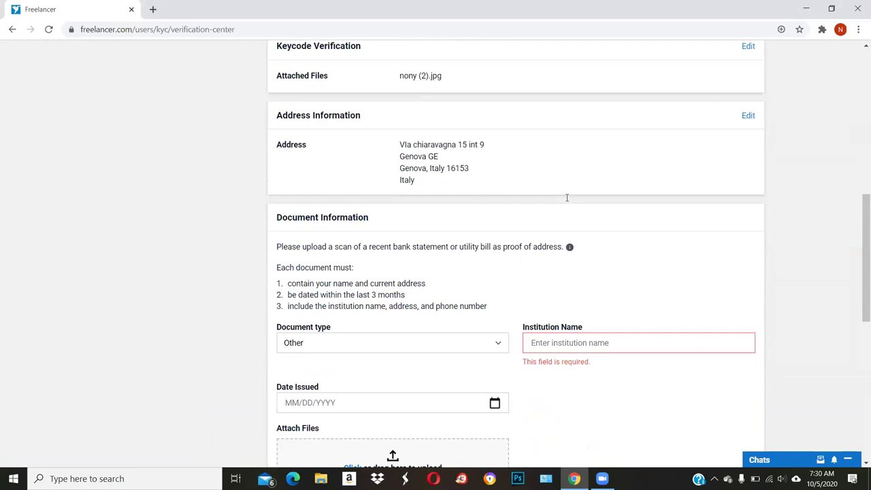
pyautogui.scroll(-1, 567, 198)
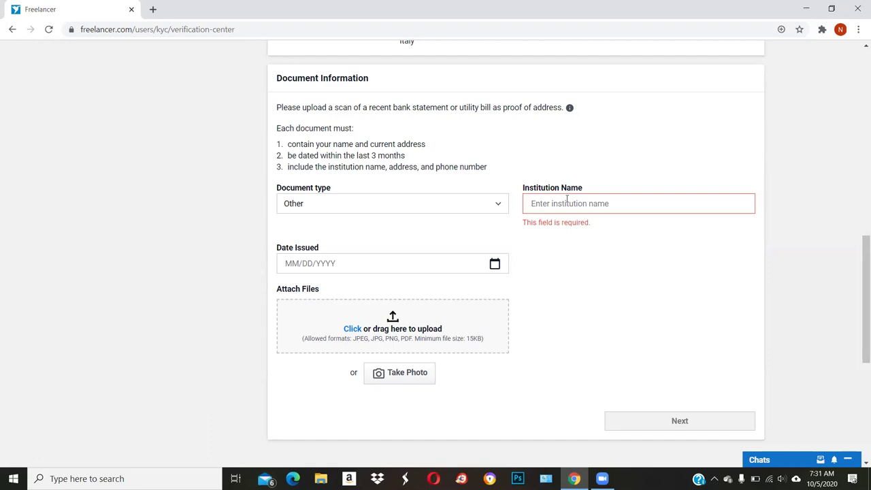
pyautogui.scroll(-1, 567, 191)
pyautogui.scroll(2, 567, 189)
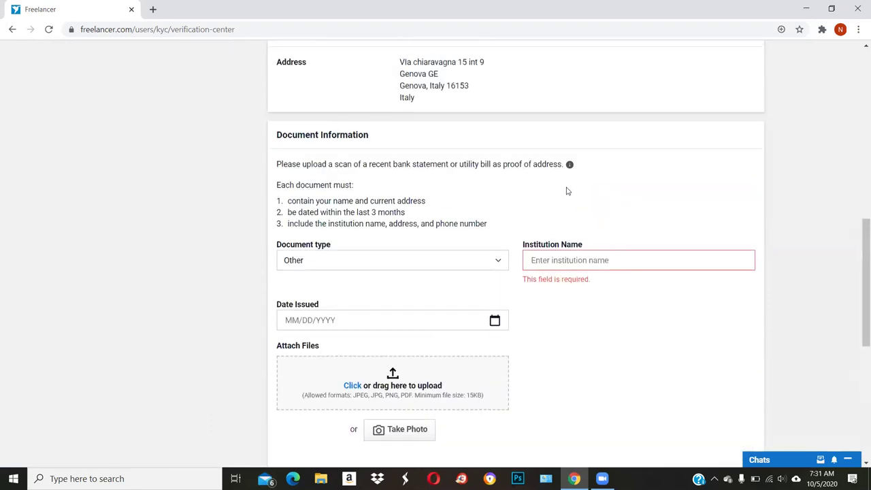
pyautogui.scroll(2, 566, 191)
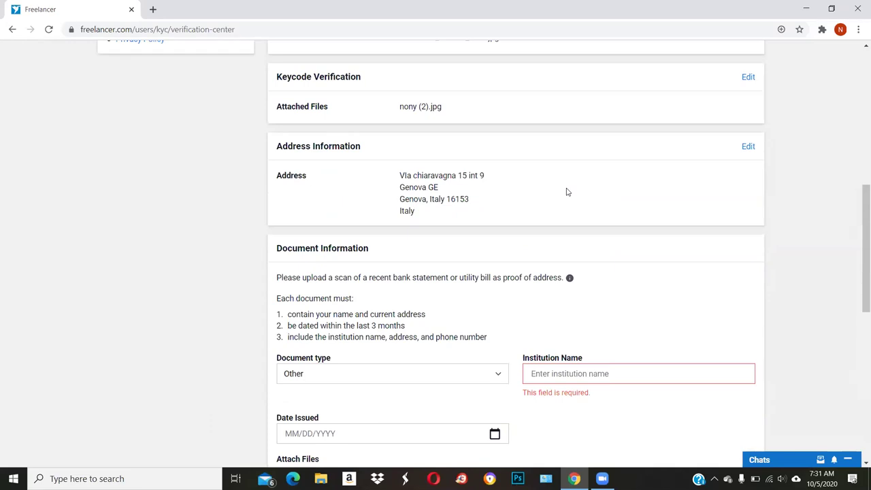
pyautogui.scroll(2, 566, 192)
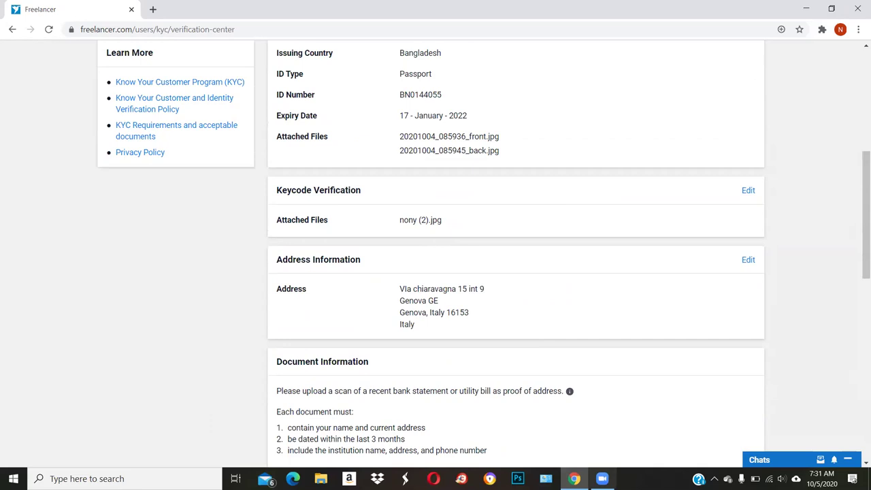
pyautogui.click(602, 479)
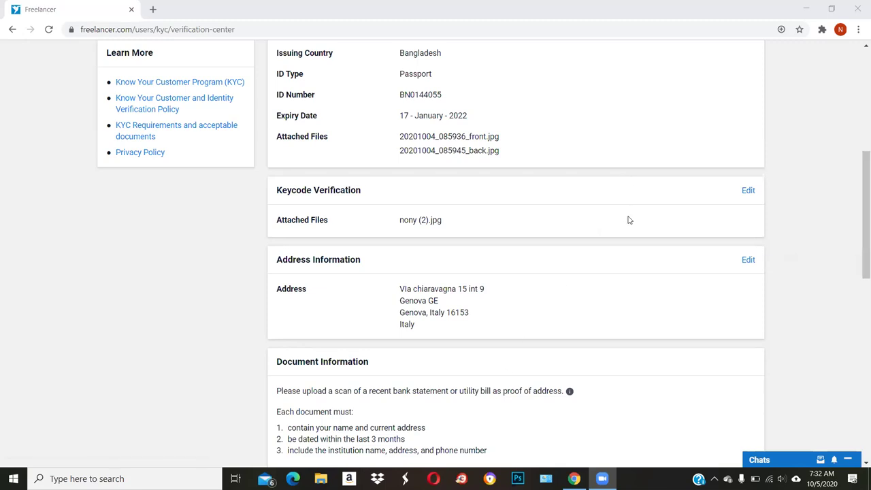
pyautogui.scroll(-2, 577, 375)
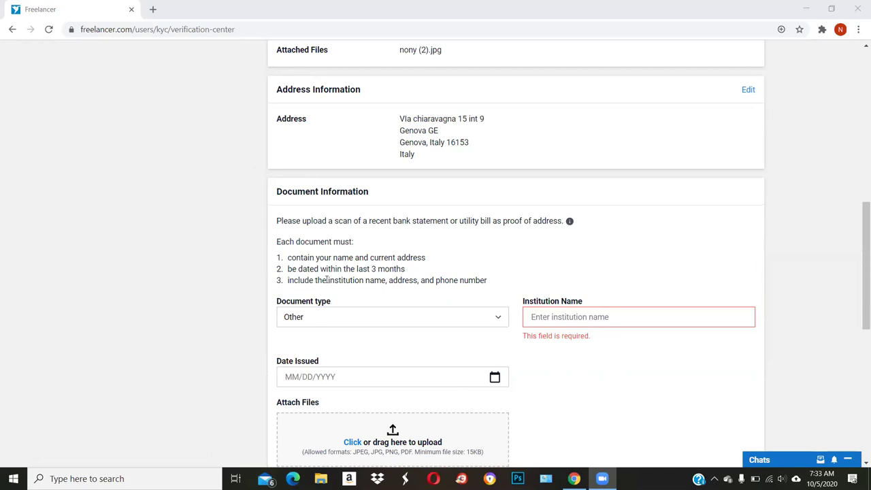
pyautogui.click(575, 317)
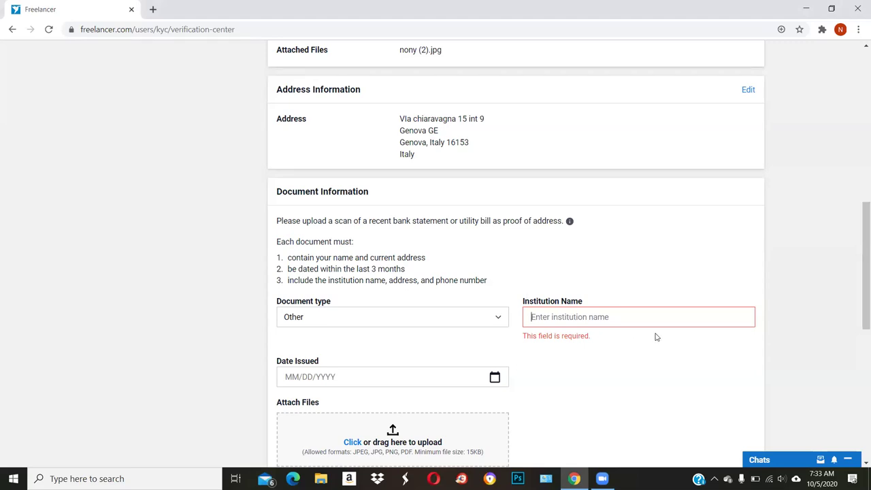
pyautogui.click(388, 378)
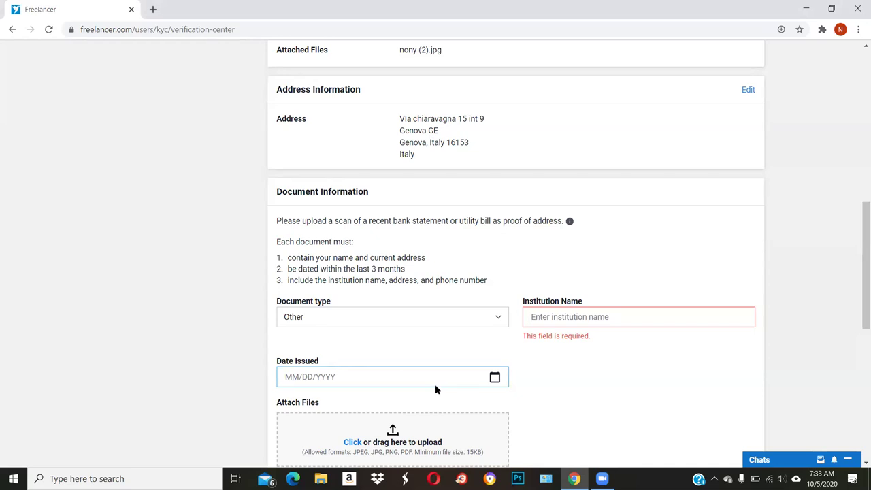
pyautogui.scroll(-2, 435, 384)
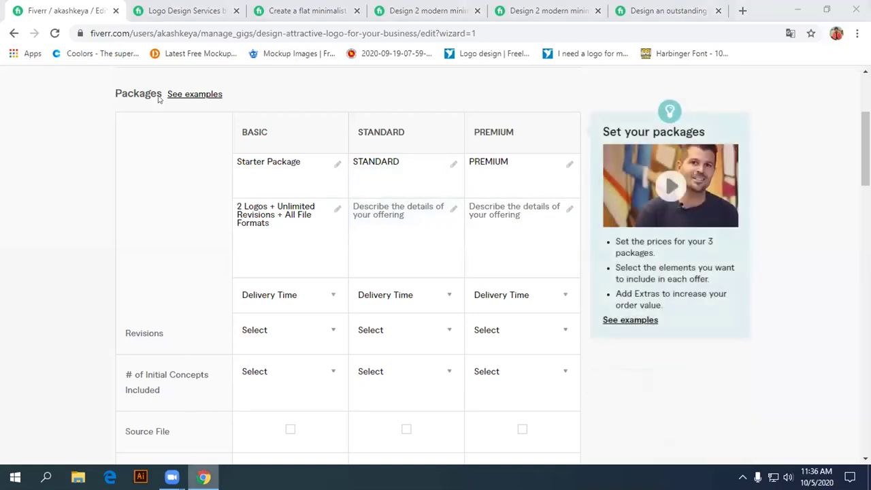
# Step: Paste the reference gig's Standard package description into the STANDARD description field
pyautogui.press('super+d')
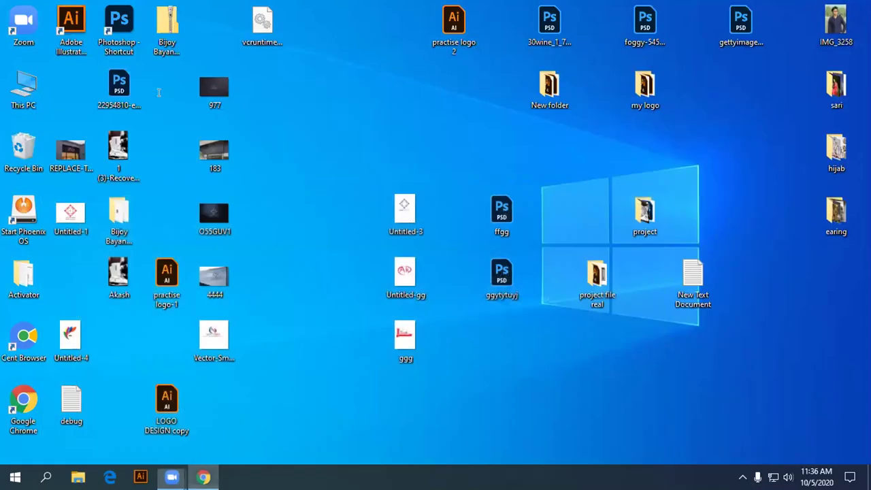
pyautogui.press('super+d')
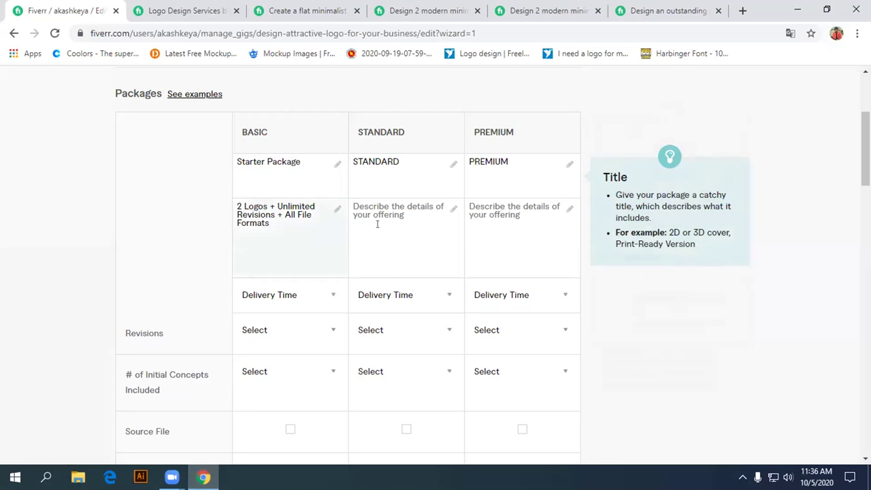
pyautogui.click(377, 224)
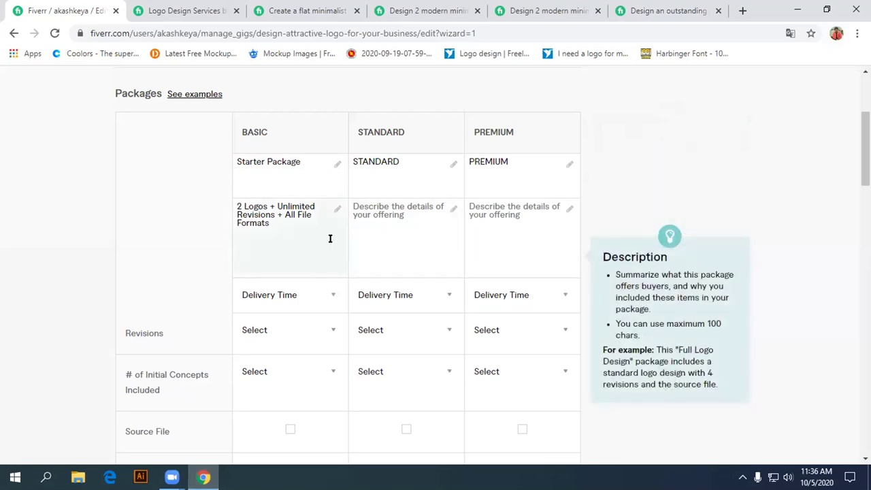
pyautogui.click(272, 153)
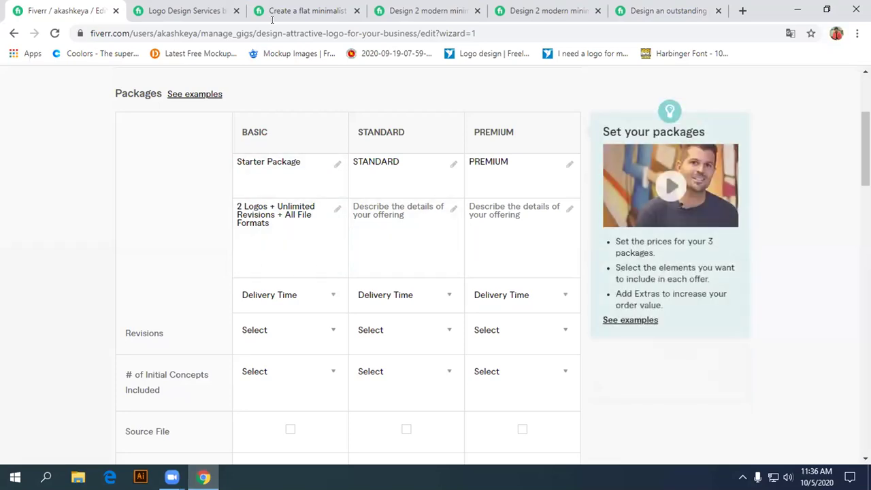
pyautogui.click(273, 19)
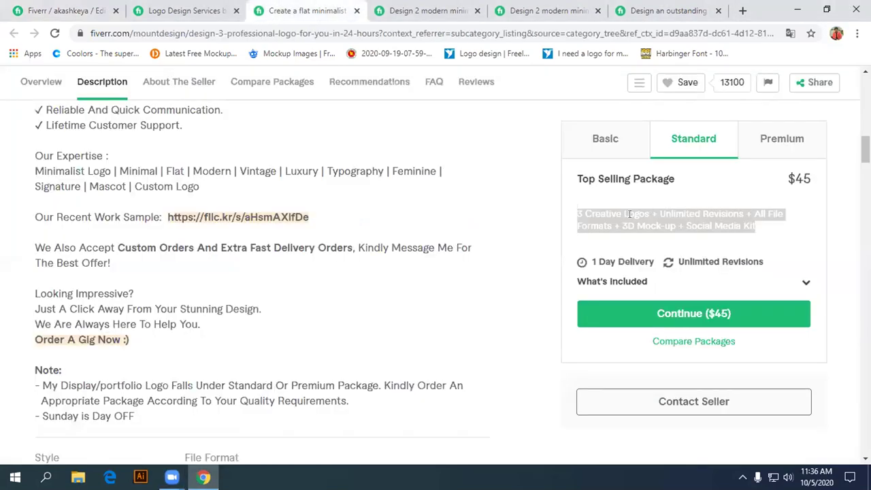
pyautogui.click(36, 13)
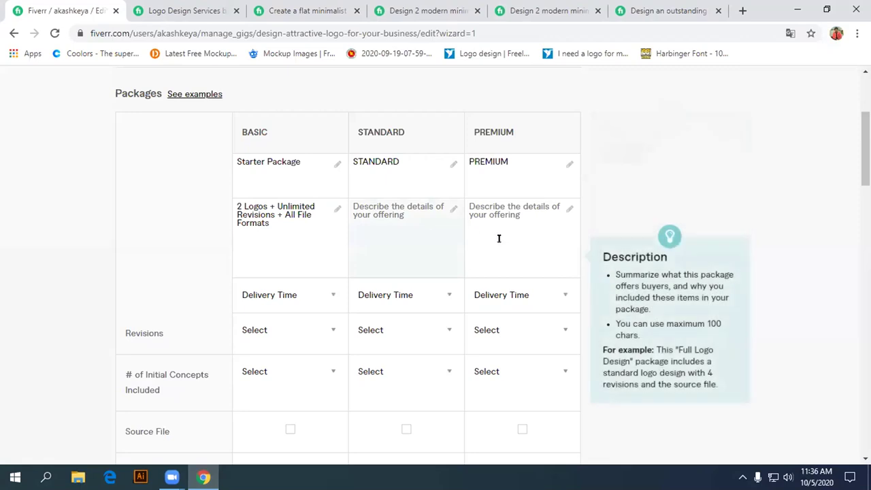
pyautogui.write('3 Creative Logos + Unlimited Revisions + All File Formats + 3D Mock-up + Social Media Kit')
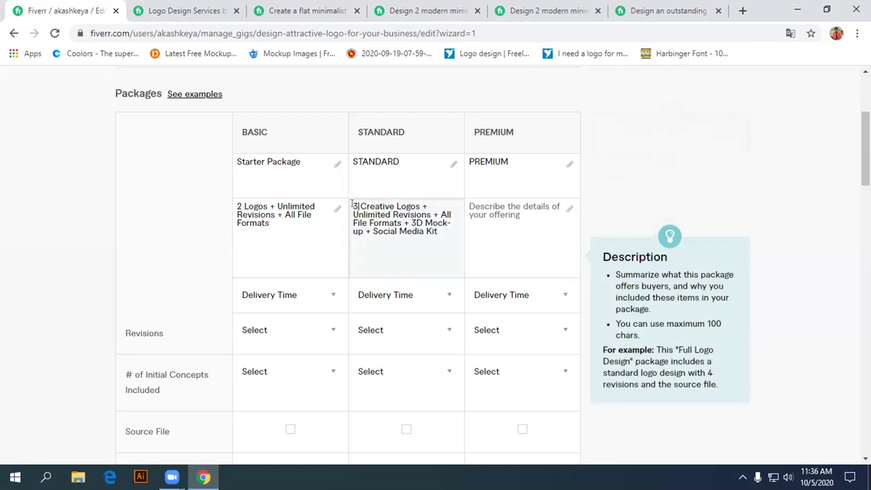
# Step: Fix the leading '3' so the Standard description starts with 3 Creative Logos
pyautogui.moveTo(359, 207); pyautogui.dragTo(332, 214)
pyautogui.click(354, 204)
pyautogui.press('BackSpace')
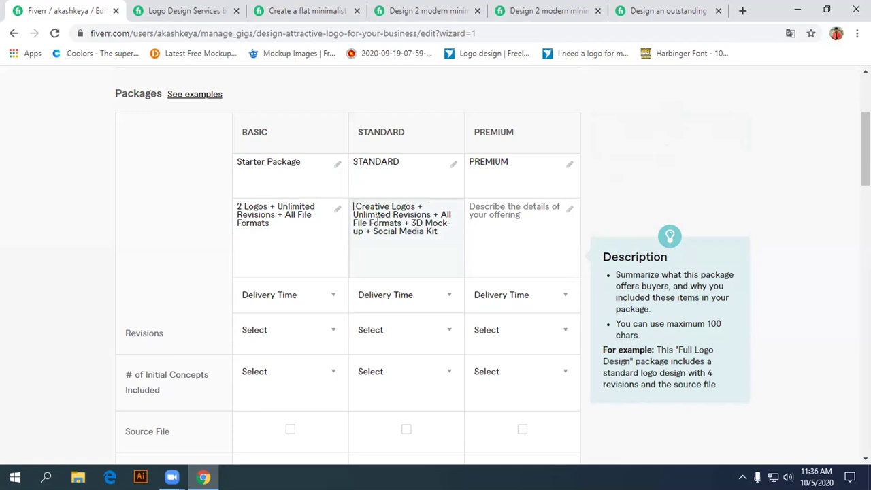
pyautogui.write('3')
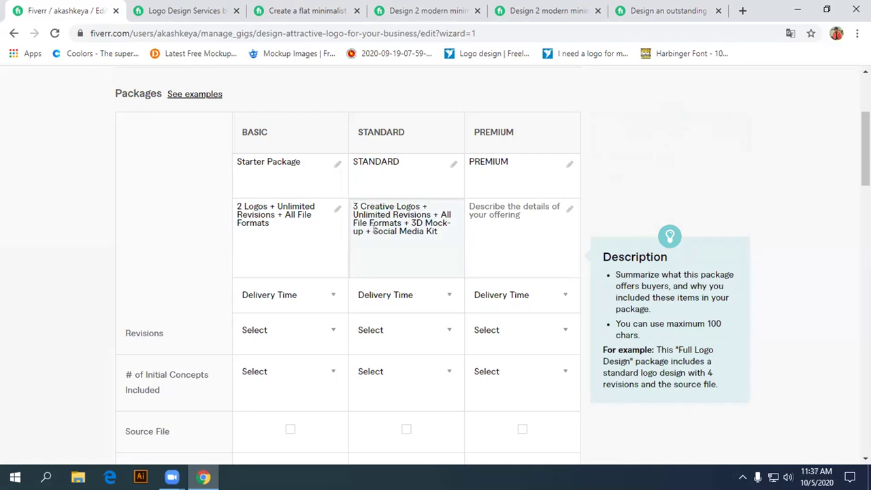
pyautogui.moveTo(437, 232); pyautogui.dragTo(372, 231)
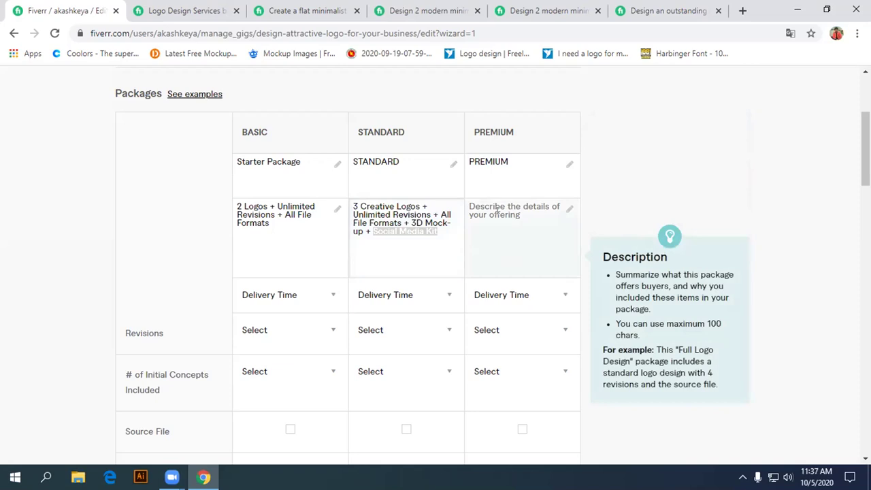
# Step: Put the cursor in the PREMIUM description field and return to the reference gig page
pyautogui.click(514, 162)
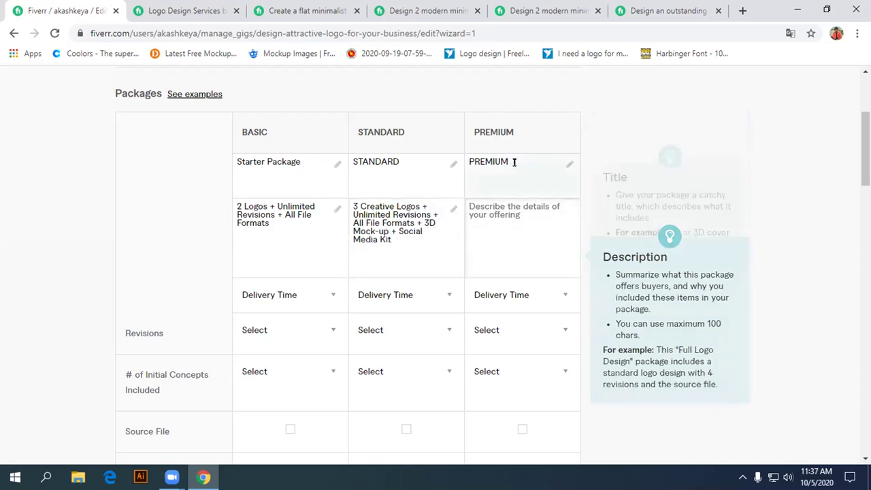
pyautogui.press('Tab')
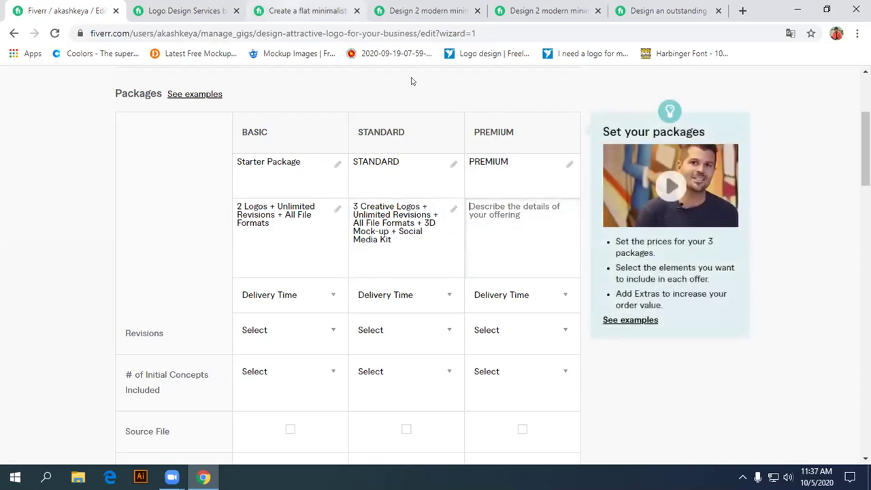
pyautogui.hotkey('ctrl', '3')
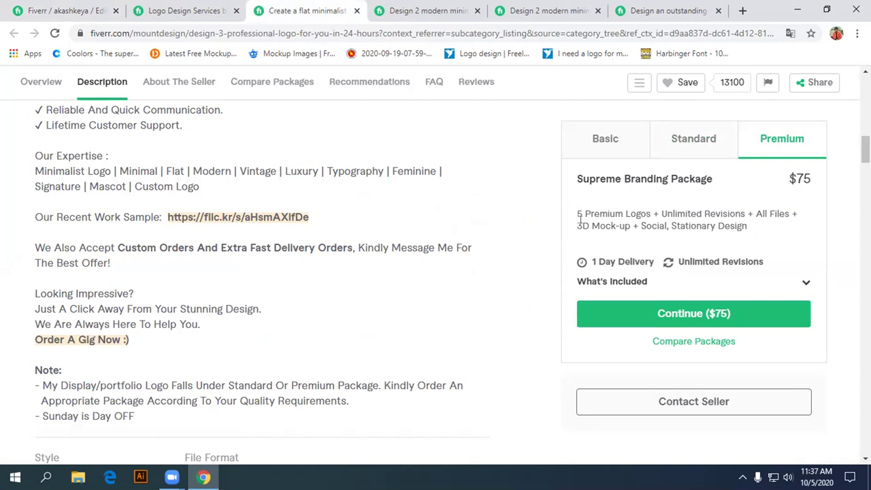
# Step: Copy the reference Premium text (5 Premium Logos ... Stationary Design) into the PREMIUM description
pyautogui.moveTo(579, 213); pyautogui.dragTo(757, 228)
pyautogui.hotkey('ctrl', 'c')
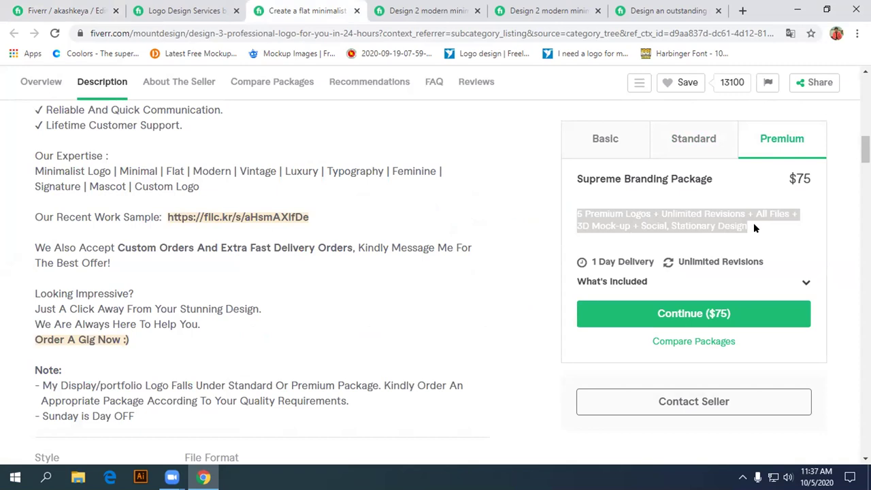
pyautogui.click(68, 11)
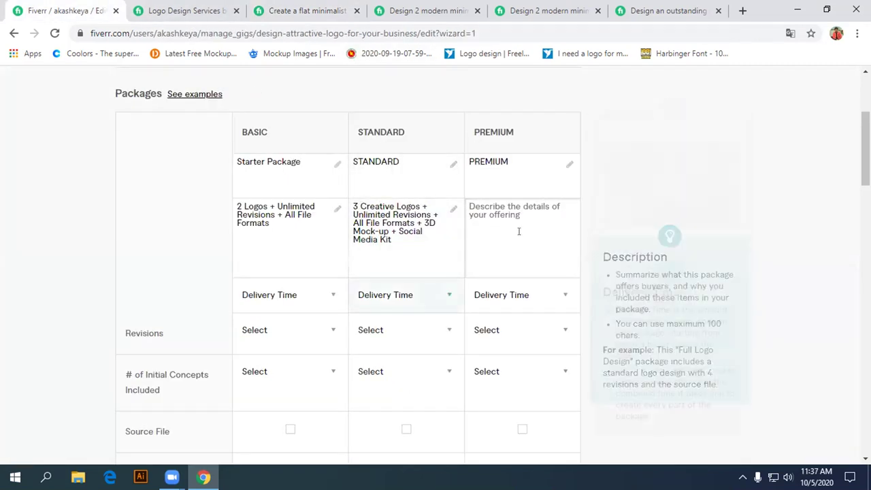
pyautogui.click(569, 214)
pyautogui.hotkey('ctrl', 'v')
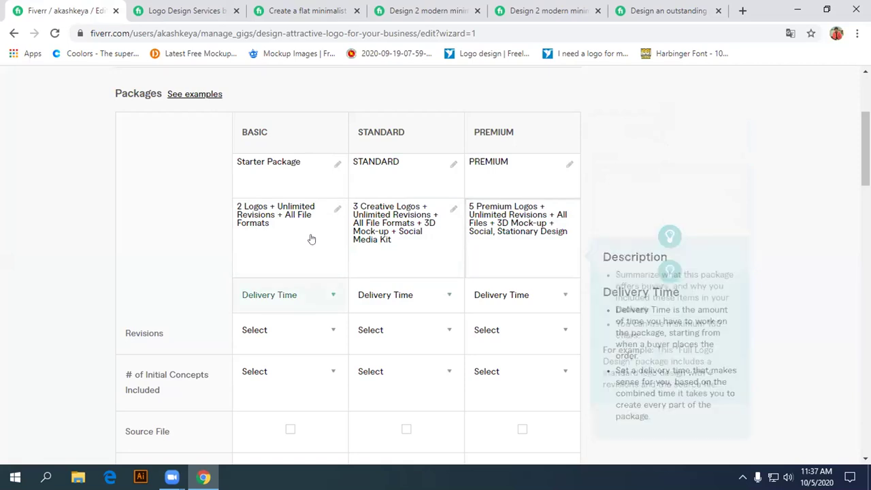
# Step: Set the BASIC package delivery time to 2 Days Delivery
pyautogui.scroll(-1, 311, 239)
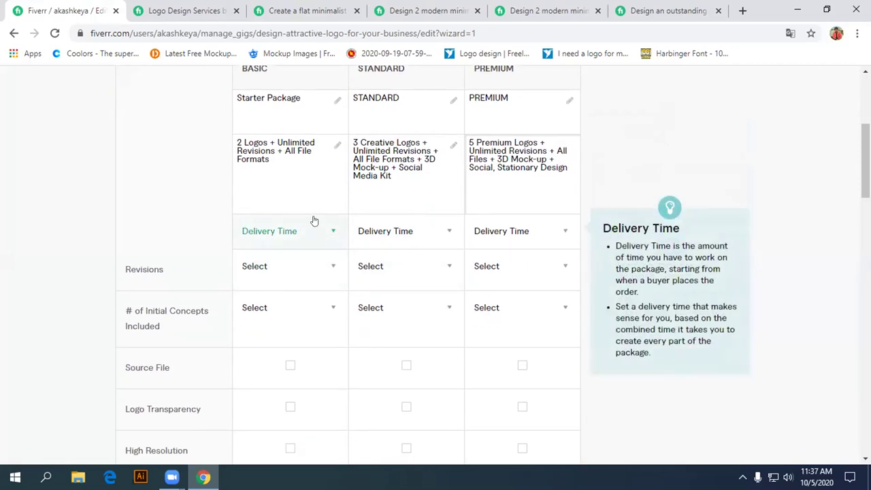
pyautogui.scroll(-1, 314, 220)
pyautogui.scroll(1, 288, 198)
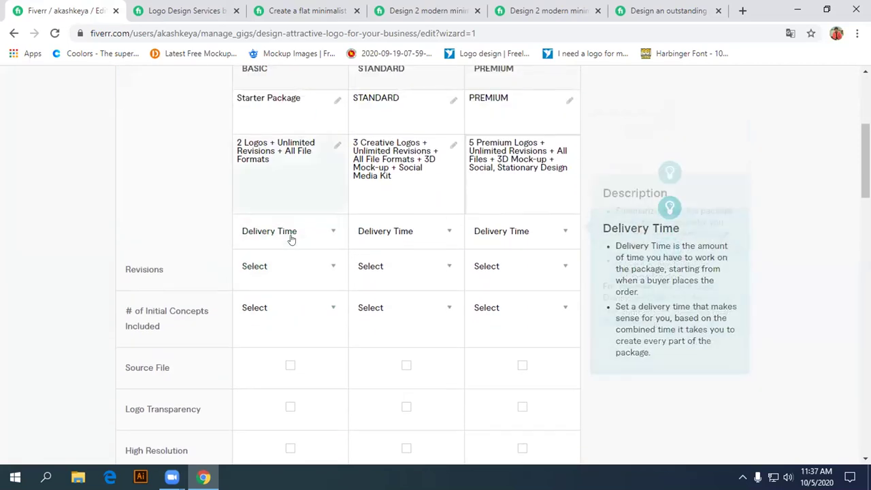
pyautogui.click(289, 231)
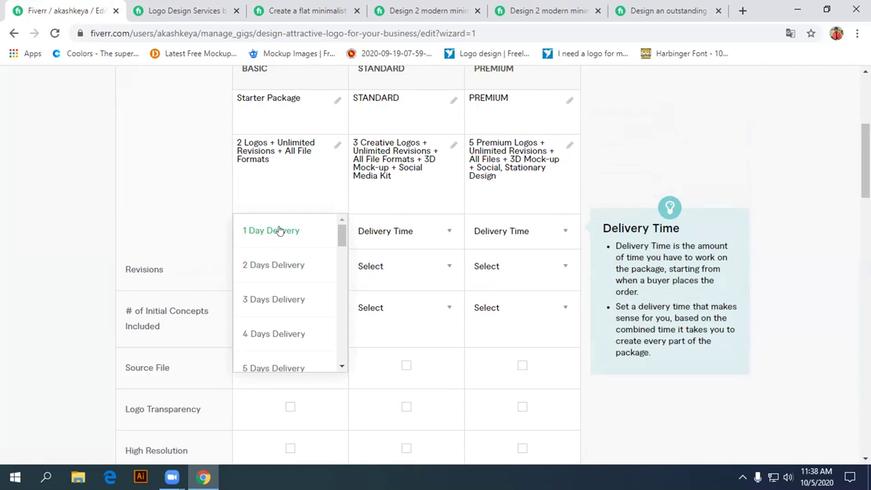
pyautogui.click(275, 267)
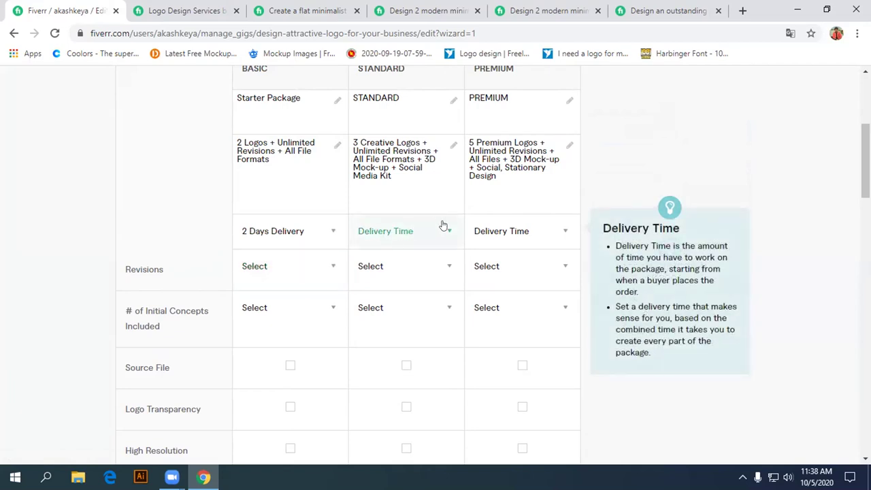
pyautogui.scroll(1, 432, 252)
pyautogui.scroll(-1, 426, 258)
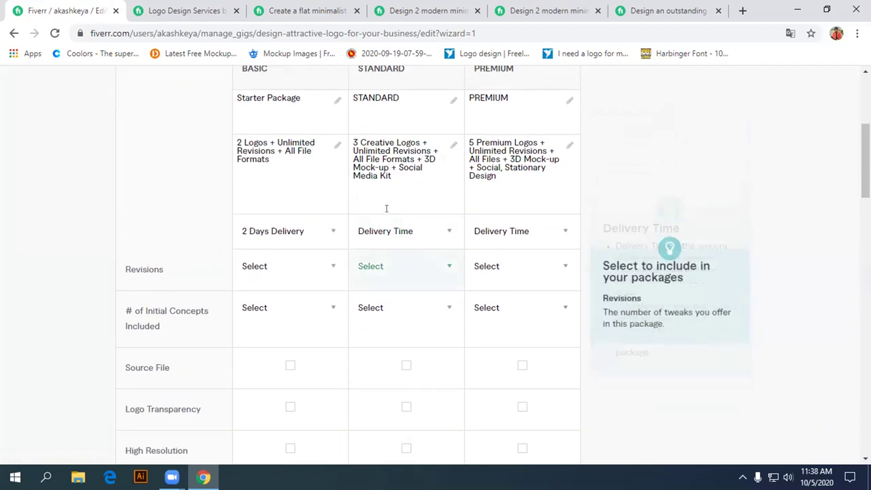
# Step: Set STANDARD delivery to 3 Days Delivery and PREMIUM to 4 Days Delivery
pyautogui.click(425, 232)
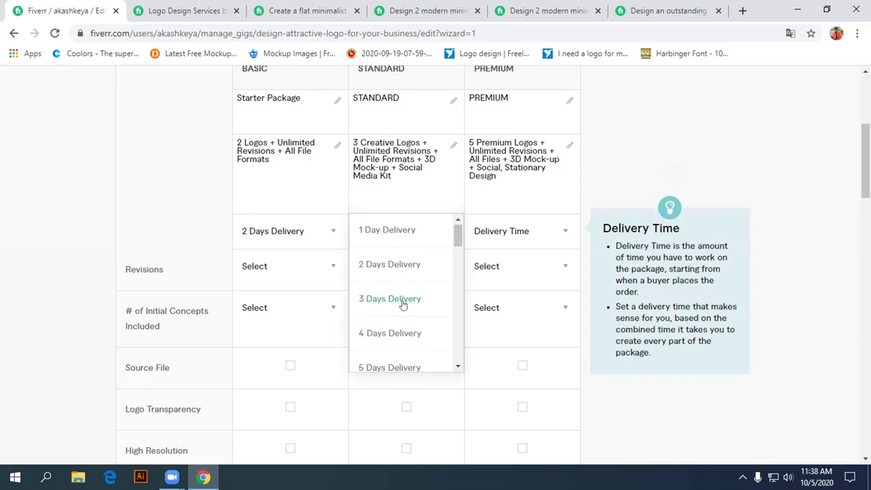
pyautogui.scroll(-2, 402, 307)
pyautogui.scroll(2, 399, 307)
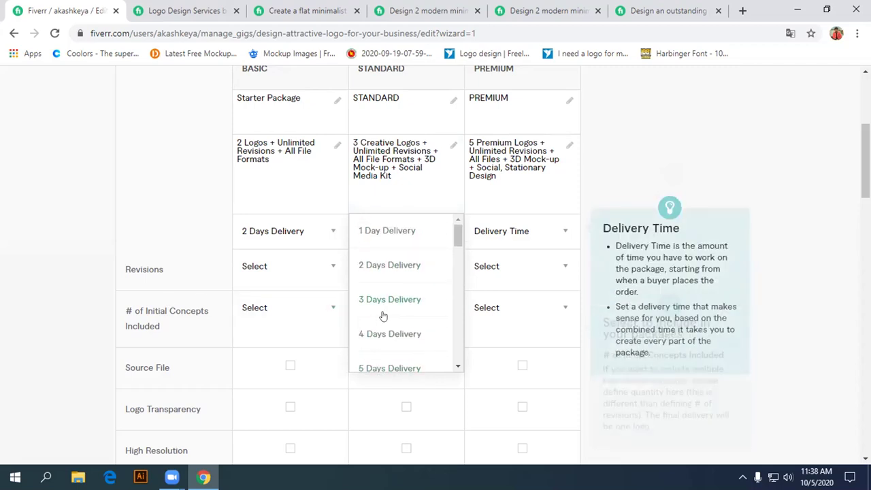
pyautogui.scroll(-1, 383, 315)
pyautogui.scroll(1, 384, 316)
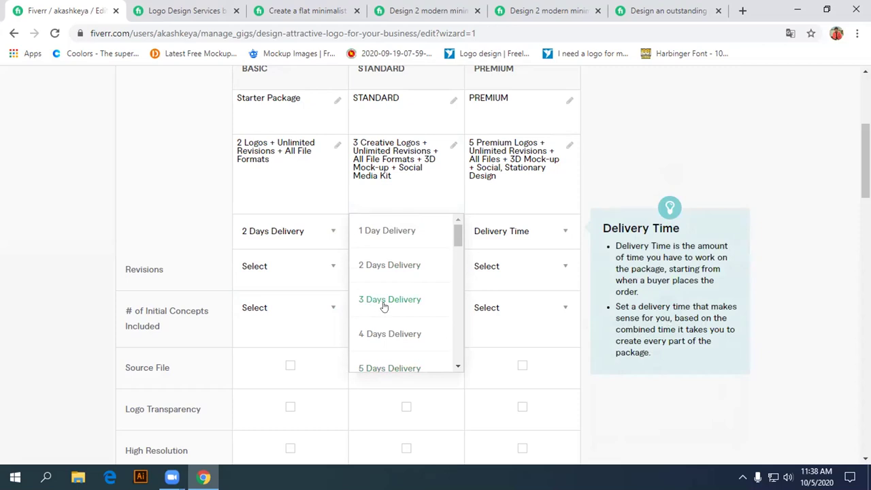
pyautogui.click(391, 301)
pyautogui.click(514, 231)
pyautogui.click(510, 334)
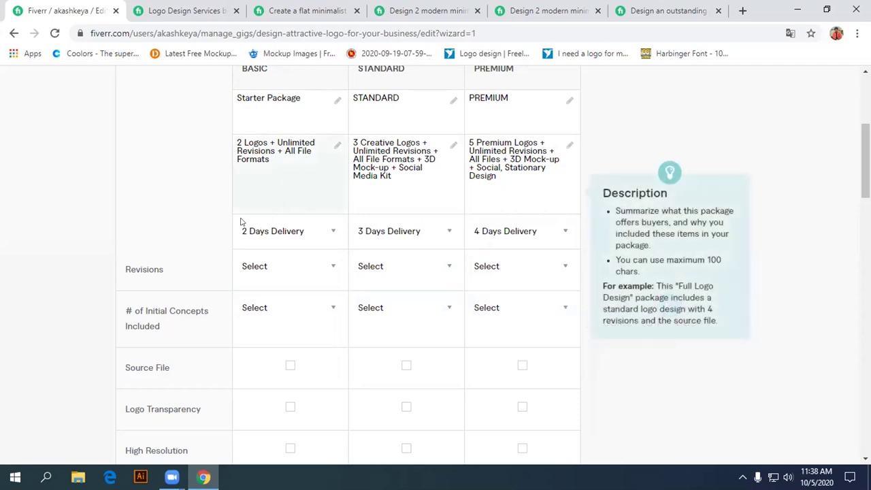
pyautogui.scroll(-1, 302, 212)
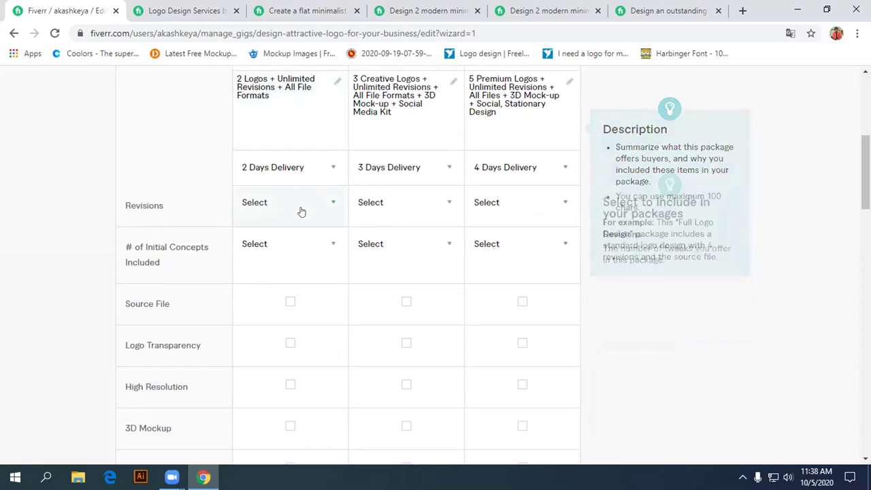
# Step: Set Unlimited revisions for the Basic and Standard packages
pyautogui.click(286, 203)
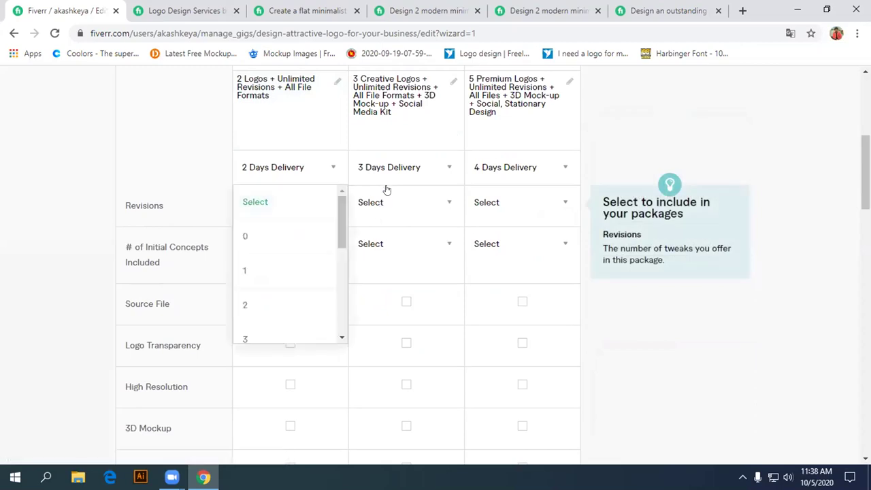
pyautogui.press('u')
pyautogui.press('Tab')
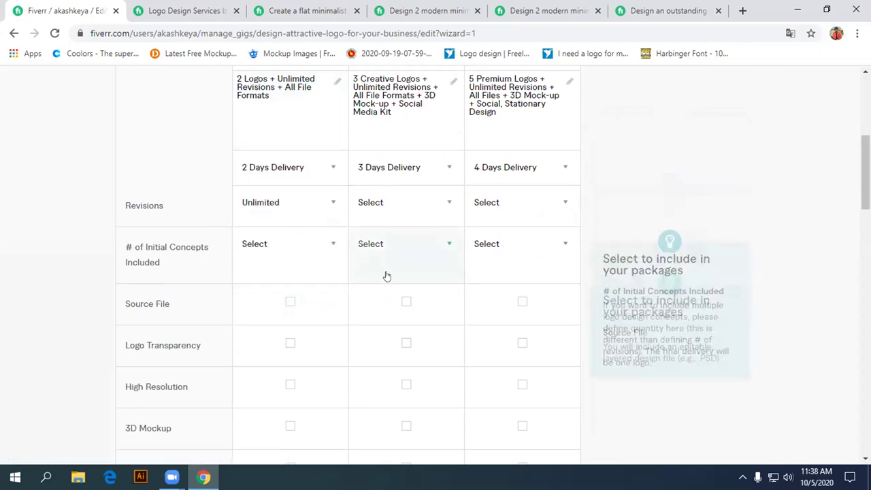
pyautogui.click(402, 203)
pyautogui.scroll(-4, 394, 183)
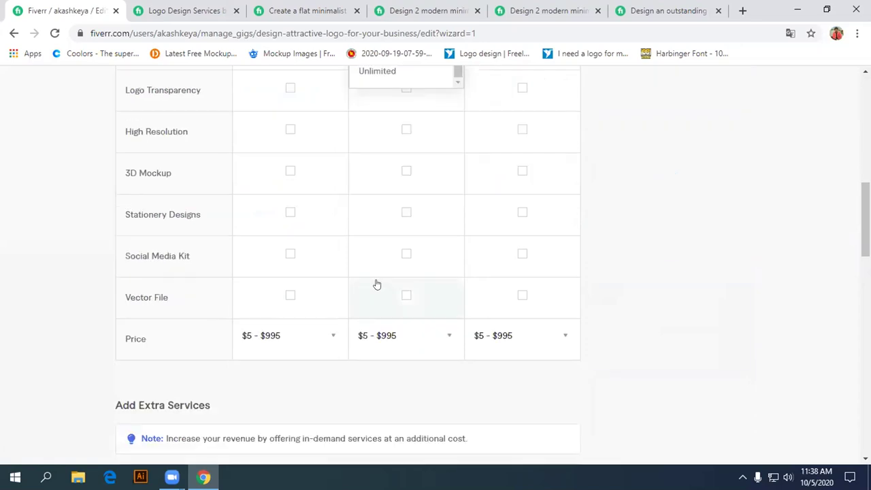
pyautogui.scroll(4, 511, 361)
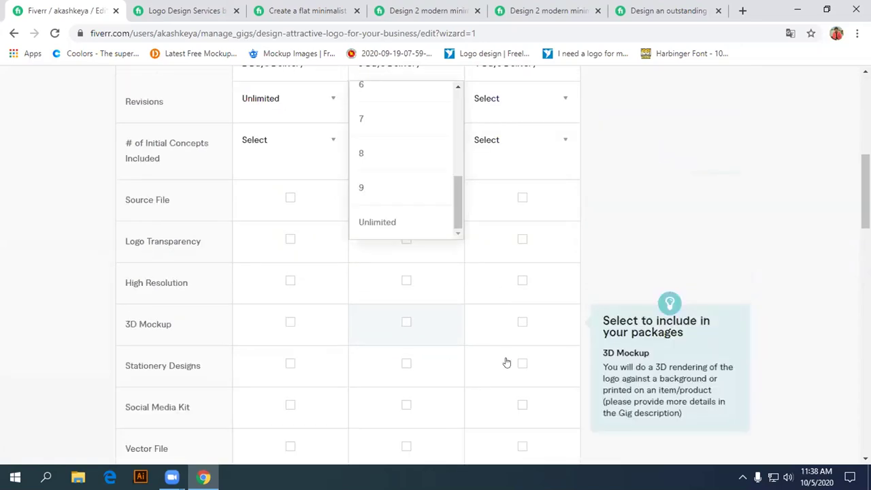
pyautogui.scroll(1, 508, 356)
pyautogui.press('u')
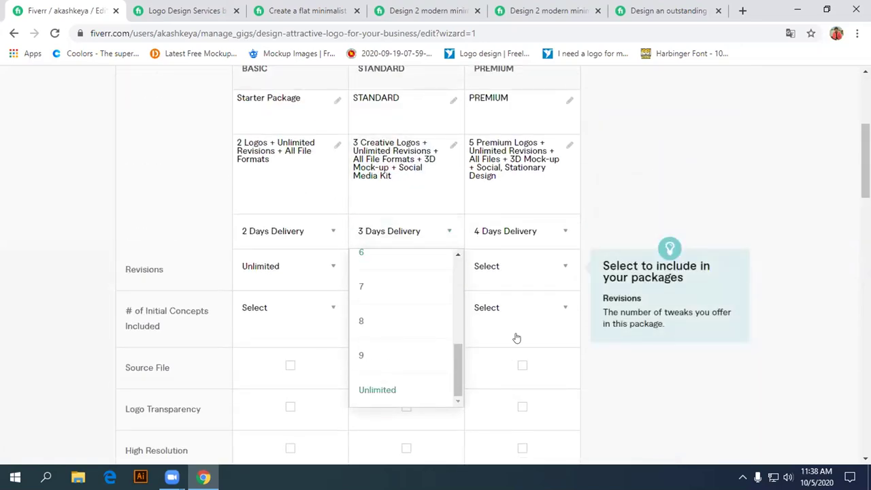
pyautogui.press('Return')
# Step: Keep Premium delivery at 4 Days and give Premium Unlimited revisions
pyautogui.click(518, 231)
pyautogui.scroll(-5, 549, 311)
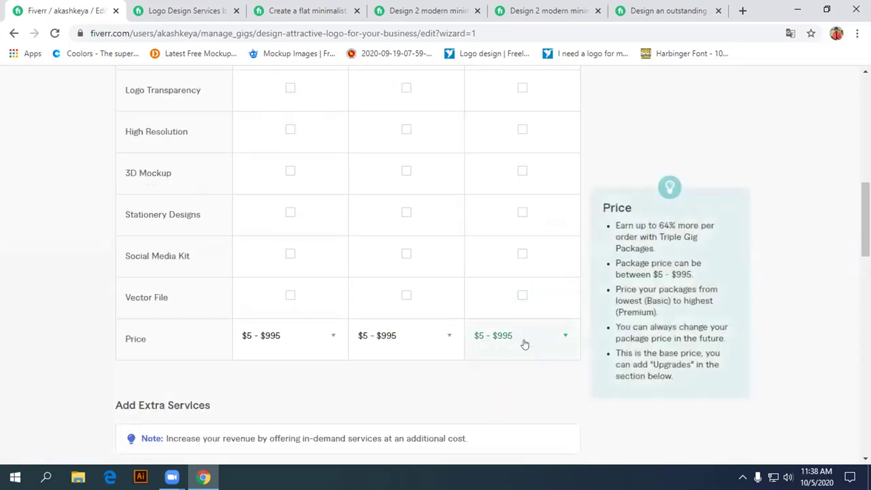
pyautogui.scroll(5, 524, 343)
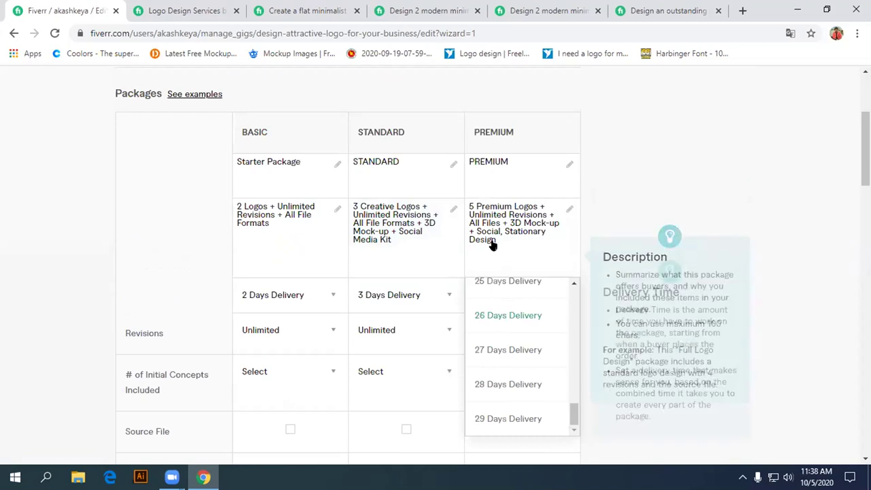
pyautogui.scroll(-1, 300, 259)
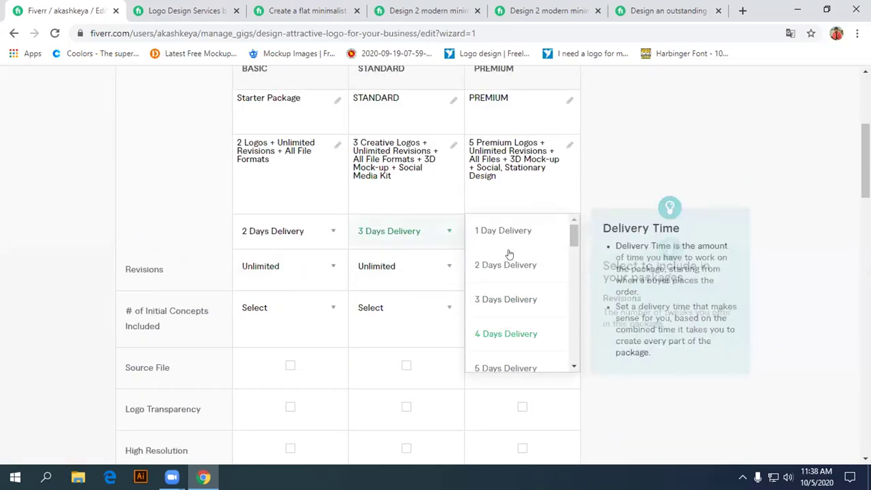
pyautogui.click(507, 354)
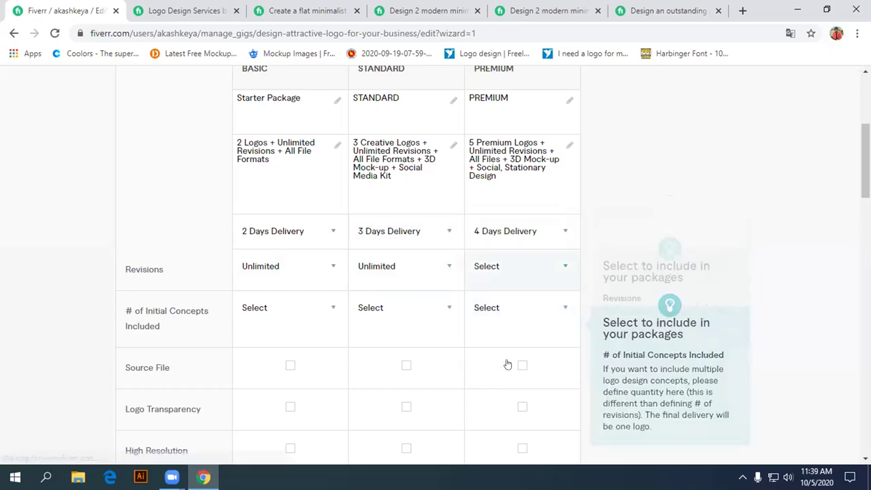
pyautogui.click(517, 266)
pyautogui.scroll(-3, 508, 253)
pyautogui.scroll(-5, 504, 286)
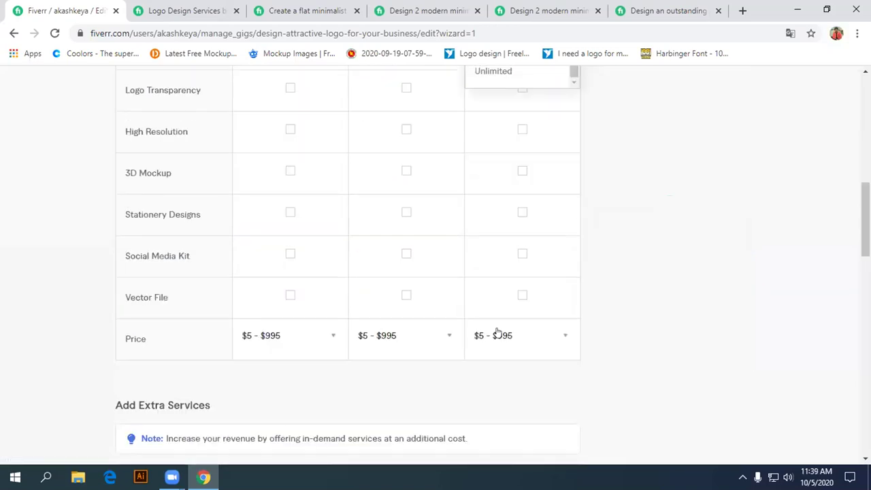
pyautogui.scroll(4, 315, 254)
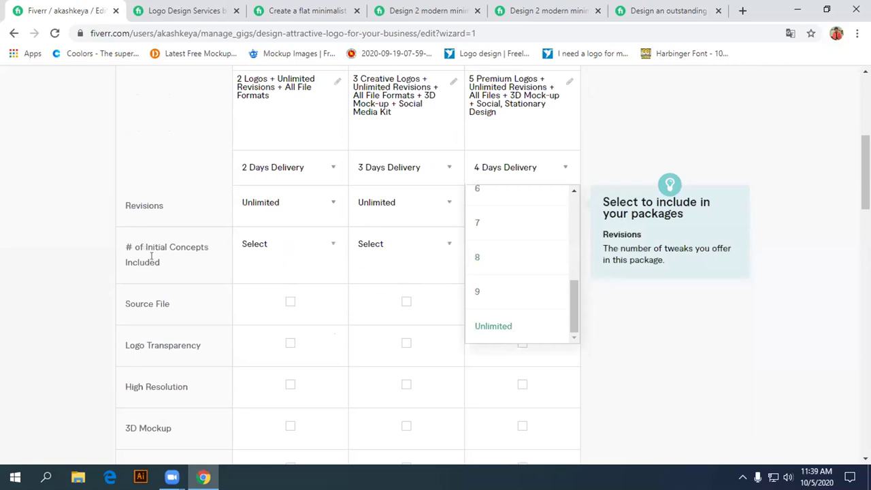
pyautogui.click(189, 260)
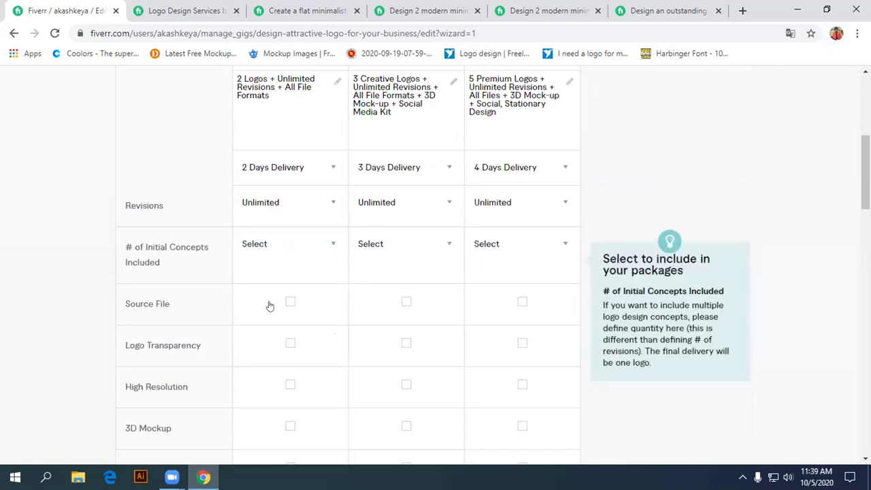
# Step: Set initial concepts to 2 for Basic, 3 for Standard and 5 for Premium
pyautogui.press('2')
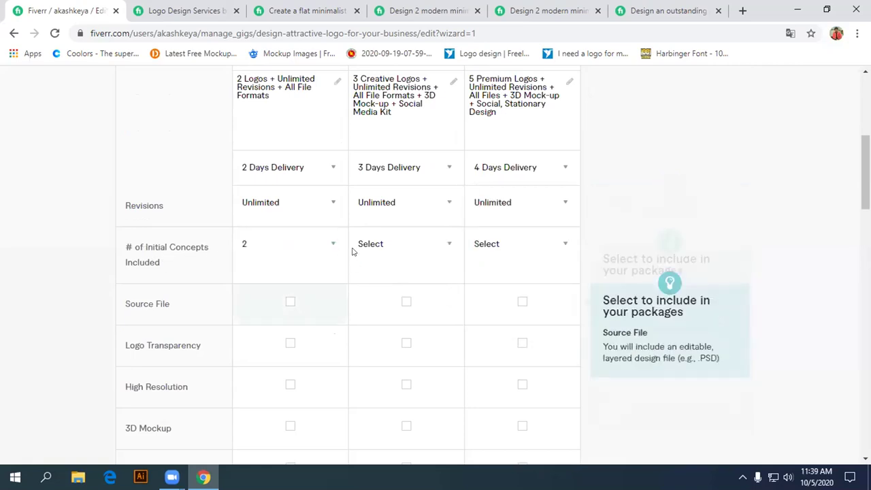
pyautogui.press('Tab')
pyautogui.press('Down')
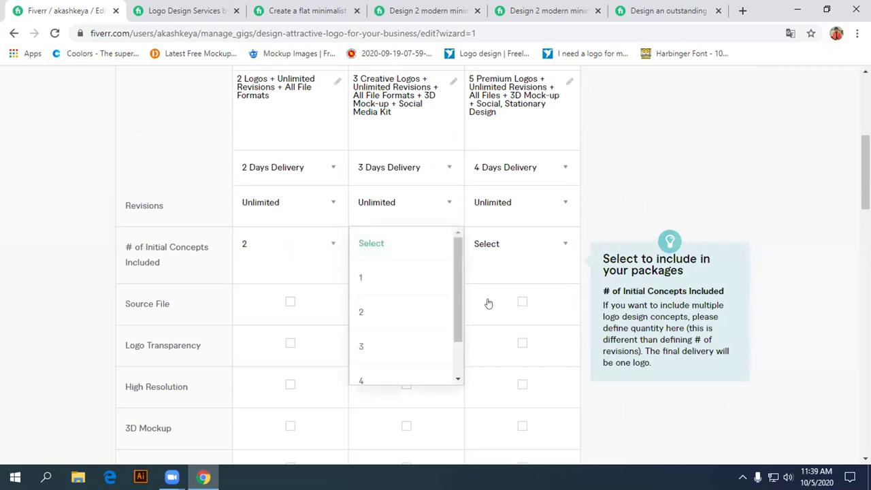
pyautogui.press('3')
pyautogui.press('Tab')
pyautogui.press('Down')
pyautogui.press('5')
pyautogui.press('Tab')
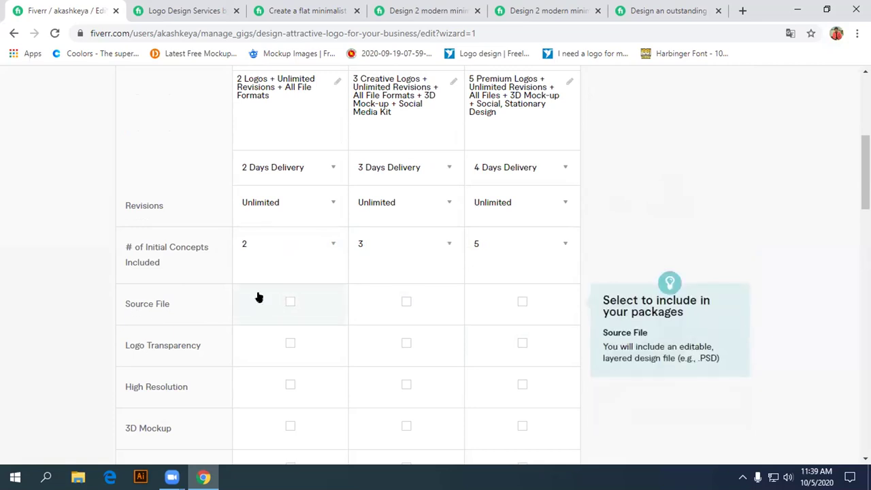
# Step: Include Source File, Logo Transparency and High Resolution in the packages
pyautogui.click(289, 303)
pyautogui.click(406, 303)
pyautogui.click(521, 303)
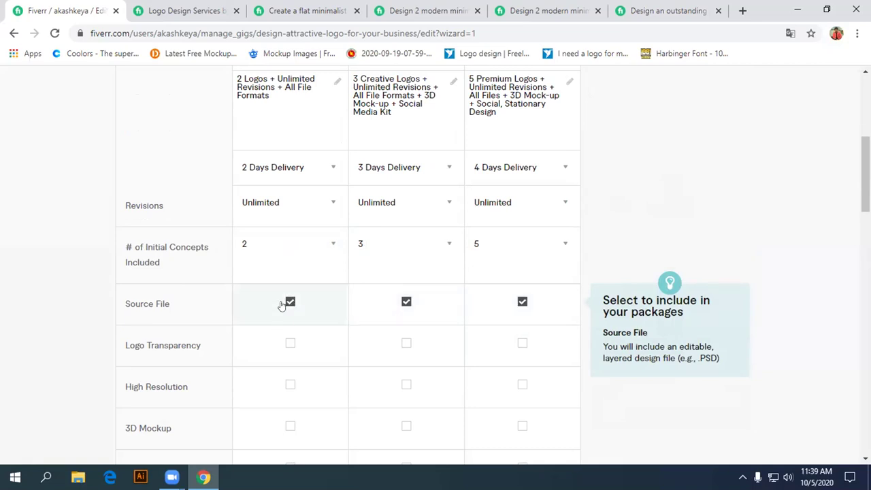
pyautogui.scroll(-1, 273, 303)
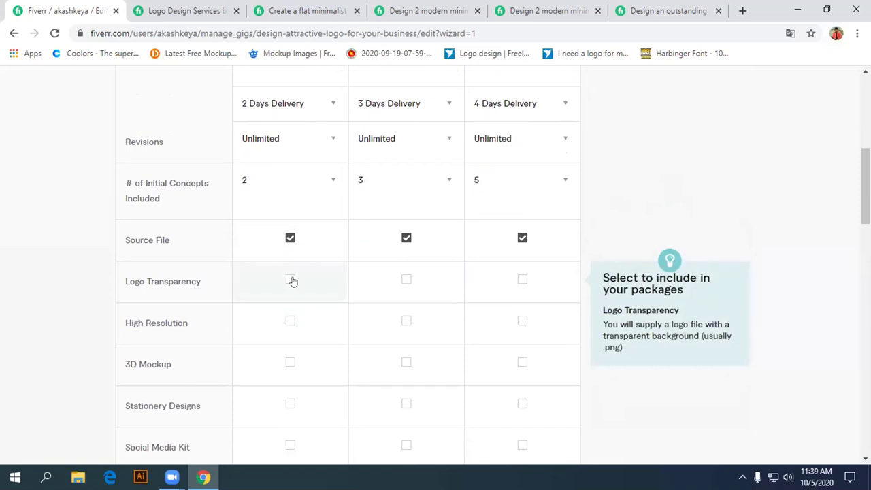
pyautogui.click(407, 279)
pyautogui.click(508, 281)
pyautogui.click(290, 321)
pyautogui.click(415, 324)
pyautogui.click(507, 317)
# Step: Include 3D Mockup in the Standard and Premium packages only
pyautogui.click(290, 363)
pyautogui.click(305, 366)
pyautogui.scroll(1, 229, 294)
pyautogui.scroll(3, 230, 294)
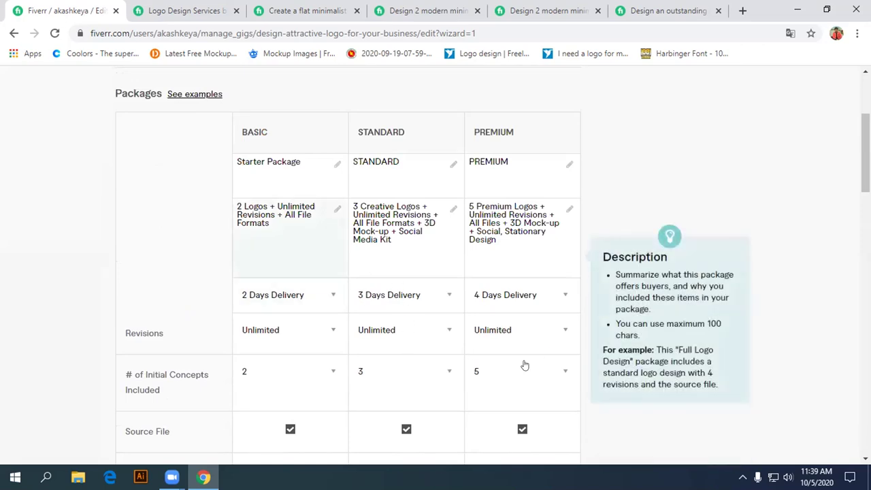
pyautogui.scroll(-3, 310, 279)
pyautogui.click(407, 361)
pyautogui.click(522, 362)
pyautogui.scroll(-1, 200, 224)
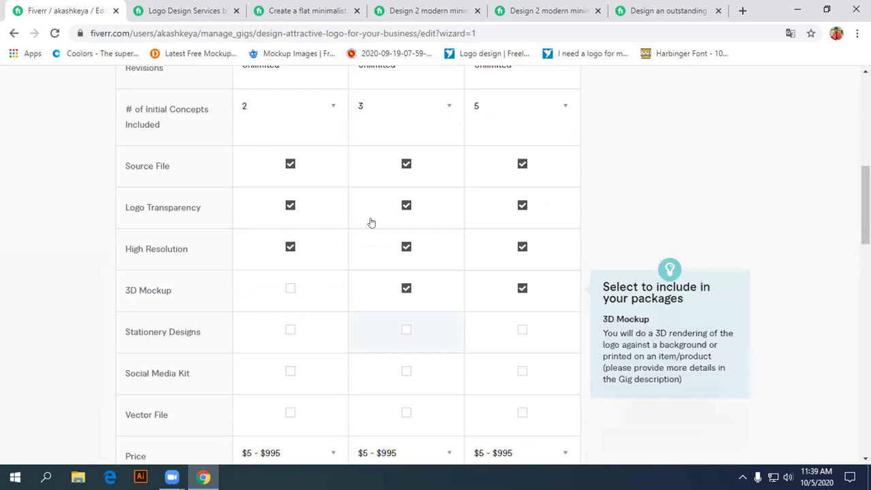
pyautogui.scroll(-2, 372, 223)
pyautogui.scroll(1, 411, 234)
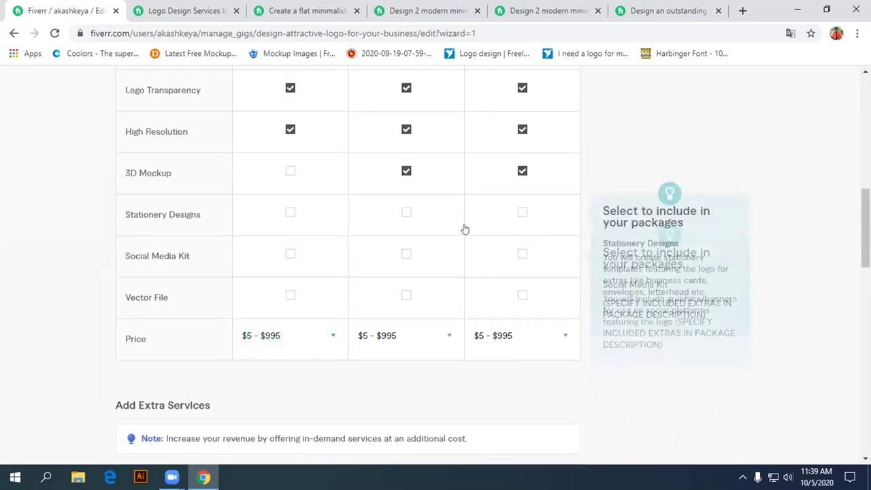
# Step: Add Social Media Kit to Standard and Premium, and Vector File to all three packages
pyautogui.click(407, 254)
pyautogui.click(522, 253)
pyautogui.scroll(-1, 343, 266)
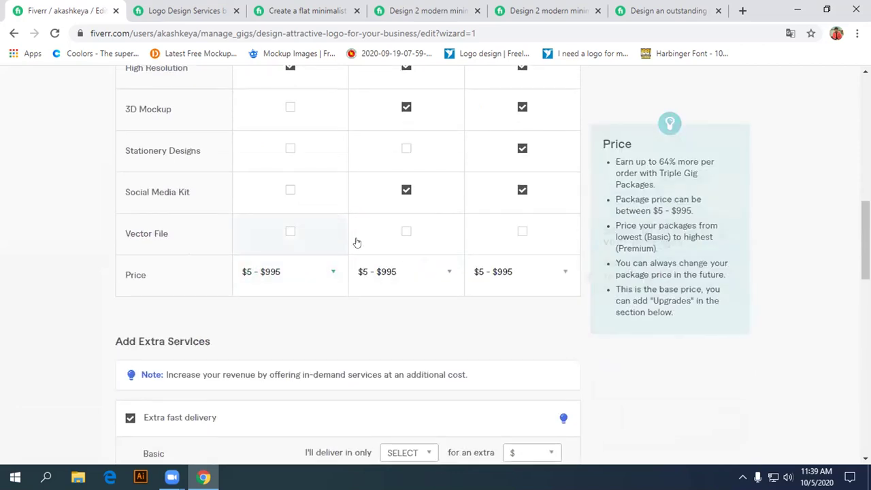
pyautogui.scroll(1, 363, 242)
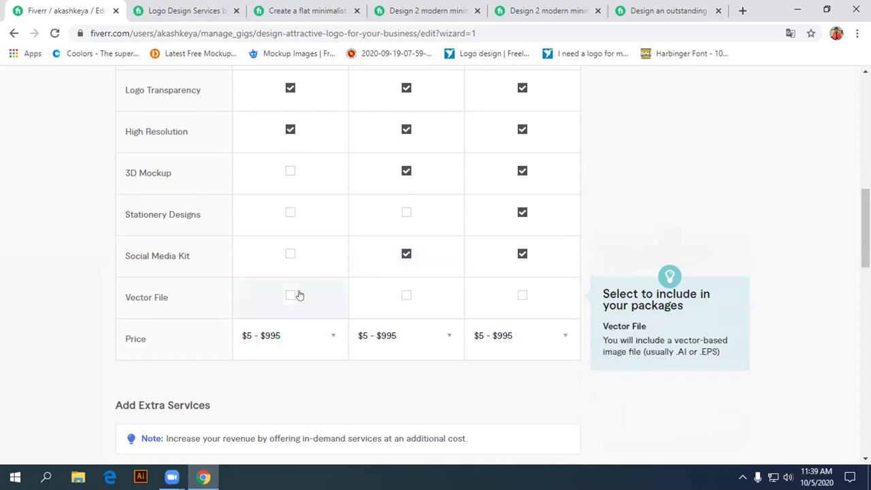
pyautogui.scroll(1, 291, 301)
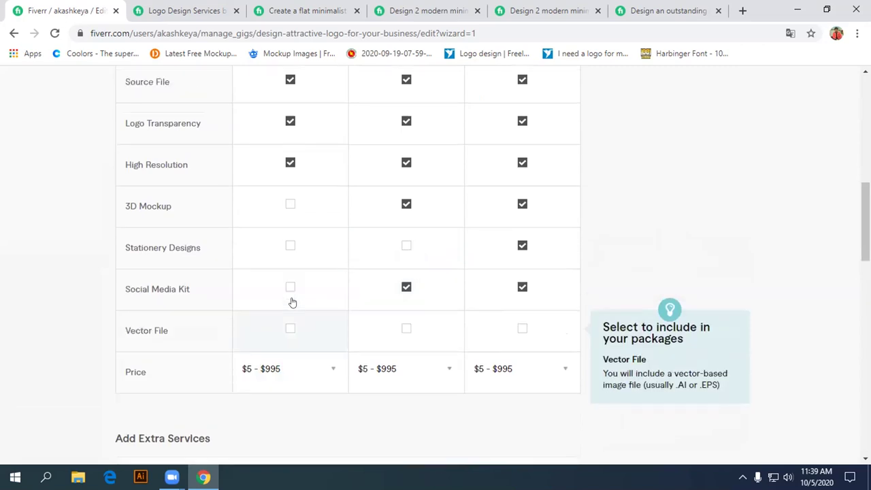
pyautogui.scroll(5, 351, 238)
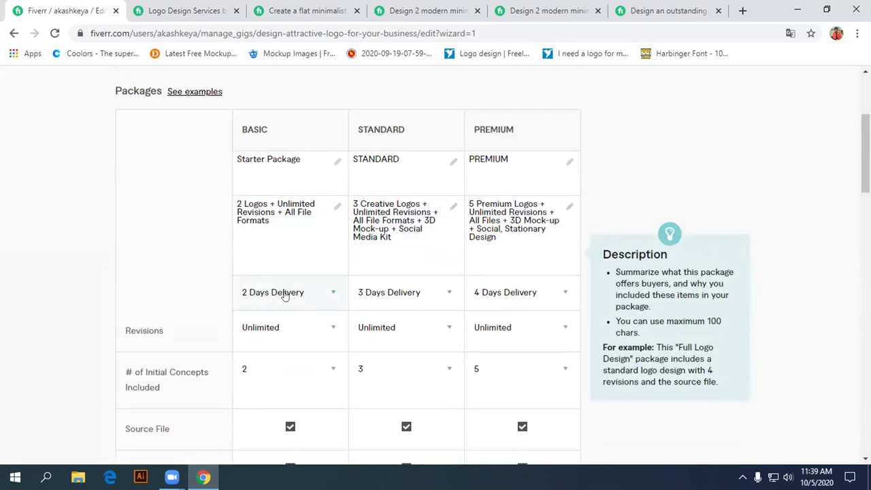
pyautogui.scroll(-4, 284, 292)
pyautogui.scroll(-2, 304, 261)
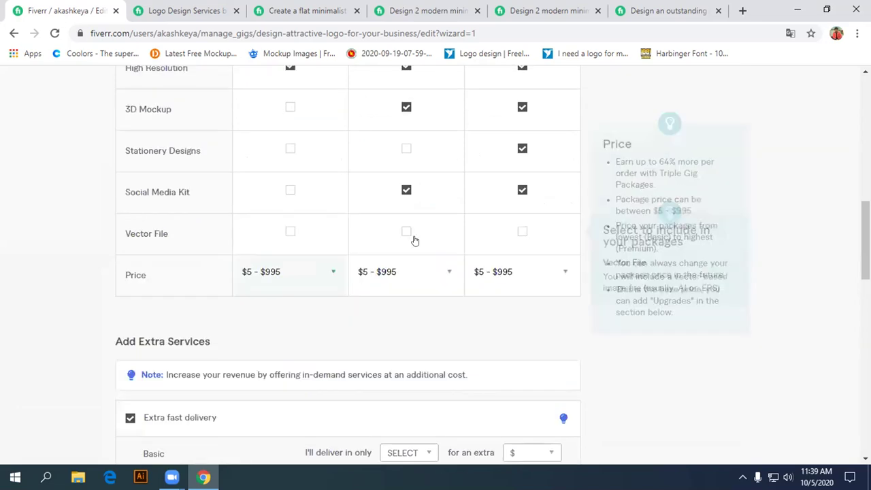
pyautogui.click(290, 231)
pyautogui.click(406, 231)
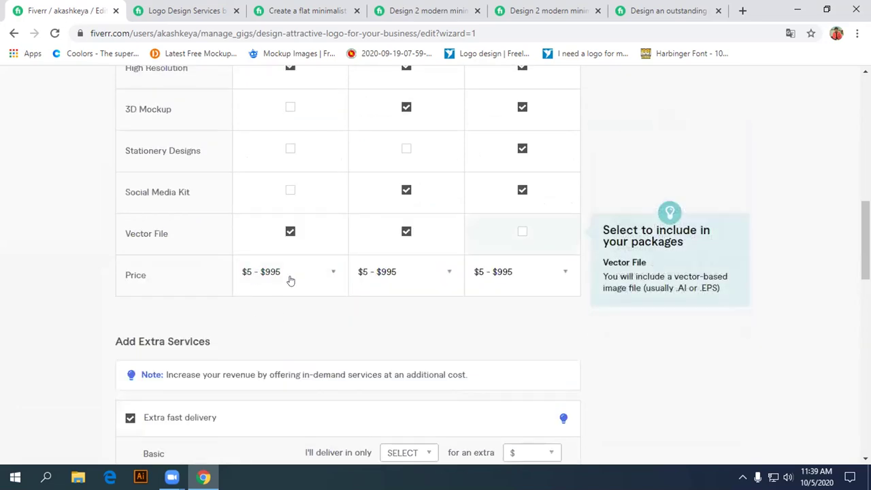
pyautogui.click(522, 232)
# Step: Price the Basic, Standard and Premium packages at $5, $10 and $15
pyautogui.click(313, 274)
pyautogui.click(307, 276)
pyautogui.click(425, 276)
pyautogui.click(425, 305)
pyautogui.click(478, 290)
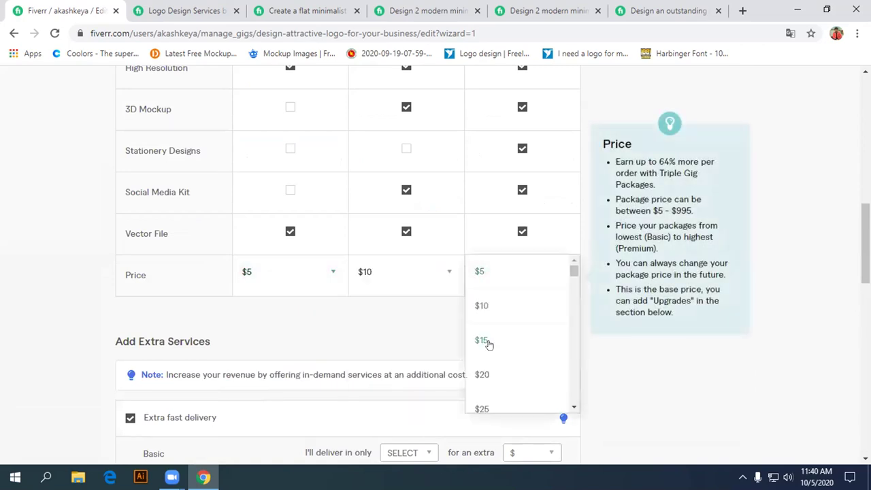
pyautogui.click(486, 344)
pyautogui.scroll(-3, 373, 320)
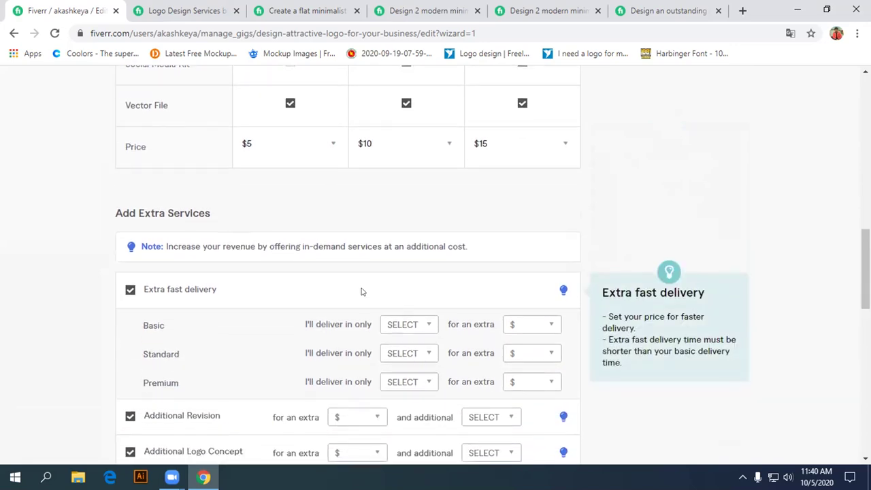
# Step: Set extra fast delivery to 1 day for $5 on Basic and 2 days for $5 on Standard
pyautogui.scroll(-2, 360, 290)
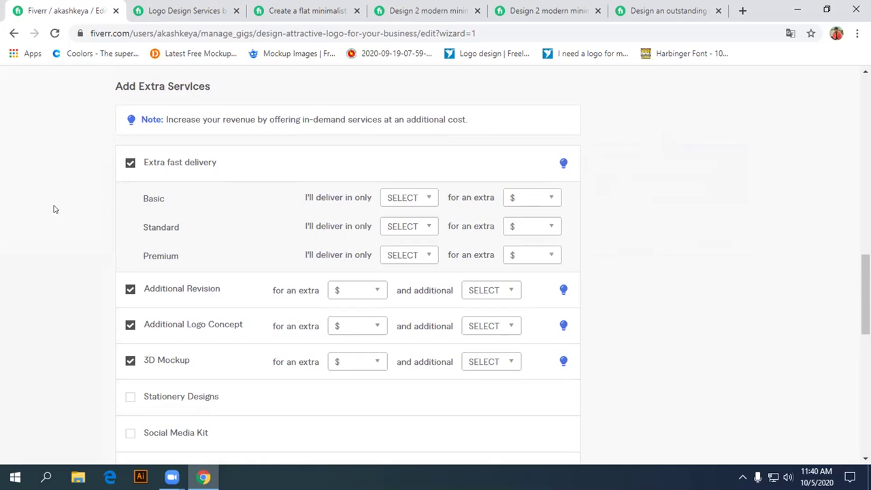
pyautogui.click(429, 196)
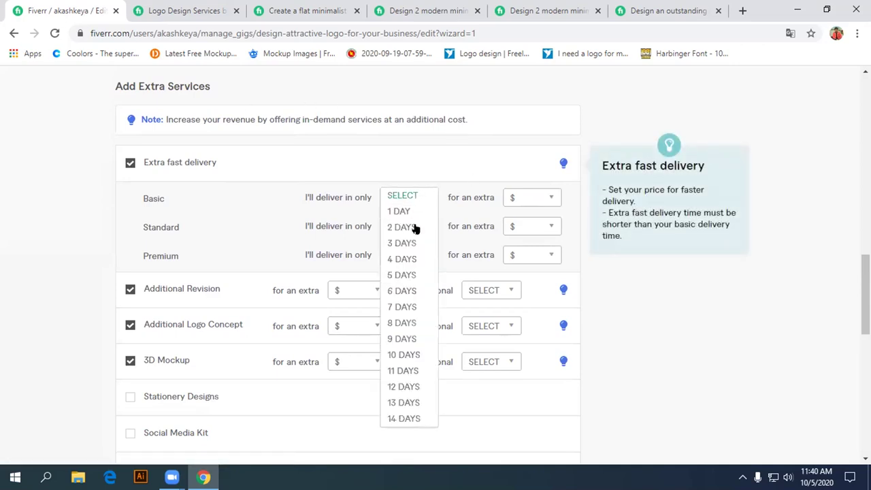
pyautogui.click(400, 212)
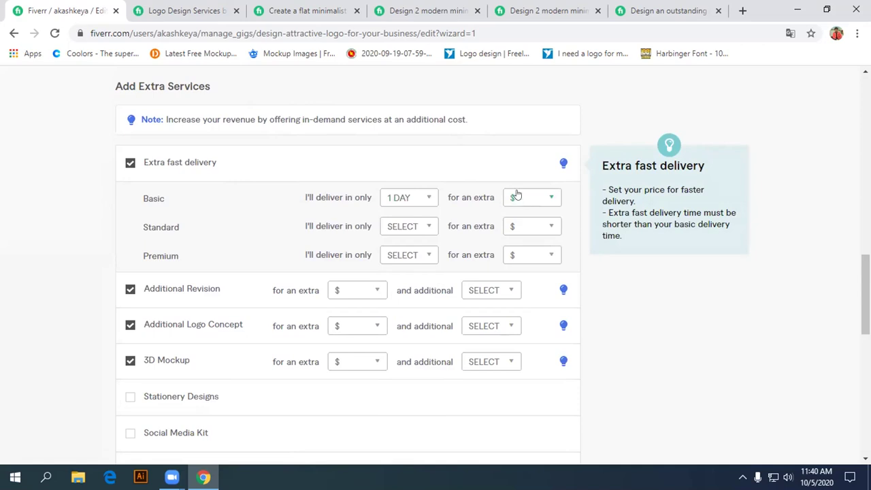
pyautogui.click(516, 195)
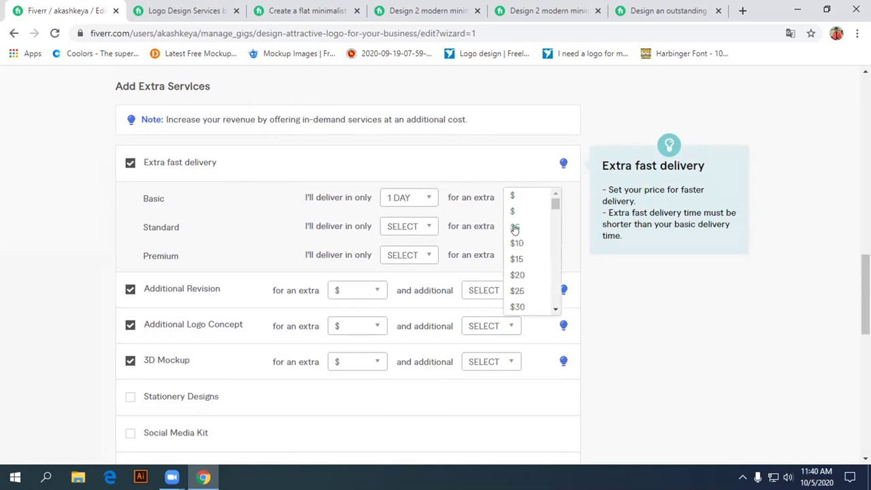
pyautogui.click(515, 228)
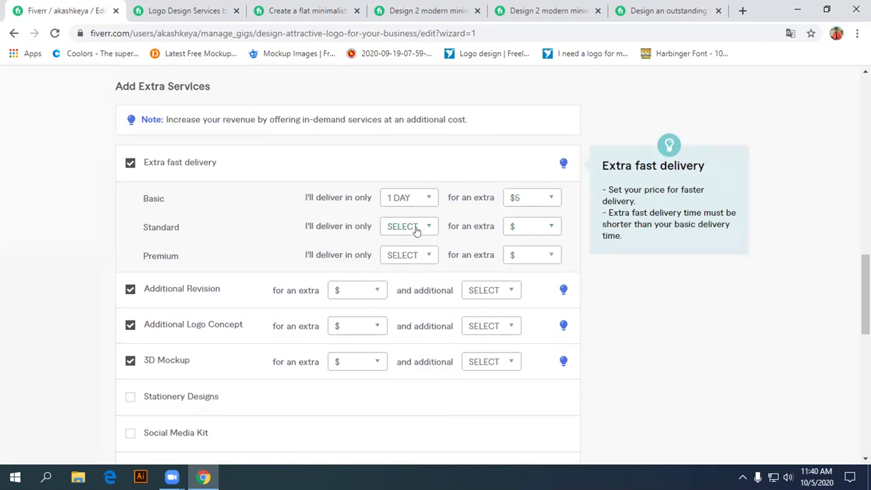
pyautogui.click(420, 231)
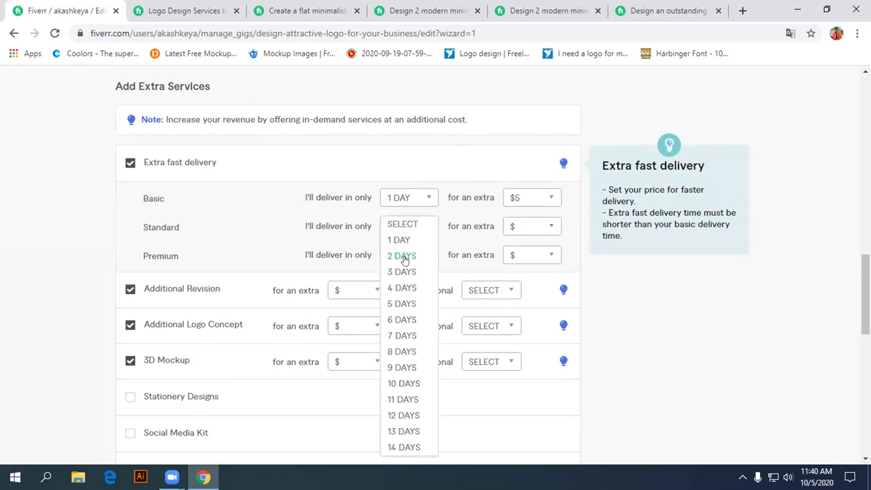
pyautogui.click(401, 256)
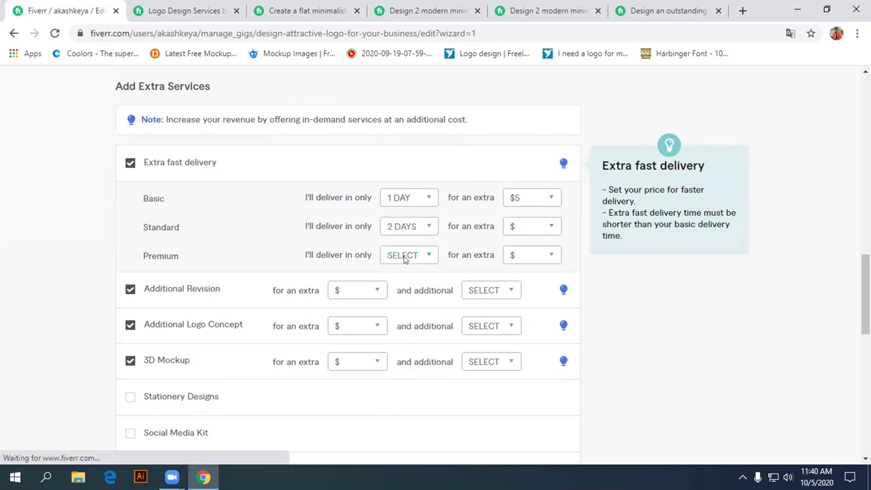
pyautogui.click(527, 228)
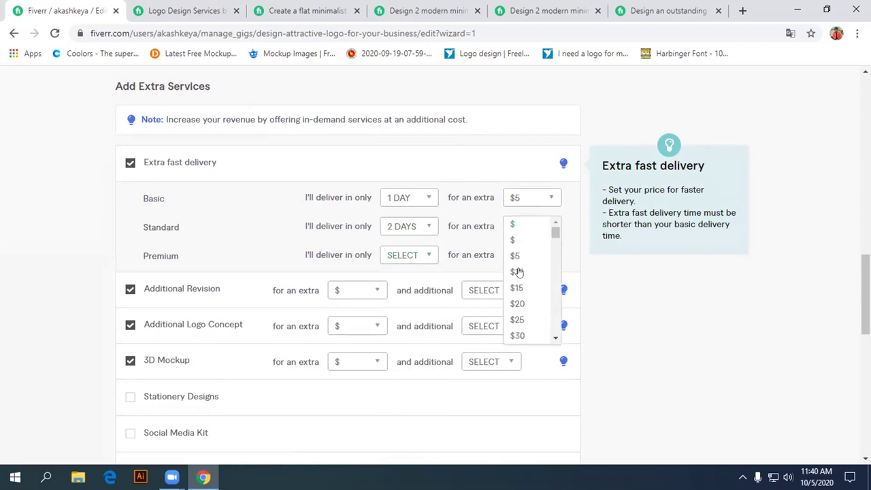
pyautogui.click(517, 256)
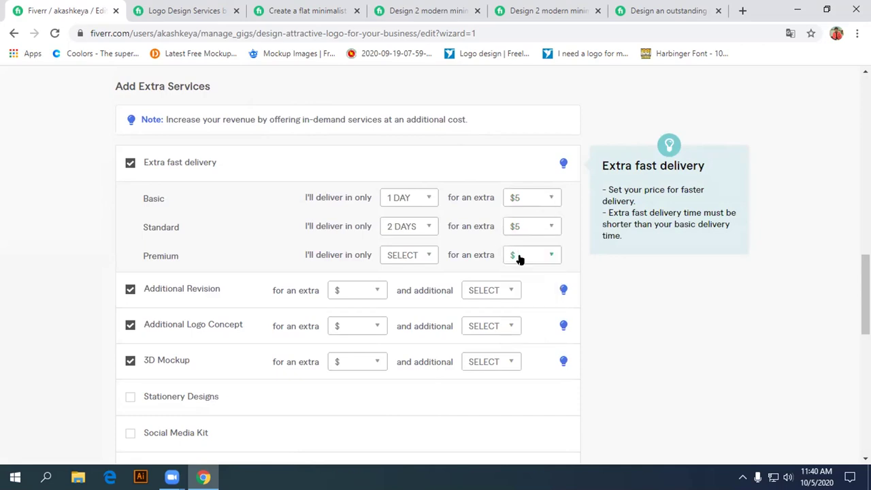
# Step: Set Premium extra fast delivery to 2 days for $10
pyautogui.click(422, 256)
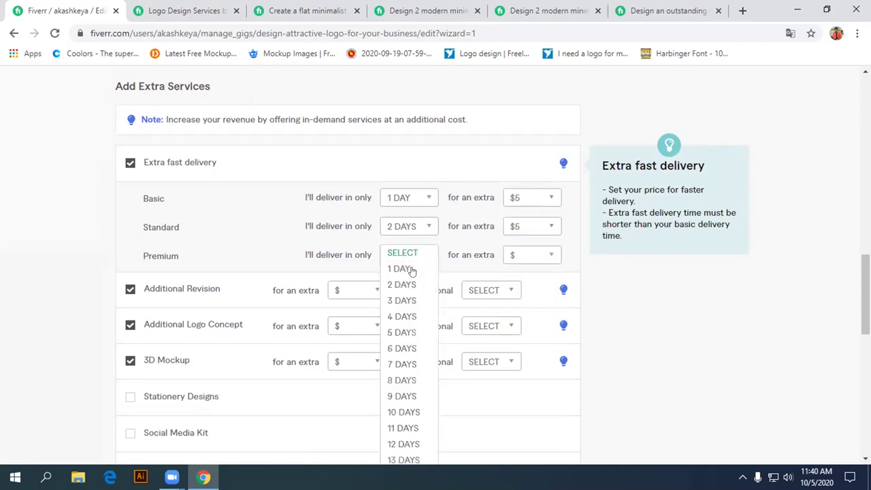
pyautogui.click(401, 300)
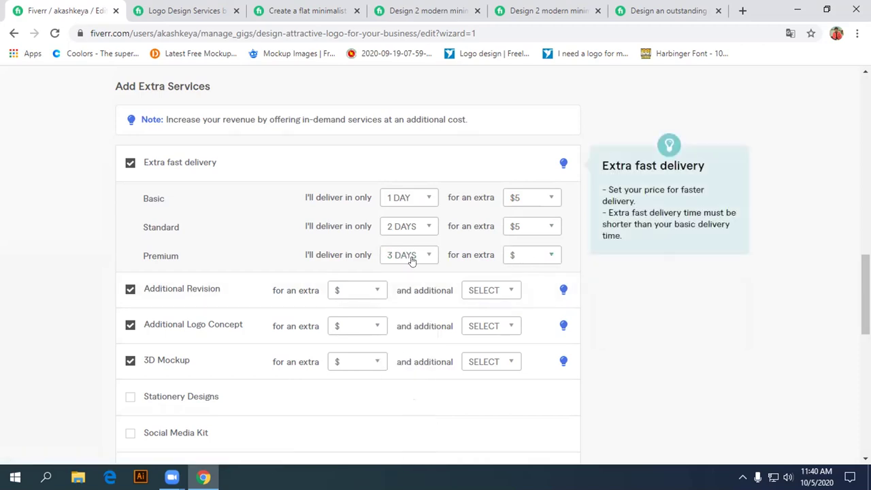
pyautogui.click(410, 257)
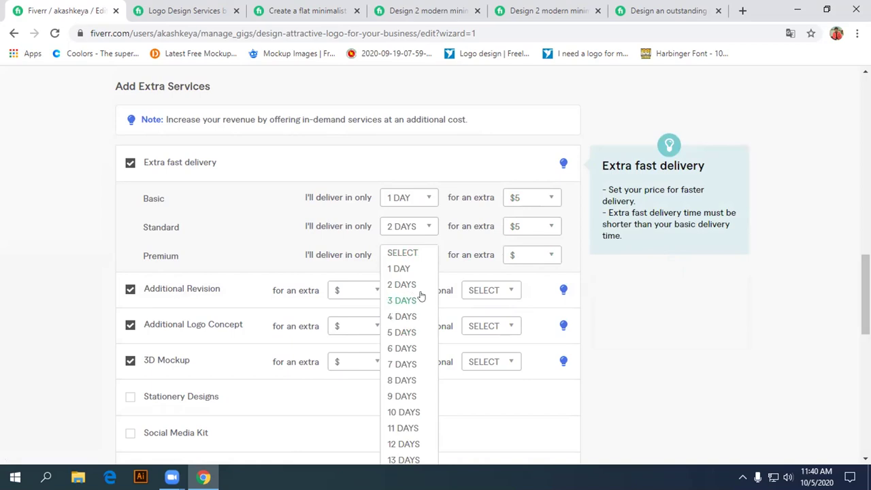
pyautogui.click(404, 285)
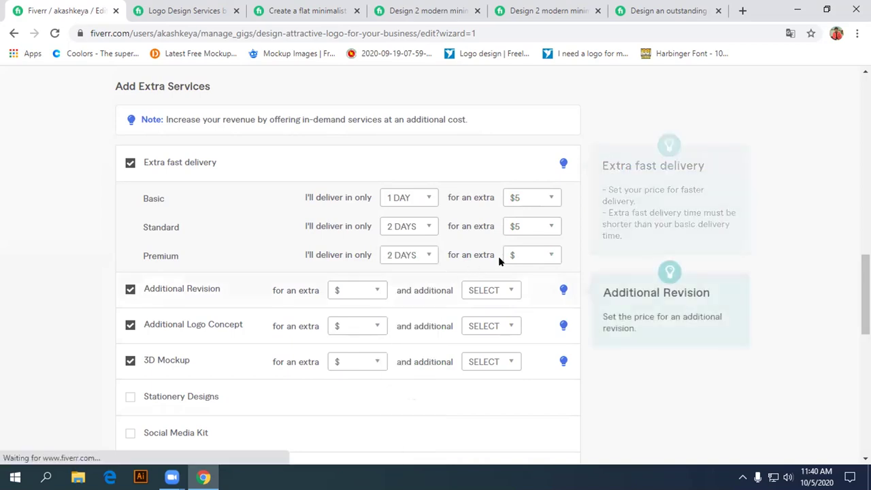
pyautogui.click(528, 254)
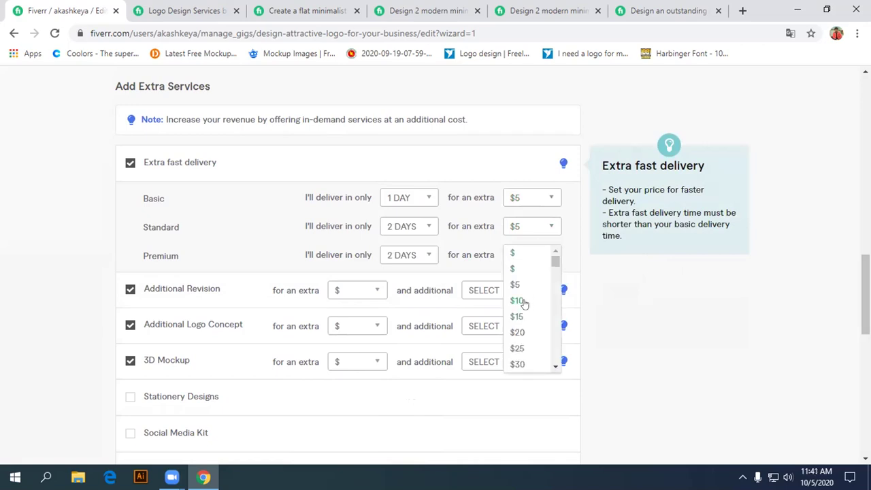
pyautogui.click(524, 301)
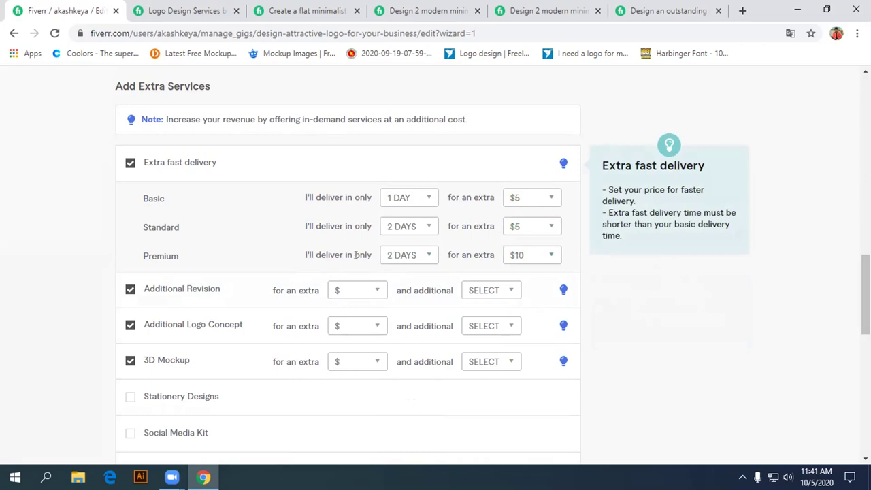
pyautogui.scroll(-1, 352, 262)
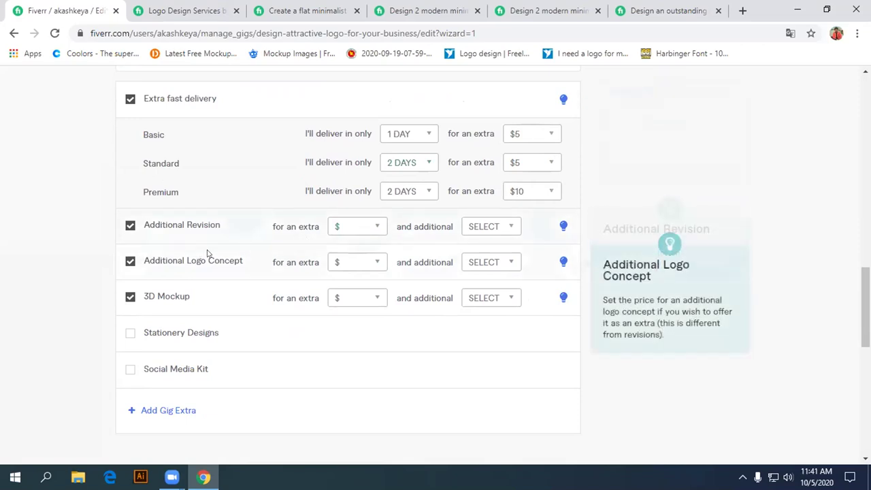
# Step: Remove the Additional Revision extra from the gig
pyautogui.click(130, 225)
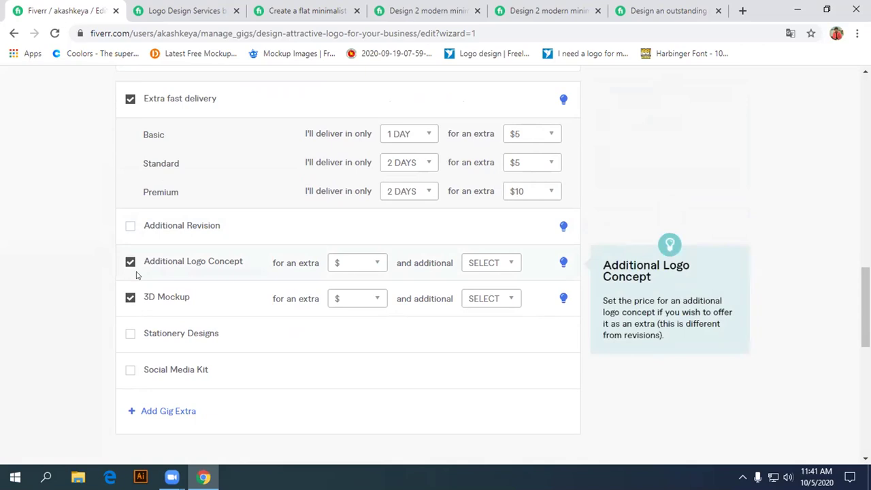
pyautogui.scroll(3, 137, 274)
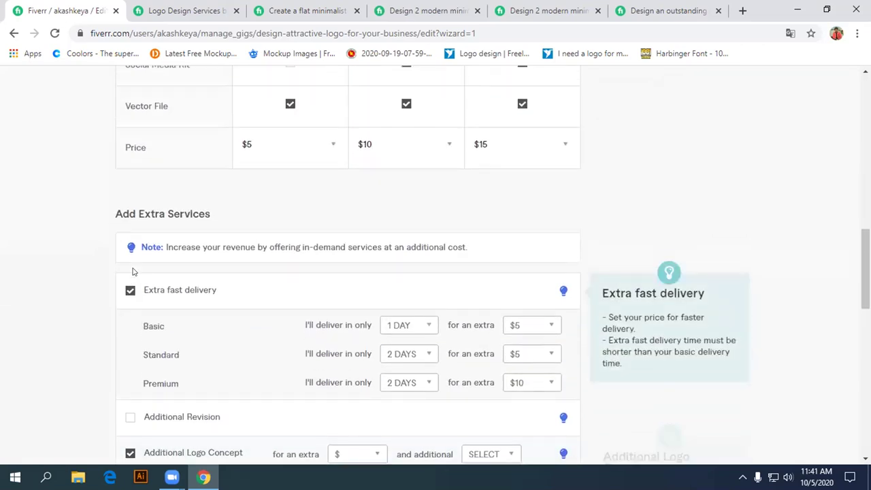
pyautogui.scroll(3, 133, 271)
pyautogui.scroll(3, 136, 272)
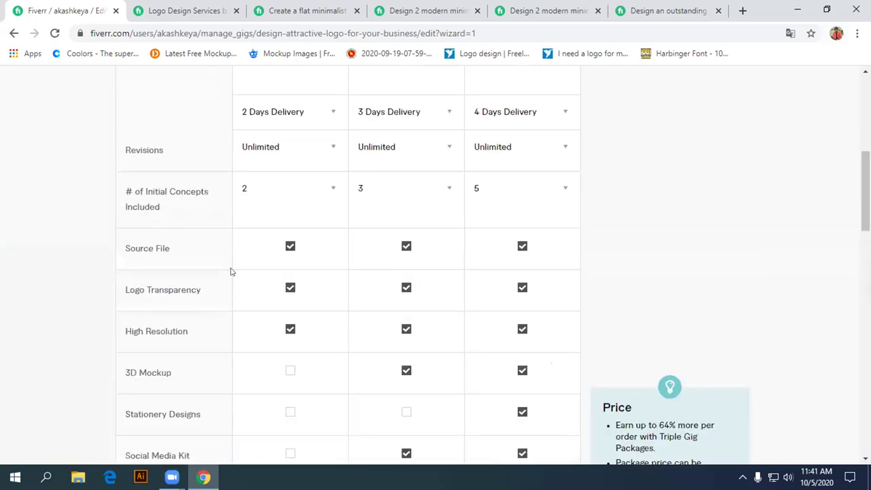
pyautogui.scroll(1, 231, 273)
pyautogui.scroll(1, 375, 261)
pyautogui.scroll(-12, 374, 262)
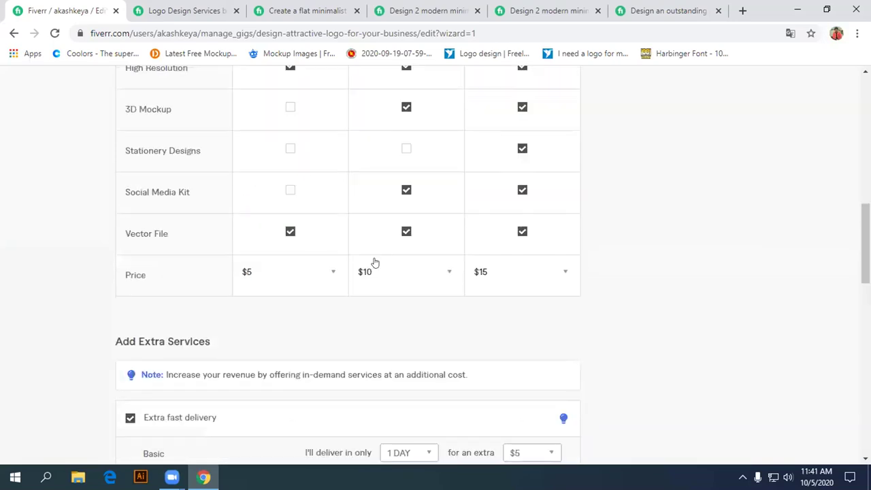
pyautogui.scroll(2, 374, 263)
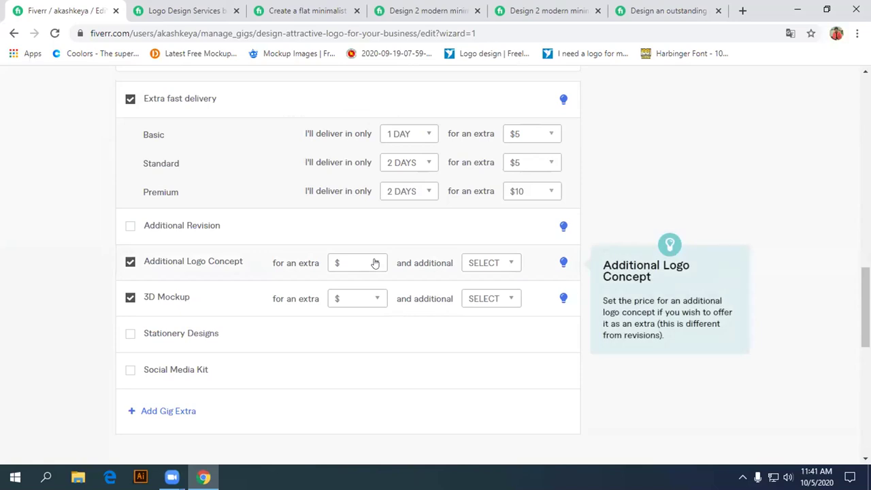
# Step: Price the Additional Logo Concept extra at $5 with 1 additional day
pyautogui.click(385, 269)
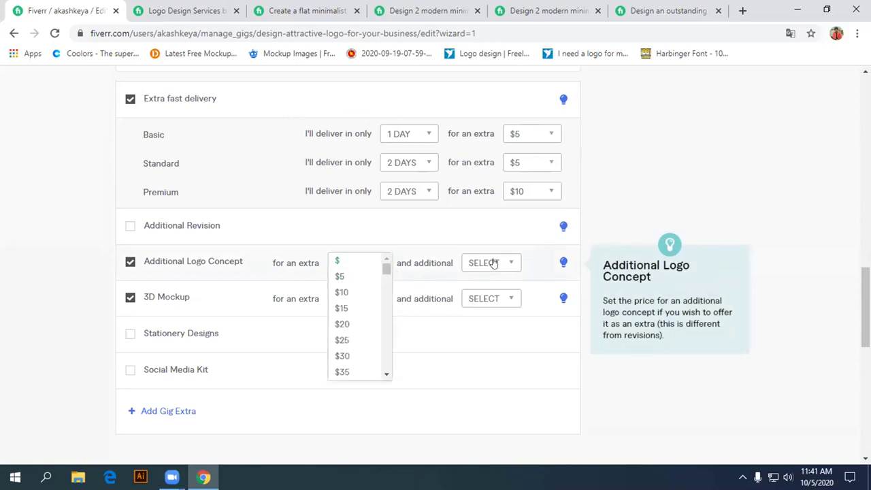
pyautogui.press('Down')
pyautogui.press('Return')
pyautogui.click(490, 270)
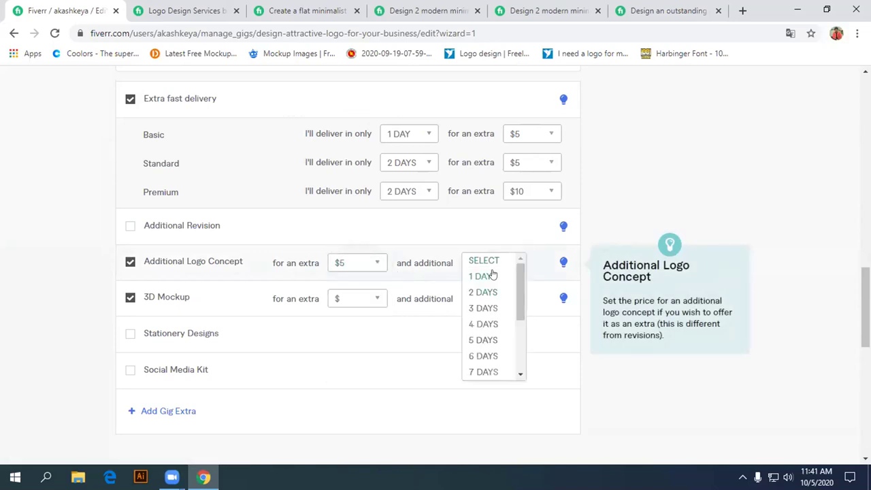
pyautogui.click(493, 275)
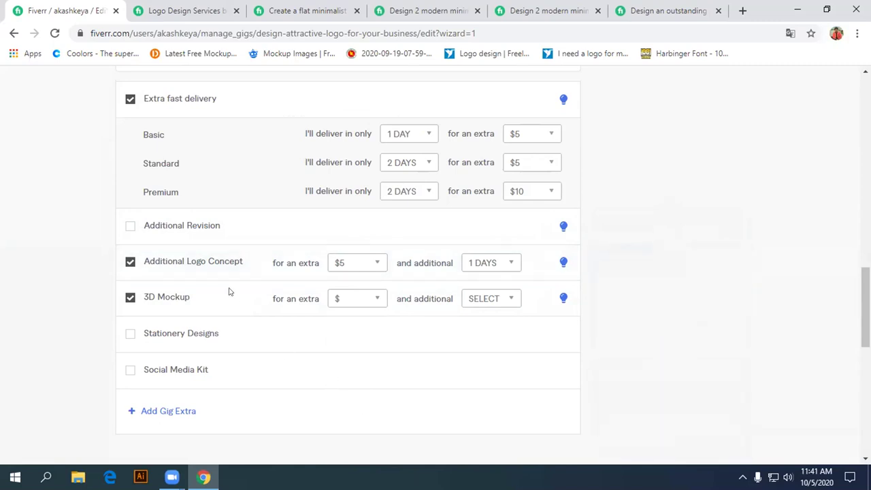
pyautogui.scroll(-1, 229, 291)
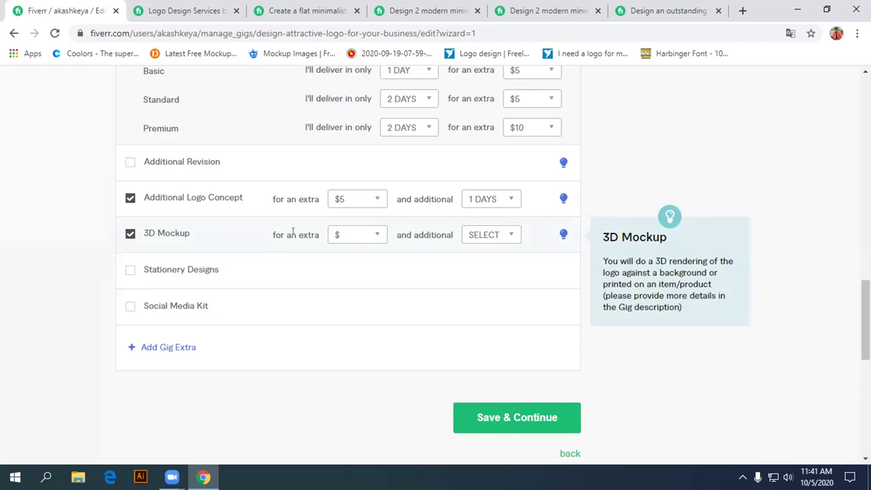
# Step: Add the Stationery Designs extra at $5 with 1 additional day
pyautogui.click(128, 271)
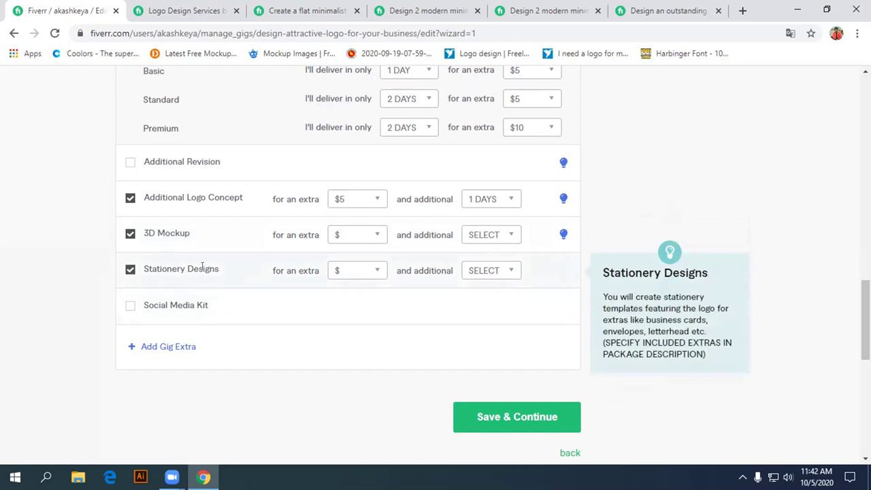
pyautogui.click(345, 269)
pyautogui.click(353, 282)
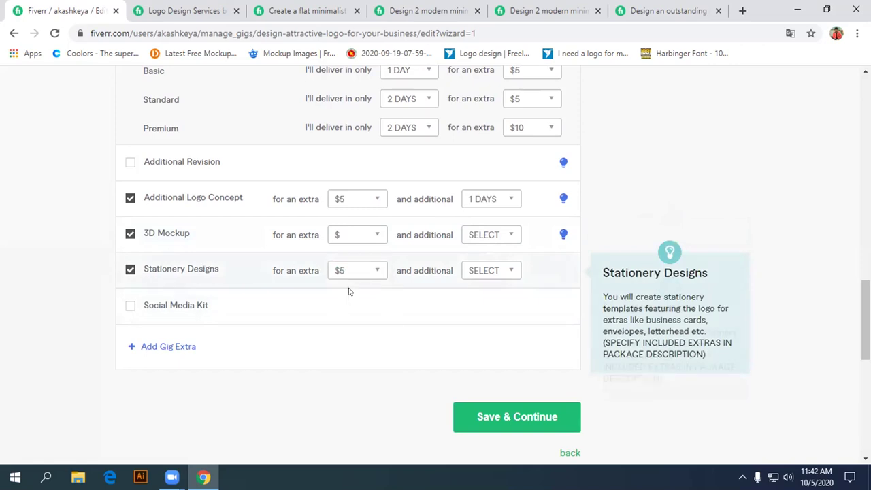
pyautogui.click(491, 271)
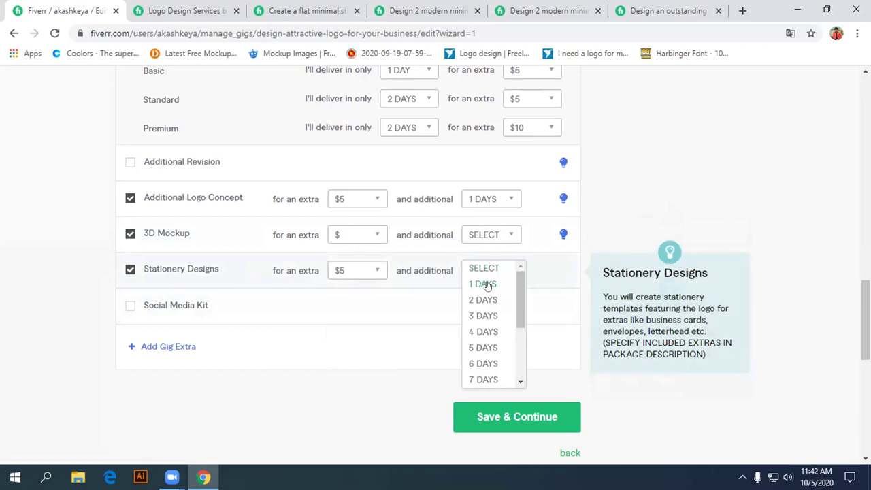
pyautogui.click(486, 286)
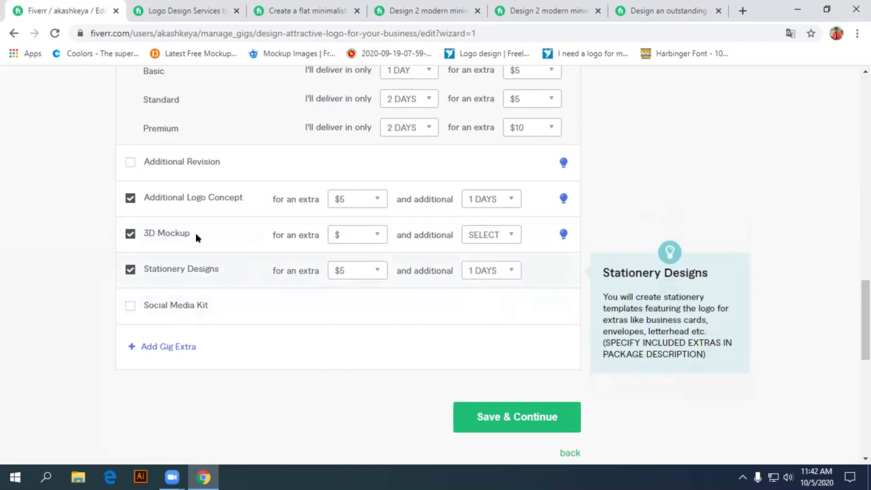
# Step: Keep the 3D Mockup extra enabled and price it at $5 with 1 additional day
pyautogui.click(130, 234)
pyautogui.click(130, 234)
pyautogui.click(352, 237)
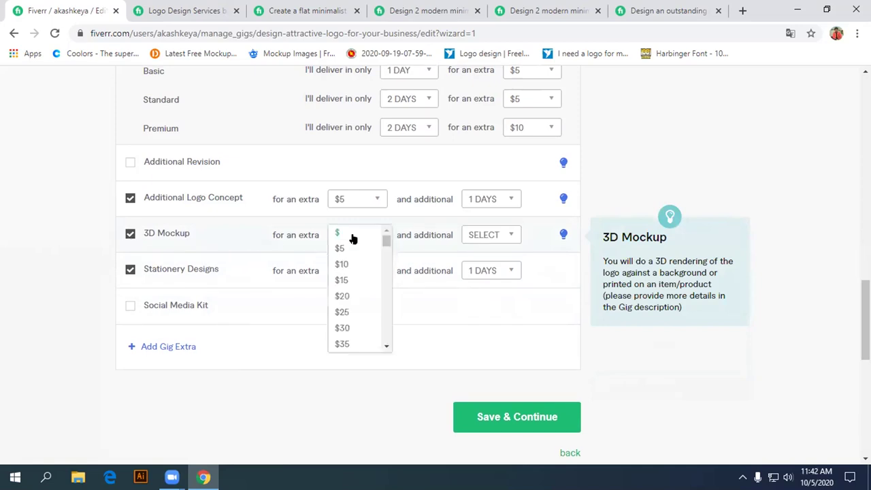
pyautogui.click(352, 249)
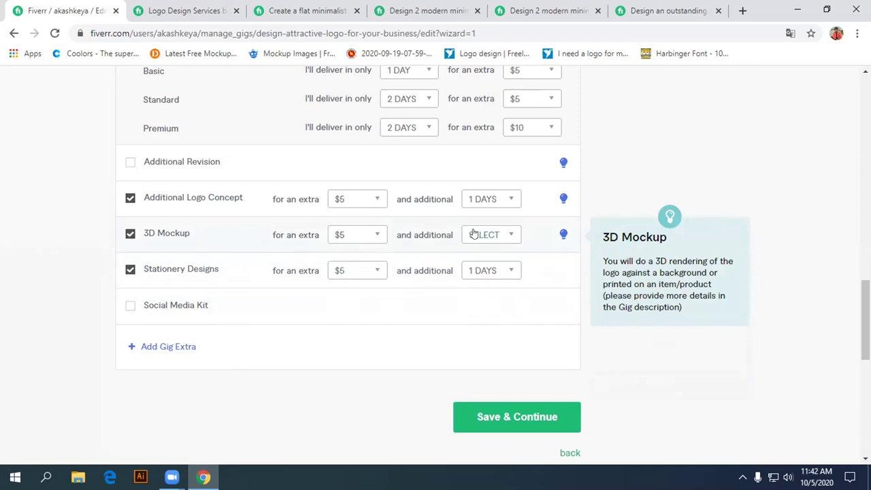
pyautogui.click(472, 235)
pyautogui.click(486, 249)
pyautogui.scroll(-1, 296, 274)
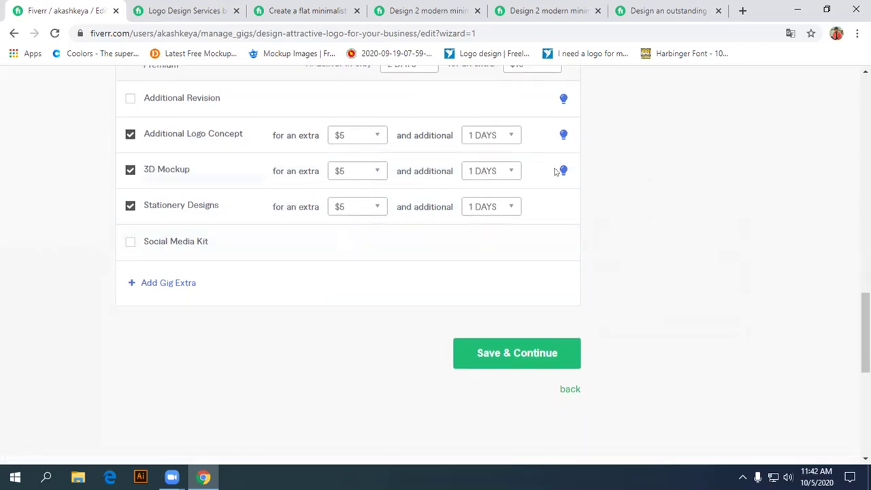
pyautogui.scroll(1, 481, 199)
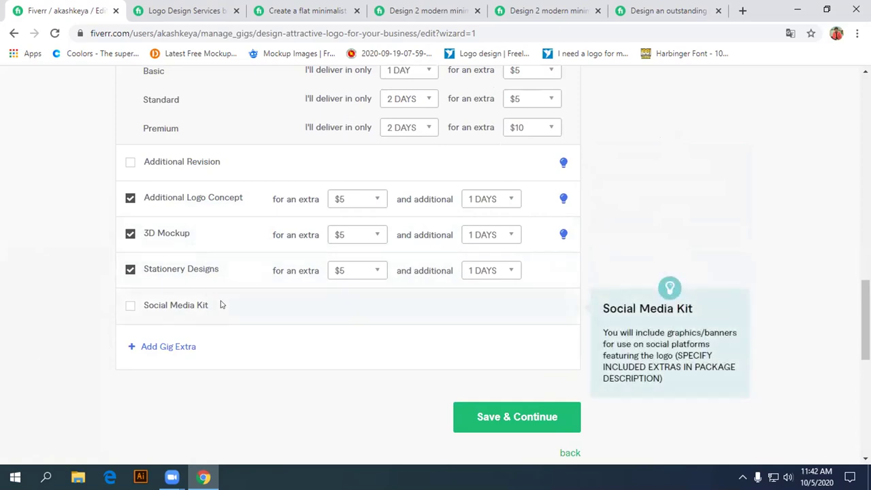
pyautogui.scroll(-1, 220, 305)
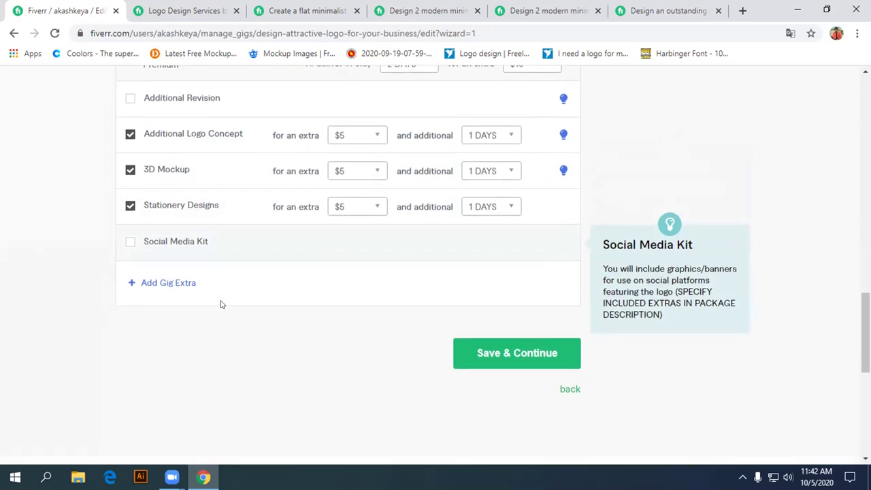
# Step: Save the pricing with Save & Continue to reach the Description & FAQ step
pyautogui.click(506, 361)
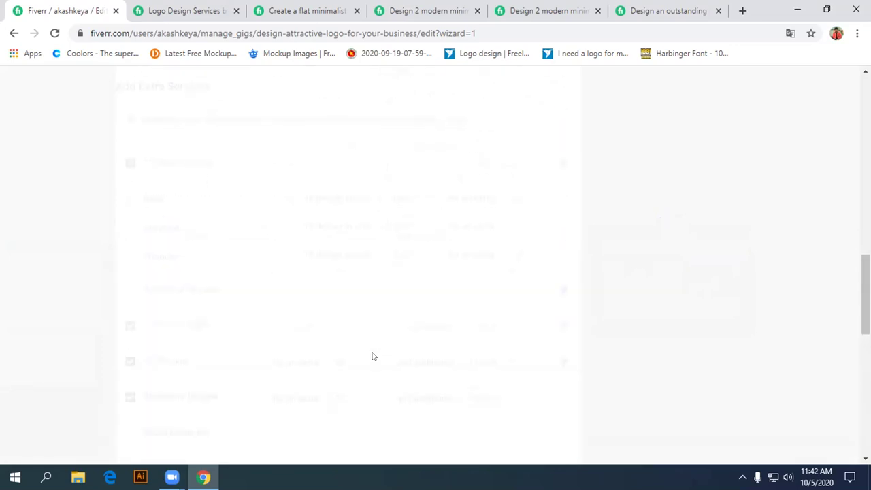
pyautogui.scroll(-5, 373, 352)
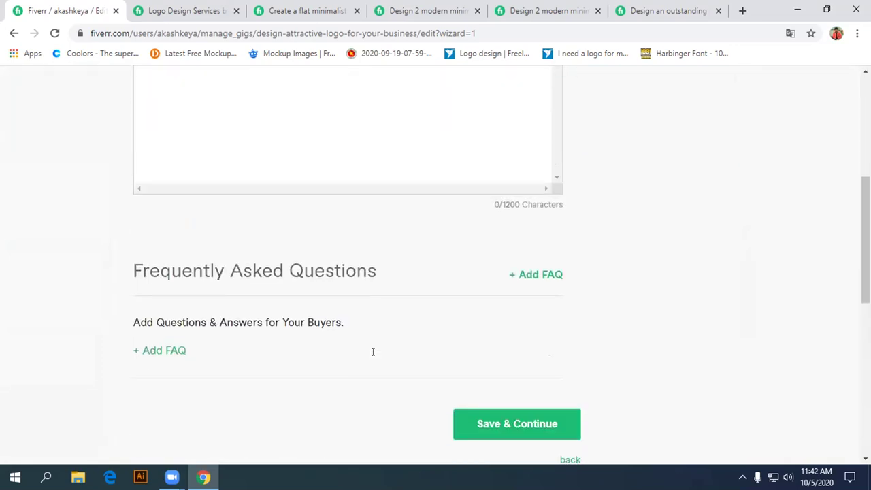
pyautogui.scroll(3, 373, 354)
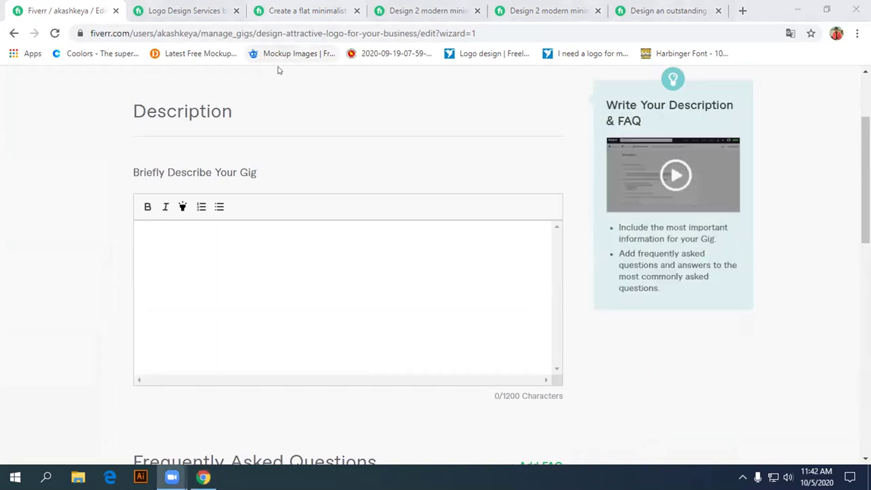
# Step: Glance over the other seller's logo gig page, then return to editing your gig
pyautogui.click(291, 11)
pyautogui.scroll(-1, 215, 230)
pyautogui.scroll(4, 215, 230)
pyautogui.scroll(1, 130, 224)
pyautogui.scroll(-2, 327, 243)
pyautogui.scroll(1, 327, 244)
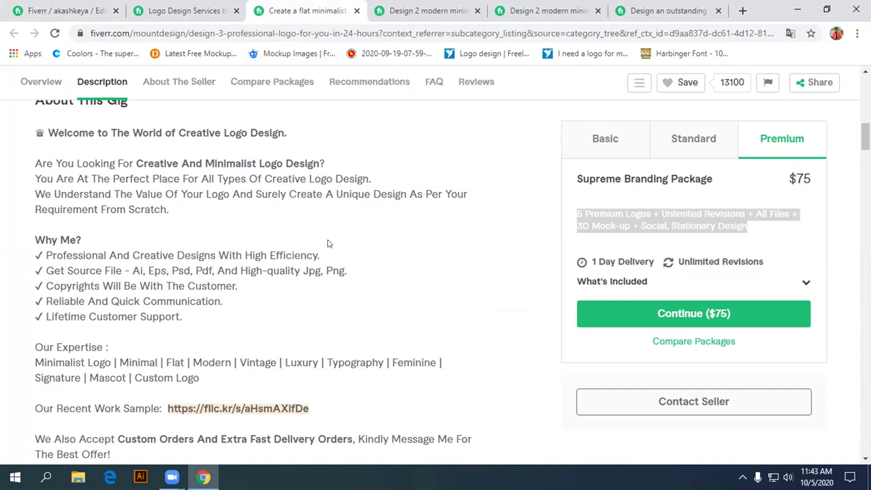
pyautogui.click(65, 6)
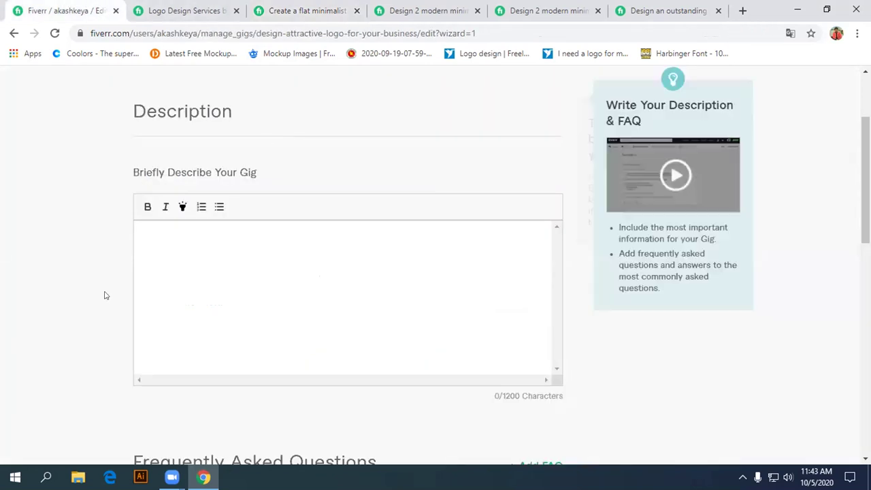
pyautogui.moveTo(202, 235)
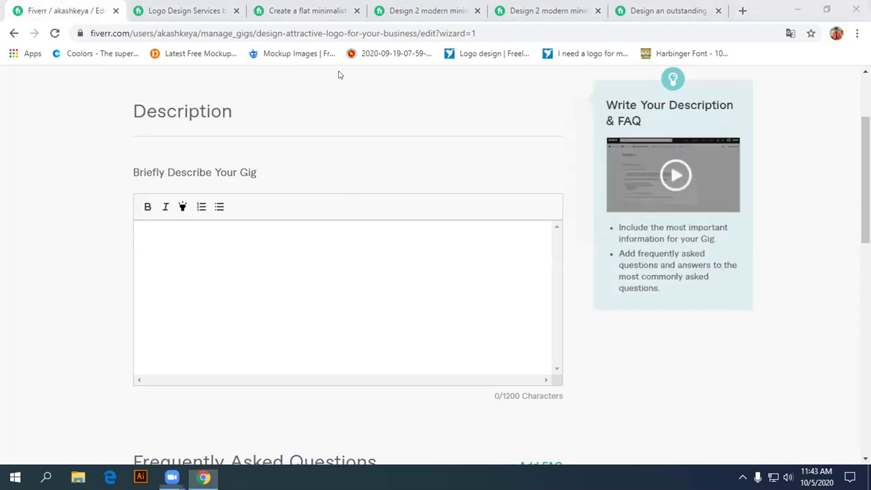
# Step: Read through the About This Gig text of the 'Create a flat minimalist…' reference gig
pyautogui.click(286, 11)
pyautogui.scroll(-5, 163, 136)
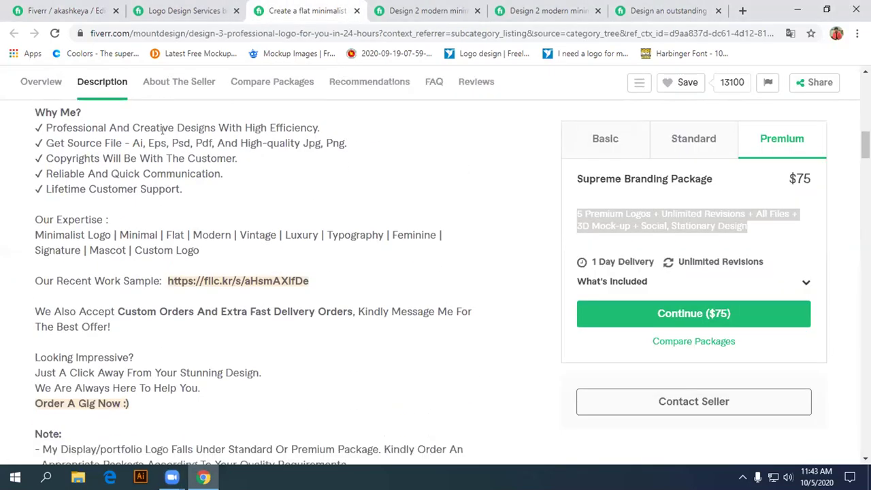
pyautogui.scroll(6, 164, 146)
pyautogui.scroll(1, 164, 148)
pyautogui.scroll(-2, 164, 153)
pyautogui.scroll(1, 164, 157)
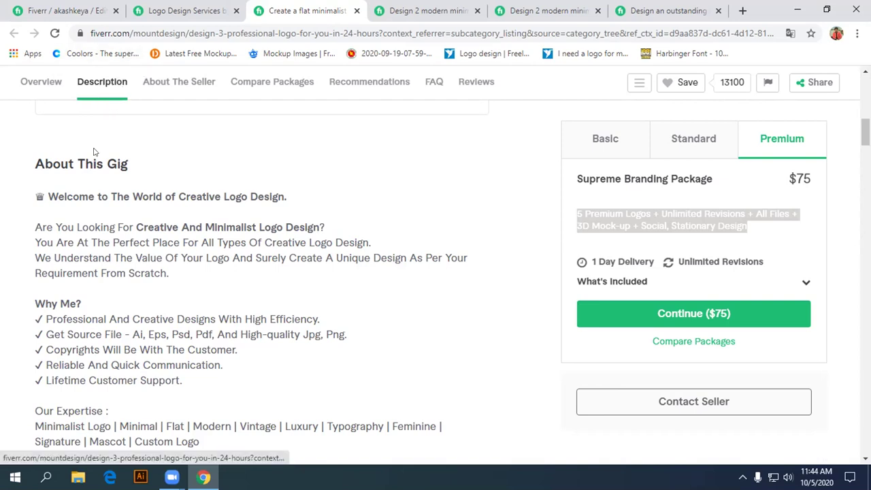
pyautogui.scroll(-1, 82, 189)
pyautogui.scroll(-1, 82, 189)
pyautogui.scroll(-1, 80, 183)
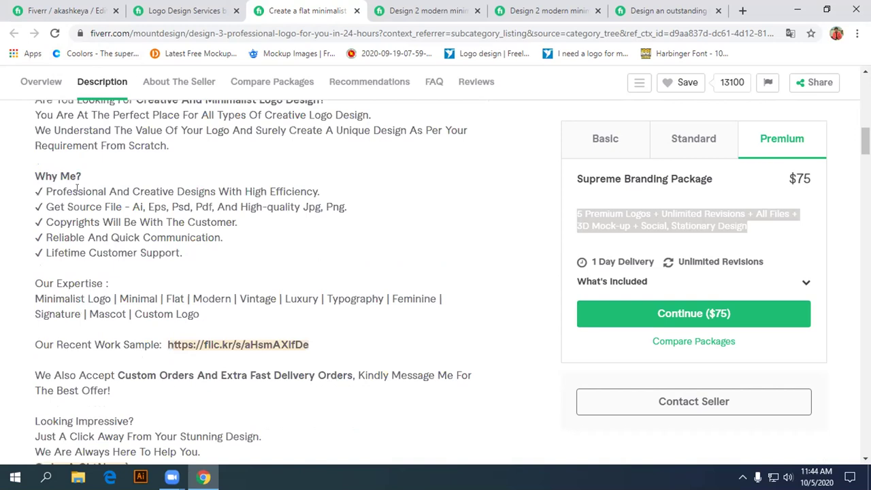
pyautogui.scroll(-2, 77, 194)
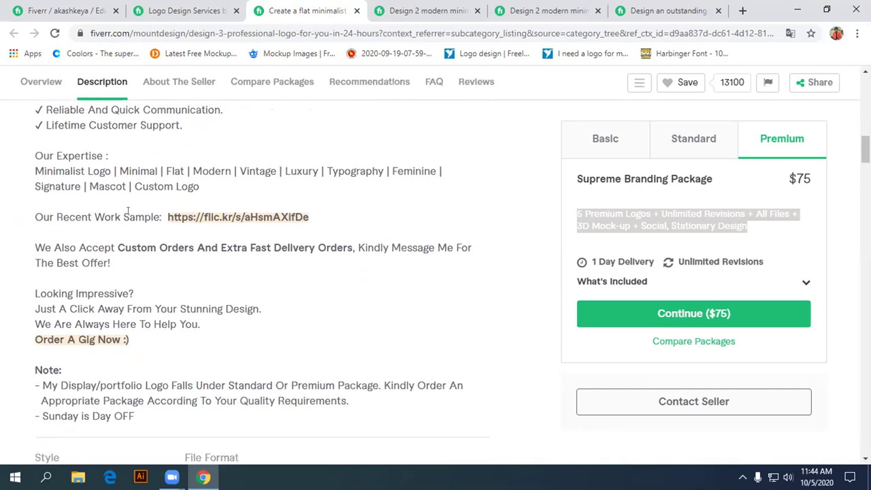
pyautogui.scroll(-1, 3, 402)
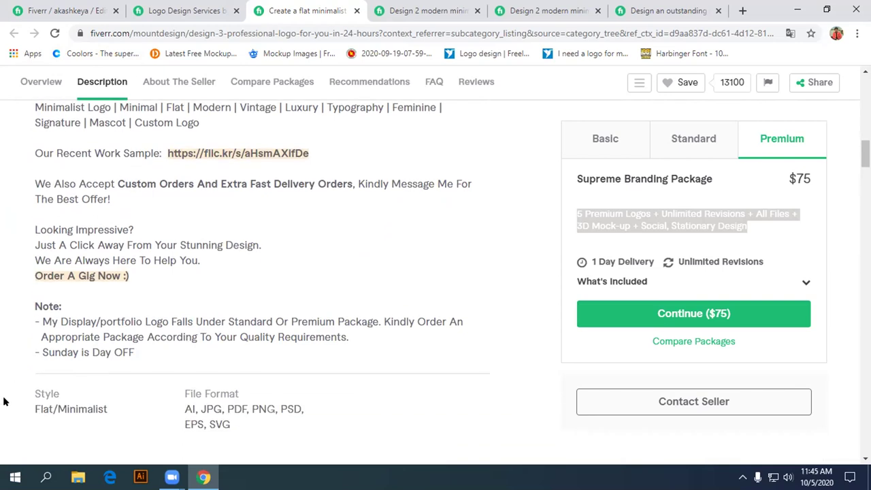
pyautogui.scroll(1, 4, 402)
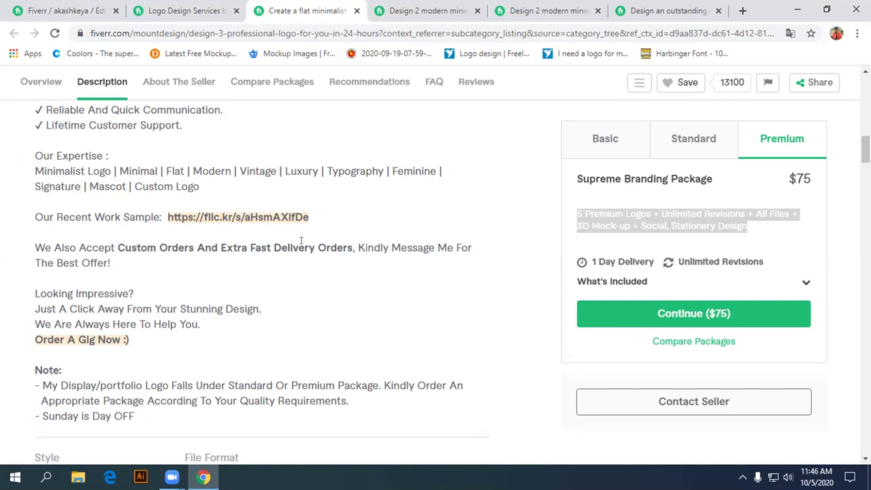
# Step: Select the reference description from 'Welcome…' down to 'Sunday is Day OFF'
pyautogui.scroll(2, 115, 265)
pyautogui.scroll(-4, 115, 264)
pyautogui.scroll(3, 116, 264)
pyautogui.scroll(2, 116, 264)
pyautogui.scroll(-1, 115, 265)
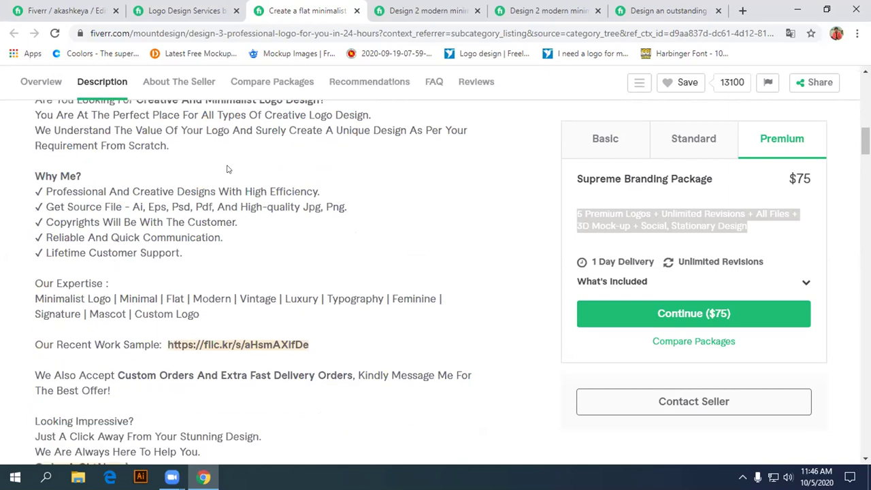
pyautogui.scroll(2, 180, 233)
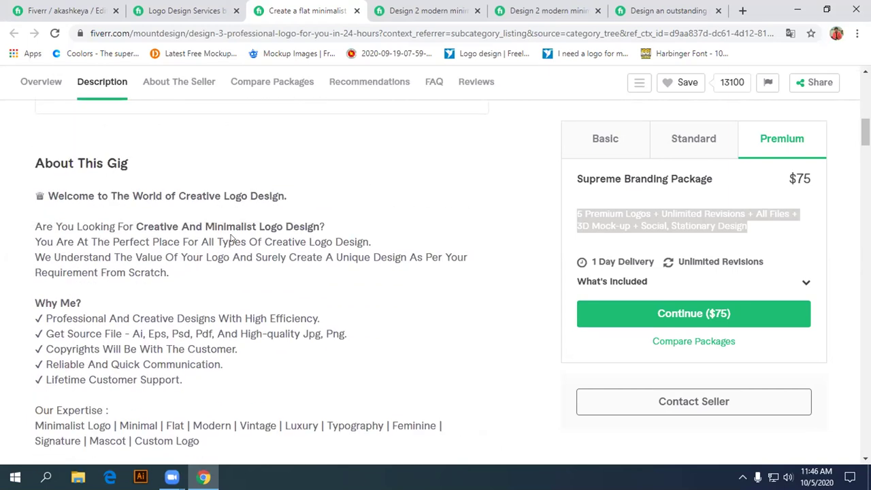
pyautogui.scroll(-1, 232, 238)
pyautogui.click(175, 212)
pyautogui.moveTo(32, 139); pyautogui.dragTo(143, 311)
pyautogui.scroll(-5, 145, 311)
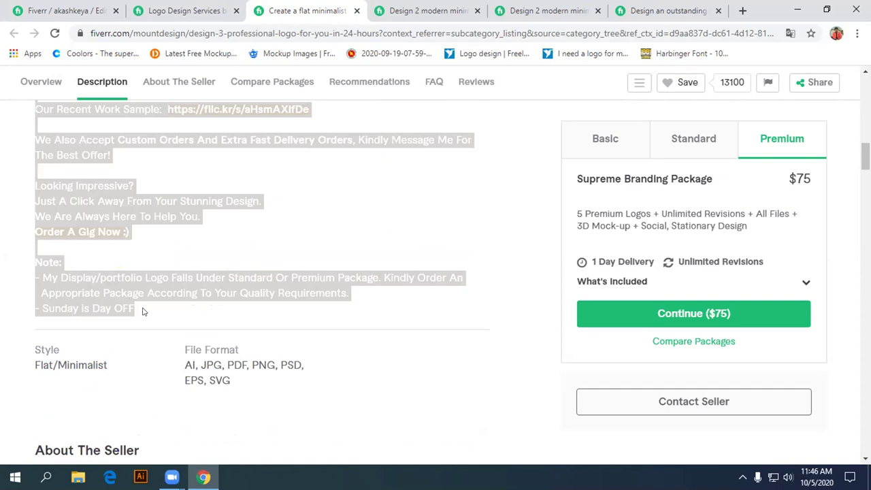
# Step: Paste the copied text into your gig's empty Description box
pyautogui.click(71, 12)
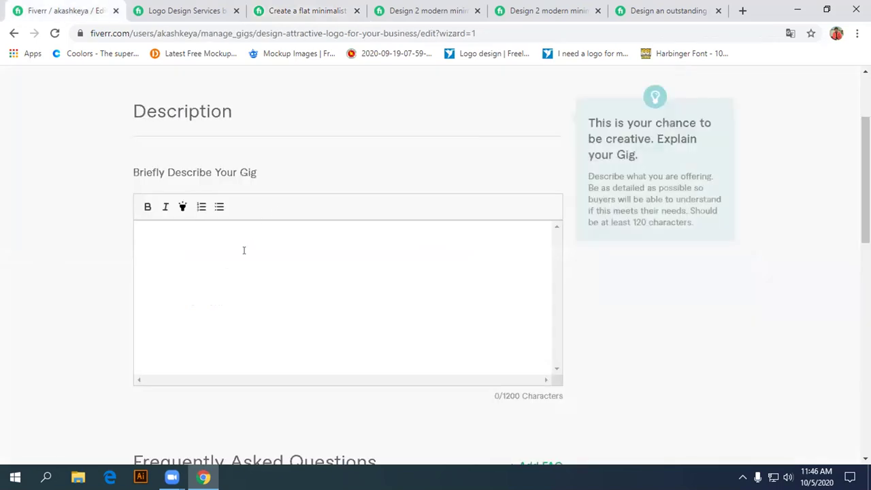
pyautogui.click(244, 251)
pyautogui.hotkey('ctrl', 'v')
pyautogui.scroll(10, 352, 254)
pyautogui.scroll(2, 340, 265)
pyautogui.scroll(-2, 341, 249)
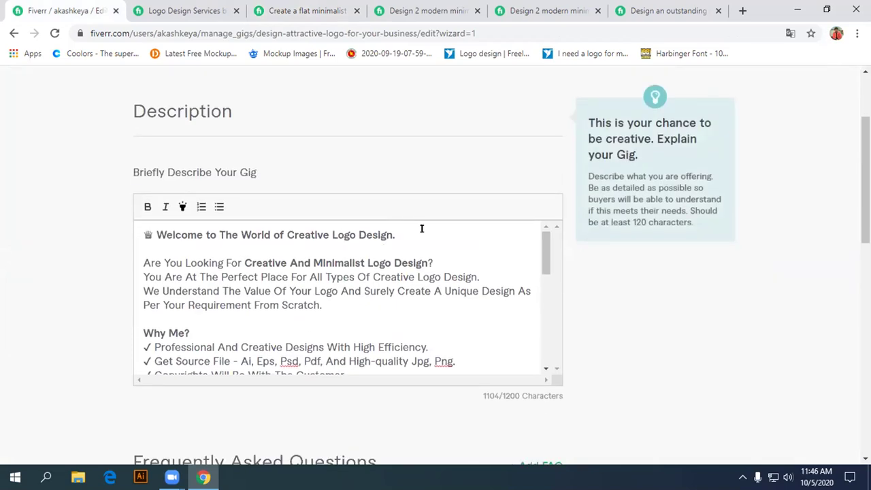
# Step: Delete the pasted welcome line and blank lines, then select the first three intro lines
pyautogui.moveTo(415, 232); pyautogui.dragTo(119, 240)
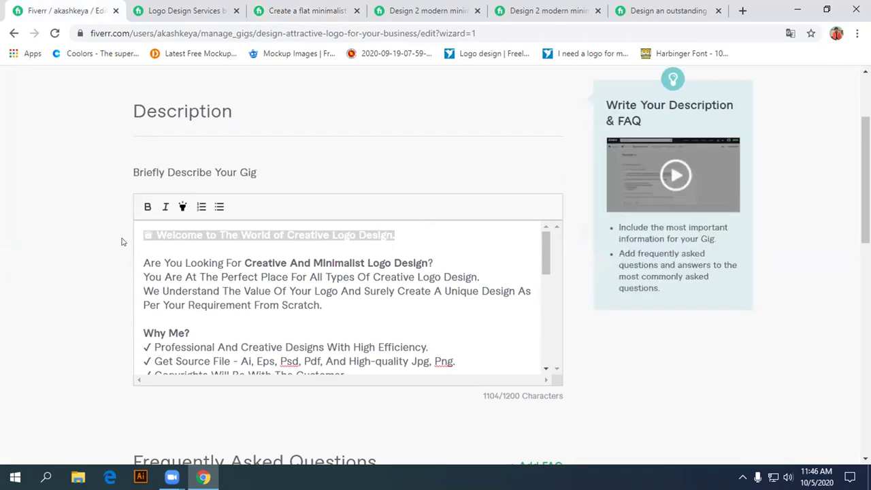
pyautogui.press('BackSpace')
pyautogui.click(138, 262)
pyautogui.press('BackSpace')
pyautogui.press('BackSpace')
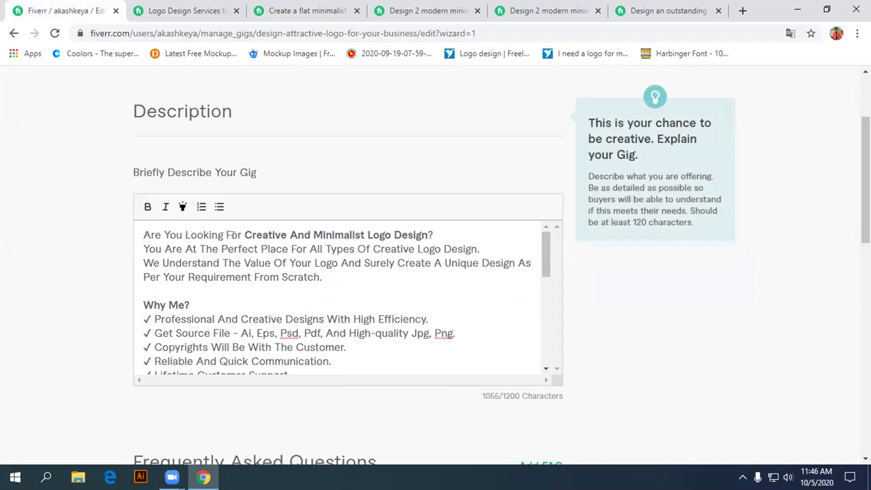
pyautogui.moveTo(438, 232); pyautogui.dragTo(141, 232)
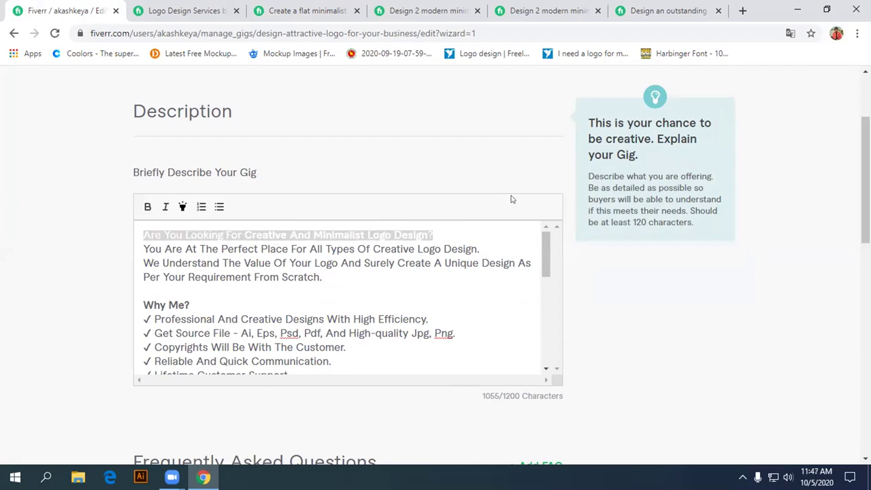
pyautogui.moveTo(322, 277); pyautogui.dragTo(3, 182)
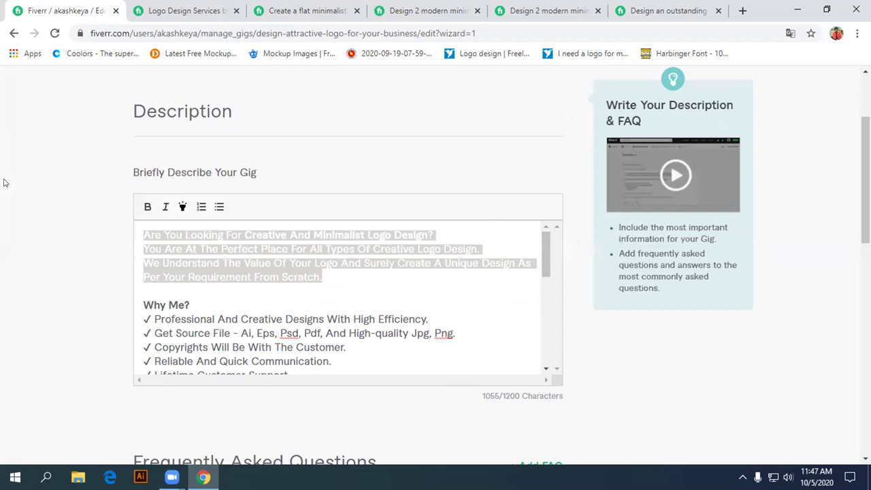
# Step: Replace the intro with 'Welcome to my GIG. If you are looking for creative logo designs you are the right place.'
pyautogui.press('BackSpace')
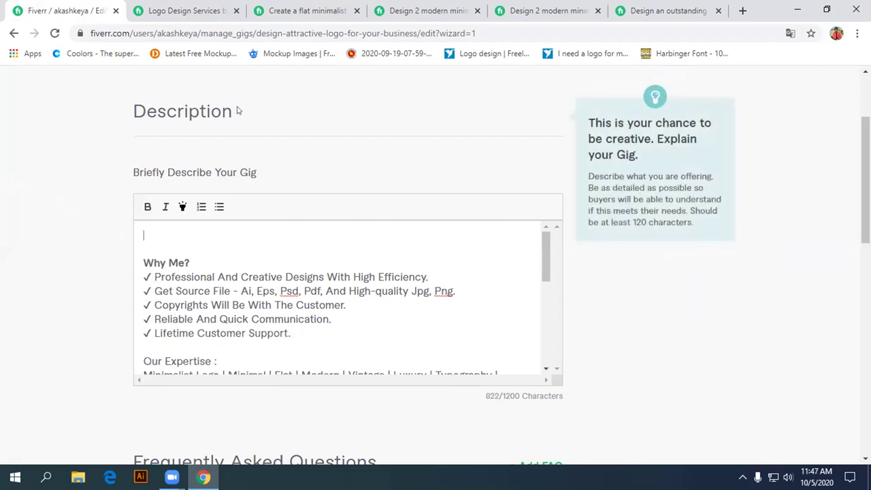
pyautogui.write('Welcome to my ')
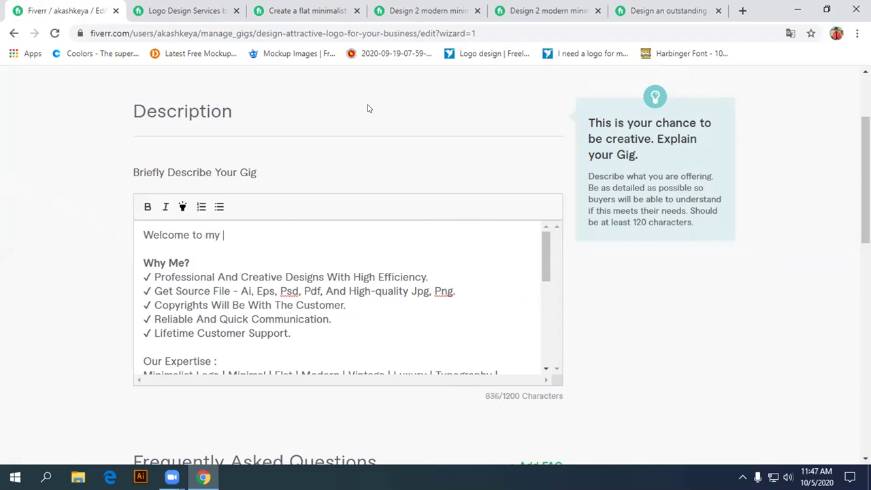
pyautogui.write('GIG')
pyautogui.press('BackSpace')
pyautogui.write('g')
pyautogui.press('BackSpace')
pyautogui.write('G')
pyautogui.write('.')
pyautogui.write('If ')
pyautogui.write('y')
pyautogui.press('BackSpace')
pyautogui.write('you ')
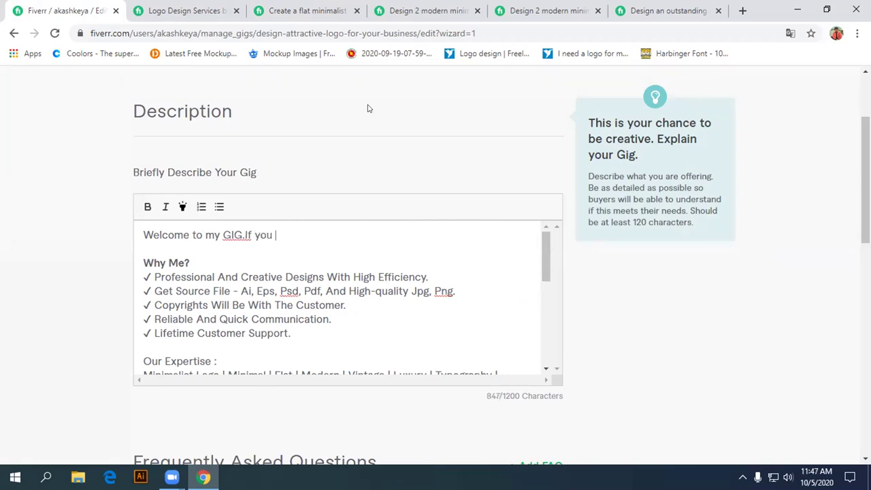
pyautogui.write('are looking for')
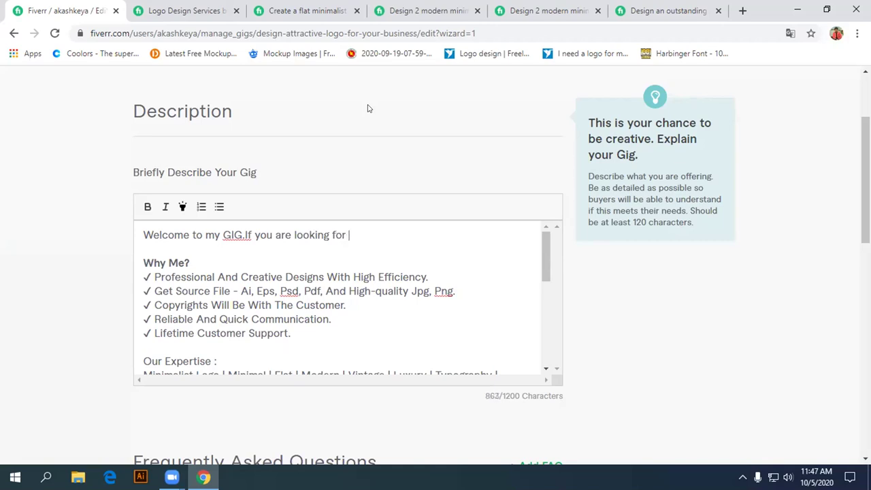
pyautogui.click(243, 234)
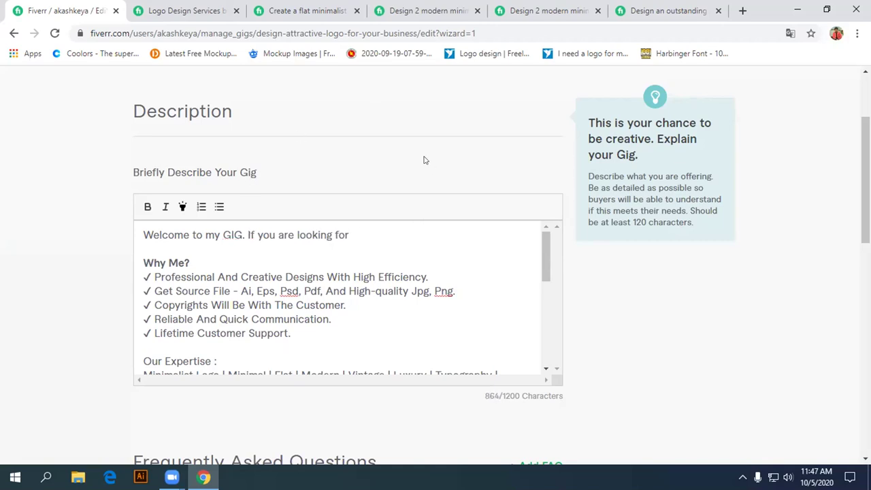
pyautogui.write('creative logo designs ')
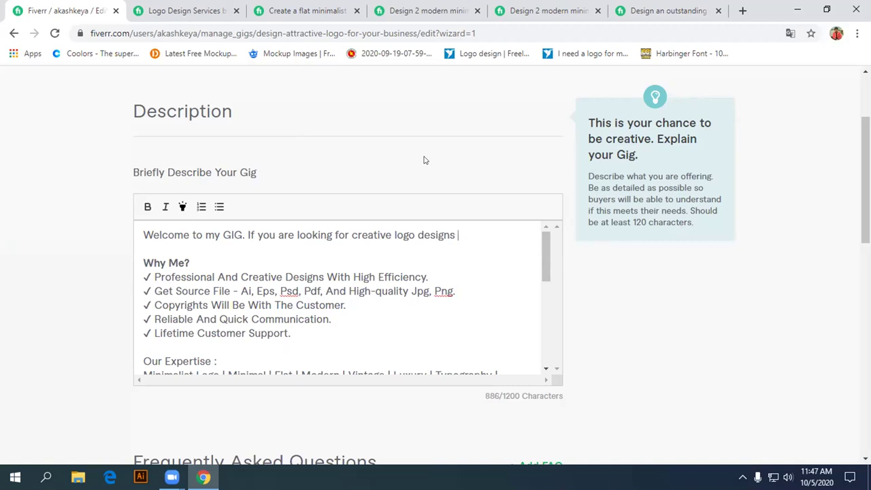
pyautogui.write('you are the right place')
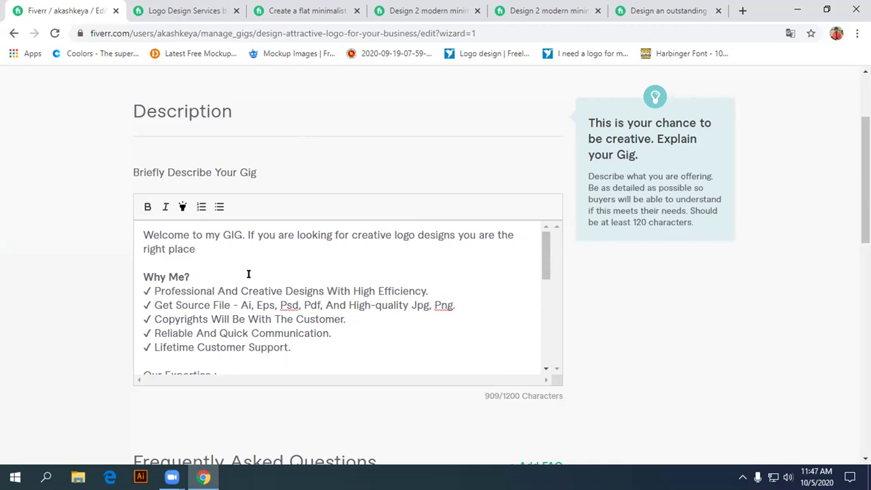
pyautogui.write('.  Why would ')
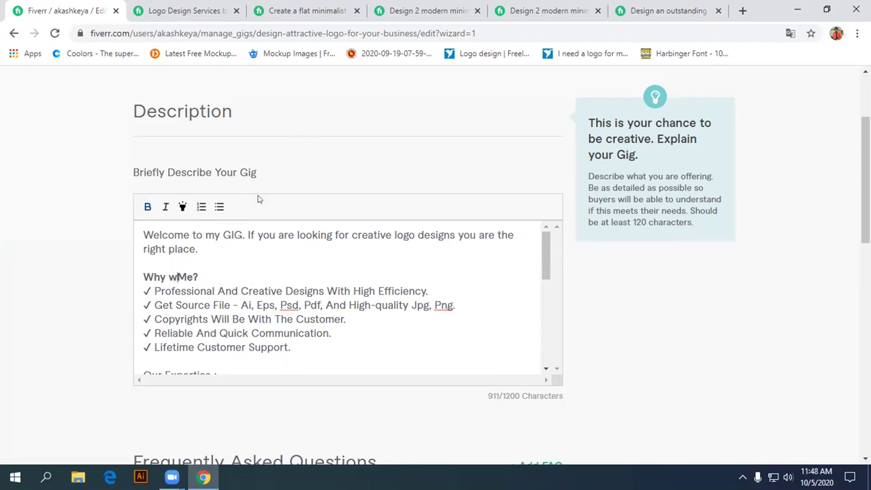
pyautogui.write('you hire')
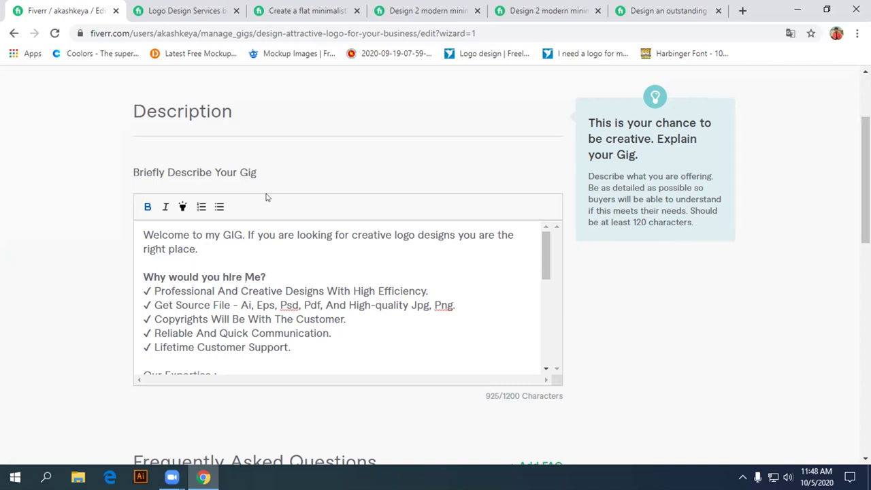
# Step: Drop 'With High Efficiency' from bullet one and change 'Get Source' to 'I will provide'
pyautogui.scroll(-1, 217, 286)
pyautogui.scroll(1, 204, 280)
pyautogui.moveTo(427, 291); pyautogui.dragTo(327, 291)
pyautogui.press('BackSpace')
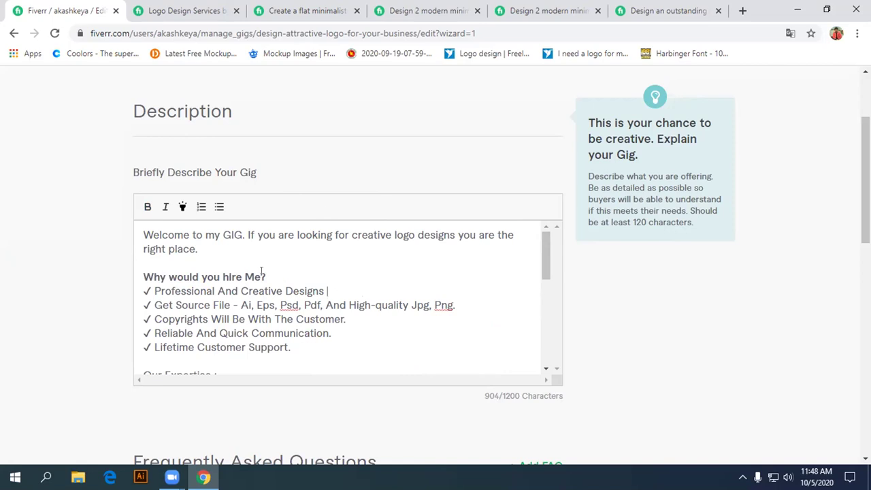
pyautogui.moveTo(211, 305); pyautogui.dragTo(150, 306)
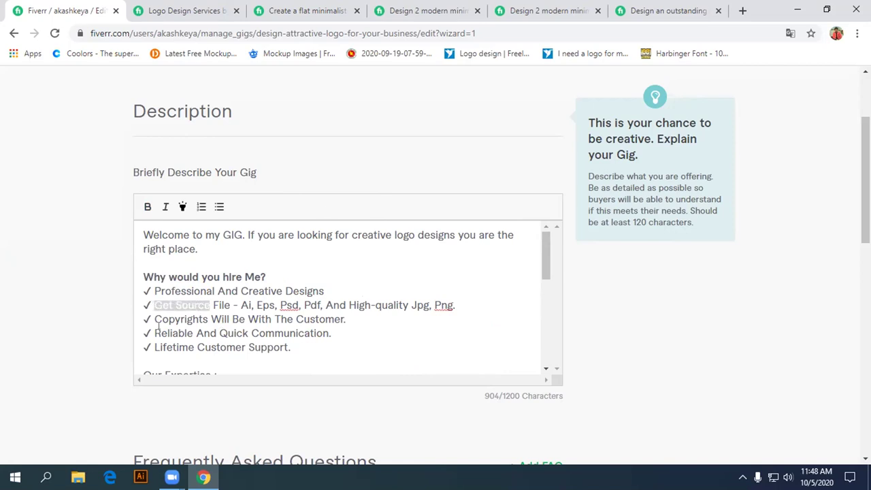
pyautogui.press('BackSpace')
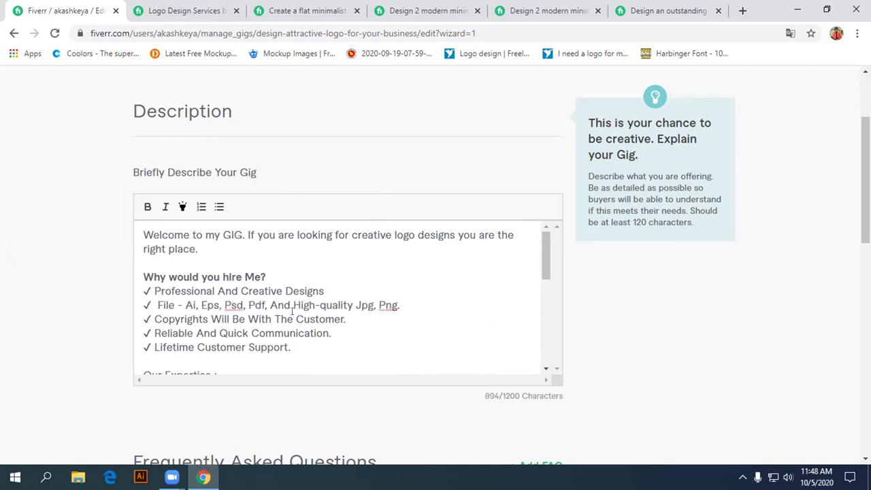
pyautogui.write('I will pro')
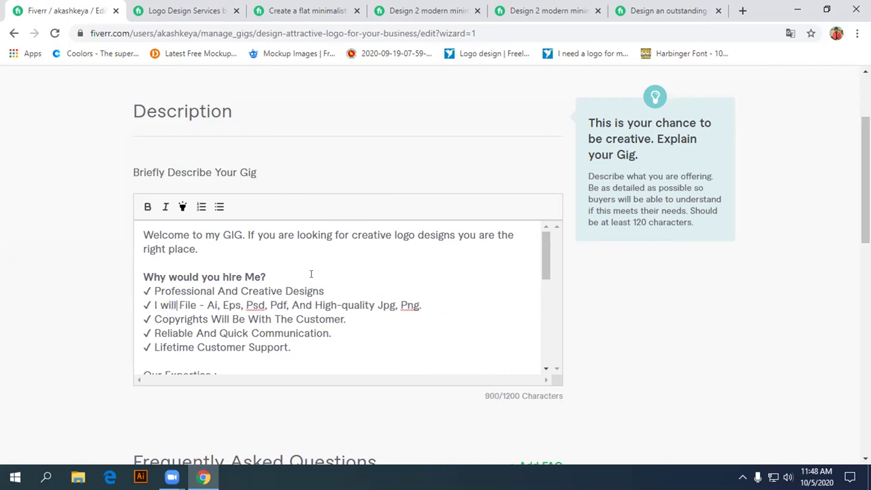
pyautogui.write('vide')
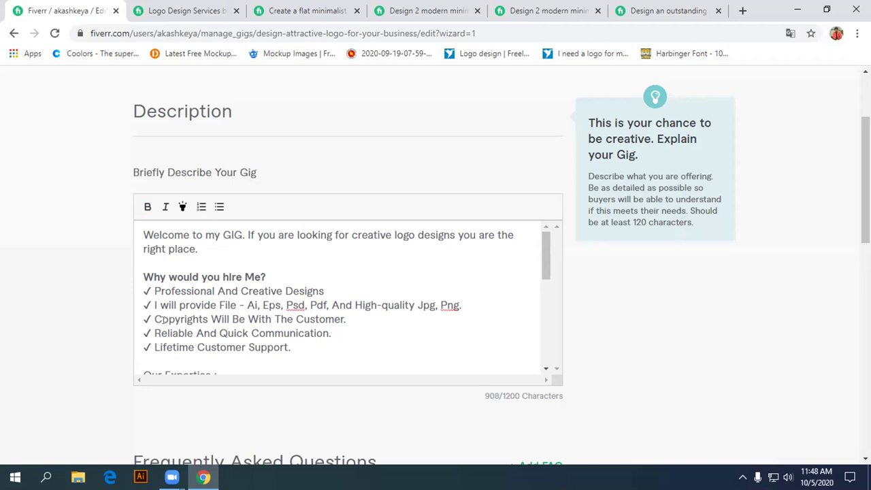
# Step: Rewrite the copyrights bullet to say the customer will hold 100% copyright
pyautogui.moveTo(156, 317); pyautogui.dragTo(346, 320)
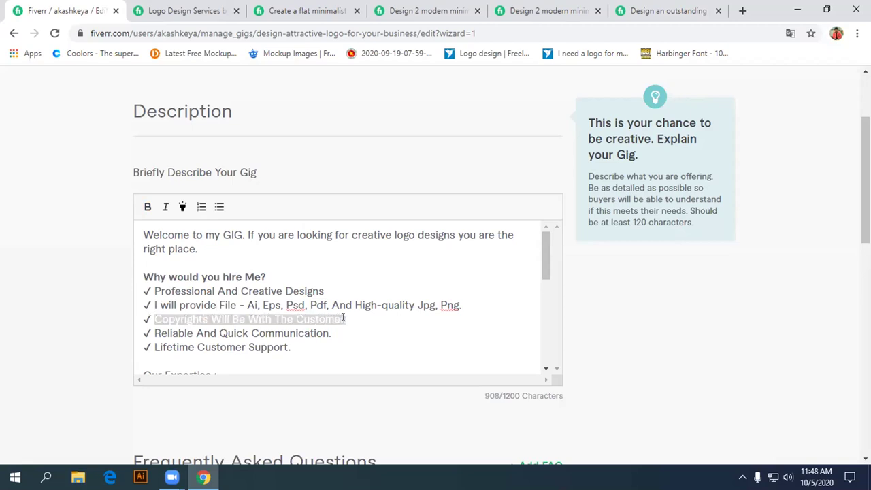
pyautogui.press('BackSpace')
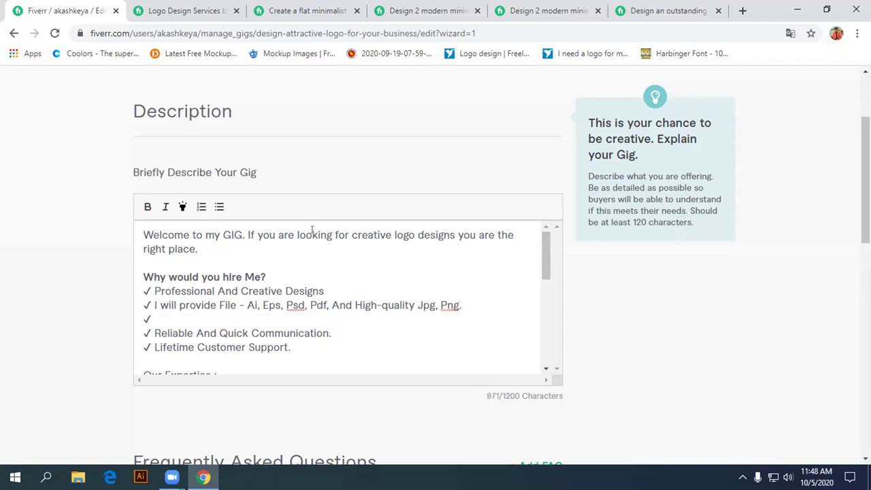
pyautogui.write('Customer will ')
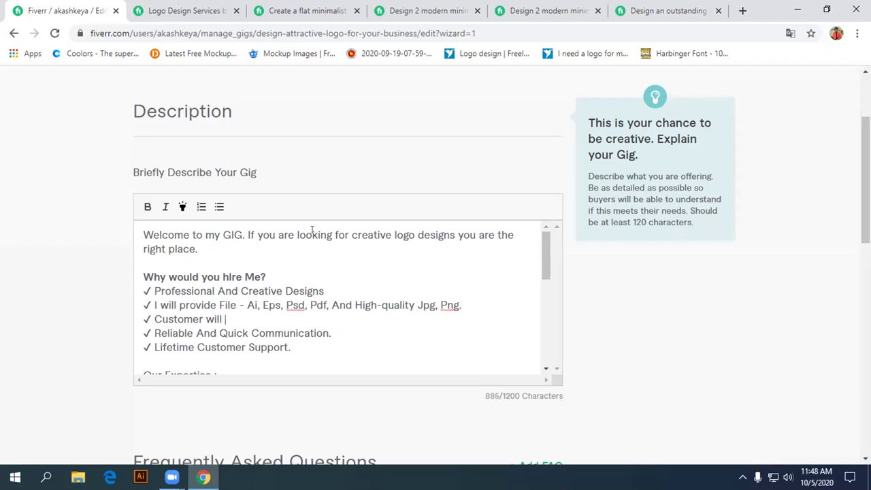
pyautogui.write('hold hunded')
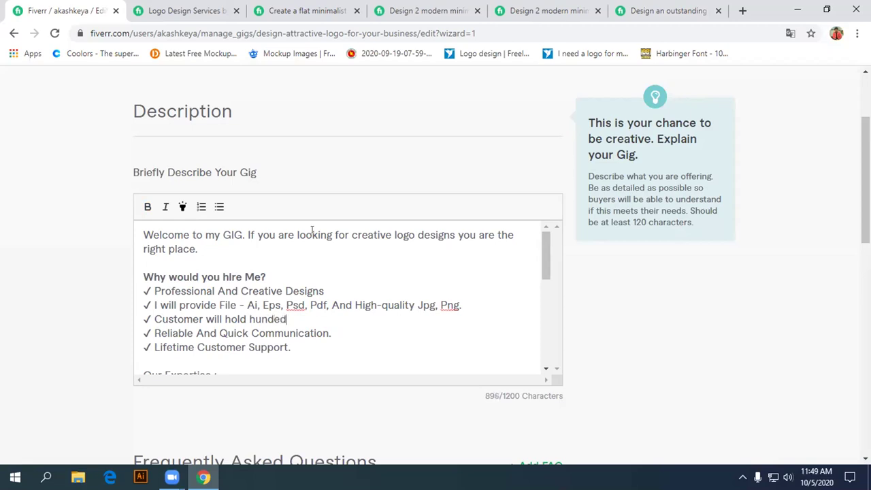
pyautogui.press('BackSpace')
pyautogui.press('BackSpace')
pyautogui.press('BackSpace')
pyautogui.press('BackSpace')
pyautogui.press('BackSpace')
pyautogui.press('BackSpace')
pyautogui.write('100% copyright')
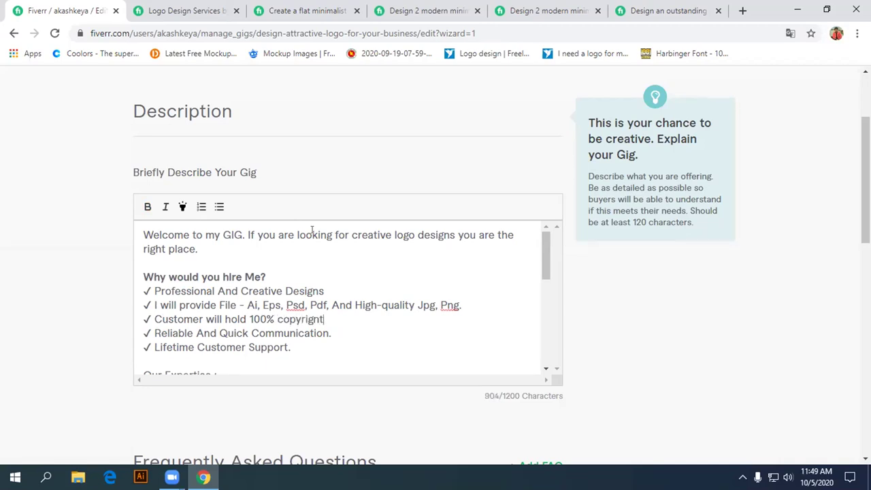
# Step: Remove 'Reliable And' from bullet four and delete the Lifetime Customer Support bullet
pyautogui.moveTo(195, 333); pyautogui.dragTo(153, 333)
pyautogui.moveTo(218, 333); pyautogui.dragTo(151, 333)
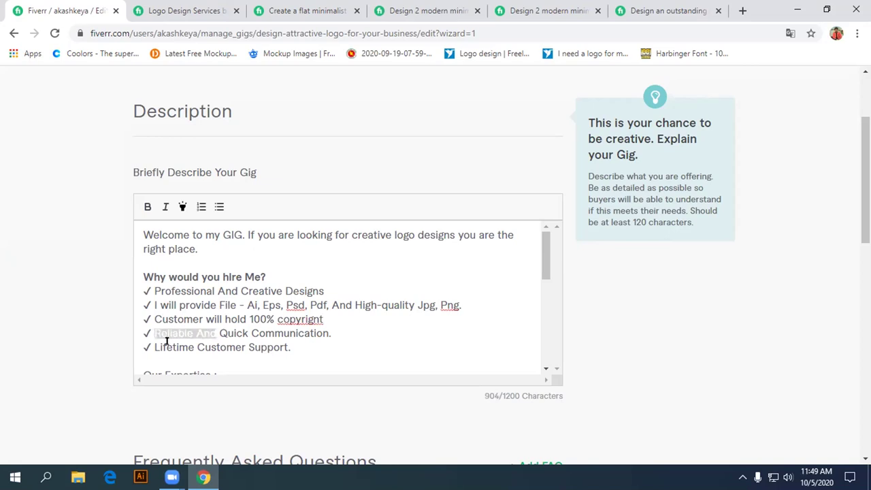
pyautogui.press('BackSpace')
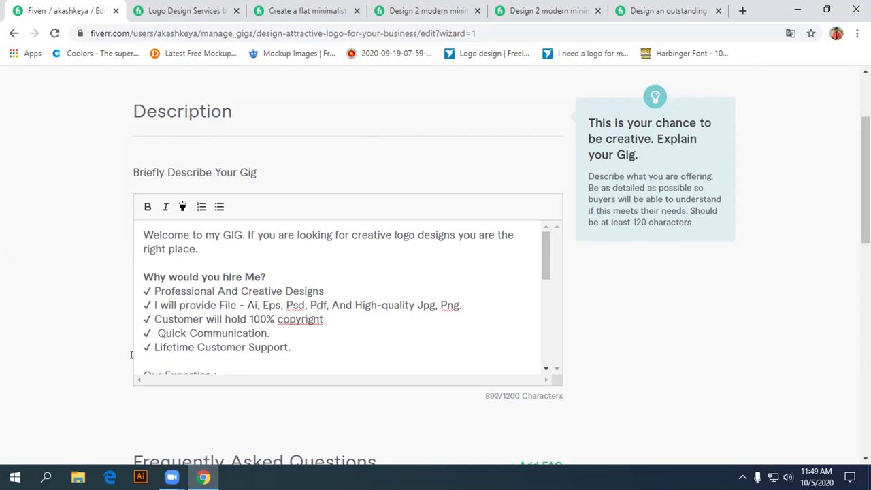
pyautogui.scroll(-1, 243, 346)
pyautogui.moveTo(285, 284); pyautogui.dragTo(95, 284)
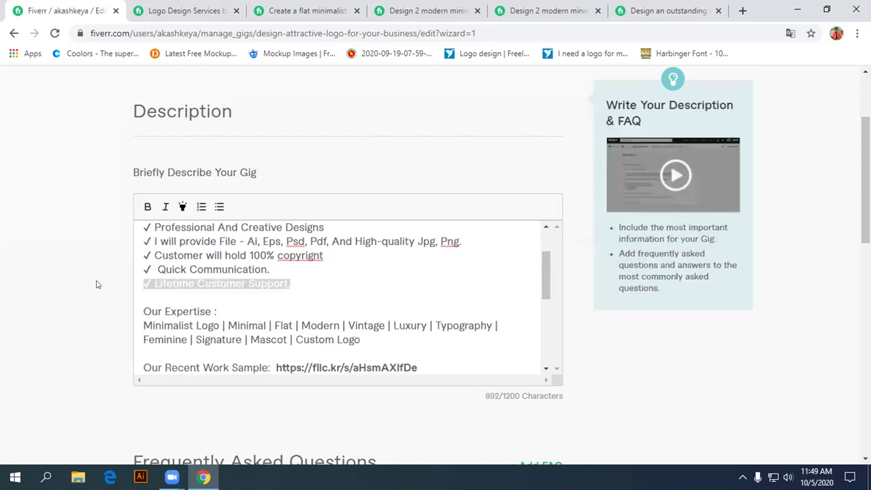
pyautogui.press('BackSpace')
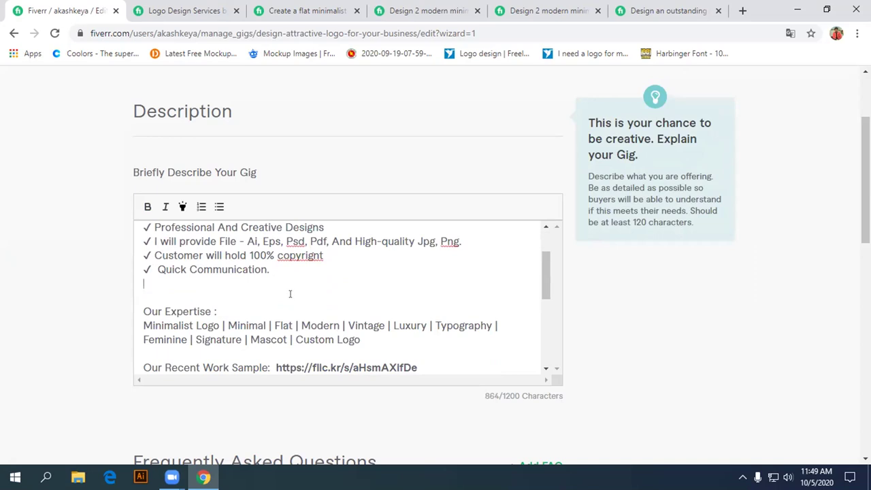
pyautogui.press('BackSpace')
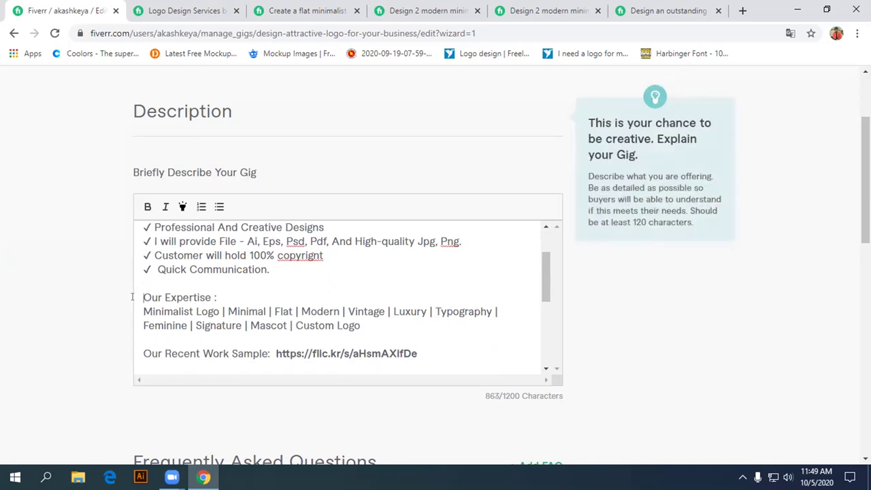
# Step: Change 'Our Expertise' to 'My Expertise' and select the Modern tag
pyautogui.moveTo(162, 297); pyautogui.dragTo(143, 294)
pyautogui.write('My')
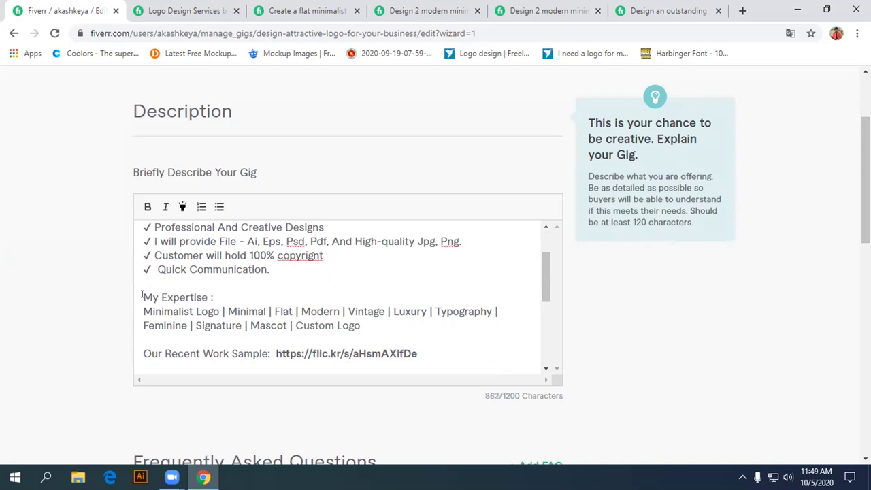
pyautogui.scroll(-2, 220, 262)
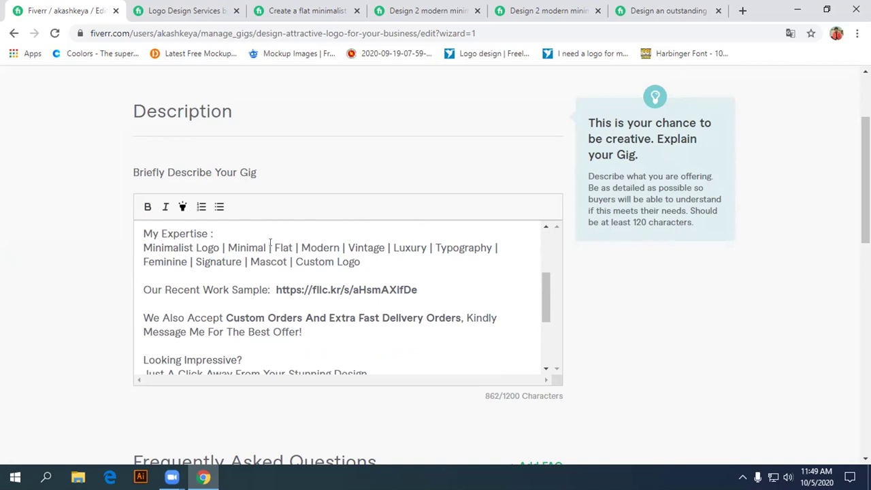
pyautogui.moveTo(344, 248); pyautogui.dragTo(298, 248)
pyautogui.hotkey('ctrl', 'c')
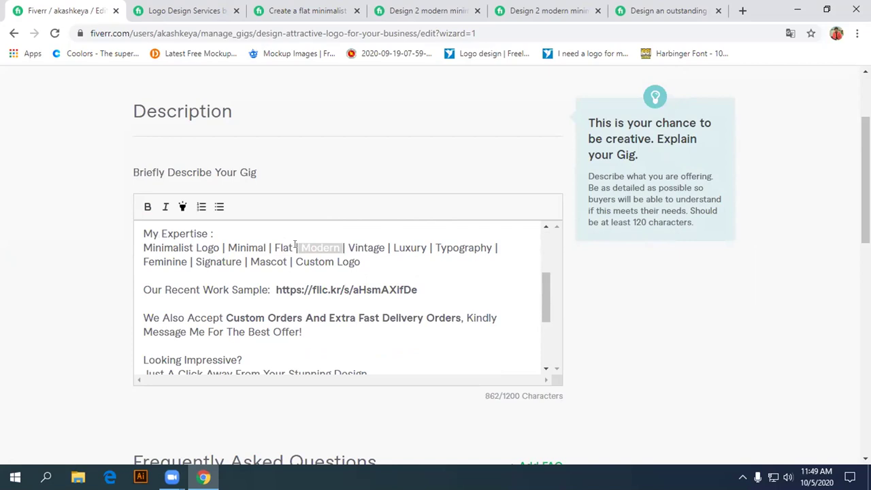
# Step: Move the Minimal | Flat tags after Modern and remove the extra spaces before Modern
pyautogui.press('BackSpace')
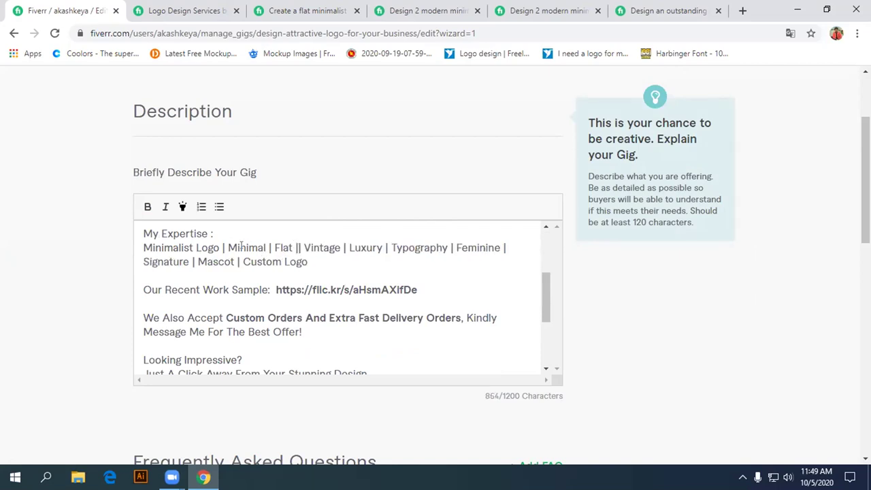
pyautogui.hotkey('ctrl', 'z')
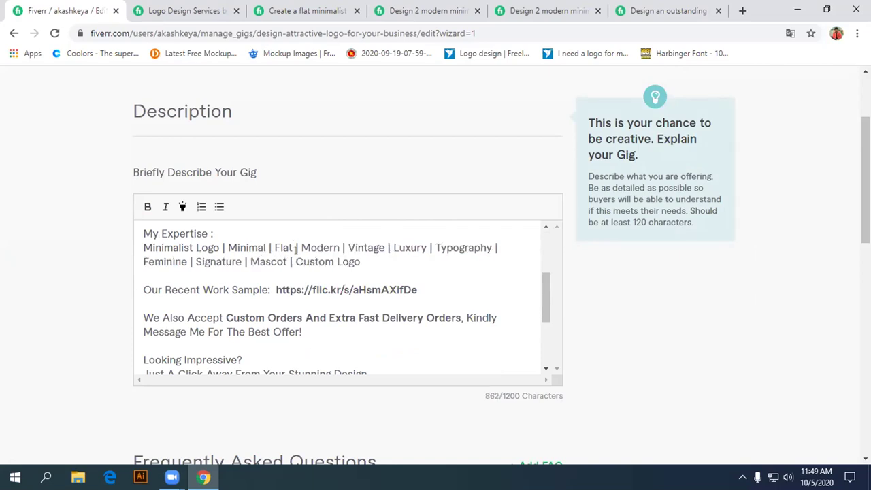
pyautogui.moveTo(294, 248); pyautogui.dragTo(229, 244)
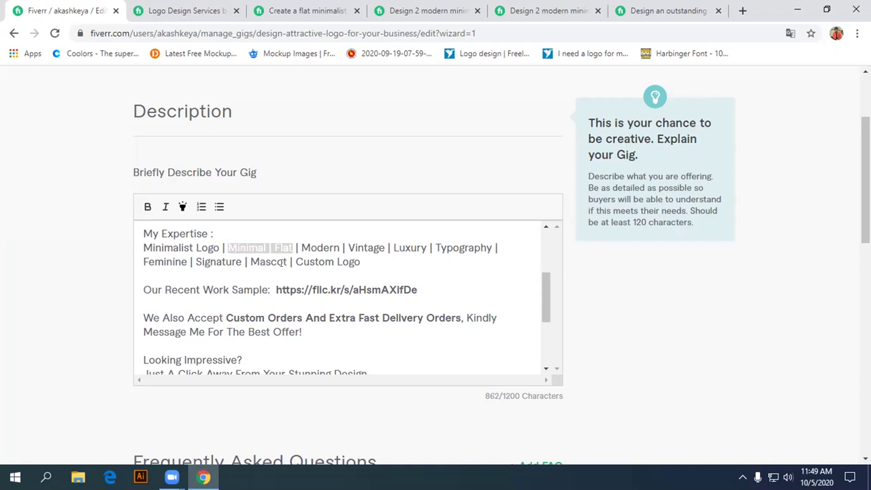
pyautogui.hotkey('ctrl', 'v')
pyautogui.hotkey('ctrl', 'z')
pyautogui.moveTo(294, 248); pyautogui.dragTo(229, 247)
pyautogui.hotkey('ctrl', 'c')
pyautogui.press('BackSpace')
pyautogui.click(282, 246)
pyautogui.hotkey('ctrl', 'v')
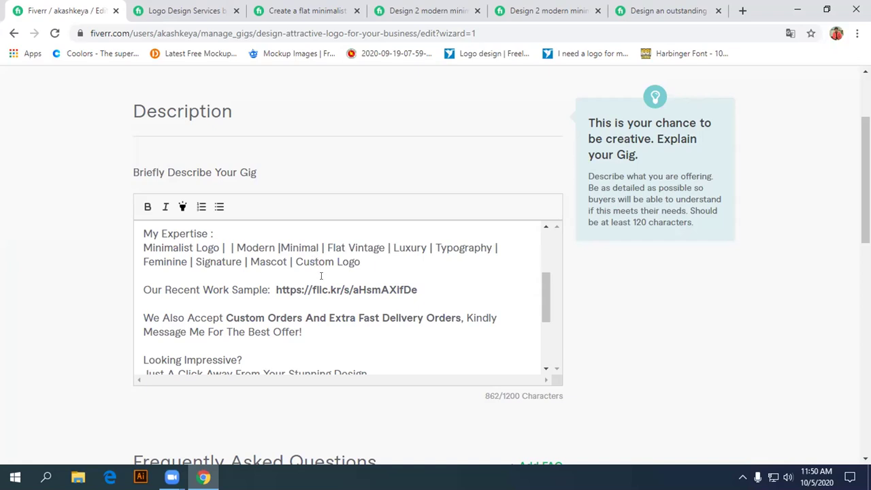
pyautogui.click(231, 248)
pyautogui.press('BackSpace')
pyautogui.press('BackSpace')
pyautogui.press('BackSpace')
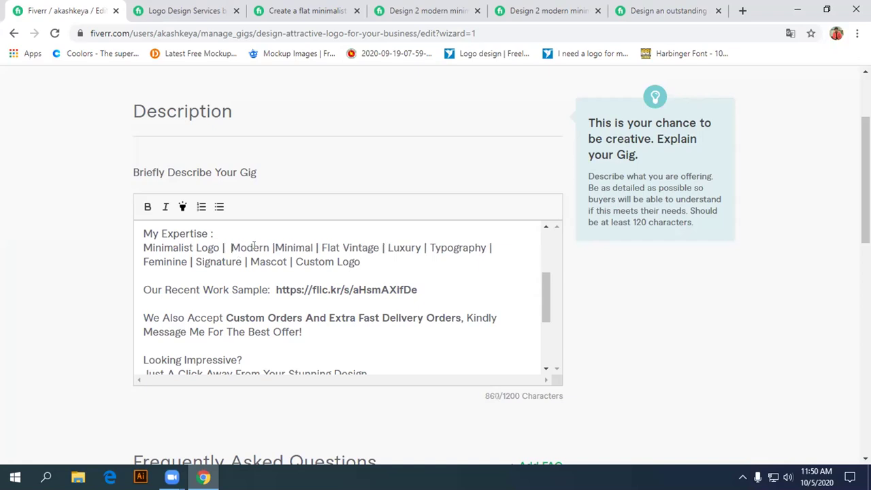
pyautogui.press('BackSpace')
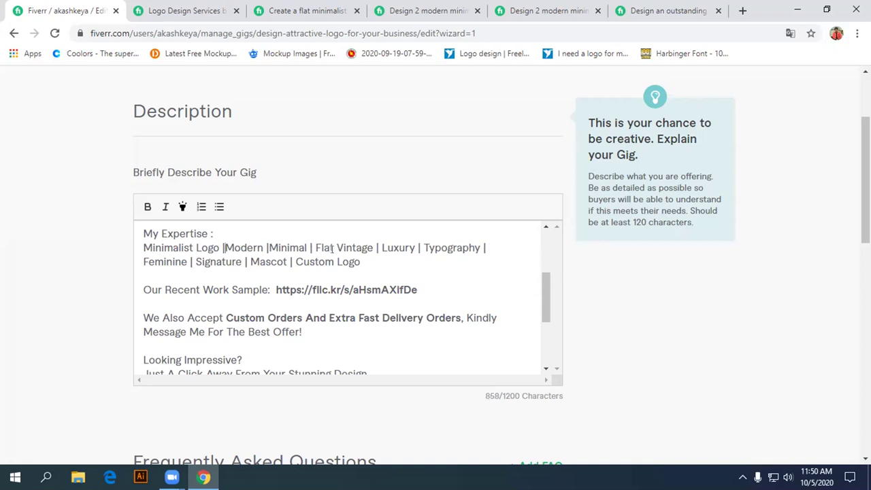
# Step: Move the Luxury tag to the start of the expertise line
pyautogui.moveTo(415, 247); pyautogui.dragTo(379, 249)
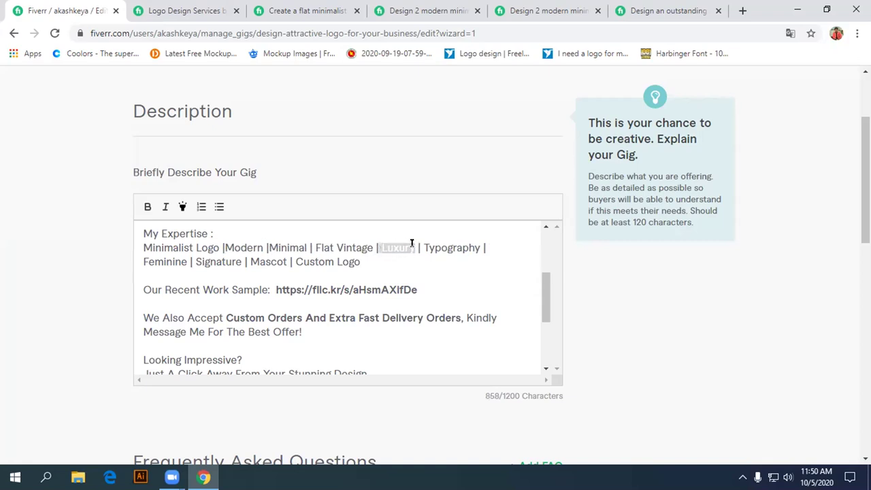
pyautogui.moveTo(419, 247); pyautogui.dragTo(376, 250)
pyautogui.hotkey('ctrl', 'c')
pyautogui.press('BackSpace')
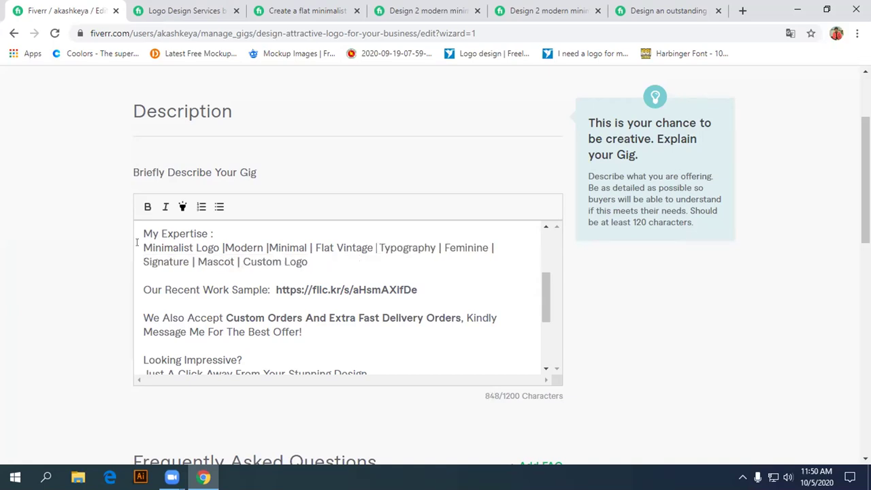
pyautogui.click(146, 248)
pyautogui.hotkey('ctrl', 'v')
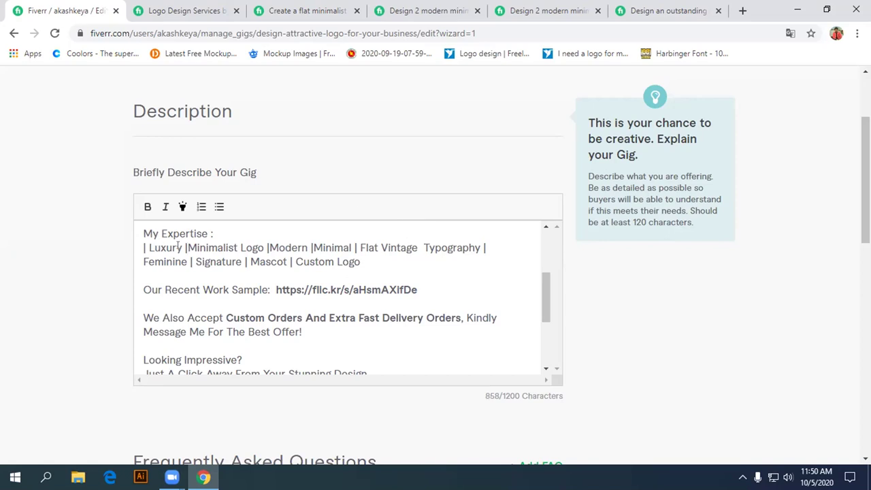
pyautogui.moveTo(186, 247); pyautogui.dragTo(182, 247)
pyautogui.hotkey('ctrl', 'c')
# Step: Add pipe separators before Typography and between Flat and Vintage
pyautogui.click(419, 246)
pyautogui.hotkey('ctrl', 'v')
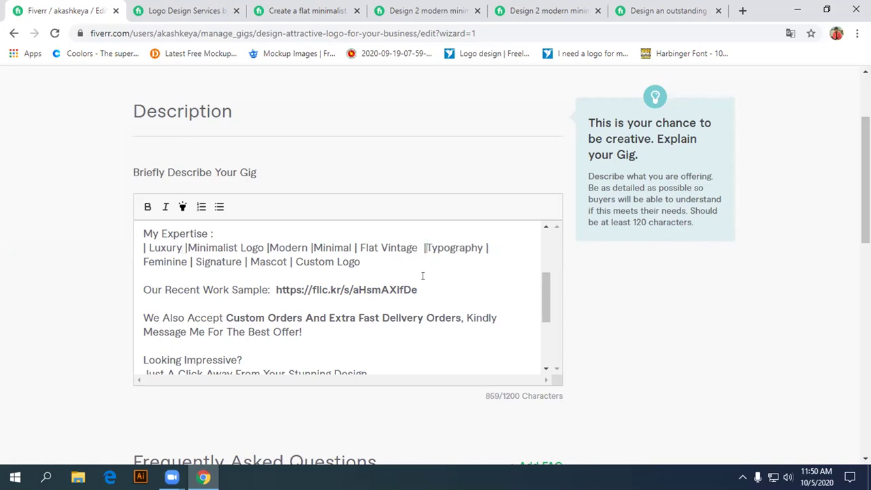
pyautogui.press('Return')
pyautogui.press('BackSpace')
pyautogui.click(359, 248)
pyautogui.click(380, 248)
pyautogui.write('|')
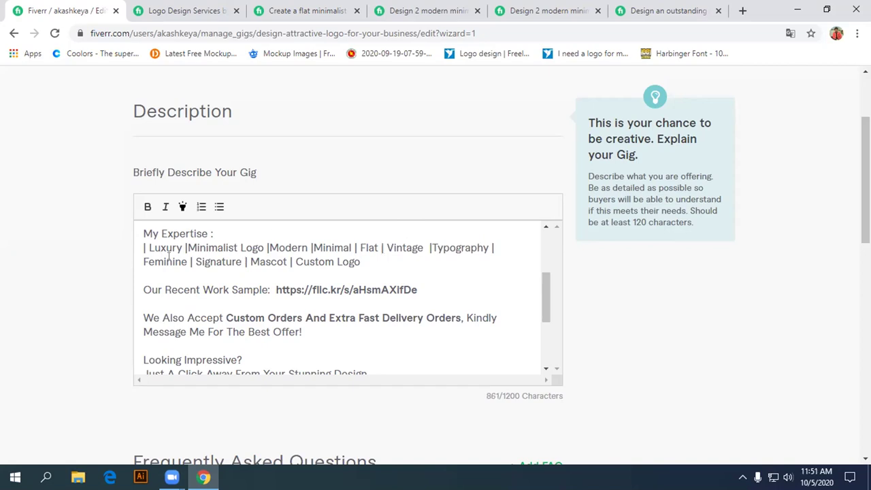
pyautogui.moveTo(159, 290)
pyautogui.mouseDown()
pyautogui.moveTo(141, 290)
pyautogui.moveTo(271, 290)
pyautogui.moveTo(143, 290)
pyautogui.mouseUp()
# Step: Delete the Our Recent Work Sample heading and its link, leaving one blank line
pyautogui.press('BackSpace')
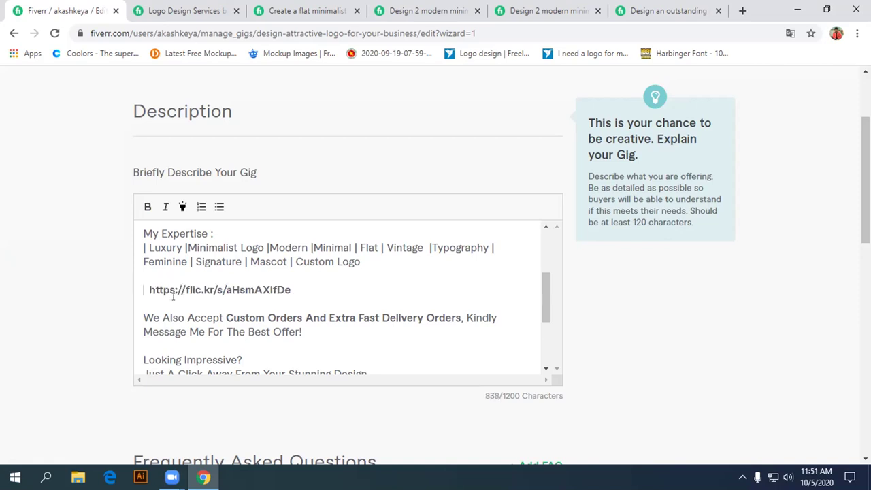
pyautogui.moveTo(307, 286); pyautogui.dragTo(142, 286)
pyautogui.press('BackSpace')
pyautogui.press('BackSpace')
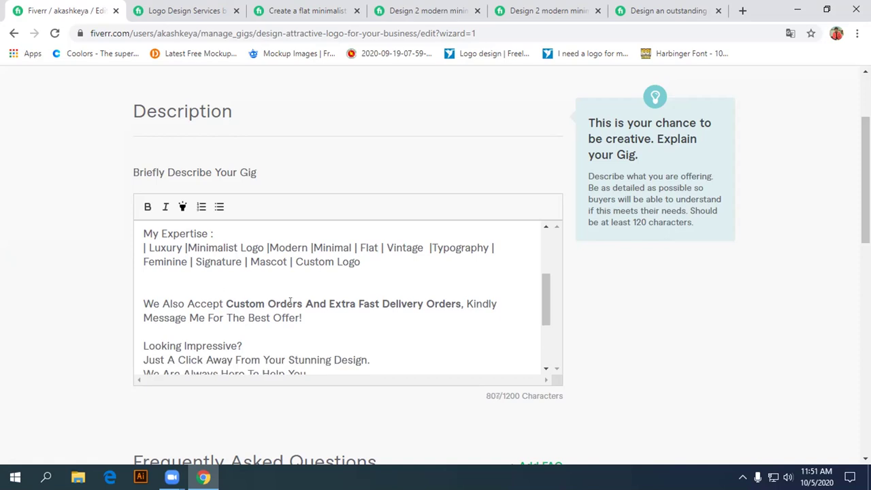
pyautogui.press('Delete')
pyautogui.press('Delete')
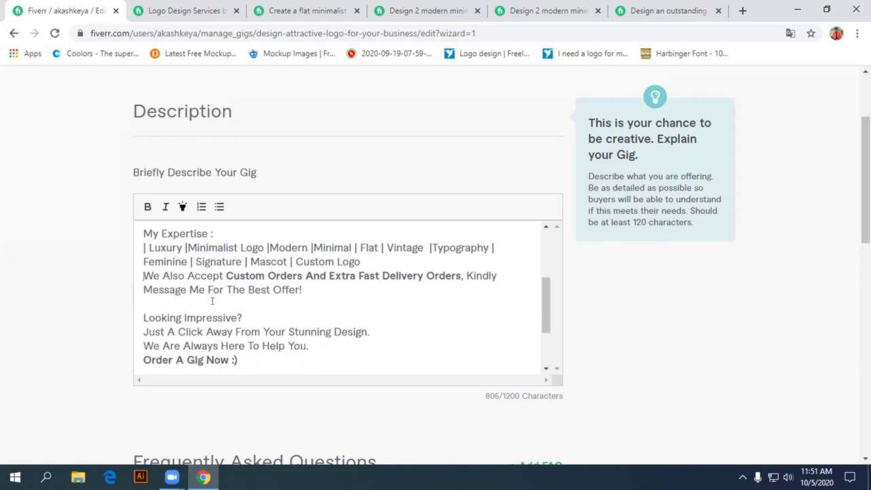
pyautogui.press('Return')
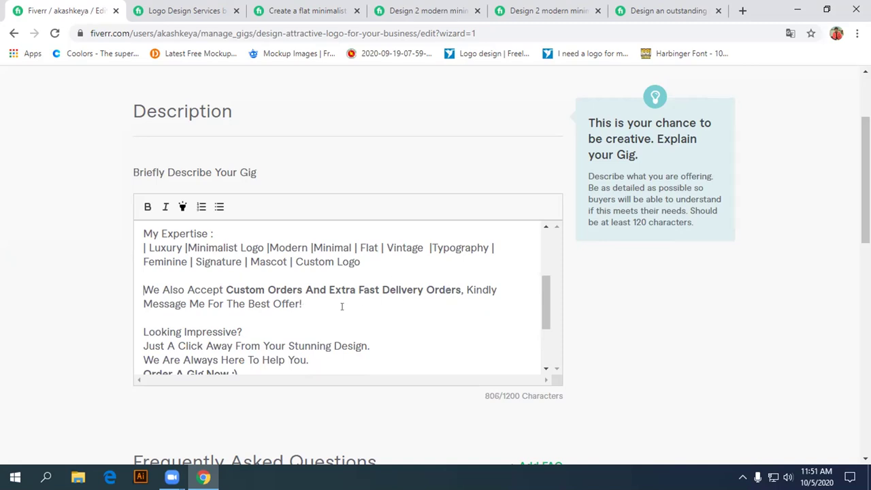
# Step: Replace 'We Also Accept Custom Orders' with 'Custom orders are available .'
pyautogui.moveTo(465, 290); pyautogui.dragTo(144, 290)
pyautogui.press('BackSpace')
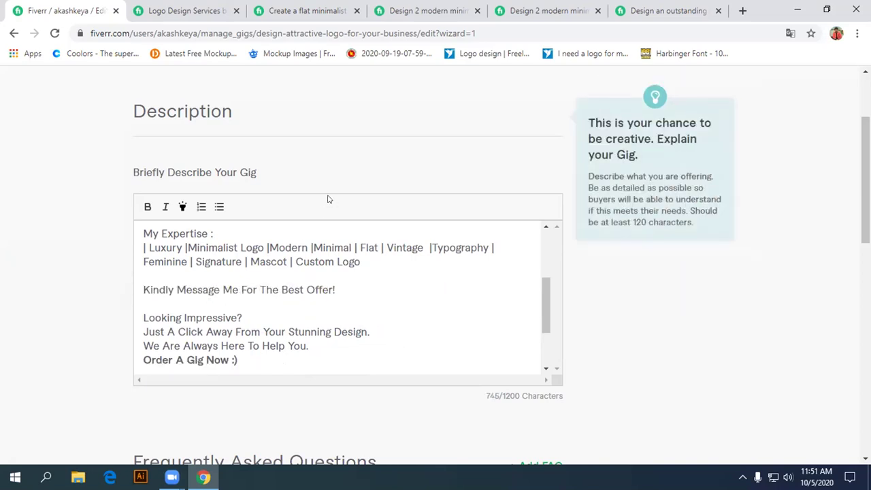
pyautogui.write('Custo')
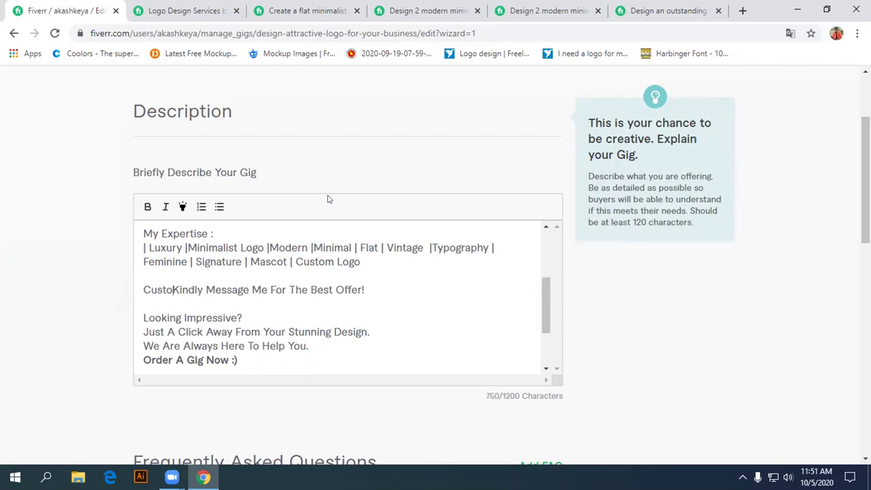
pyautogui.write('mer')
pyautogui.press('BackSpace')
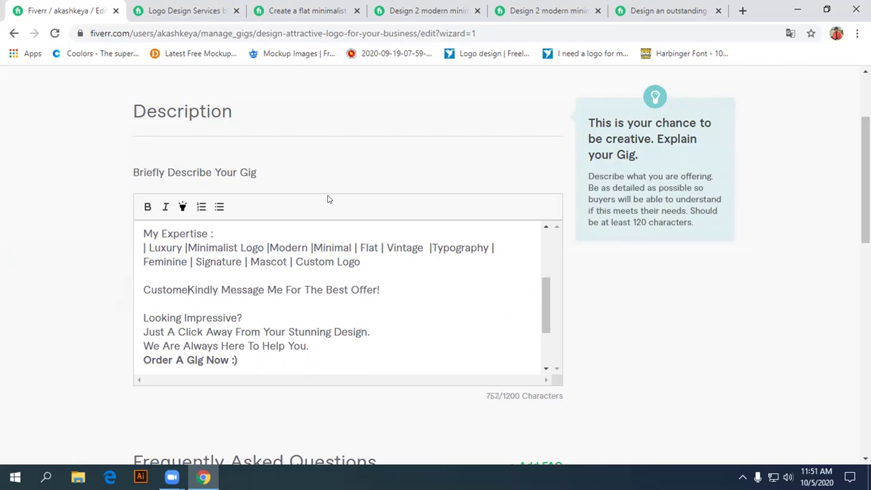
pyautogui.press('BackSpace')
pyautogui.write('orders ')
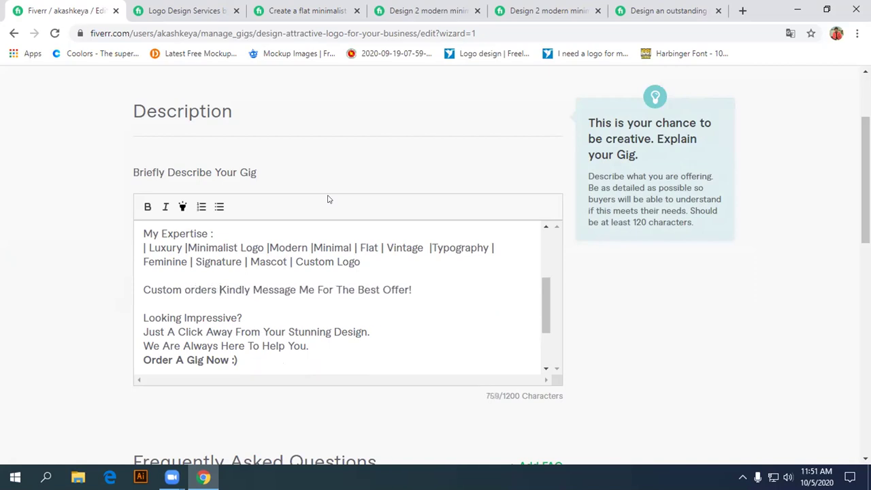
pyautogui.write('are available')
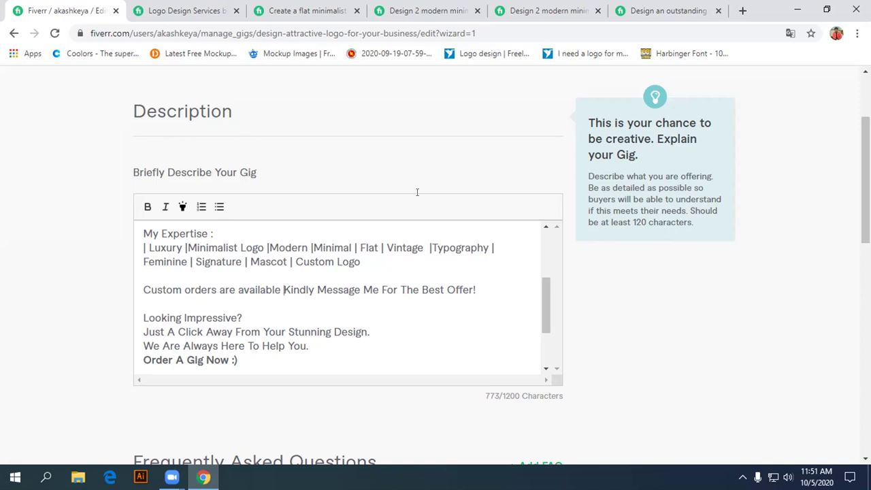
pyautogui.write('.')
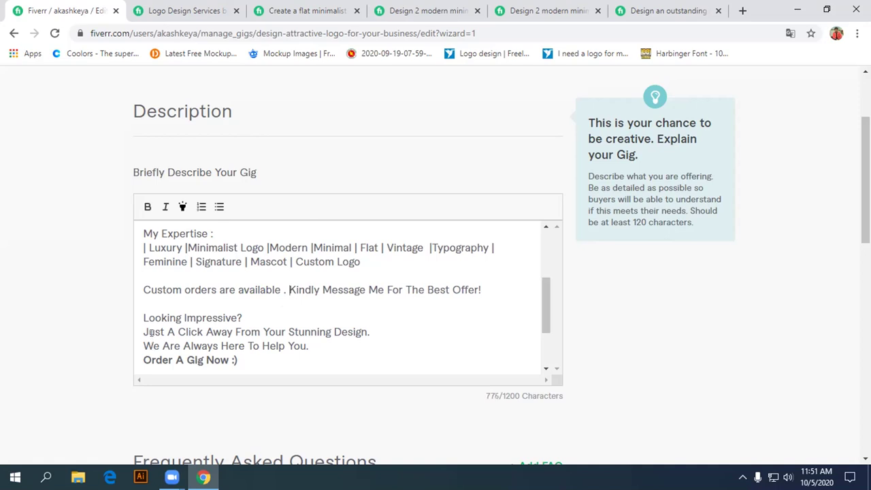
pyautogui.click(142, 317)
# Step: Replace 'For The Best Offer!' with 'before placing order.' after Kindly Message Me
pyautogui.doubleClick(386, 289)
pyautogui.moveTo(406, 290); pyautogui.dragTo(481, 292)
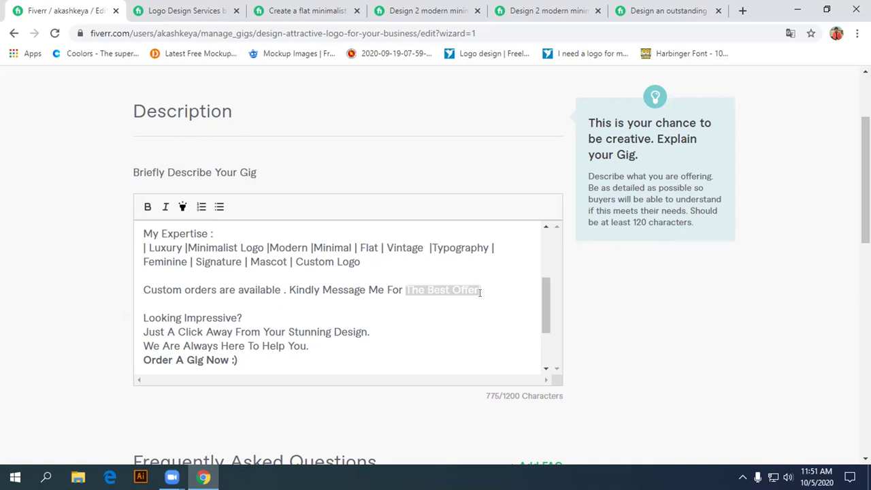
pyautogui.press('BackSpace')
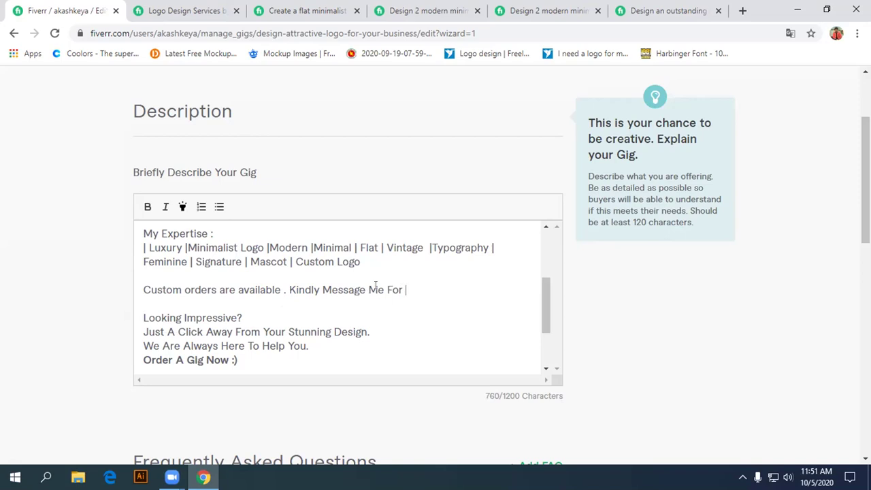
pyautogui.moveTo(386, 291); pyautogui.dragTo(455, 286)
pyautogui.press('BackSpace')
pyautogui.write('before placeing')
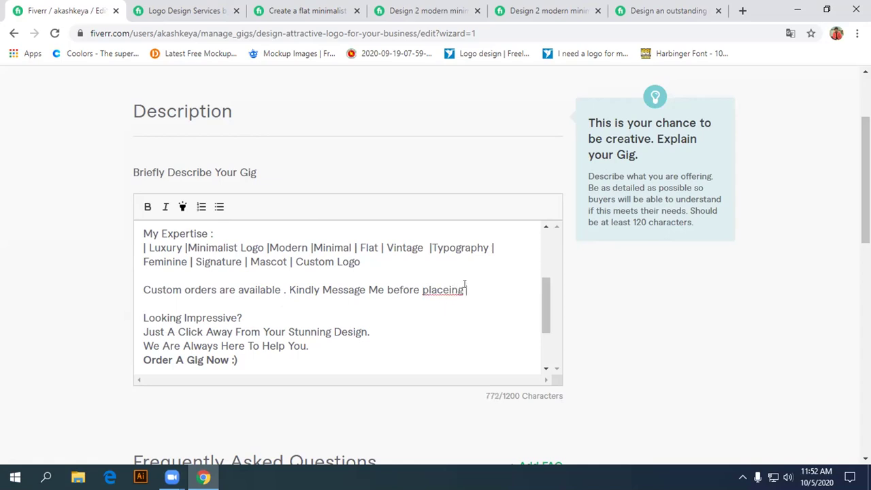
pyautogui.press('BackSpace')
pyautogui.press('BackSpace')
pyautogui.press('BackSpace')
pyautogui.press('BackSpace')
pyautogui.press('BackSpace')
pyautogui.write('ing order.')
# Step: Delete the Looking Impressive? and Note block at the end of the description
pyautogui.scroll(-2, 225, 284)
pyautogui.scroll(1, 231, 286)
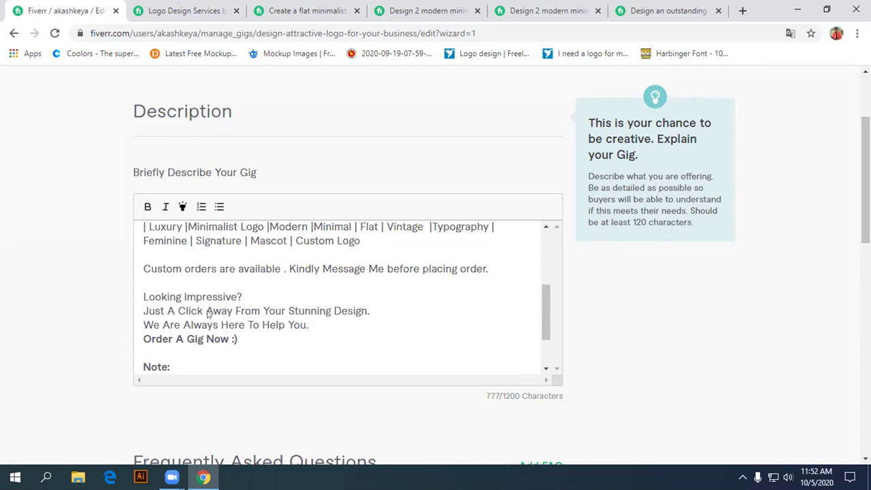
pyautogui.scroll(-2, 210, 309)
pyautogui.scroll(1, 253, 352)
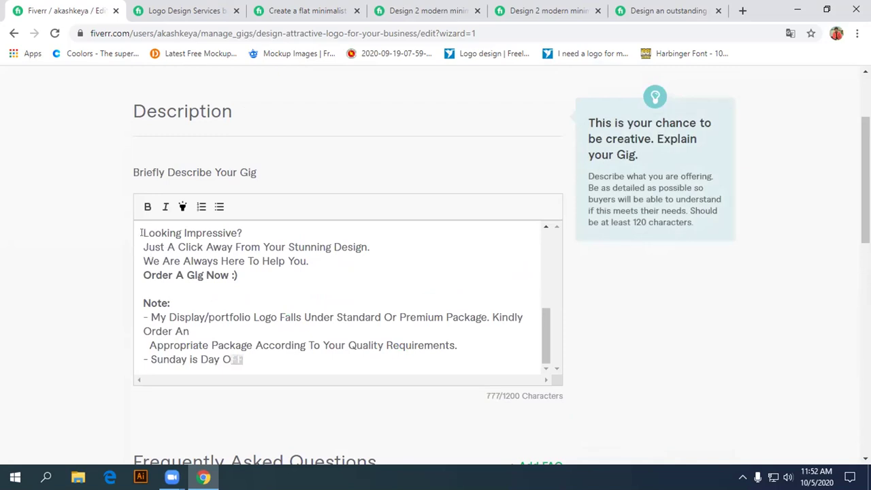
pyautogui.moveTo(239, 359); pyautogui.dragTo(140, 232)
pyautogui.press('BackSpace')
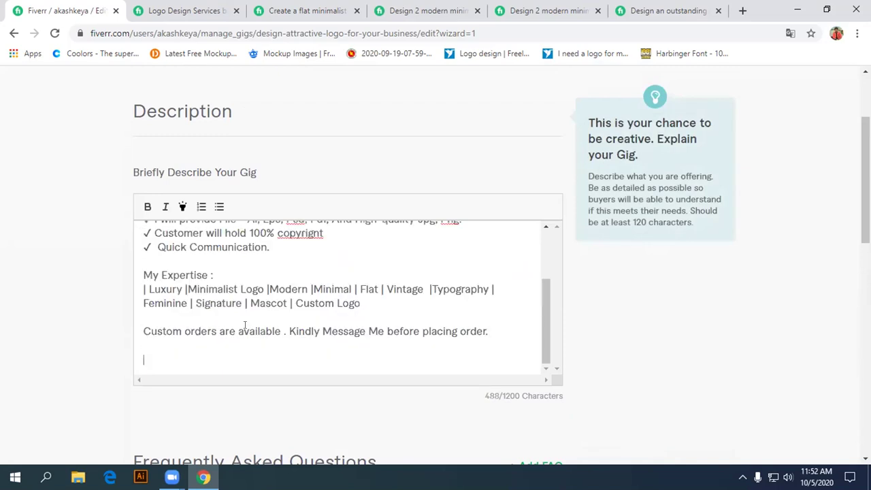
pyautogui.press('BackSpace')
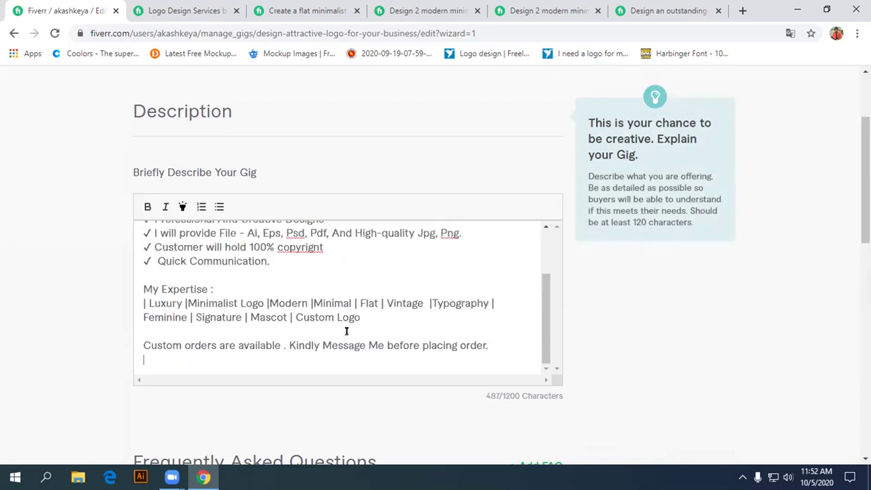
# Step: Correct copyrignt to copyright, Psd to PSD, and start changing Png to PNG
pyautogui.scroll(5, 325, 303)
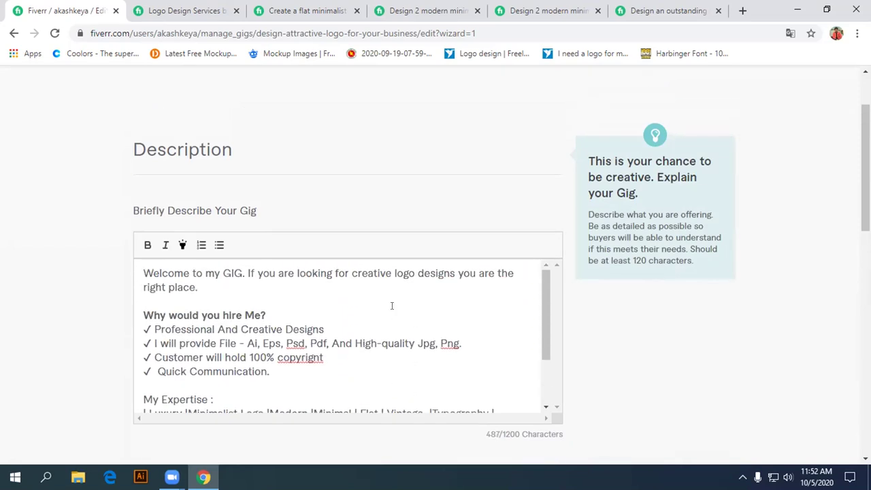
pyautogui.scroll(-3, 281, 294)
pyautogui.scroll(-2, 281, 294)
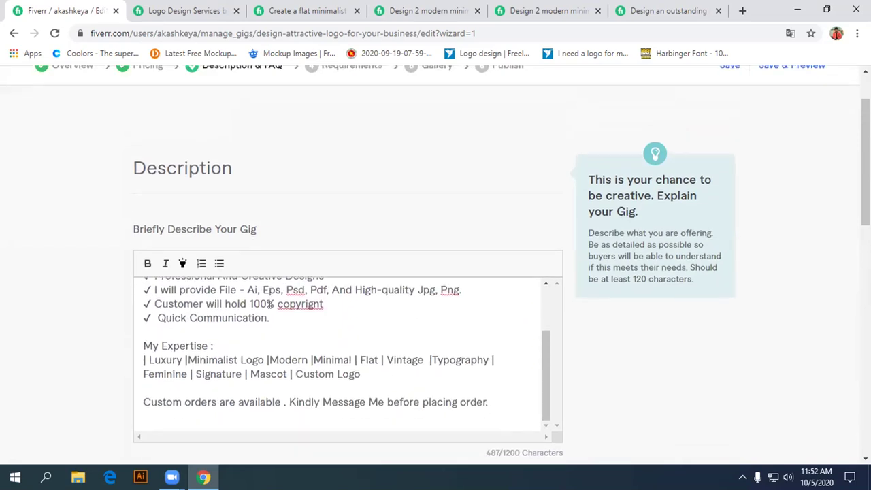
pyautogui.scroll(1, 275, 305)
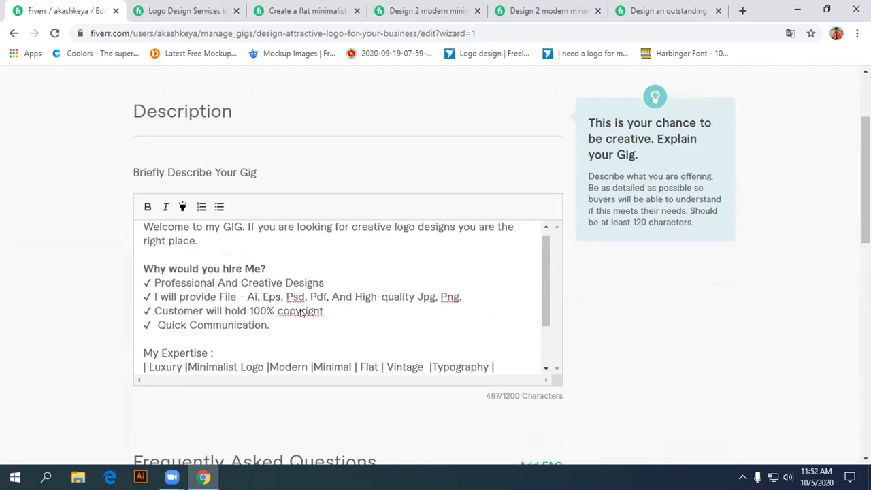
pyautogui.rightClick(302, 312)
pyautogui.click(333, 158)
pyautogui.press('BackSpace')
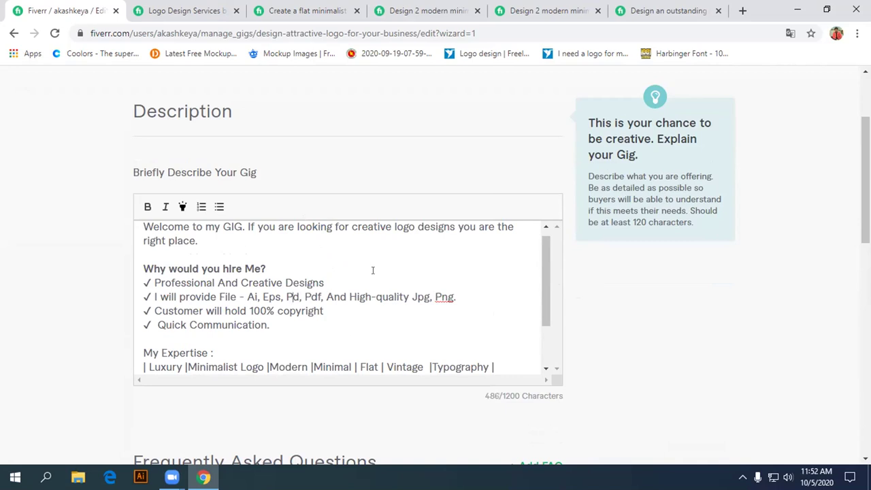
pyautogui.write('SD')
pyautogui.press('Delete')
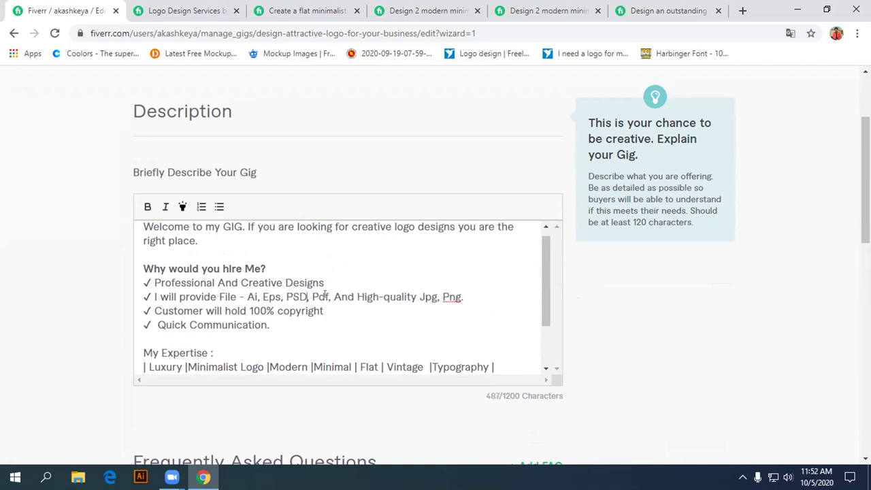
pyautogui.click(454, 297)
pyautogui.press('BackSpace')
pyautogui.write('N')
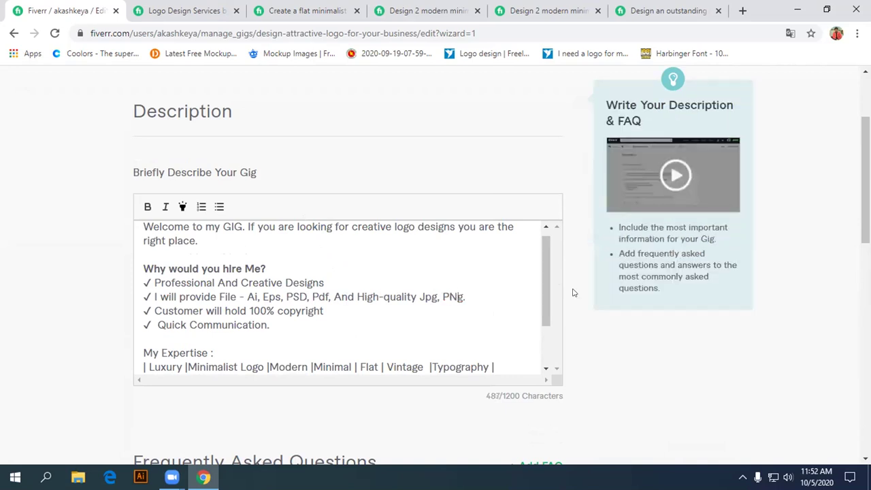
pyautogui.press('BackSpace')
# Step: Finish correcting PNG and save the description with Save & Continue
pyautogui.write('G')
pyautogui.scroll(-4, 345, 304)
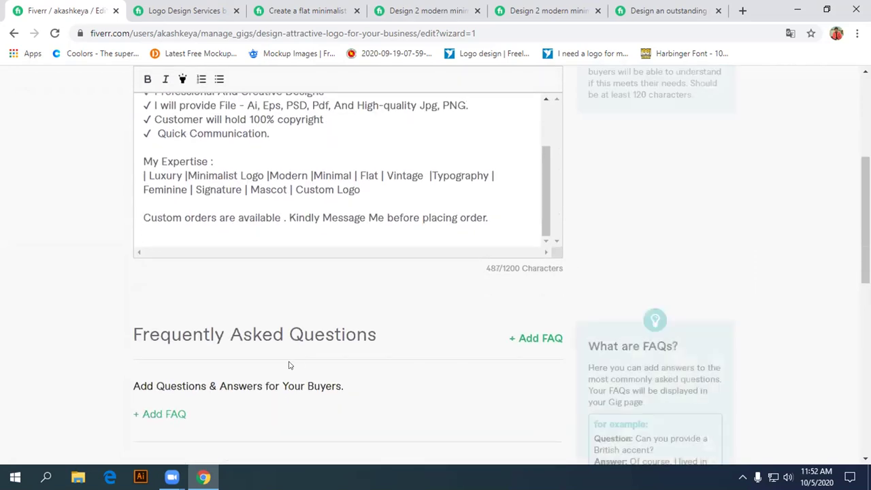
pyautogui.scroll(-2, 288, 364)
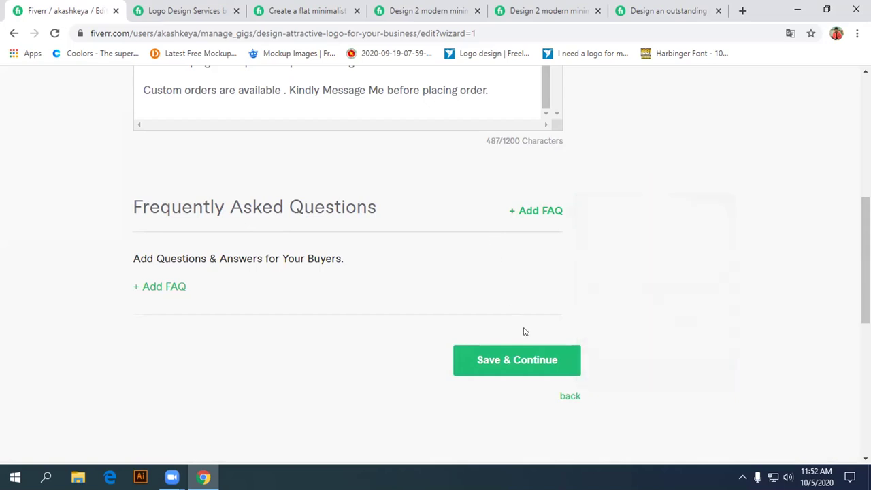
pyautogui.click(523, 373)
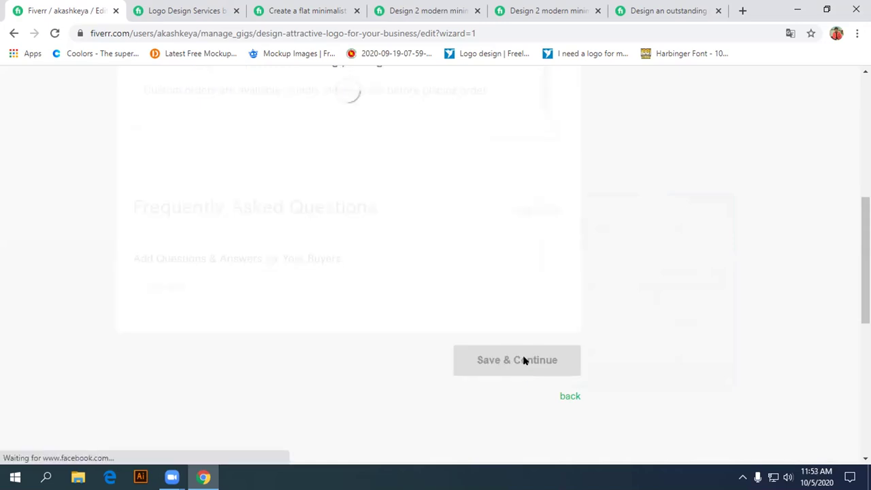
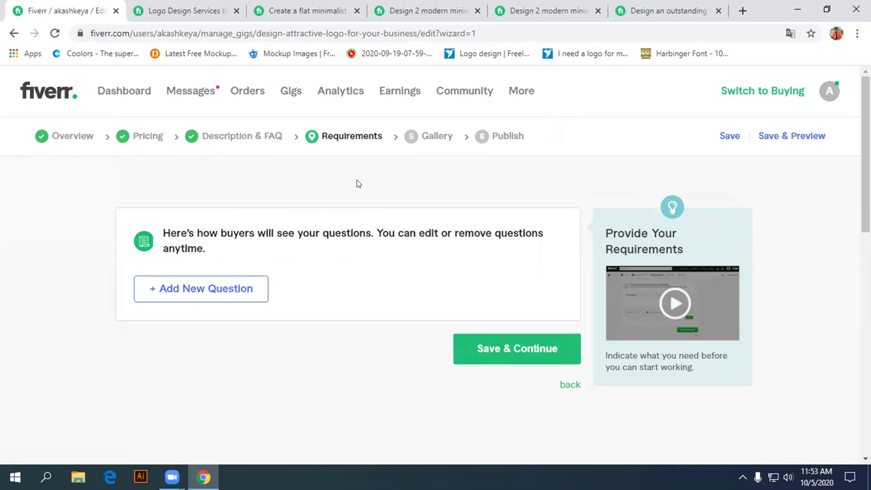
# Step: Add a required question 'Your idea' with a Free text answer to the gig requirements
pyautogui.click(175, 288)
pyautogui.scroll(-1, 313, 230)
pyautogui.click(269, 262)
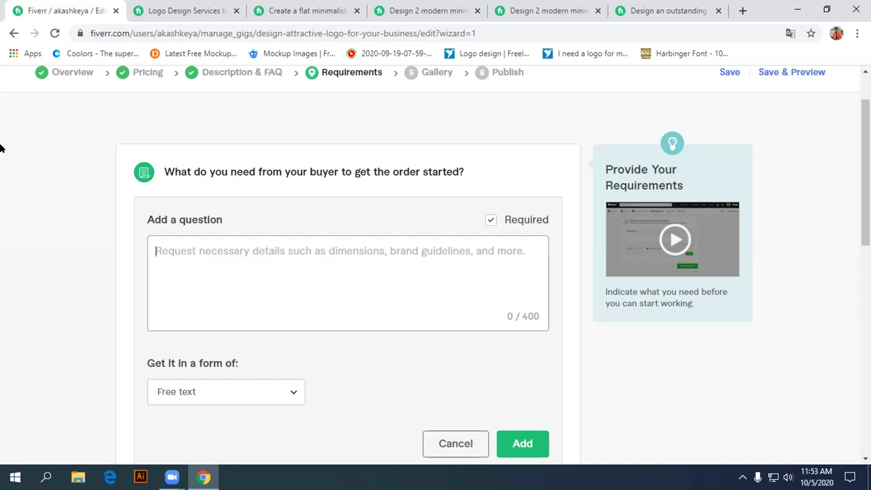
pyautogui.write('You')
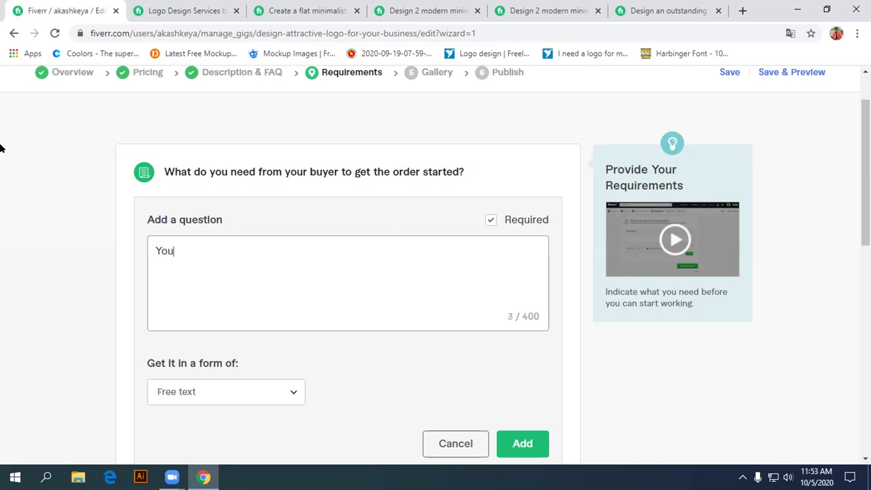
pyautogui.write('r idea')
pyautogui.click(260, 395)
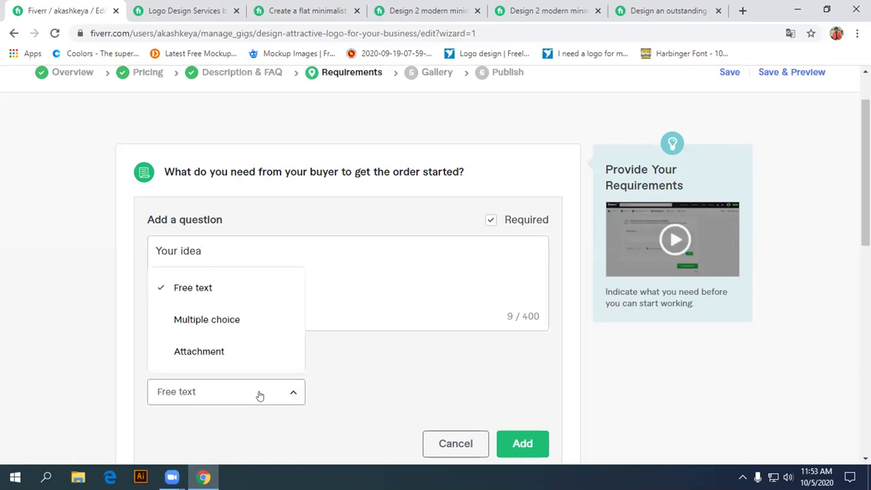
pyautogui.click(204, 289)
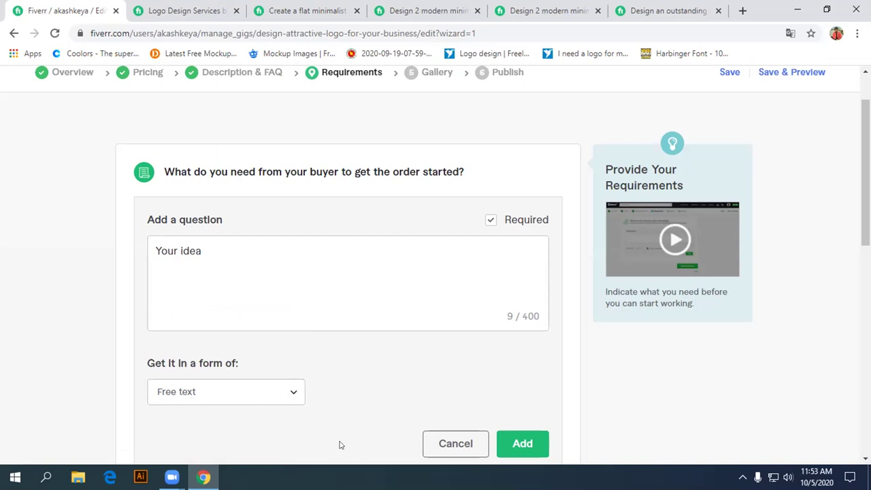
pyautogui.click(522, 443)
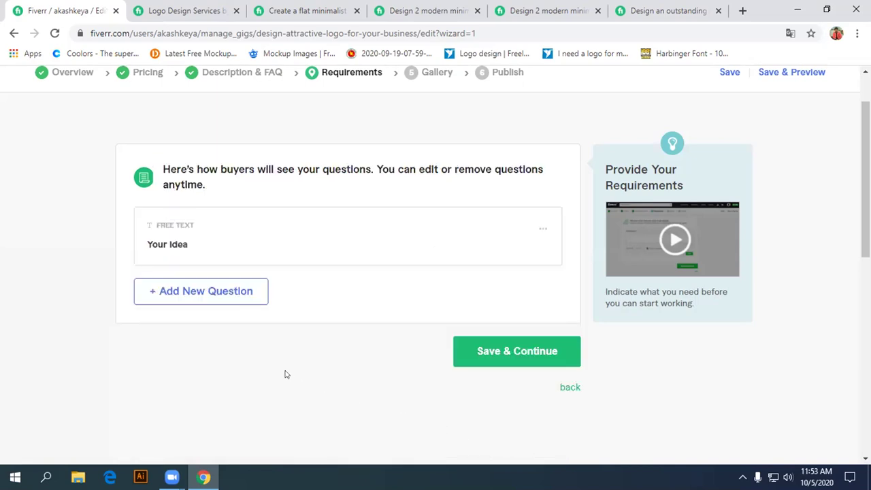
# Step: Start a new requirement question and enter 'reference' as its text
pyautogui.click(228, 300)
pyautogui.click(204, 253)
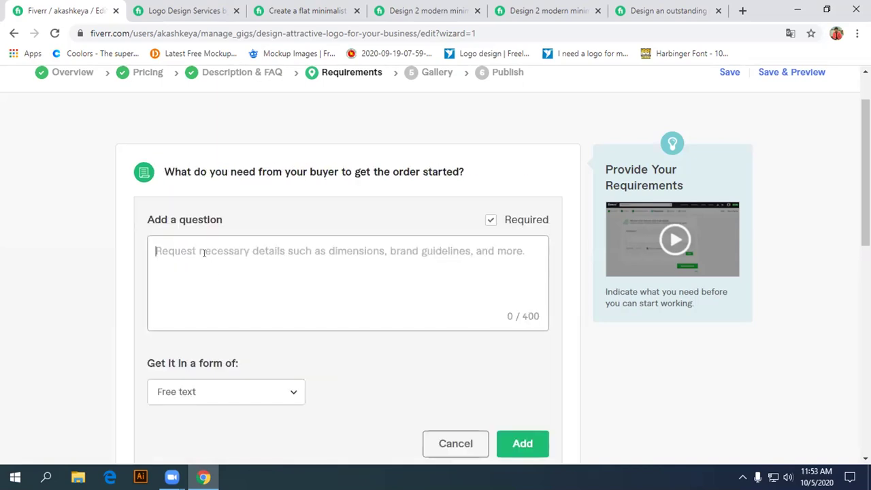
pyautogui.write('re')
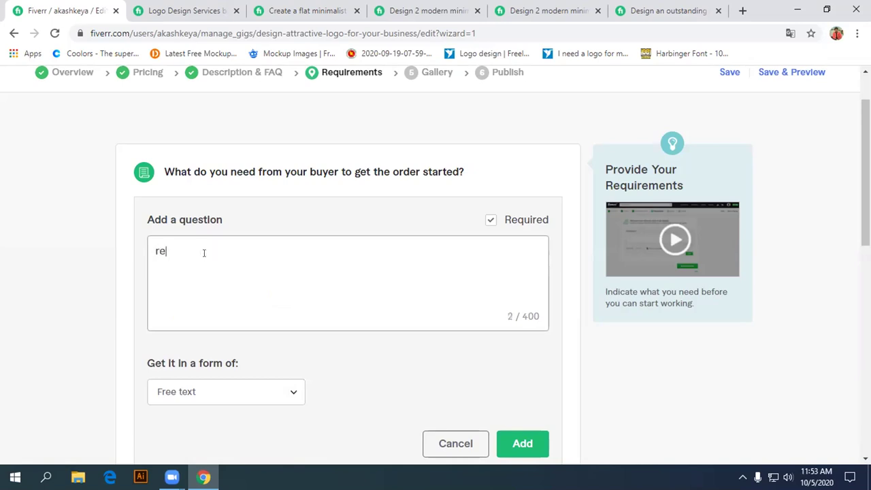
pyautogui.write('ference')
# Step: Make the 'reference' question optional with an Attachment answer, and add it
pyautogui.click(492, 221)
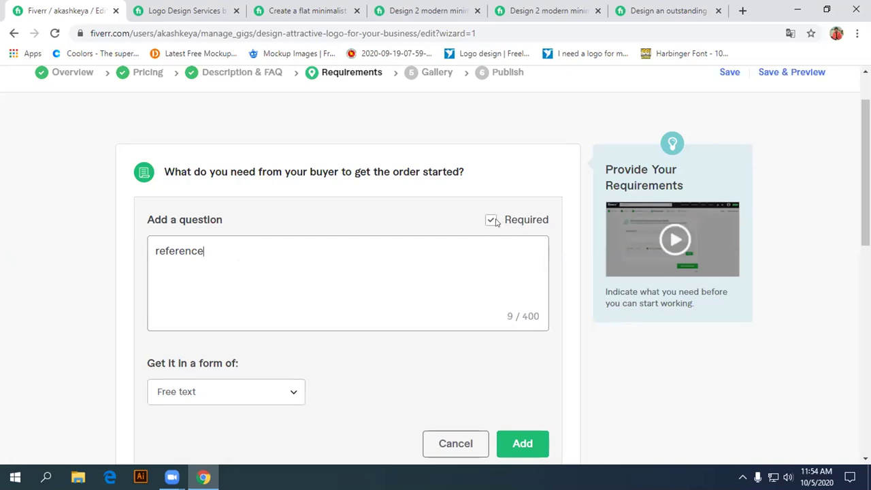
pyautogui.click(490, 222)
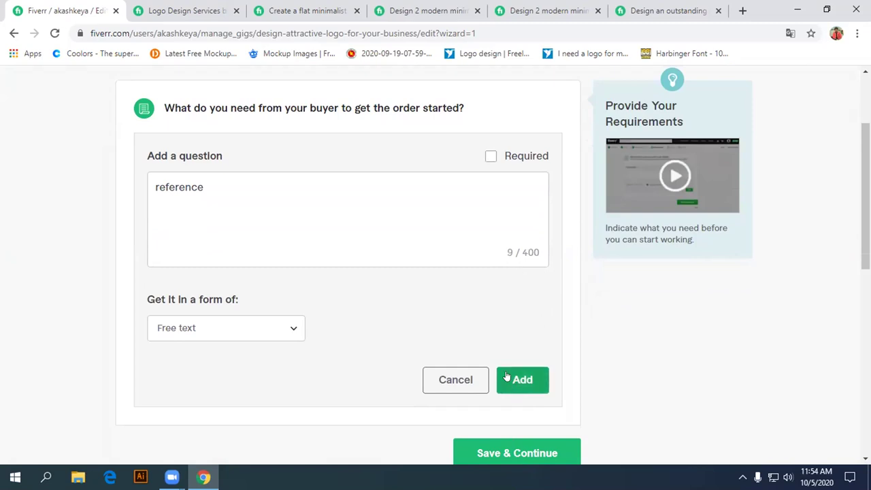
pyautogui.scroll(-2, 628, 215)
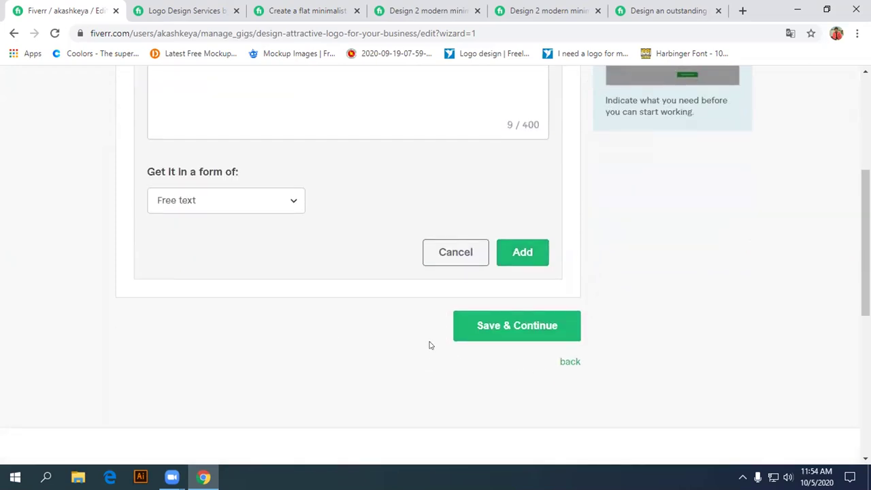
pyautogui.click(228, 203)
pyautogui.click(198, 308)
pyautogui.scroll(1, 402, 273)
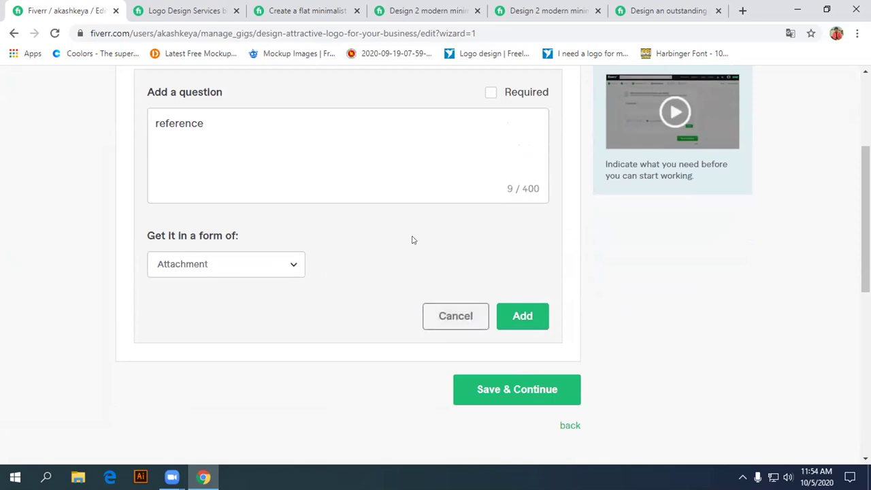
pyautogui.click(522, 315)
pyautogui.scroll(2, 245, 313)
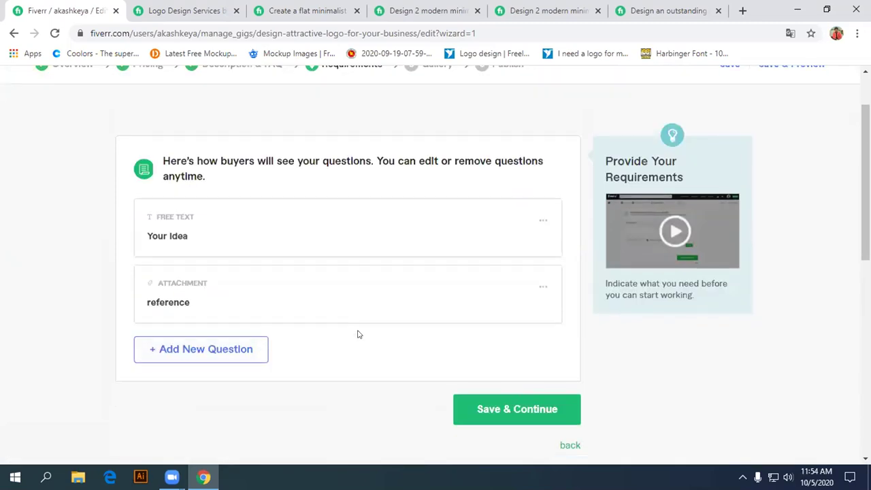
pyautogui.scroll(-1, 358, 335)
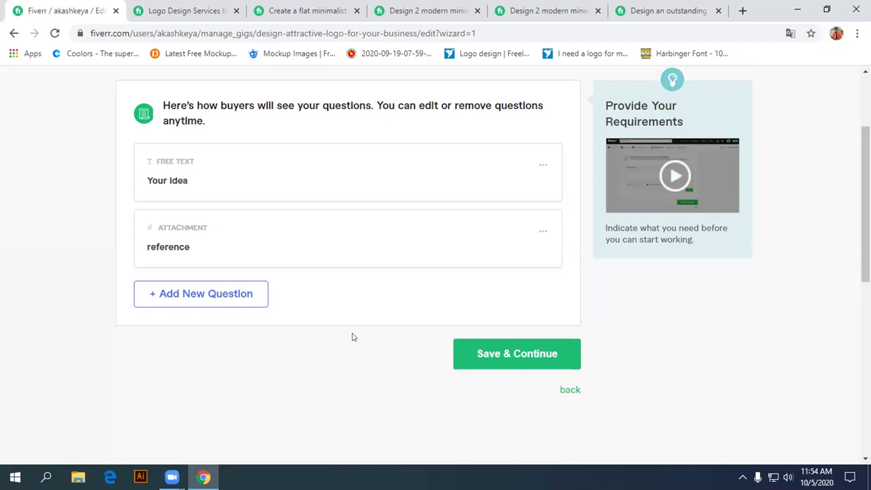
# Step: Save the requirements, continue to the Gallery step, and minimize the browser to the desktop
pyautogui.click(543, 362)
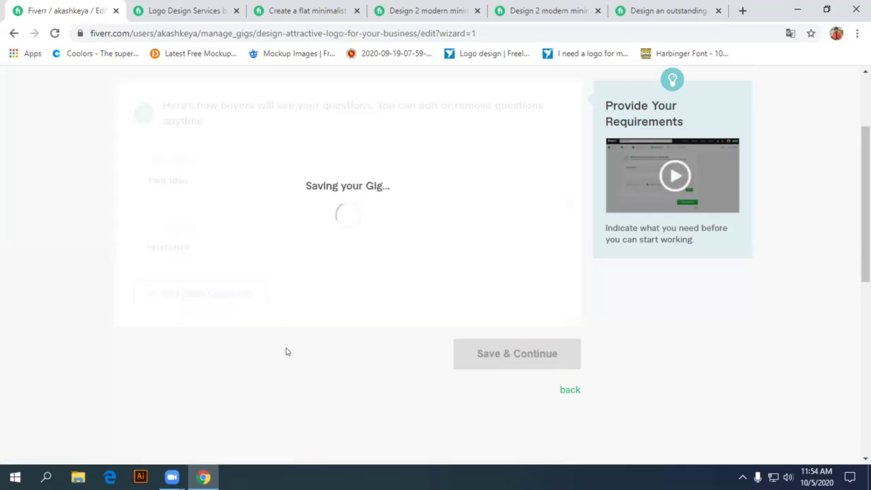
pyautogui.scroll(-2, 330, 383)
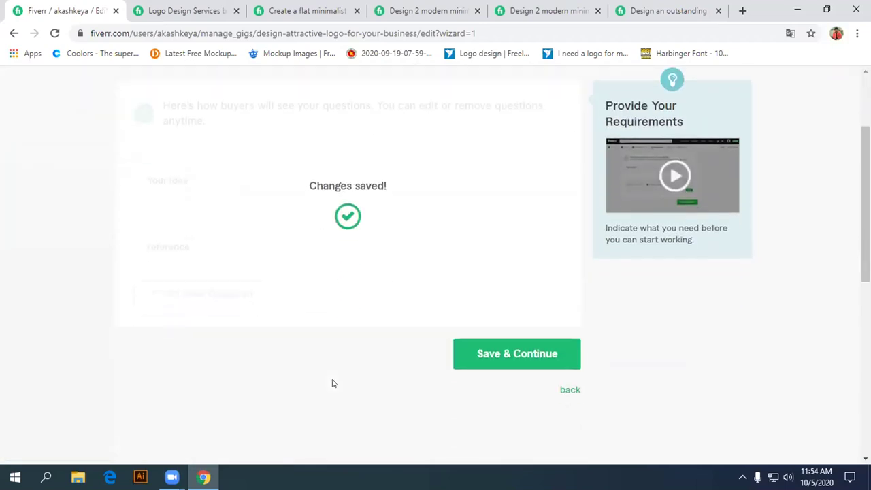
pyautogui.scroll(-2, 341, 384)
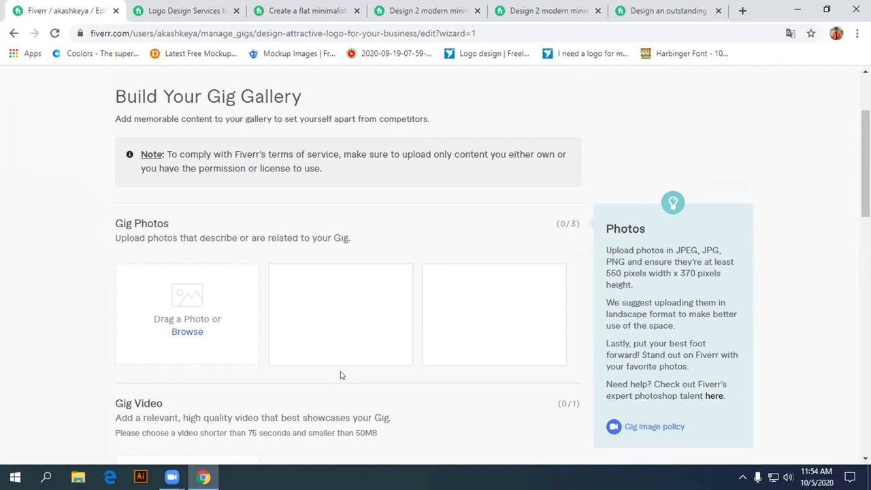
pyautogui.scroll(2, 346, 371)
pyautogui.scroll(-2, 399, 352)
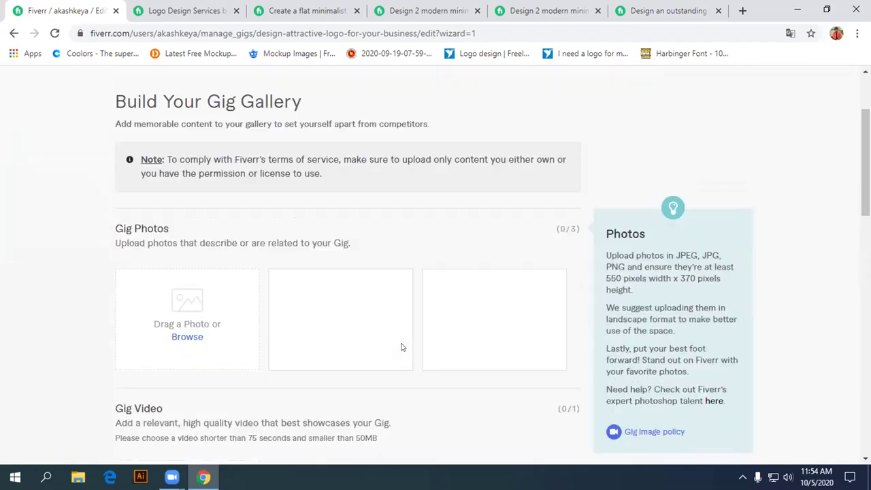
pyautogui.scroll(-2, 393, 364)
pyautogui.scroll(2, 393, 362)
pyautogui.scroll(-1, 392, 361)
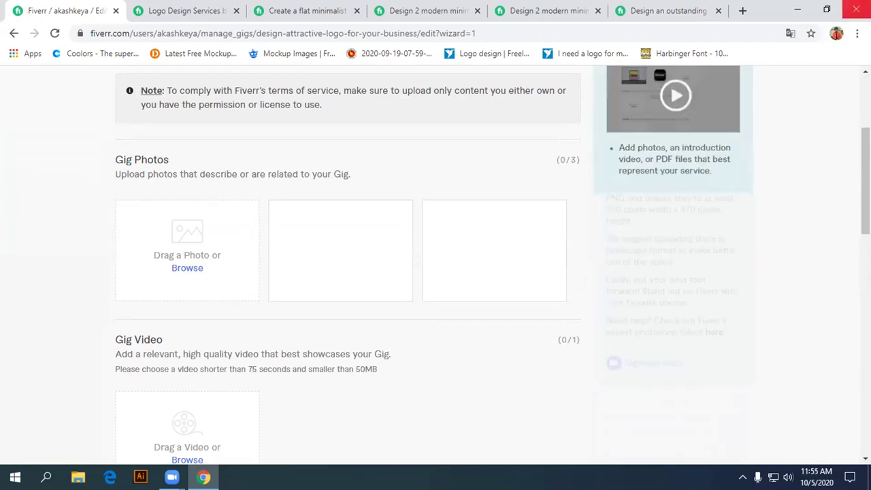
pyautogui.click(788, 12)
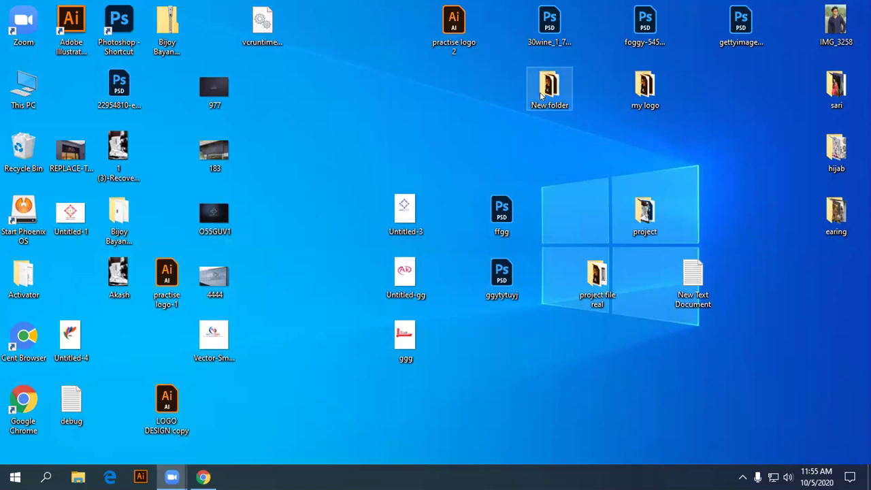
pyautogui.doubleClick(543, 96)
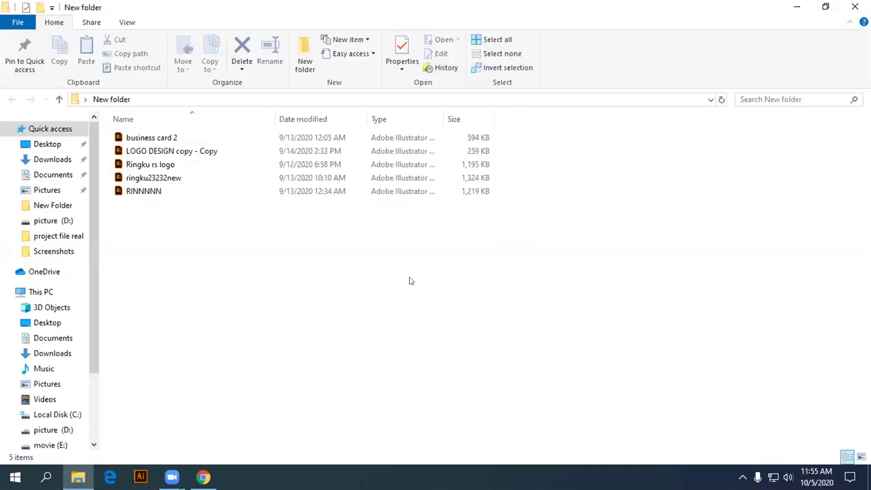
pyautogui.press('super+d')
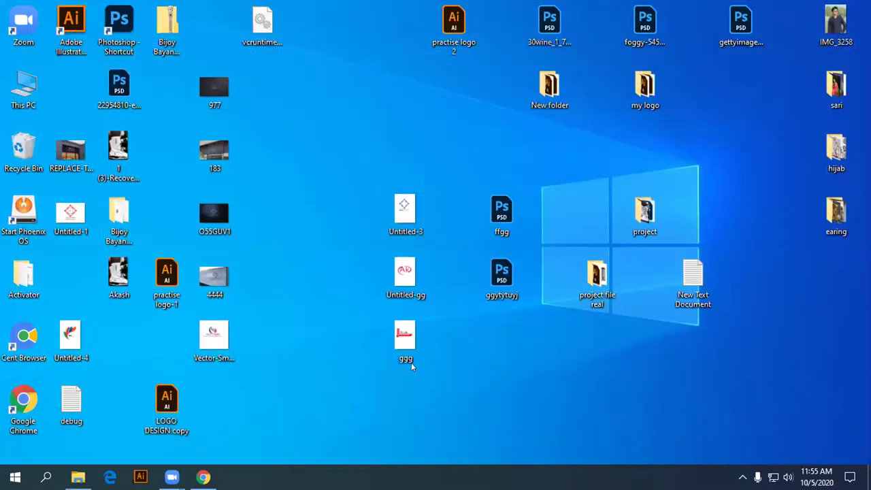
pyautogui.press('super+d')
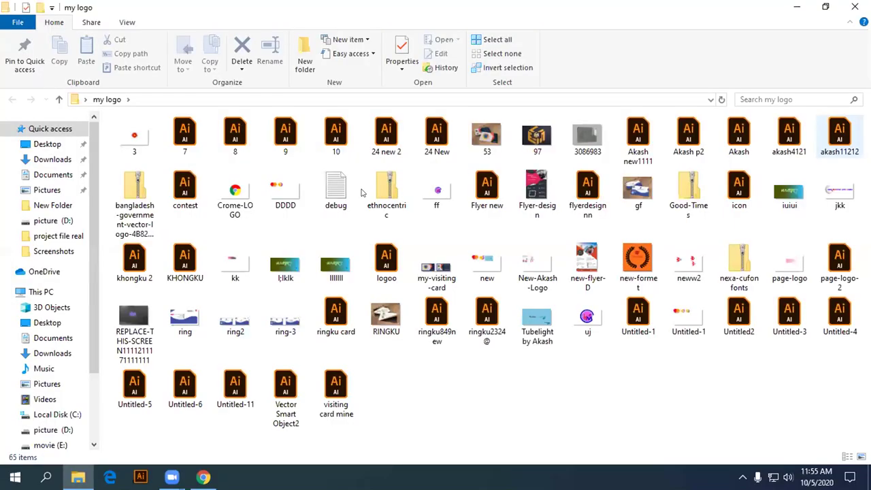
pyautogui.press('super+d')
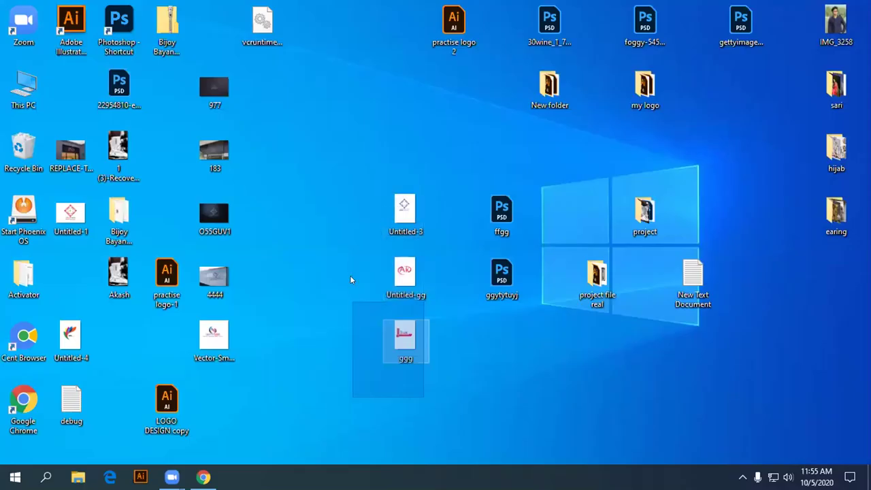
pyautogui.hotkey('alt', 'Tab')
pyautogui.click(187, 267)
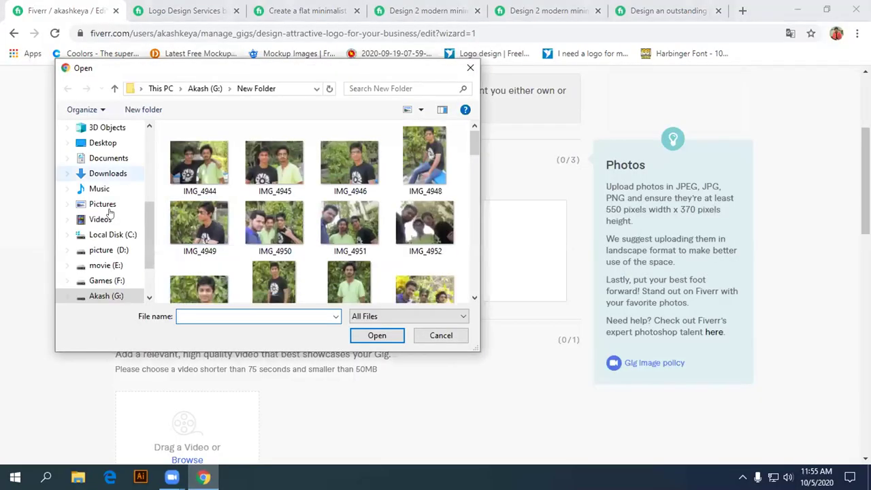
# Step: Upload Untitled-3, Untitled-gg and ggg into the three Gig Photos slots
pyautogui.scroll(-6, 307, 238)
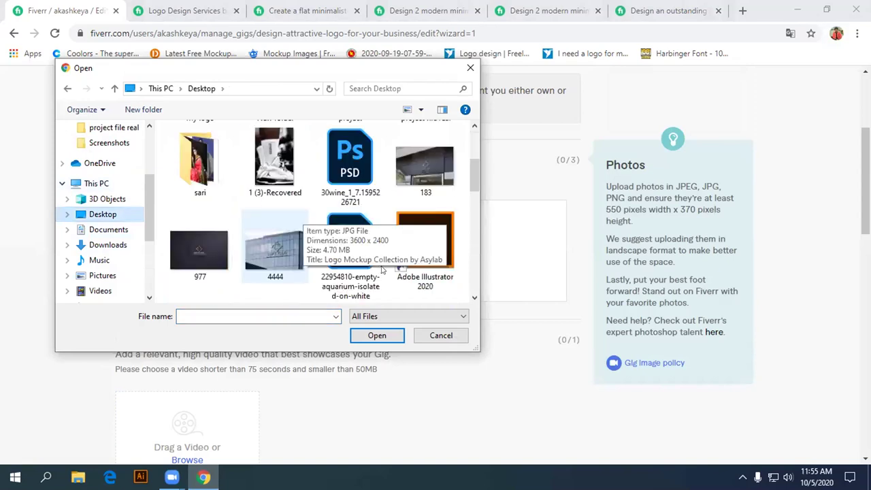
pyautogui.scroll(3, 383, 271)
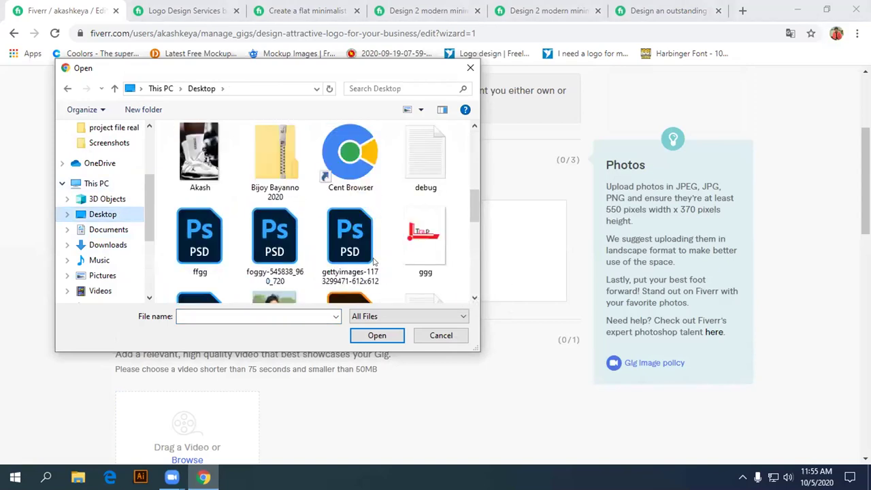
pyautogui.scroll(-3, 325, 253)
pyautogui.scroll(-3, 325, 253)
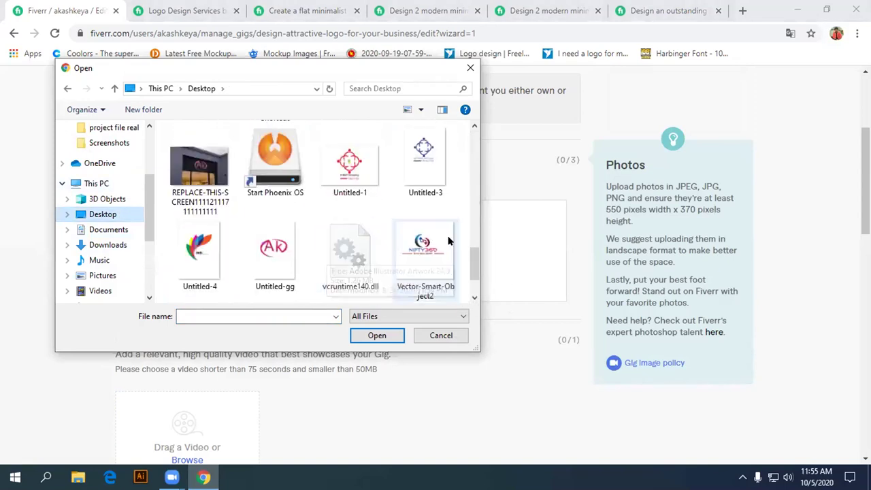
pyautogui.scroll(-1, 446, 242)
pyautogui.scroll(1, 446, 242)
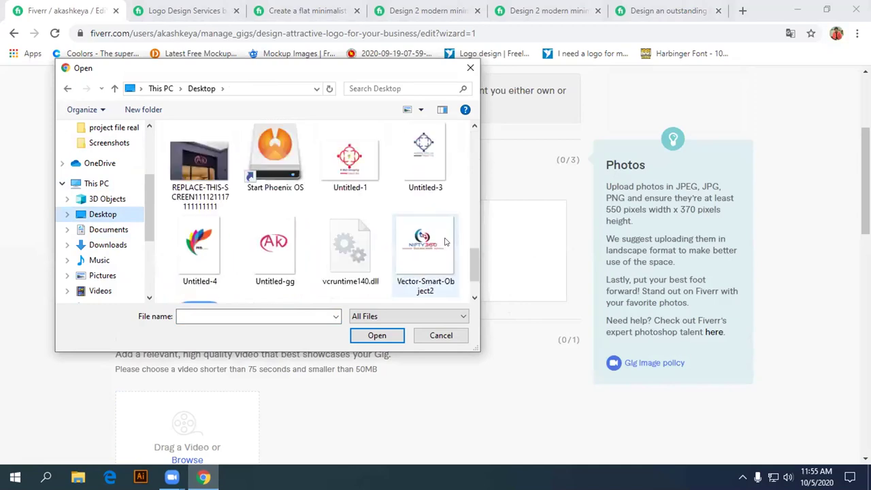
pyautogui.click(426, 156)
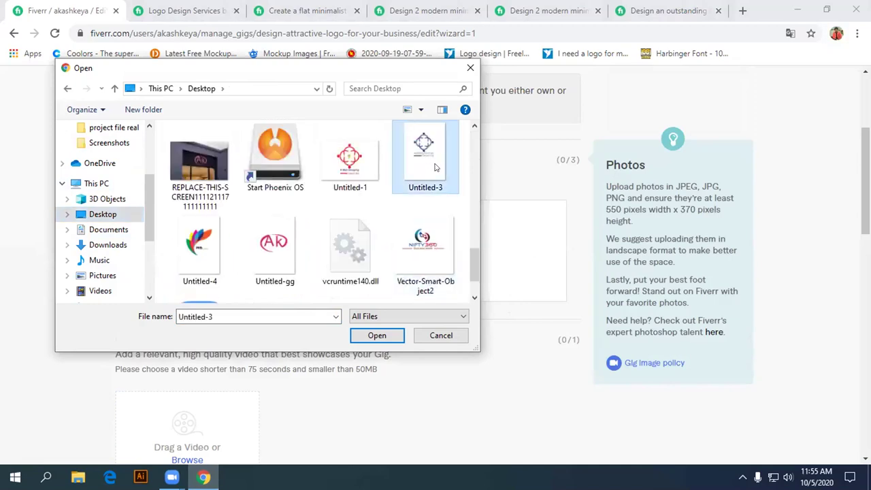
pyautogui.click(376, 335)
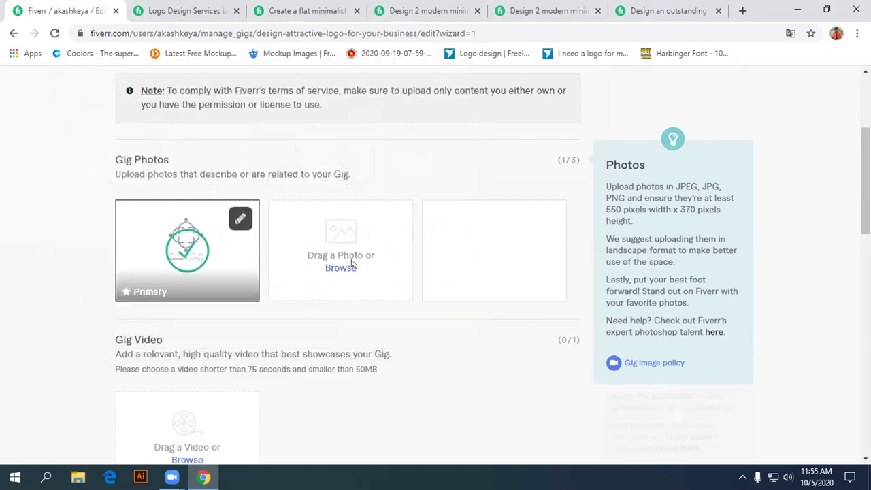
pyautogui.click(308, 230)
pyautogui.scroll(-8, 356, 221)
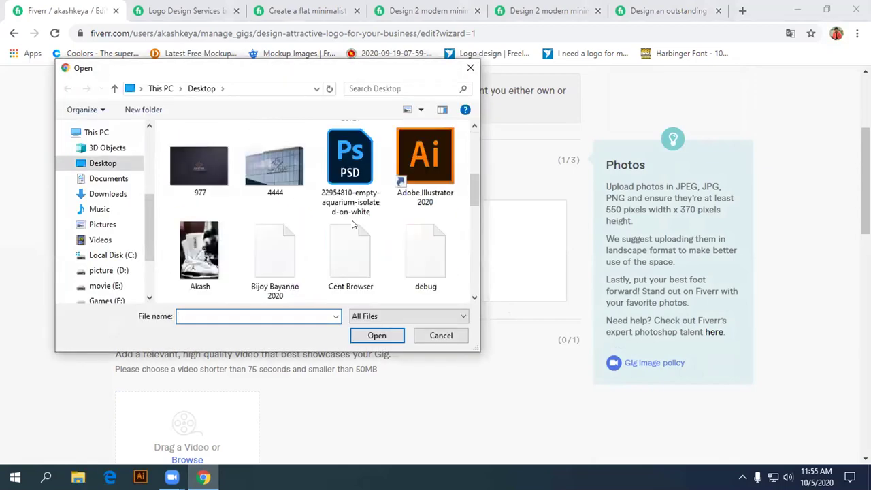
pyautogui.scroll(2, 381, 231)
pyautogui.scroll(-5, 334, 232)
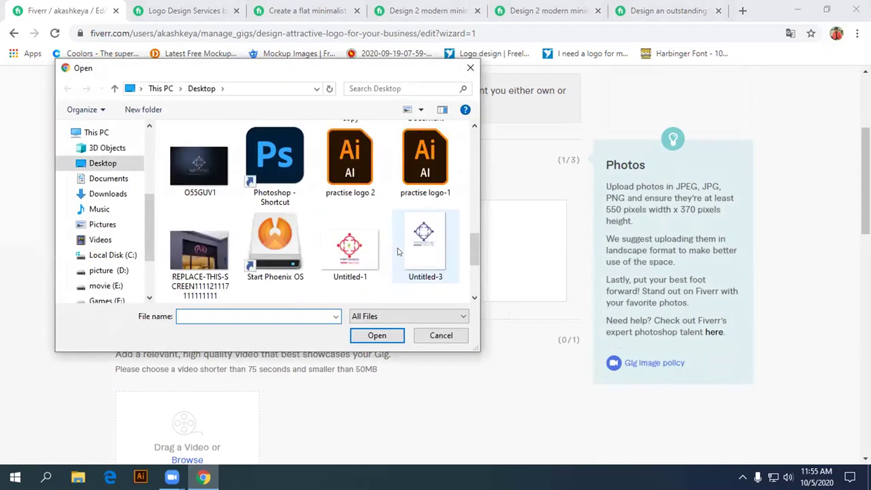
pyautogui.scroll(-2, 354, 238)
pyautogui.click(275, 177)
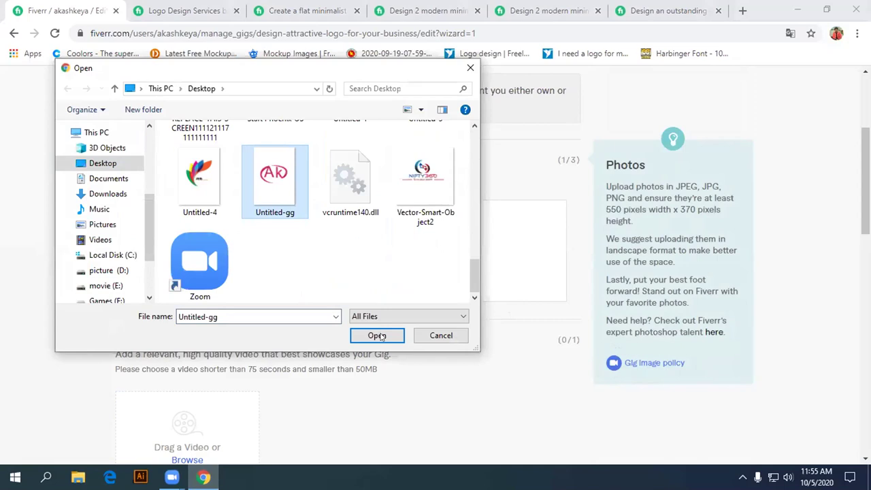
pyautogui.click(377, 336)
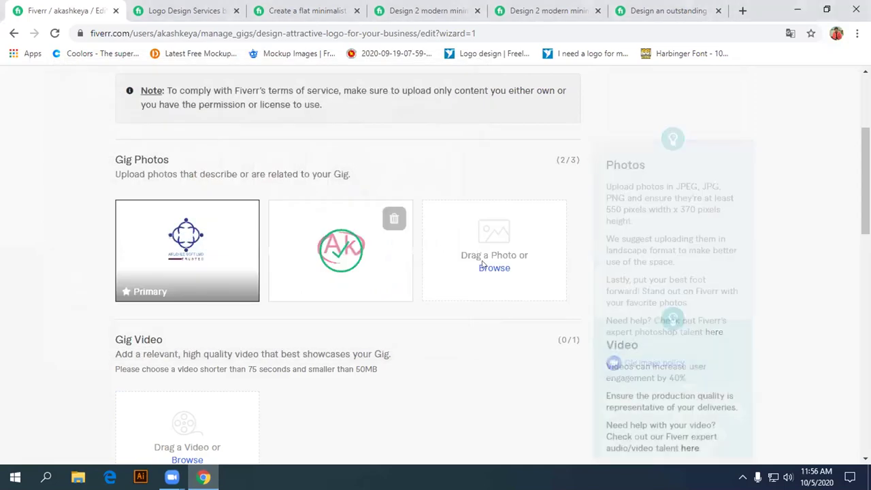
pyautogui.click(485, 270)
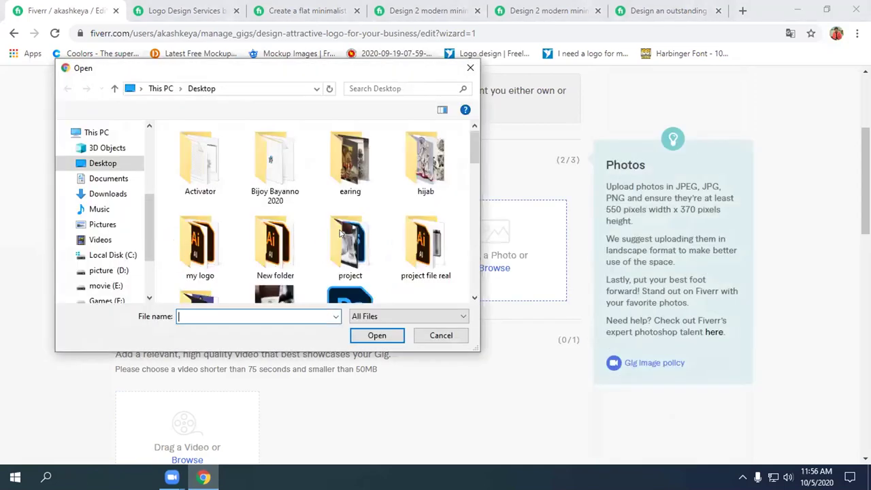
pyautogui.scroll(-2, 342, 234)
pyautogui.scroll(-5, 342, 233)
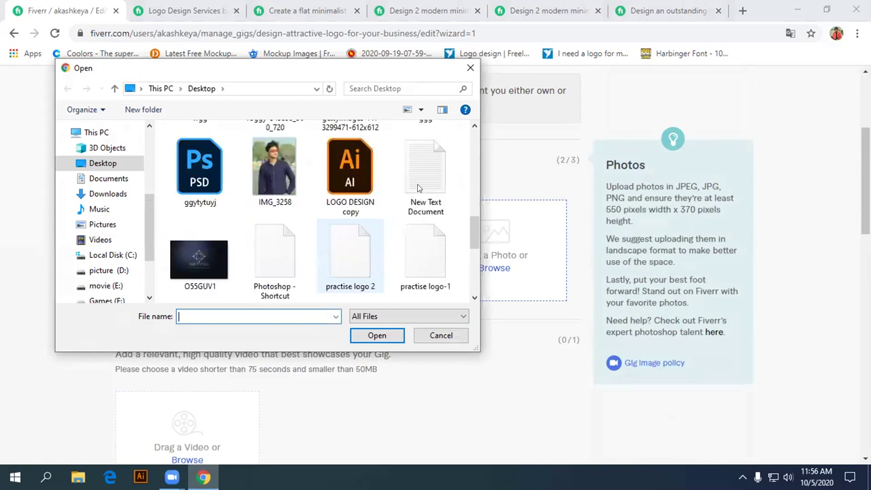
pyautogui.scroll(1, 423, 157)
pyautogui.click(423, 156)
pyautogui.click(376, 336)
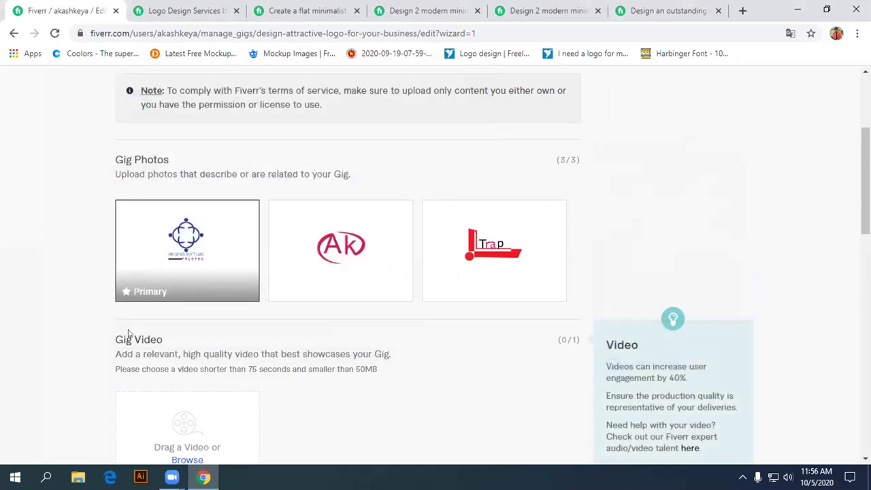
# Step: Tick the declaration that the gallery materials are your own and save the gallery
pyautogui.scroll(-3, 205, 339)
pyautogui.scroll(2, 226, 340)
pyautogui.scroll(-4, 212, 344)
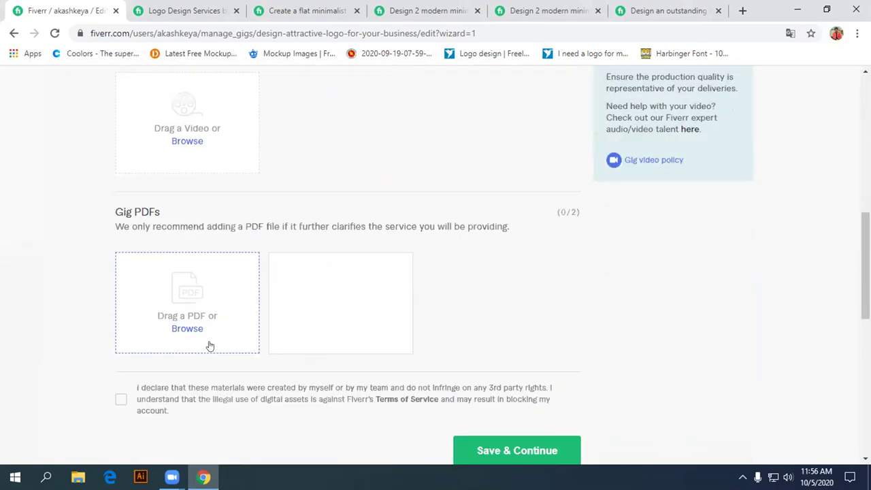
pyautogui.scroll(1, 211, 344)
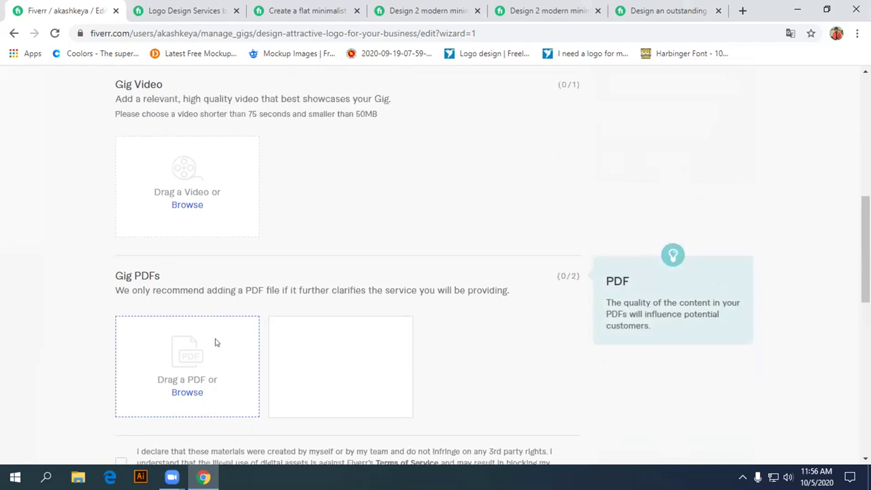
pyautogui.scroll(1, 348, 279)
pyautogui.scroll(-1, 348, 279)
pyautogui.scroll(-2, 177, 313)
pyautogui.click(121, 335)
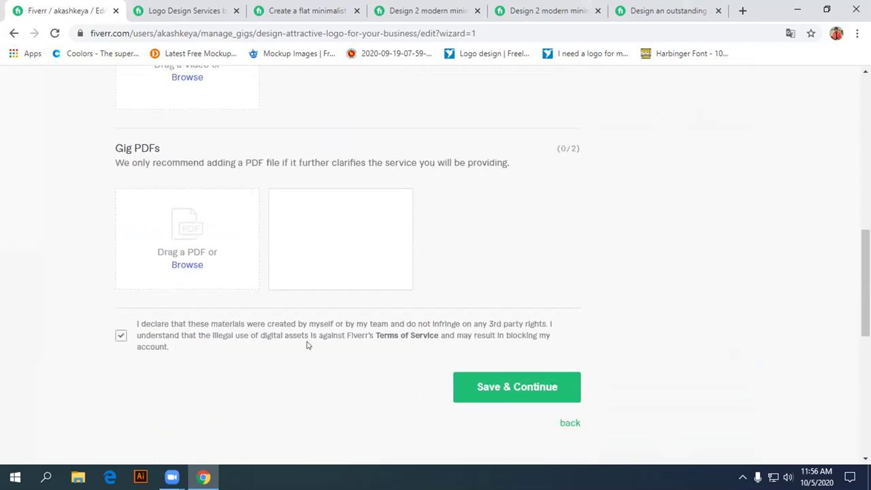
pyautogui.click(479, 387)
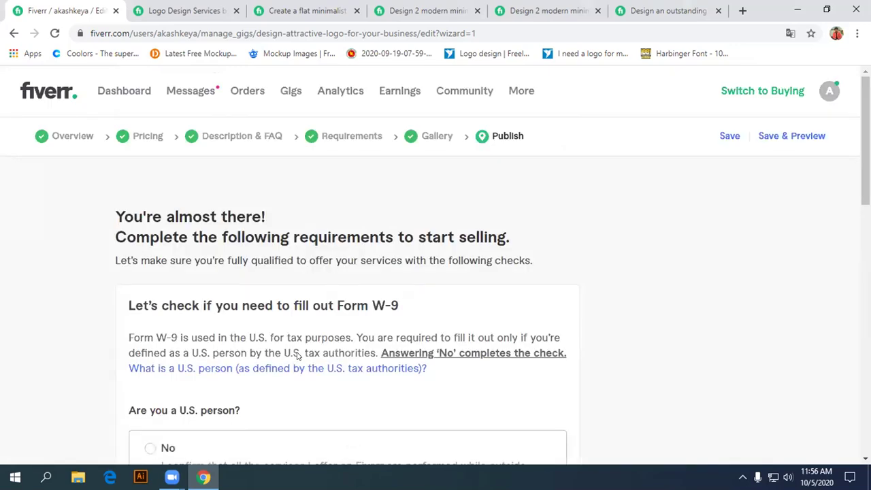
# Step: Answer Yes to 'Are you a U.S. person?' and save to reach the contact form
pyautogui.scroll(-1, 306, 349)
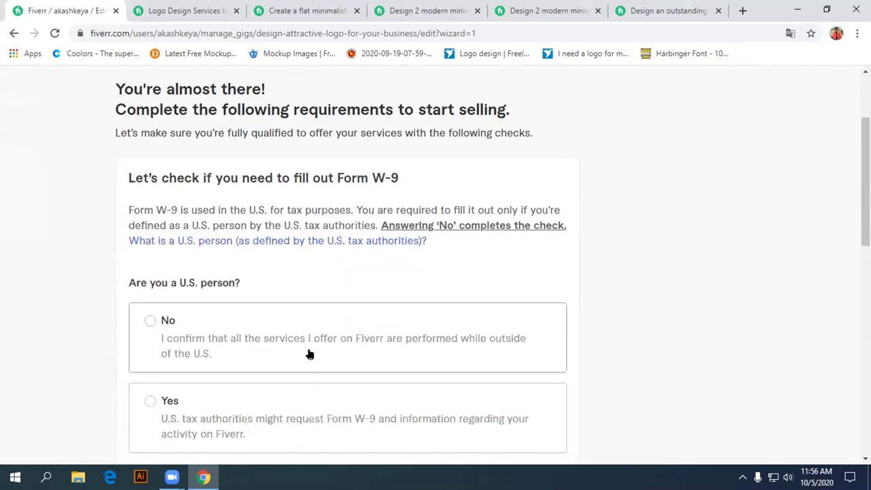
pyautogui.scroll(-1, 309, 348)
pyautogui.scroll(-2, 307, 348)
pyautogui.scroll(2, 307, 348)
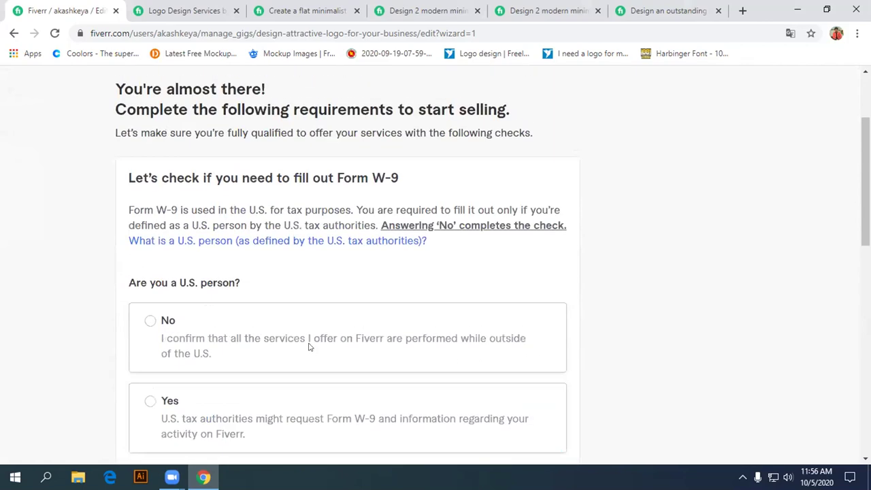
pyautogui.scroll(-1, 220, 316)
pyautogui.click(150, 338)
pyautogui.scroll(-2, 399, 392)
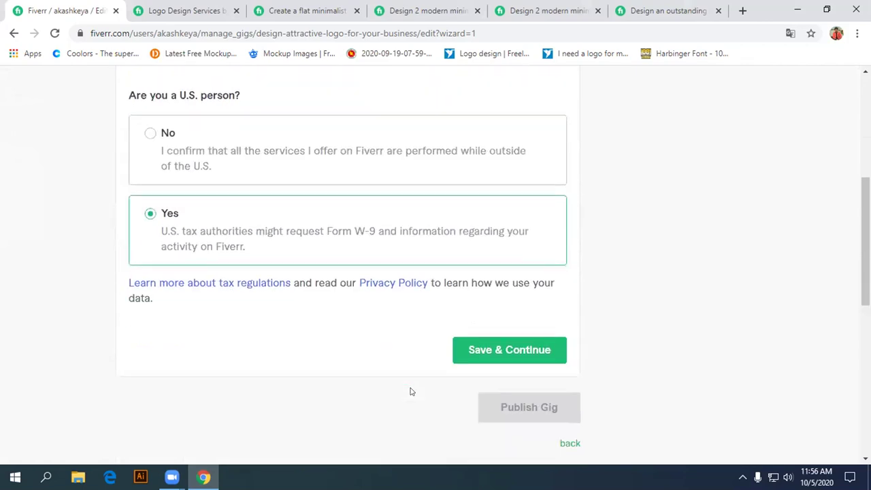
pyautogui.scroll(1, 402, 389)
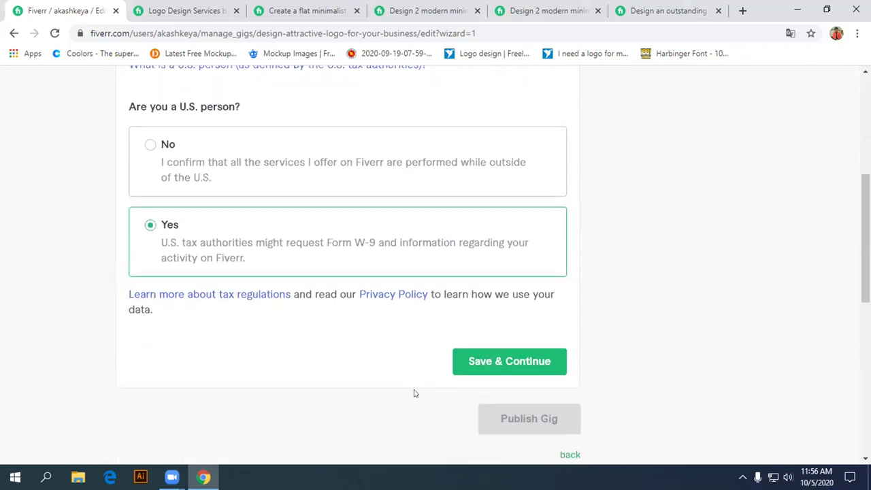
pyautogui.scroll(-1, 502, 368)
pyautogui.click(495, 348)
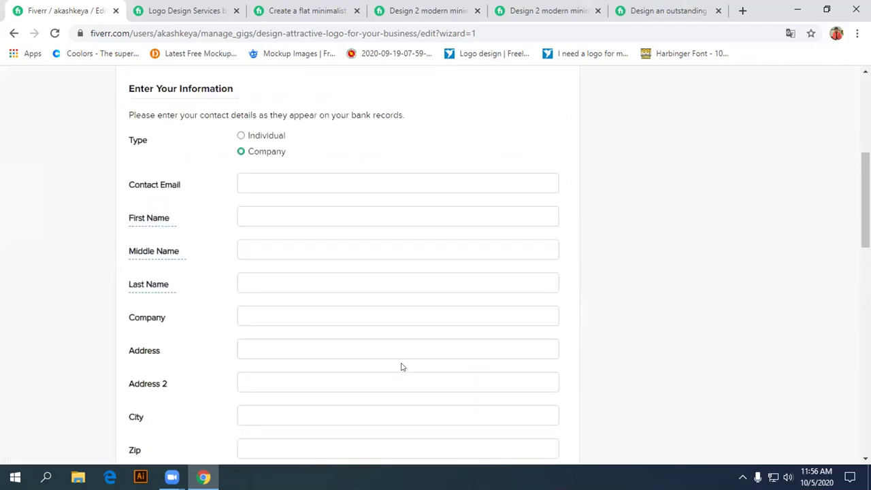
pyautogui.scroll(3, 31, 290)
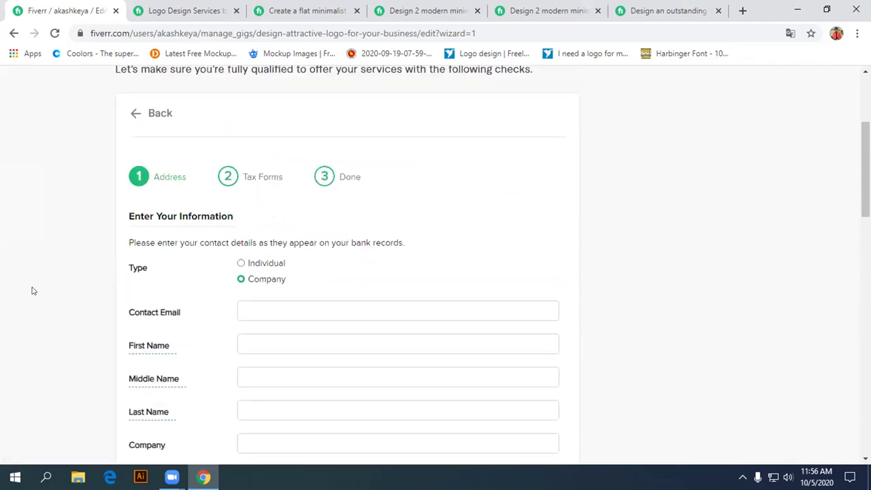
pyautogui.scroll(2, 31, 291)
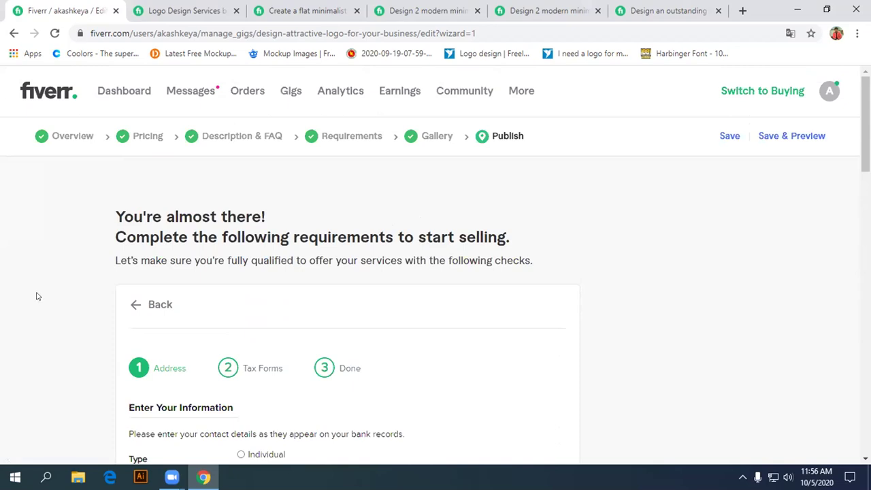
pyautogui.scroll(-4, 38, 298)
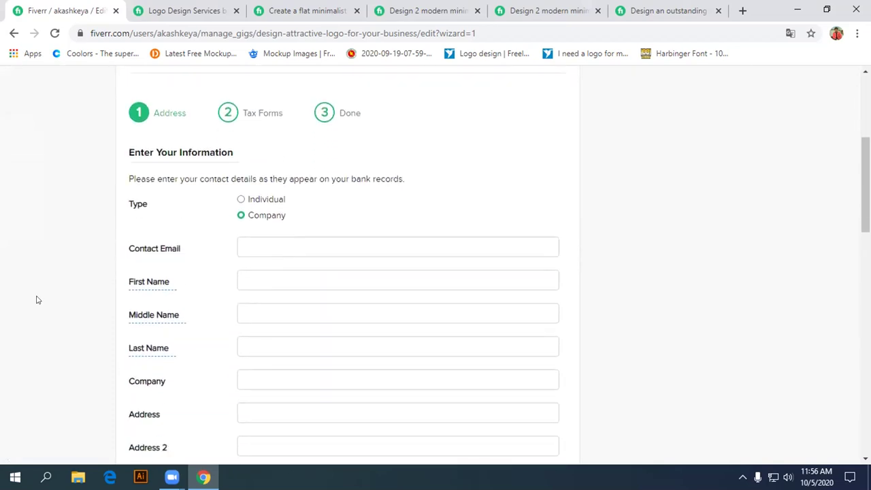
# Step: Register as an individual and enter the contact e-mail address
pyautogui.click(240, 199)
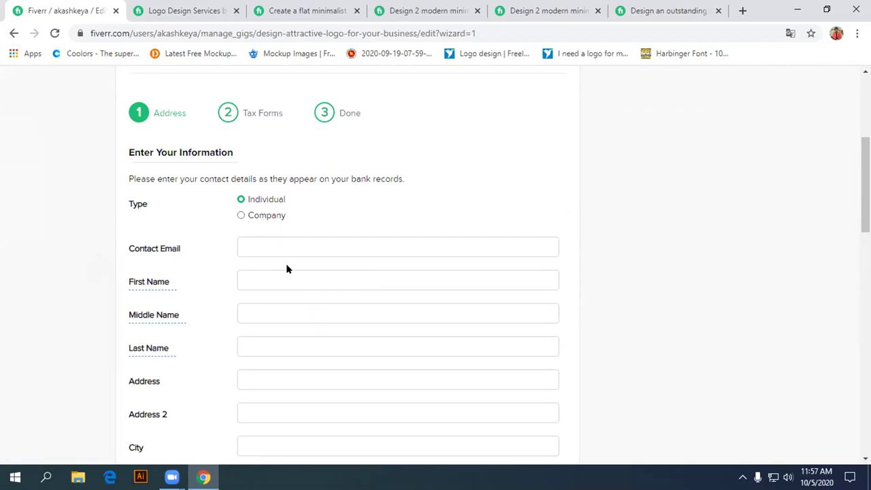
pyautogui.click(262, 252)
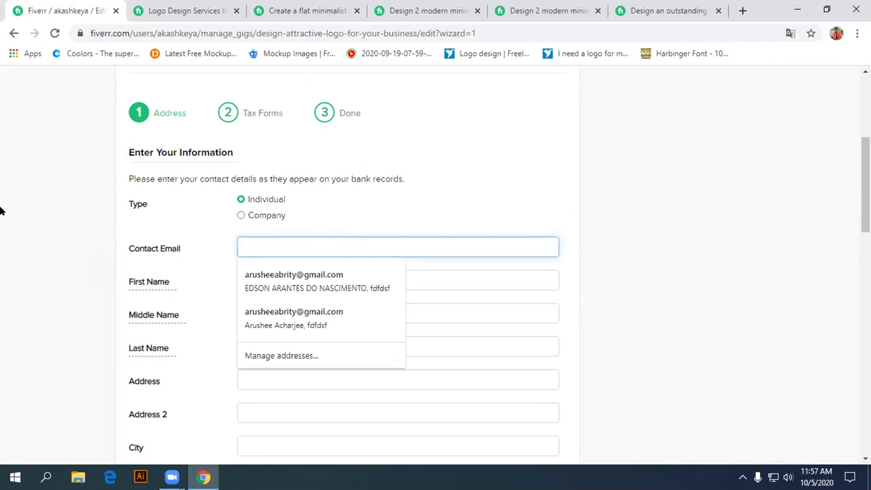
pyautogui.scroll(-4, 10, 233)
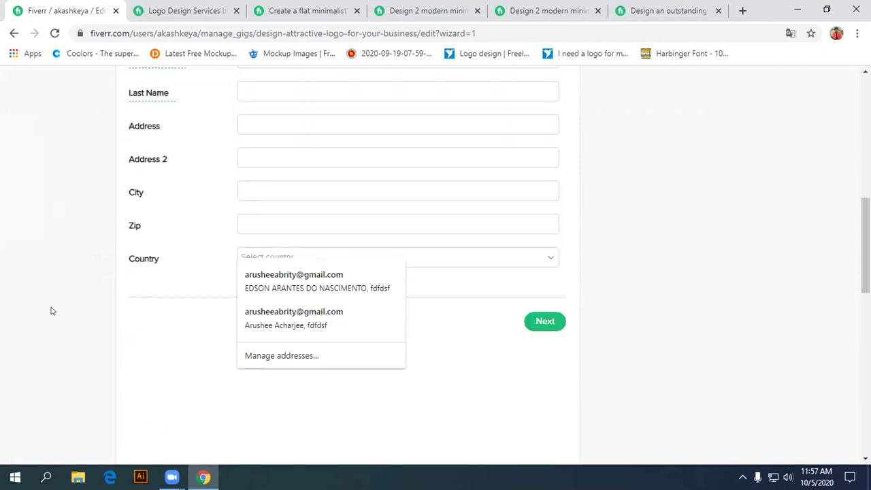
pyautogui.scroll(5, 52, 307)
pyautogui.scroll(-2, 51, 310)
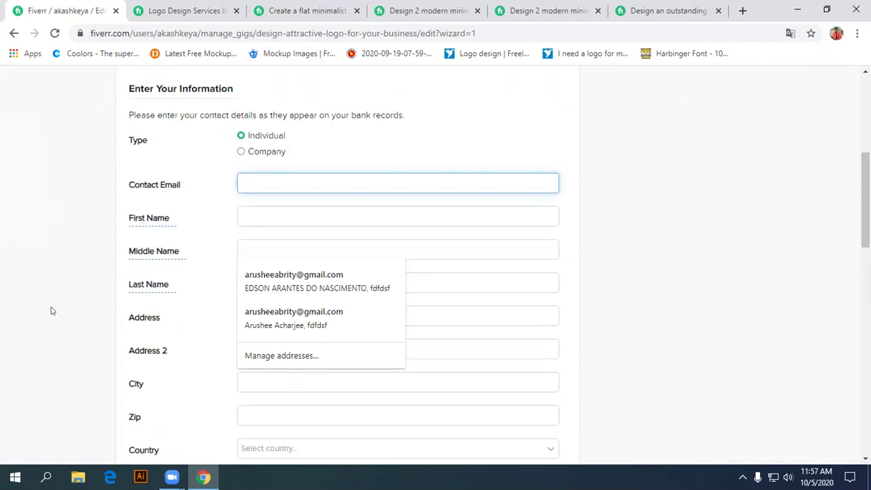
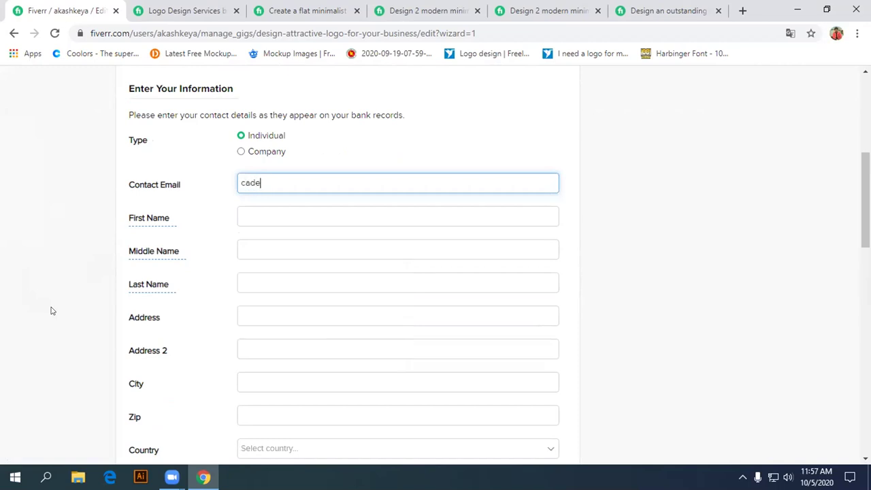
# Step: Fill in the seller's first name and last name
pyautogui.click(313, 216)
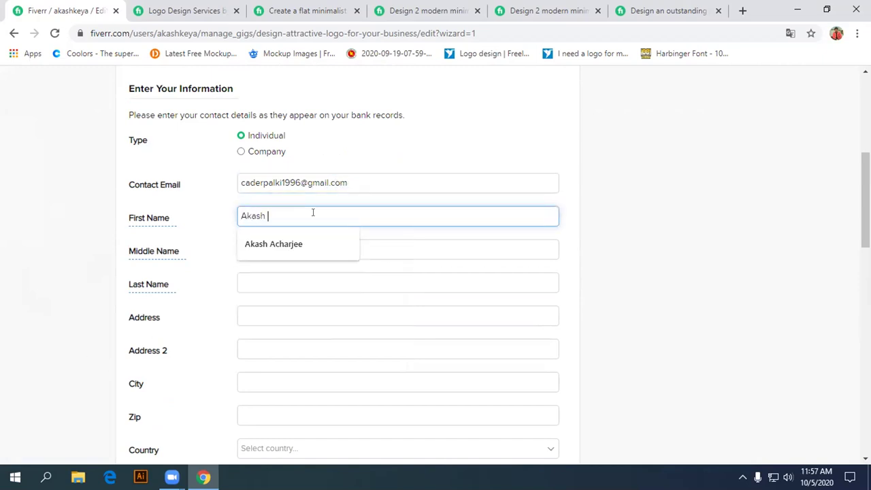
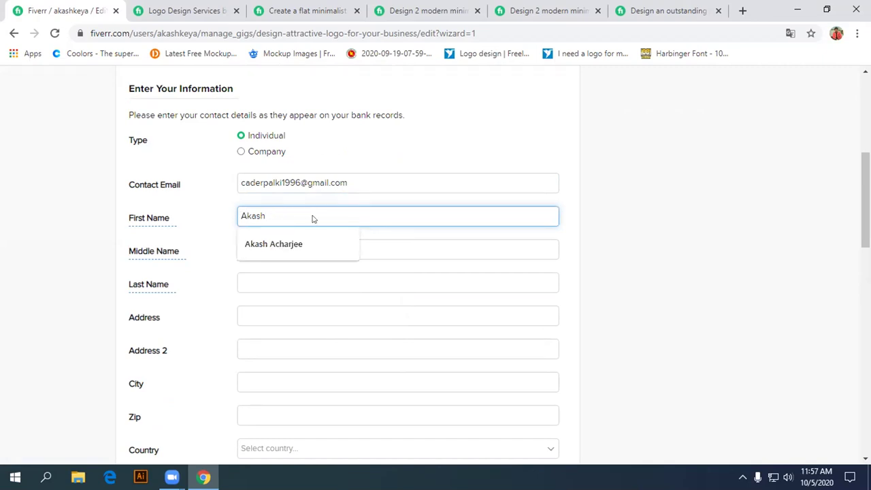
pyautogui.click(385, 251)
pyautogui.click(393, 281)
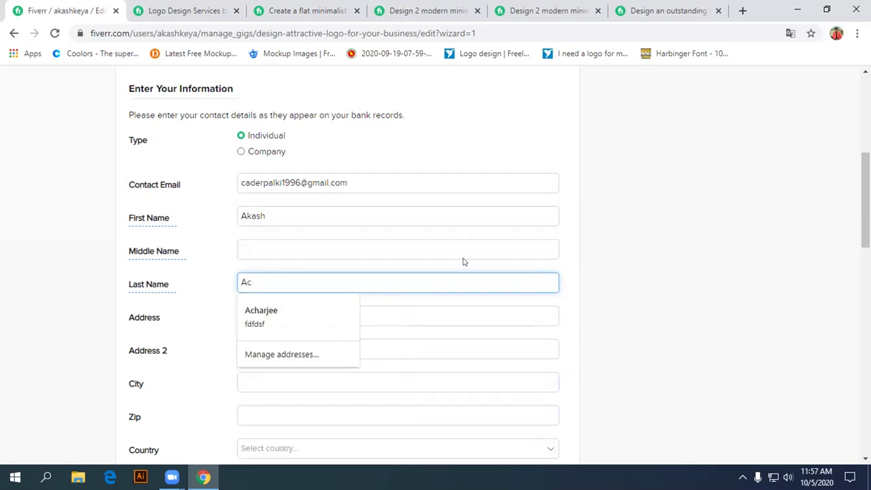
pyautogui.write('j')
pyautogui.press('BackSpace')
pyautogui.write('harjee')
# Step: Type the street address and town into the Address field
pyautogui.click(262, 311)
pyautogui.scroll(-2, 197, 265)
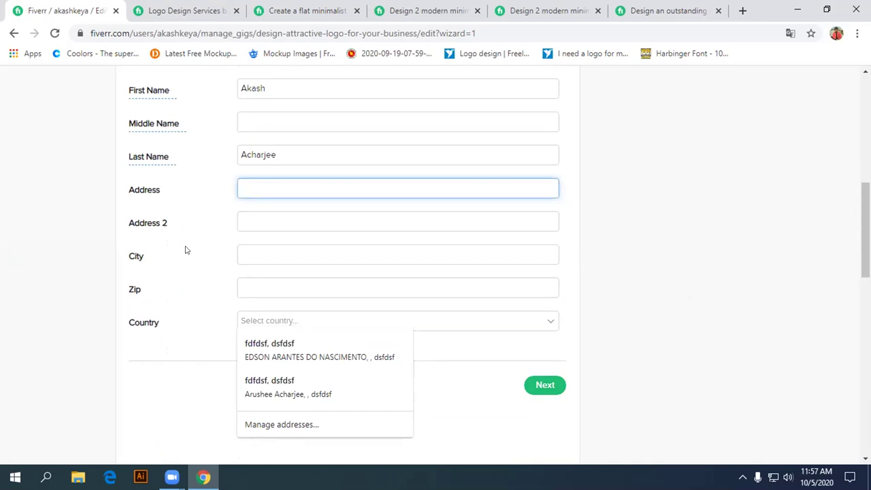
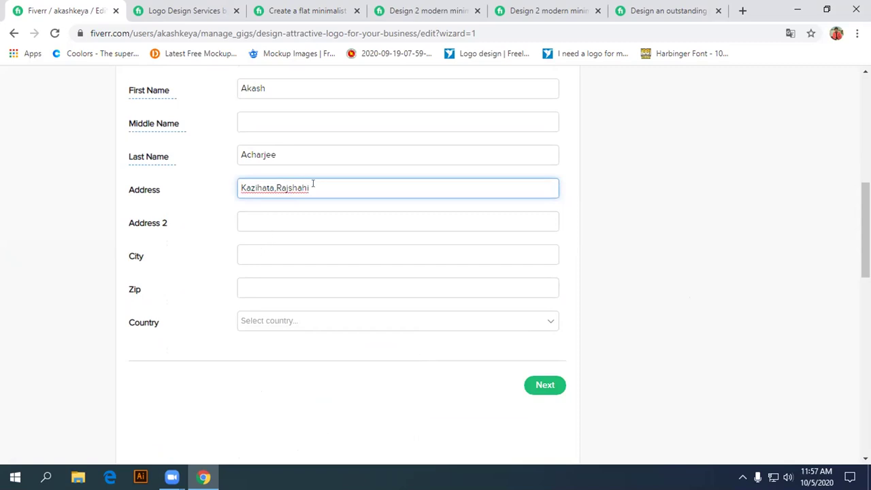
# Step: Move the town name from the Address field into City and tidy the street address
pyautogui.click(248, 254)
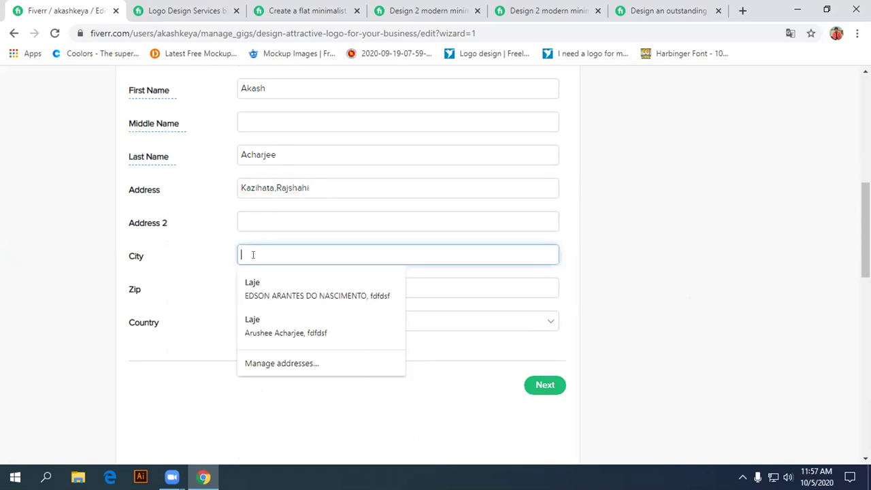
pyautogui.moveTo(272, 189); pyautogui.dragTo(230, 189)
pyautogui.press('BackSpace')
pyautogui.click(276, 254)
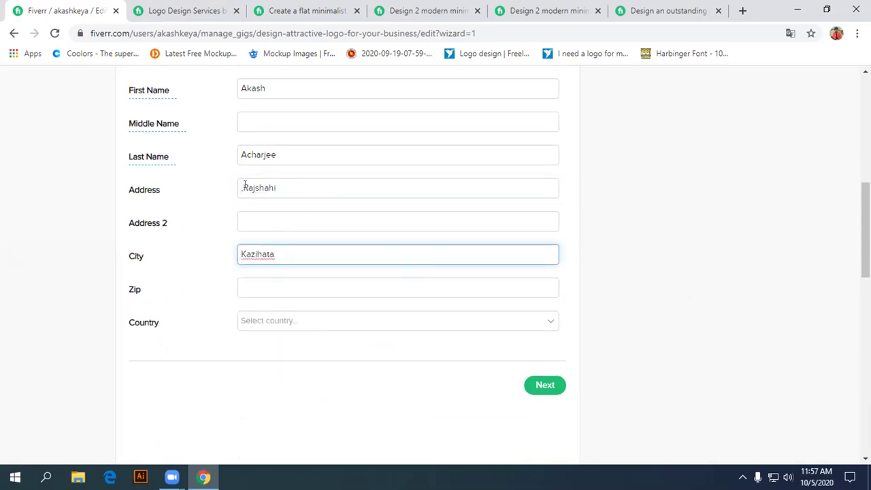
pyautogui.click(239, 188)
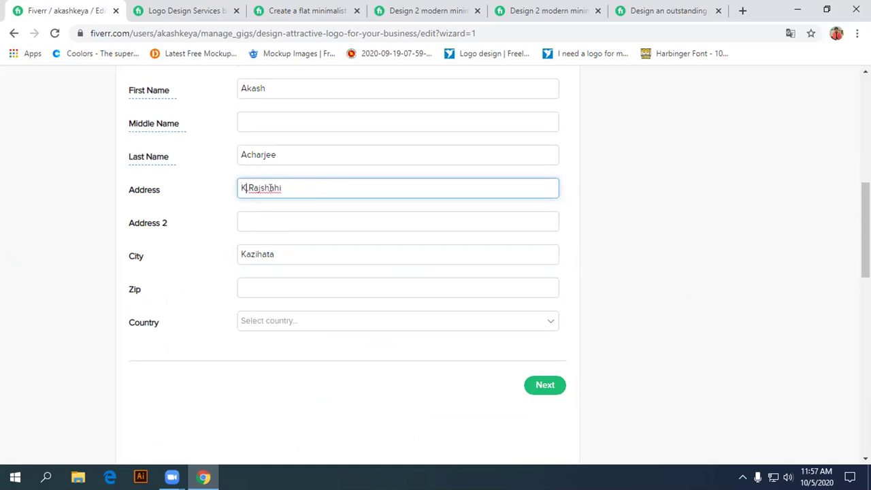
pyautogui.press('Right')
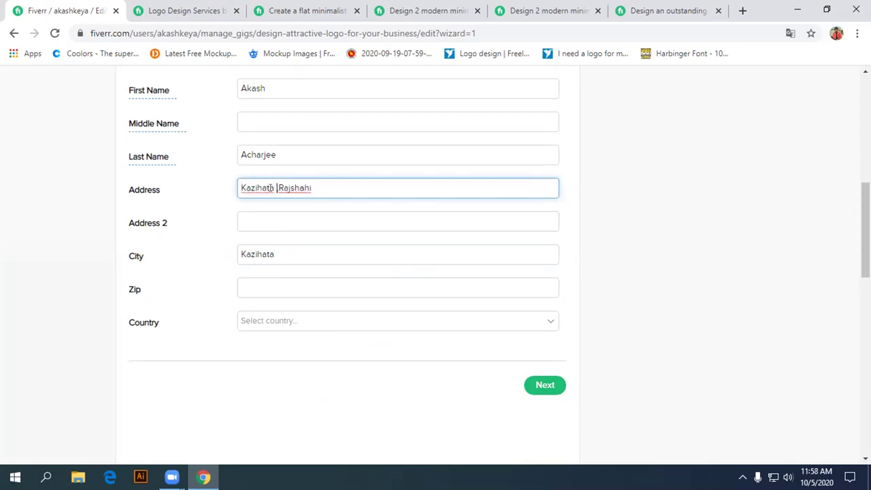
# Step: Retype the city name and enter the zip code
pyautogui.click(276, 258)
pyautogui.click(275, 291)
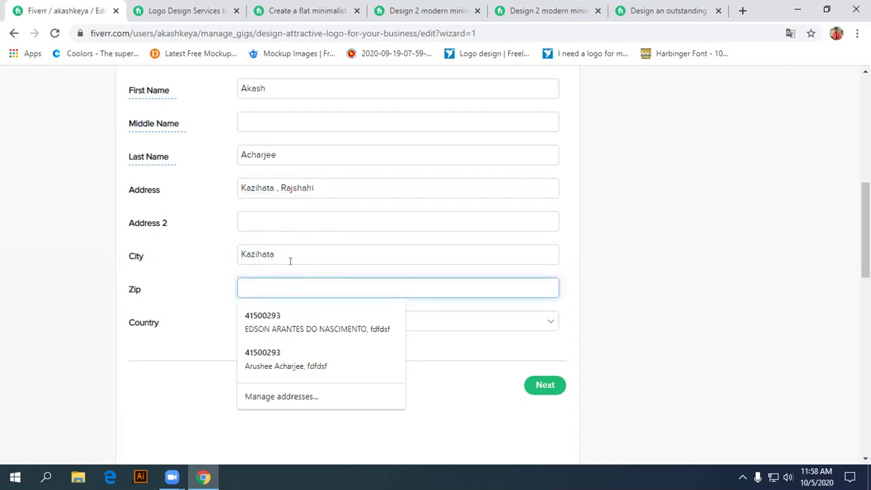
pyautogui.moveTo(290, 261); pyautogui.dragTo(211, 253)
pyautogui.write('Rajshahi')
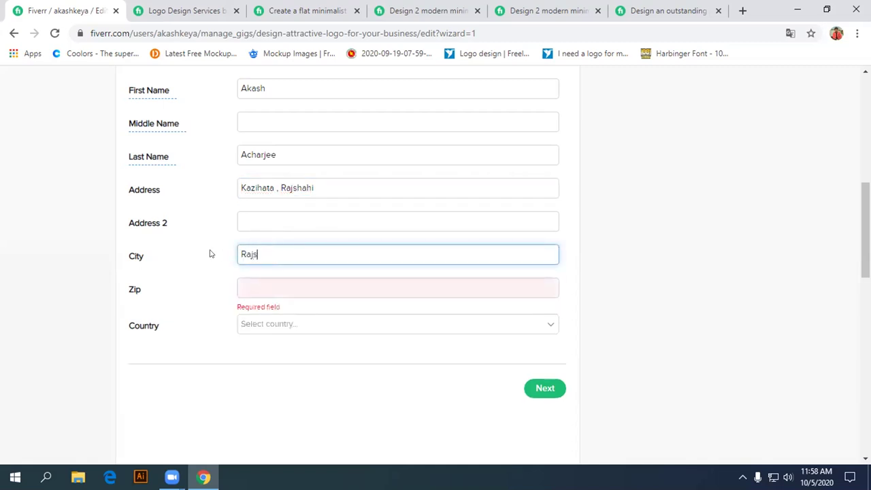
pyautogui.click(250, 289)
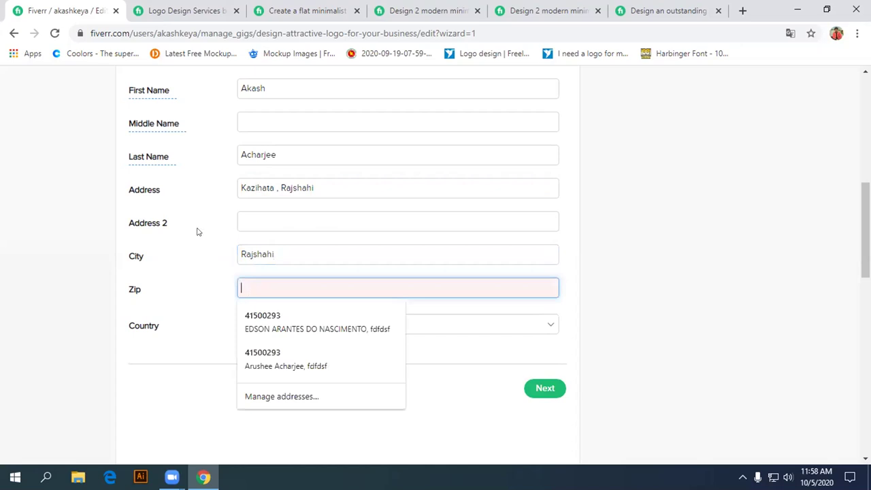
pyautogui.scroll(-1, 185, 239)
pyautogui.write('6000')
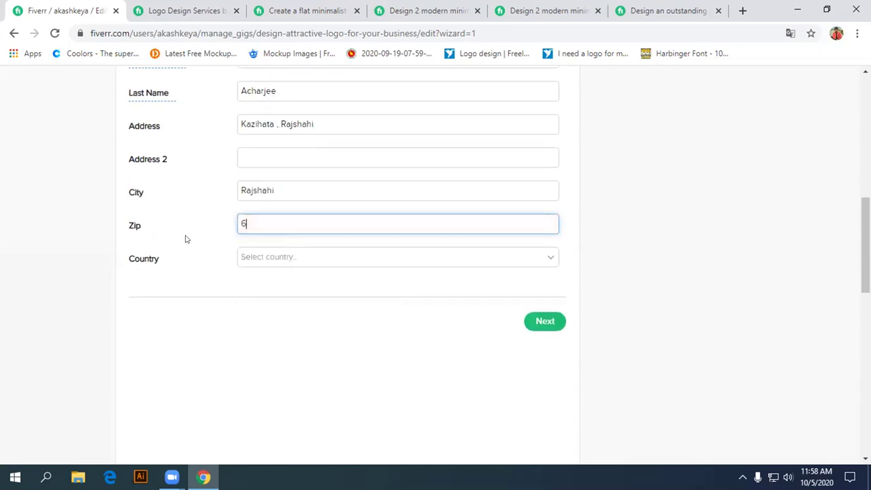
# Step: Set the country to Bangladesh
pyautogui.click(304, 262)
pyautogui.click(303, 263)
pyautogui.click(304, 263)
pyautogui.click(303, 259)
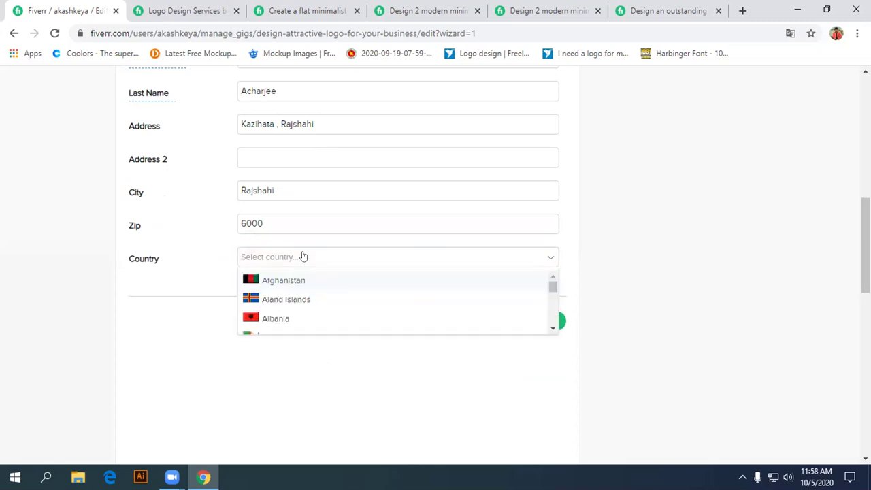
pyautogui.write('ba')
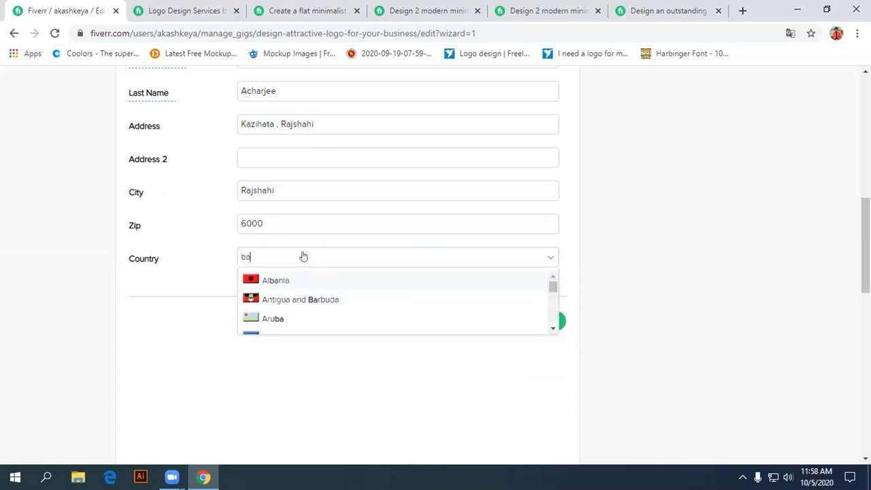
pyautogui.scroll(-3, 303, 256)
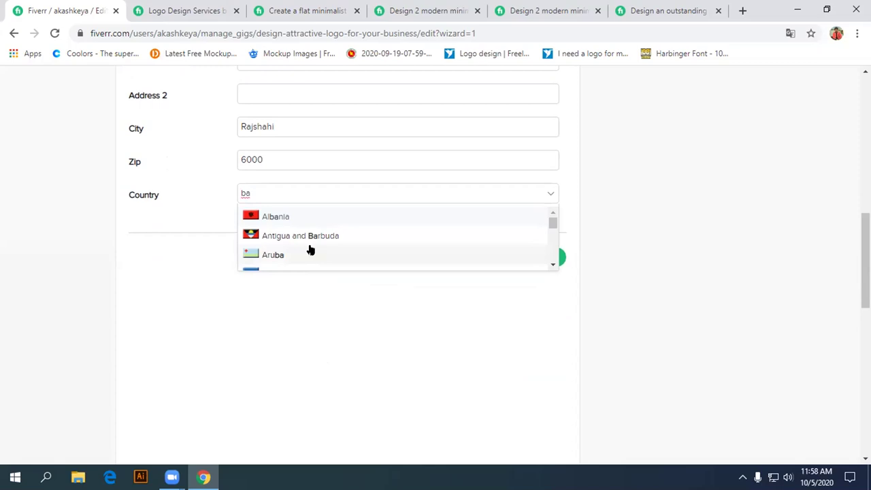
pyautogui.click(296, 267)
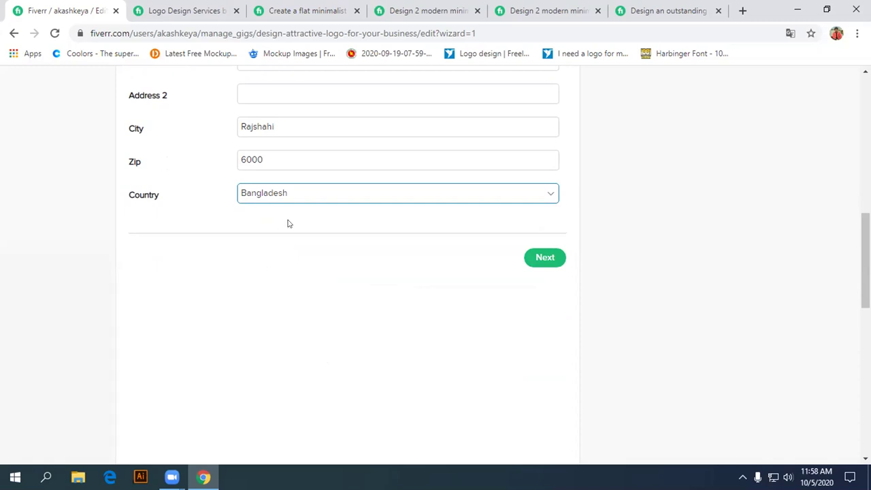
# Step: Submit the contact address and accept it despite the Address Not Verified warning
pyautogui.click(539, 262)
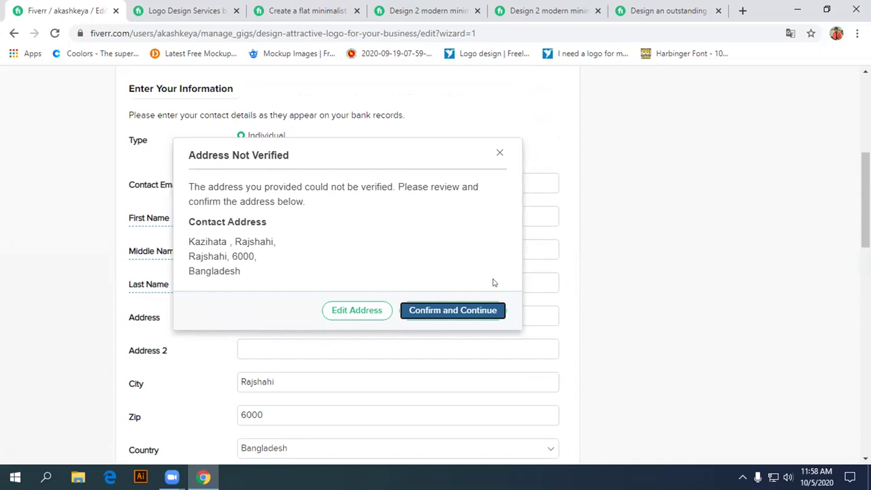
pyautogui.click(454, 312)
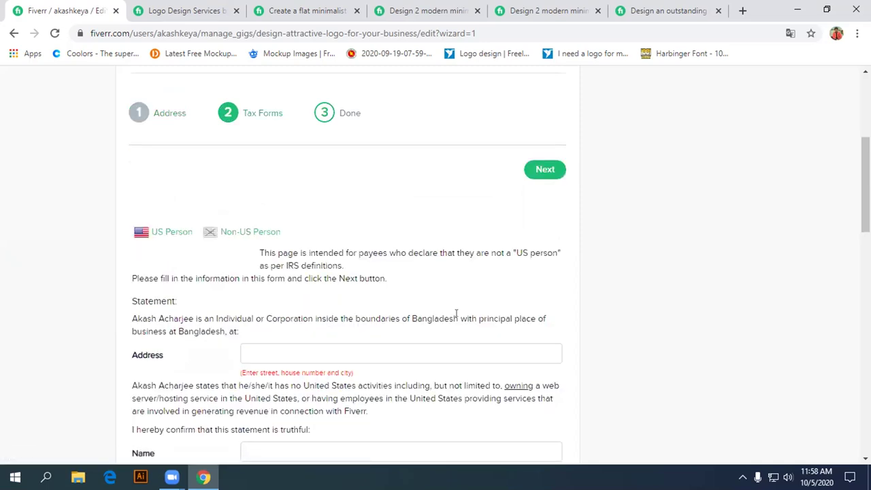
# Step: Enter the business address on the Non-US Person tax statement
pyautogui.scroll(-1, 457, 313)
pyautogui.scroll(1, 456, 313)
pyautogui.tripleClick(267, 233)
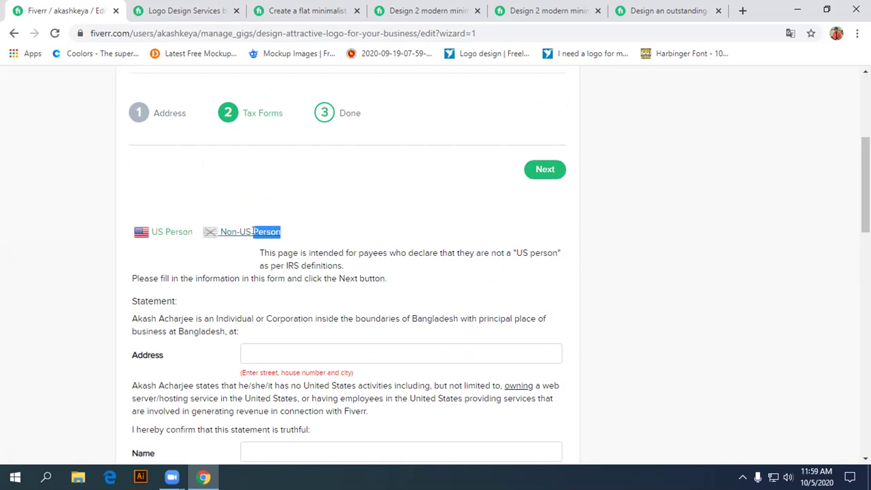
pyautogui.click(322, 228)
pyautogui.scroll(-3, 398, 249)
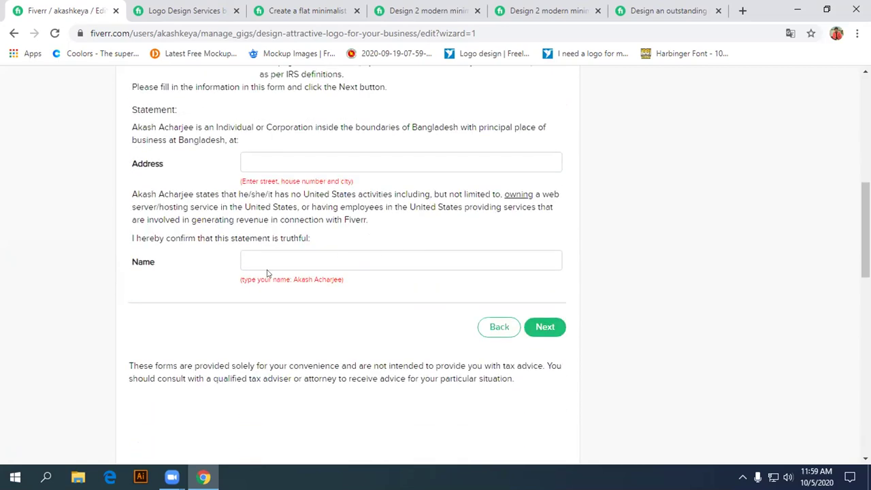
pyautogui.scroll(3, 272, 272)
pyautogui.scroll(-2, 329, 304)
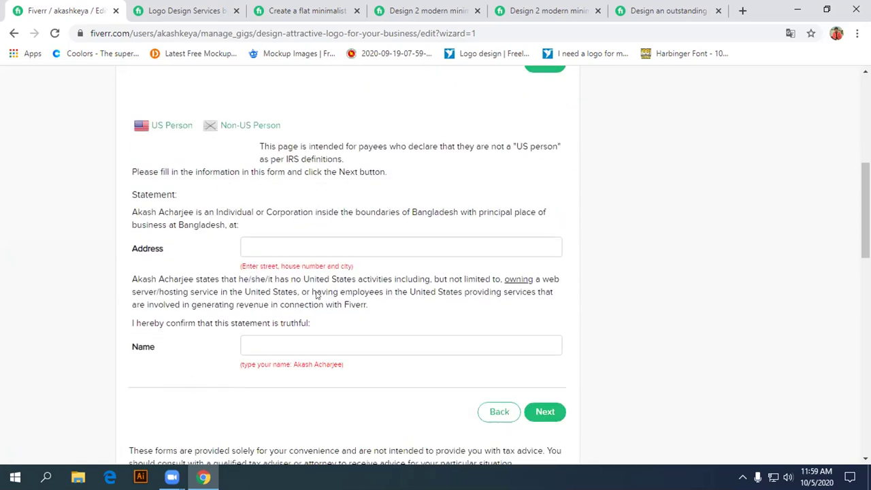
pyautogui.click(269, 220)
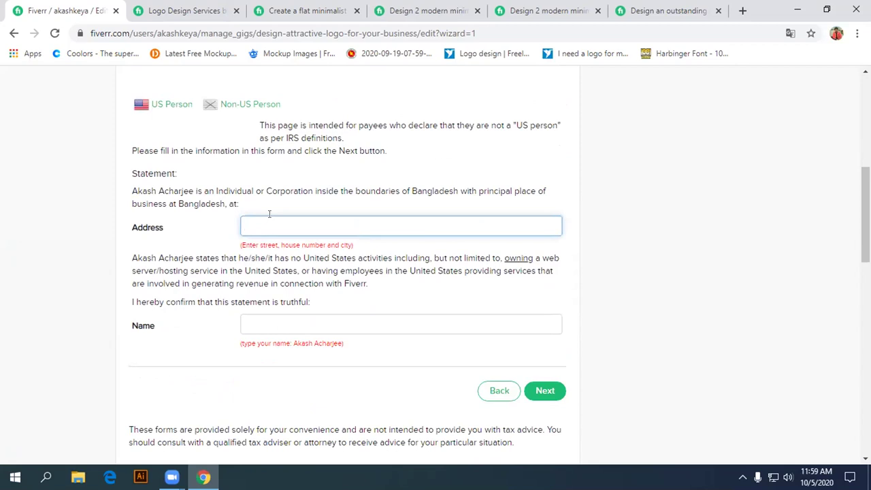
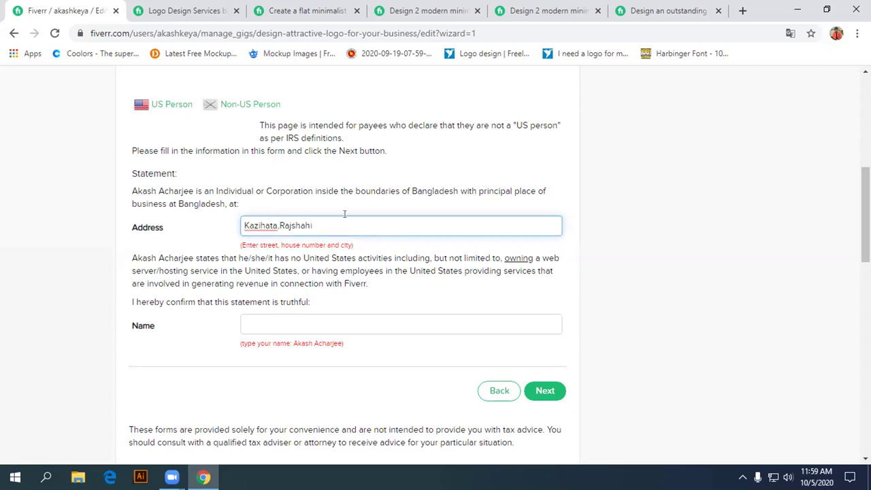
# Step: Enter the seller's full name as the confirming name, fix the address spacing, and submit
pyautogui.click(284, 324)
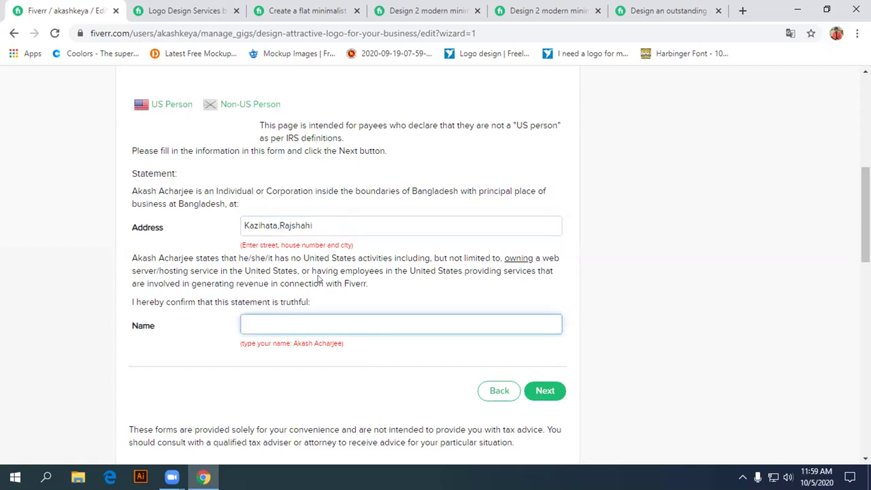
pyautogui.click(278, 226)
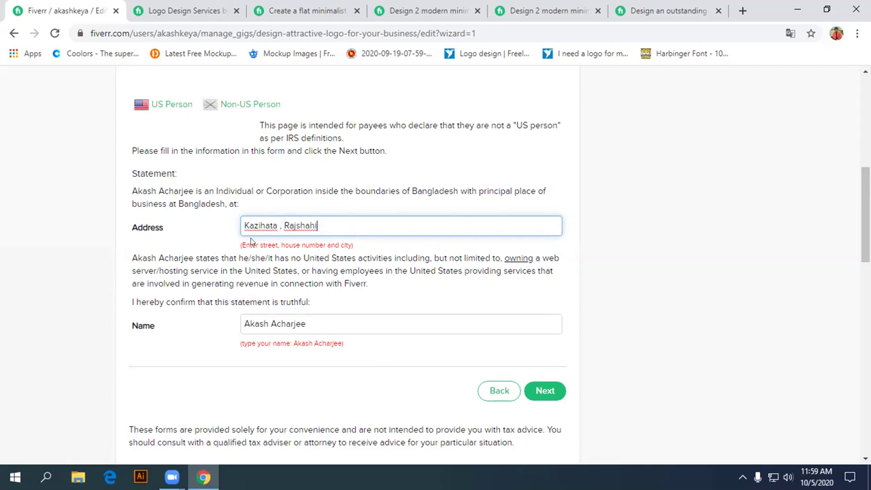
pyautogui.click(547, 393)
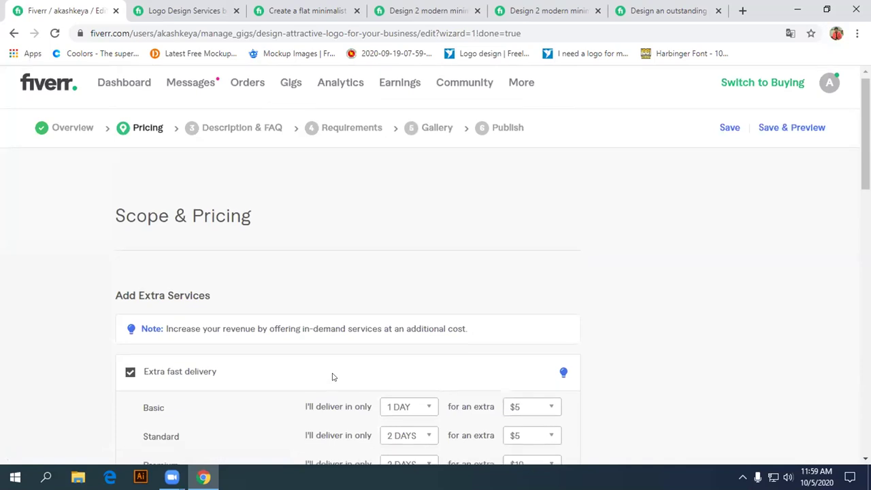
# Step: Re-save the gig's pricing and continue to Description & FAQ
pyautogui.scroll(-3, 333, 377)
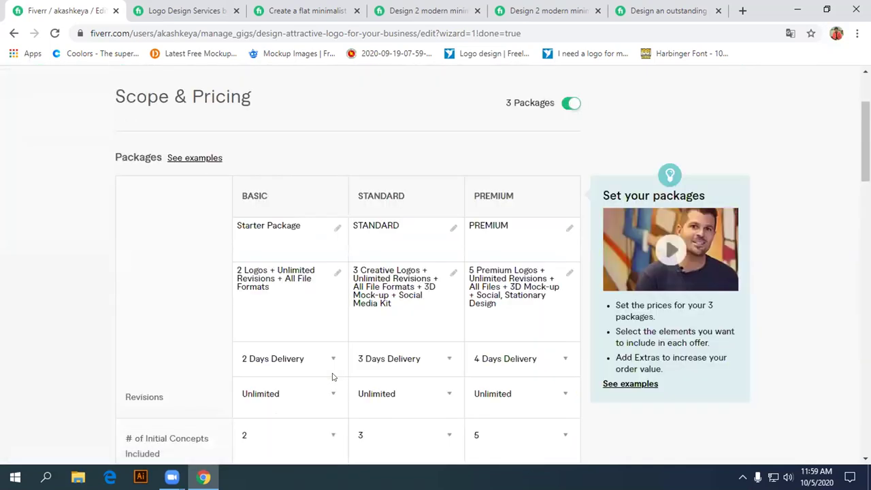
pyautogui.moveTo(333, 377)
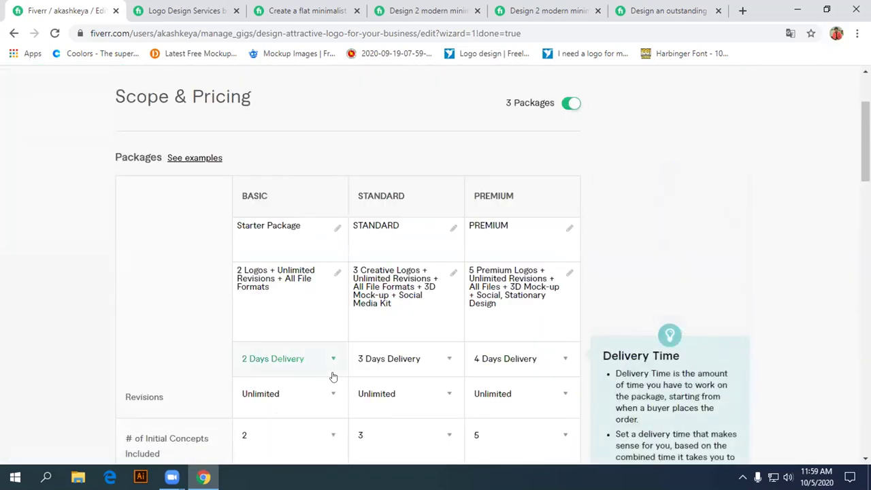
pyautogui.scroll(-1, 333, 377)
pyautogui.scroll(3, 341, 354)
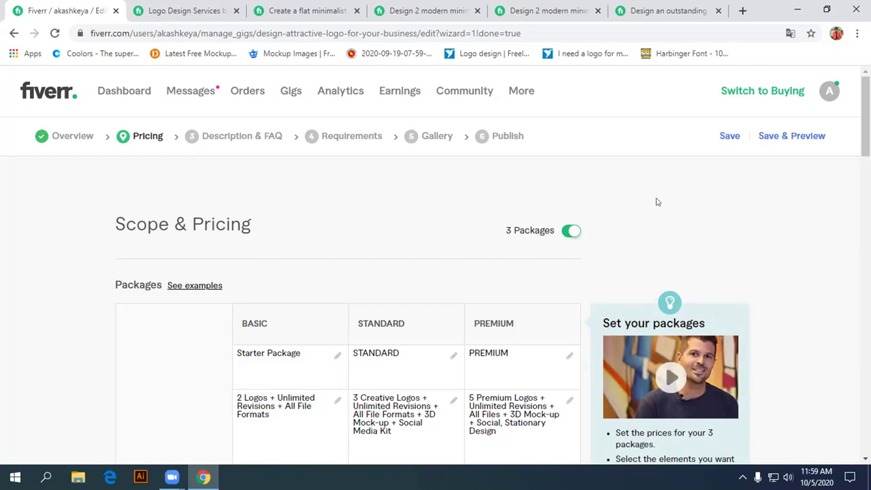
pyautogui.scroll(-3, 759, 121)
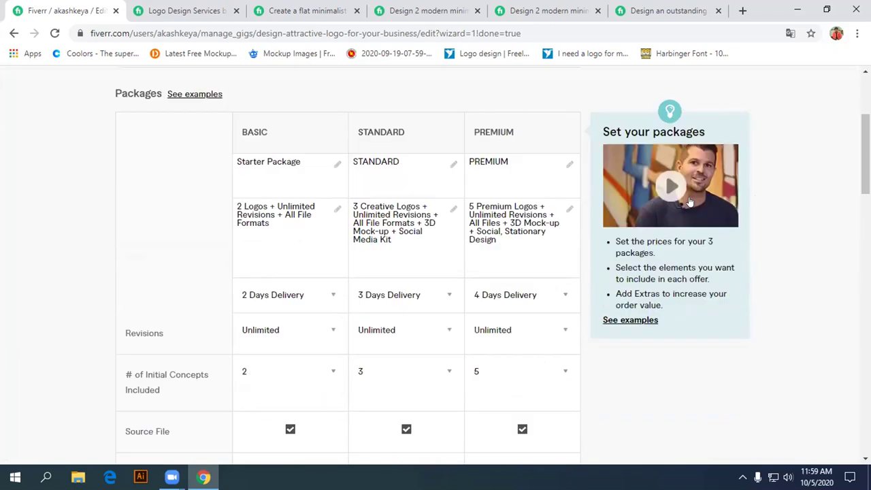
pyautogui.moveTo(519, 223)
pyautogui.scroll(3, 519, 222)
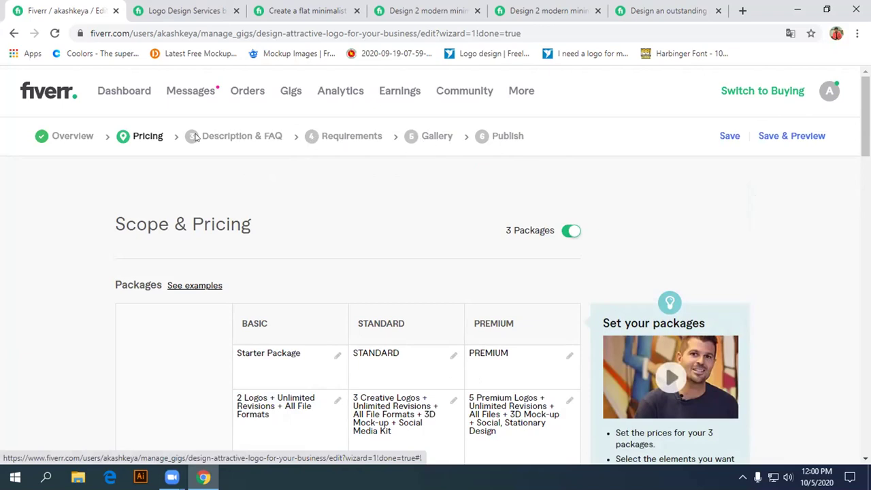
pyautogui.scroll(-15, 375, 321)
pyautogui.scroll(-6, 399, 346)
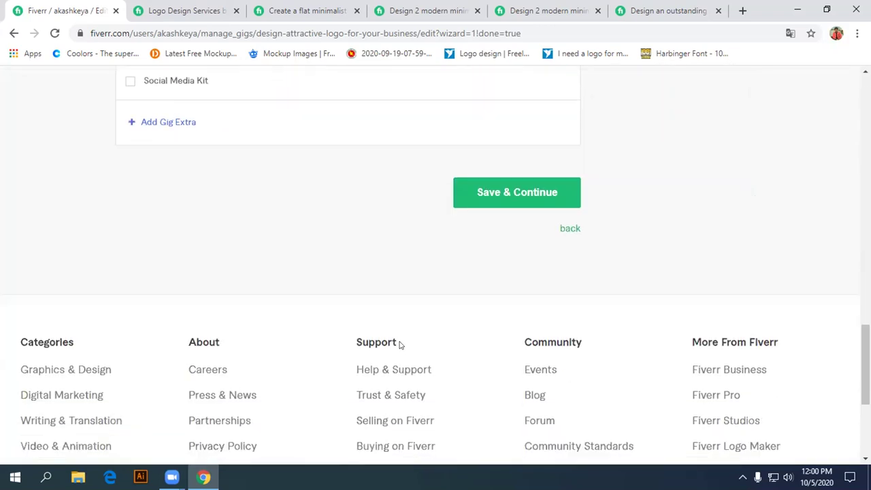
pyautogui.scroll(3, 399, 346)
pyautogui.scroll(2, 483, 245)
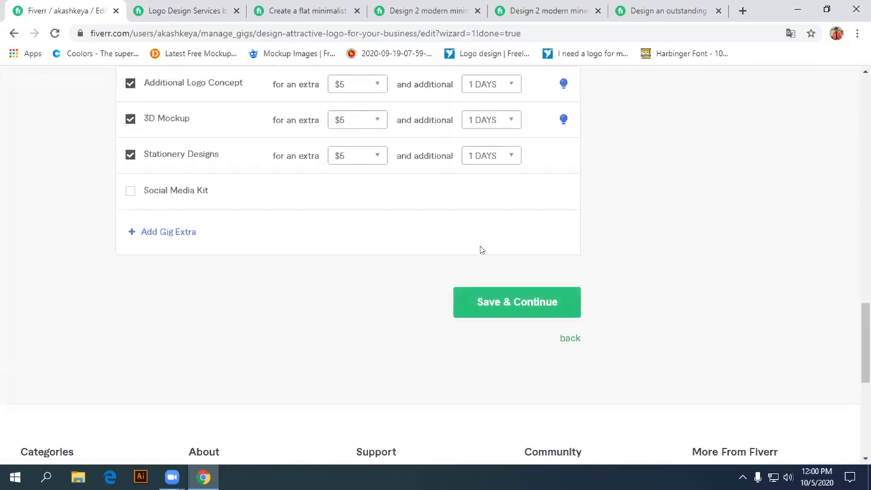
pyautogui.click(517, 353)
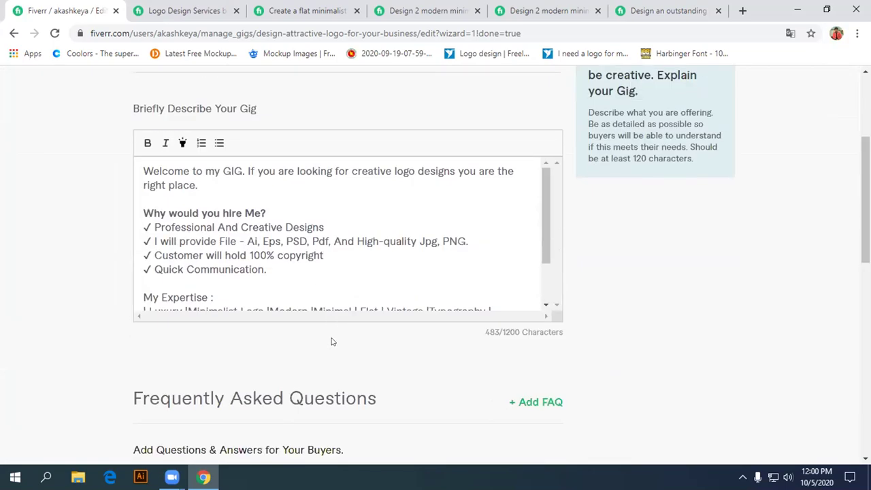
# Step: Save the gig description, FAQ and requirements to reach the Gallery step
pyautogui.scroll(-3, 334, 342)
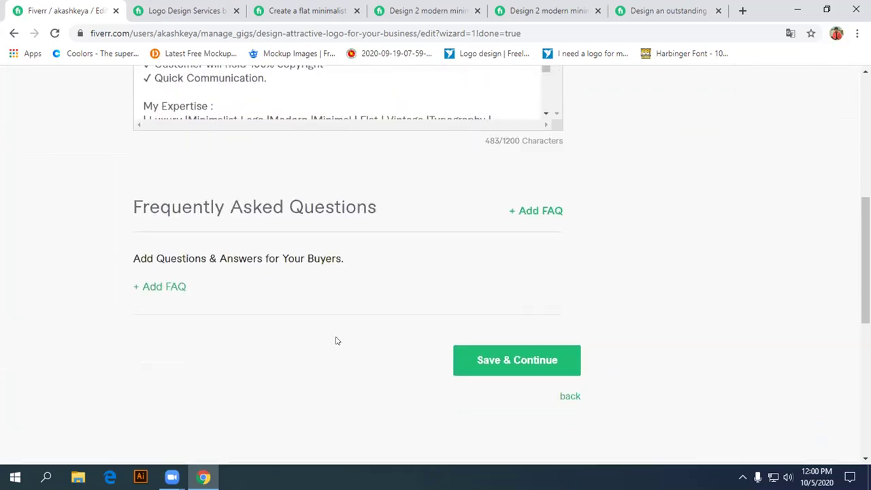
pyautogui.click(506, 374)
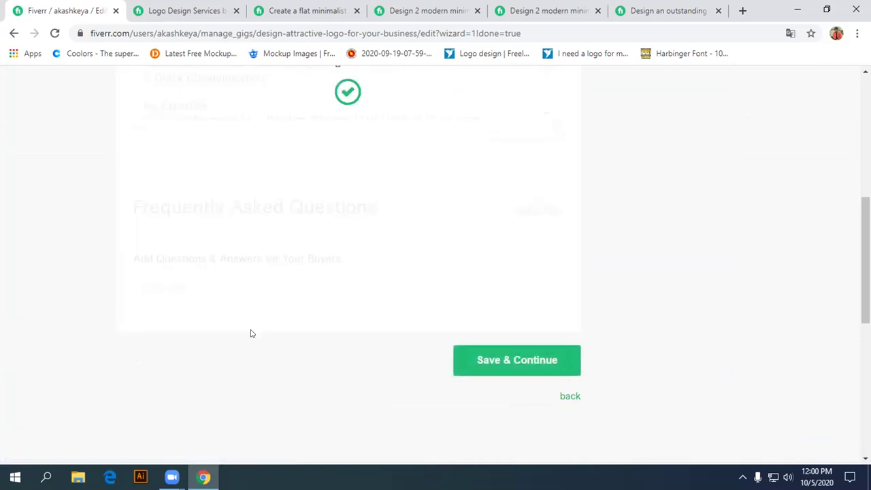
pyautogui.scroll(-3, 316, 344)
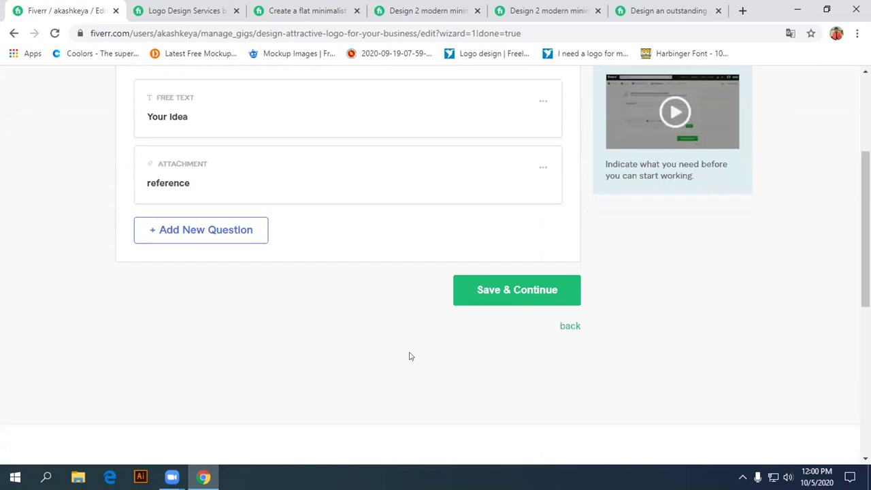
pyautogui.click(473, 293)
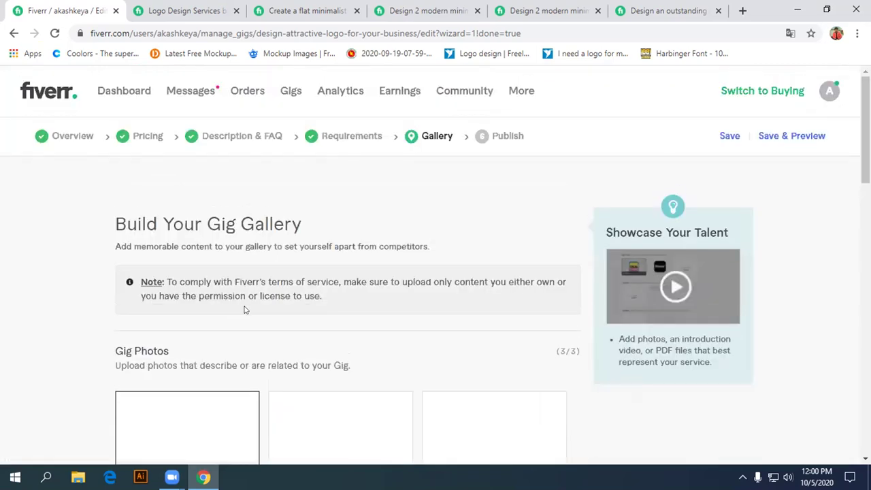
# Step: Tick the Gallery declaration that the materials are original
pyautogui.scroll(-2, 240, 308)
pyautogui.scroll(-6, 348, 293)
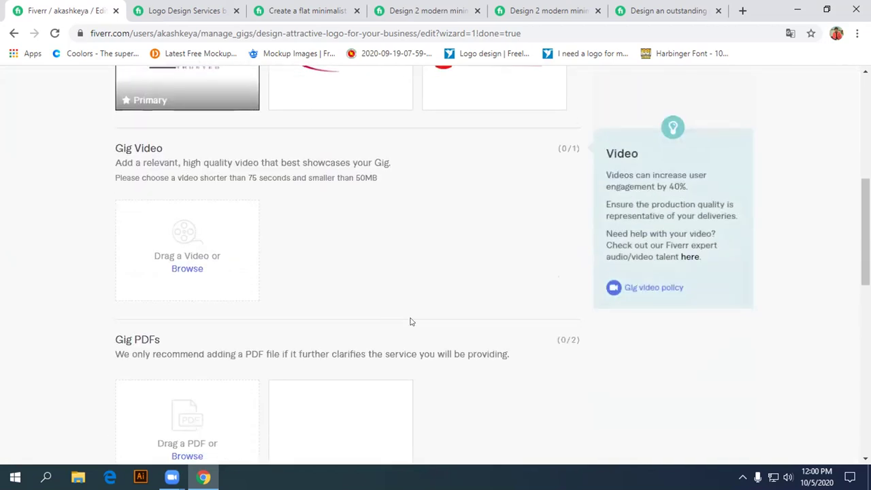
pyautogui.scroll(-2, 477, 334)
pyautogui.scroll(7, 490, 327)
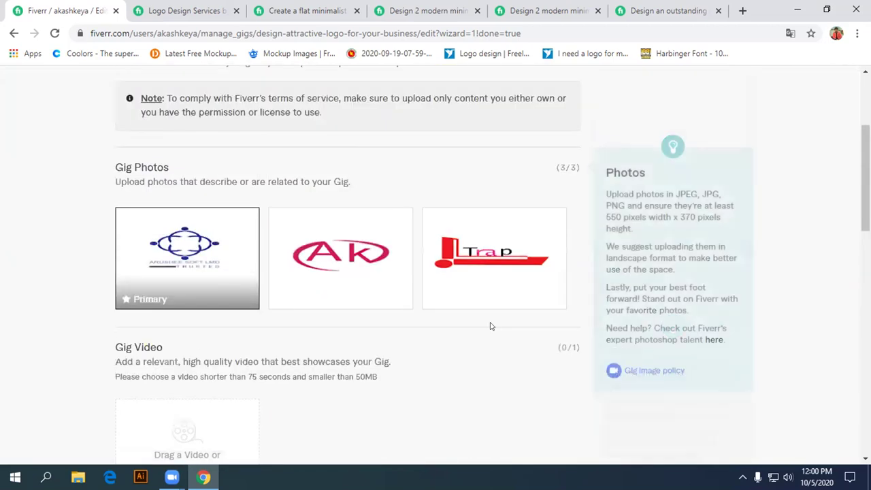
pyautogui.scroll(-3, 214, 311)
pyautogui.scroll(-4, 145, 361)
pyautogui.scroll(-1, 126, 261)
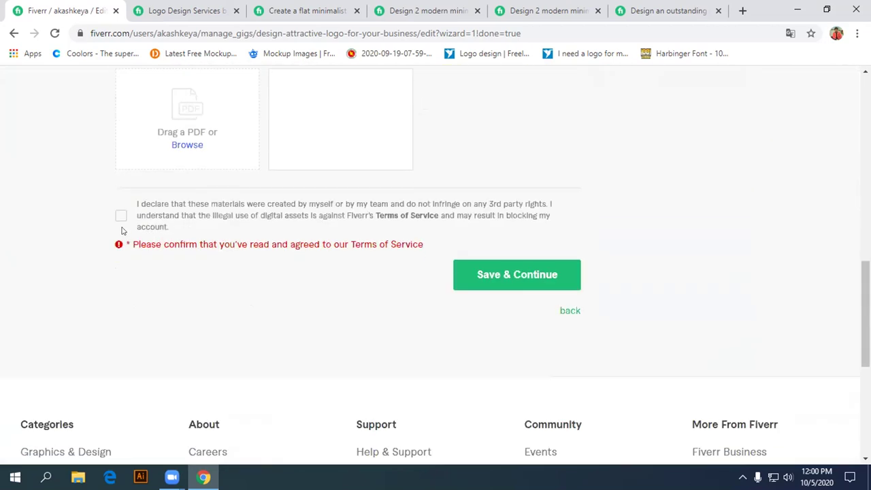
pyautogui.click(121, 215)
# Step: Save the gallery of three photos and dismiss the Well done! popup
pyautogui.click(516, 266)
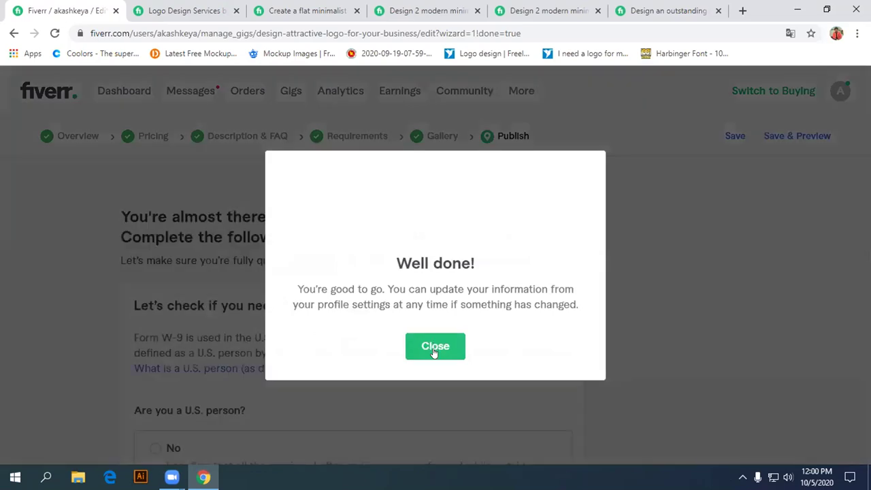
pyautogui.click(434, 349)
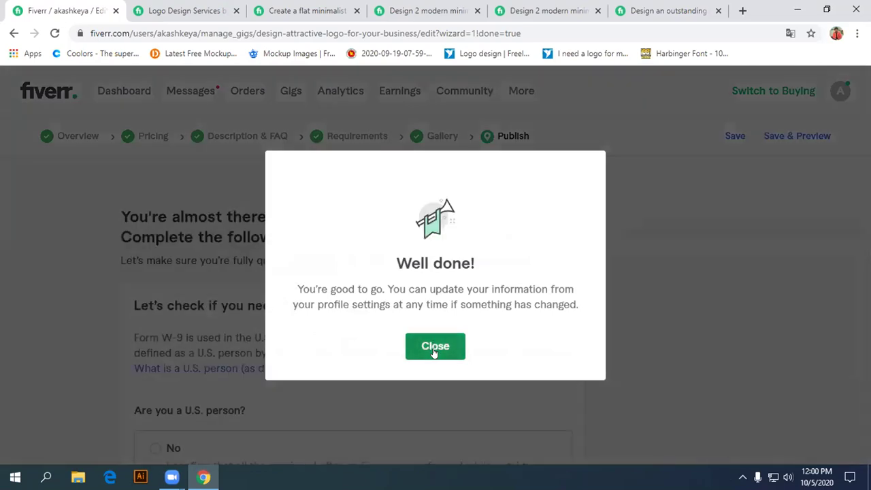
pyautogui.scroll(-1, 434, 354)
pyautogui.scroll(1, 438, 356)
pyautogui.scroll(-3, 475, 368)
pyautogui.scroll(3, 476, 368)
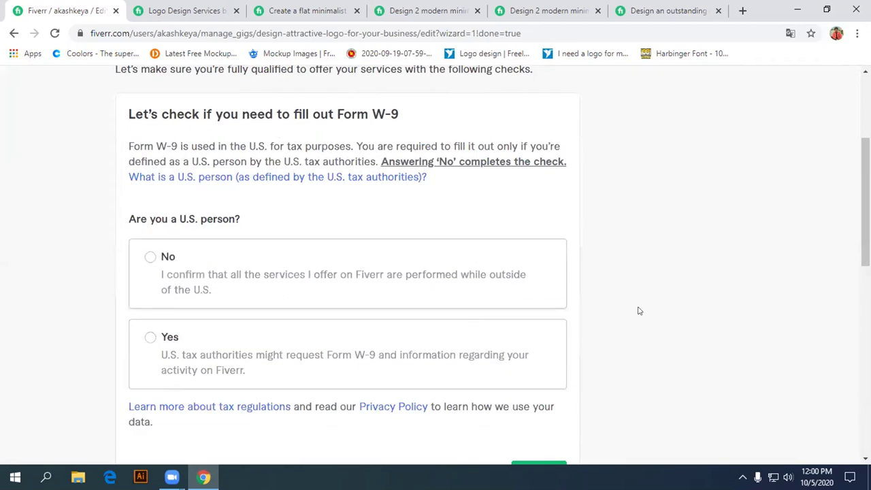
pyautogui.scroll(-2, 640, 311)
pyautogui.scroll(2, 639, 311)
# Step: Answer No to 'Are you a U.S. person?' on the W-9 check and save
pyautogui.click(150, 258)
pyautogui.scroll(-1, 85, 272)
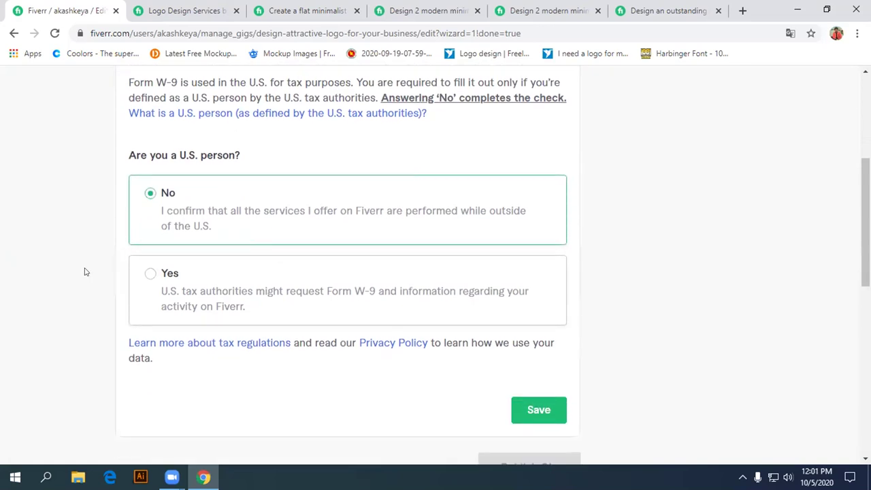
pyautogui.click(535, 414)
pyautogui.scroll(-3, 310, 354)
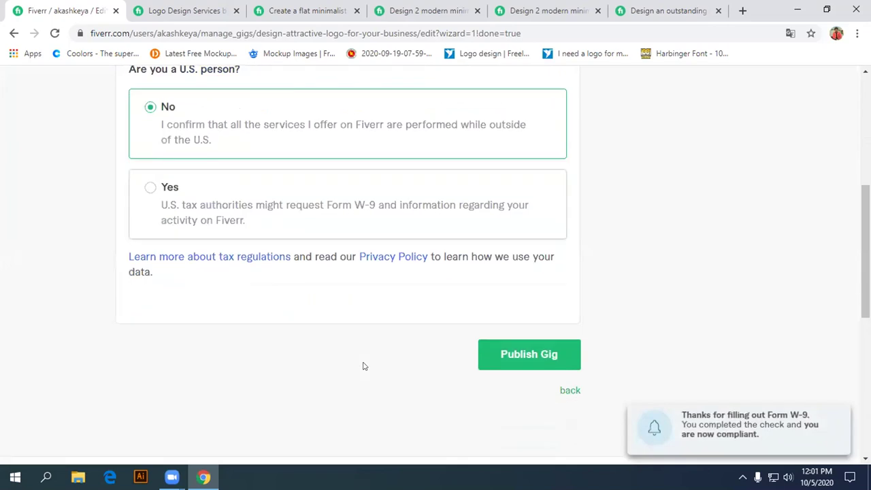
# Step: Publish the 'design attractive logo for your business' gig and finish with Done
pyautogui.click(522, 265)
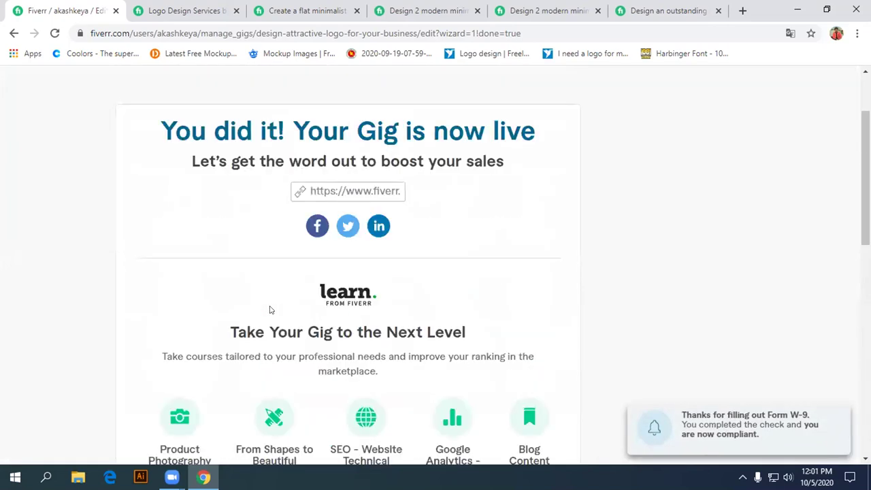
pyautogui.scroll(-2, 259, 293)
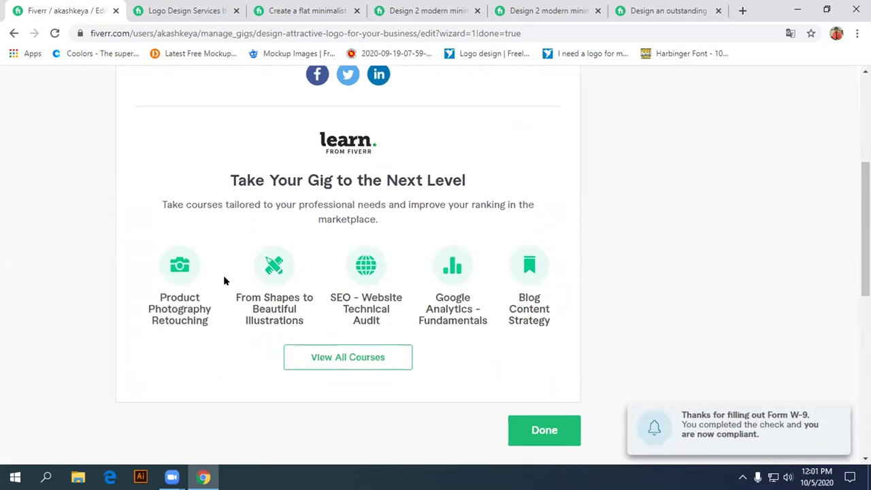
pyautogui.scroll(2, 155, 255)
pyautogui.scroll(-2, 180, 273)
pyautogui.click(548, 436)
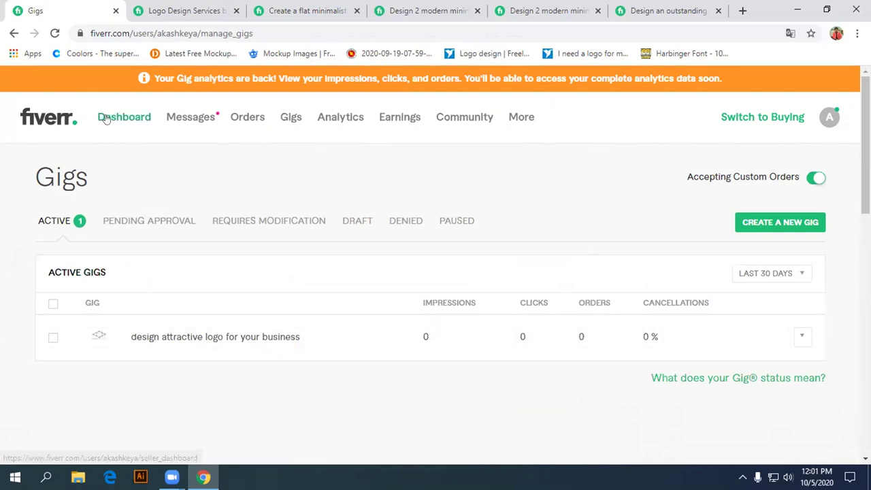
# Step: Go to the seller Profile from the avatar menu, showing the logo gig under Active Gigs
pyautogui.click(827, 118)
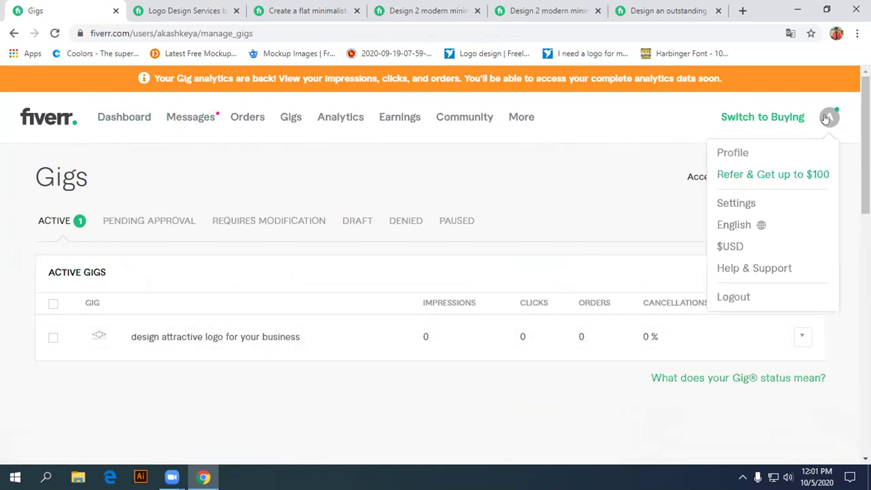
pyautogui.click(739, 155)
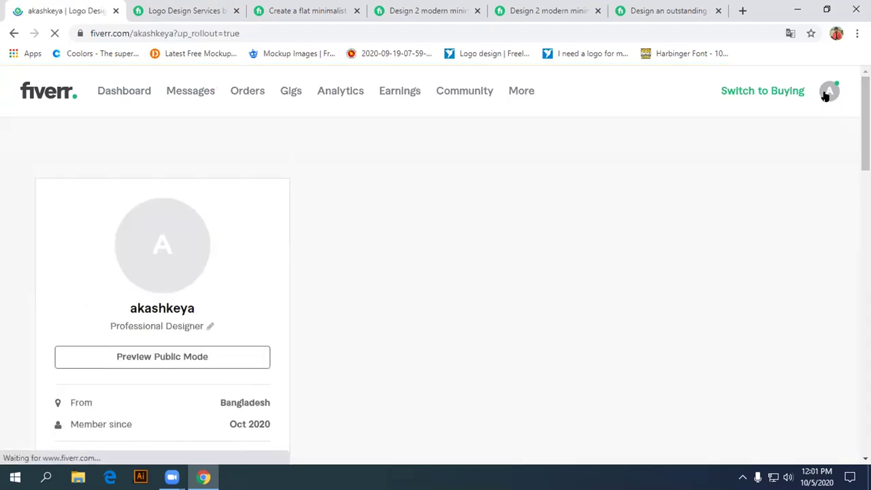
pyautogui.click(829, 92)
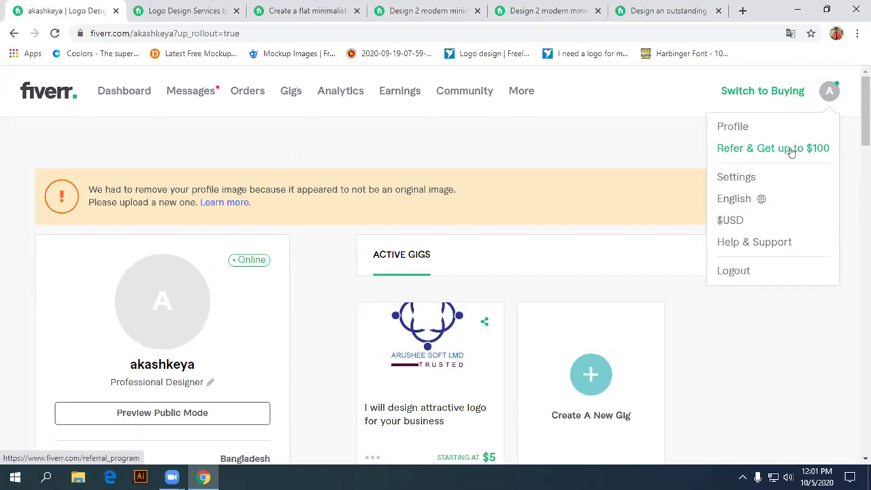
pyautogui.click(832, 96)
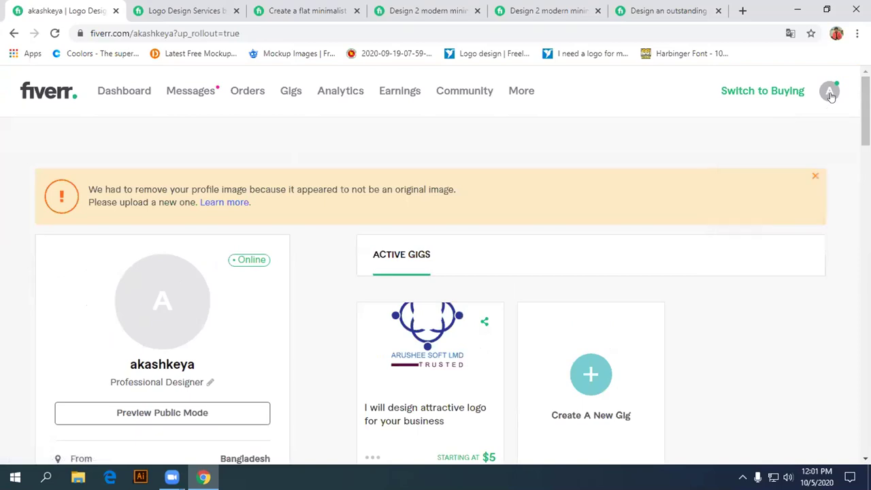
pyautogui.scroll(-1, 215, 268)
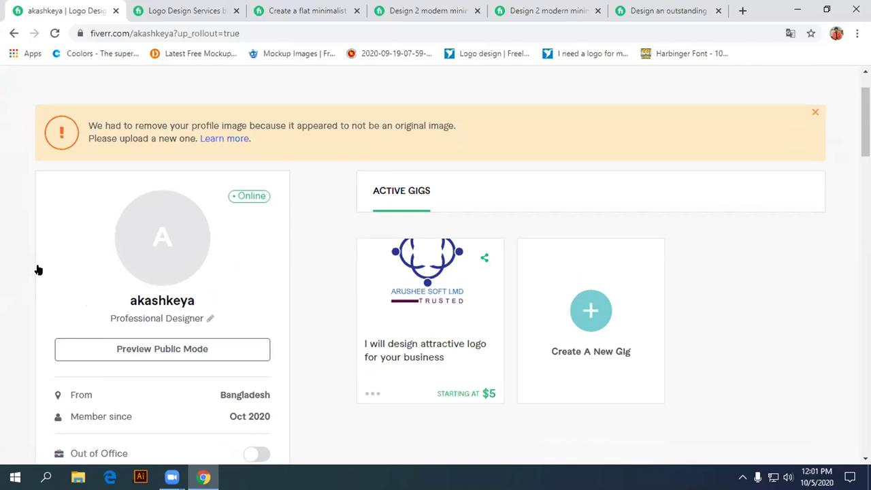
# Step: Upload IMG_3311 from picture (D:) > 28 as the new profile picture
pyautogui.click(150, 251)
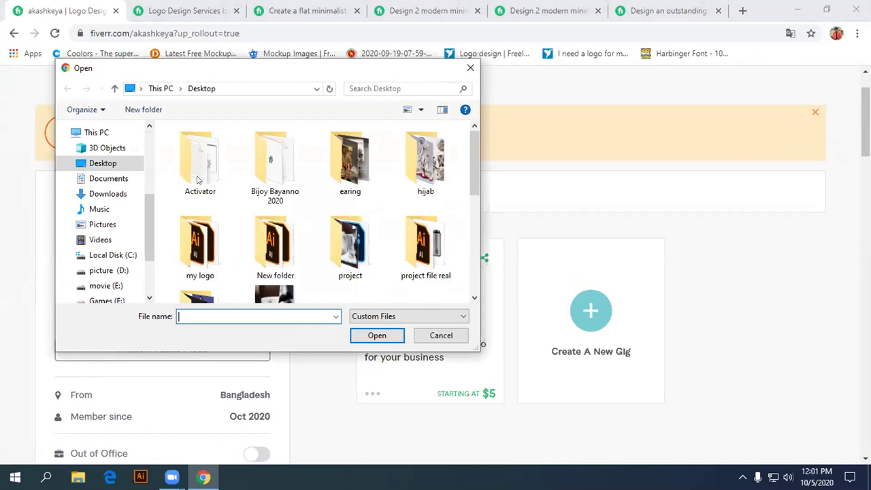
pyautogui.scroll(-2, 191, 205)
pyautogui.scroll(-2, 95, 212)
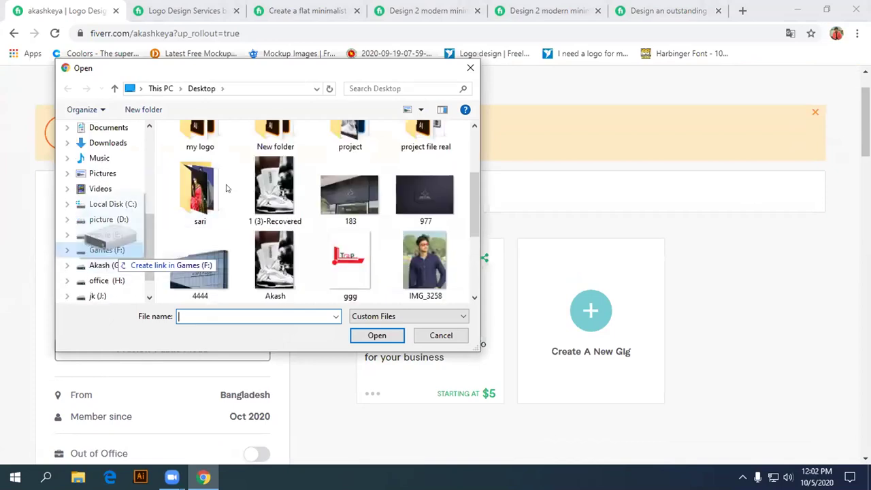
pyautogui.click(102, 219)
pyautogui.doubleClick(275, 163)
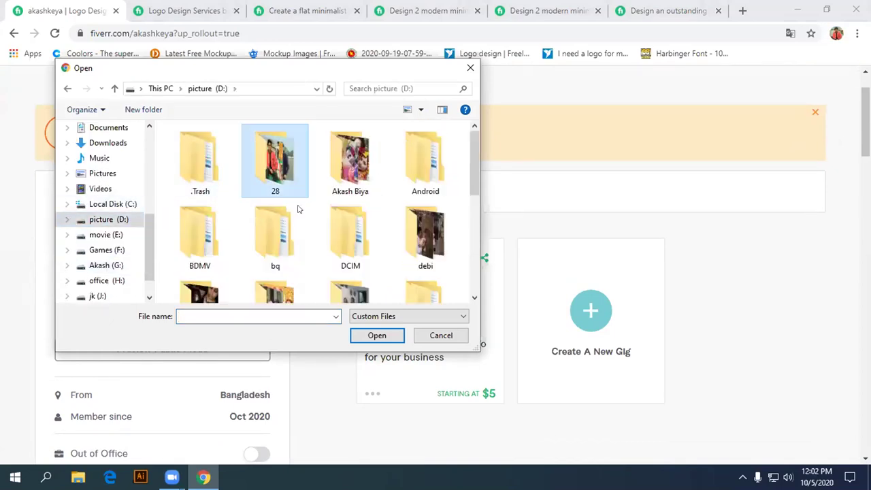
pyautogui.scroll(-1, 301, 213)
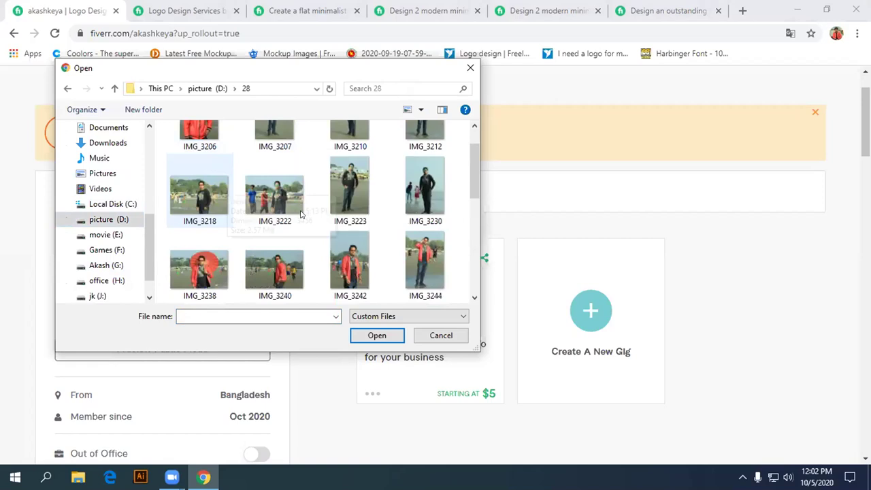
pyautogui.scroll(-1, 302, 212)
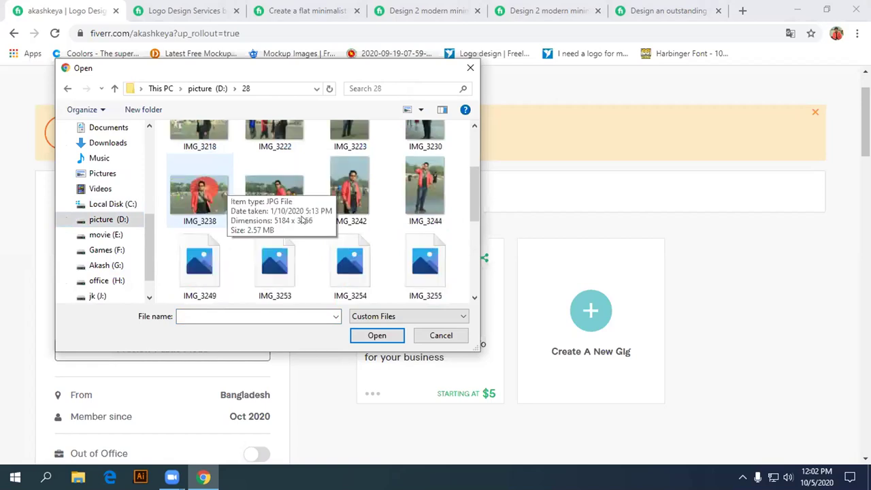
pyautogui.scroll(-1, 302, 220)
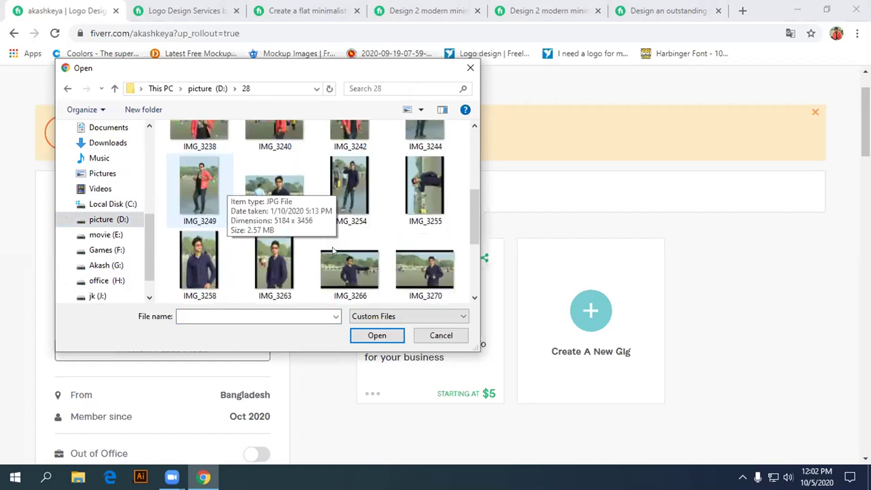
pyautogui.scroll(-1, 333, 250)
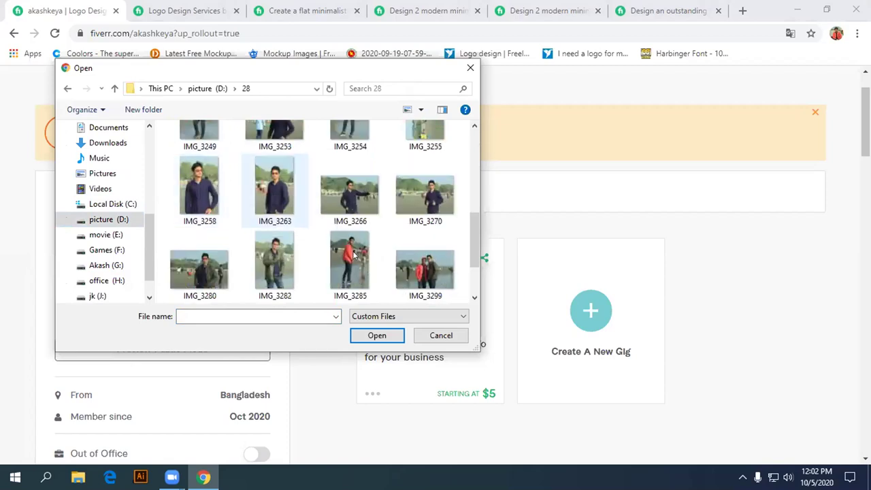
pyautogui.scroll(4, 354, 254)
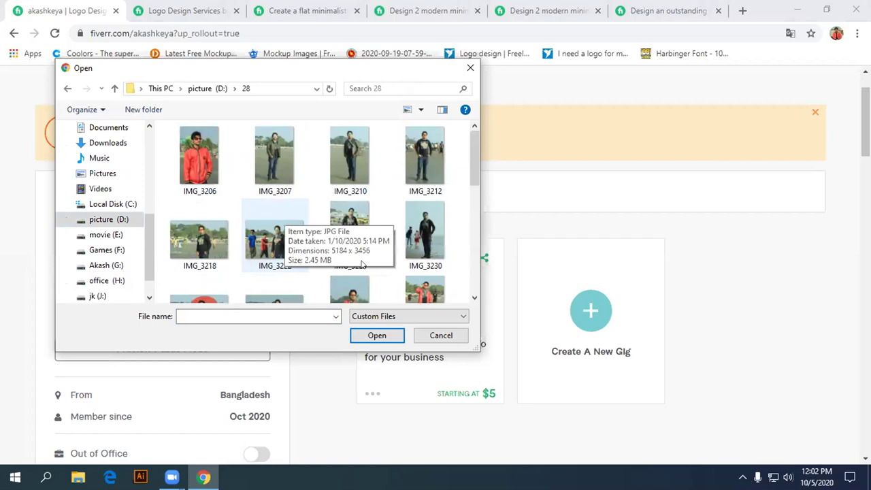
pyautogui.scroll(-4, 362, 264)
pyautogui.click(362, 264)
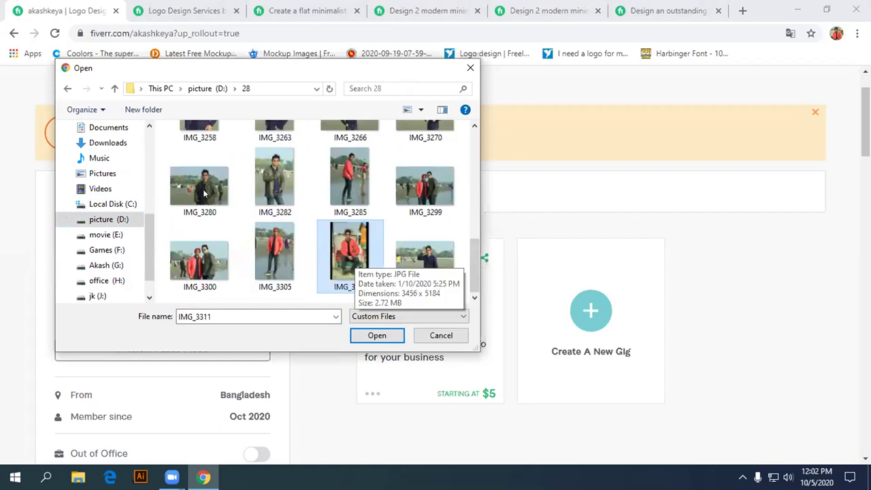
pyautogui.press('Return')
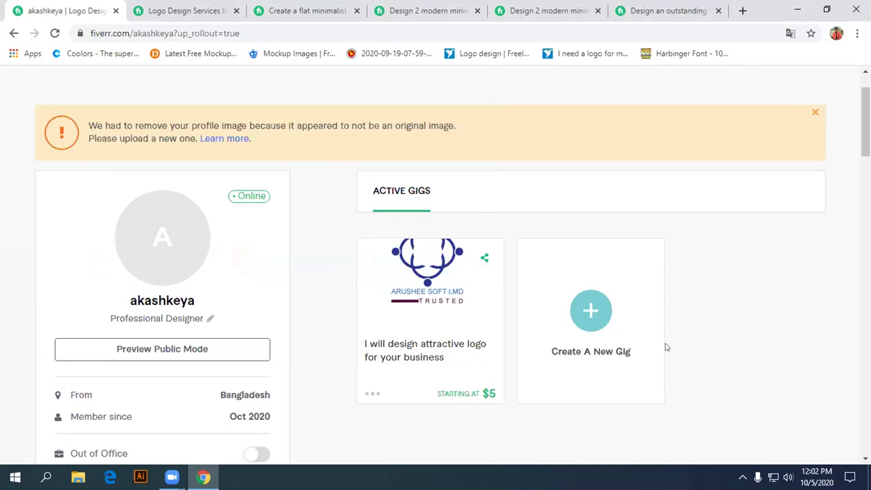
# Step: Scroll through the seller profile page and back up to the top
pyautogui.scroll(-2, 175, 354)
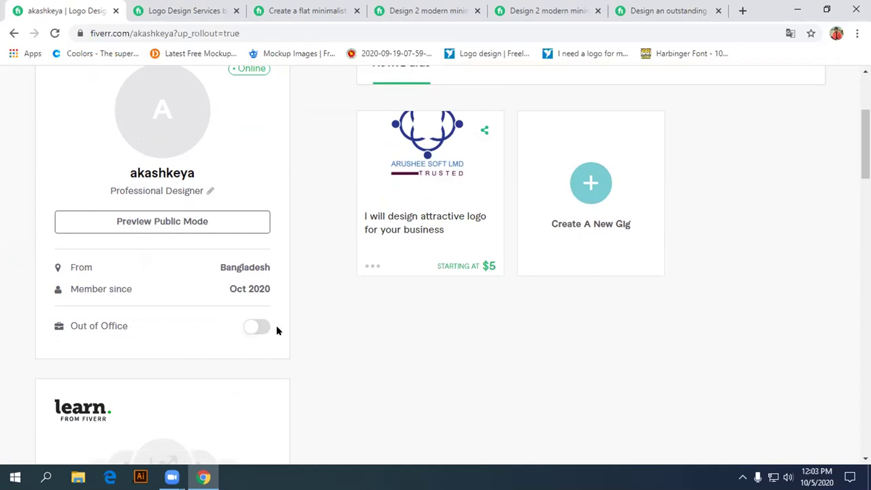
pyautogui.scroll(-2, 277, 331)
pyautogui.scroll(-2, 278, 331)
pyautogui.scroll(1, 279, 334)
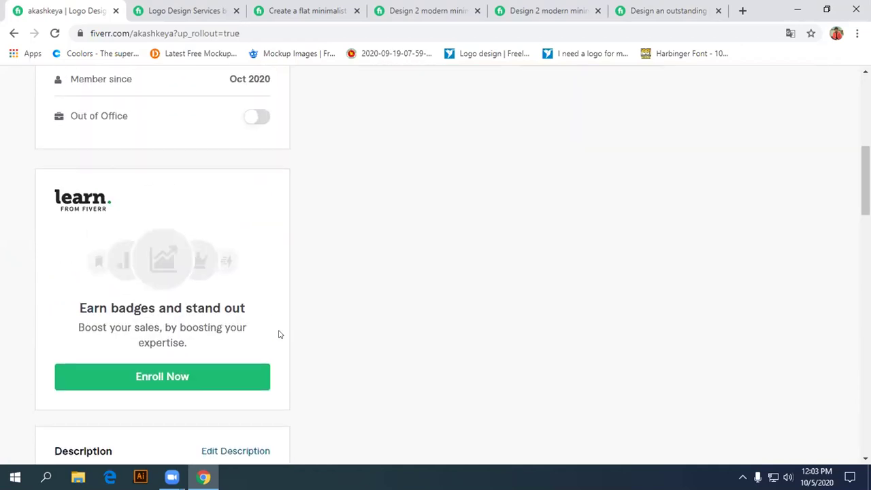
pyautogui.scroll(-4, 279, 334)
pyautogui.scroll(-4, 279, 336)
pyautogui.scroll(2, 279, 343)
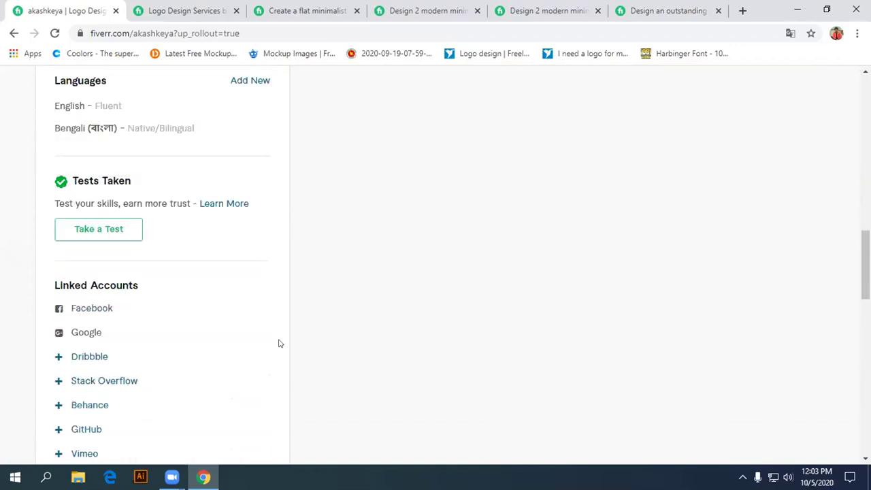
pyautogui.scroll(10, 279, 343)
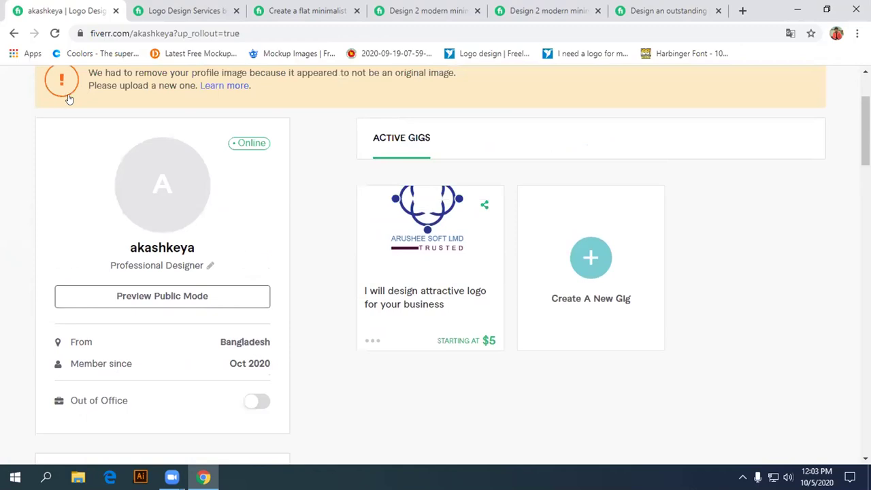
pyautogui.scroll(1, 69, 99)
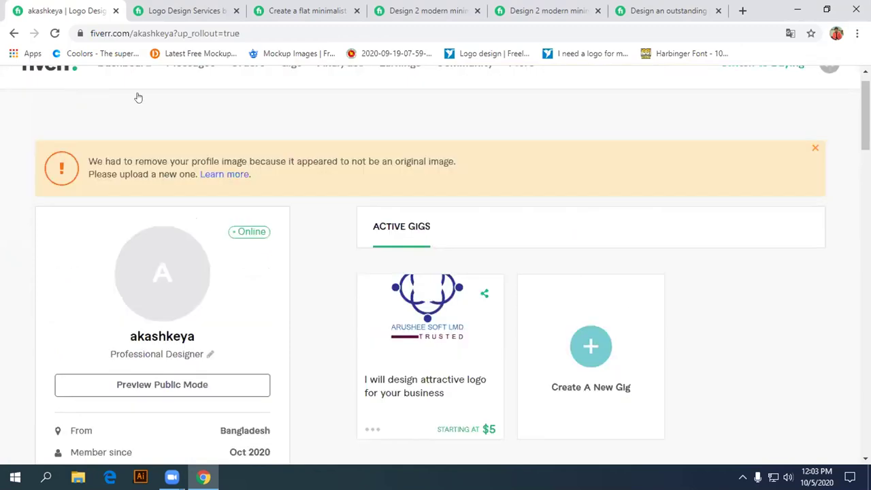
pyautogui.scroll(1, 139, 98)
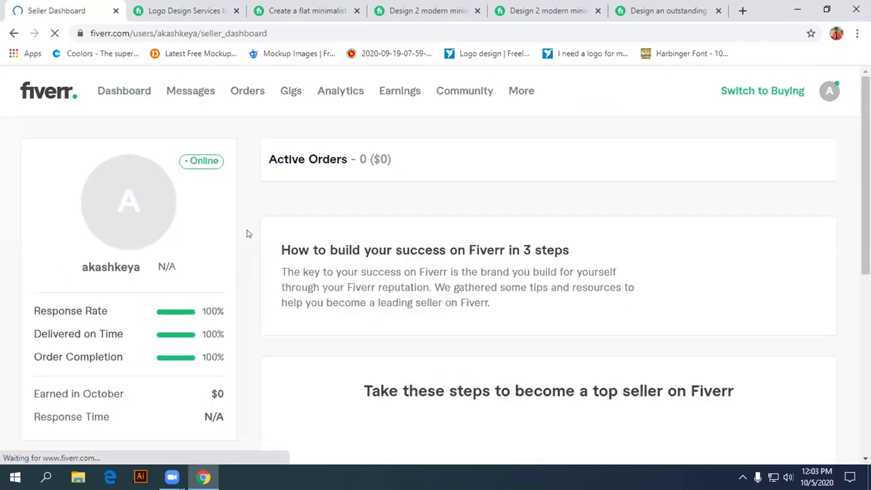
# Step: Go to Buyer Requests from the More menu and browse the 16 active logo requests
pyautogui.scroll(-1, 238, 128)
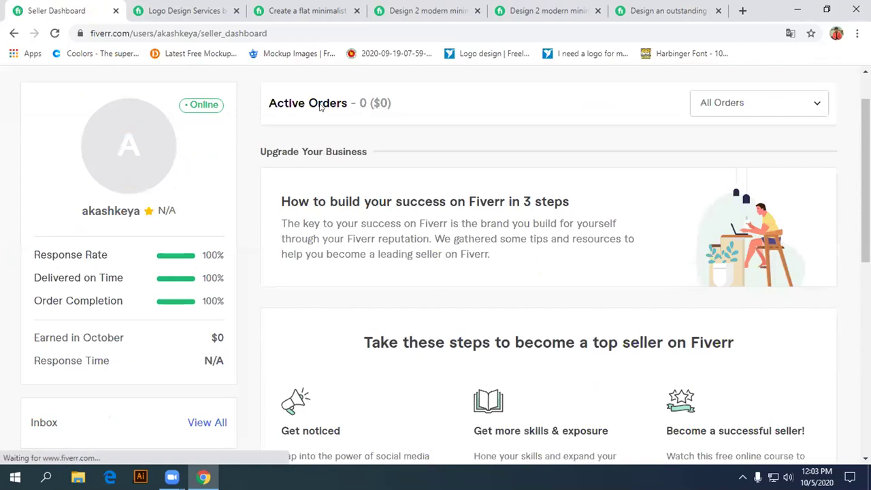
pyautogui.scroll(-2, 518, 97)
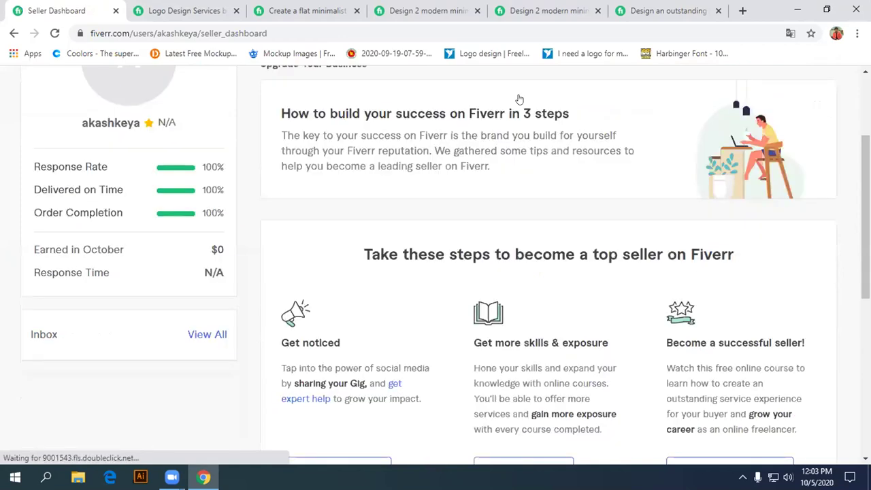
pyautogui.scroll(3, 518, 97)
pyautogui.moveTo(520, 92)
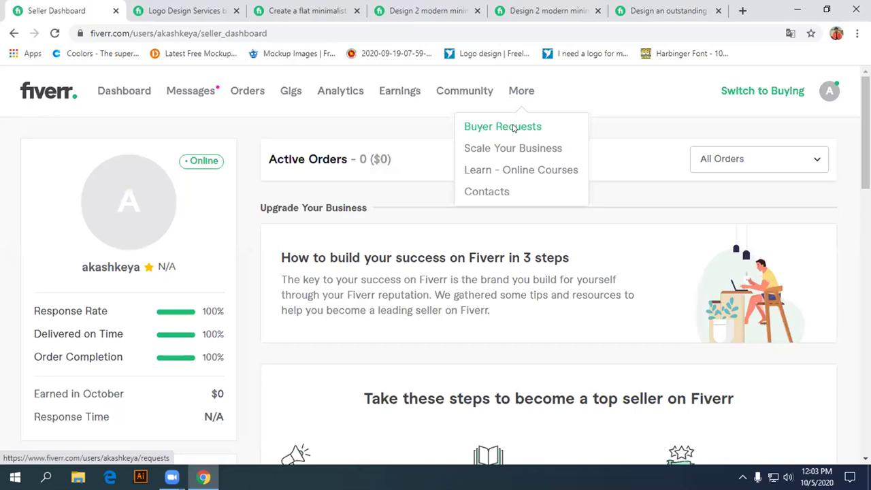
pyautogui.click(514, 129)
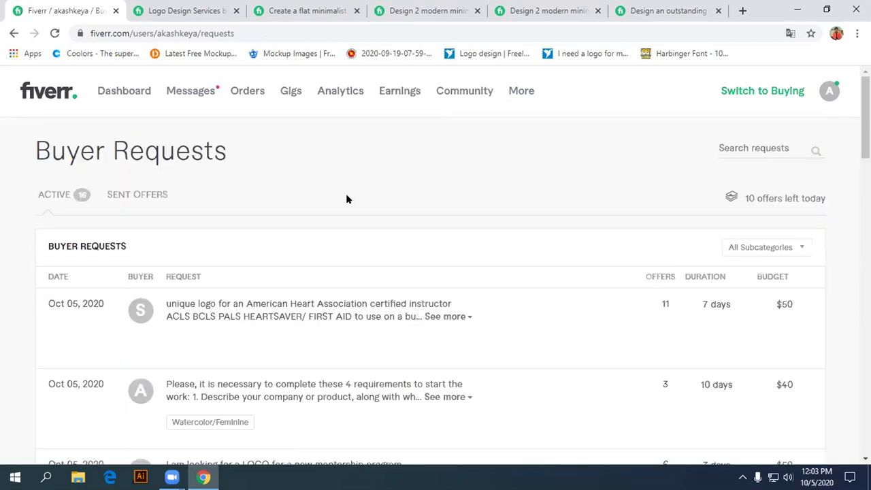
pyautogui.scroll(-3, 373, 198)
pyautogui.scroll(1, 1, 312)
pyautogui.scroll(2, 7, 306)
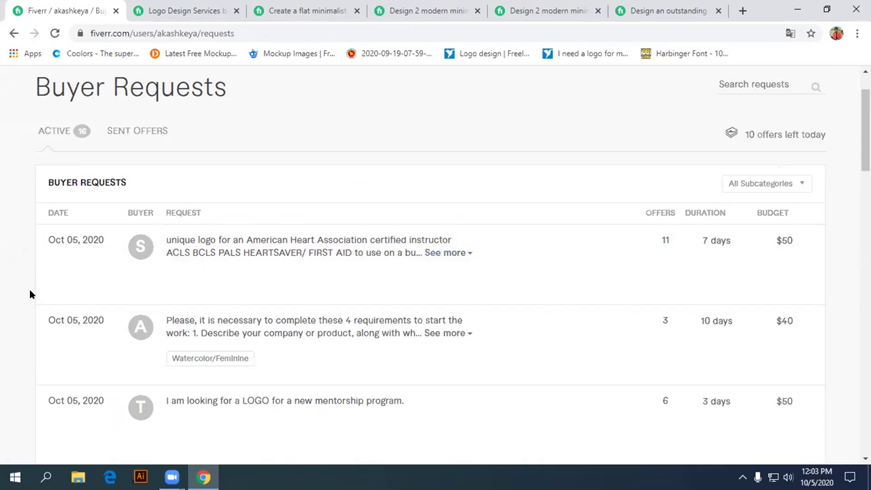
pyautogui.moveTo(76, 289)
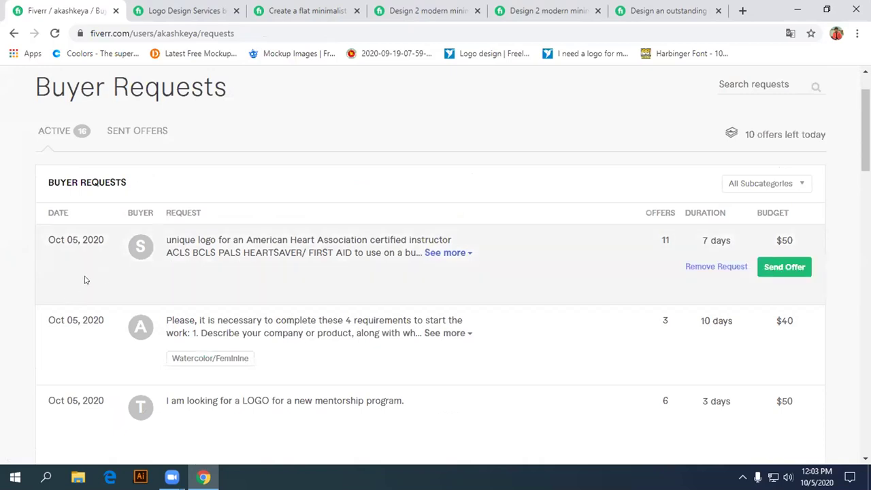
pyautogui.scroll(-1, 85, 280)
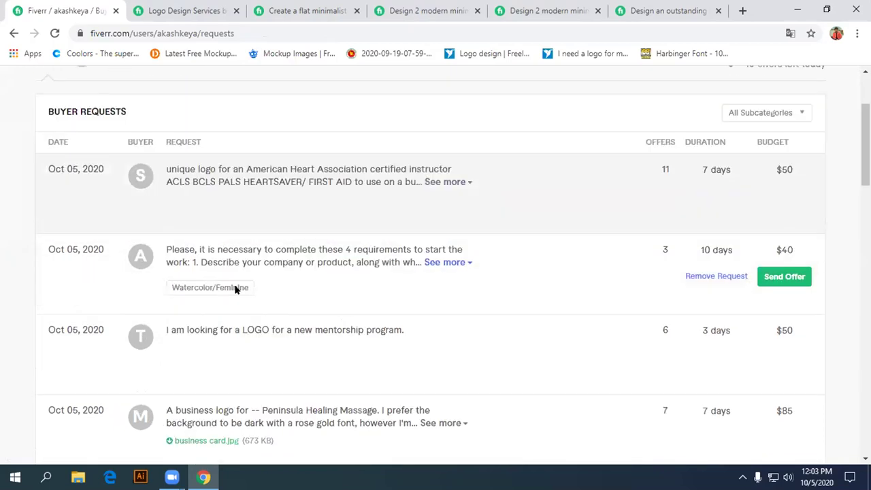
pyautogui.scroll(-1, 228, 286)
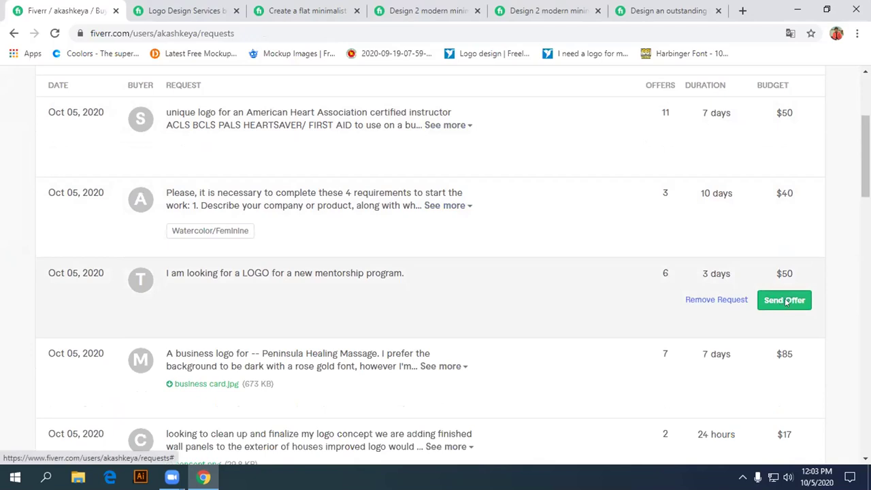
# Step: Send Offer on the 'I am looking for a LOGO for a new mentorship program' request
pyautogui.click(785, 301)
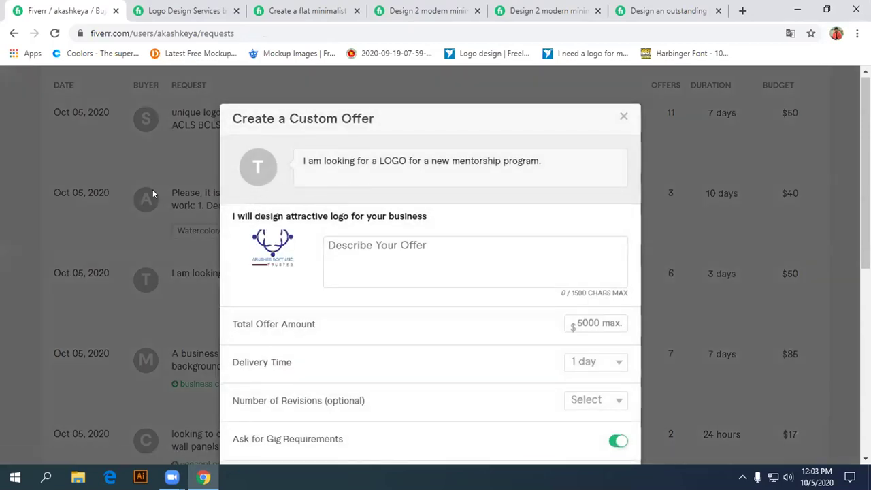
pyautogui.scroll(-1, 123, 189)
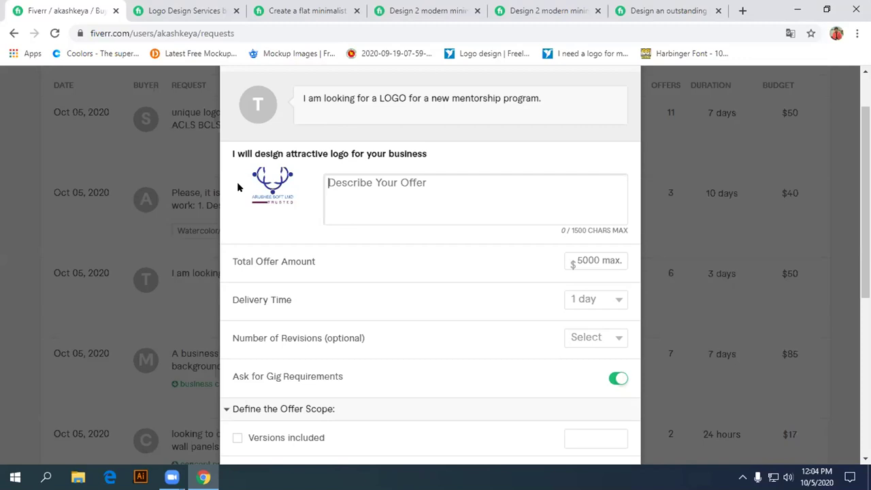
pyautogui.scroll(1, 238, 184)
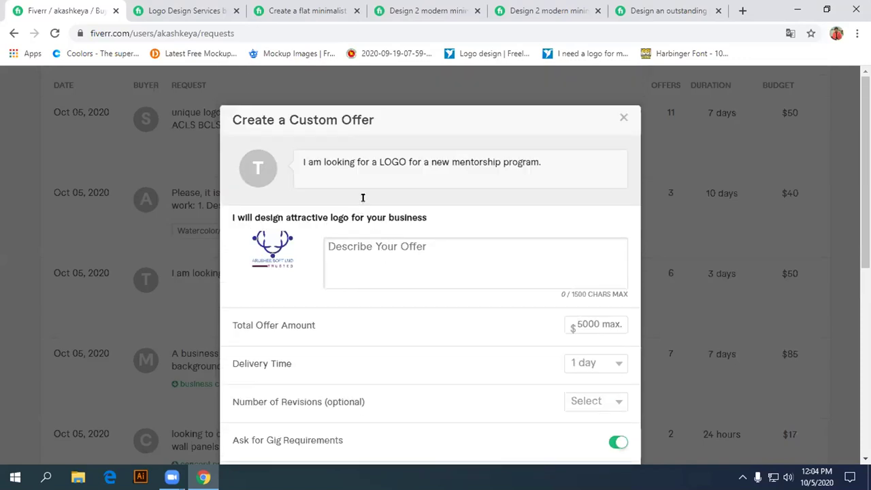
pyautogui.scroll(-1, 385, 204)
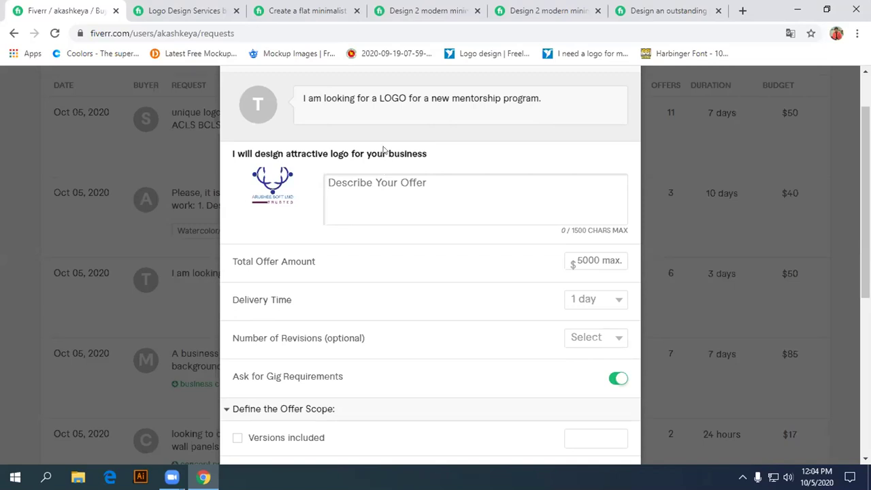
# Step: Describe the offer: gone through your proposal, capable of it, contact me, finished ASAP
pyautogui.write('i have read')
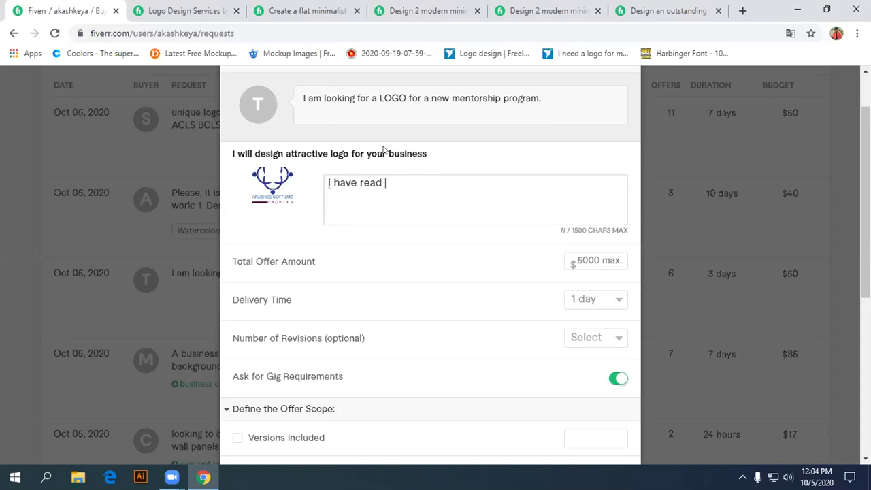
pyautogui.press('BackSpace')
pyautogui.press('BackSpace')
pyautogui.press('BackSpace')
pyautogui.press('BackSpace')
pyautogui.press('BackSpace')
pyautogui.write('gone to')
pyautogui.press('BackSpace')
pyautogui.write('hrough')
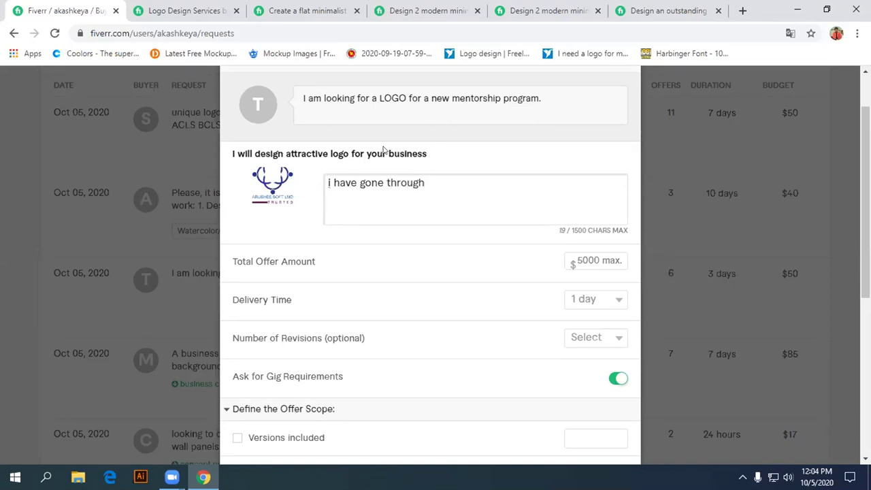
pyautogui.write(' your proposal and i')
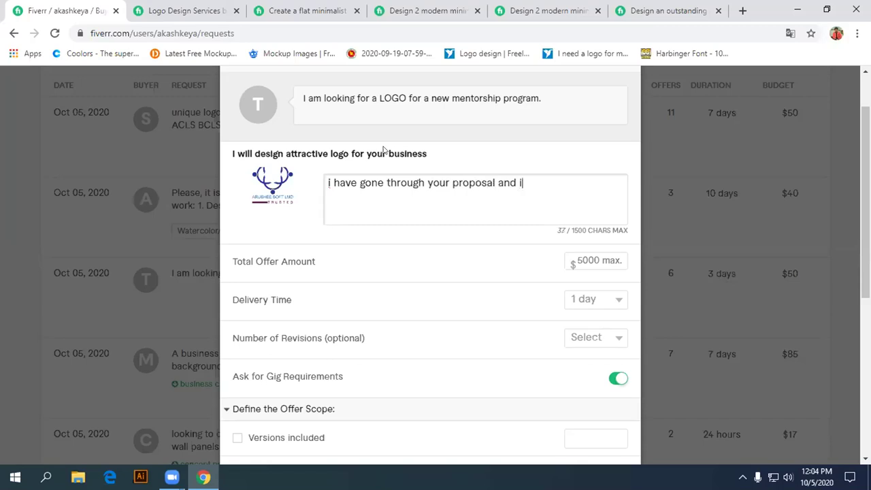
pyautogui.write(' think i am capable ')
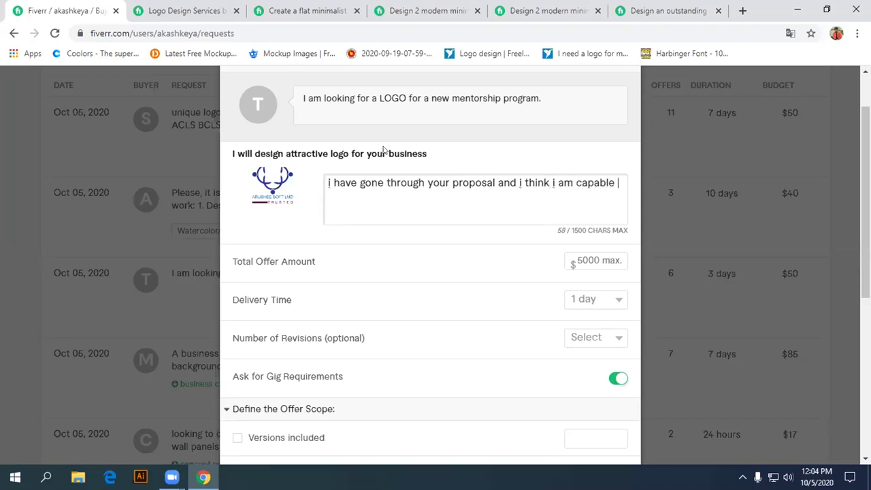
pyautogui.write('of it .Contact me')
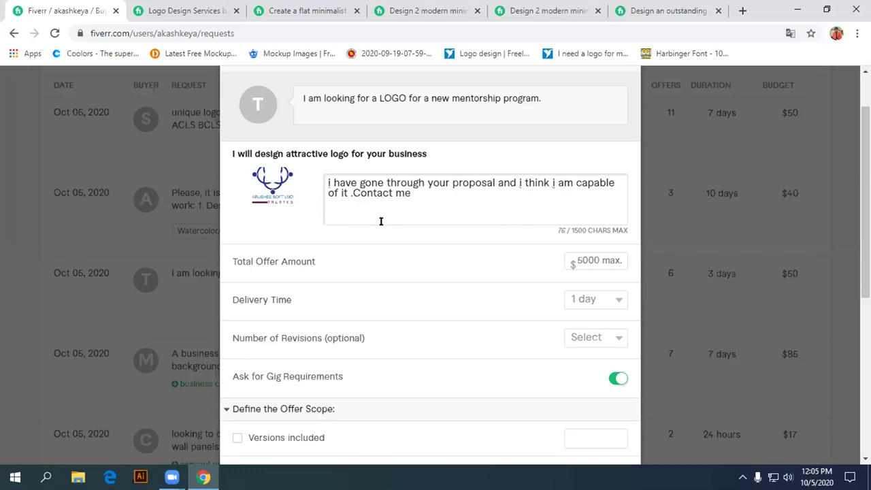
pyautogui.write(' let yout project finish')
pyautogui.click(466, 203)
pyautogui.press('BackSpace')
pyautogui.write('r')
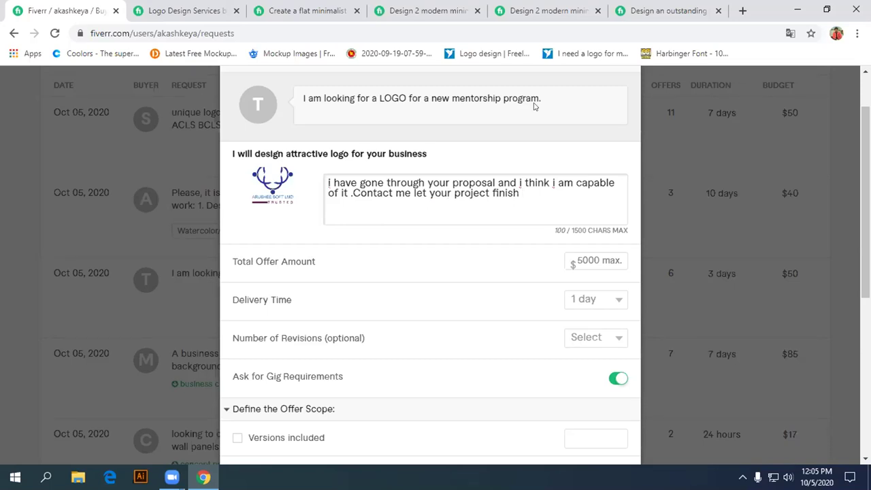
pyautogui.write('ASAP')
pyautogui.scroll(-1, 502, 265)
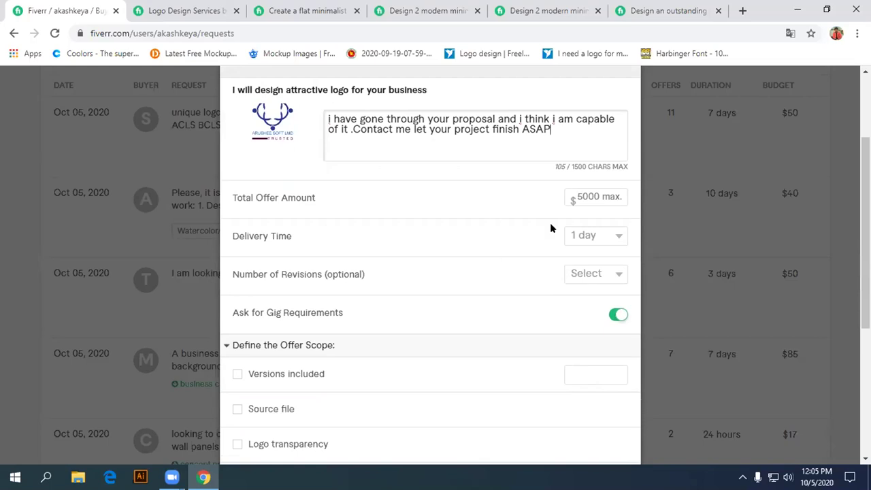
# Step: Enter a $20 total offer amount and move the delivery time down one option
pyautogui.press('Tab')
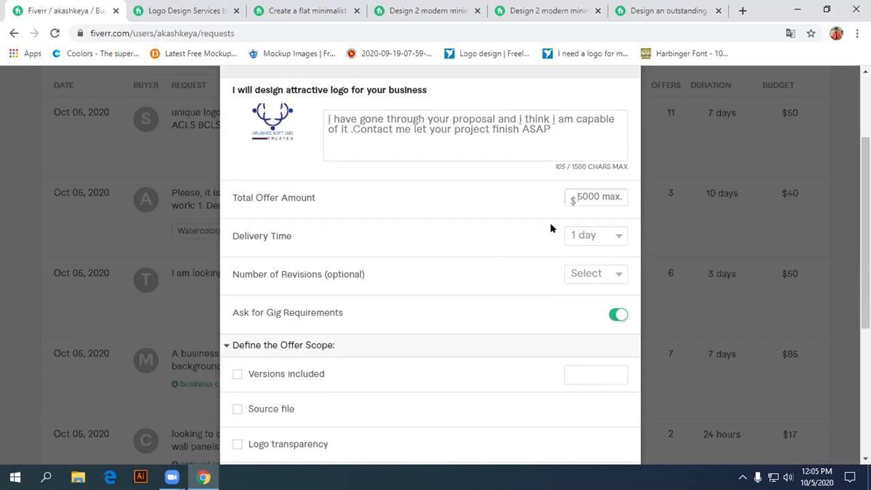
pyautogui.write('20')
pyautogui.click(569, 240)
pyautogui.press('Down')
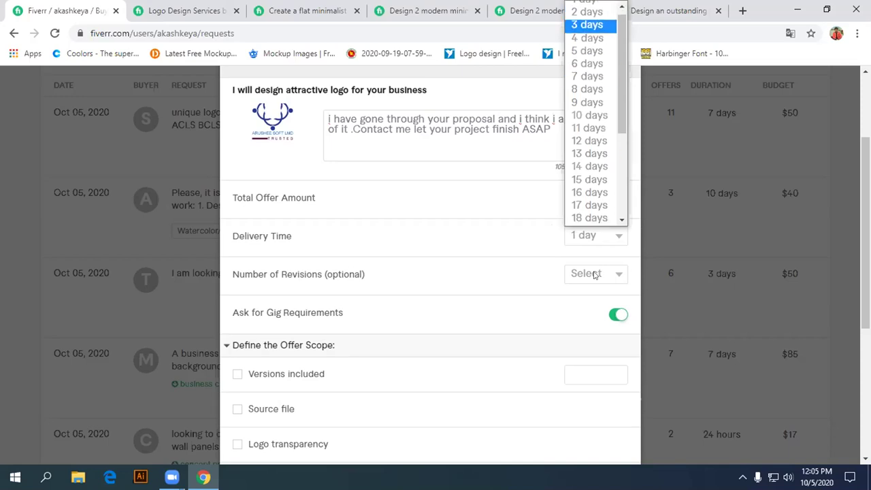
pyautogui.press('Return')
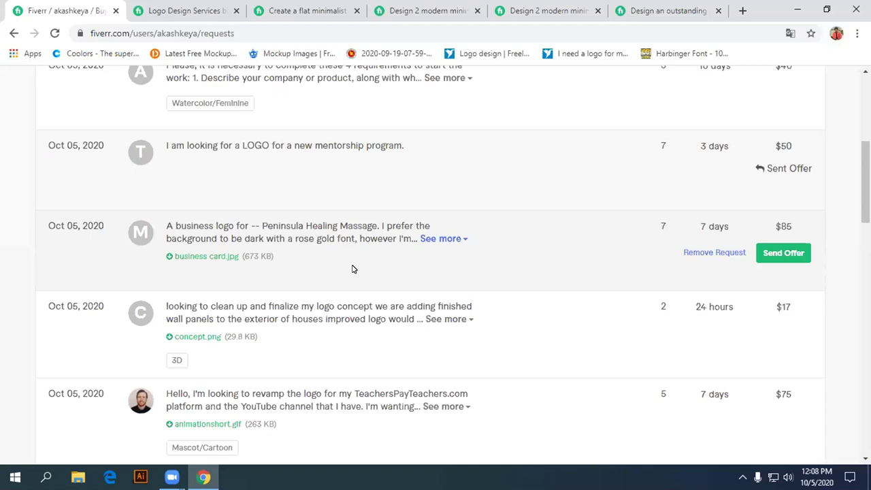
# Step: Return to the Gigs page showing the single active logo gig with zero impressions, clicks and orders
pyautogui.scroll(5, 353, 259)
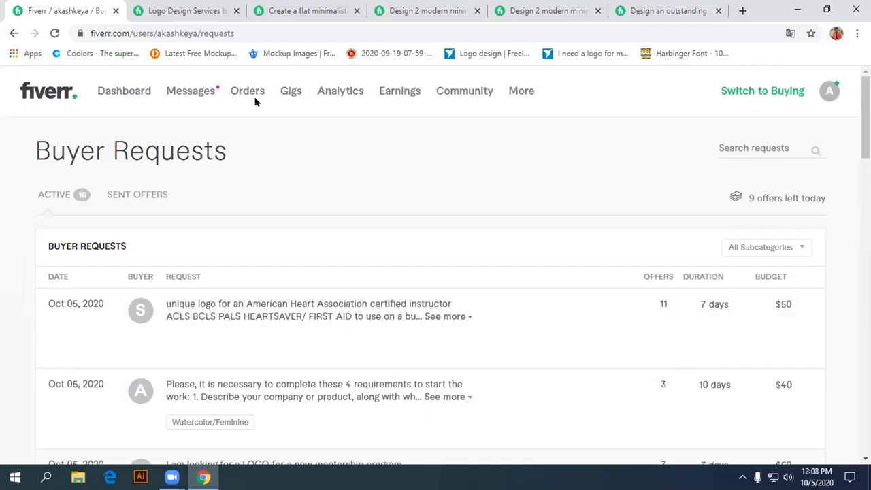
pyautogui.click(292, 94)
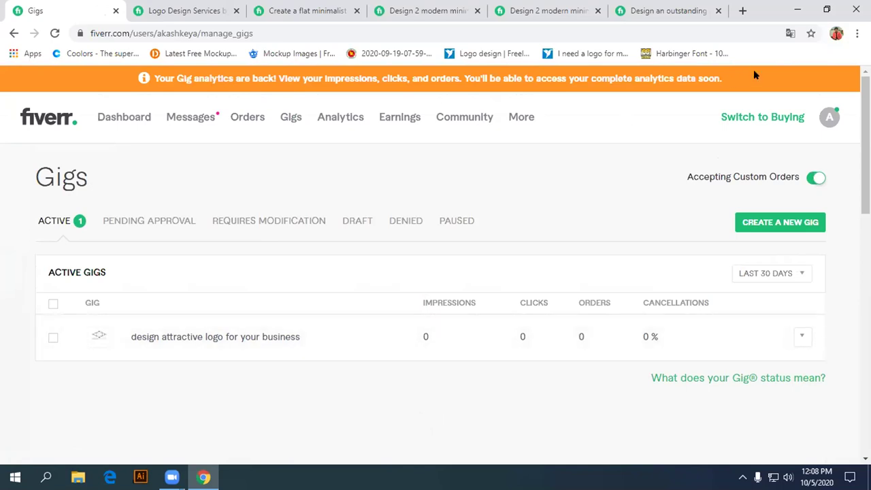
pyautogui.click(830, 118)
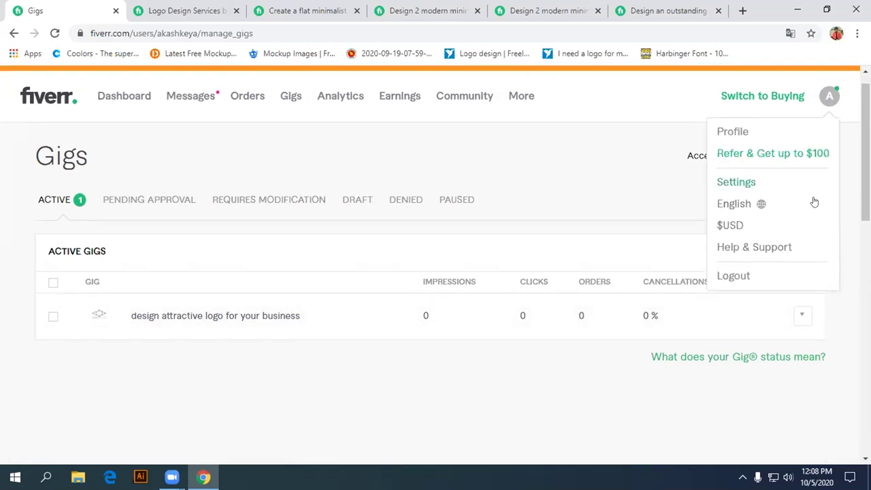